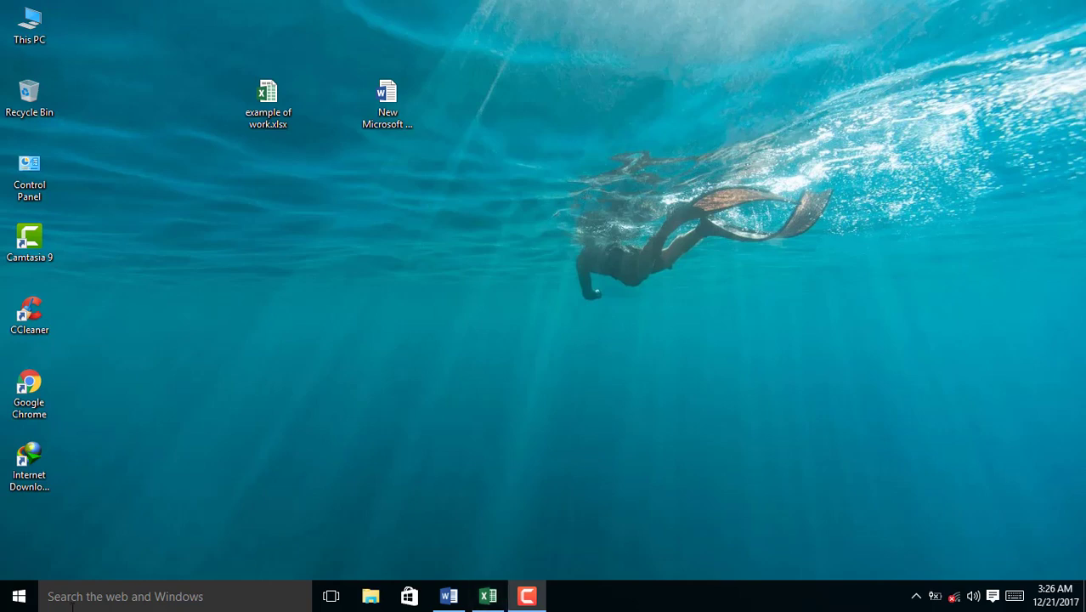
Step: Restore the example of work.xlsx workbook in Excel from the Windows taskbar
left_click(7, 599)
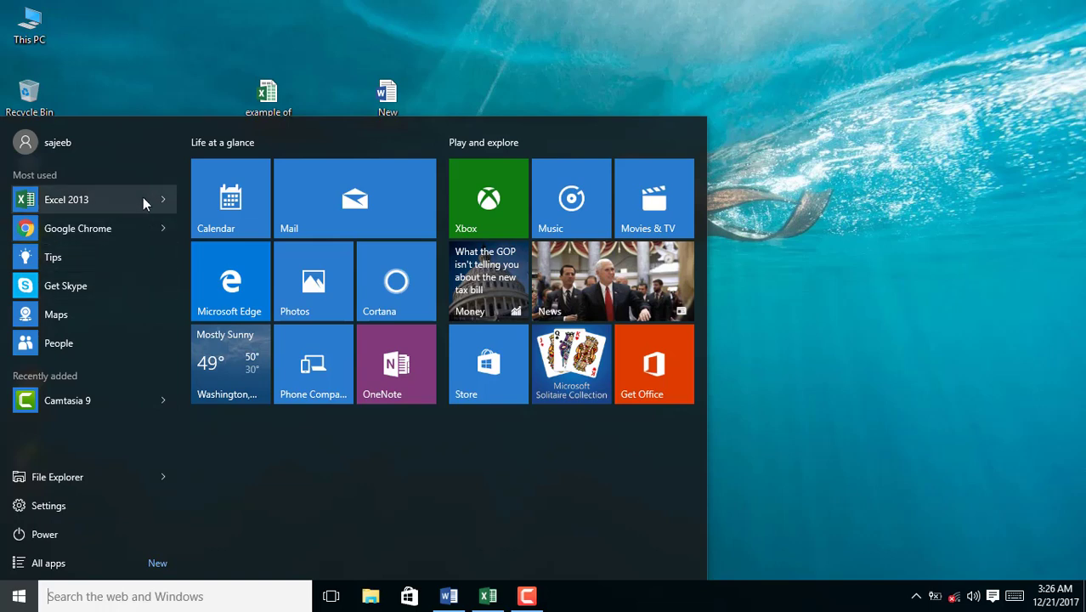
left_click(769, 255)
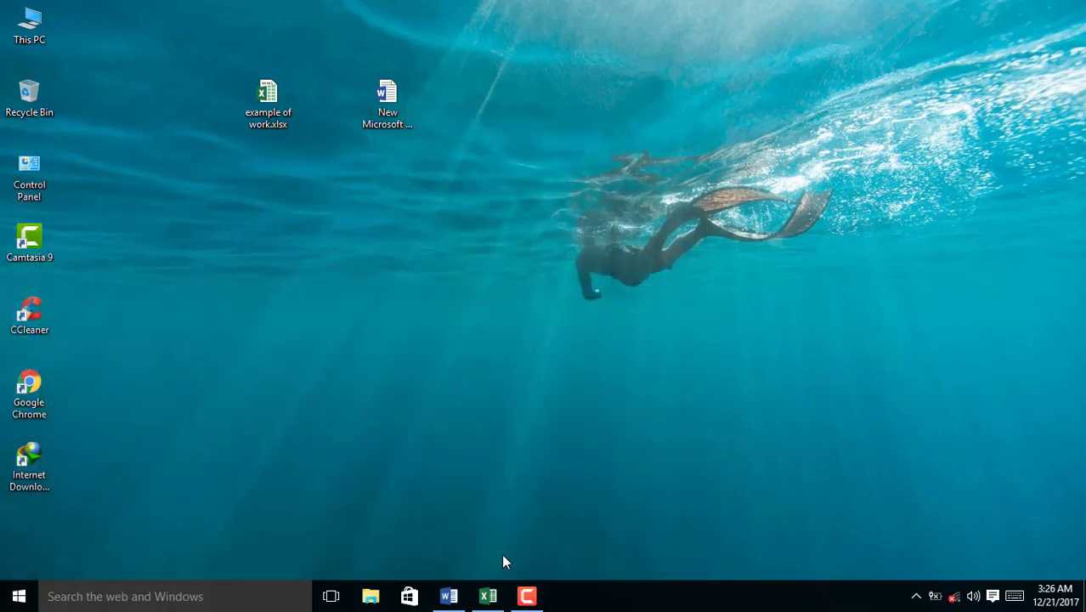
left_click(488, 595)
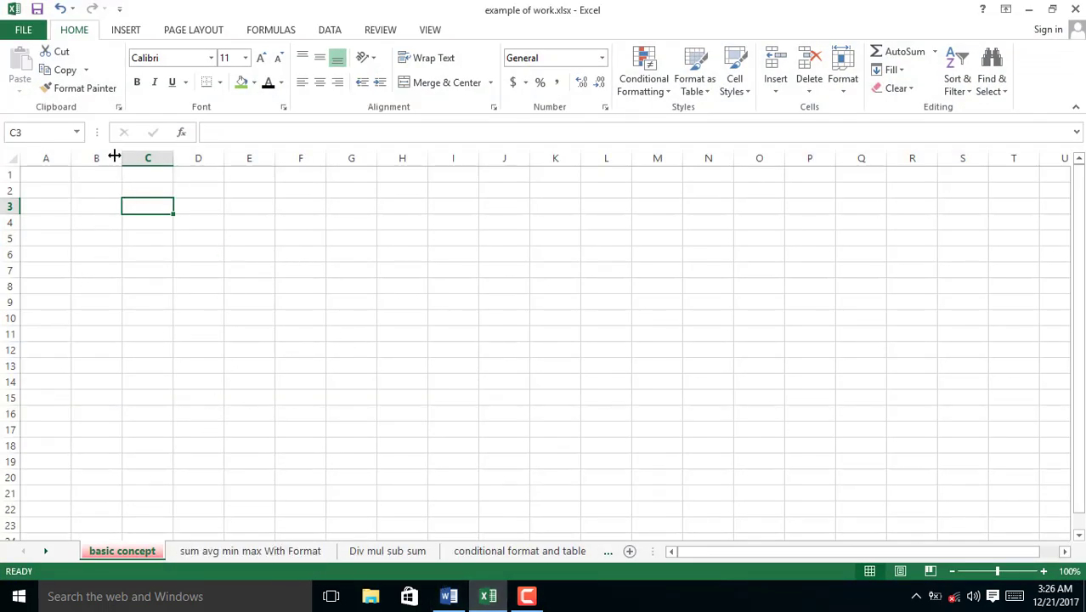
left_click(23, 31)
left_click(50, 101)
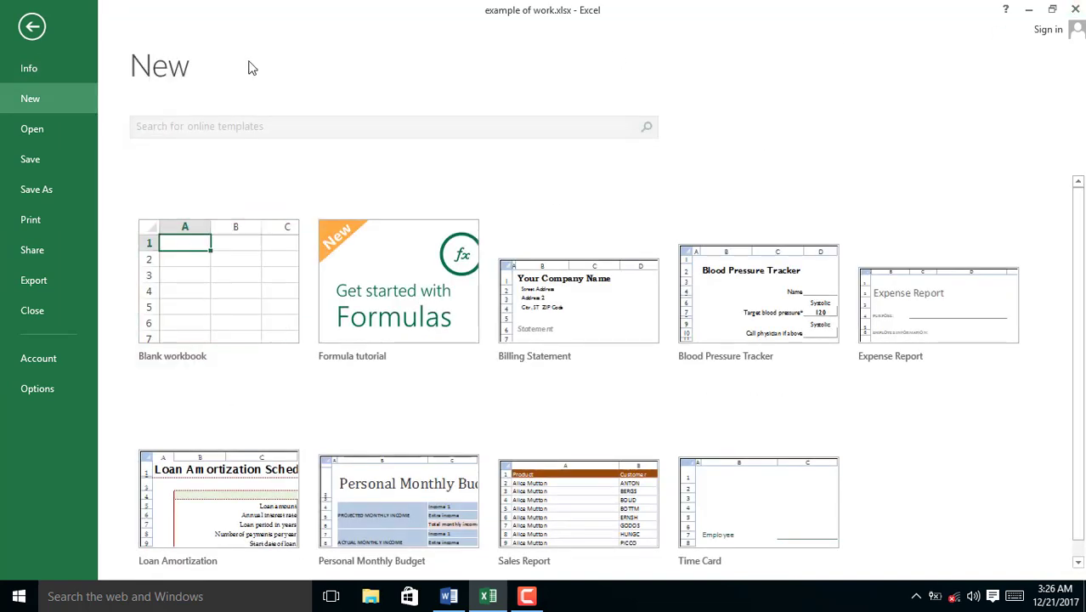
left_click(33, 27)
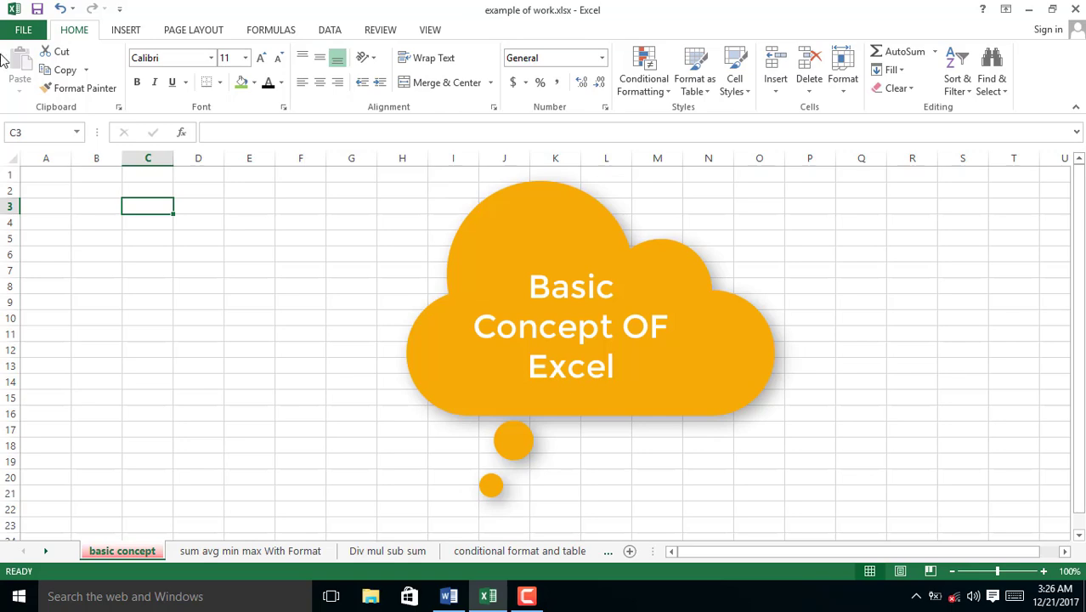
left_click(24, 31)
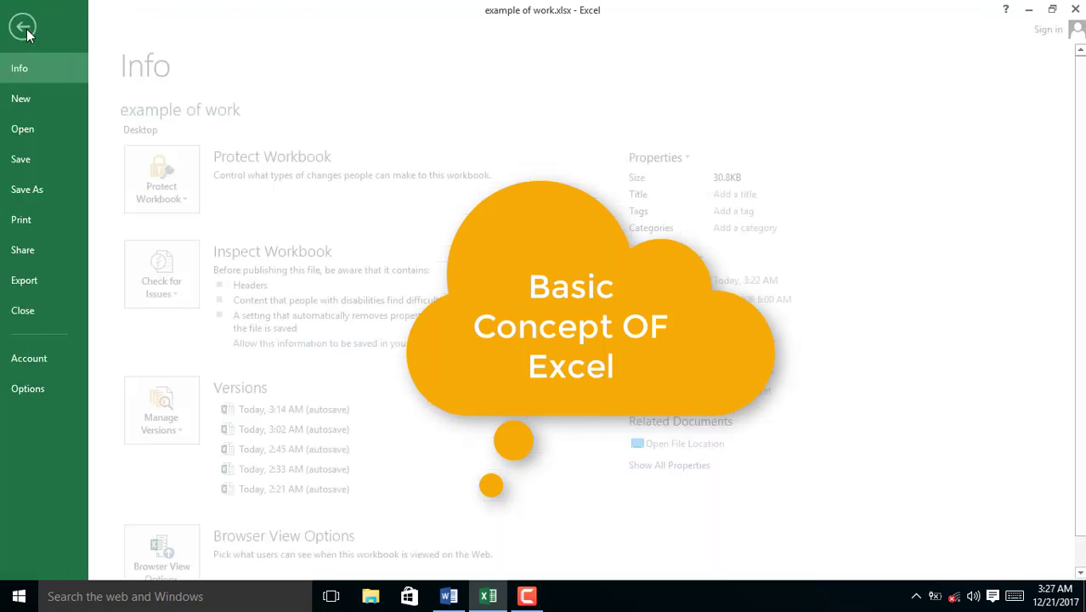
left_click(59, 99)
left_click(211, 244)
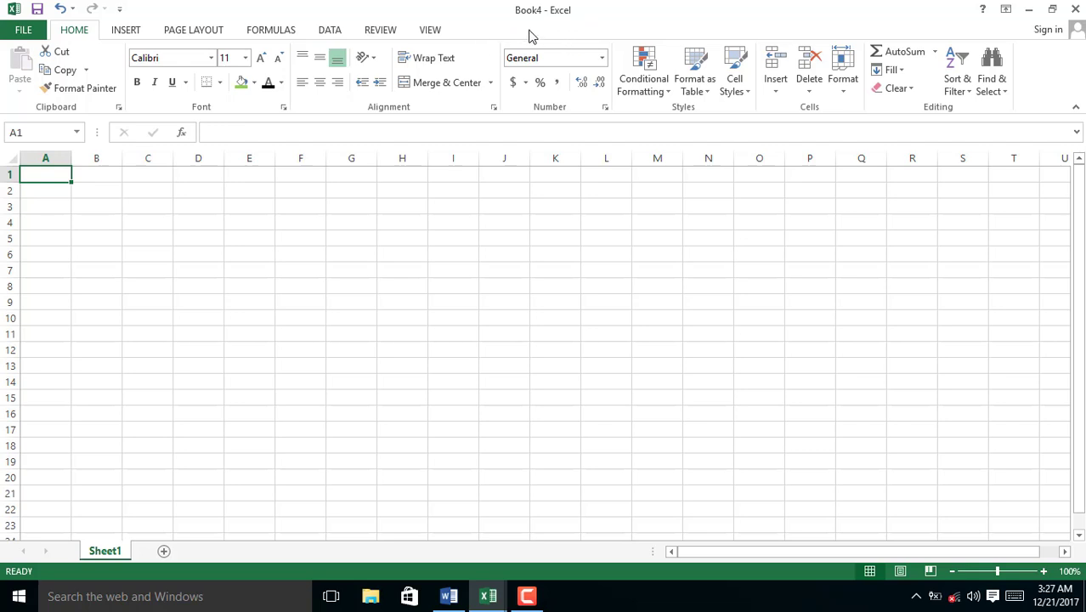
left_click(1075, 8)
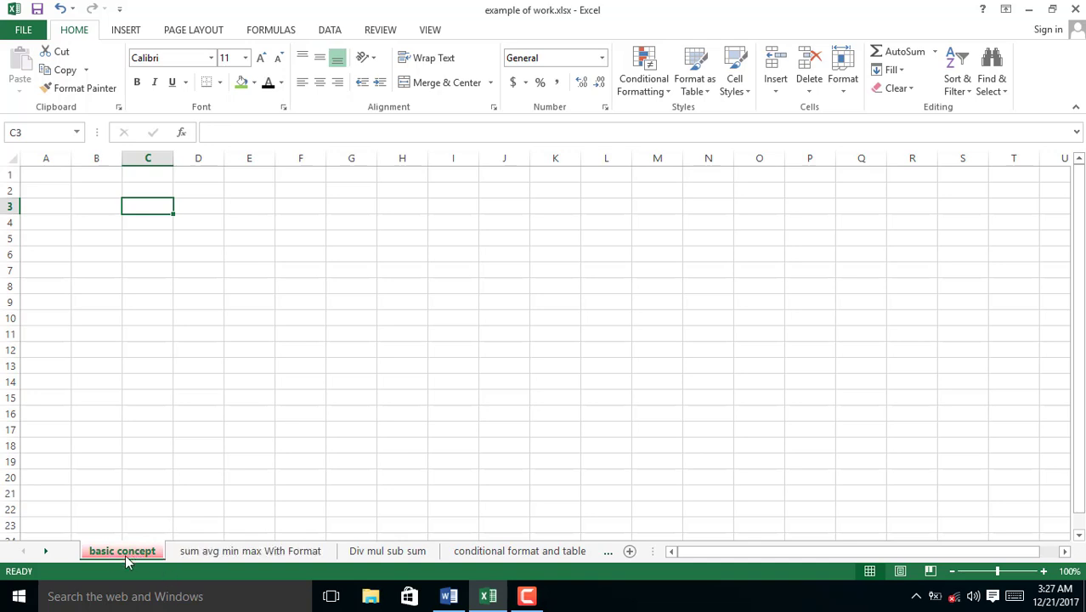
Step: Rename the basic concept sheet tab to 'basic concept of excel' and switch sheets to confirm it
right_click(134, 557)
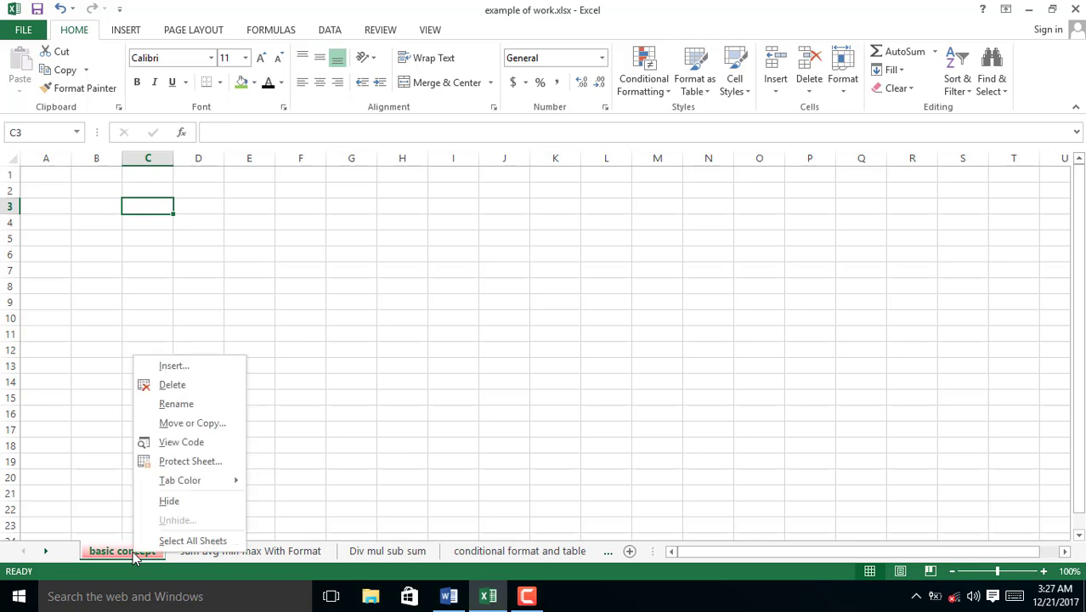
left_click(177, 409)
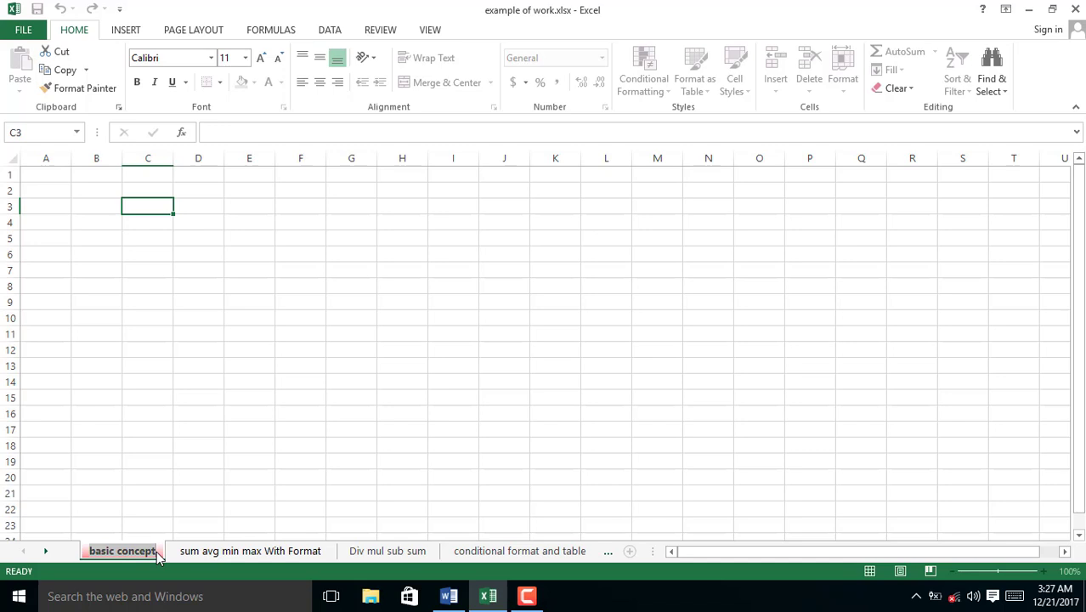
type("basic")
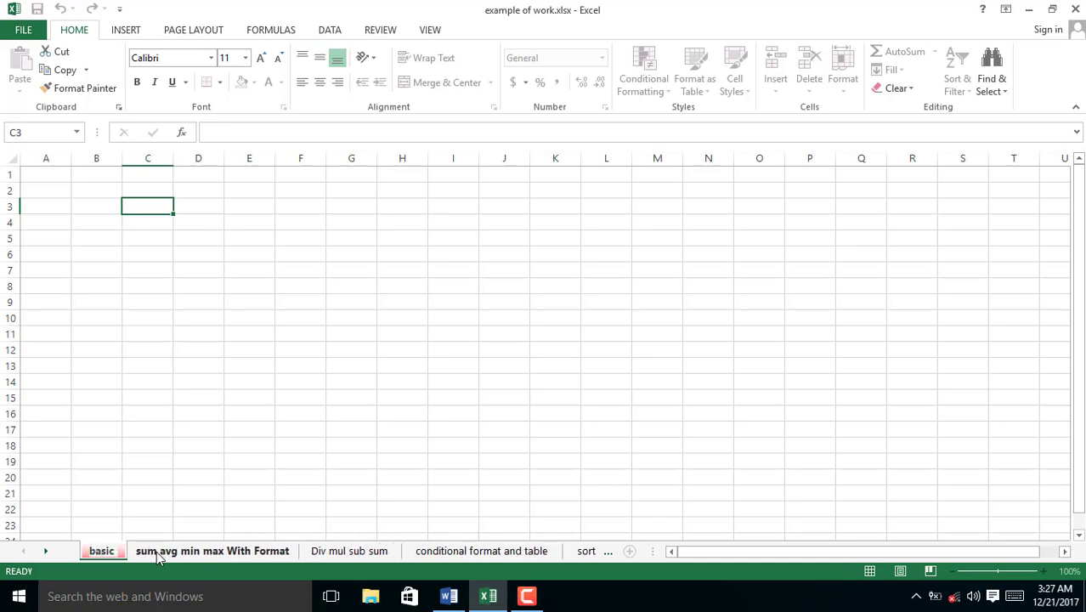
type(" concep")
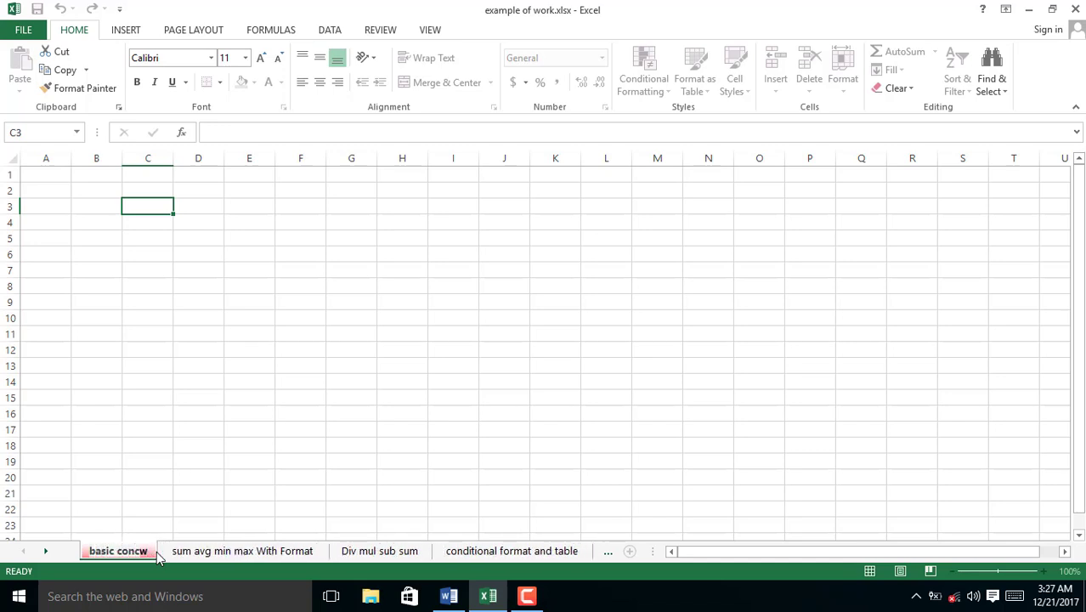
type("t of ex")
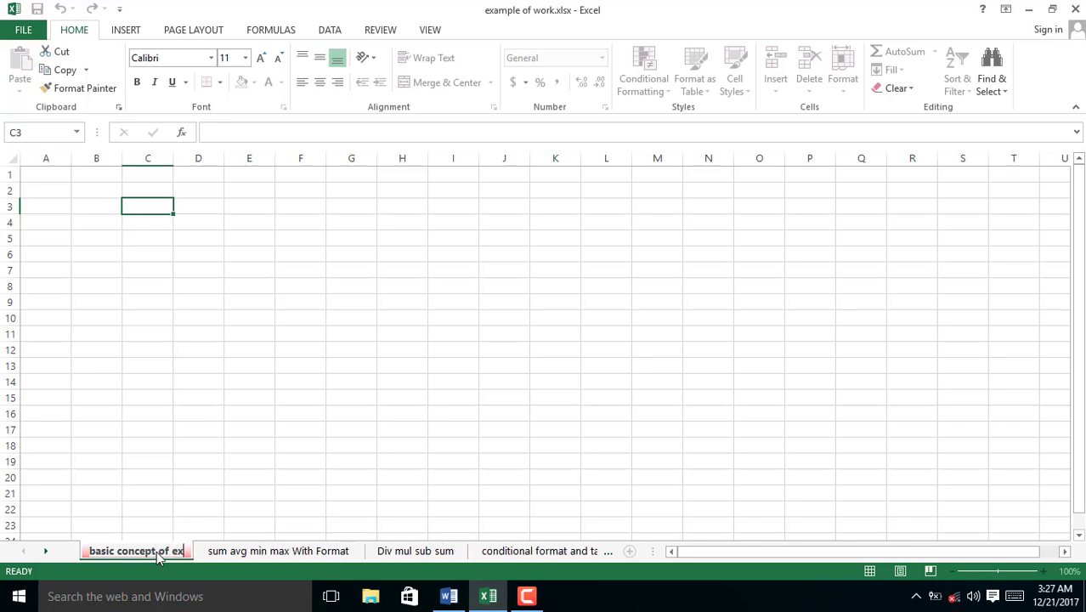
type("eel")
key("Return")
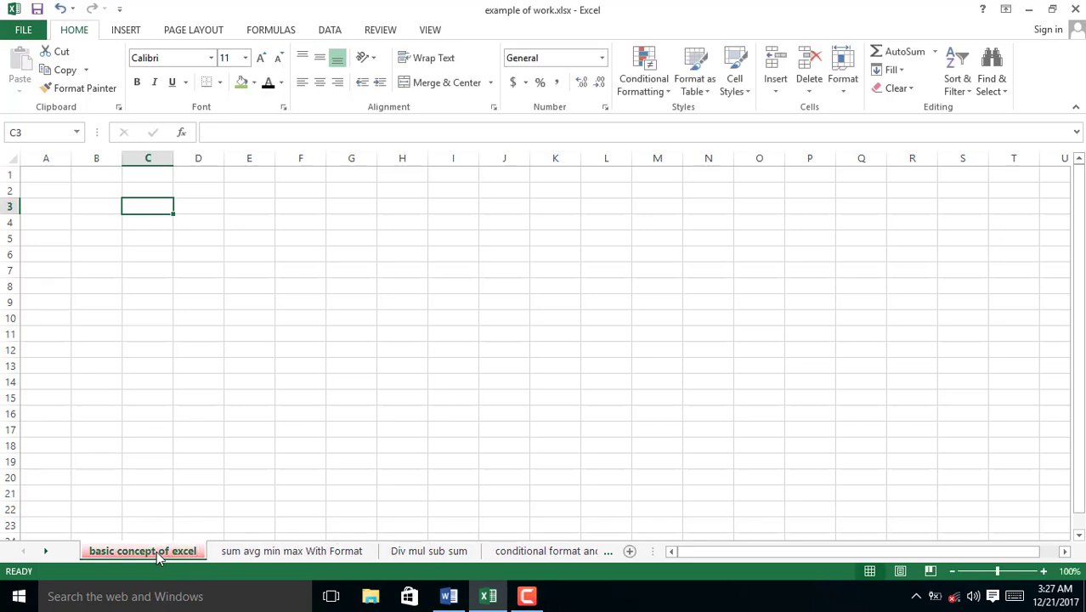
left_click(215, 552)
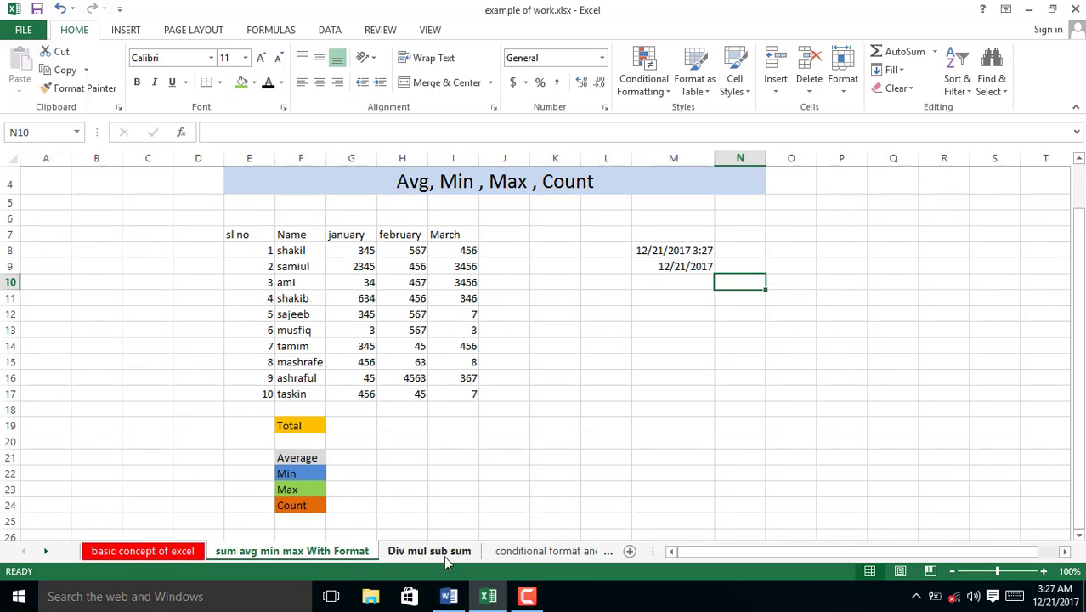
left_click(157, 553)
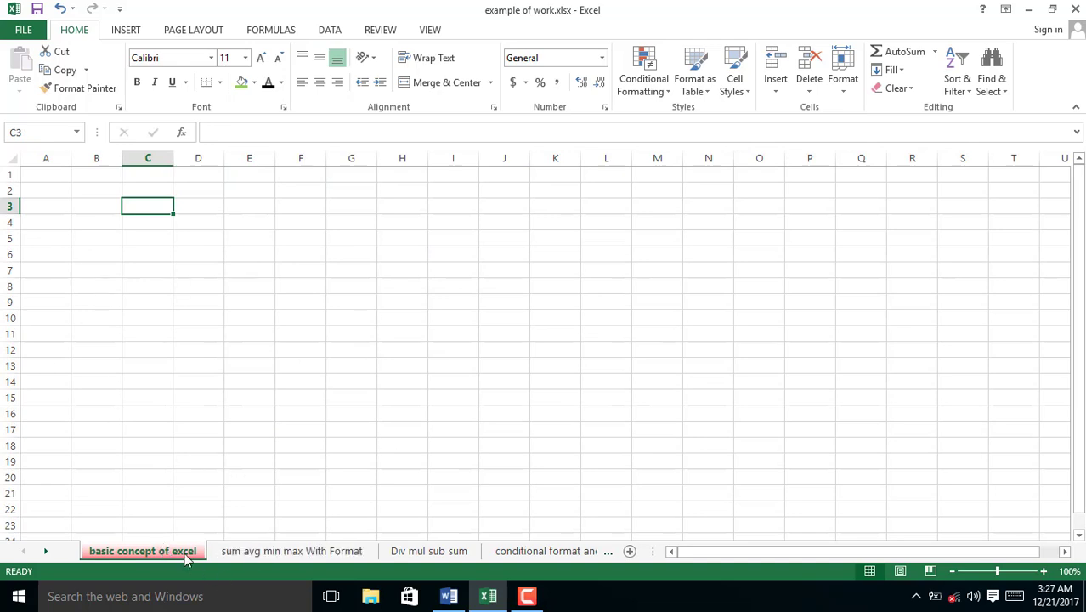
right_click(169, 553)
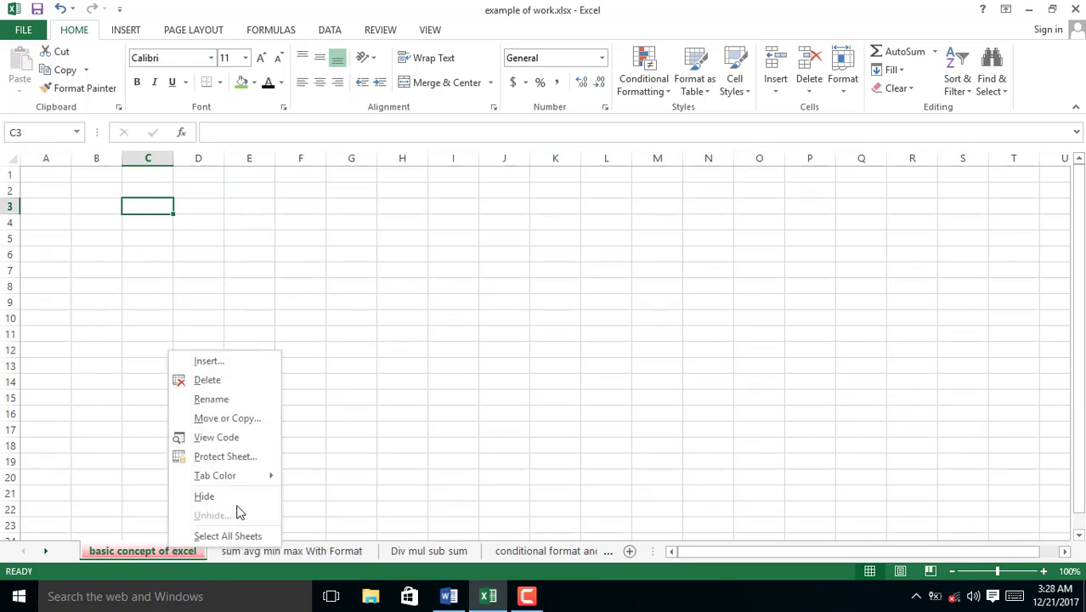
mouse_move(267, 478)
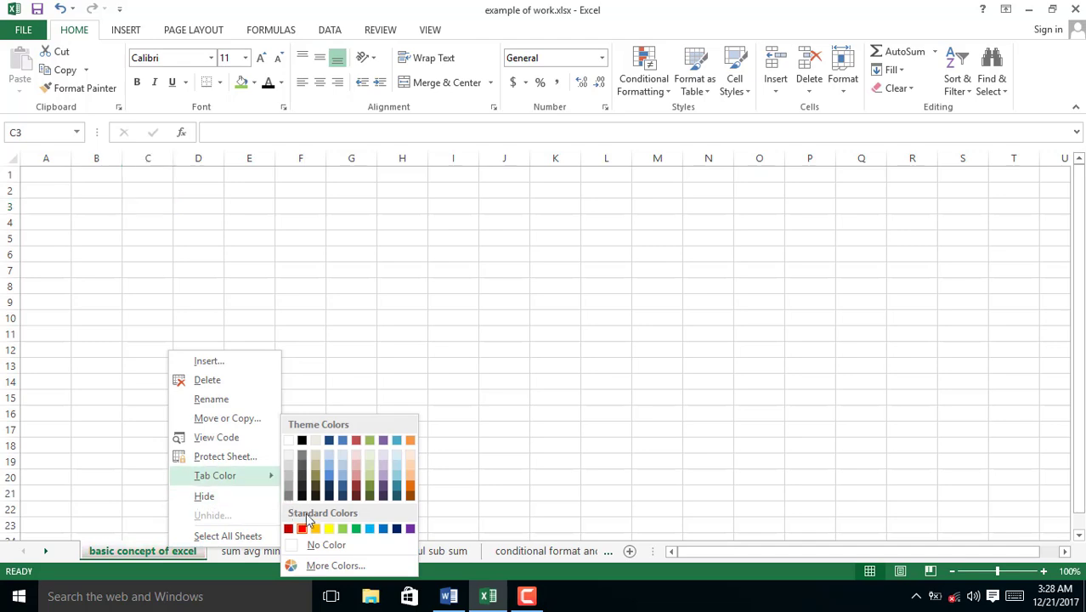
left_click(316, 528)
left_click(285, 552)
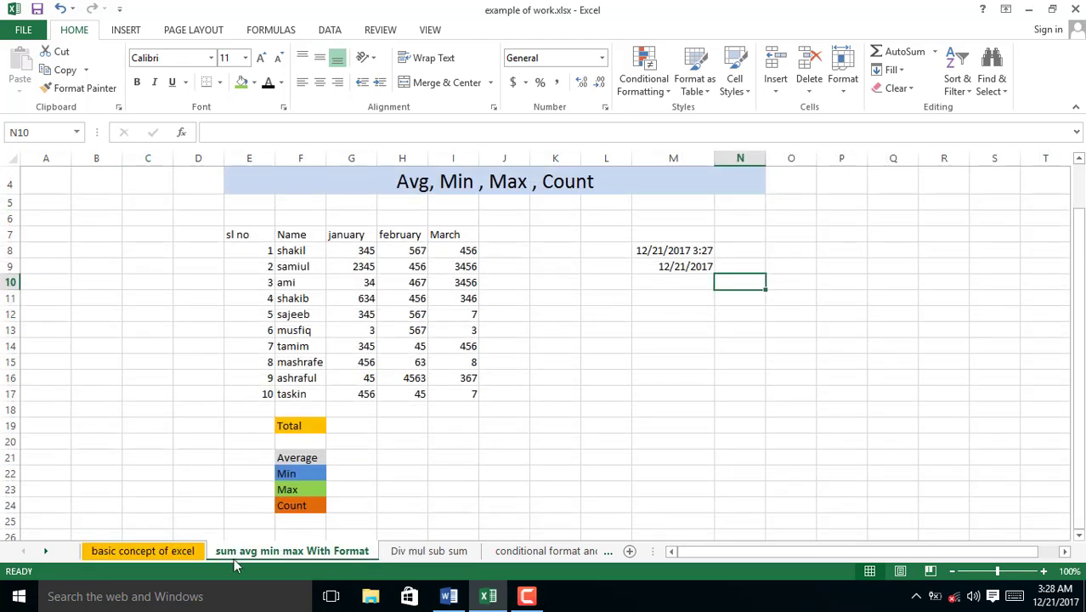
right_click(174, 556)
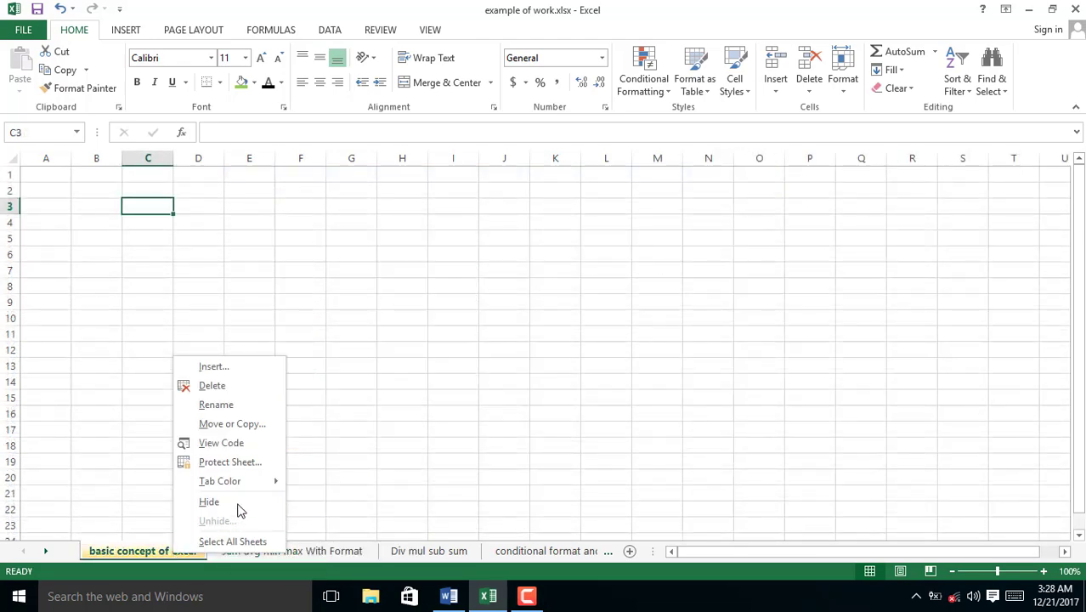
mouse_move(246, 482)
left_click(306, 529)
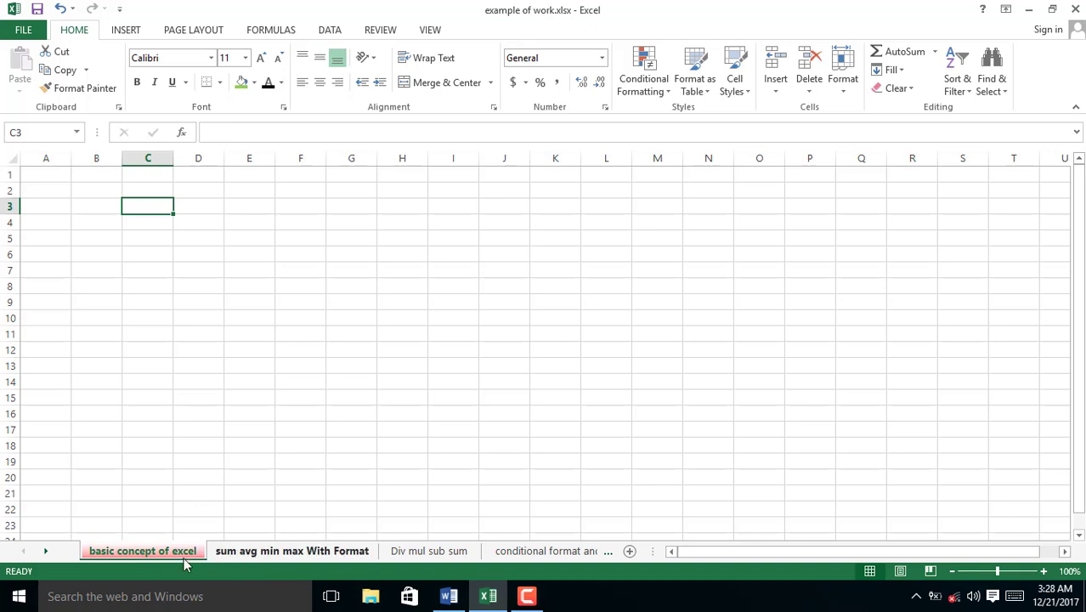
Step: Add a new Sheet10 and then delete it
left_click(629, 552)
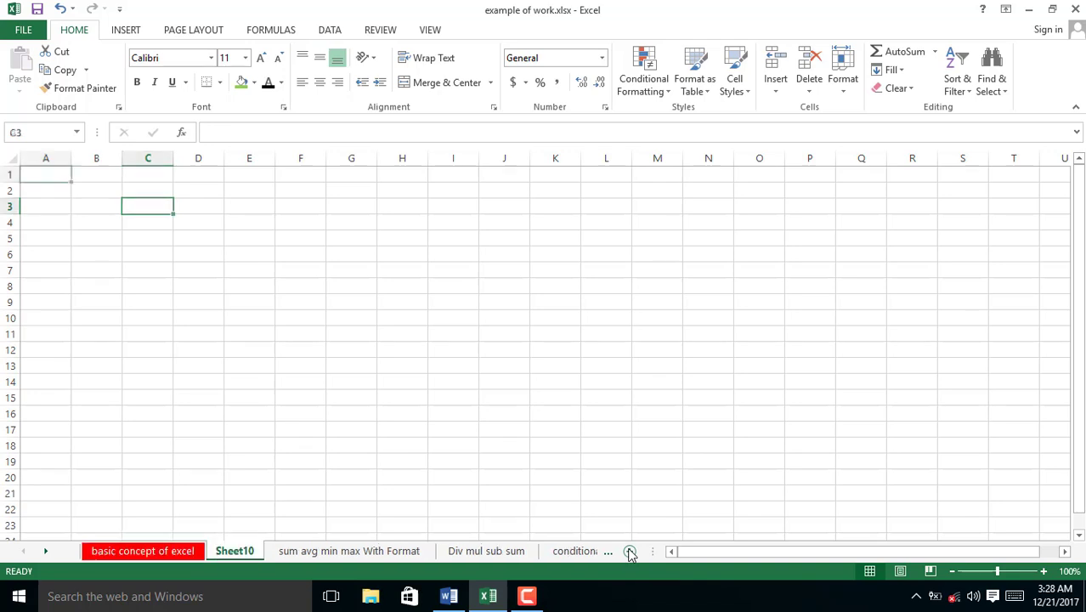
right_click(239, 553)
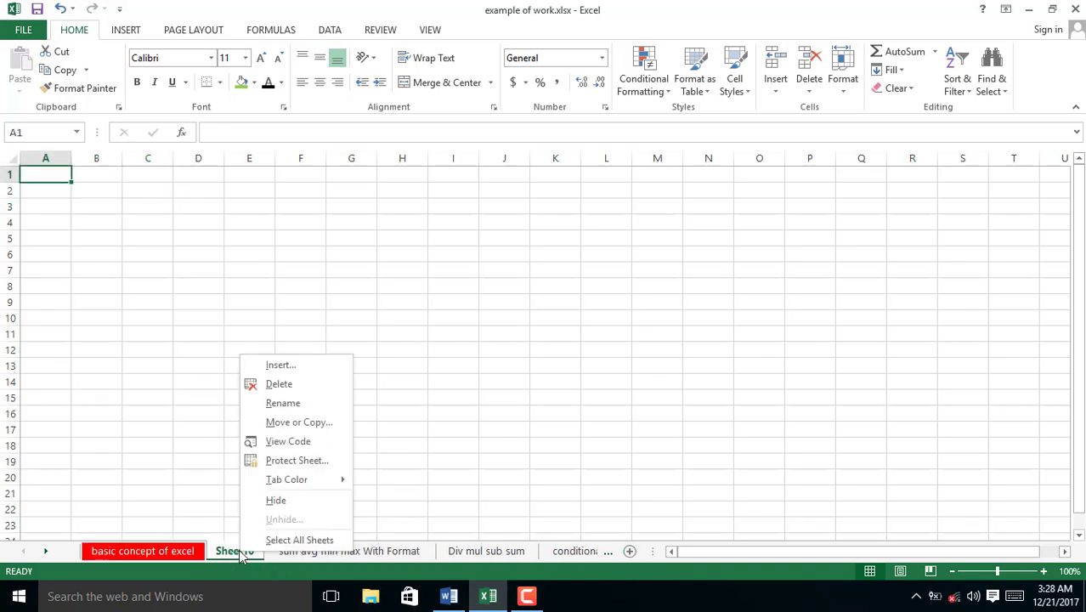
left_click(288, 387)
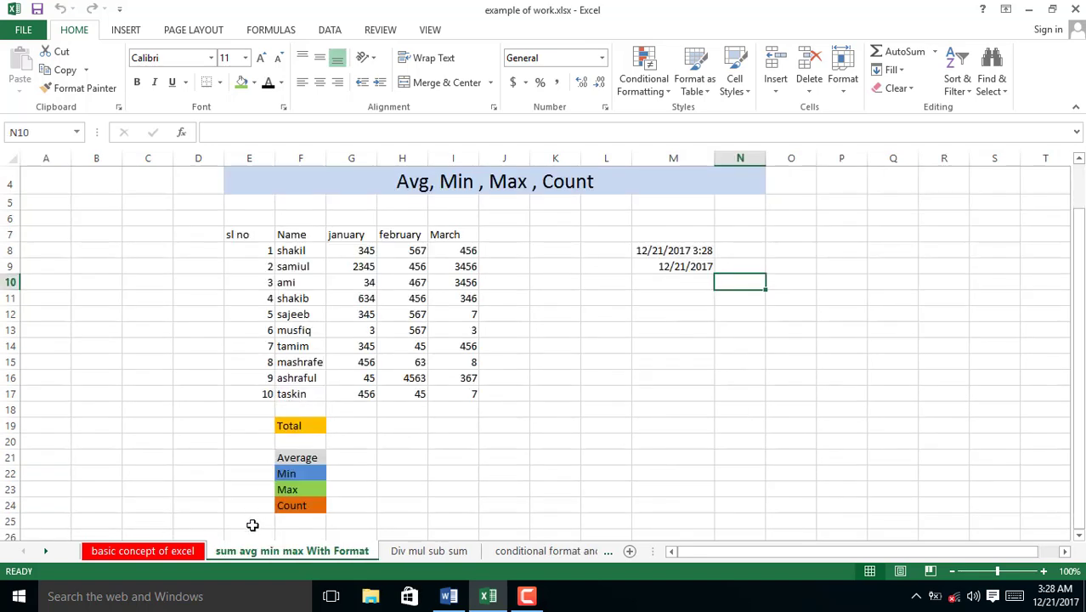
Step: Open the conditional format and table sheet with its monthly sales figures
left_click(174, 553)
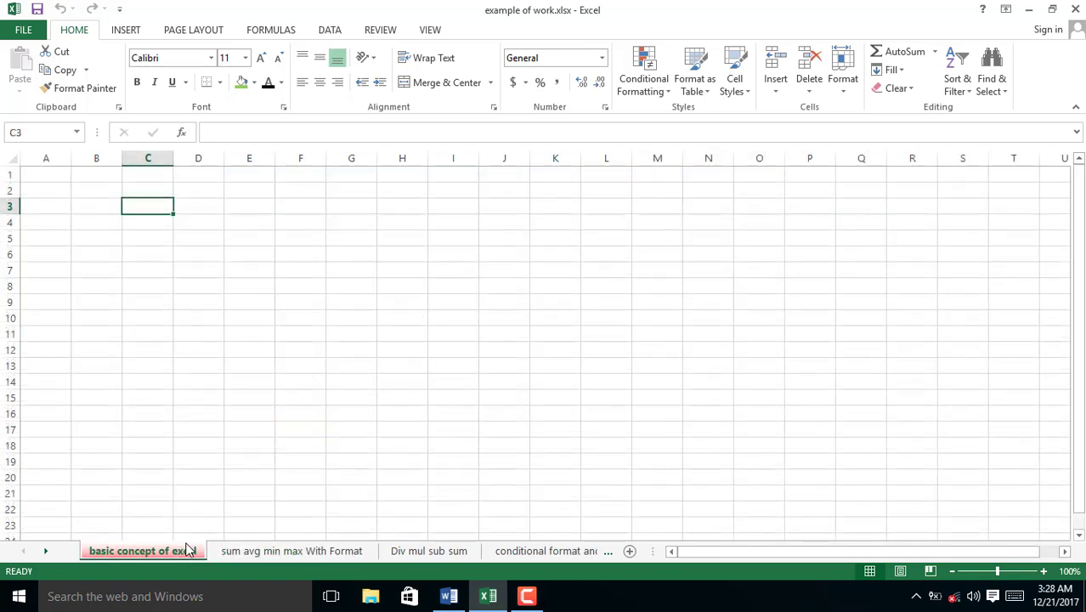
left_click(251, 552, "ctrl")
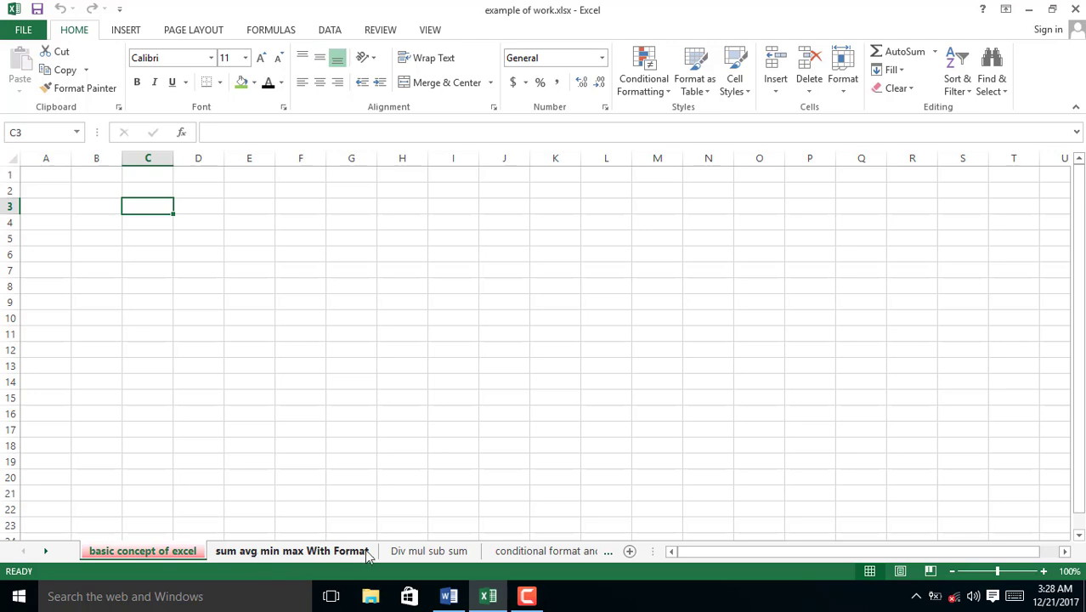
left_click(544, 553)
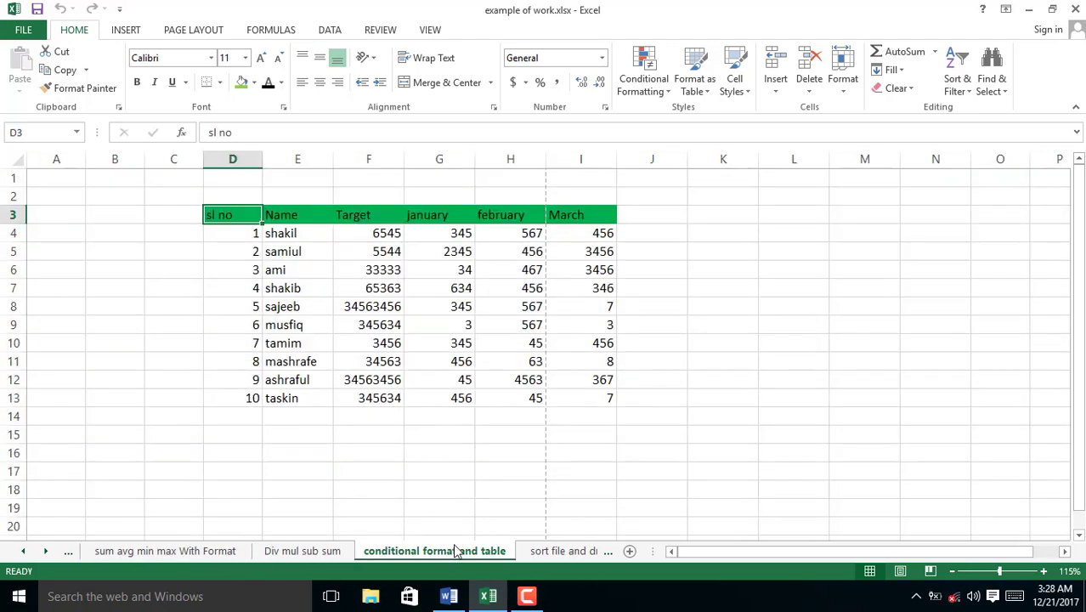
Step: Move the conditional format and table tab before Div mul sub sum, then open basic concept of excel
mouse_move(456, 554)
left_mouse_down()
mouse_move(329, 554)
mouse_move(449, 550)
left_mouse_up()
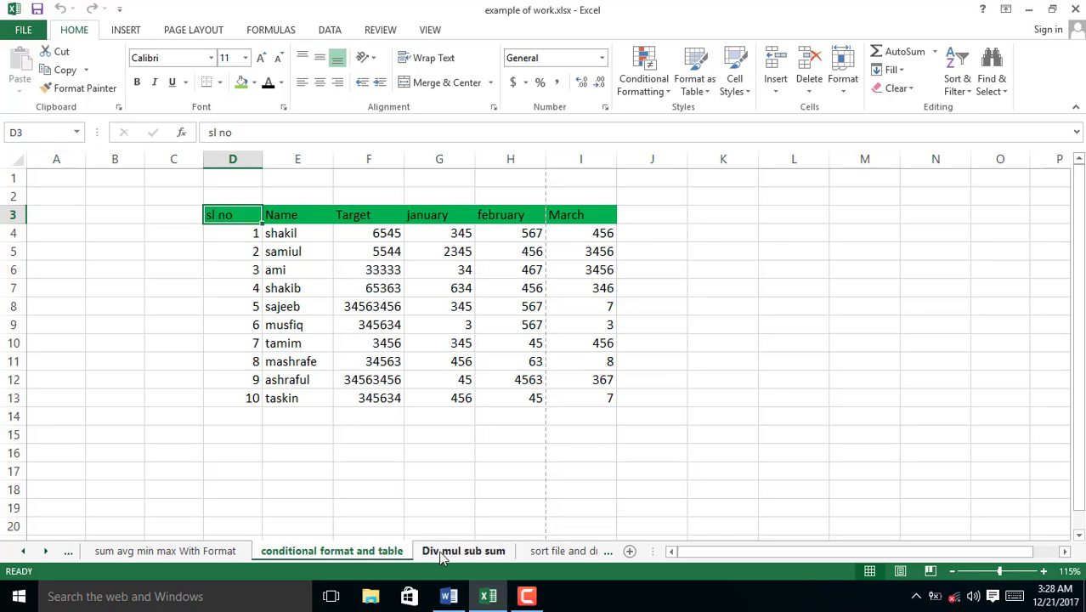
left_click(160, 554)
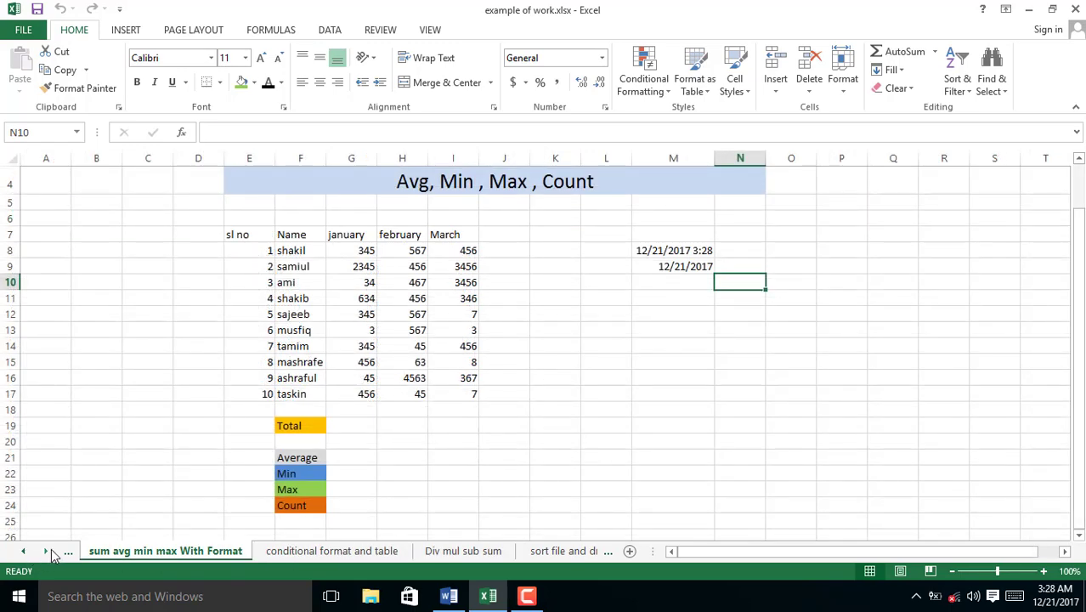
left_click(23, 551)
left_click(146, 552)
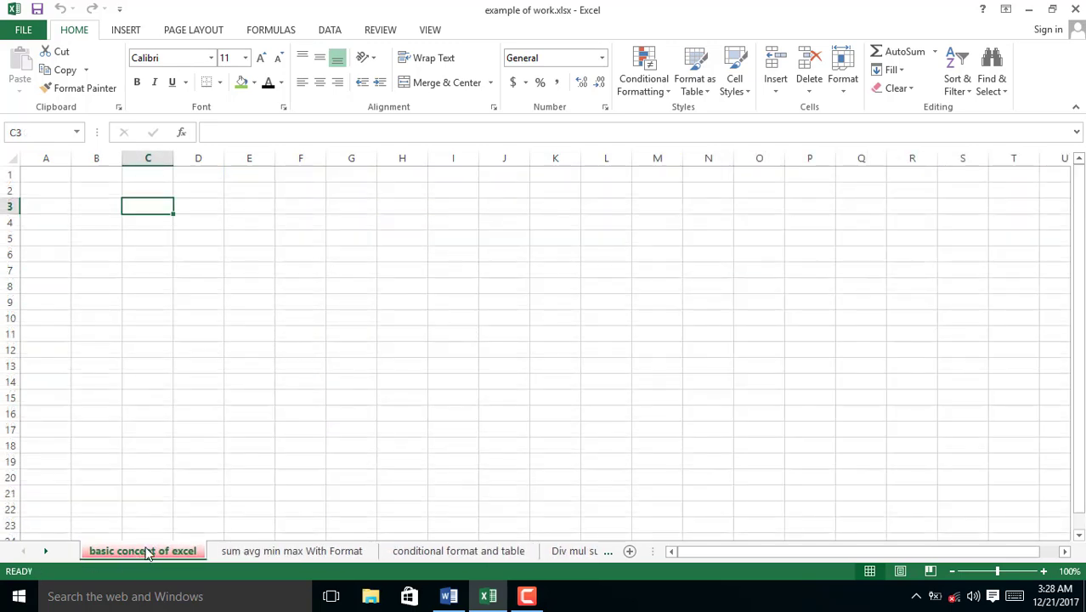
Step: Scroll through the sheet tabs and the empty sheet to review the workbook
left_click(45, 551)
left_click(46, 551)
left_click(46, 551)
left_click(24, 551)
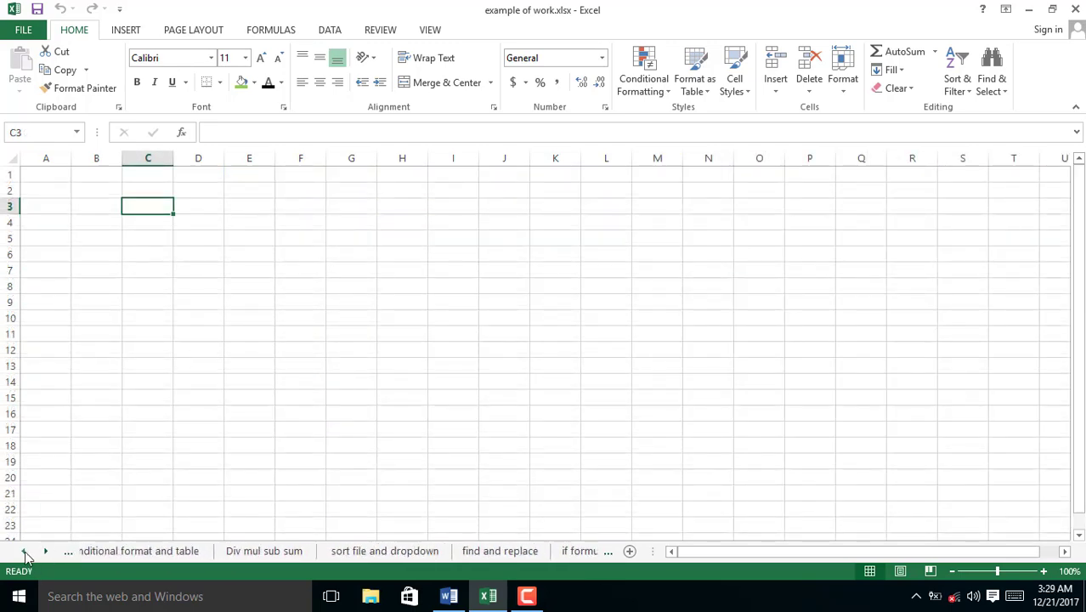
left_click(25, 551)
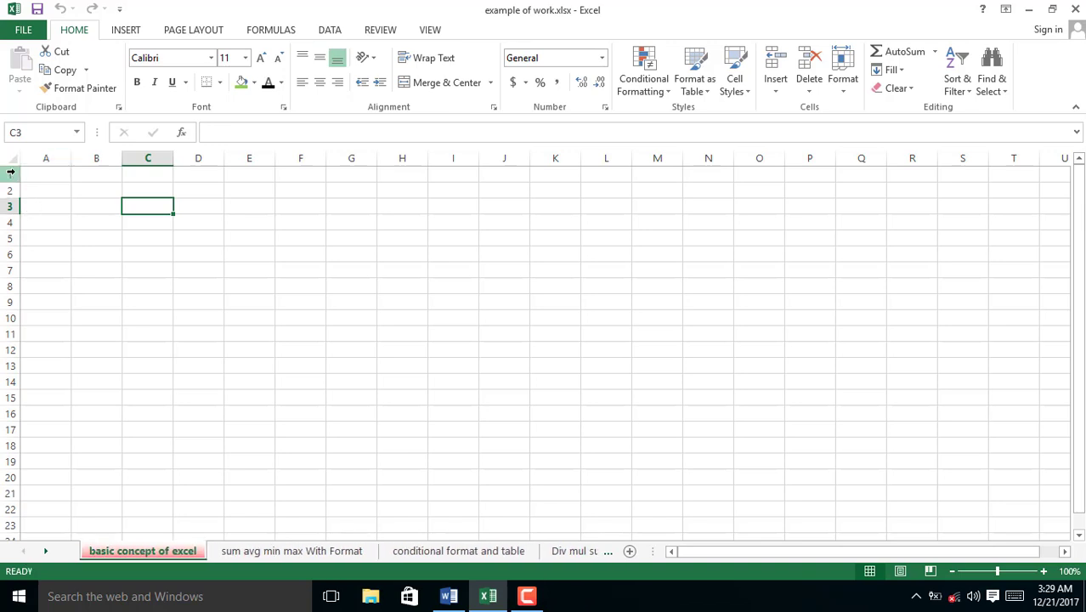
scroll(25, 436, "down", 5)
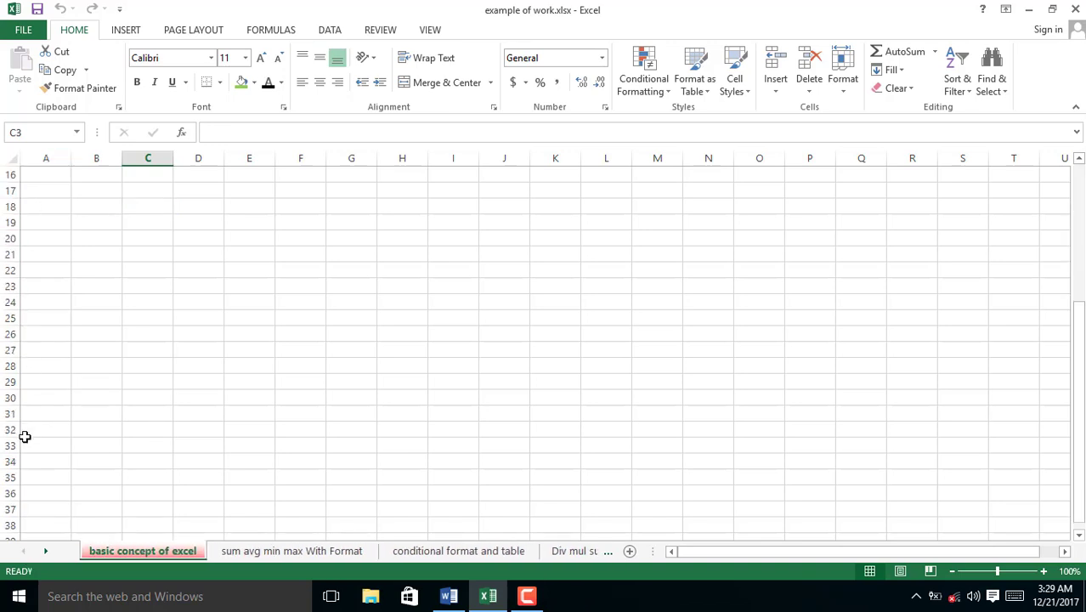
scroll(25, 436, "down", 12)
scroll(25, 435, "up", 17)
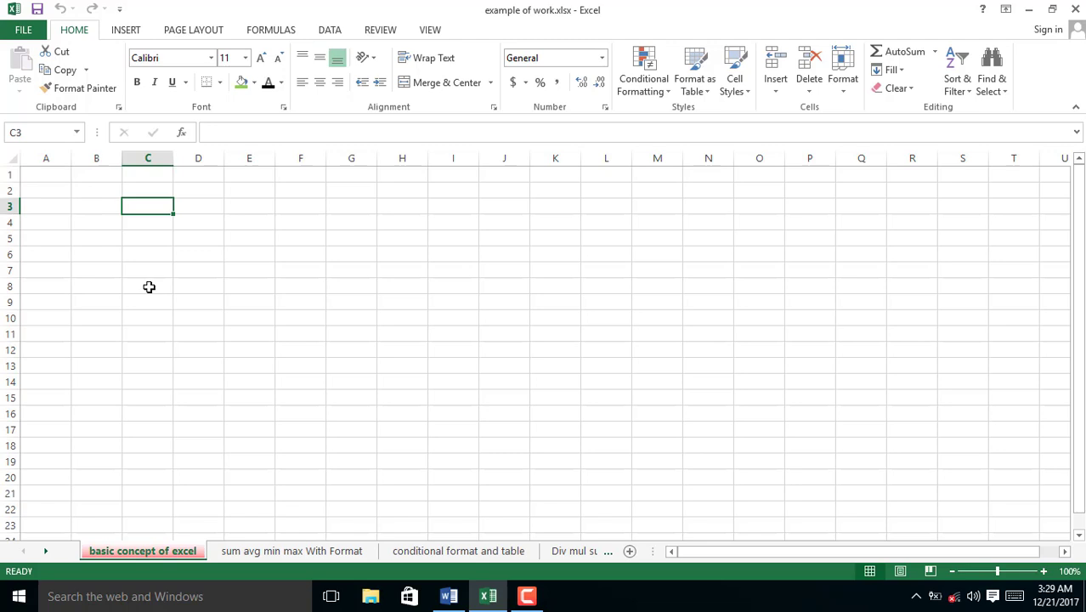
left_click(48, 155)
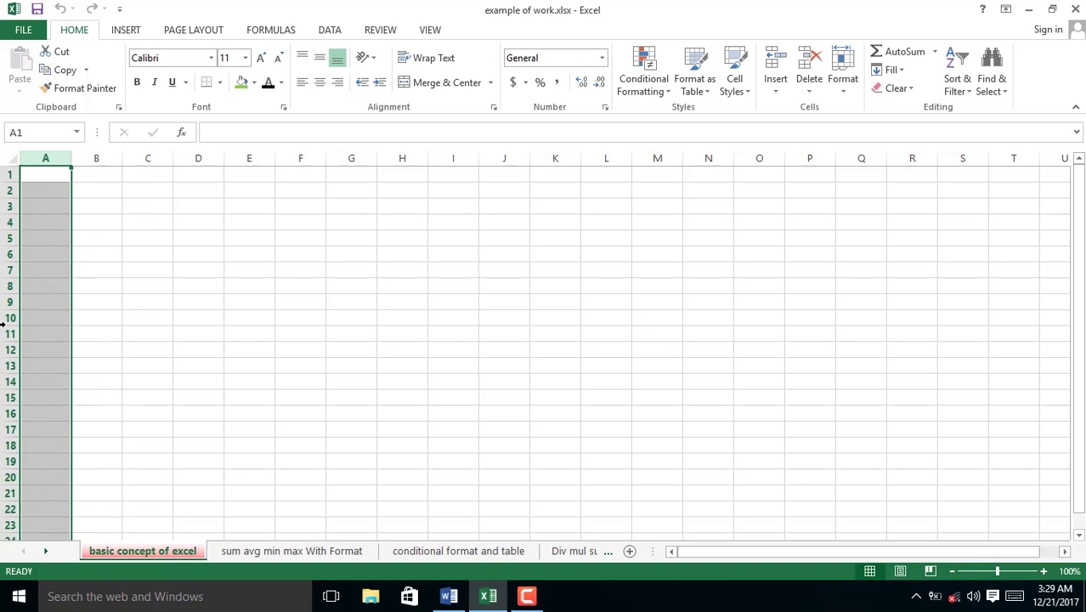
left_click(7, 174)
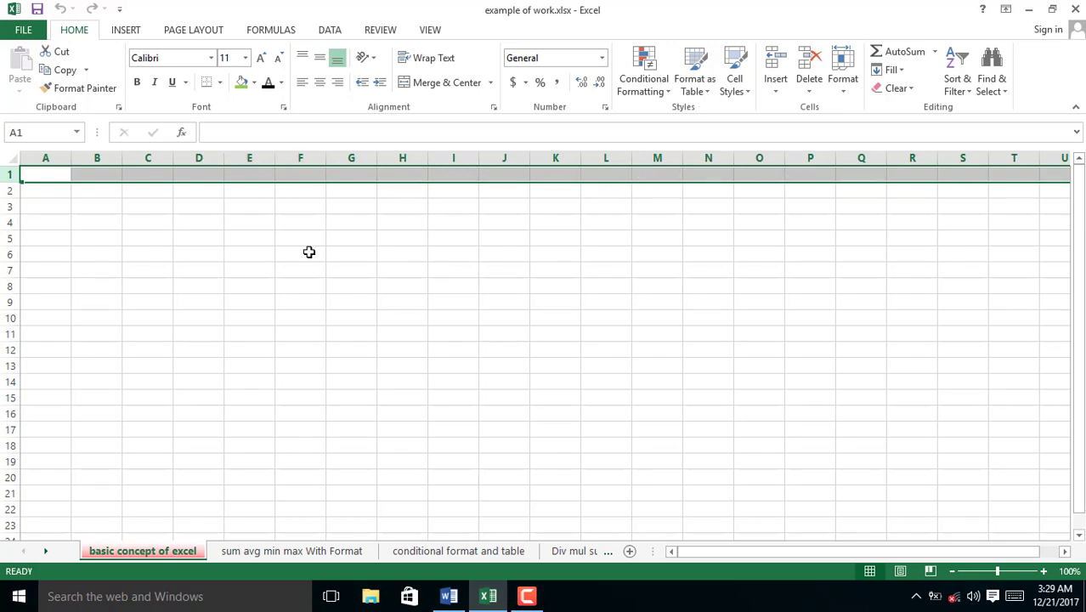
left_click(47, 157)
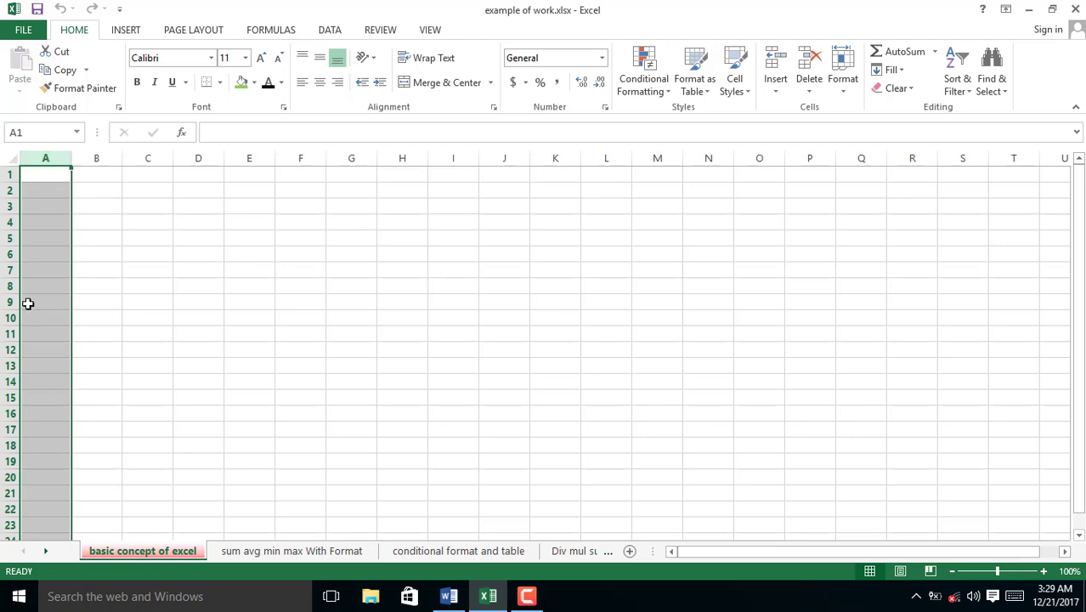
left_click(10, 174)
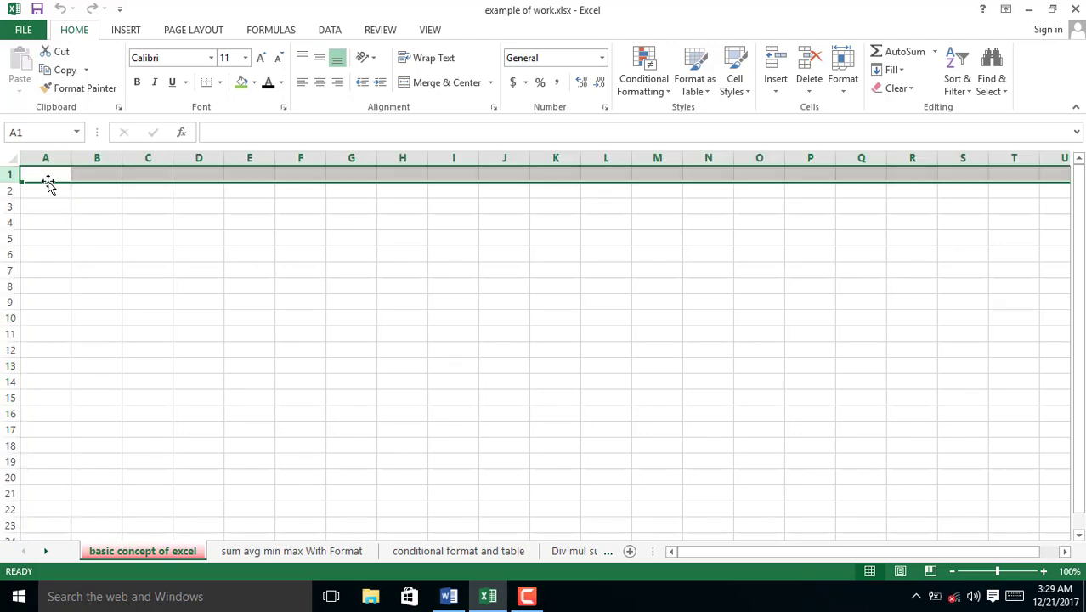
left_click(147, 255)
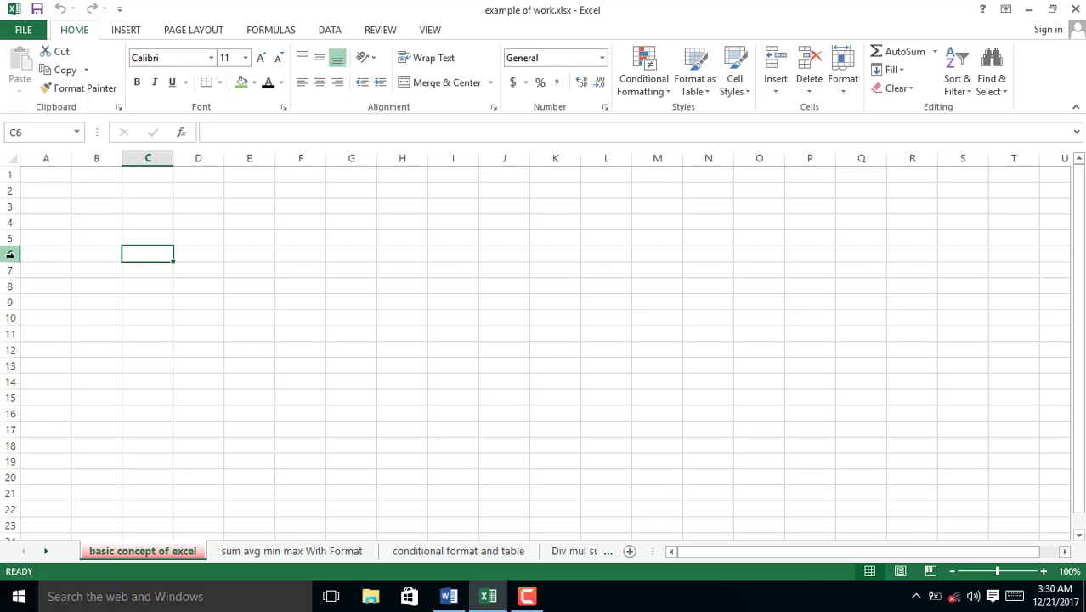
left_click(54, 173)
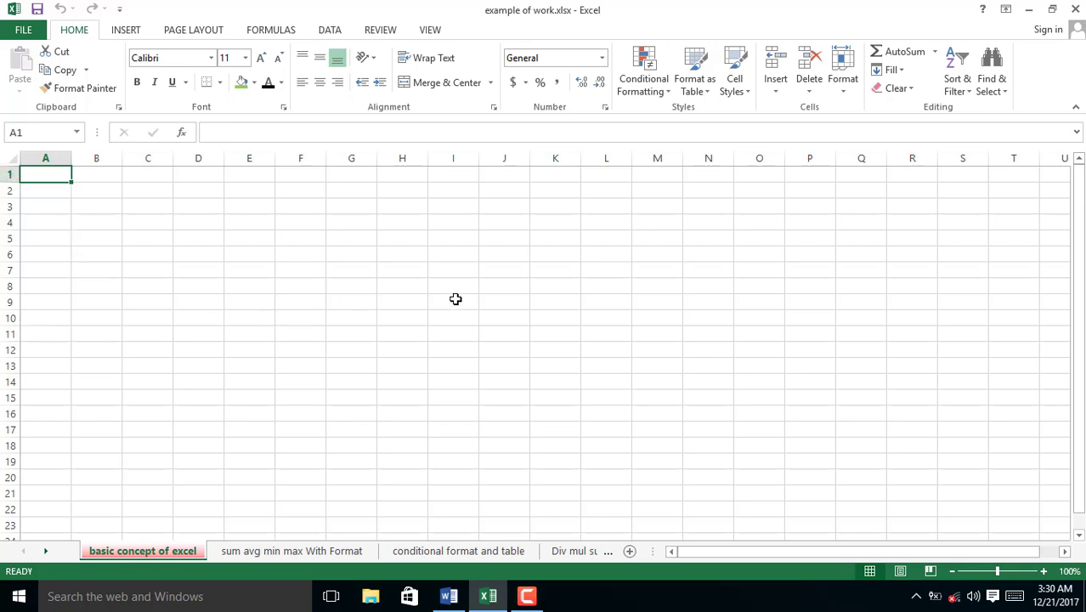
left_click(658, 333)
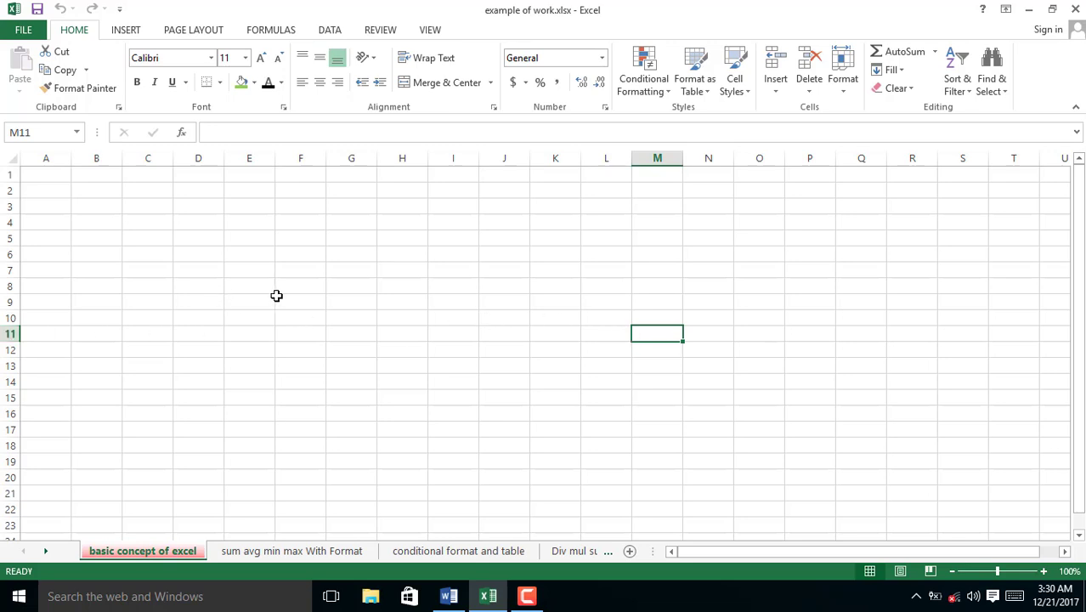
Step: Enter a person's name in E8 and the label 'Number' in F8
left_click(250, 287)
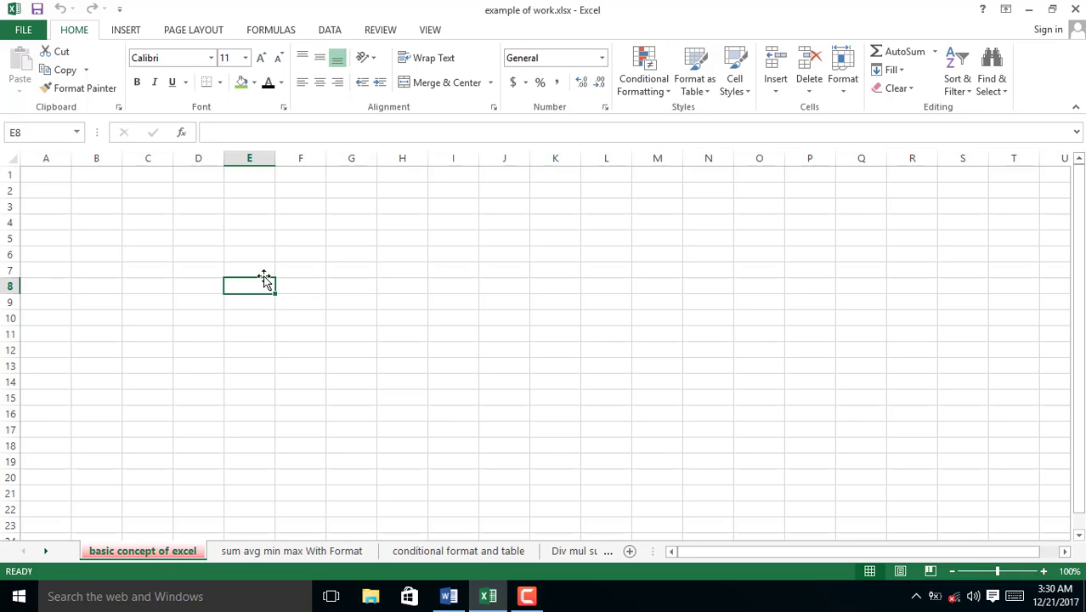
type("shakil")
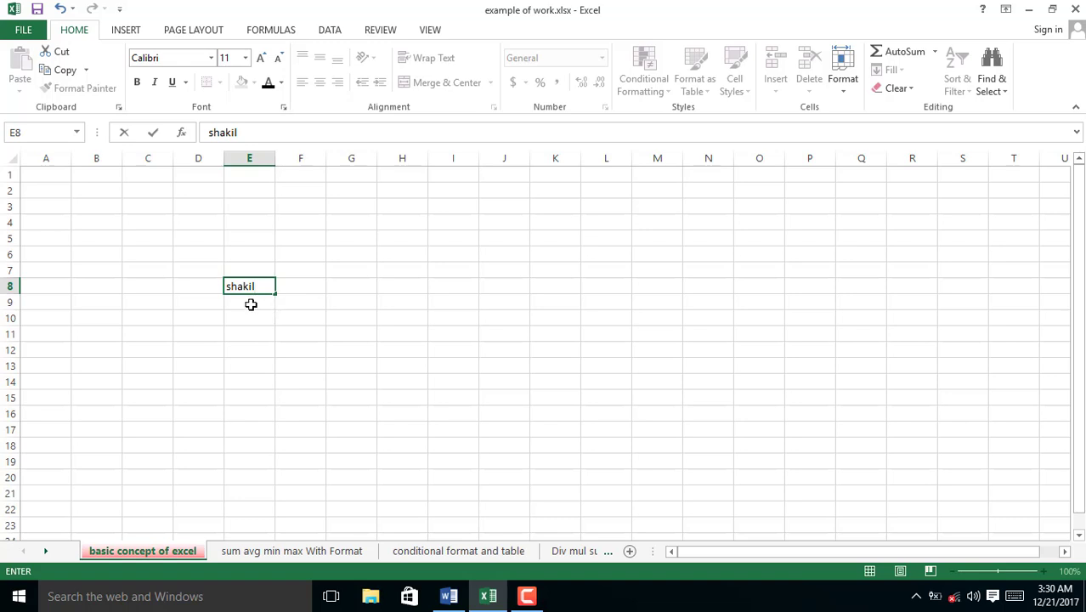
left_click(301, 286)
type("Number")
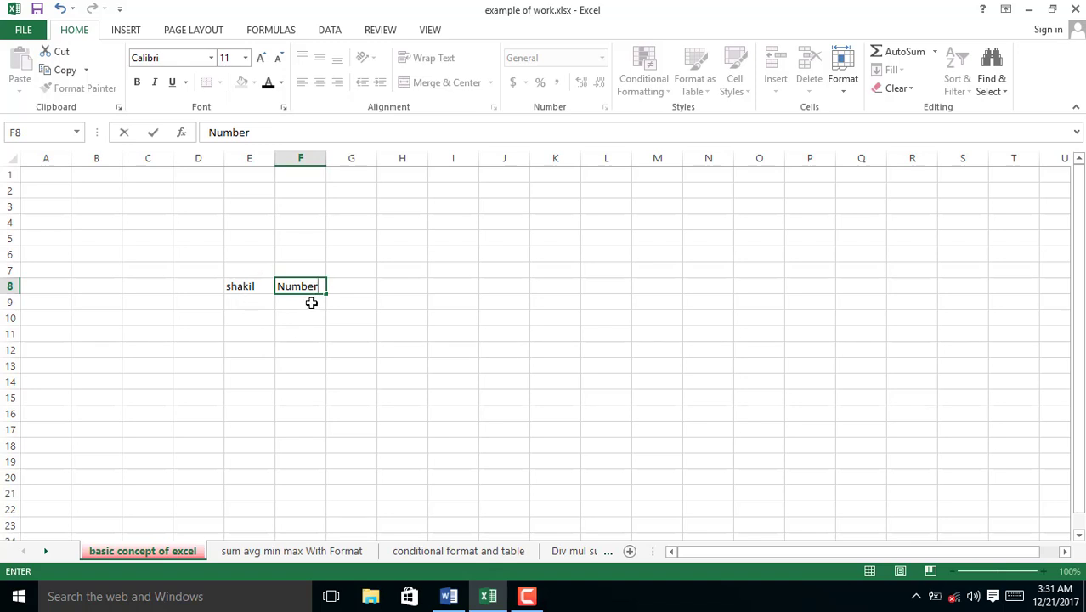
left_click(252, 286)
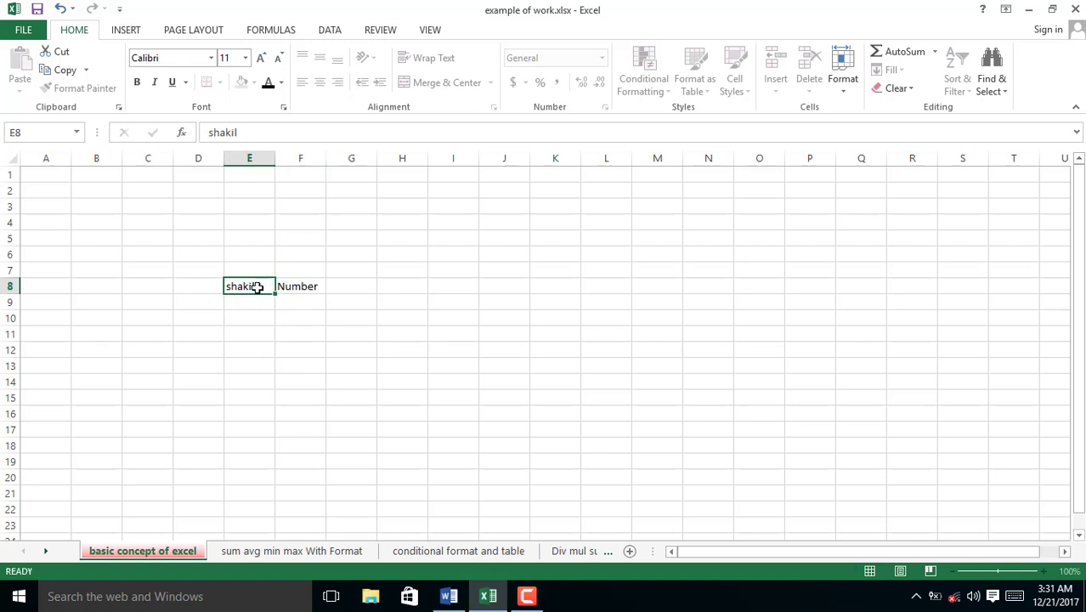
left_click(291, 287)
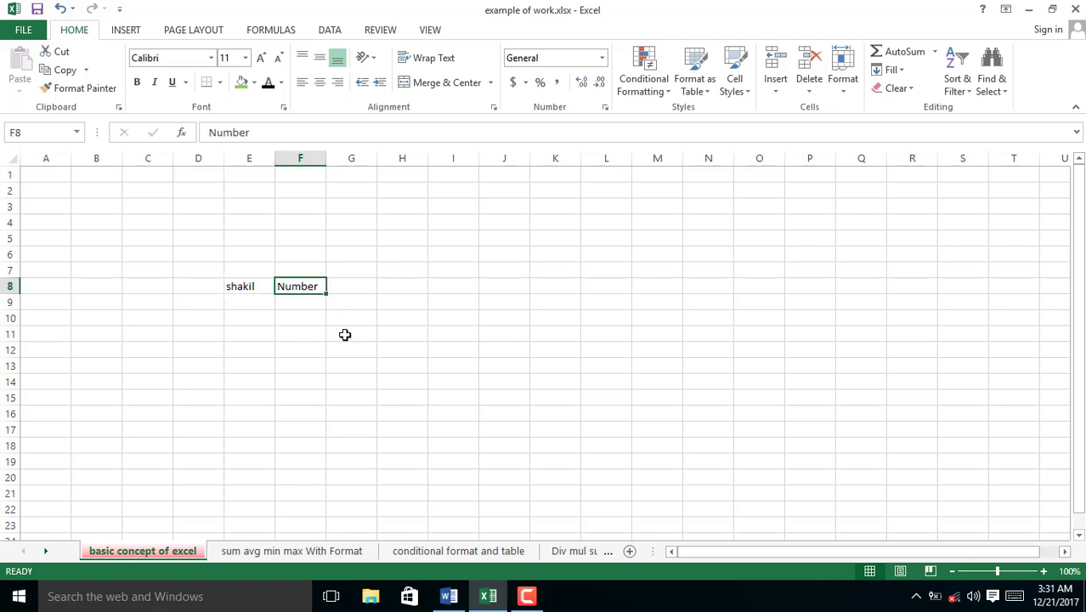
Step: Enter the values 5 in F11 and 10 in G11
left_click(304, 334)
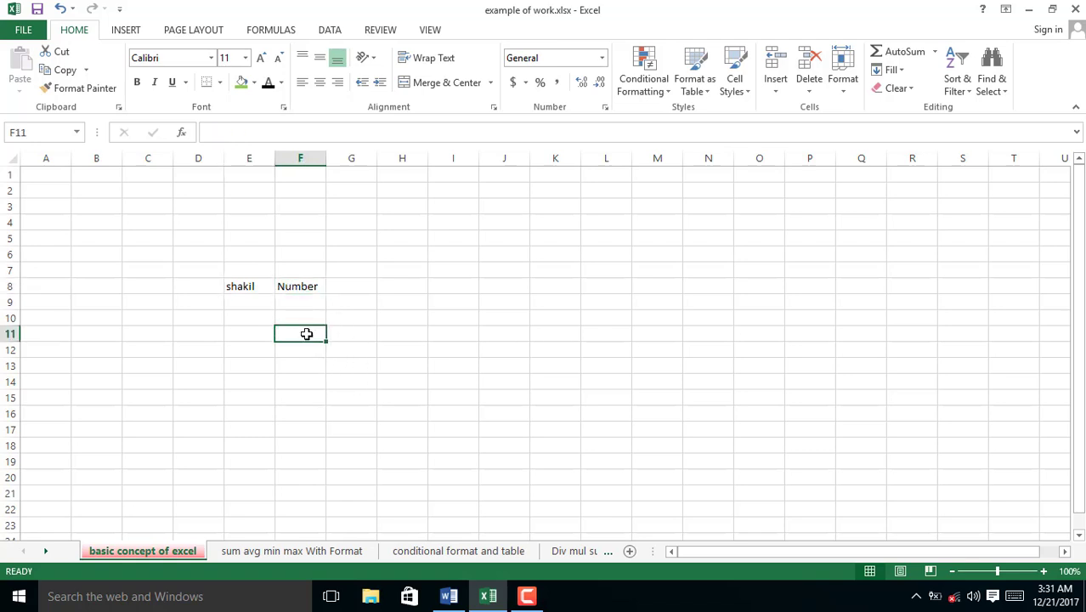
type("5")
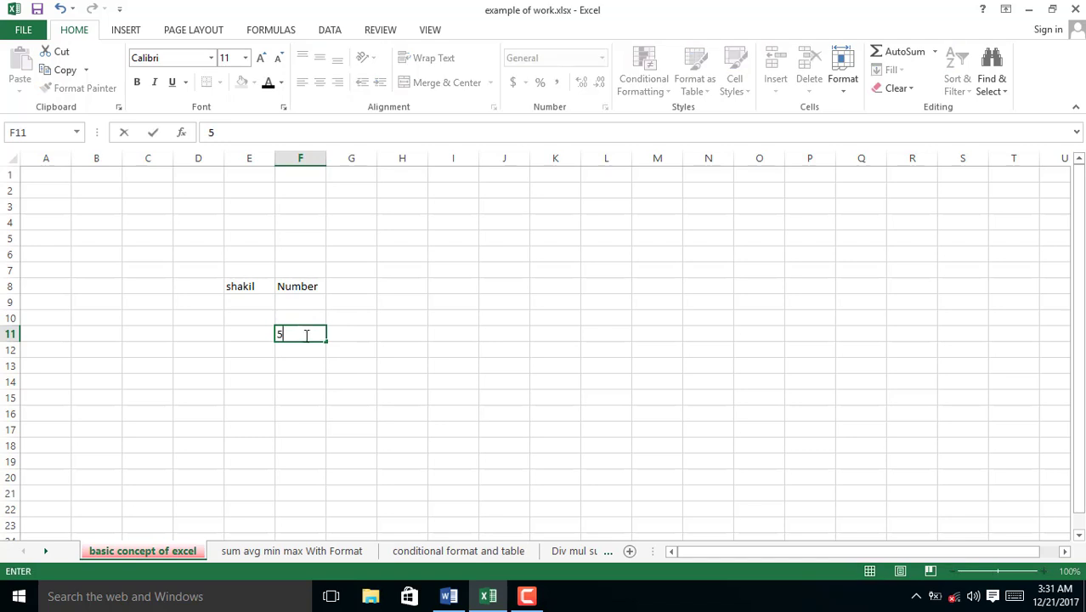
left_click(350, 340)
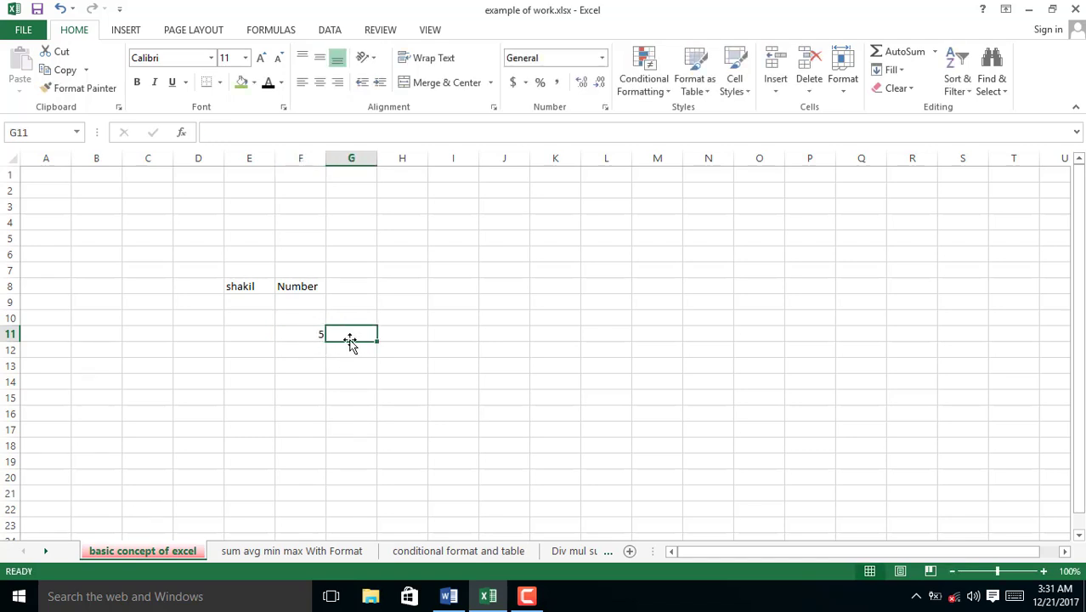
type("10")
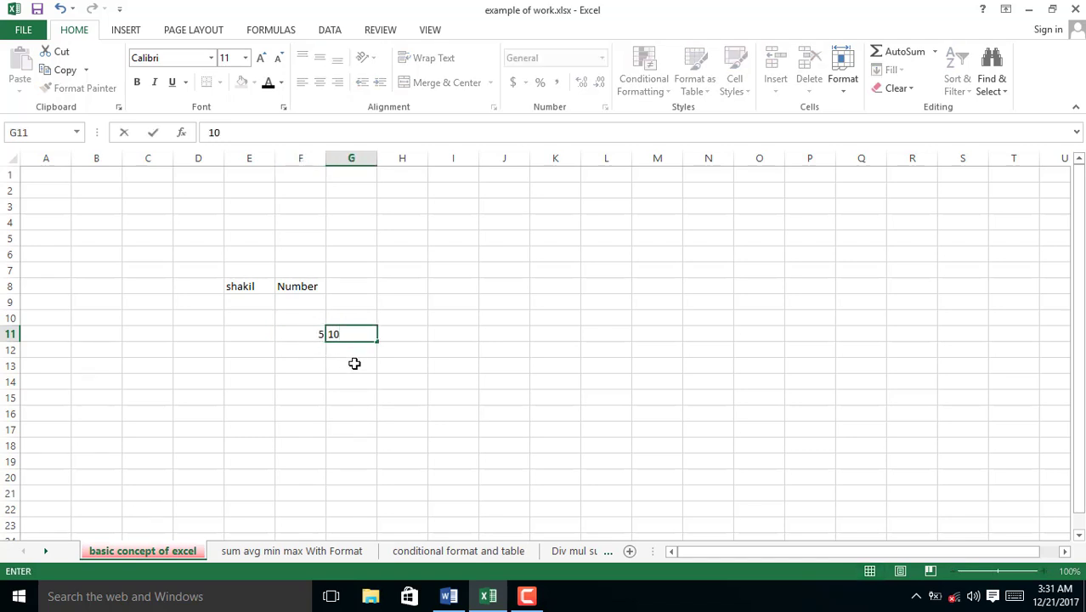
left_click(300, 337)
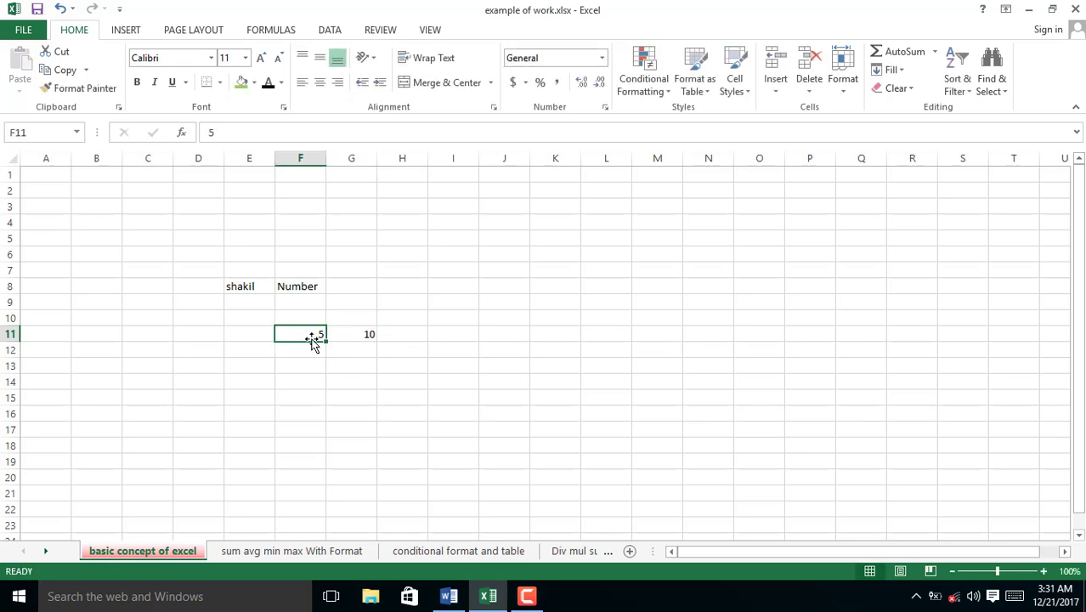
left_click(450, 337)
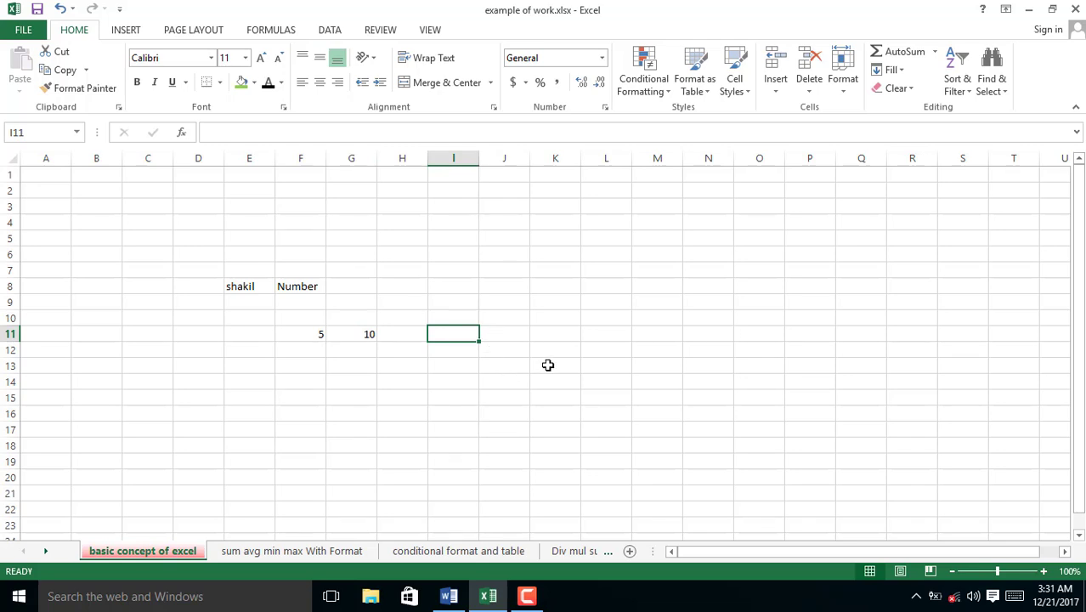
Step: Enter =SUM(F11:G11) in J11 so it shows the total 15
left_click(499, 335)
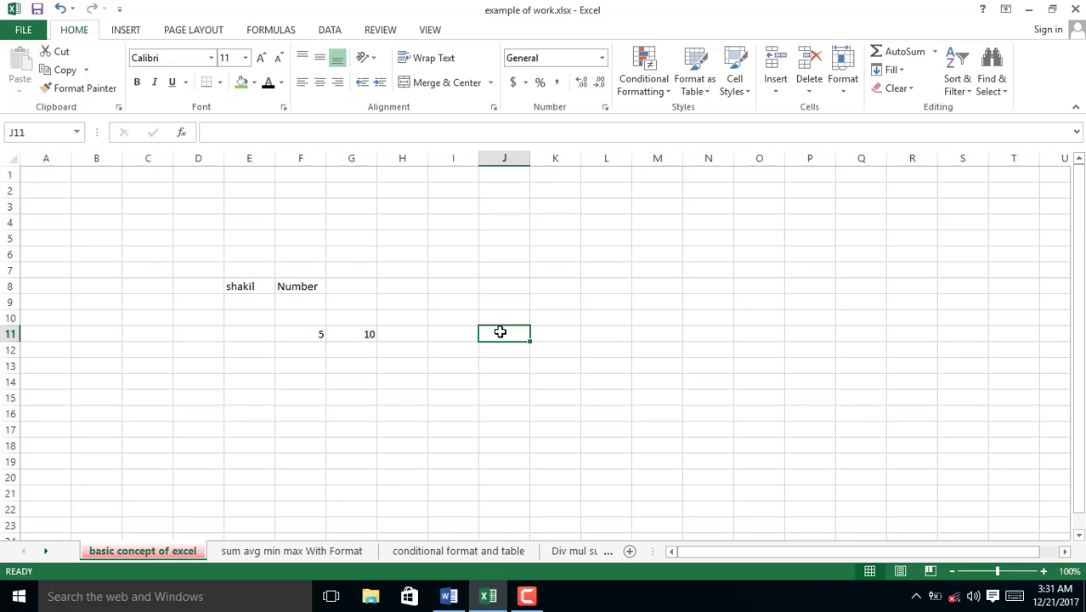
type("=")
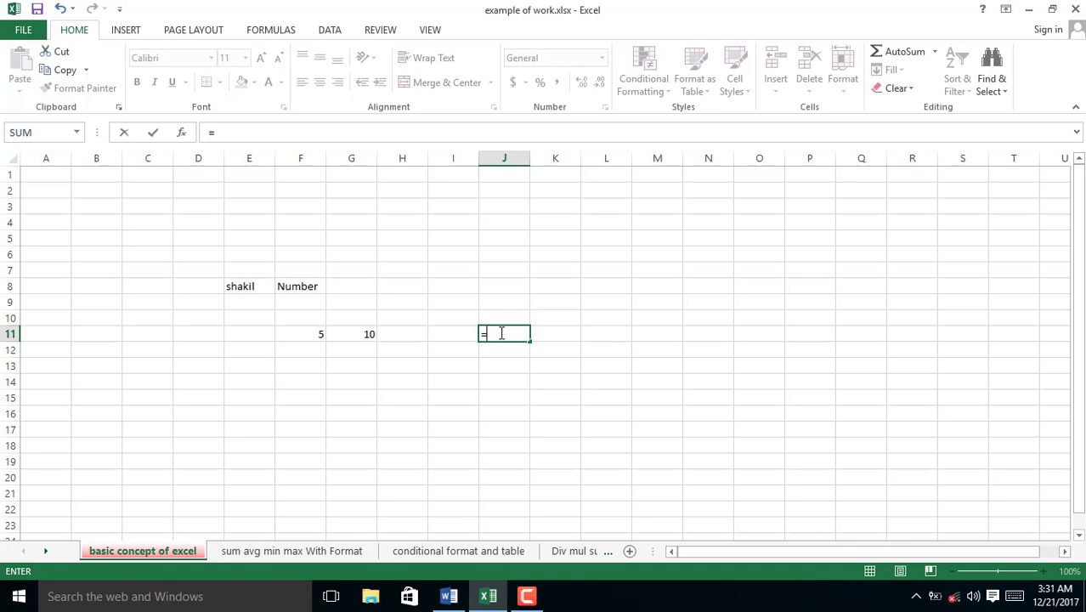
type("sum")
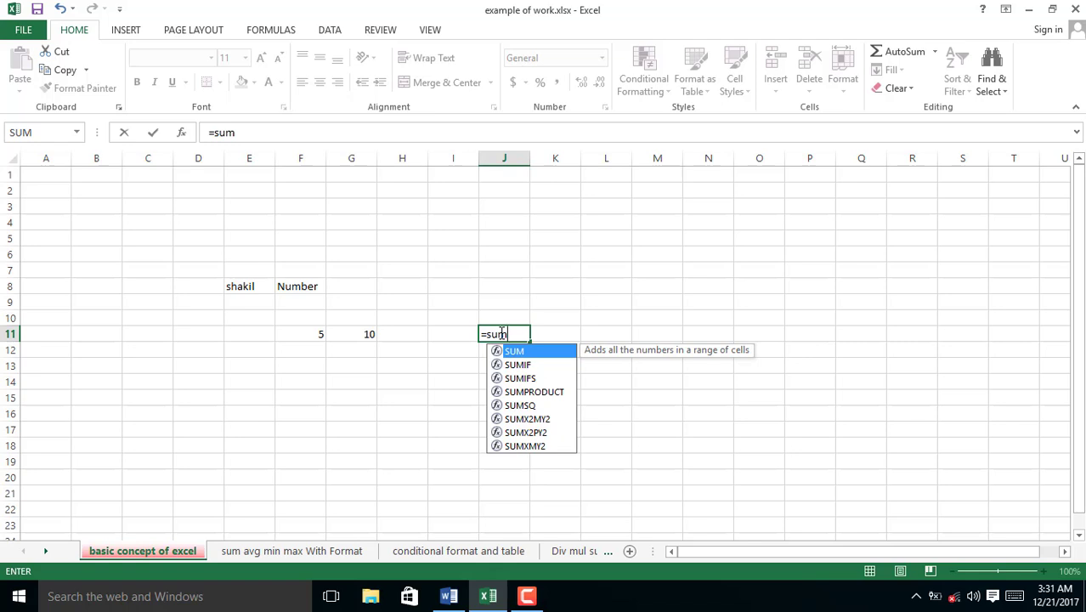
type("(")
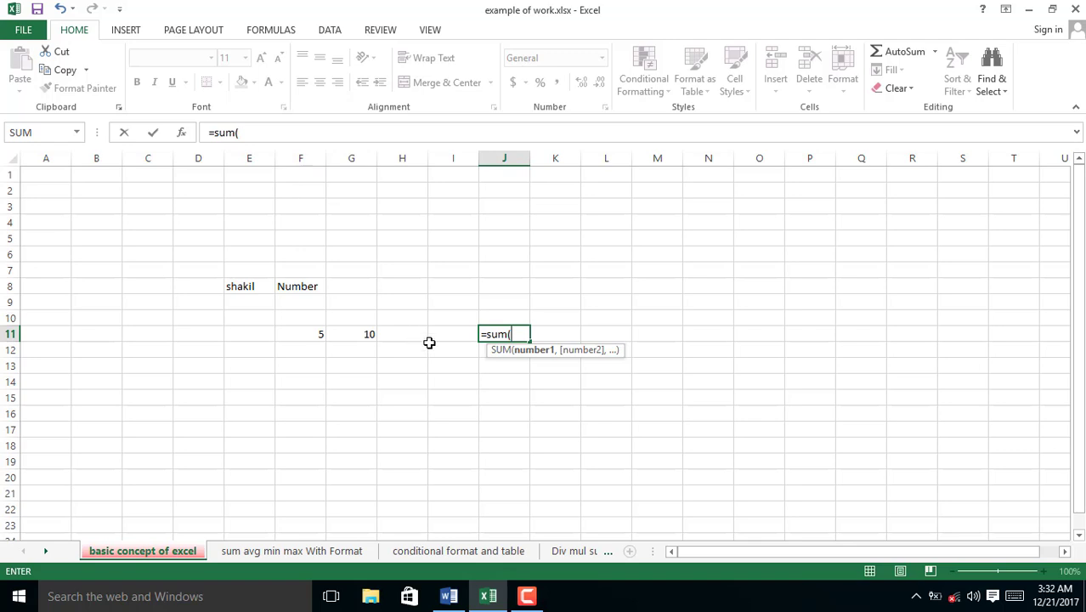
type("f")
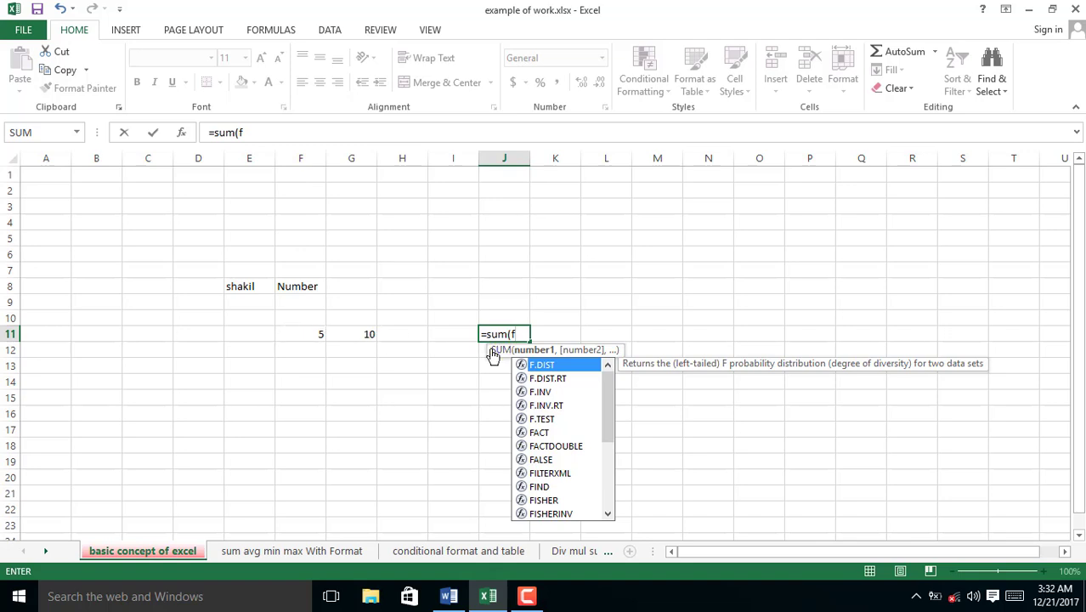
type("11:")
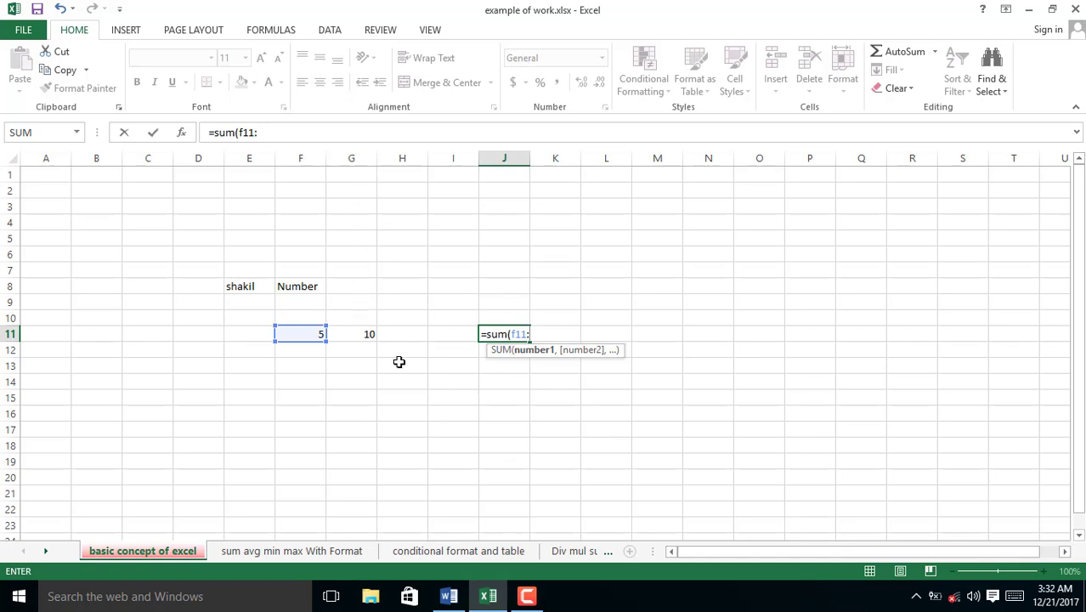
type("g")
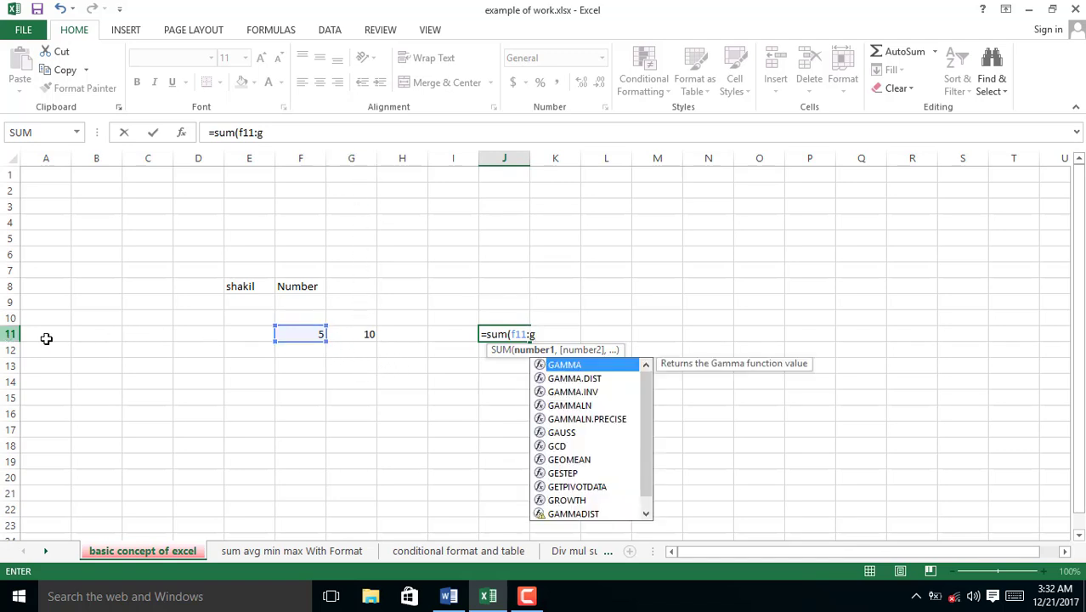
type("11")
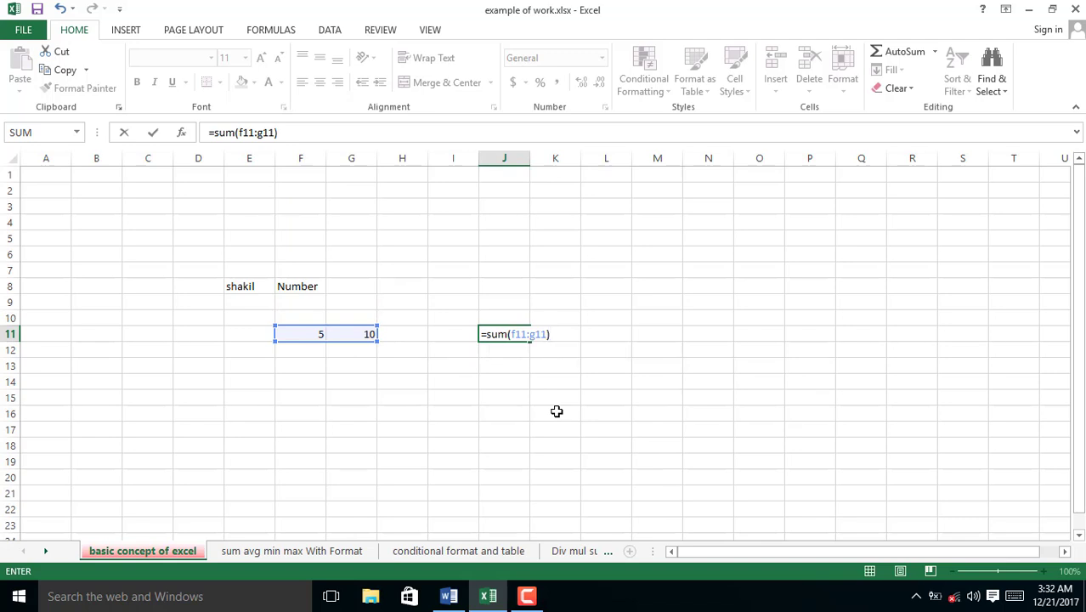
key("Return")
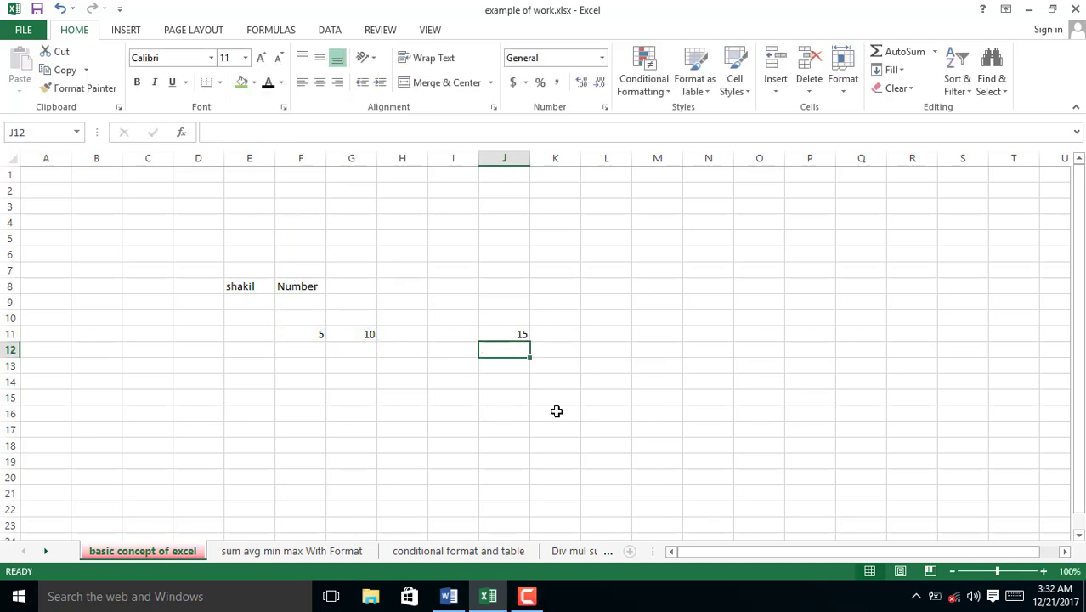
left_click(522, 336)
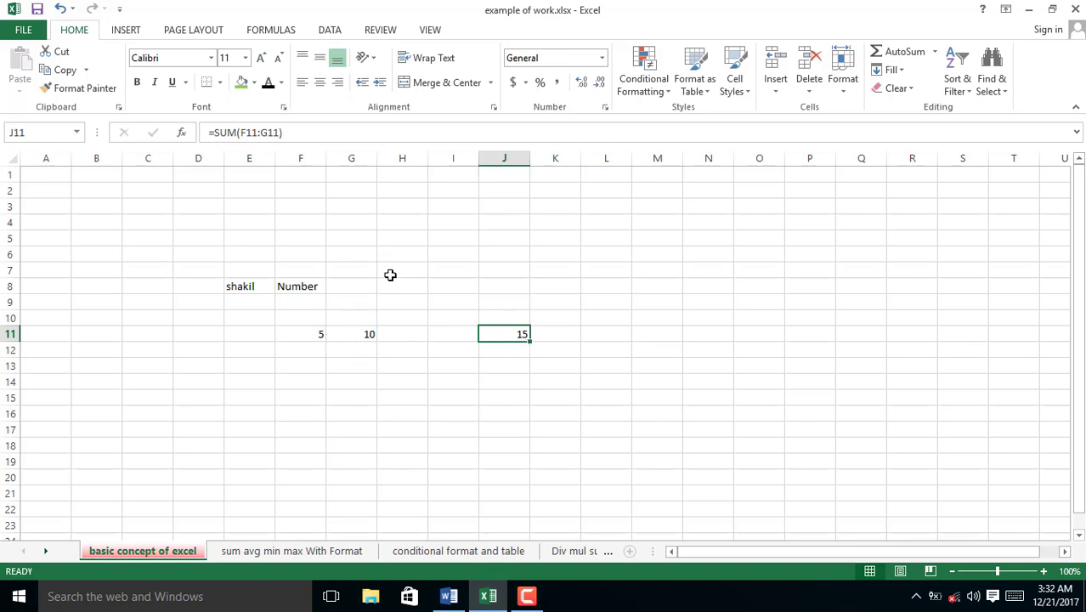
Step: Type the heading 'Some Calculation' into cell G5
left_click(347, 239)
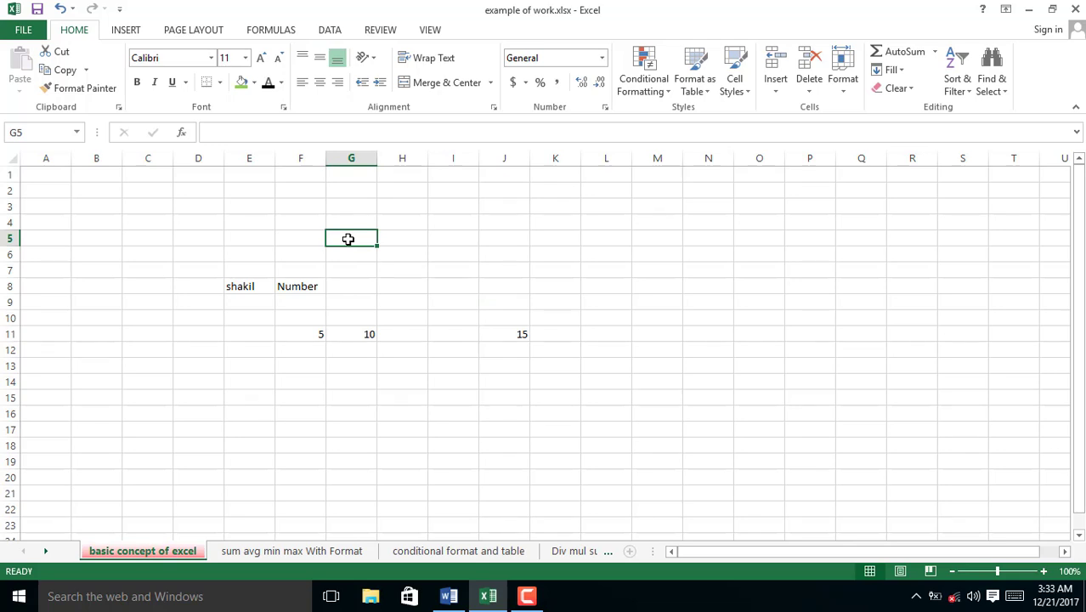
type("Some C")
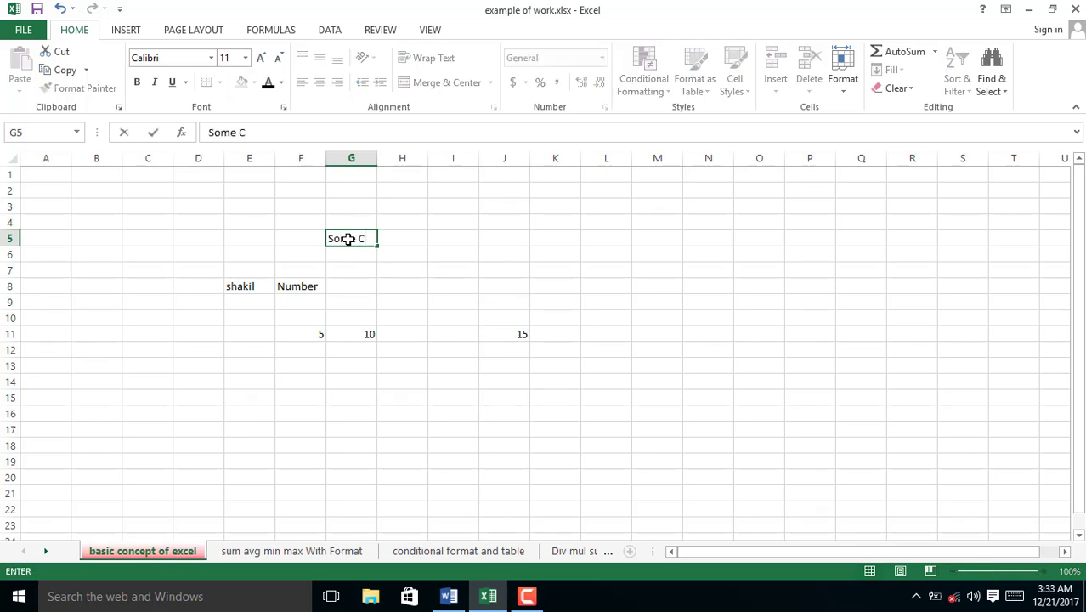
type("alcula")
type("tio")
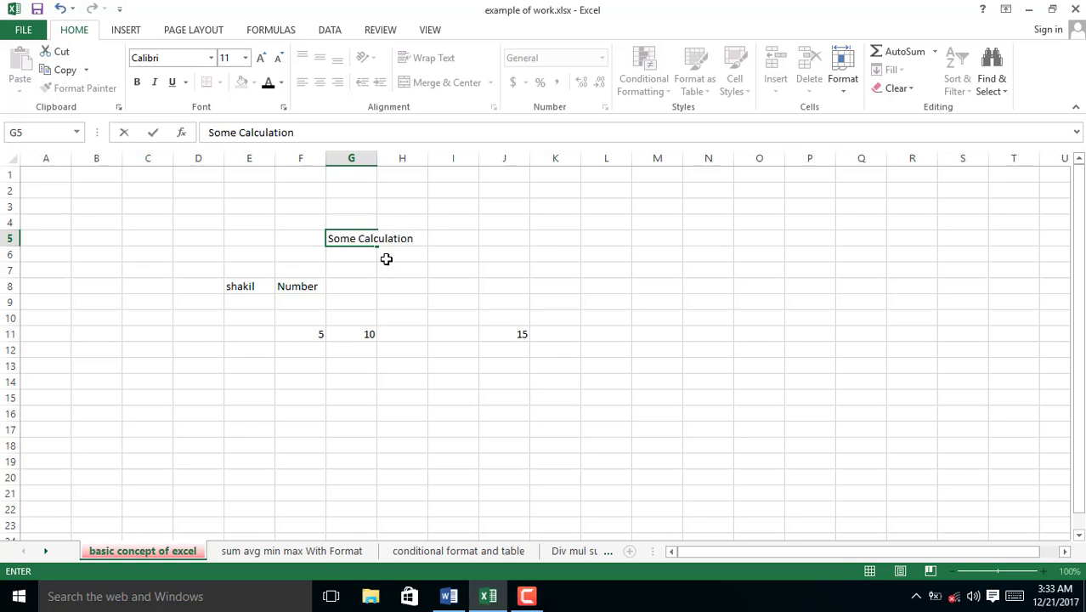
type("n")
left_click(386, 258)
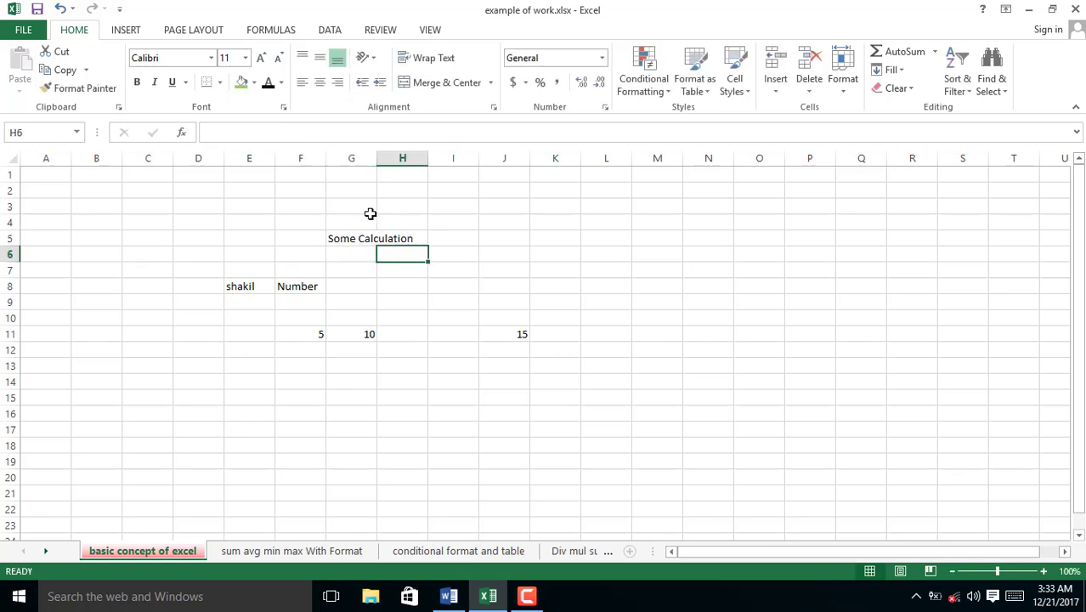
left_click(356, 239)
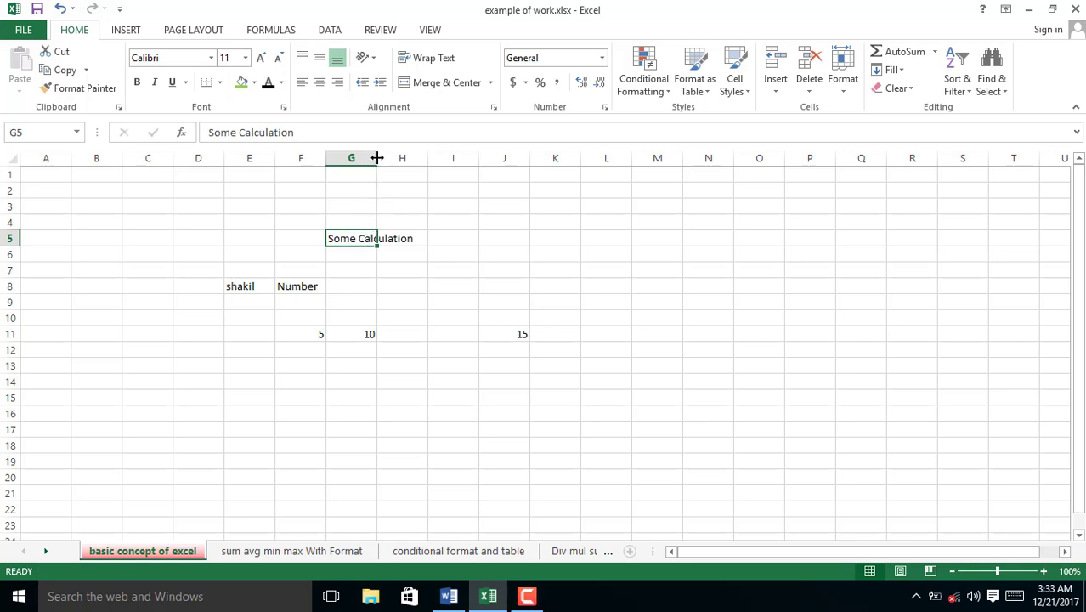
Step: Widen column G to fit the heading and start retyping it as 'some calculation of math'
mouse_move(377, 158)
left_mouse_down()
mouse_move(570, 165)
mouse_move(394, 170)
left_mouse_up()
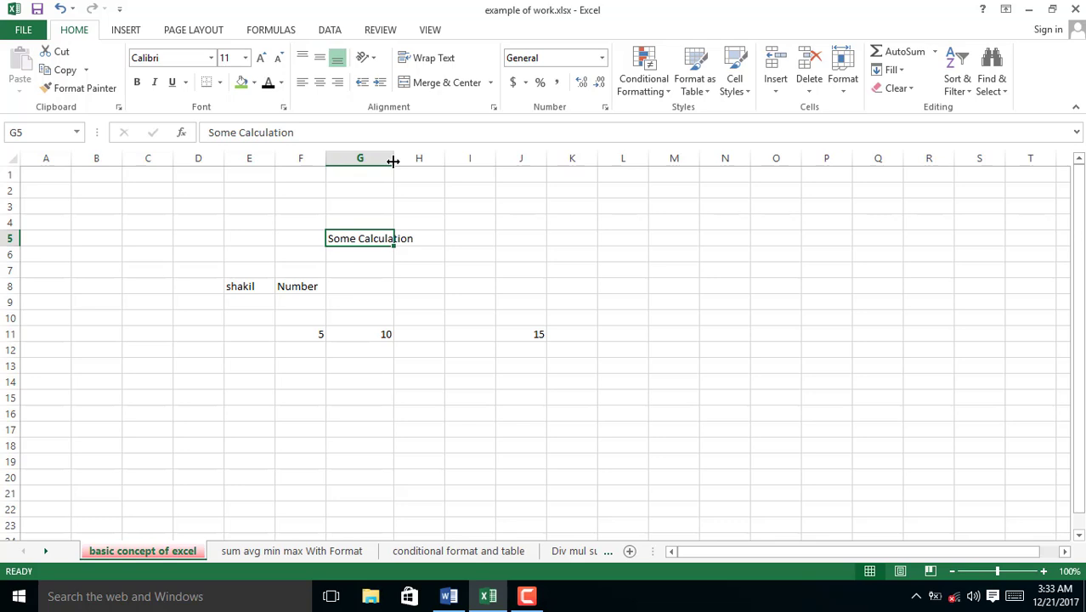
double_click(394, 162)
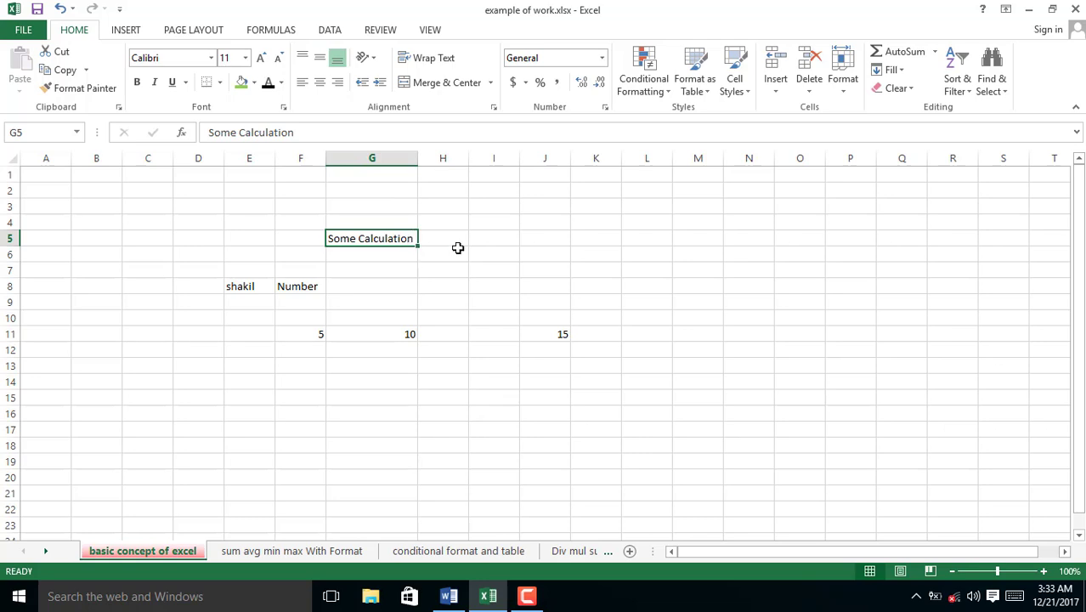
type("s")
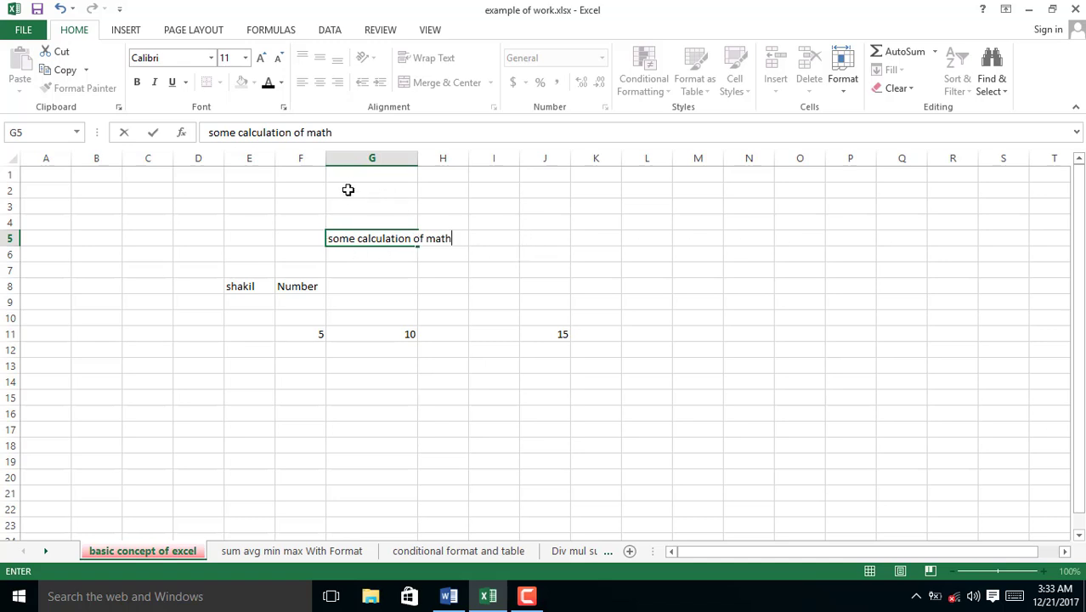
Step: Merge and centre the heading across F5:K5, enlarged to 24 pt with green fill
left_click(423, 252)
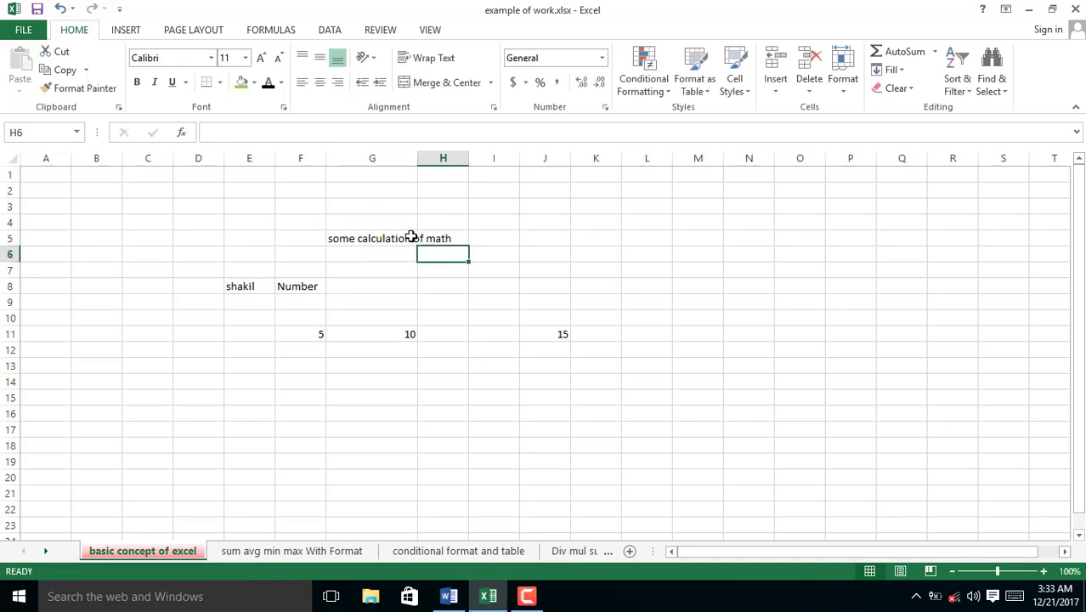
left_click(396, 238)
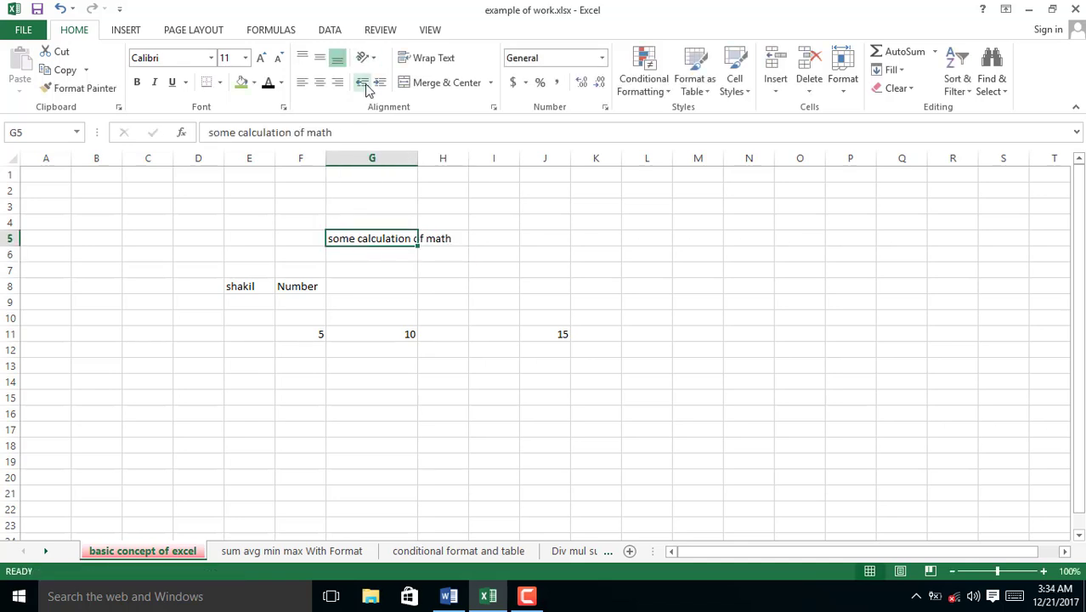
left_click(472, 86)
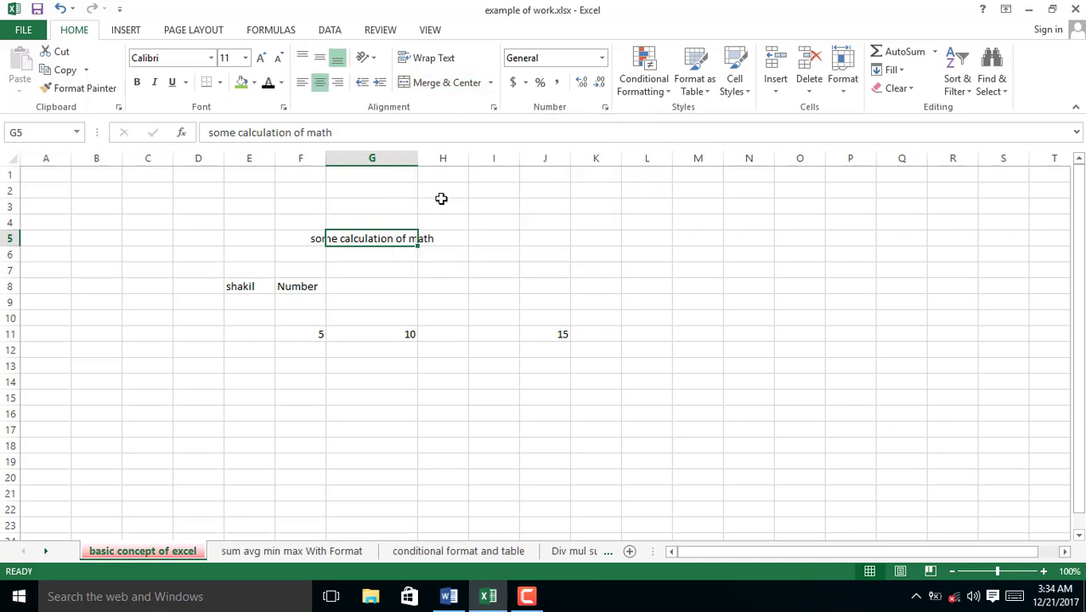
left_click(319, 237)
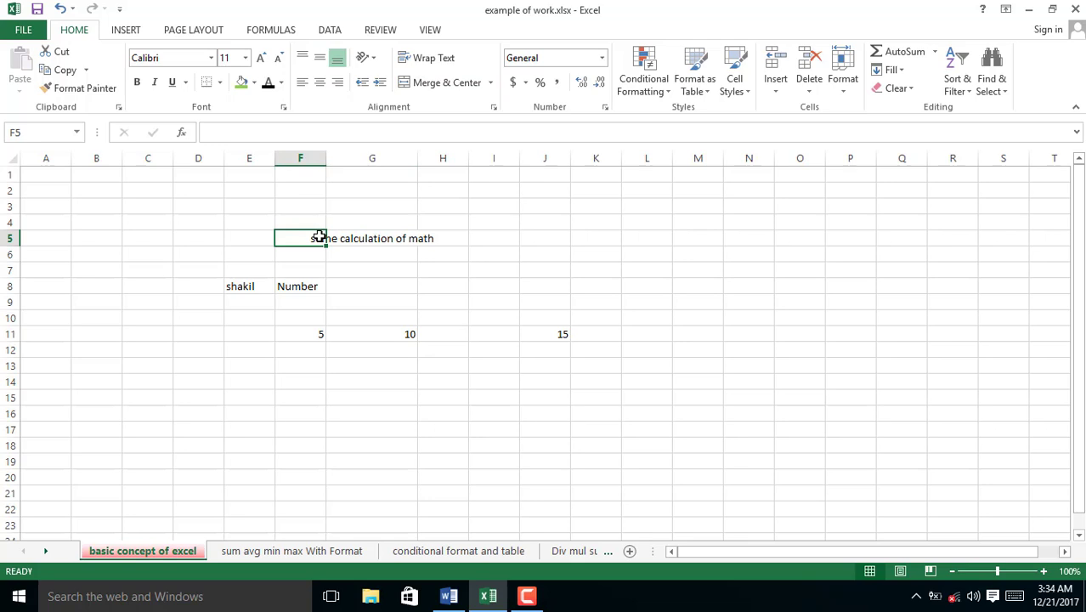
left_click_drag(320, 237, 599, 237)
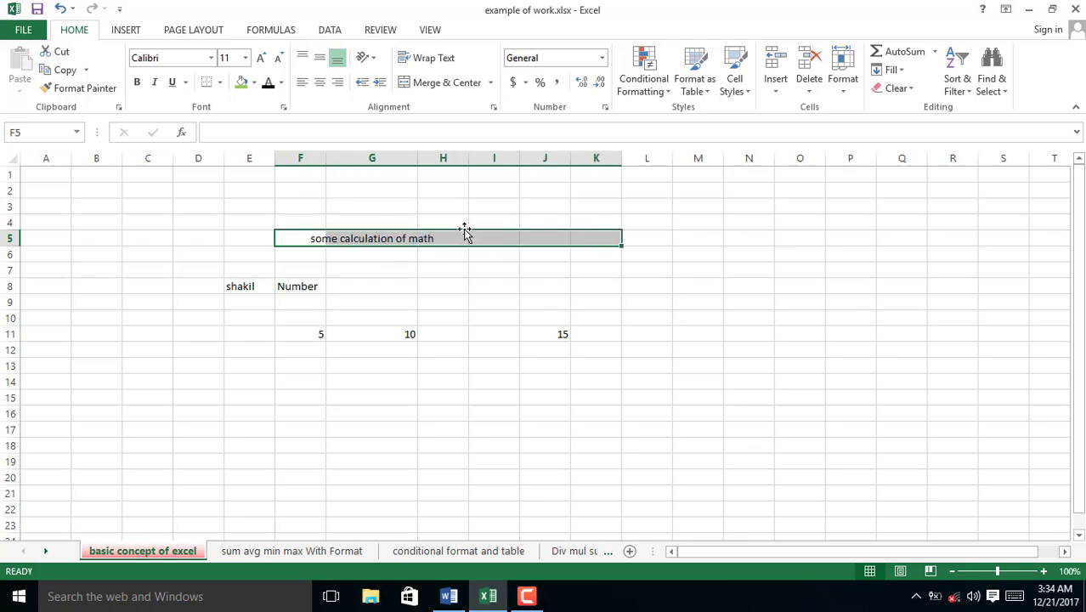
left_click(463, 87)
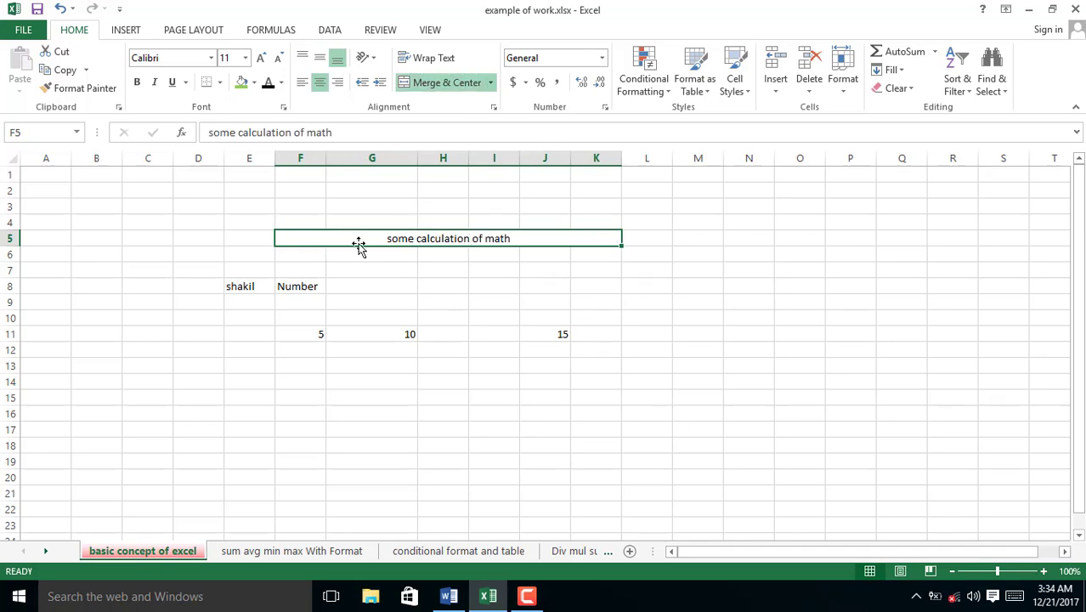
left_click(260, 60)
left_click(260, 60)
left_click(260, 60)
left_click(260, 59)
left_click(260, 59)
left_click(260, 59)
left_click(260, 59)
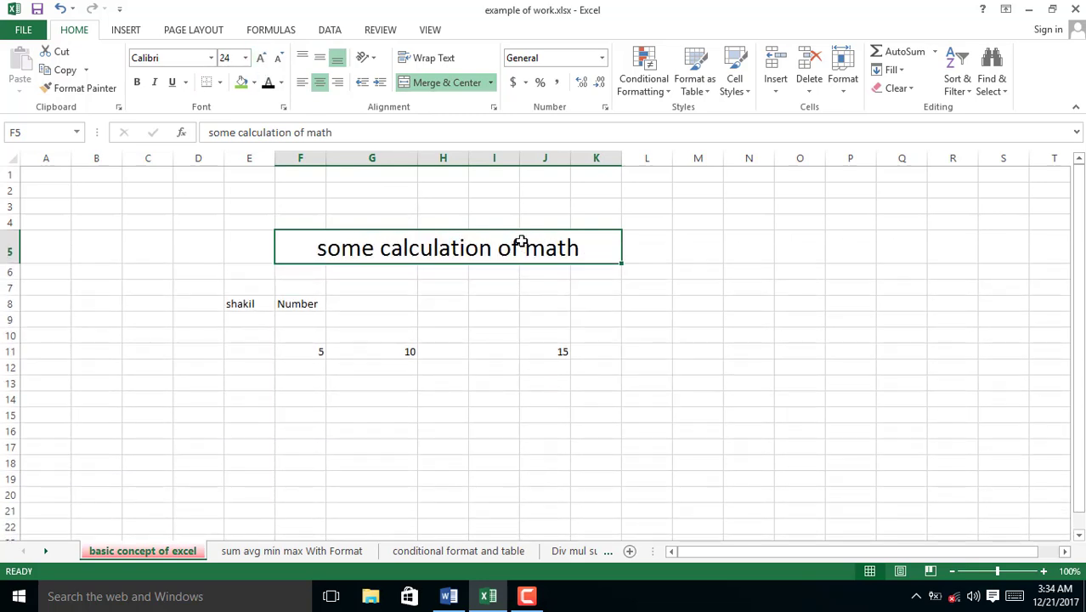
left_click(241, 83)
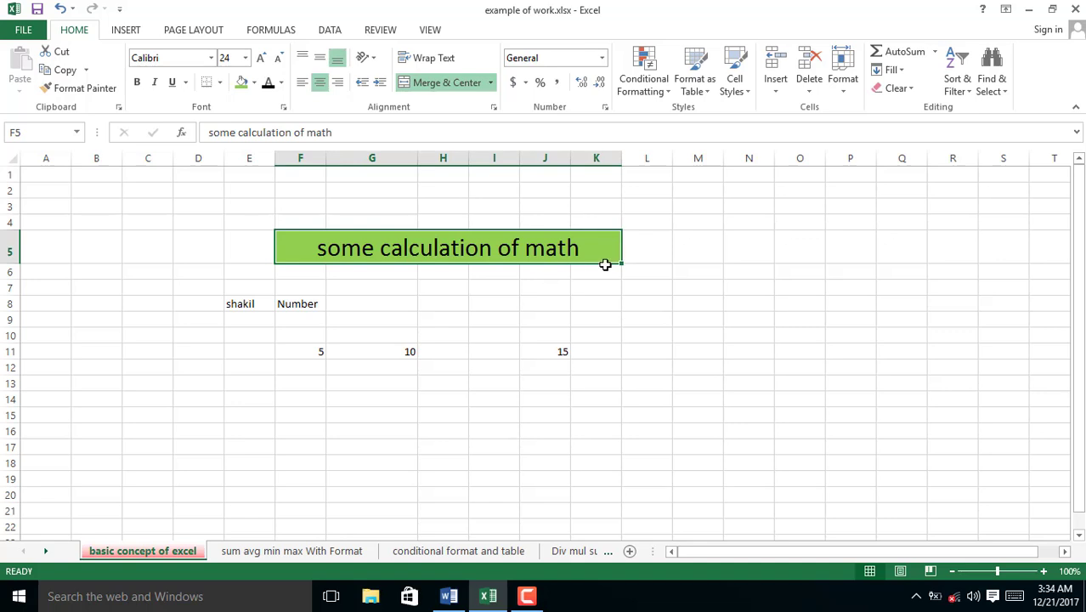
Step: Merge L5:Q5 into a single cell beside the heading
left_click(635, 250)
left_click_drag(643, 247, 871, 231)
left_click(447, 83)
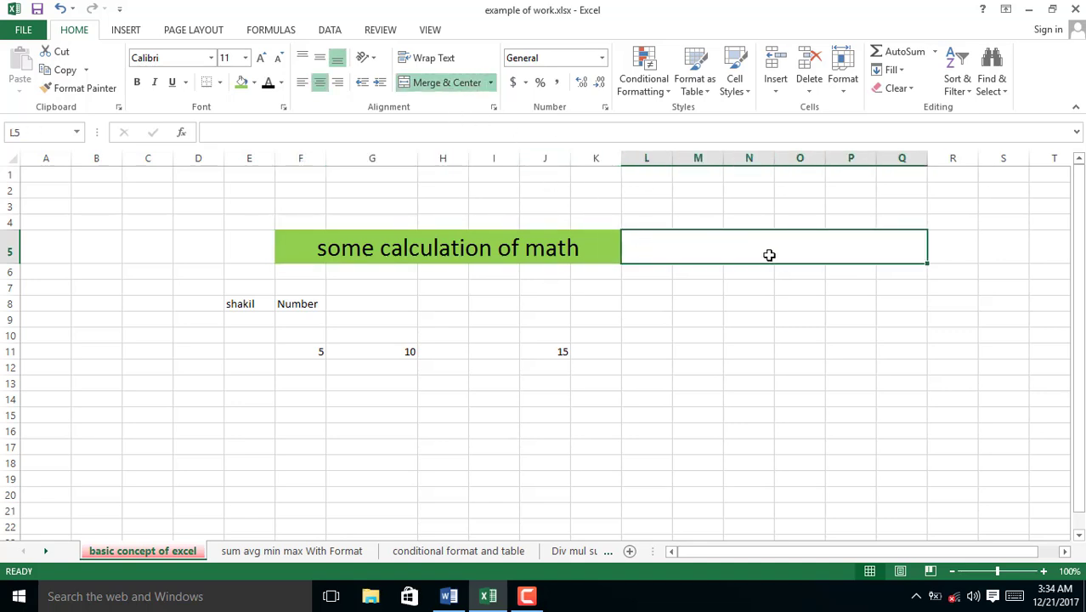
Step: Type 'fghdfghdf' into merged L5:Q5 and centre it vertically and horizontally
type("fghdfghdf")
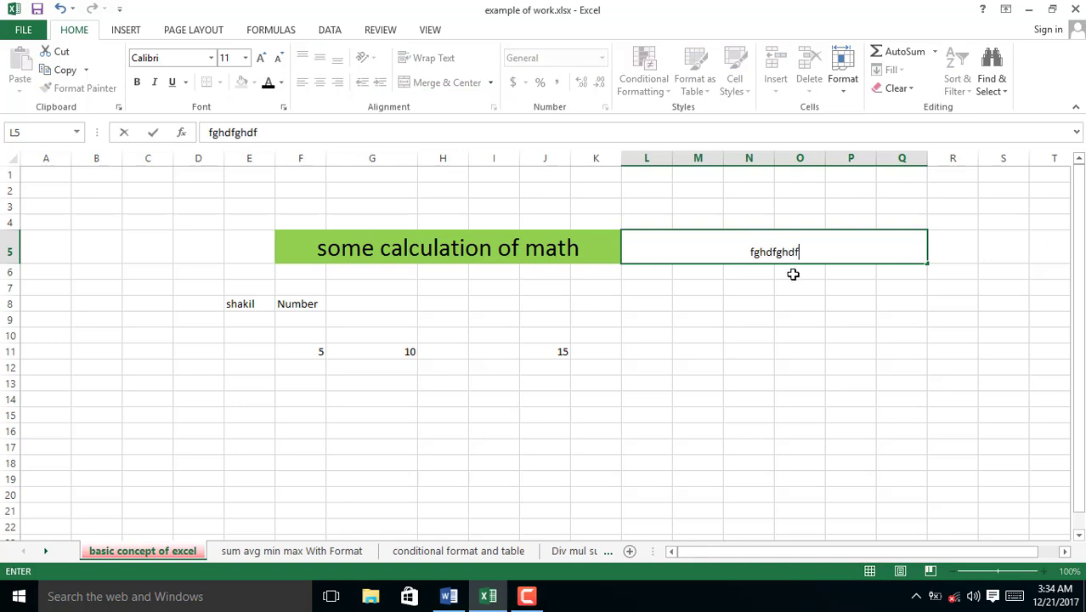
left_click(724, 277)
left_click(729, 252)
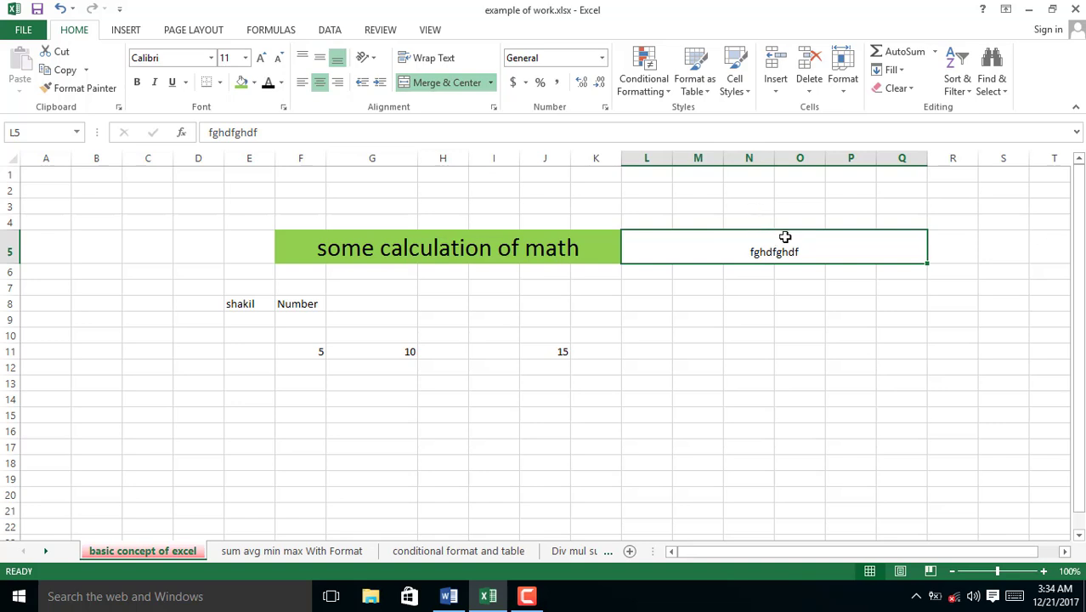
left_click(319, 57)
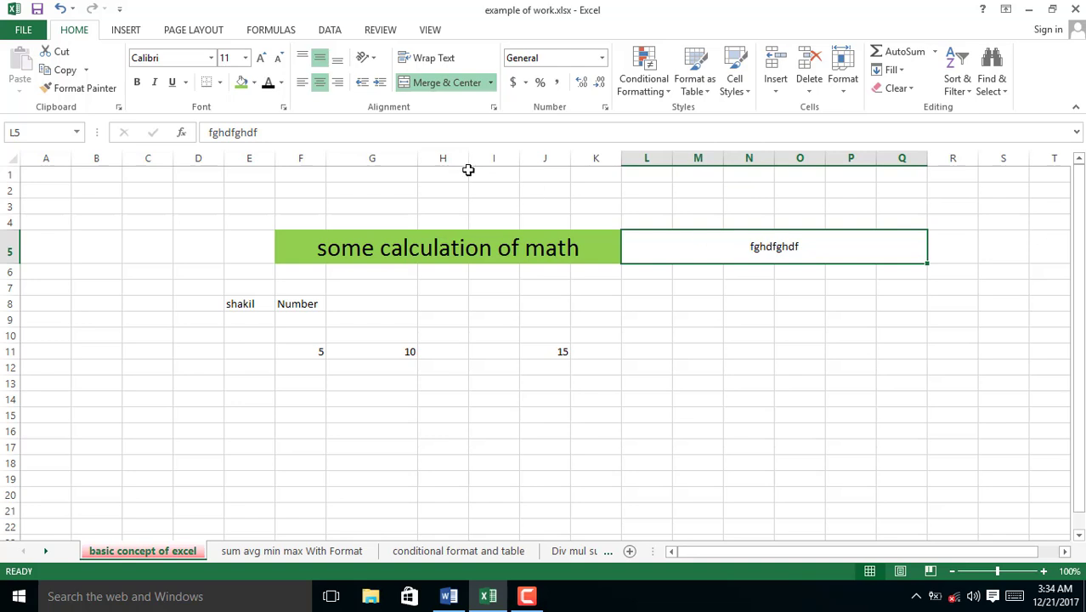
left_click(303, 82)
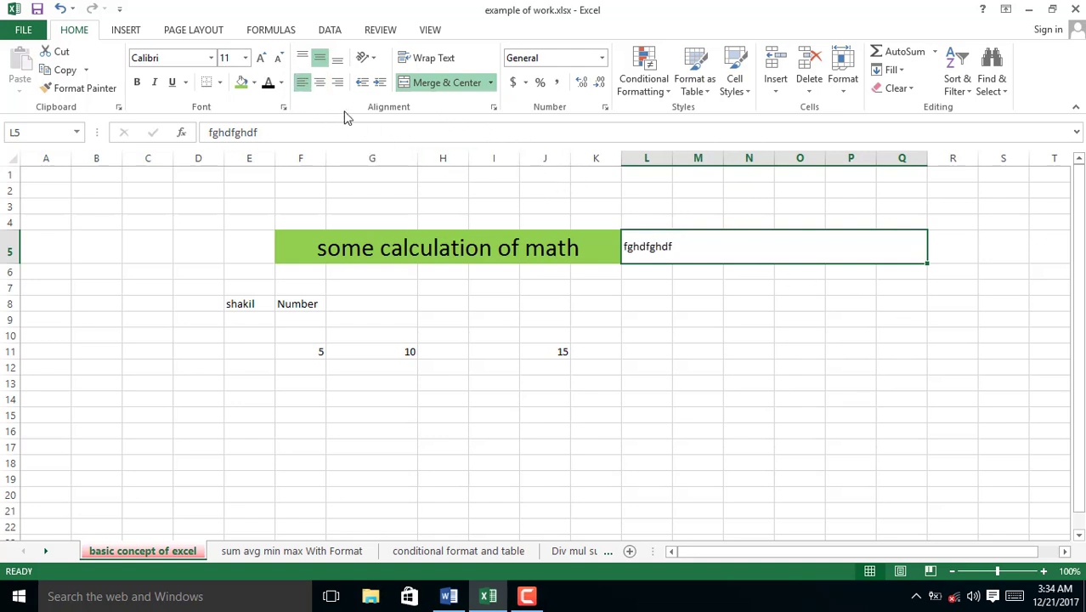
left_click(319, 83)
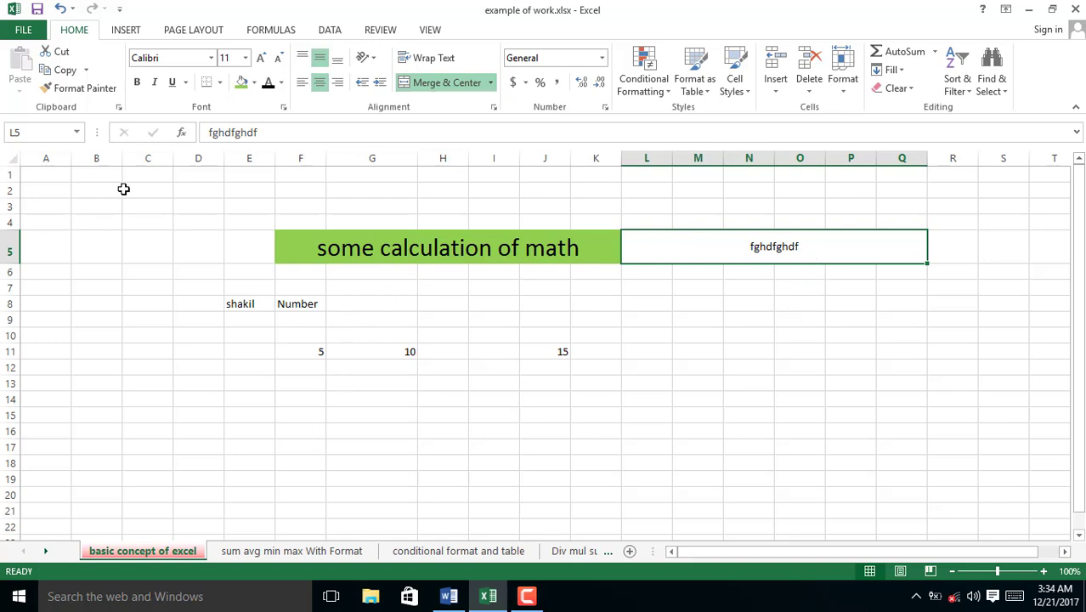
left_click(9, 158)
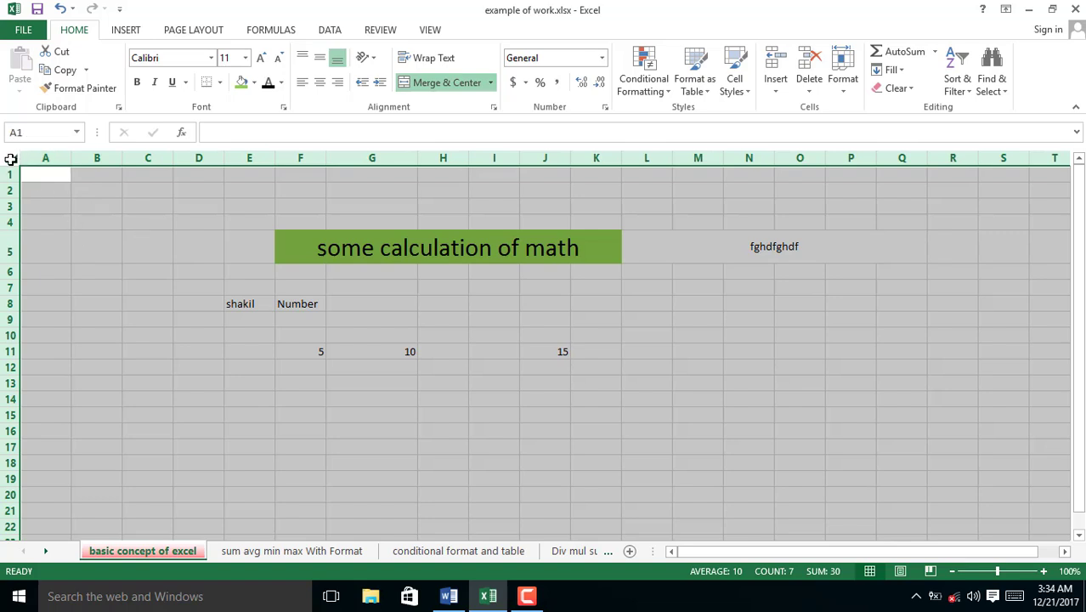
left_click(39, 187)
left_click(102, 206)
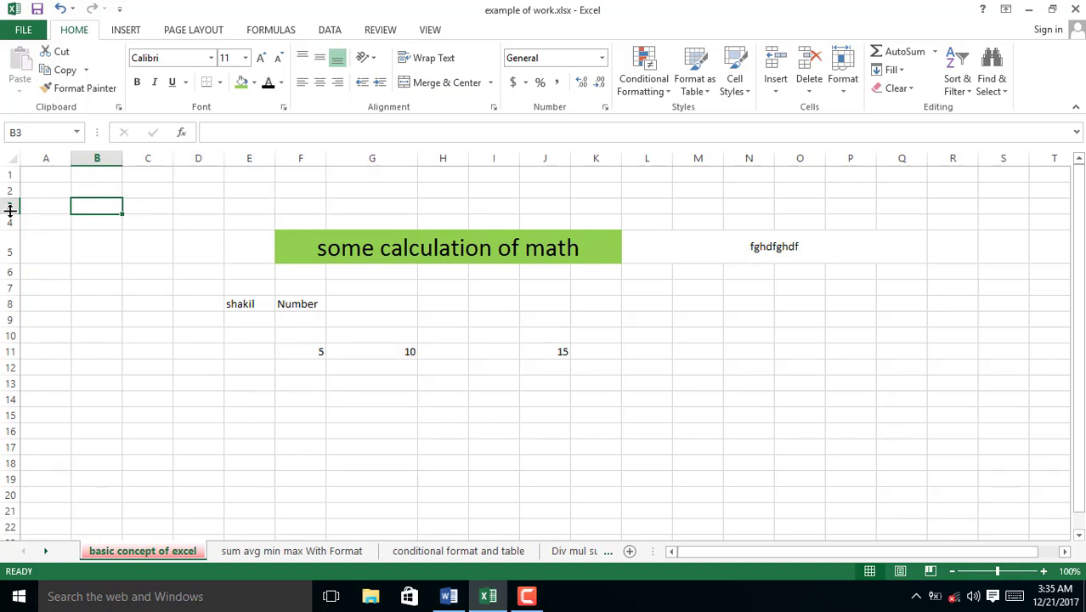
left_click(563, 353)
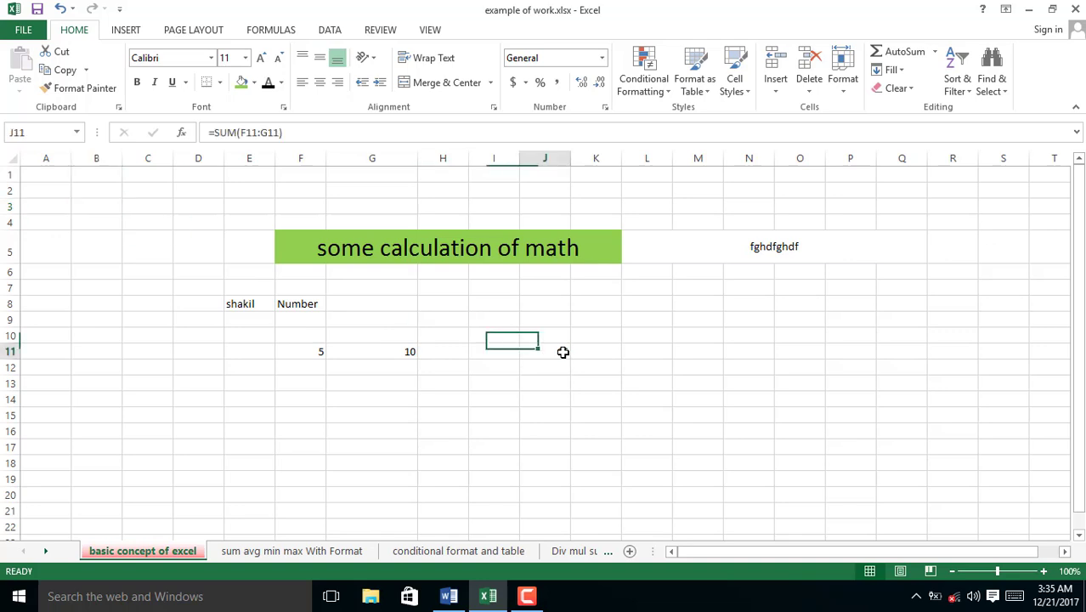
left_click(47, 160)
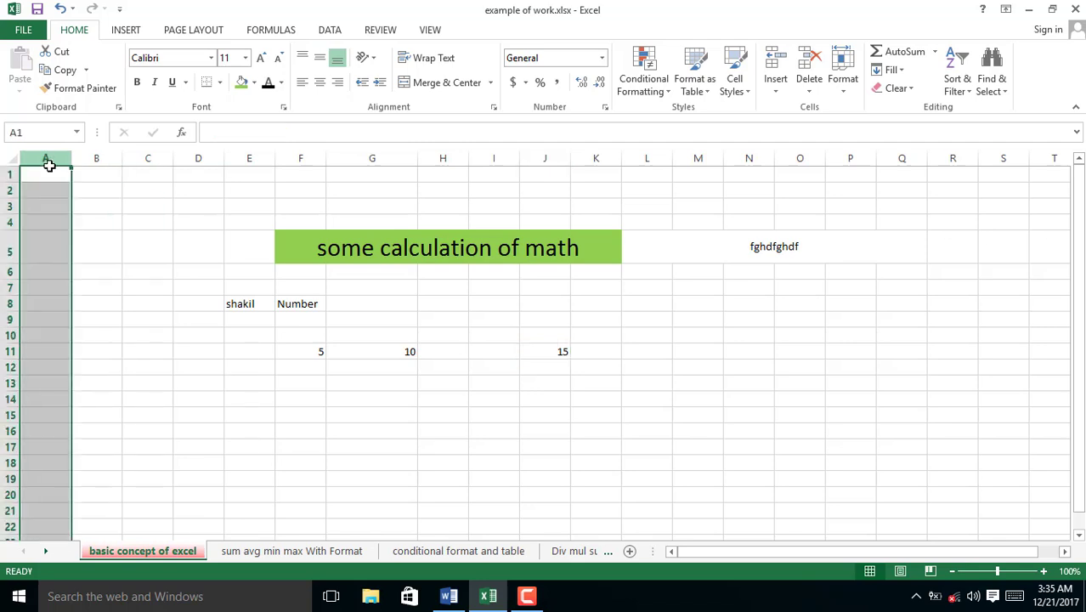
left_click(87, 182)
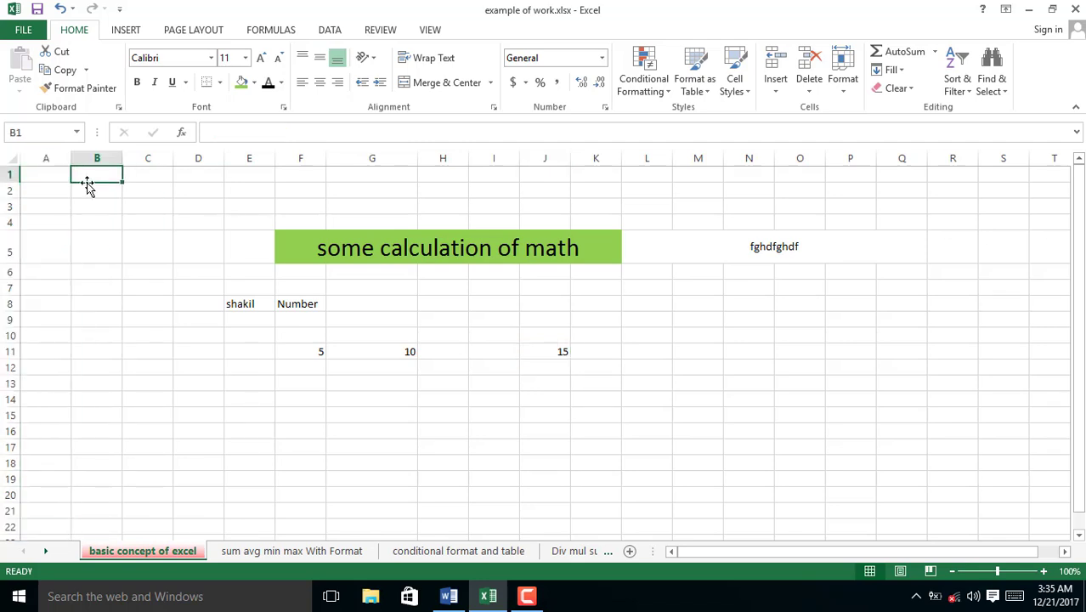
left_click(11, 191)
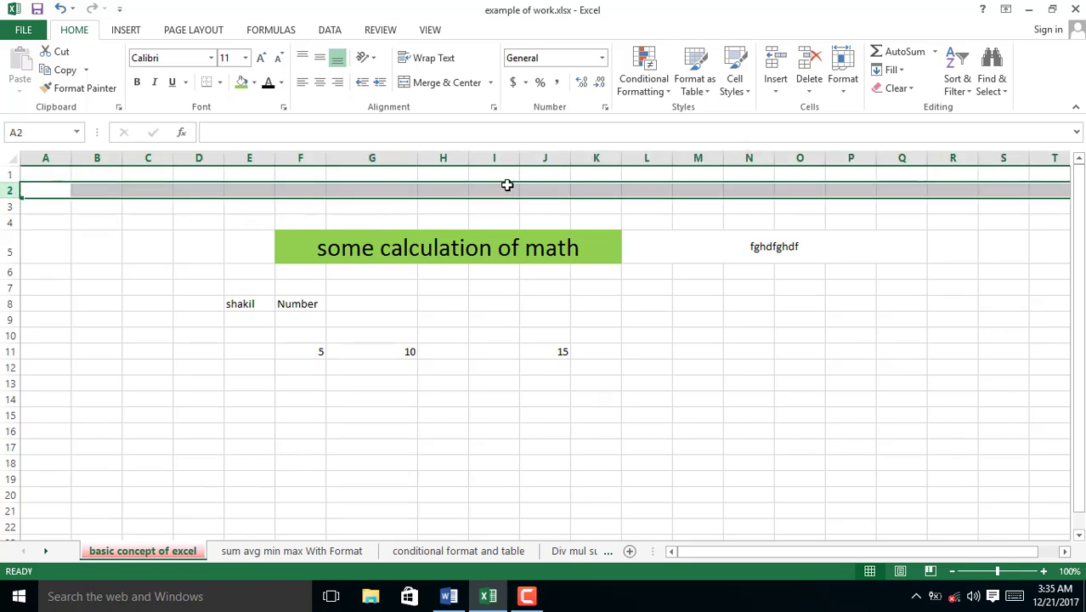
Step: Delete sheet row 5 with the math title and row 7 with the name/Number labels
left_click(311, 246)
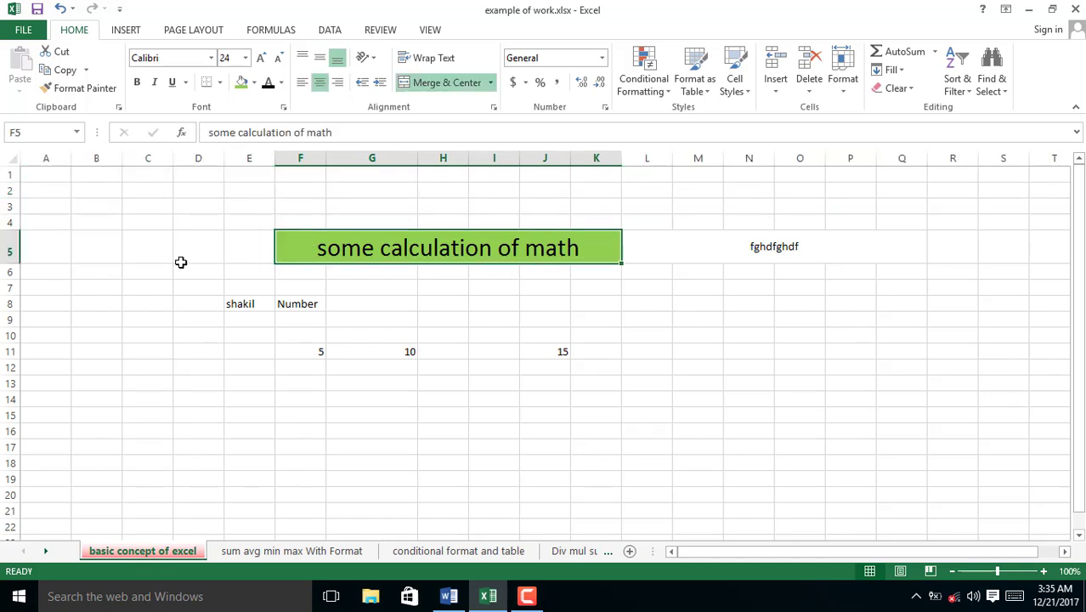
left_click(12, 247)
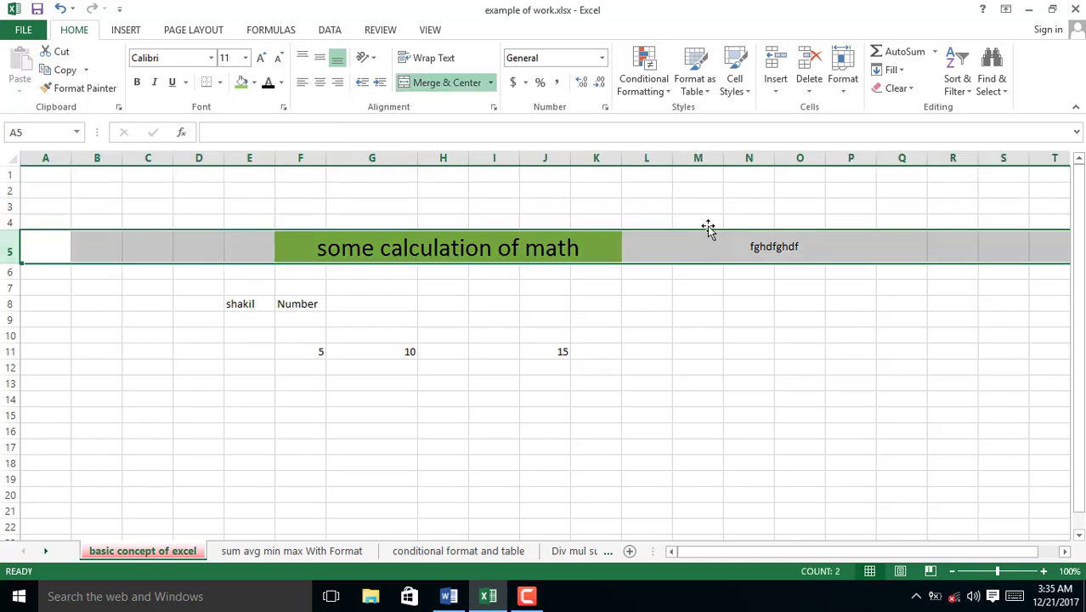
left_click(809, 85)
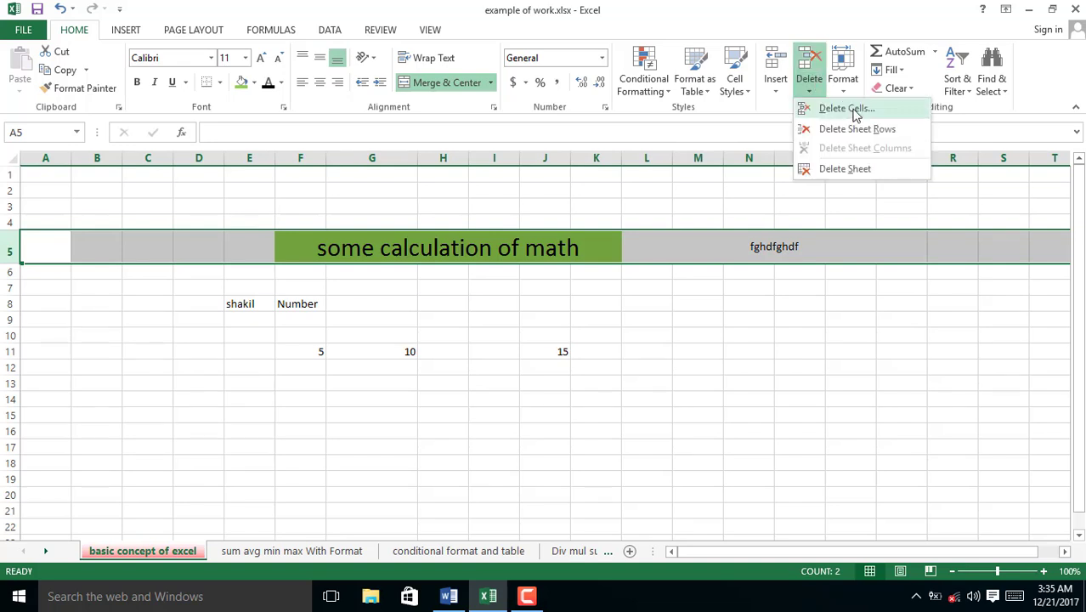
left_click(855, 112)
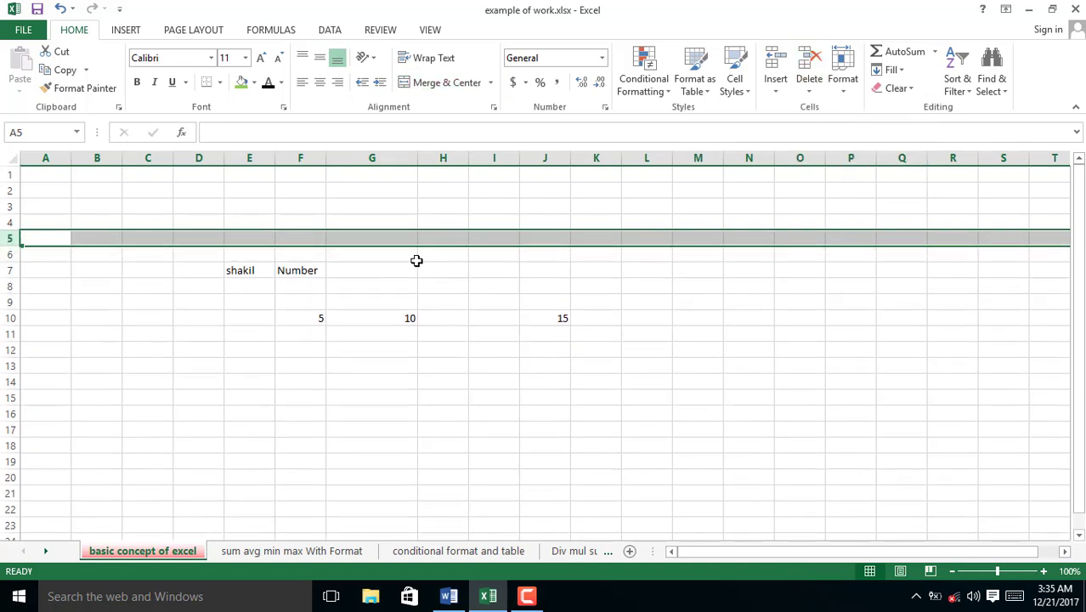
left_click(245, 272)
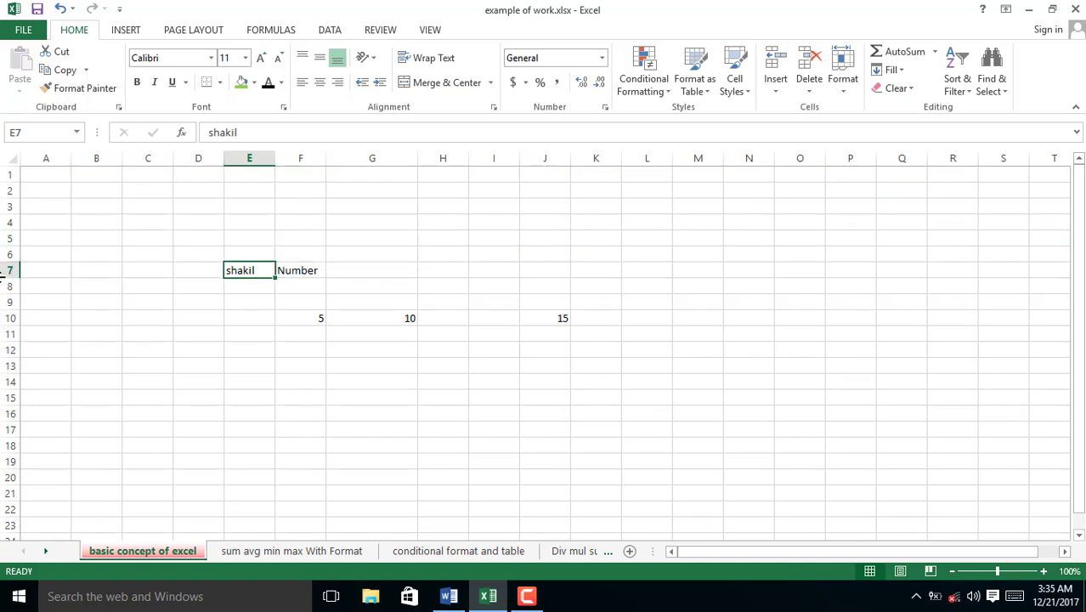
left_click(19, 272)
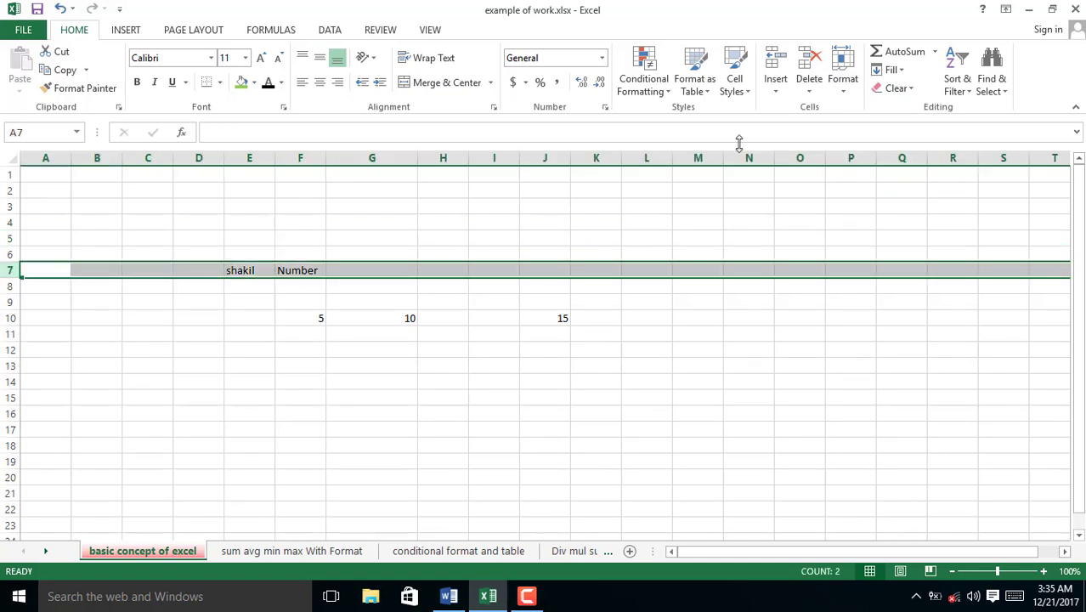
left_click(816, 85)
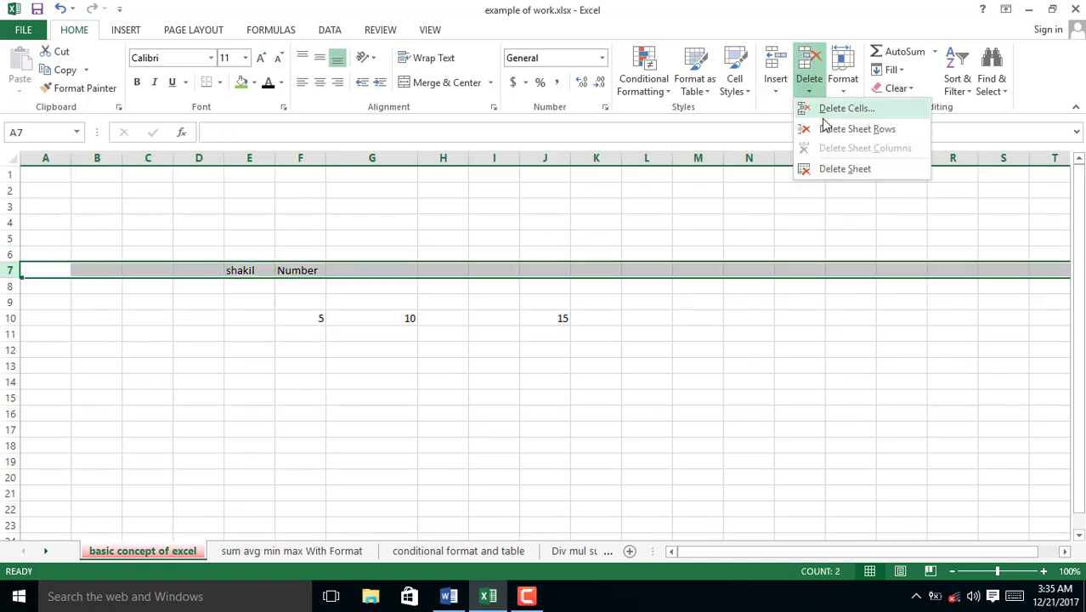
left_click(829, 126)
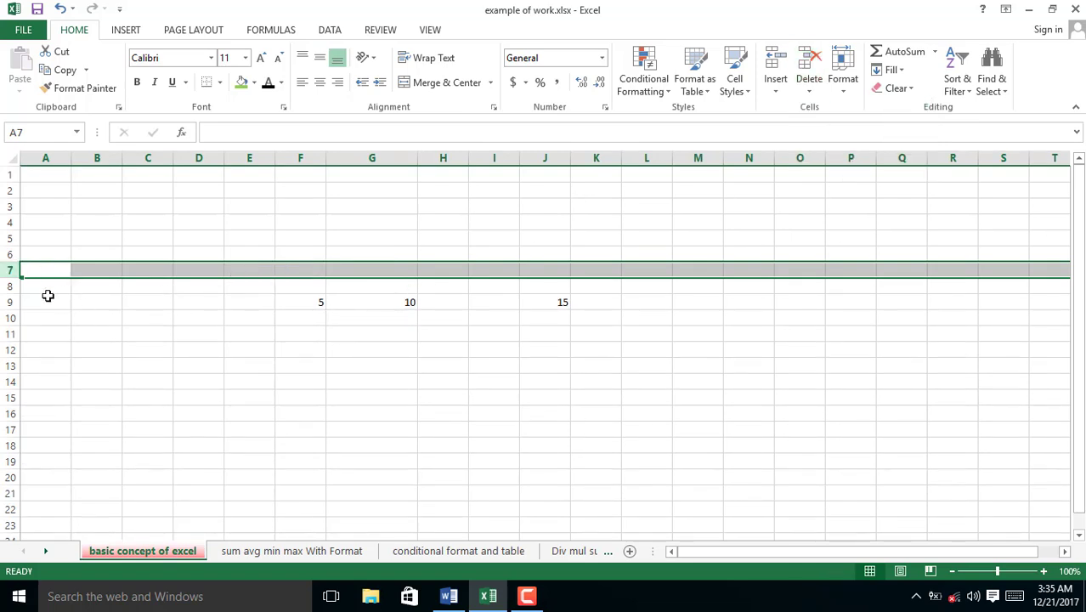
Step: Insert a blank sheet row above the 5, 10, 15 values in row 9
left_click(10, 299)
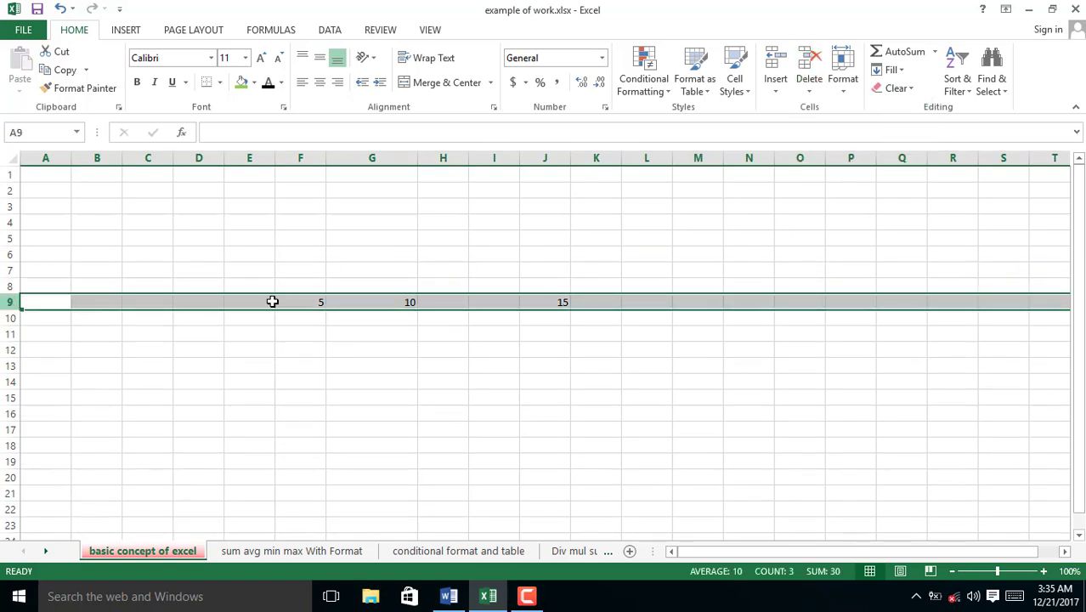
left_click(775, 82)
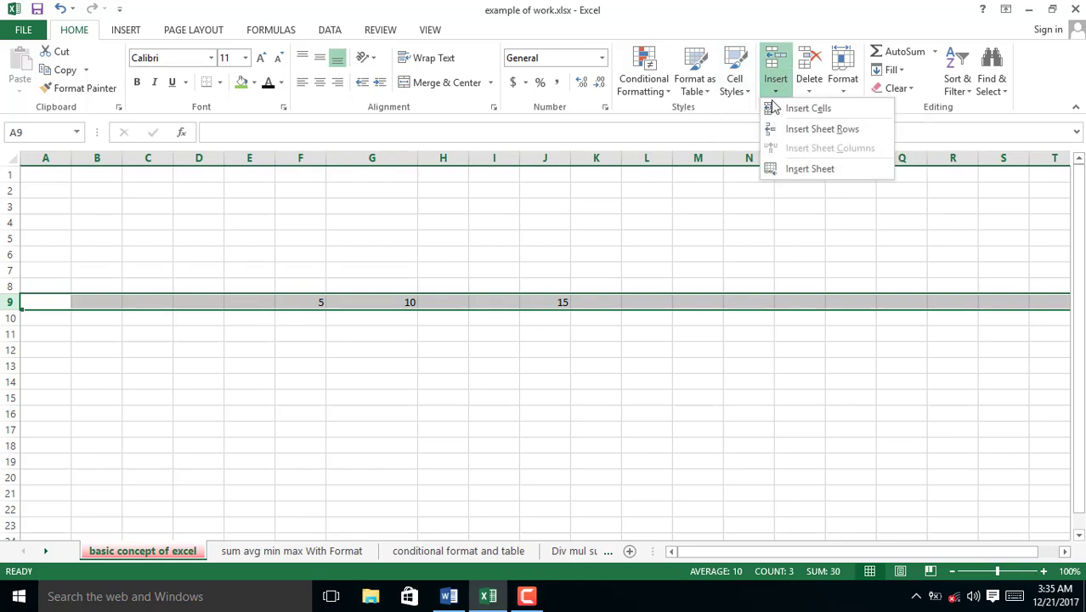
left_click(790, 109)
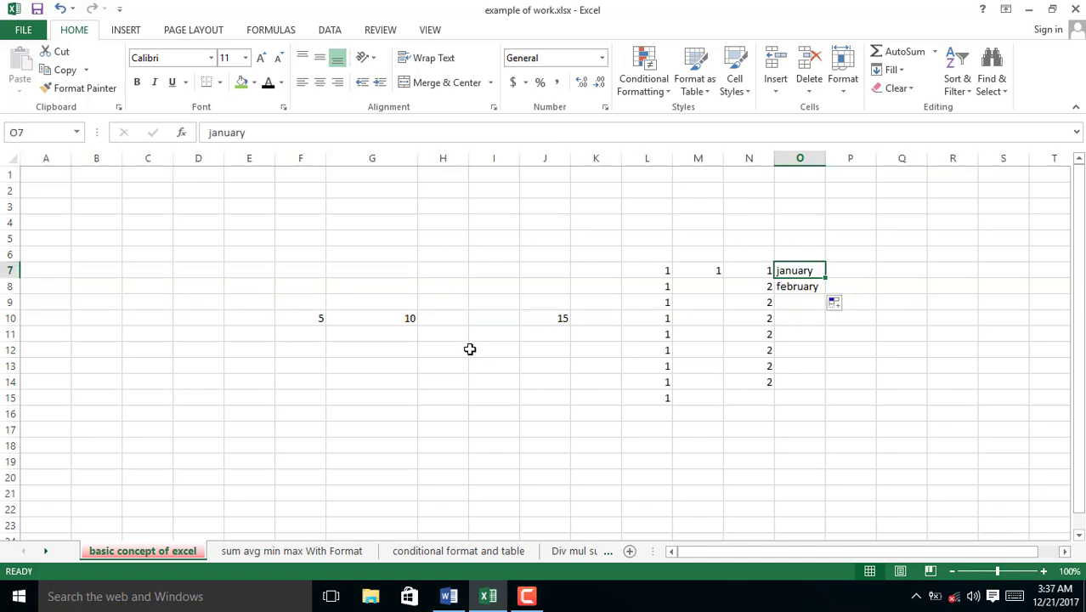
Step: Clear All on block D8:K15 to remove the 5, 10 and 15 values, then reselect D8
left_click(194, 284)
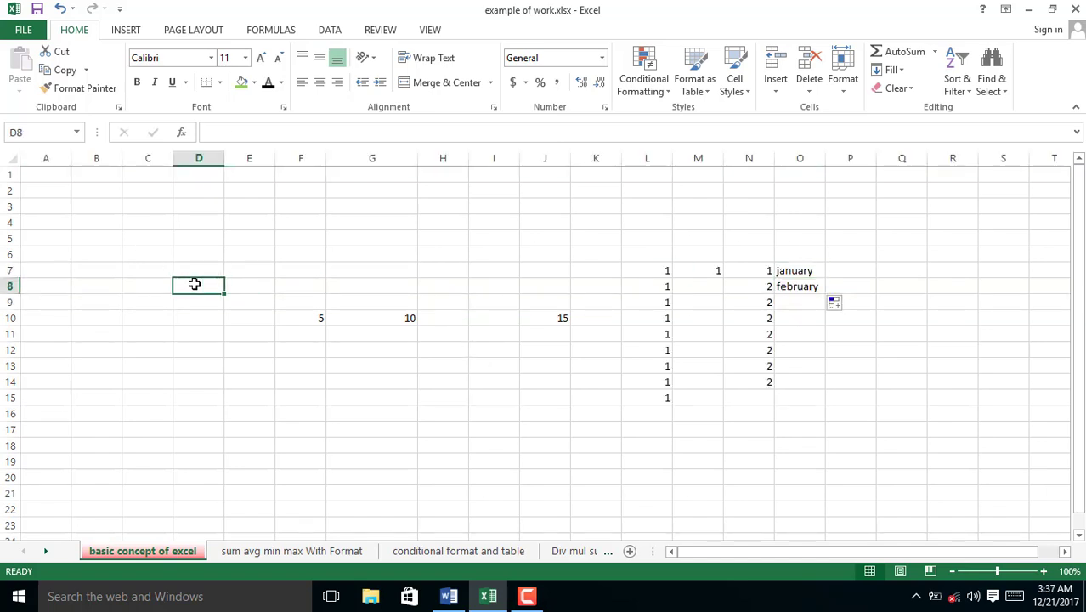
left_click_drag(213, 285, 617, 399)
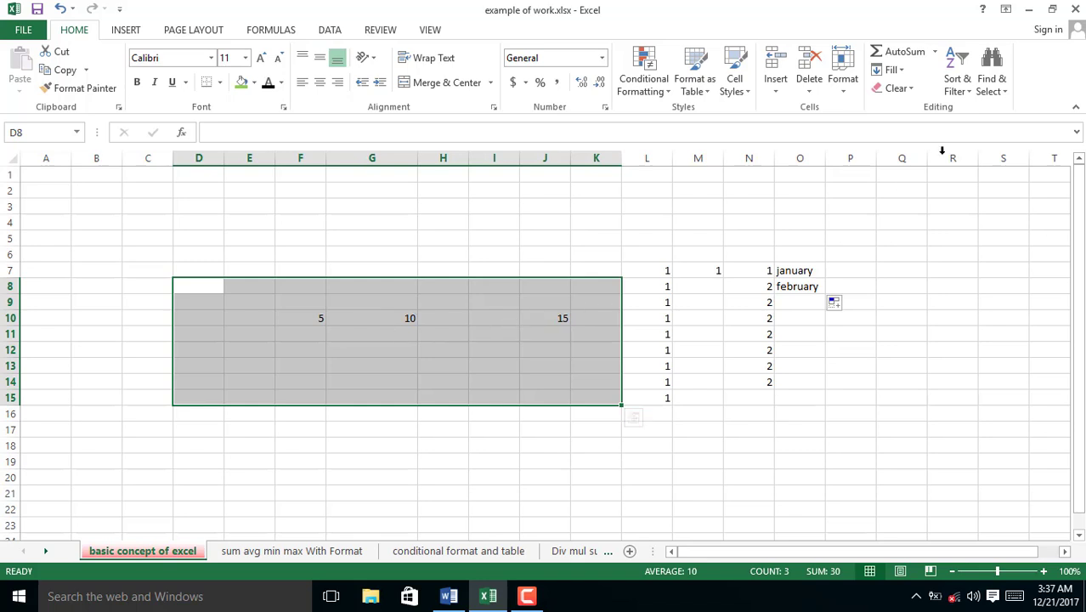
left_click(902, 96)
left_click(916, 107)
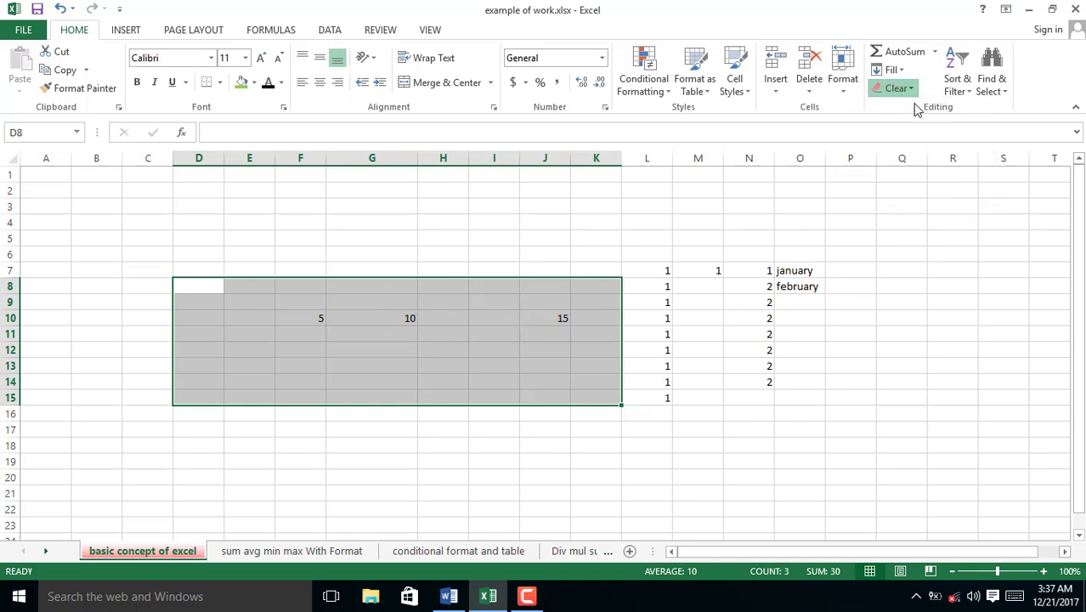
left_click(221, 286)
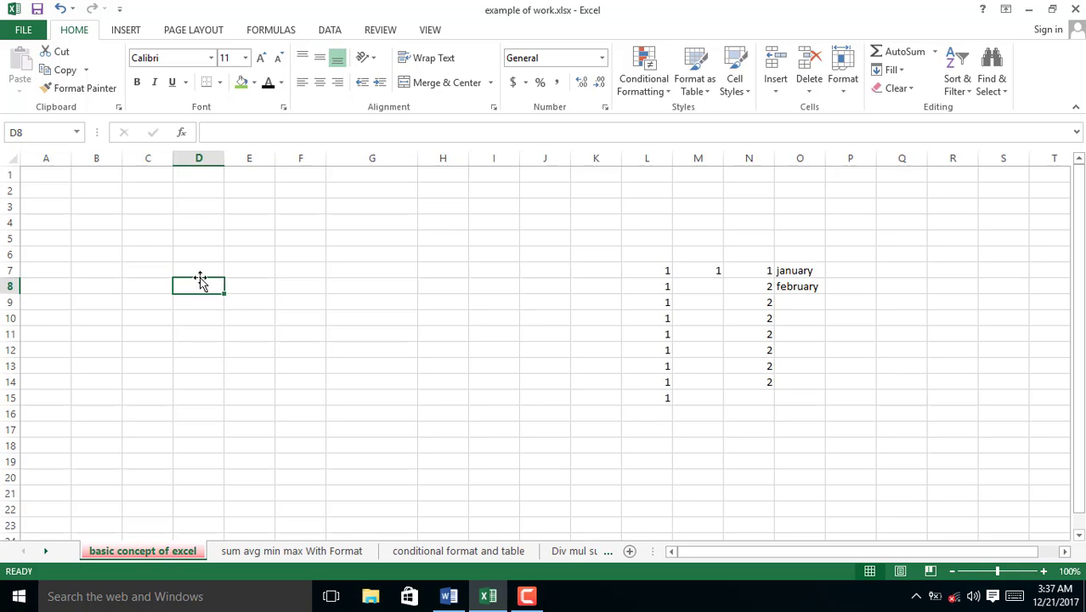
Step: Auto-fill january to november down D8:D18 and weekdays from saturday down E8:E17
type("january")
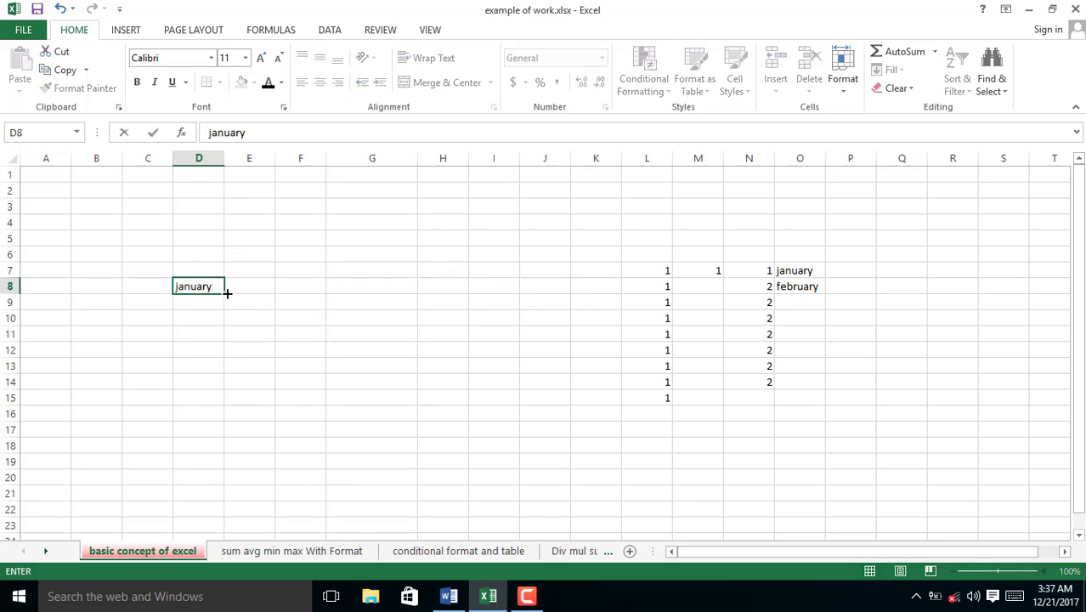
left_click_drag(224, 292, 215, 455)
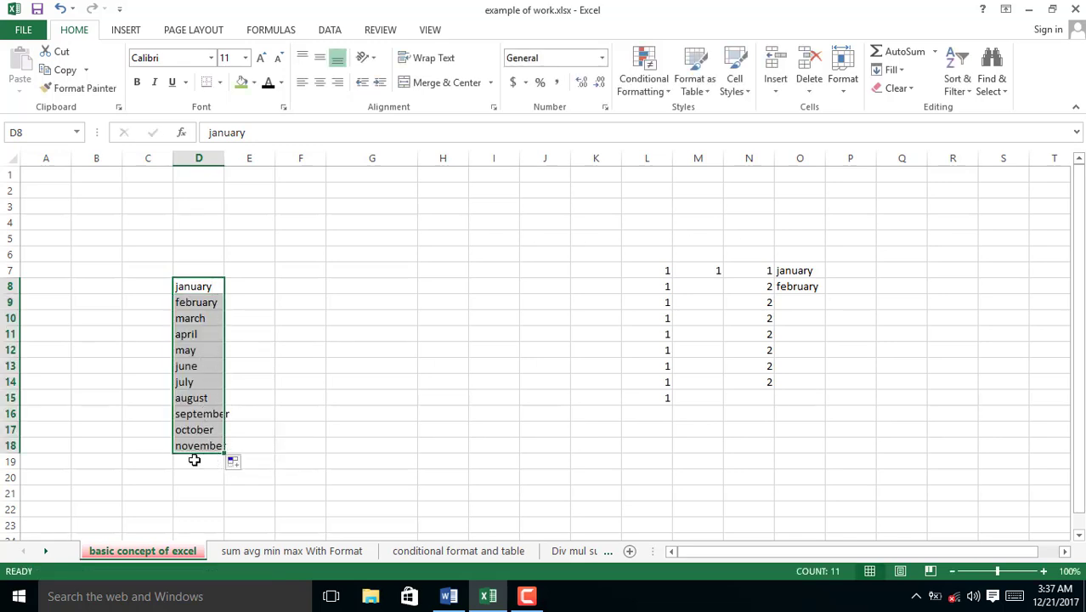
left_click(246, 286)
type("satur")
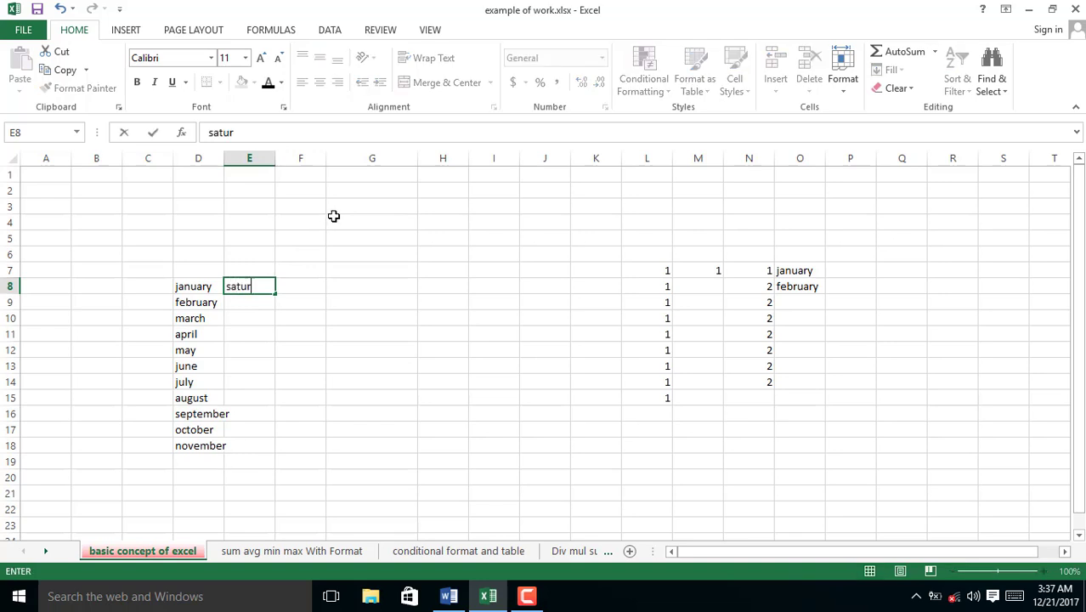
type("day")
left_click_drag(276, 293, 274, 435)
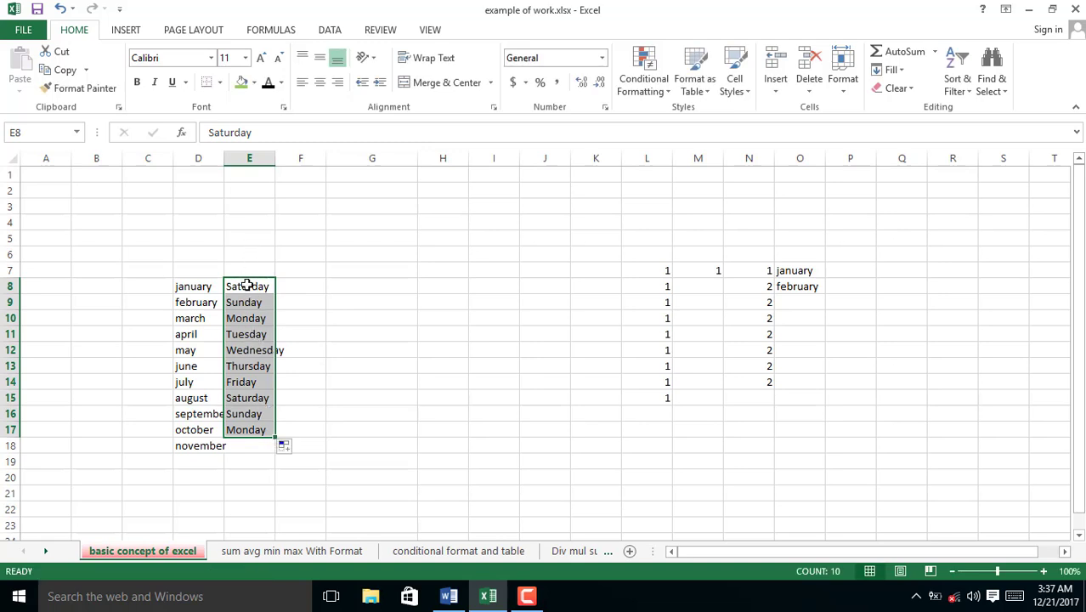
left_click_drag(353, 283, 514, 422)
left_click(449, 353)
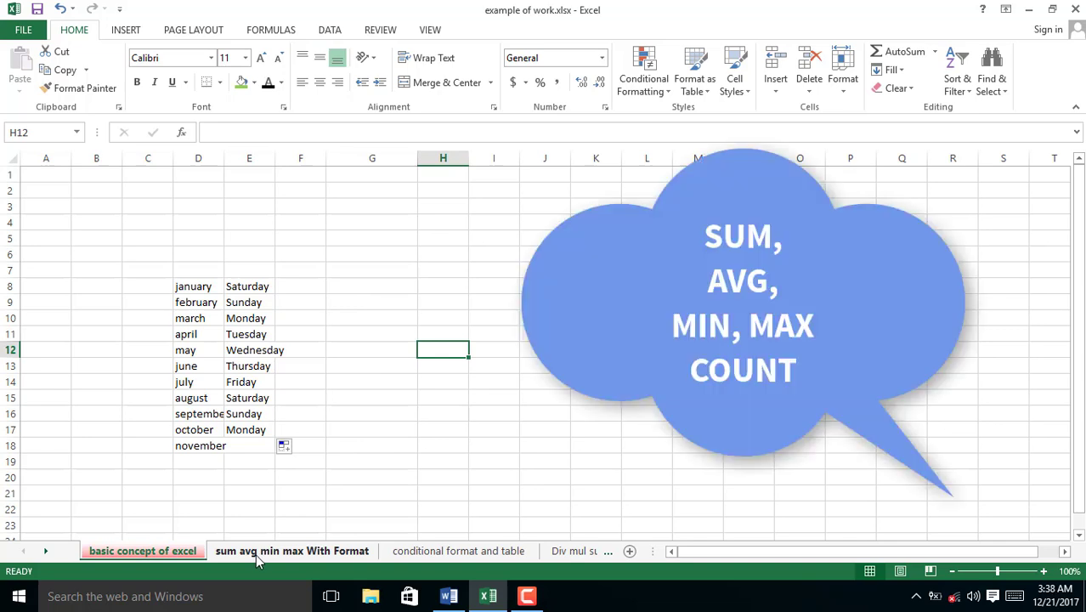
Step: Go to the 'sum avg min max With Format' sheet
left_click(256, 554)
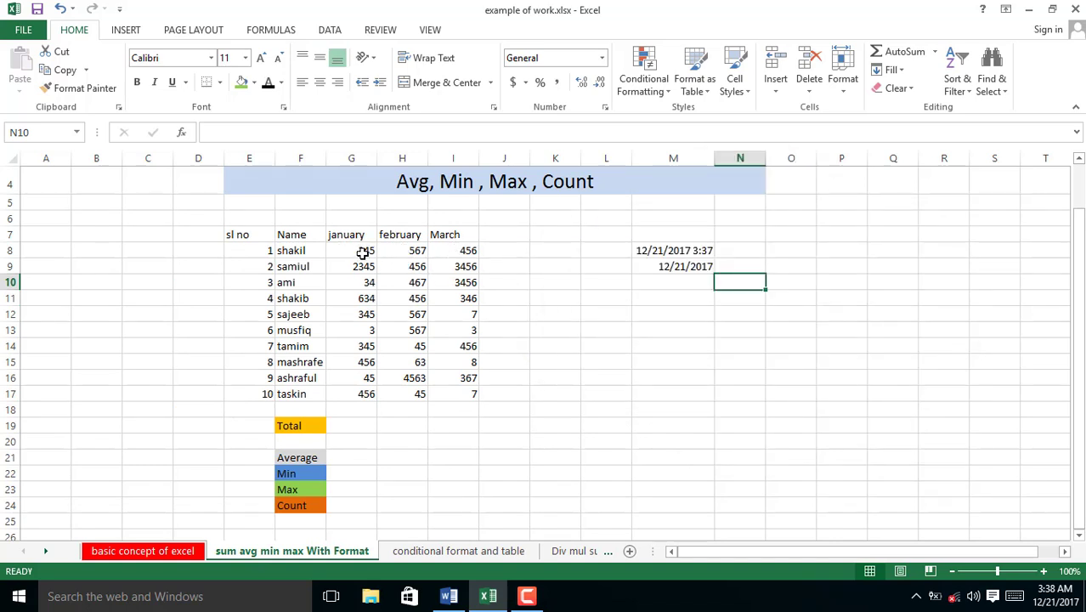
Step: Enter =sum(G8:G17) in G19 so January's total shows 5008
left_click(349, 422)
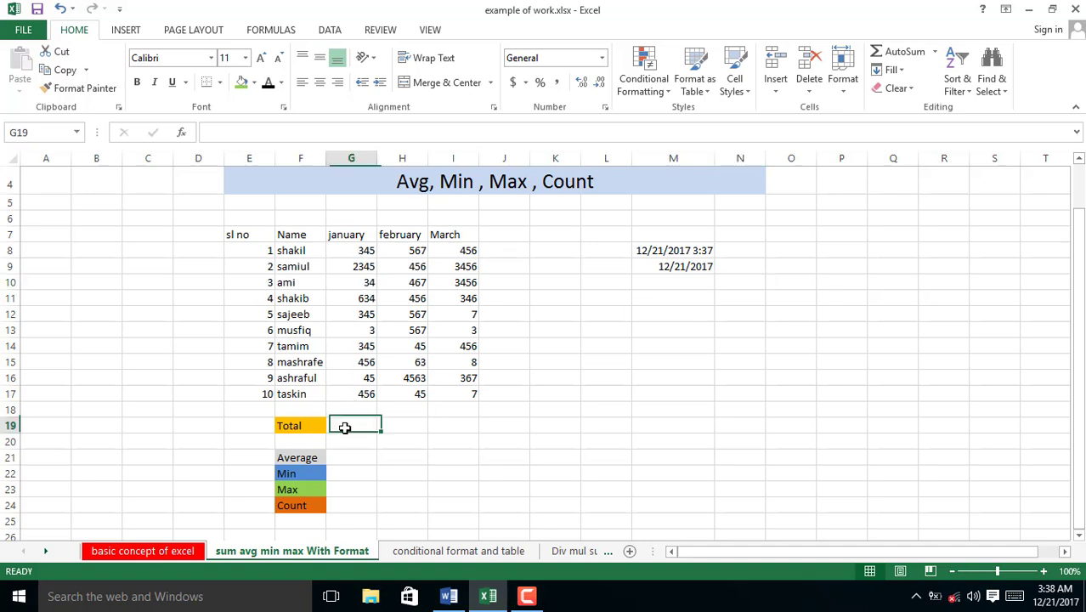
left_click(865, 398)
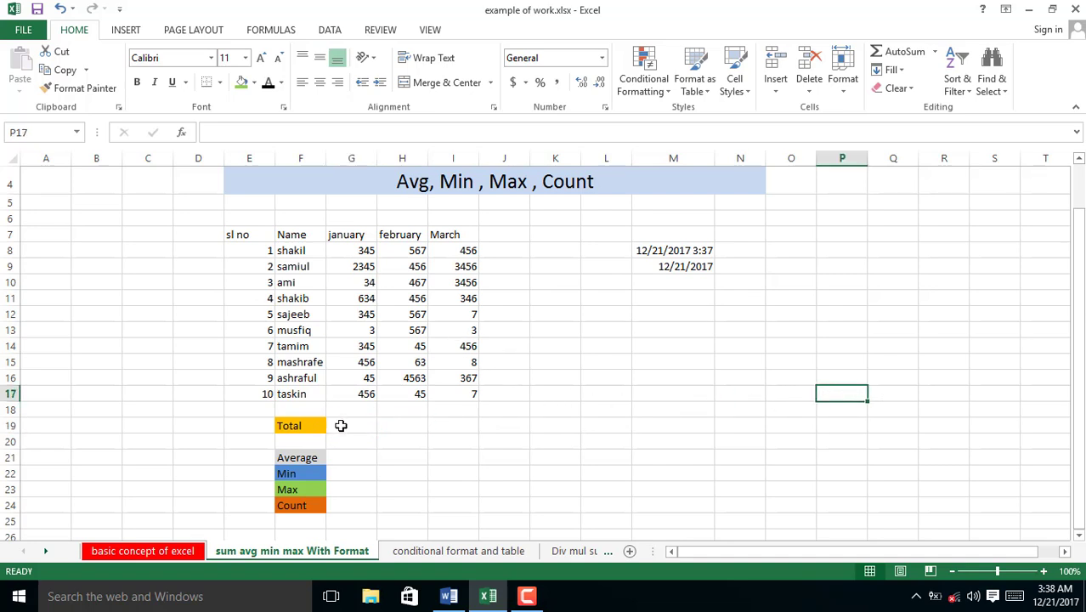
left_click(341, 425)
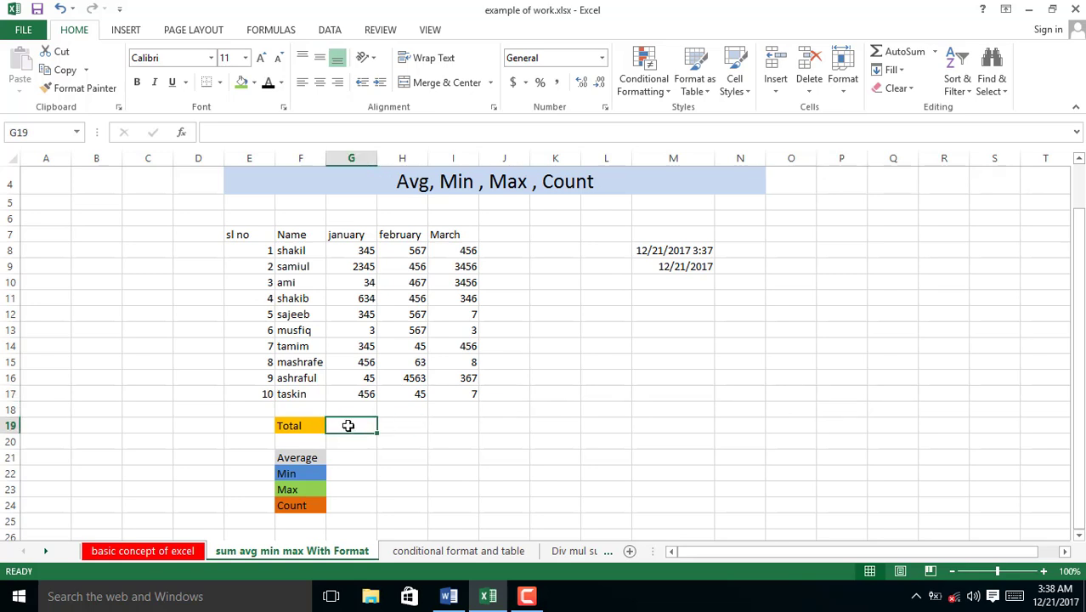
type("=sum")
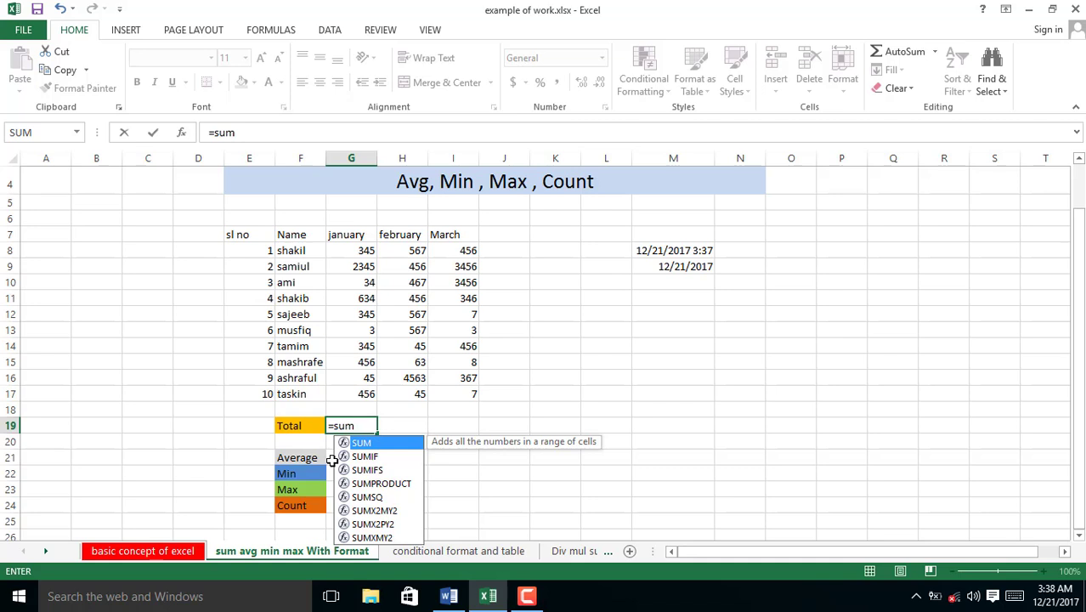
type("(")
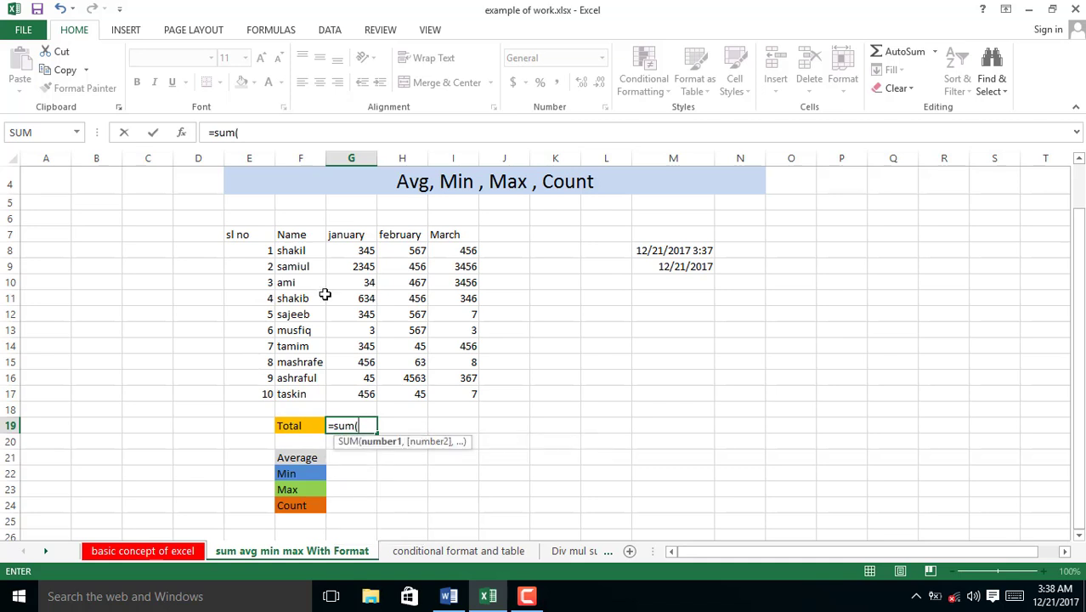
left_click(353, 252)
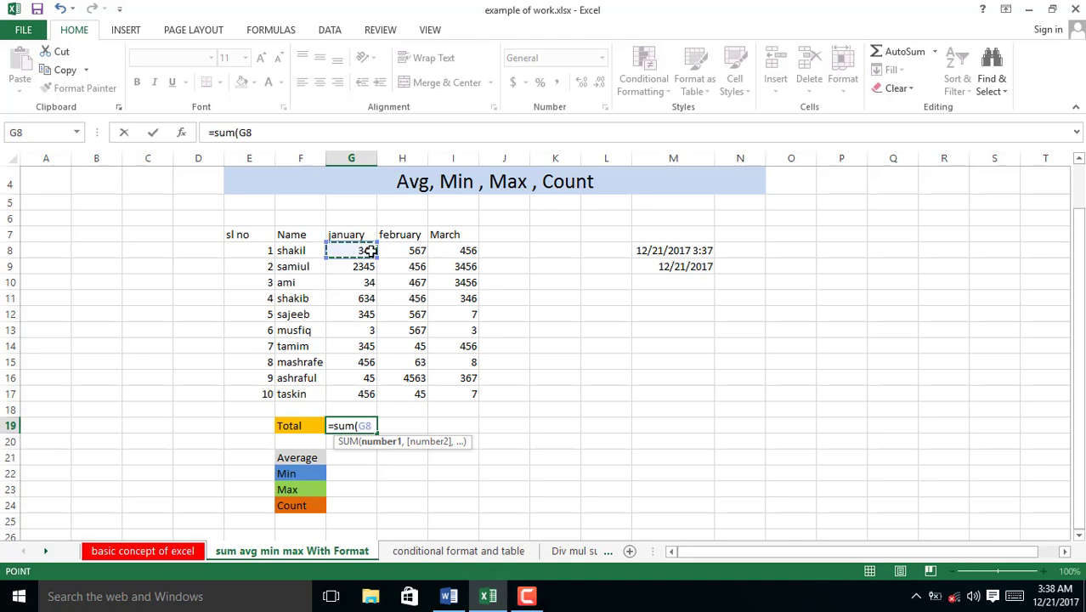
left_click_drag(372, 251, 377, 394)
left_click(399, 426)
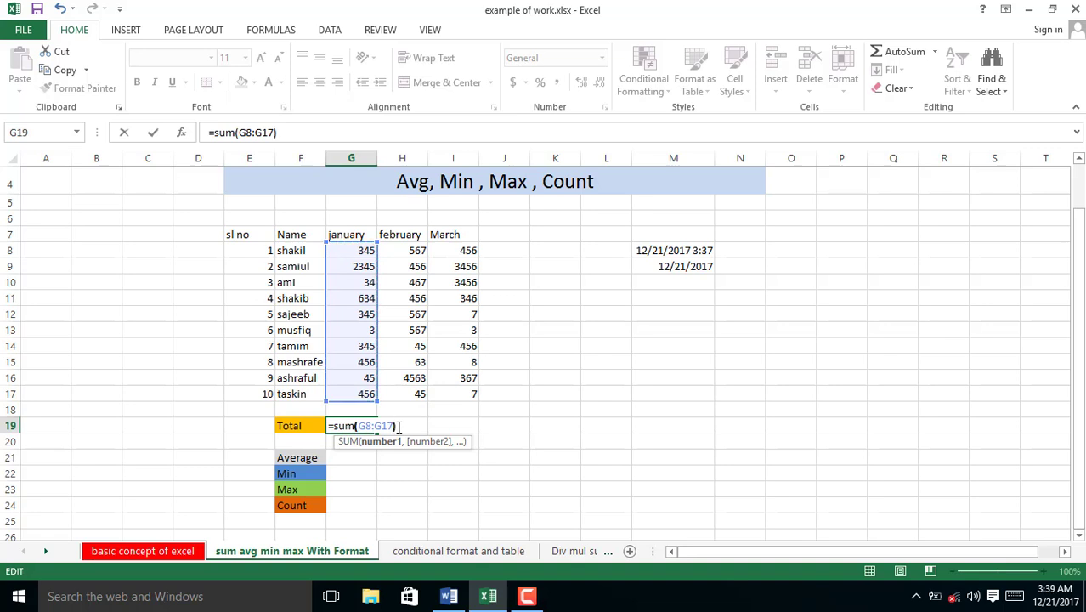
key("Return")
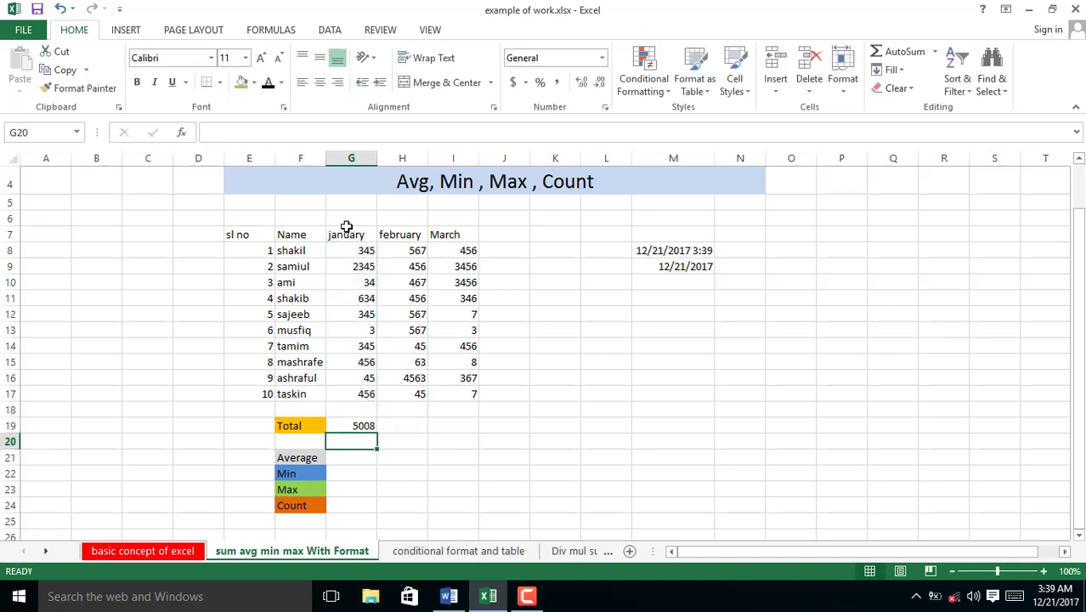
Step: Try copying the G19 SUM formula across the Total row, then undo it
left_click(361, 425)
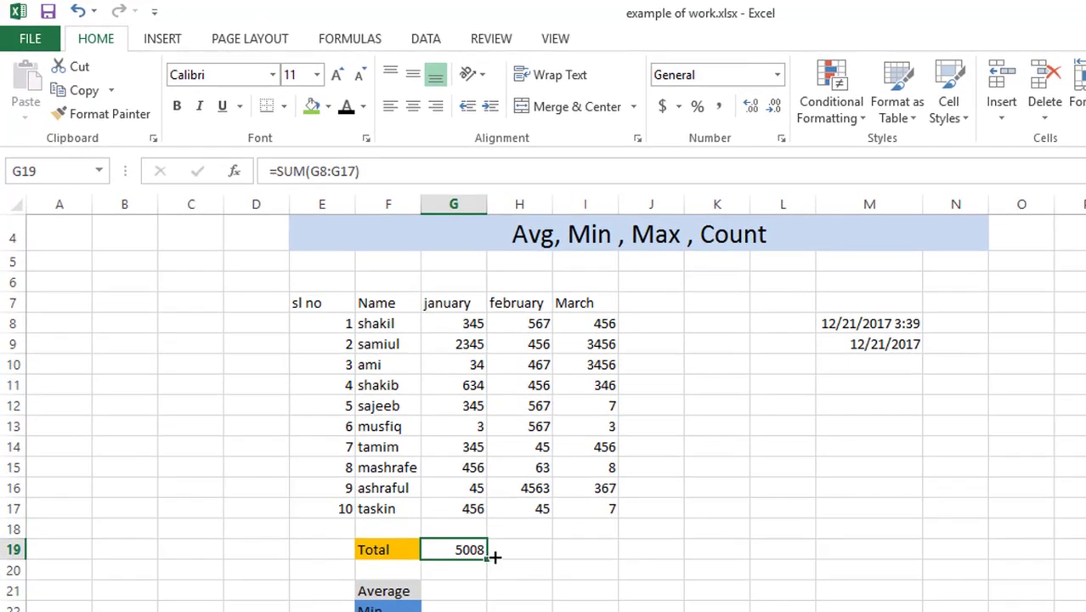
left_click_drag(378, 432, 426, 428)
left_click_drag(589, 553, 569, 553)
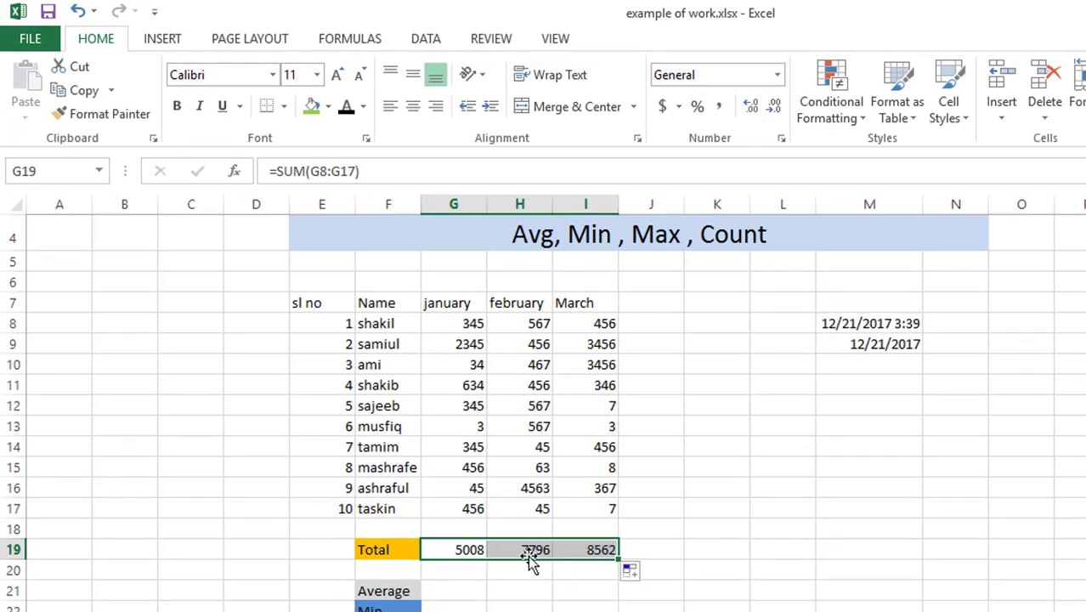
left_click(471, 551)
double_click(471, 550)
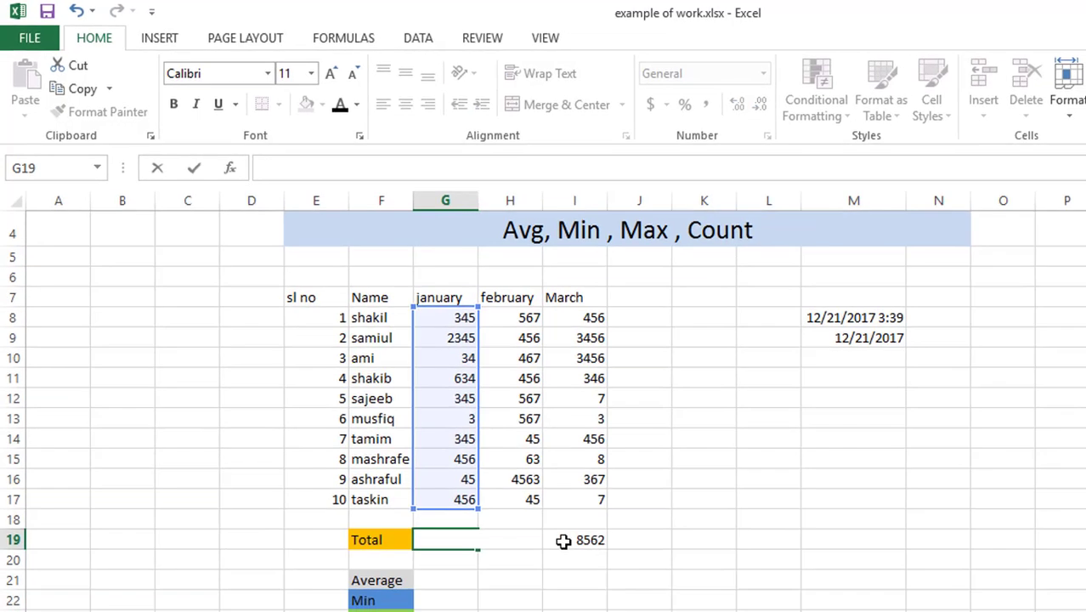
double_click(574, 550)
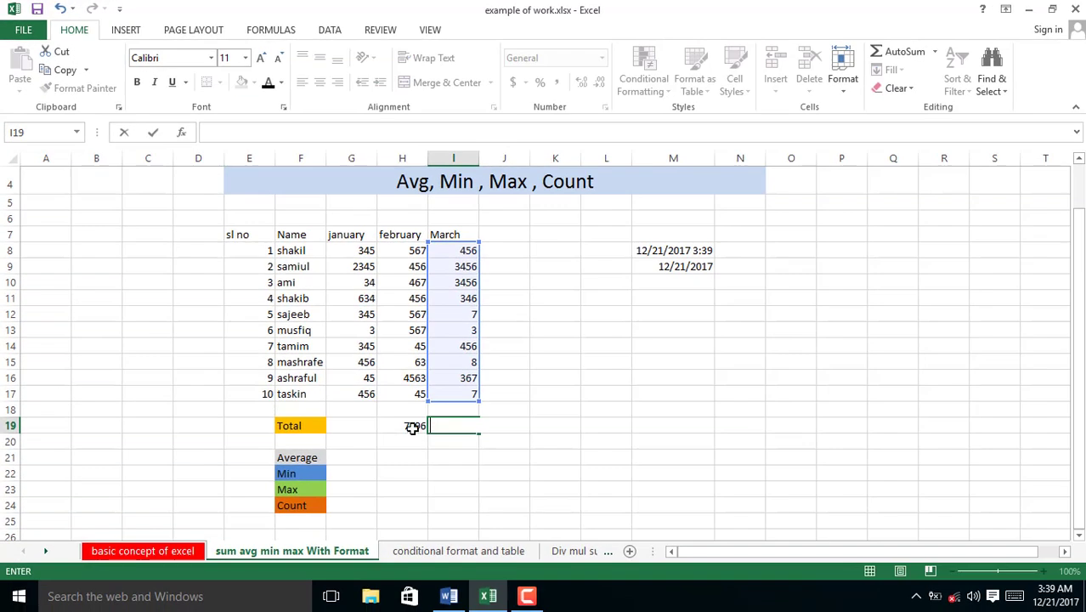
key("Escape")
key("ctrl+z")
Step: Insert AutoSum totals in G19 and H19 for January and February
left_click(340, 427)
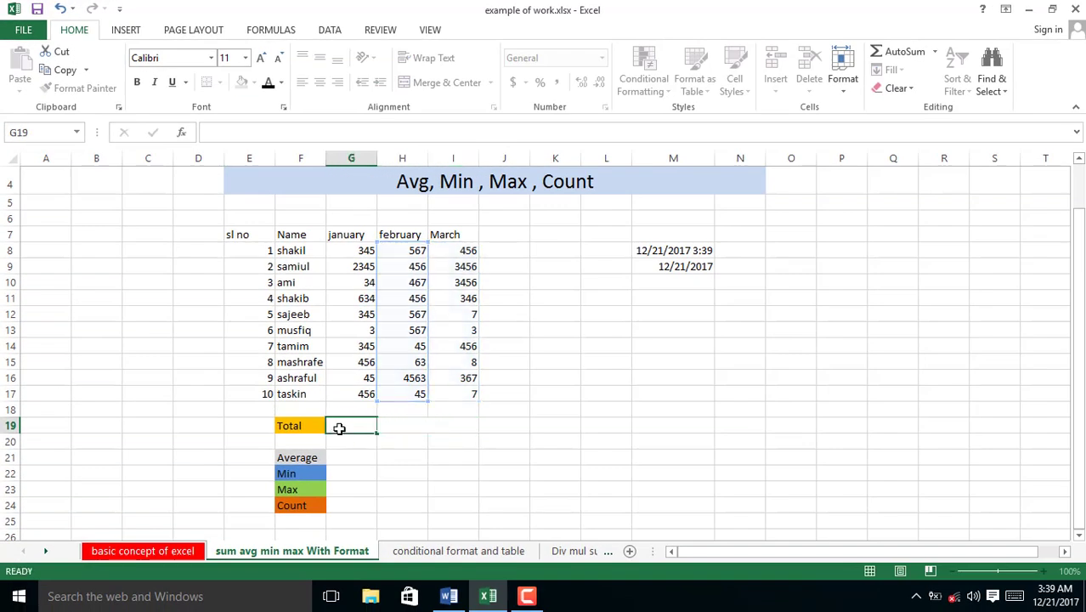
left_click(935, 53)
left_click(902, 72)
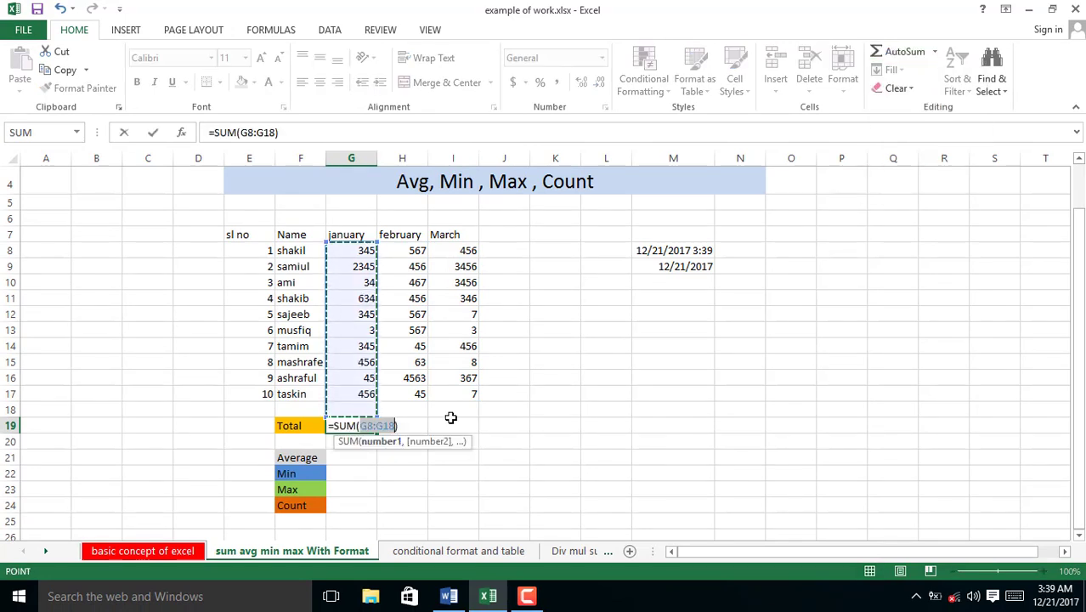
key("Return")
left_click(415, 423)
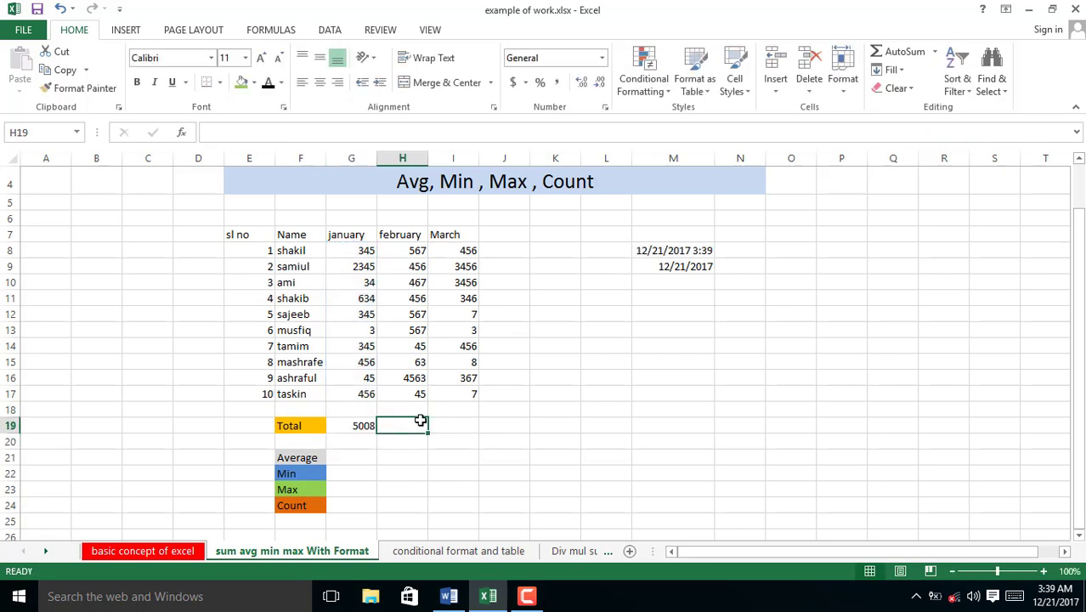
left_click(903, 53)
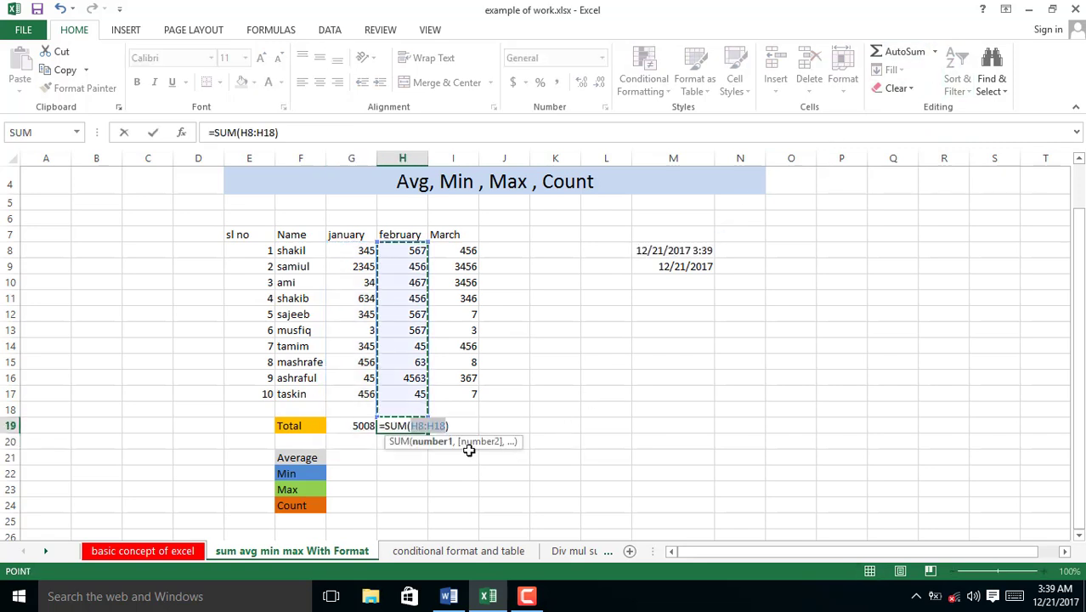
key("Return")
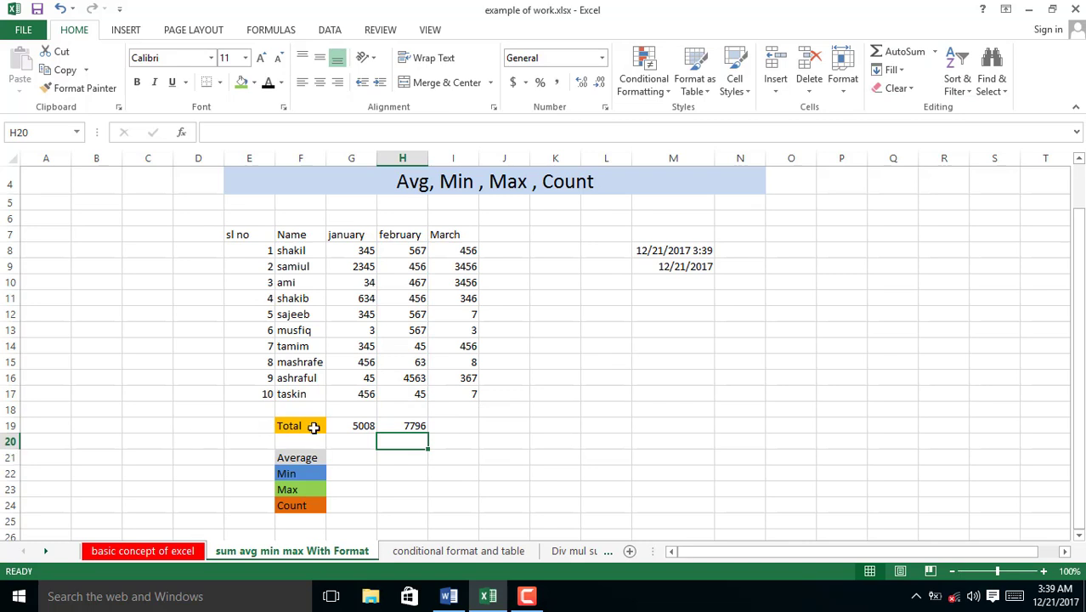
Step: Copy the February total from H19 into I19 to give March's 8562
left_click(412, 428)
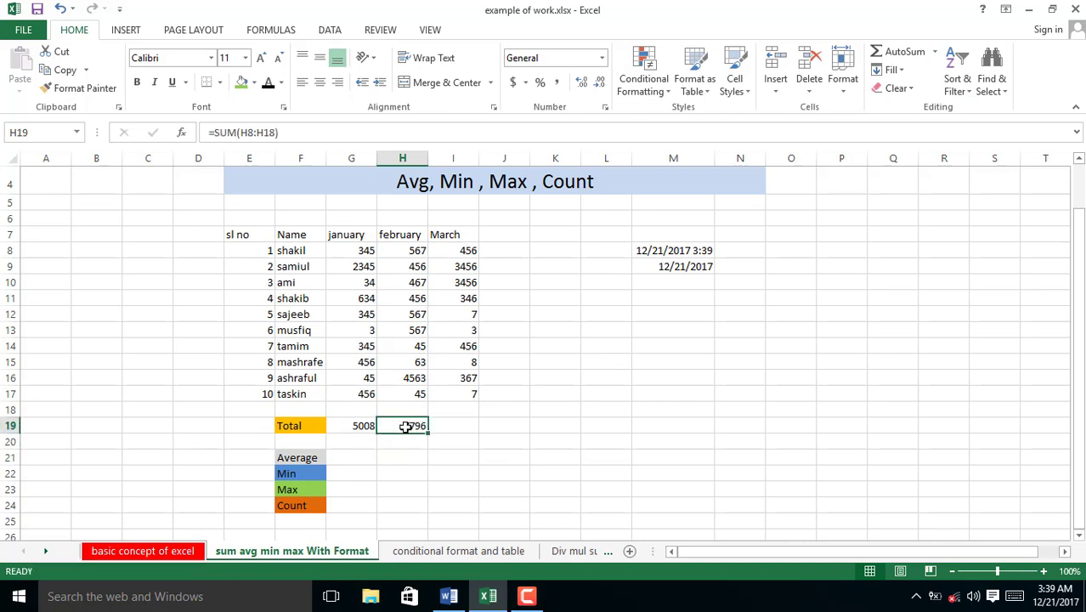
left_click_drag(429, 433, 476, 432)
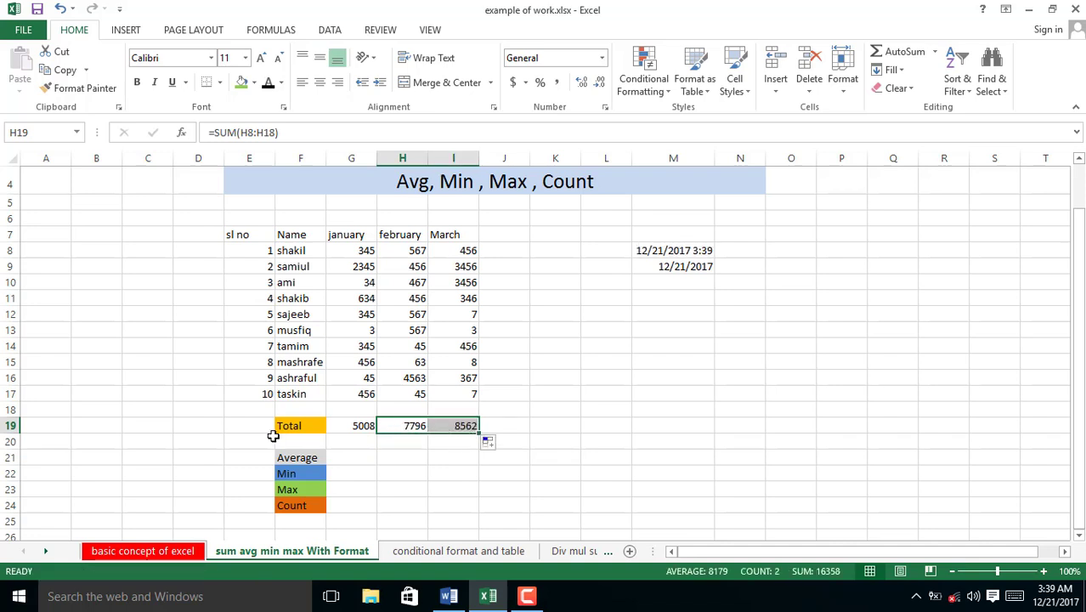
left_click_drag(316, 427, 466, 429)
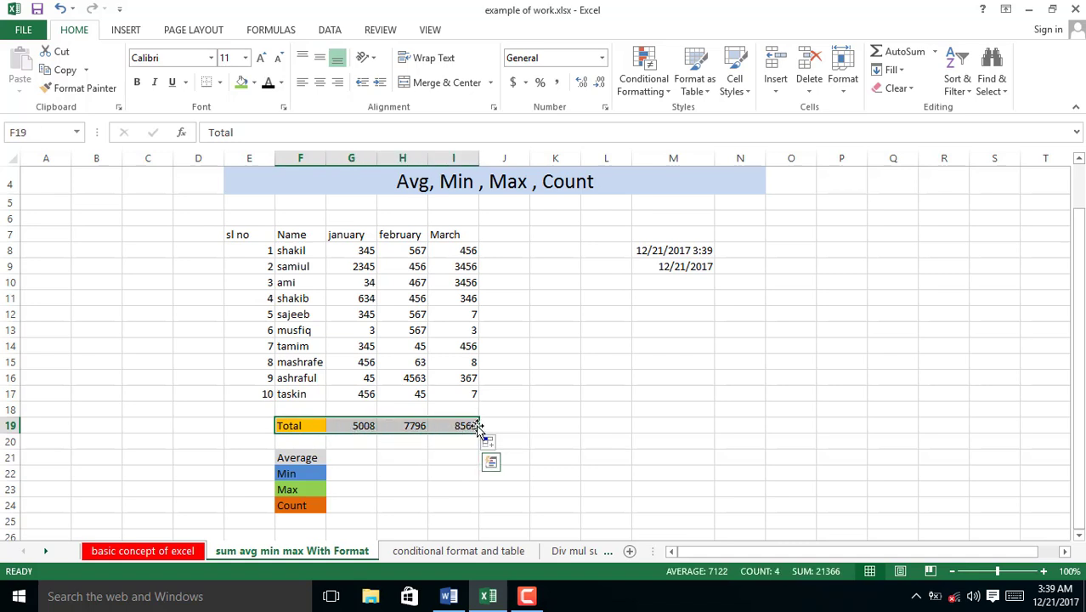
left_click_drag(479, 430, 579, 429)
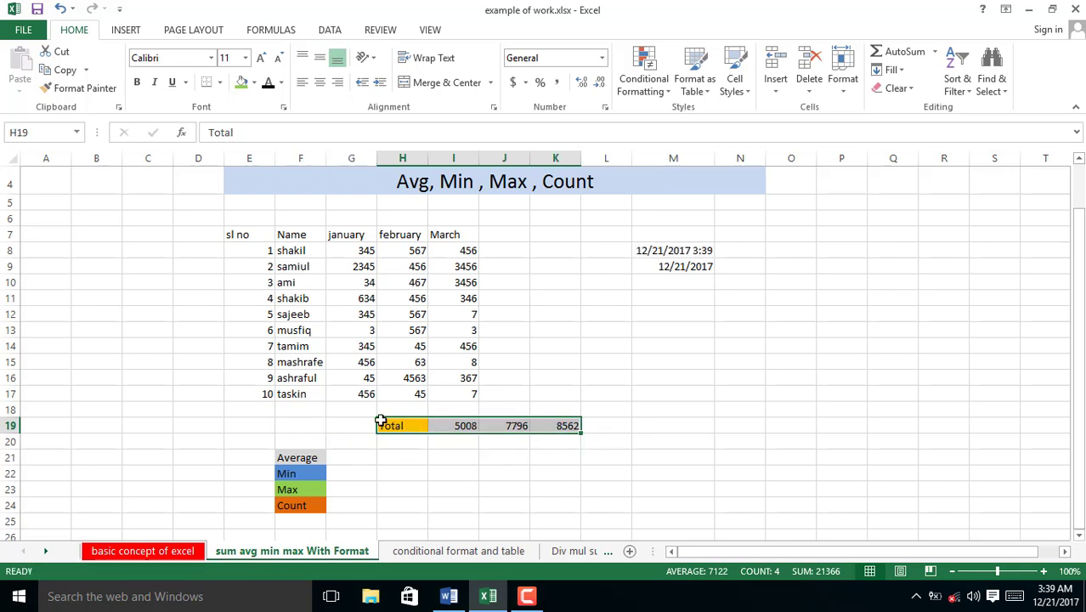
left_click_drag(379, 422, 277, 425)
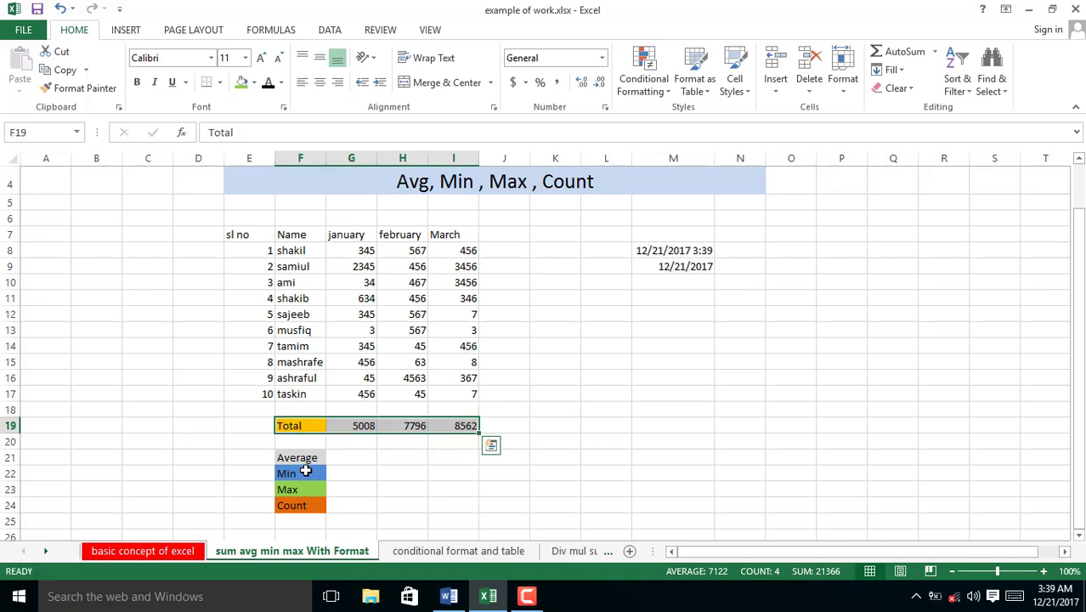
Step: Insert =AVERAGE(G8:G17) in G21 via AutoSum, giving January's 500.8
left_click(362, 457)
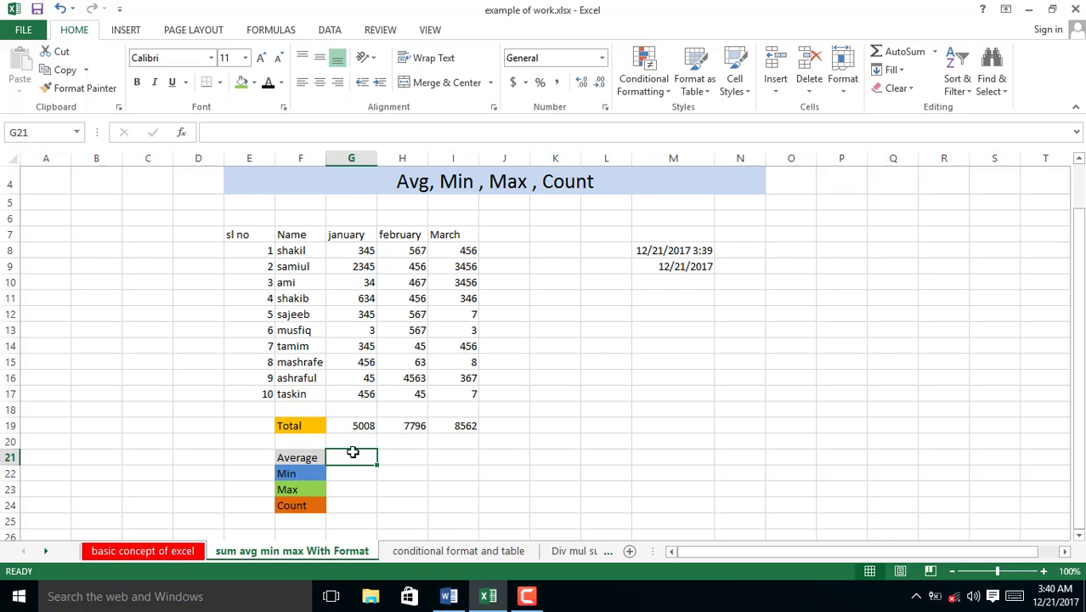
left_click(935, 52)
left_click(909, 89)
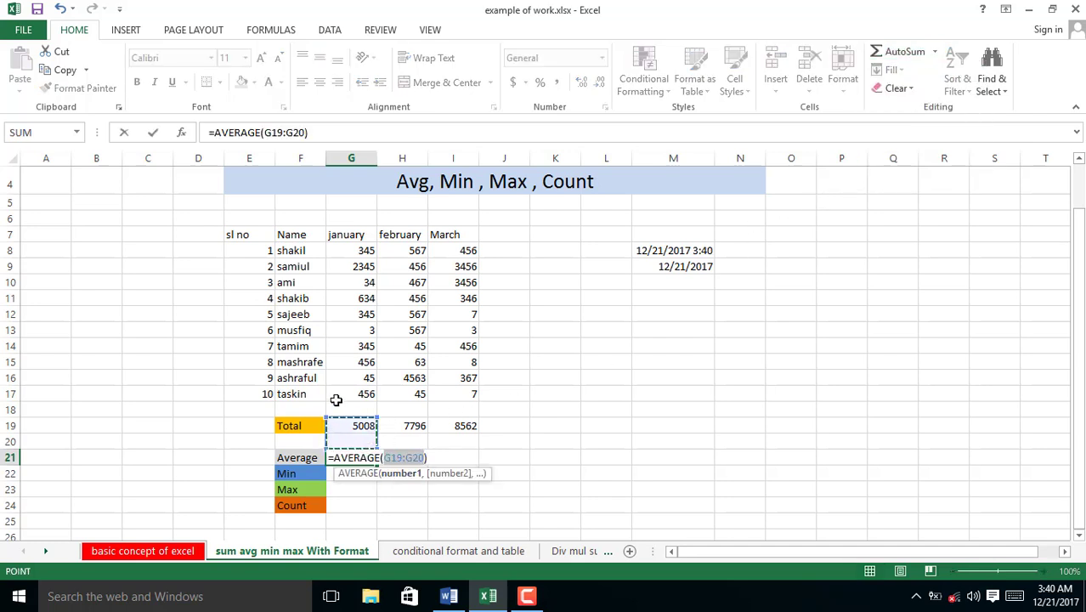
left_click(339, 250)
left_click_drag(350, 250, 364, 395)
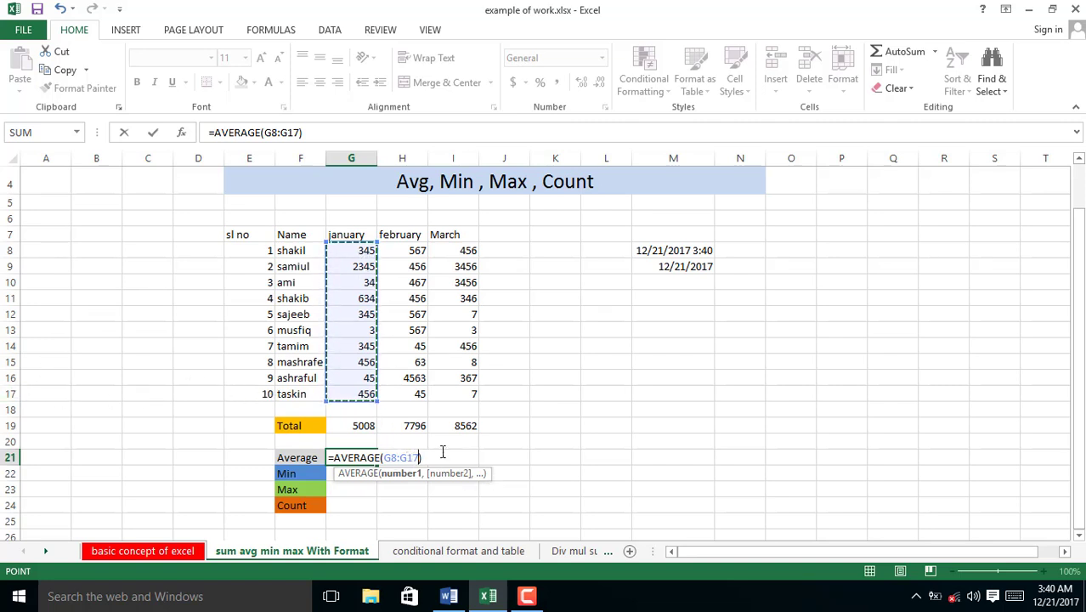
key("Return")
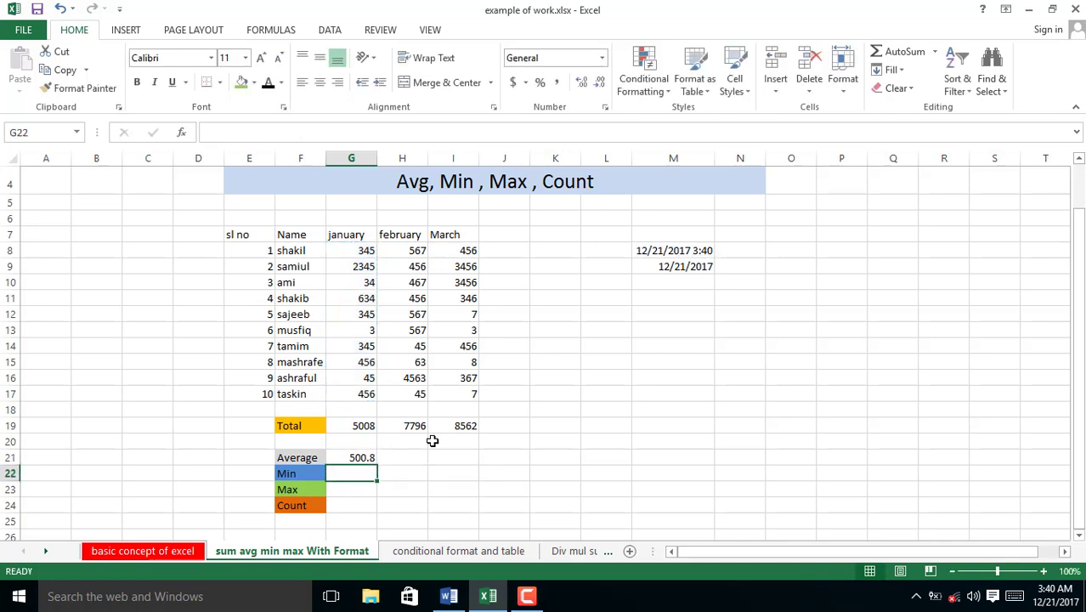
Step: Copy the G21 average across to H21:I21, showing 779.6 and 856.2
left_click(353, 459)
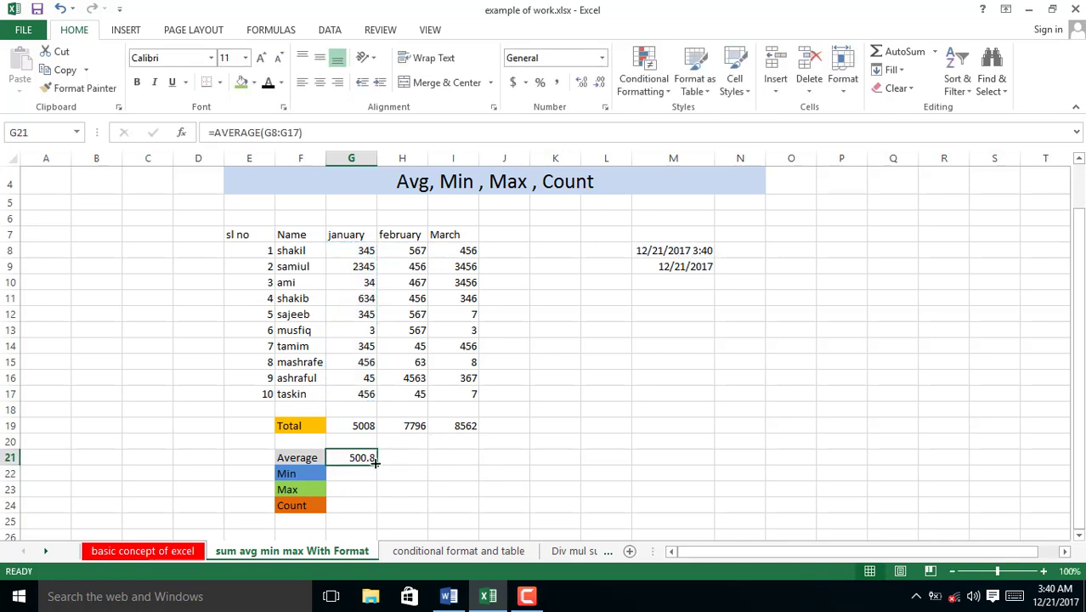
left_click_drag(375, 463, 475, 460)
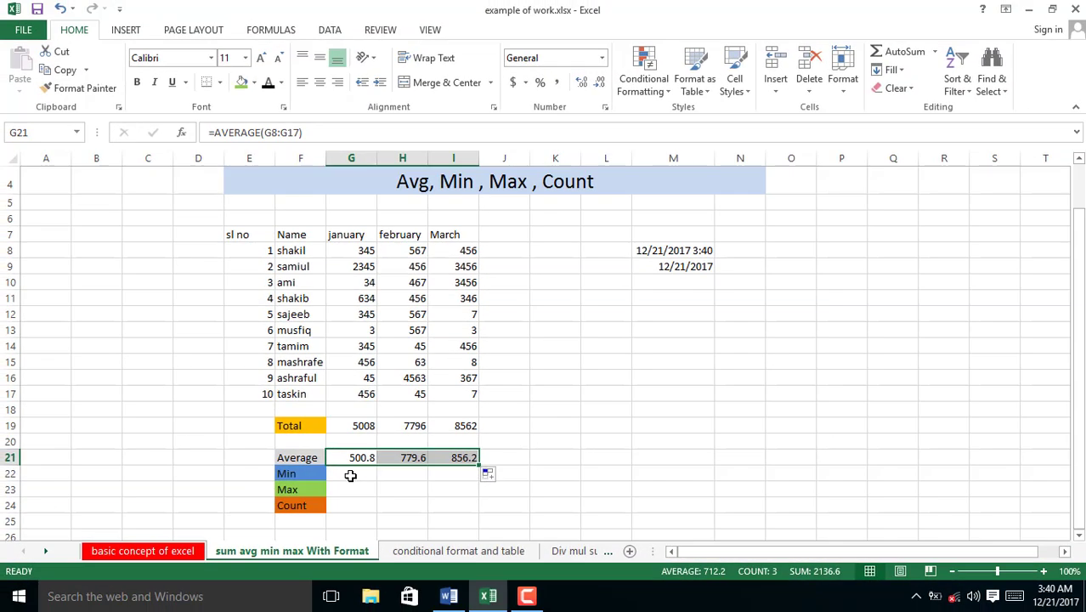
left_click(354, 471)
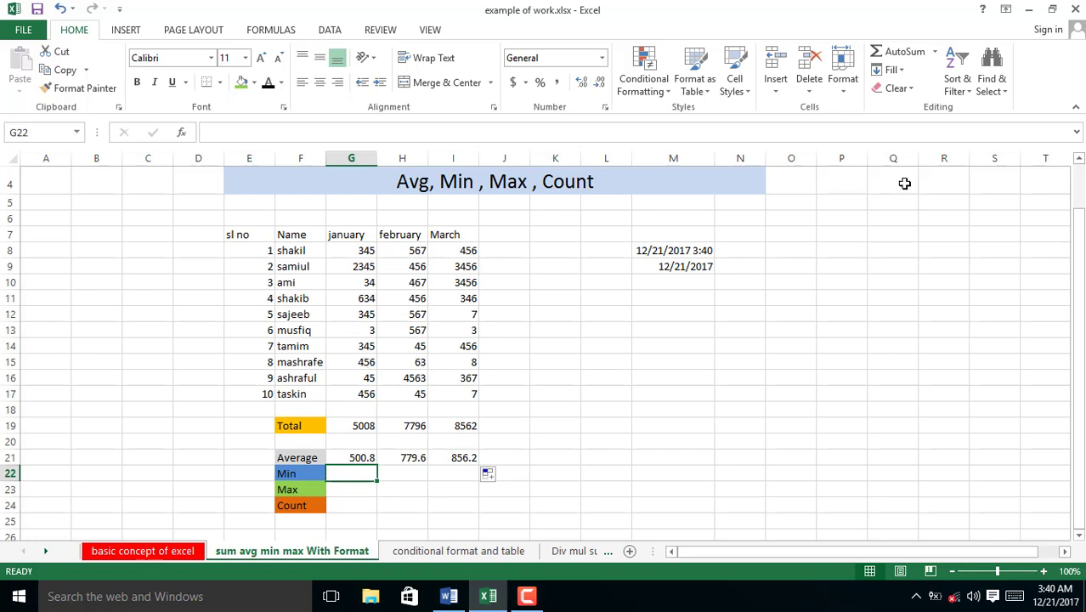
Step: Insert =MIN(G8:G17) in G22 via AutoSum, returning 3
left_click(935, 52)
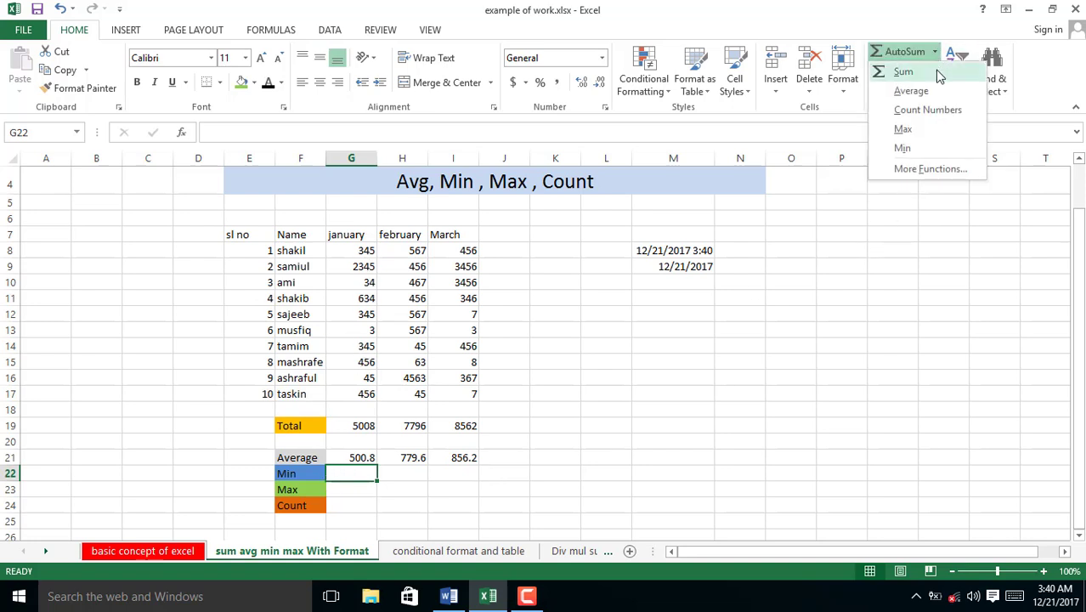
left_click(924, 150)
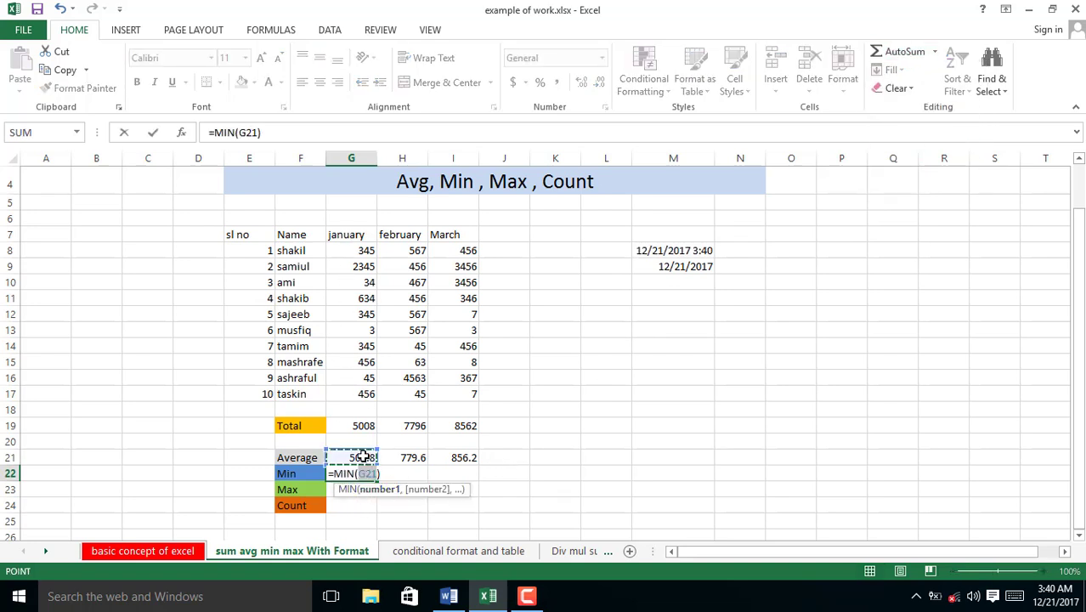
left_click(358, 248)
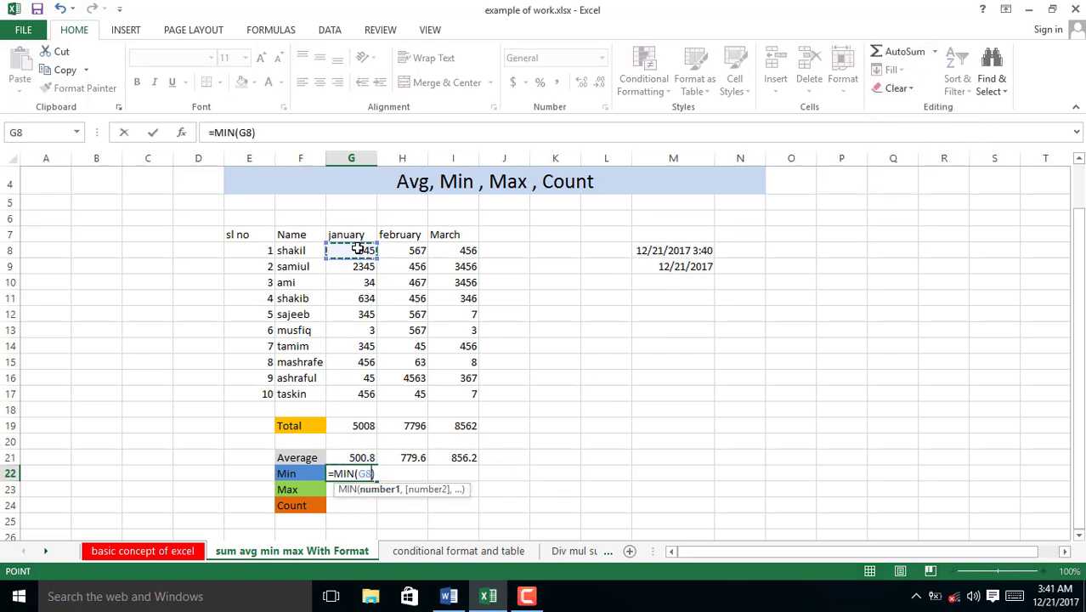
left_click_drag(357, 248, 358, 391)
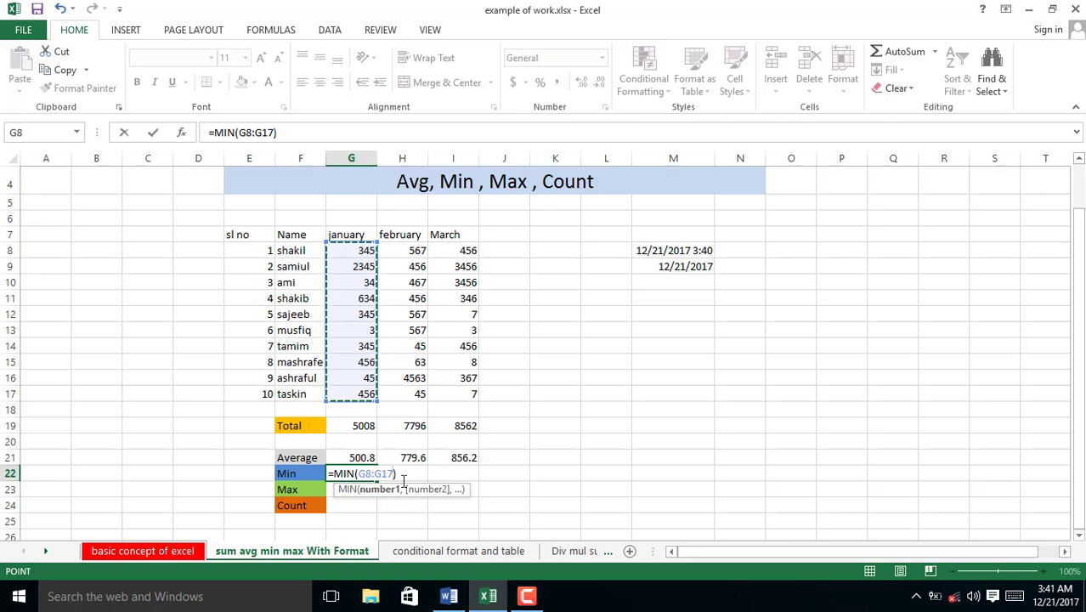
key("ctrl+Return")
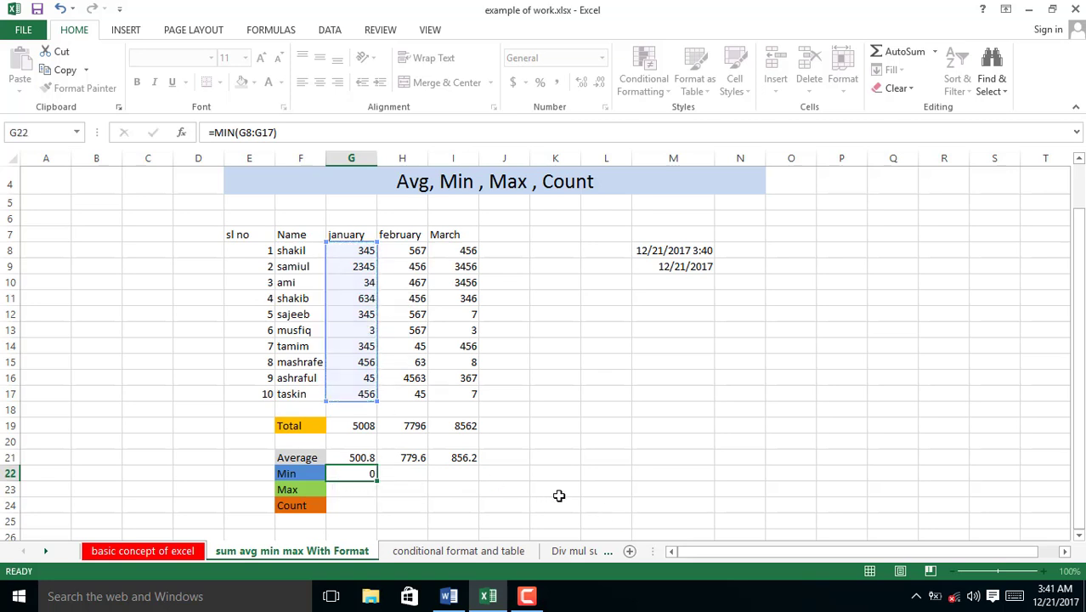
key("Return")
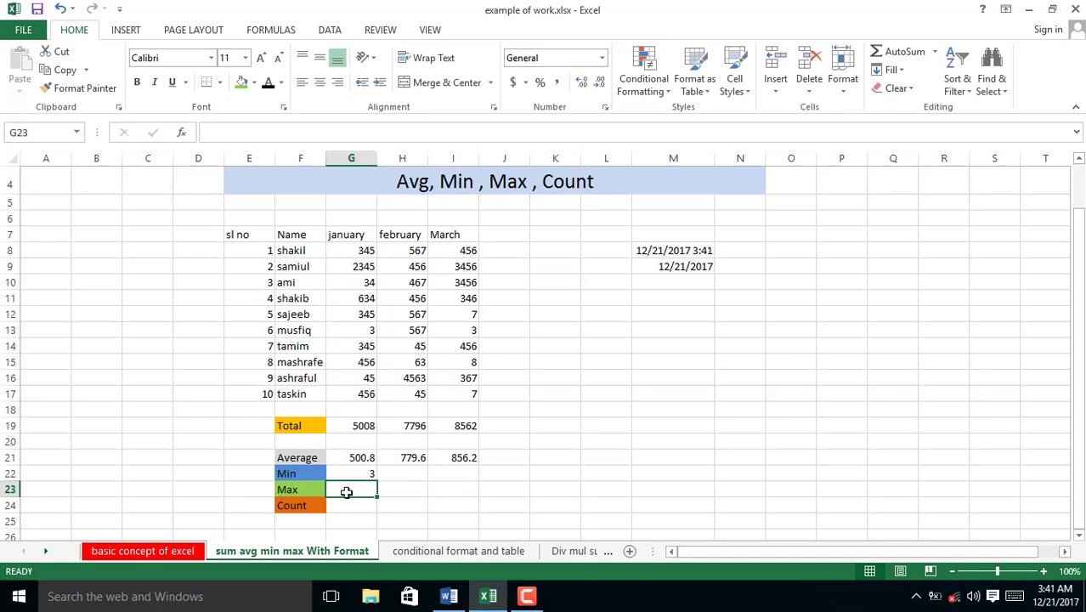
Step: Insert =MAX(G8:G17) in G23 via AutoSum, showing 2345
left_click(934, 53)
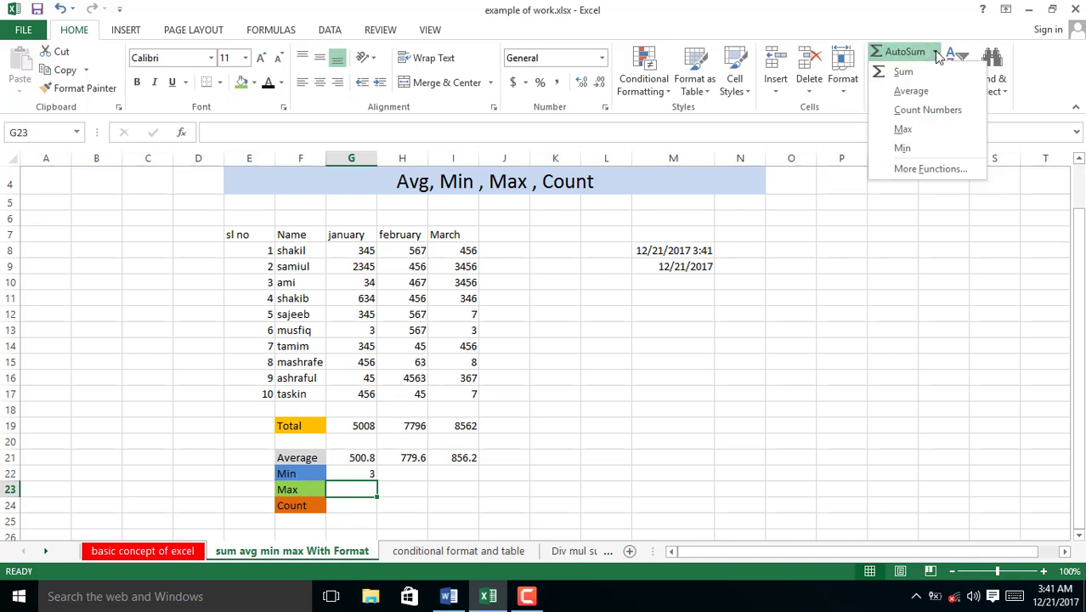
left_click(903, 129)
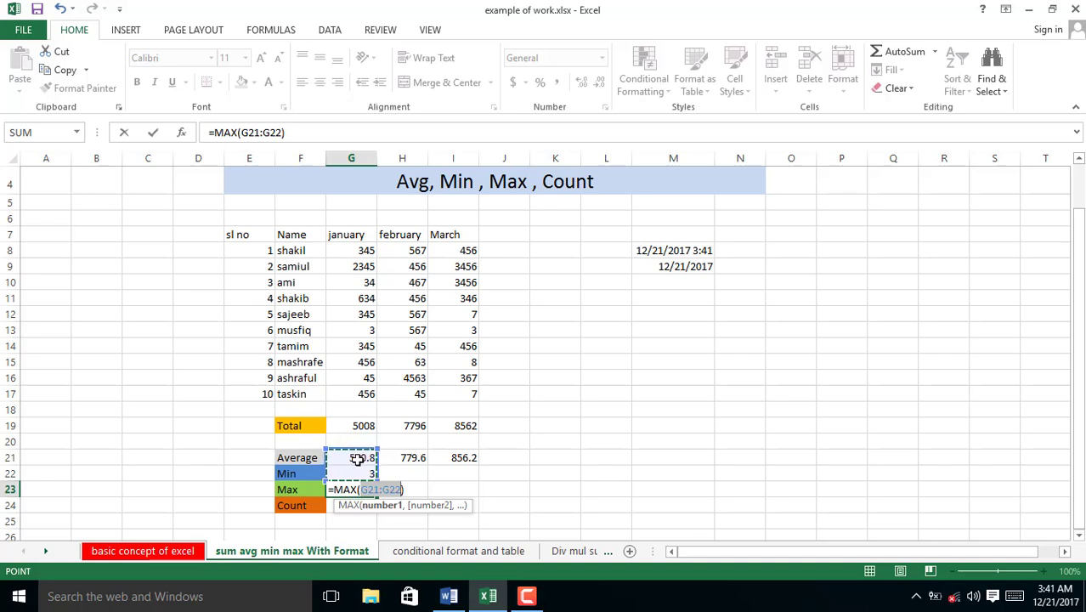
left_click(362, 249)
left_click_drag(363, 248, 364, 396)
key("Return")
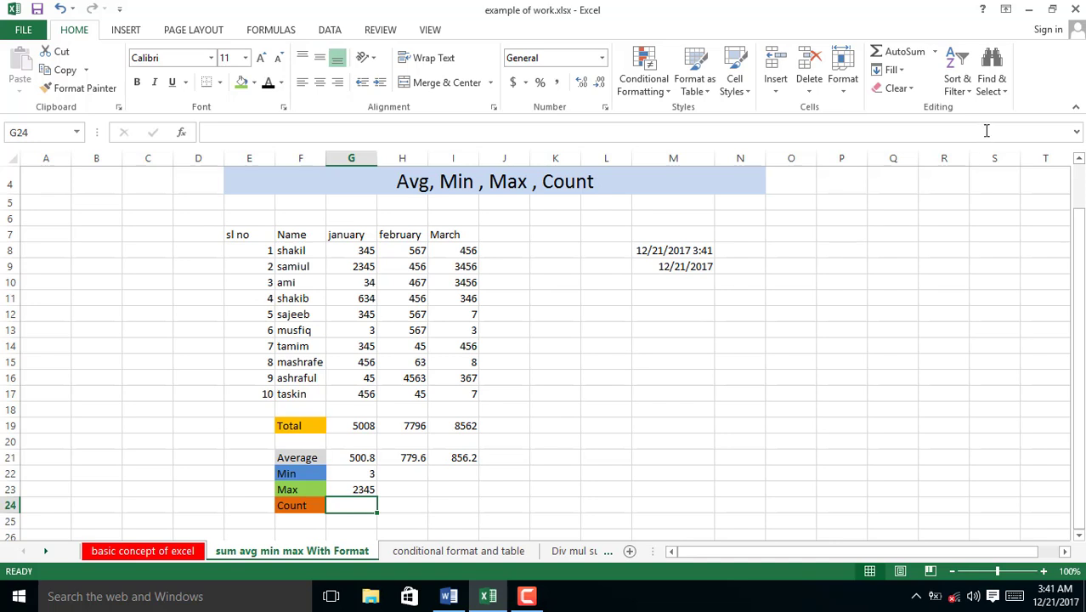
Step: Insert =COUNT(G8:G17) in G24 using Count Numbers, showing 10
left_click(935, 52)
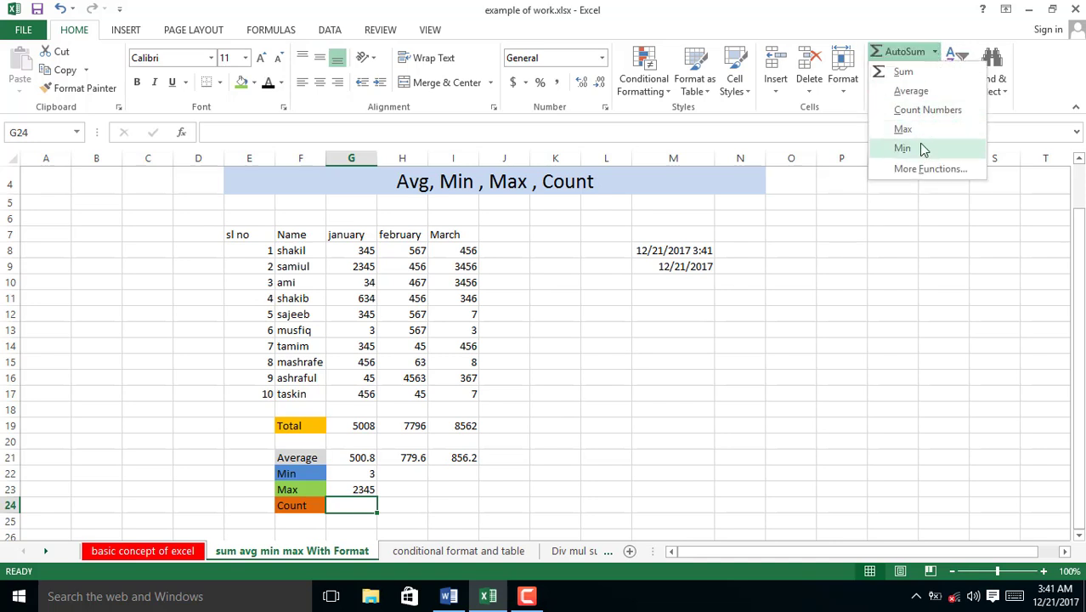
left_click(916, 115)
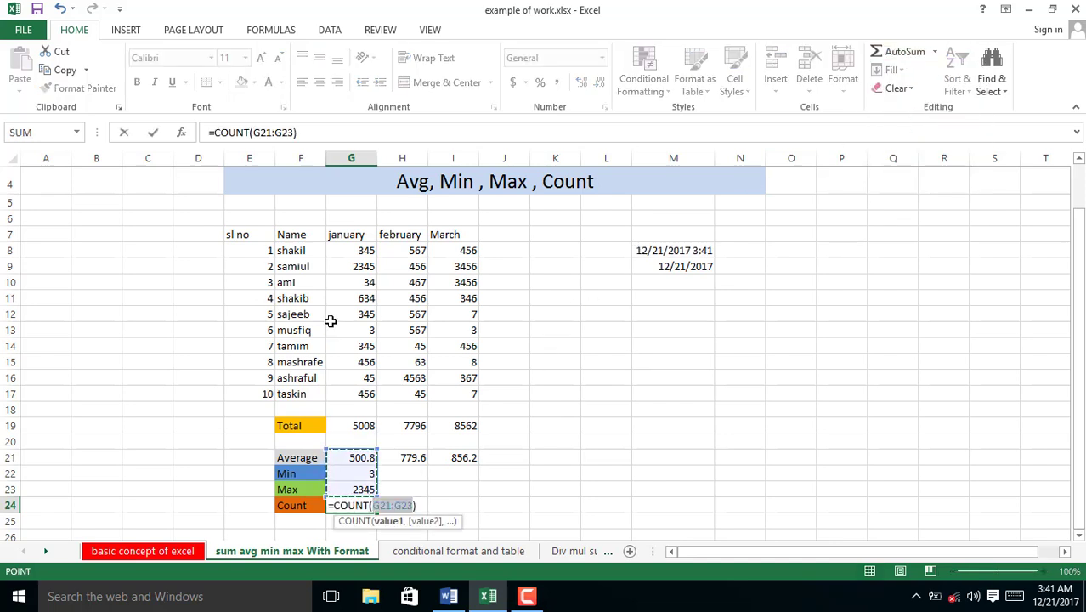
left_click_drag(351, 250, 360, 394)
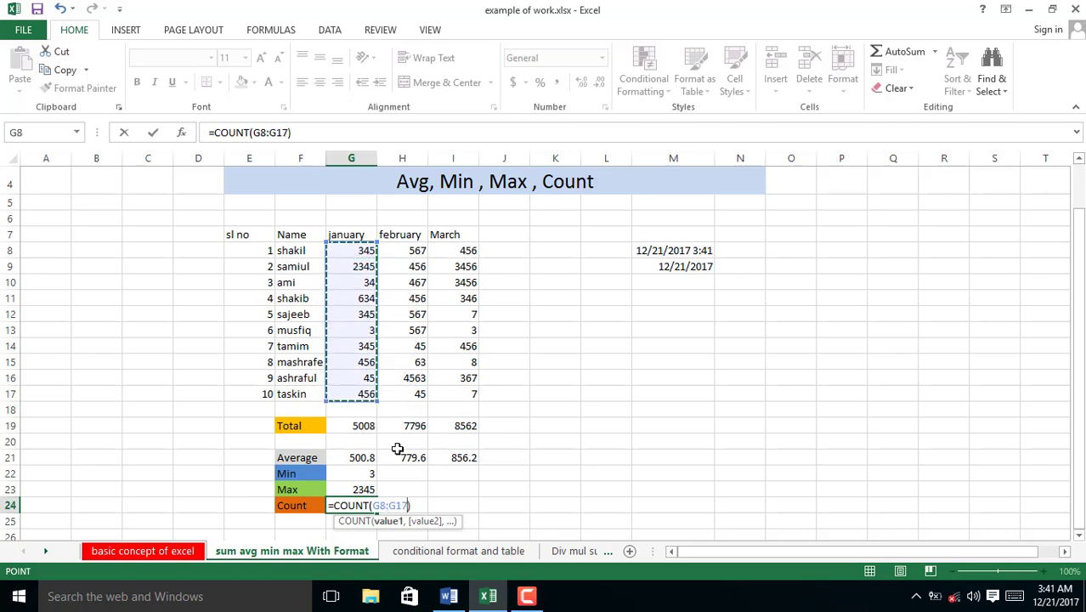
key("Return")
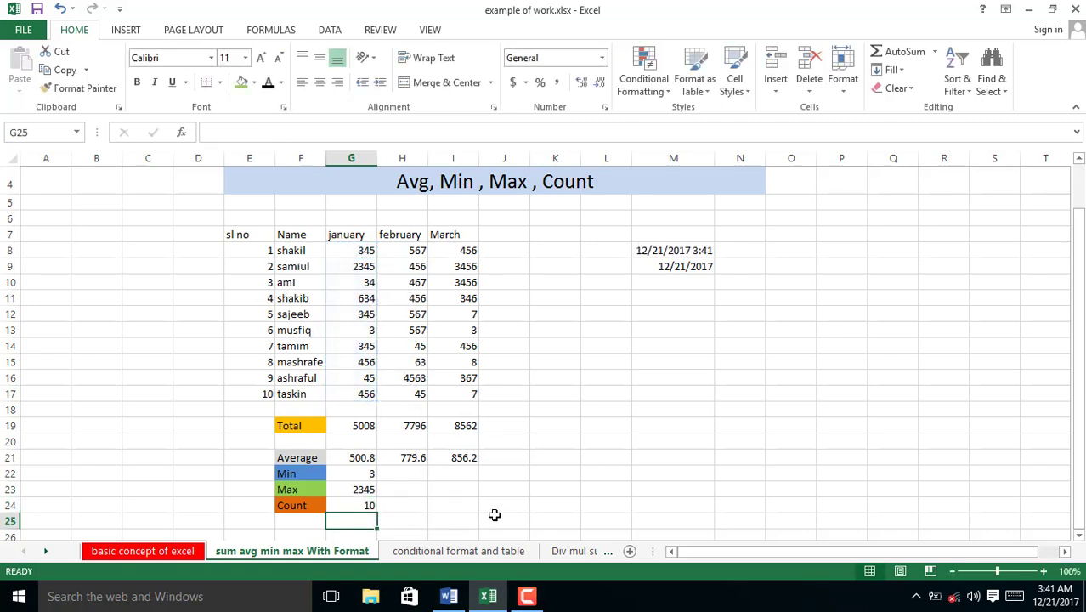
left_click(364, 475)
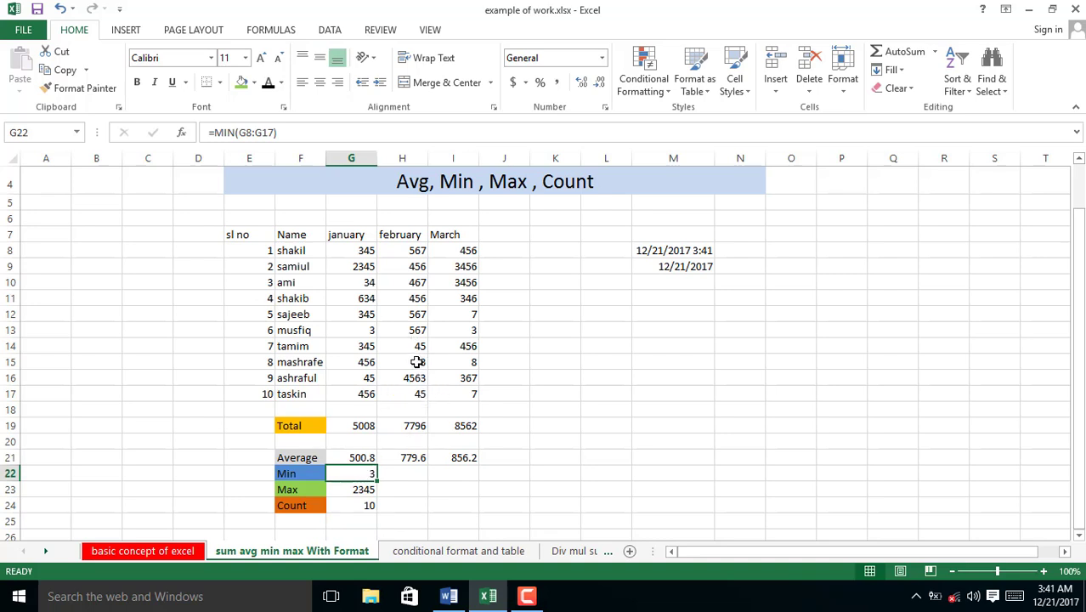
Step: Copy the Min, Max and Count formulas from G22:G24 across to the February and March columns
left_click_drag(376, 479, 425, 479)
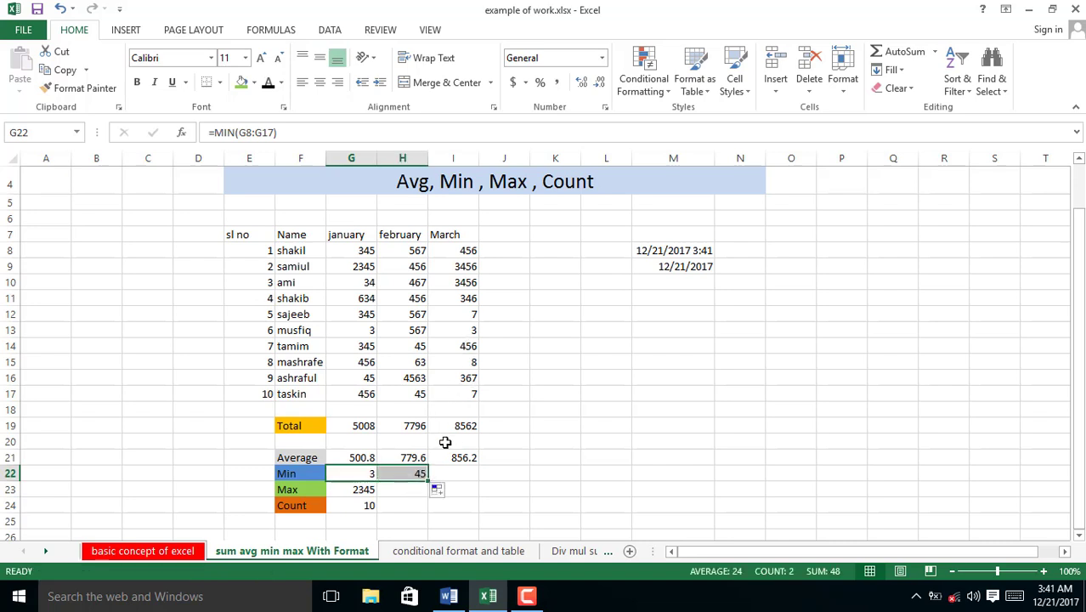
left_click_drag(431, 480, 467, 481)
left_click(369, 485)
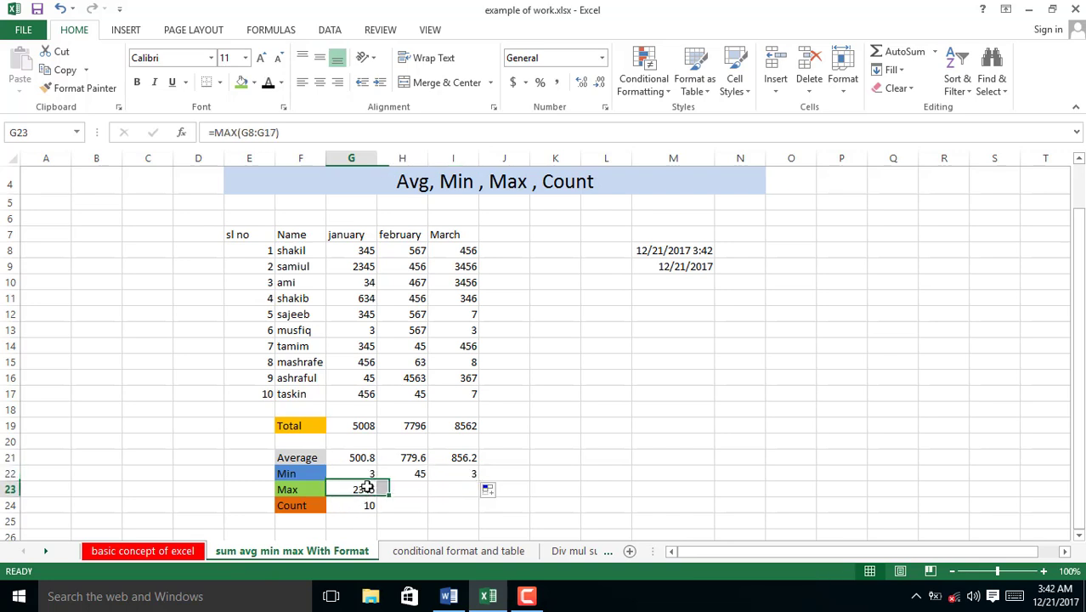
left_click_drag(376, 497, 466, 491)
left_click(370, 507)
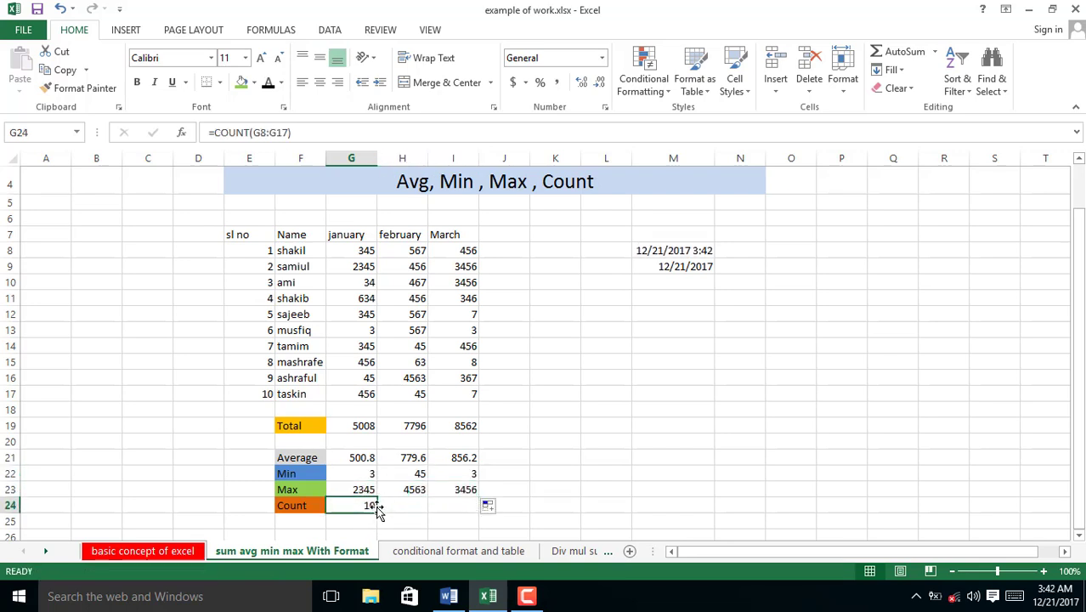
left_click_drag(376, 512, 463, 515)
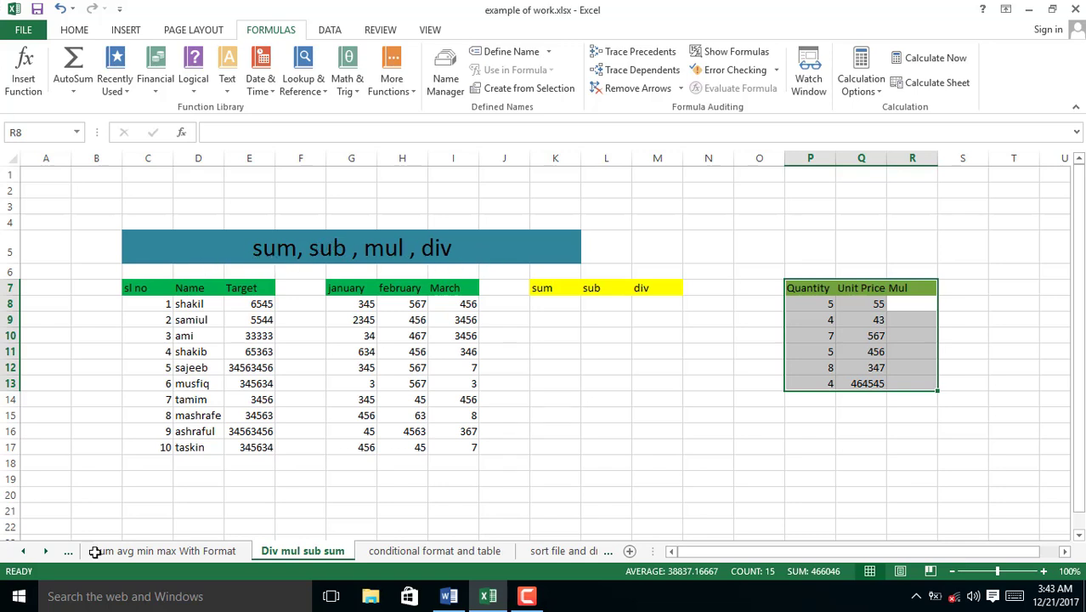
Step: AutoSum row 8's January-to-March values in K8 (1368) and fill the total down to K17
left_click(543, 303)
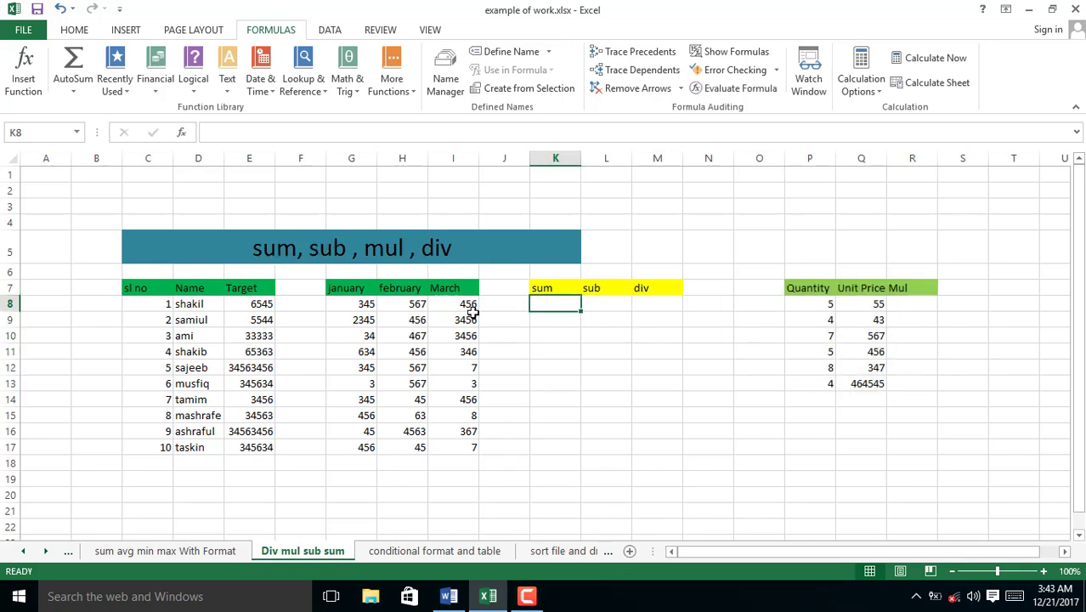
left_click(353, 304)
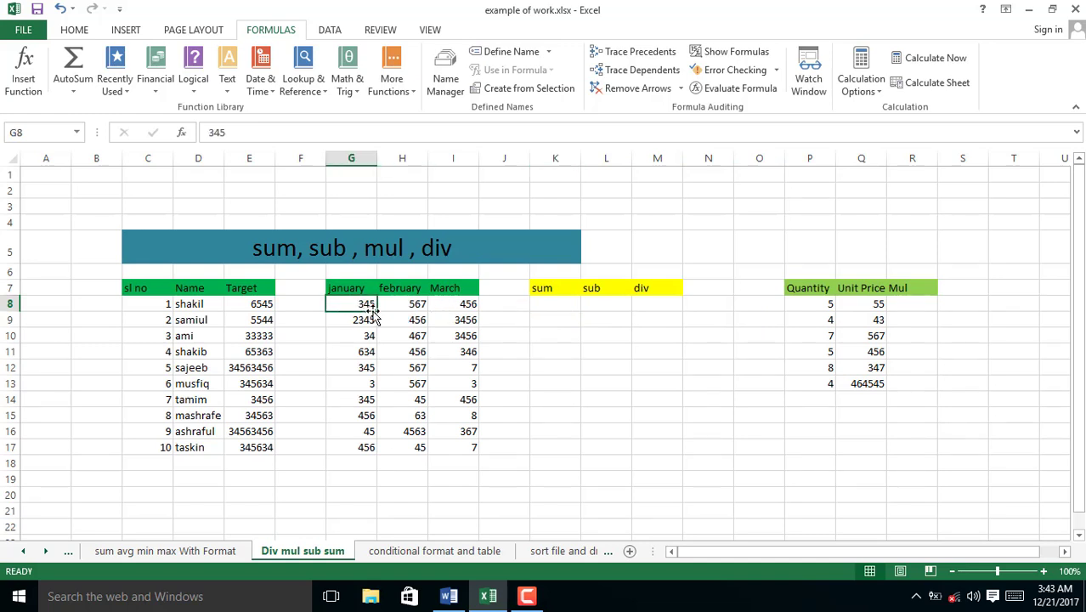
left_click(543, 306)
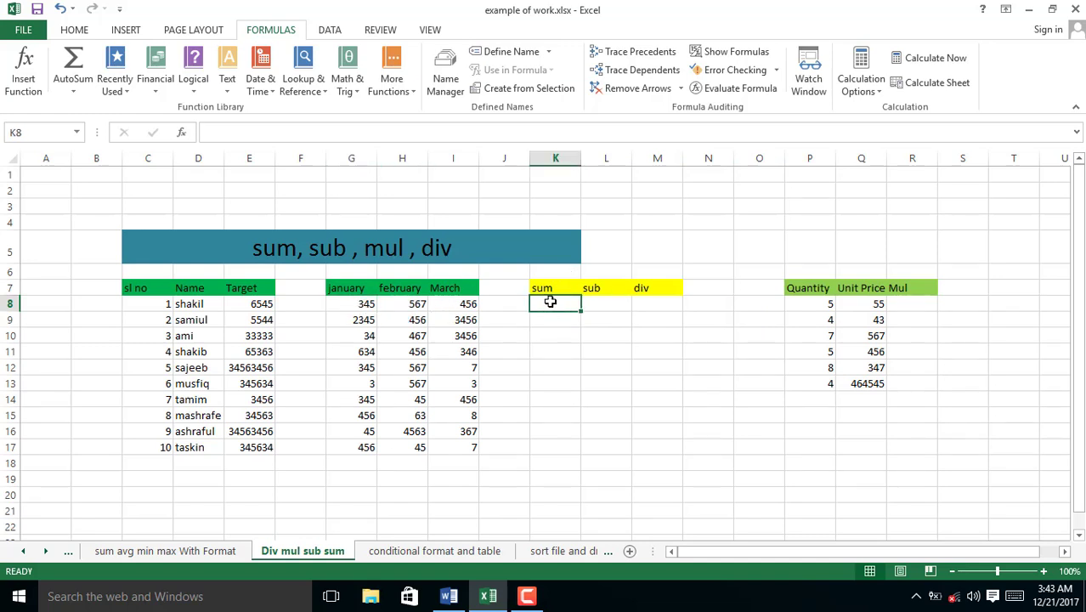
left_click(74, 32)
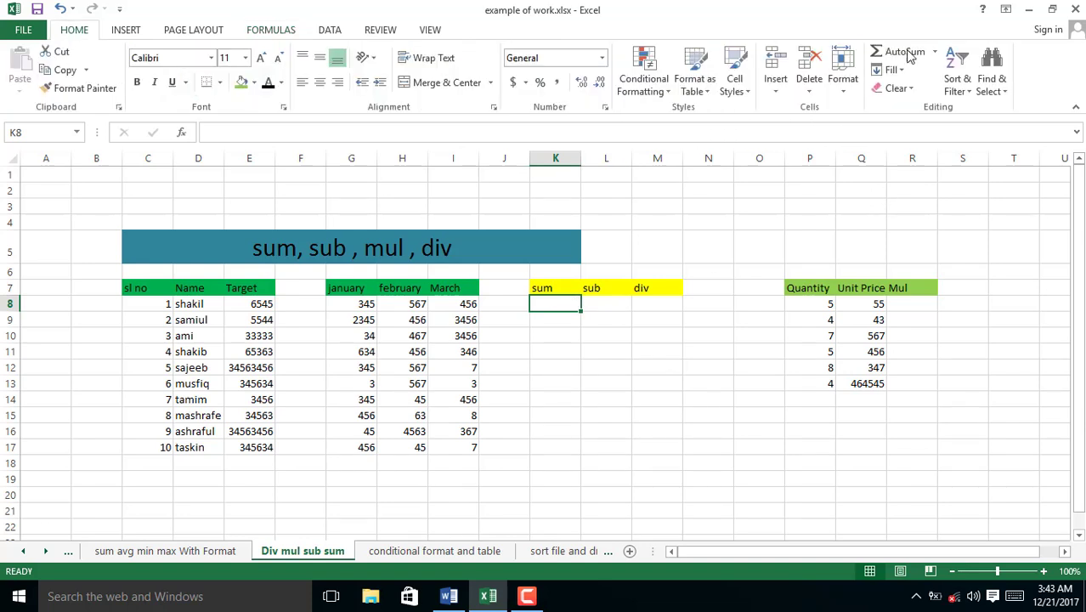
left_click(902, 52)
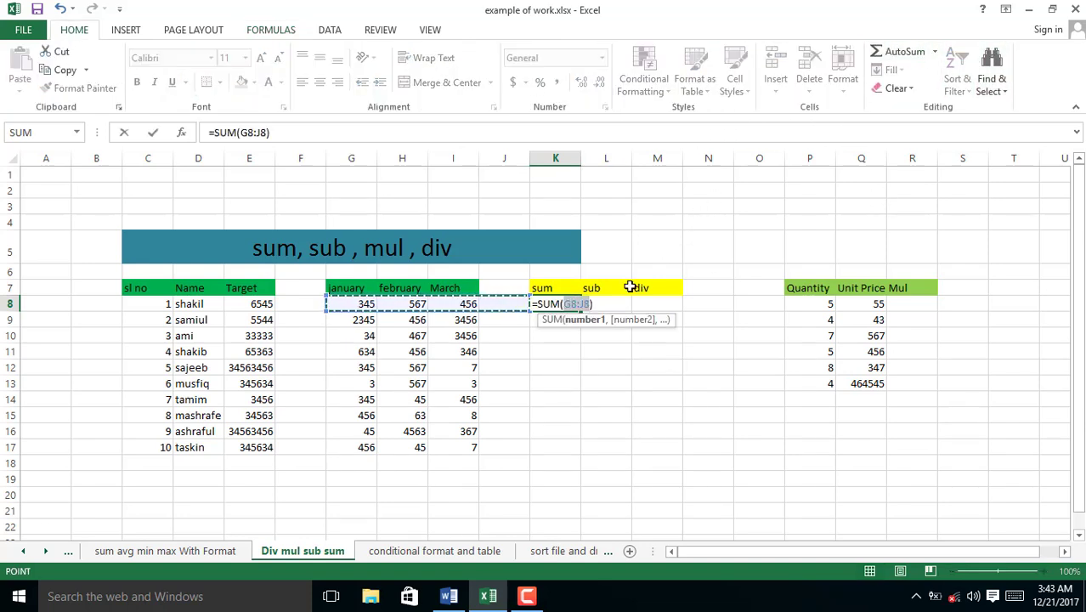
key("Return")
left_click(561, 297)
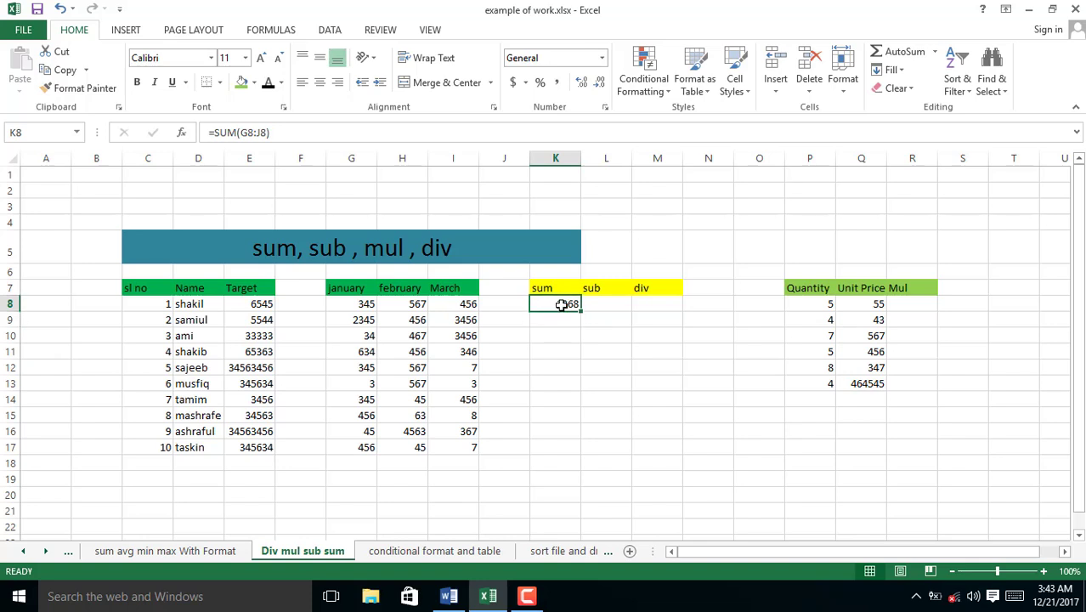
left_click_drag(581, 309, 581, 456)
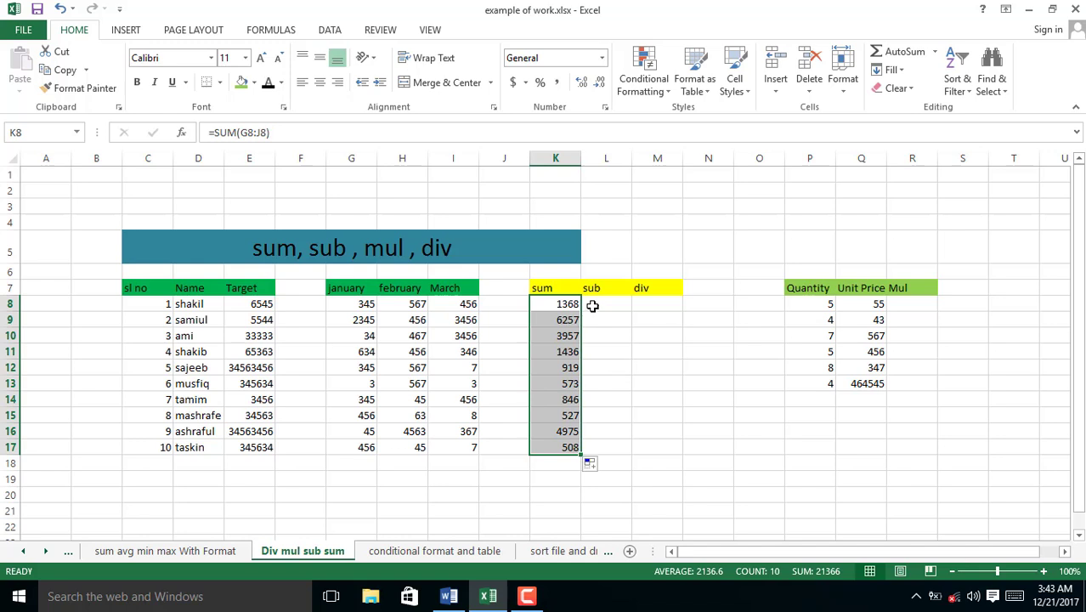
left_click(595, 303)
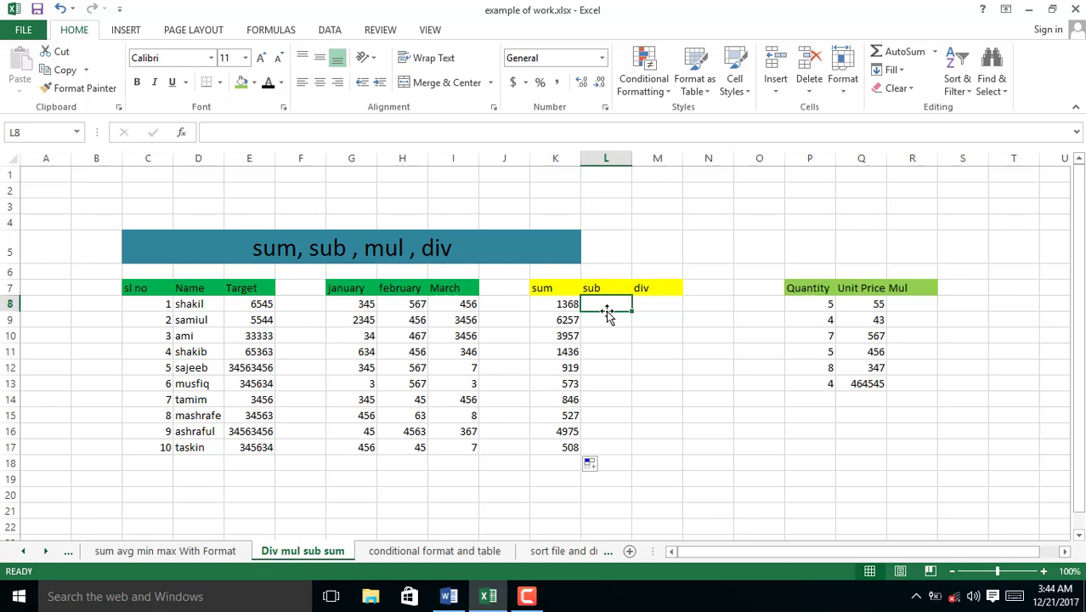
Step: Enter =E8-K8 in L8 and fill the subtraction down to L17
type("=")
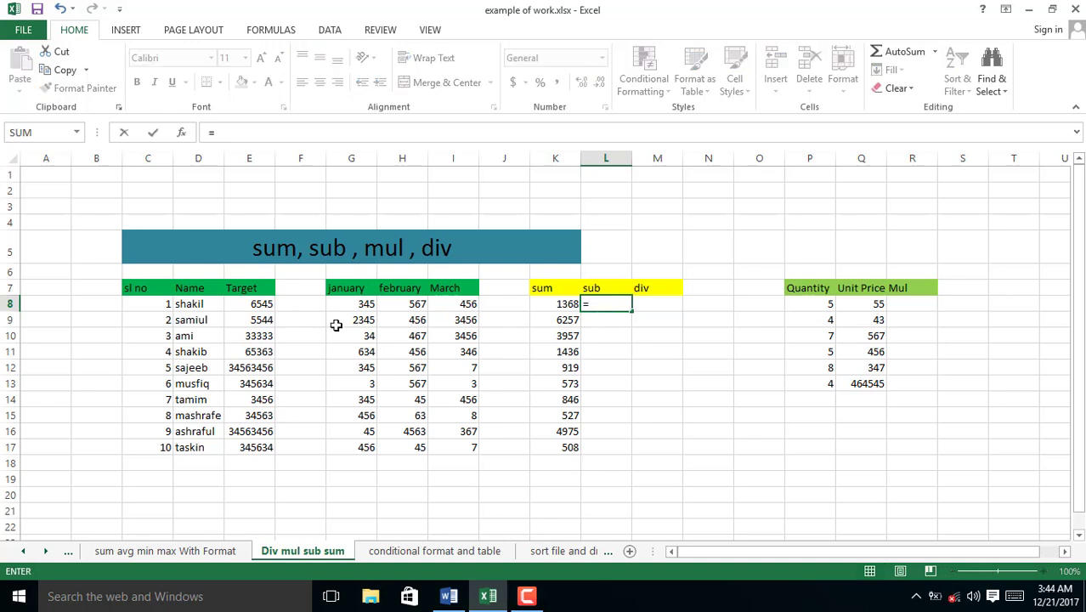
left_click(260, 303)
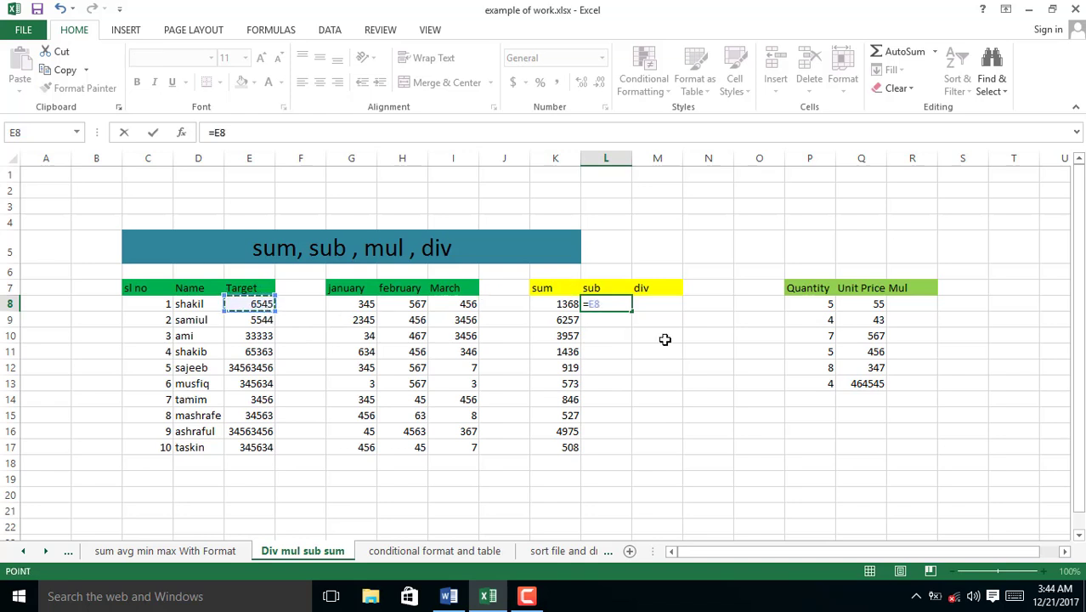
type("-")
left_click(540, 316)
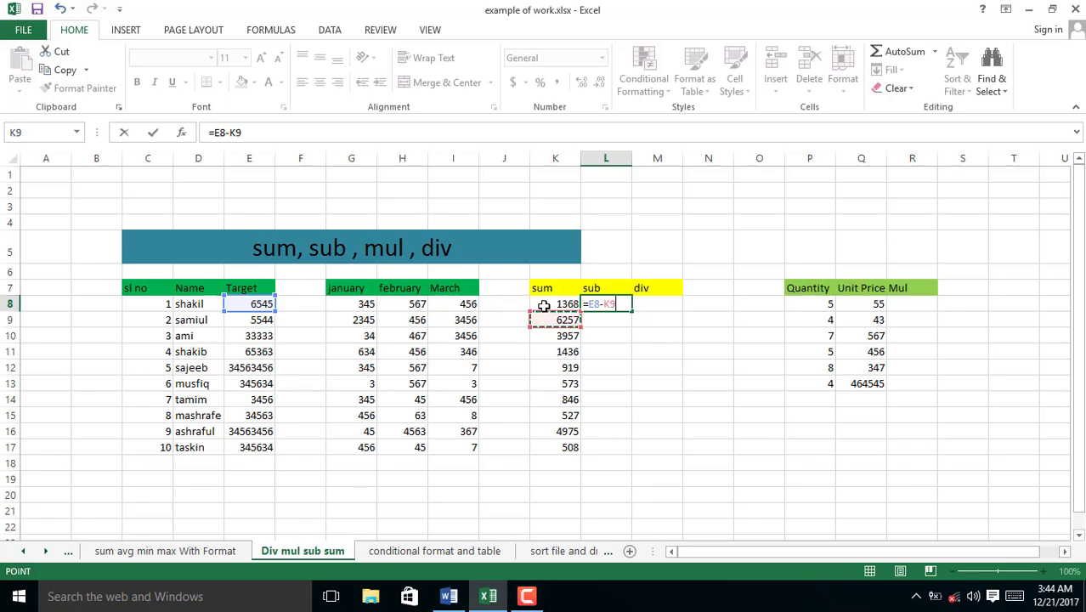
left_click(544, 306)
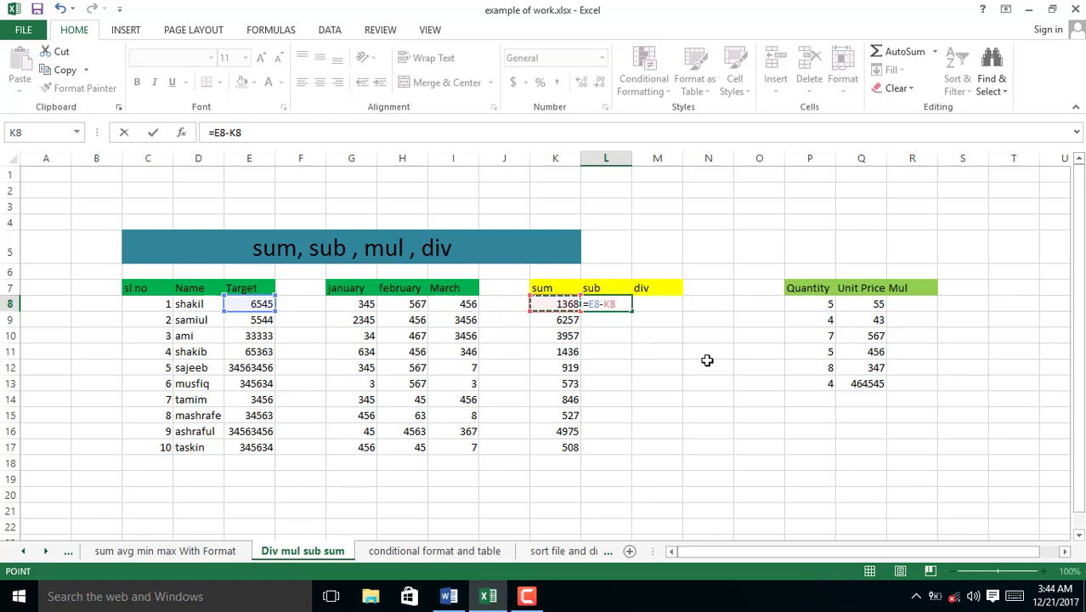
key("Return")
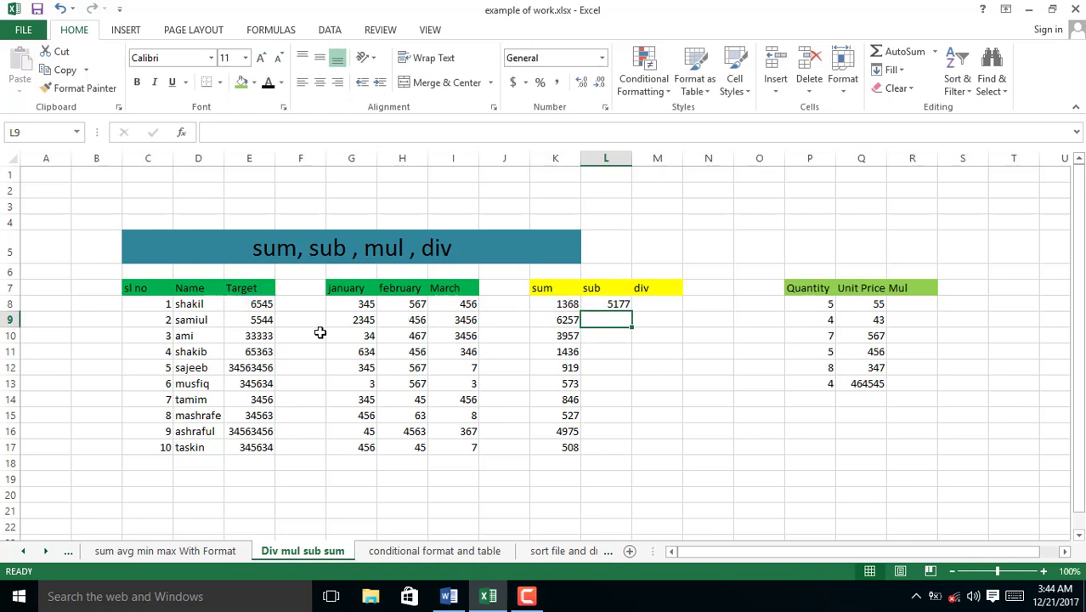
left_click(612, 307)
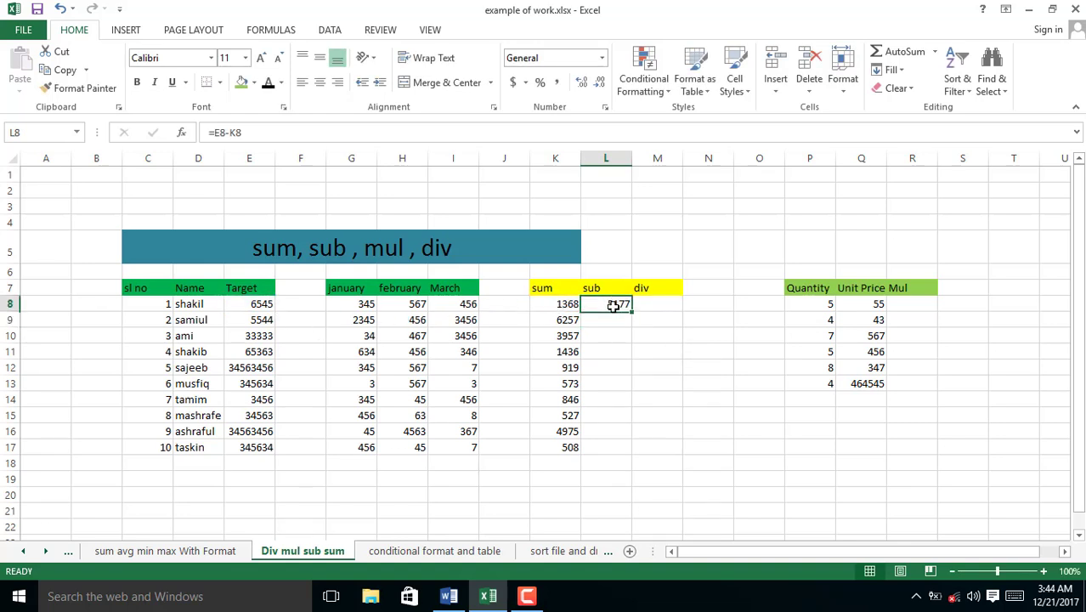
left_click_drag(630, 311, 626, 451)
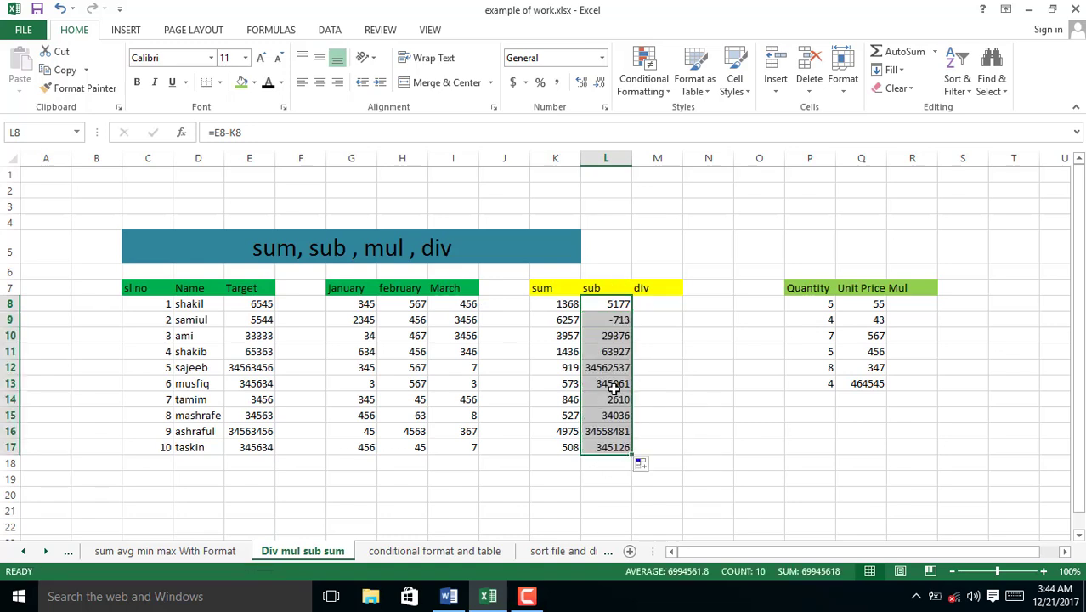
left_click(647, 302)
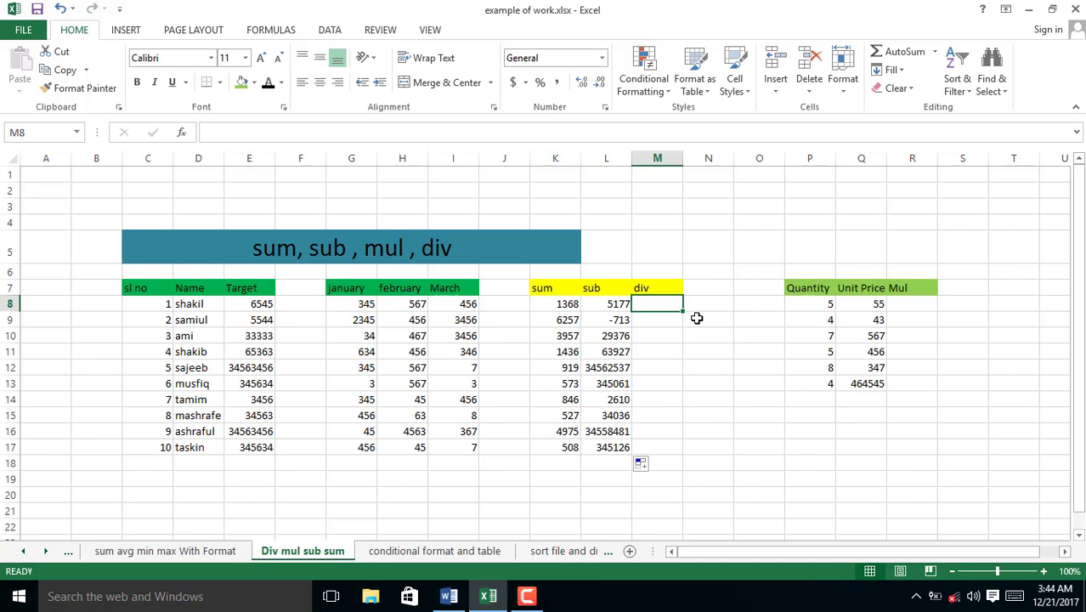
Step: Enter =E8/I8 in M8 and fill the division down to M17
type("=")
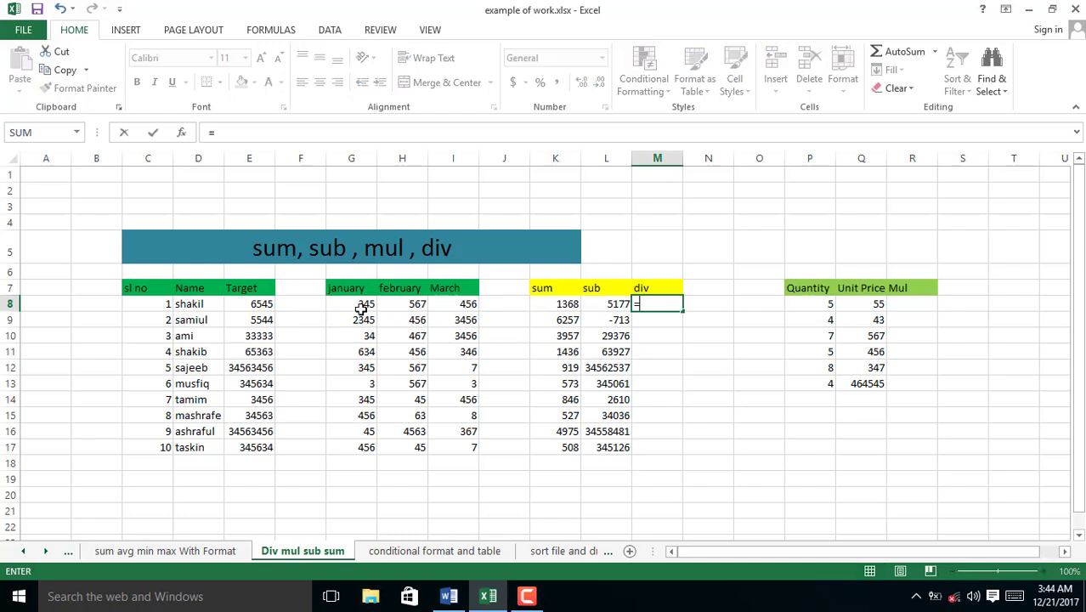
left_click(261, 307)
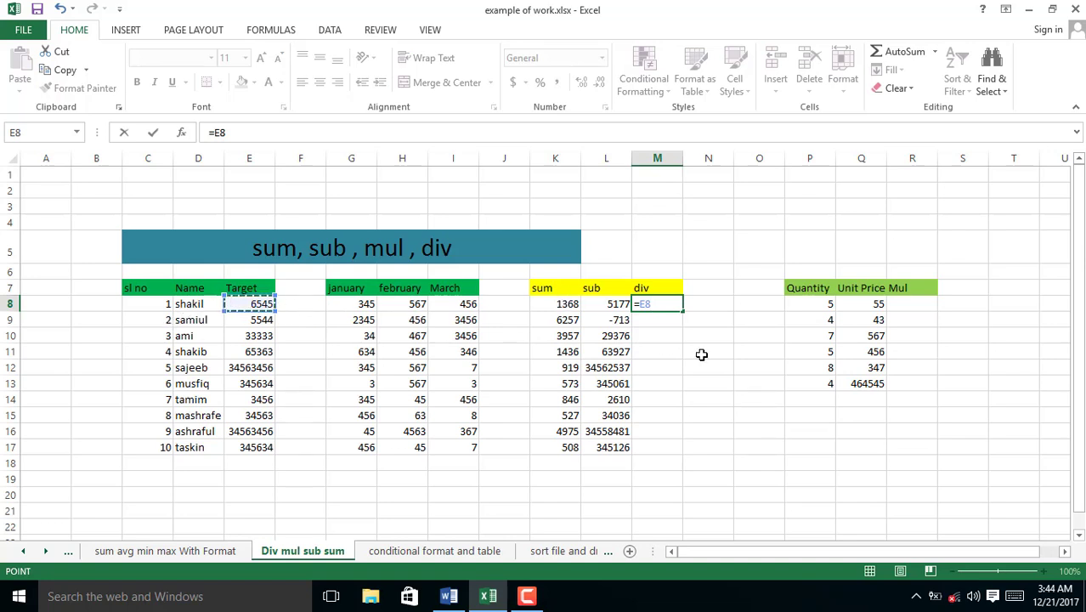
type("/")
left_click(463, 304)
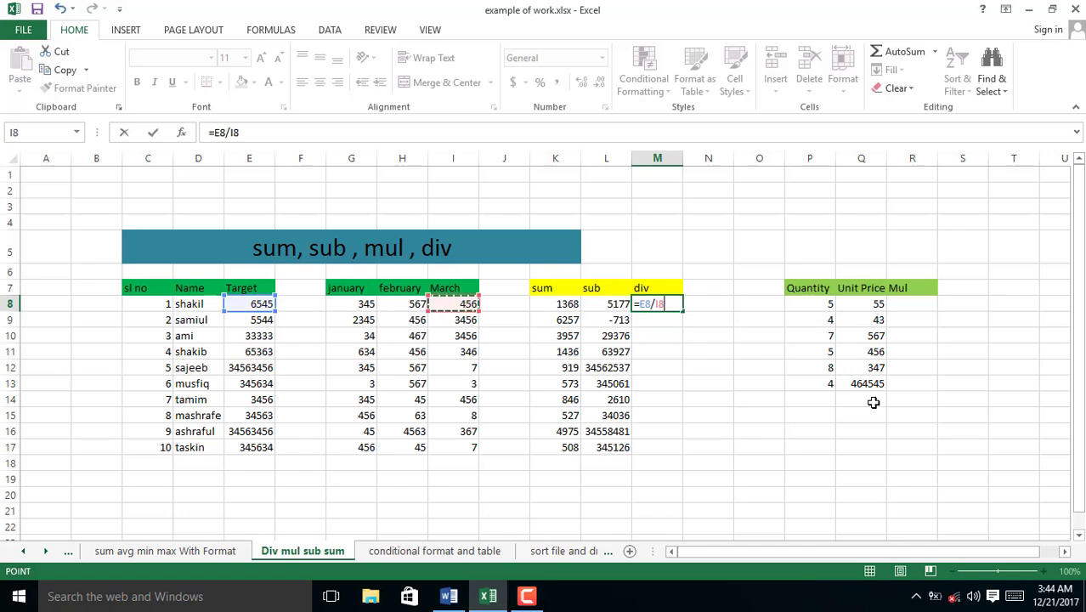
key("Return")
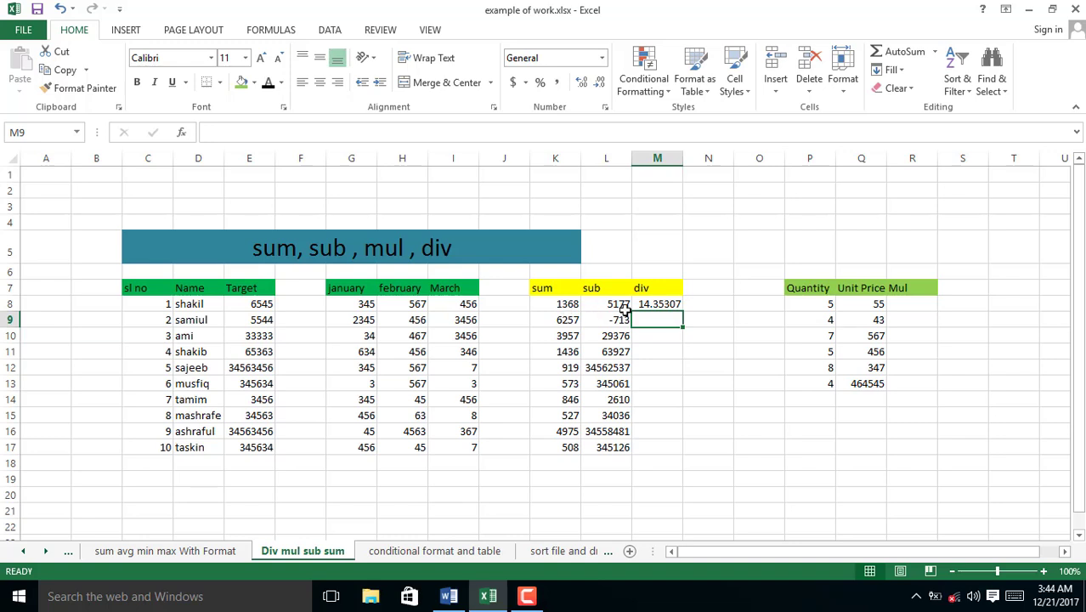
left_click(673, 307)
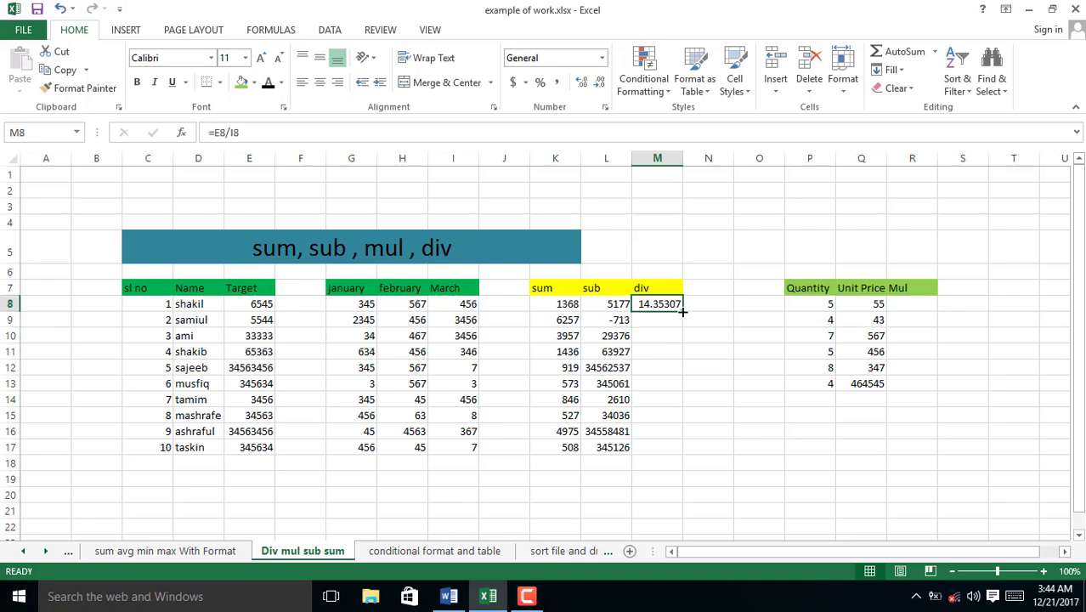
left_click_drag(682, 311, 685, 449)
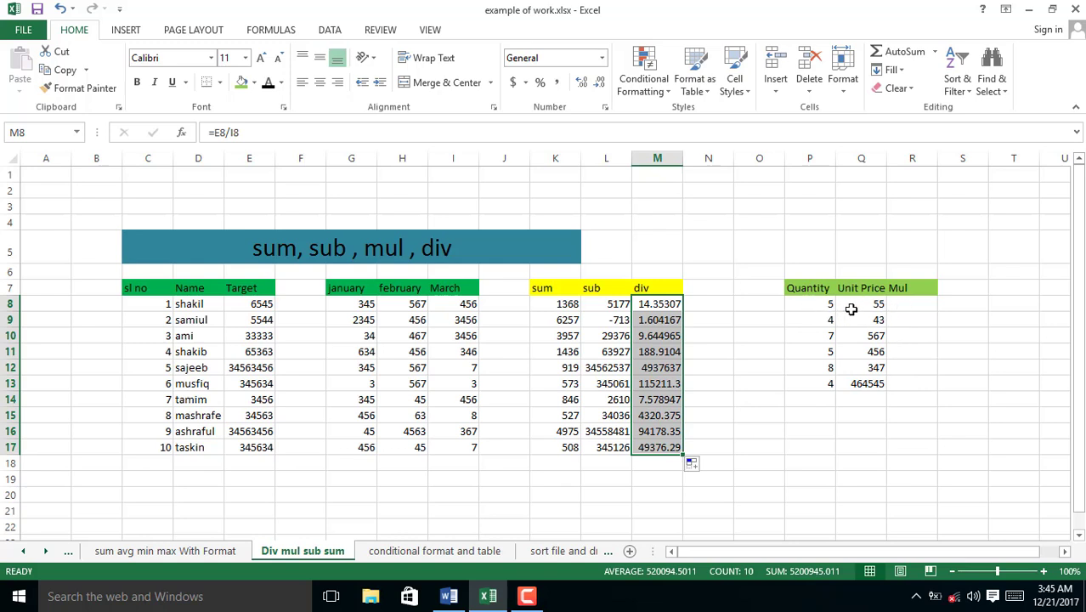
left_click(898, 305)
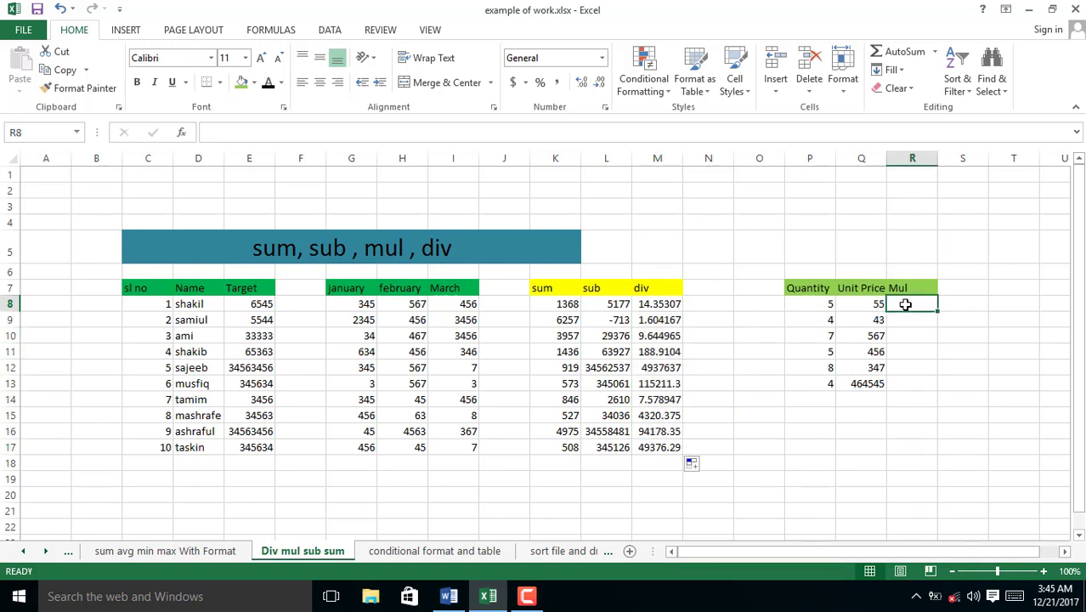
Step: Enter =P8*Q8 in R8 and fill the multiplication down to R13
type("=")
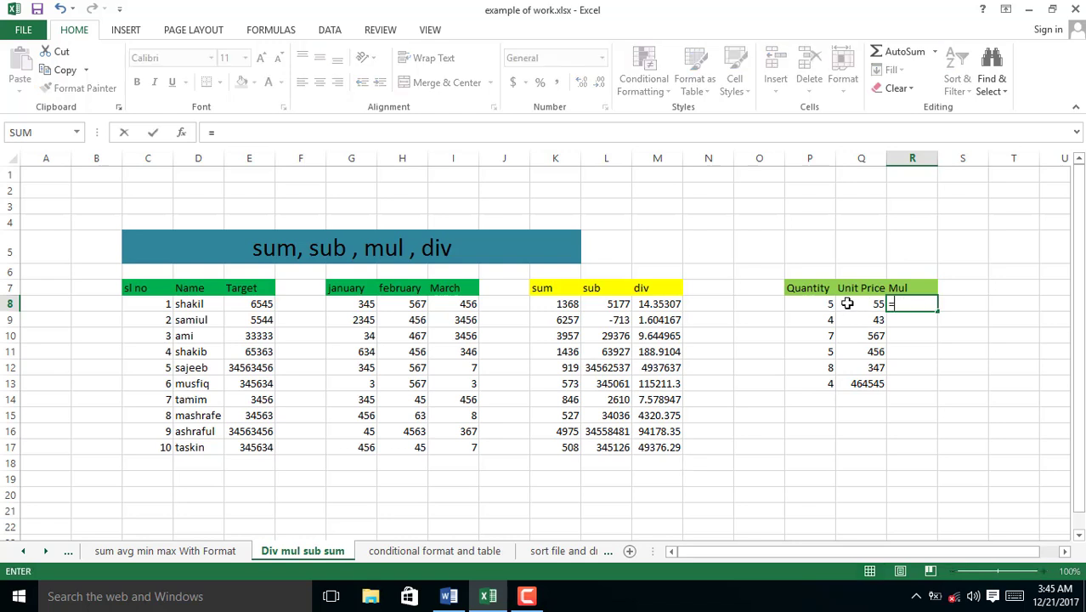
left_click(822, 303)
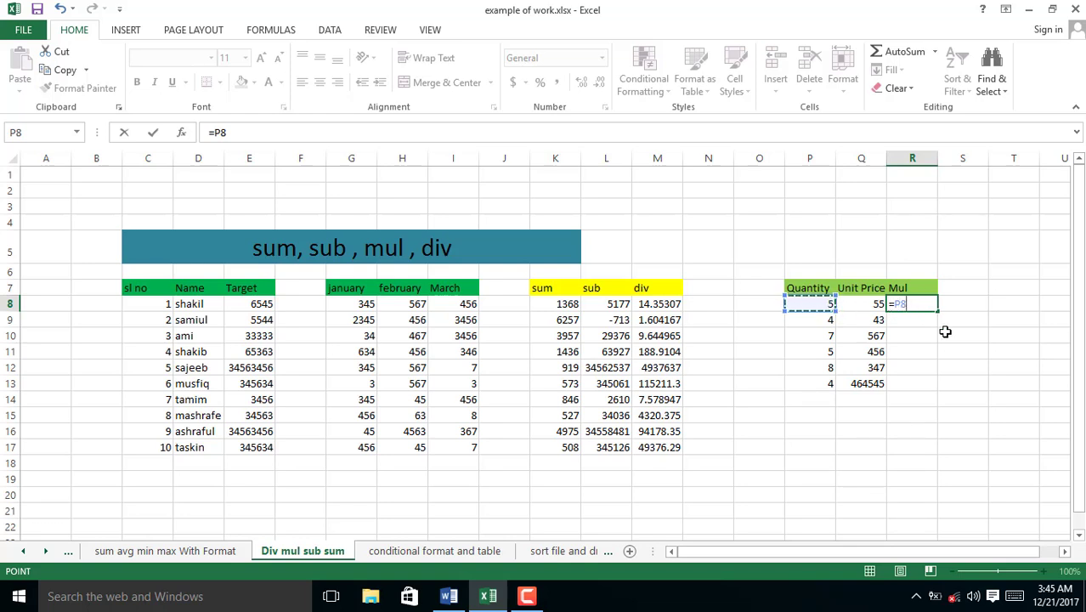
type("*")
left_click(863, 304)
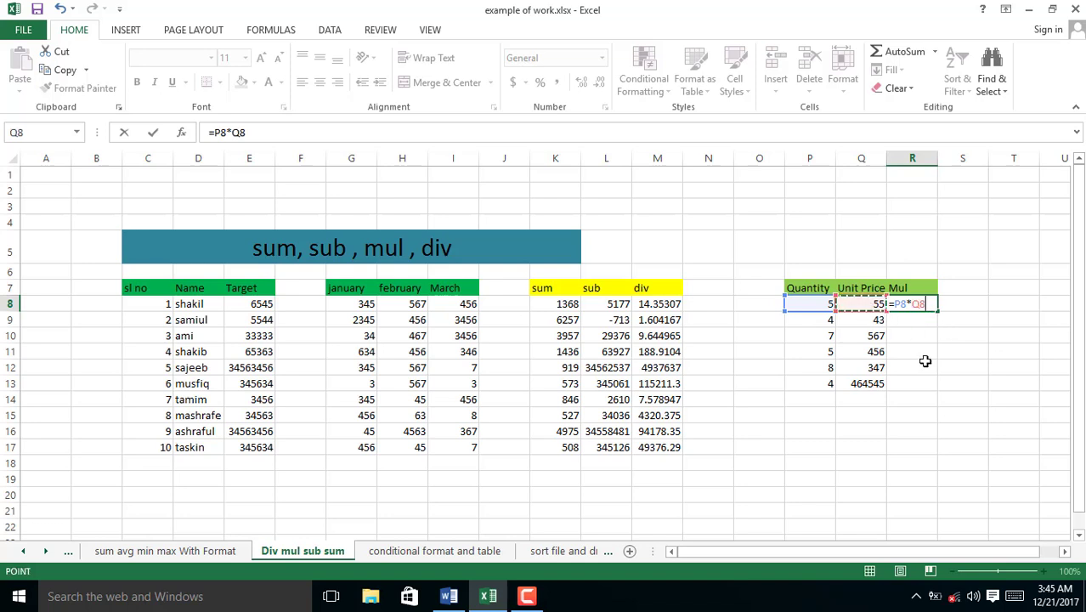
key("Return")
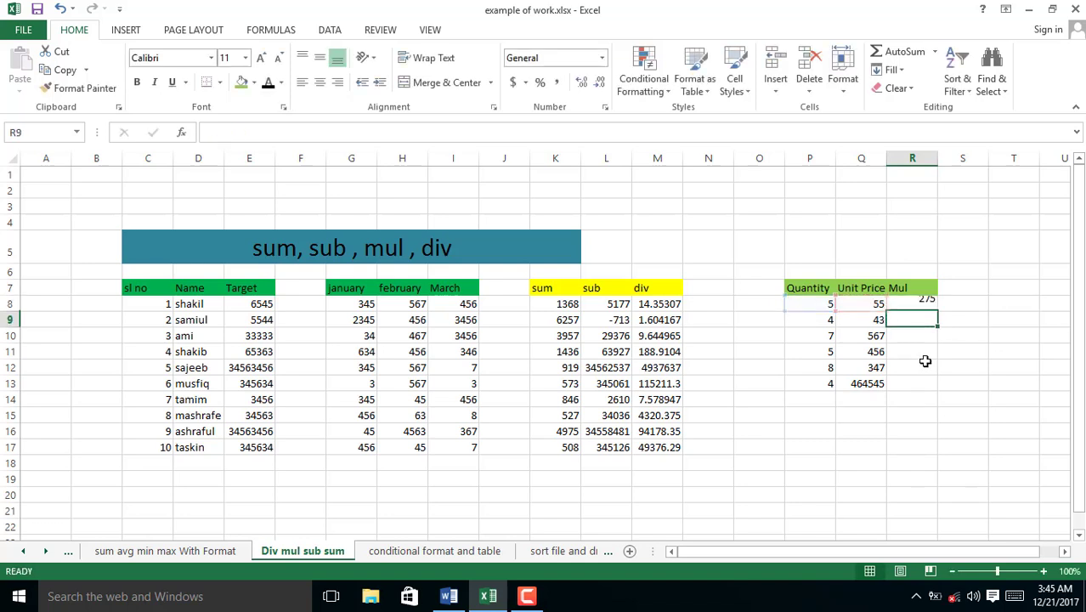
left_click(926, 305)
left_click_drag(938, 311, 932, 388)
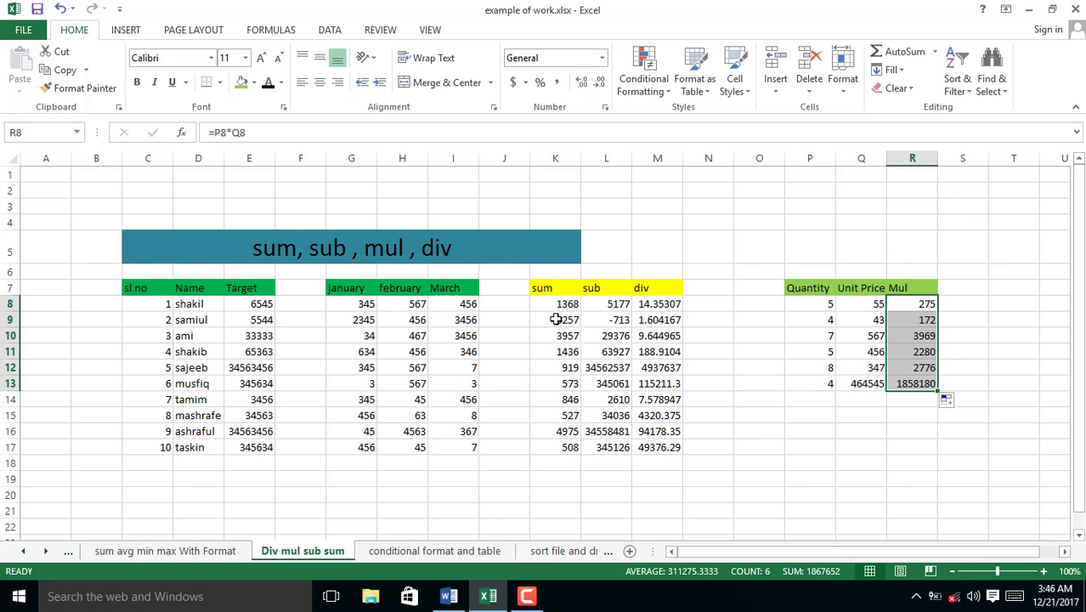
Step: Clear the contents of the sum cells K8:K17
left_click(602, 58)
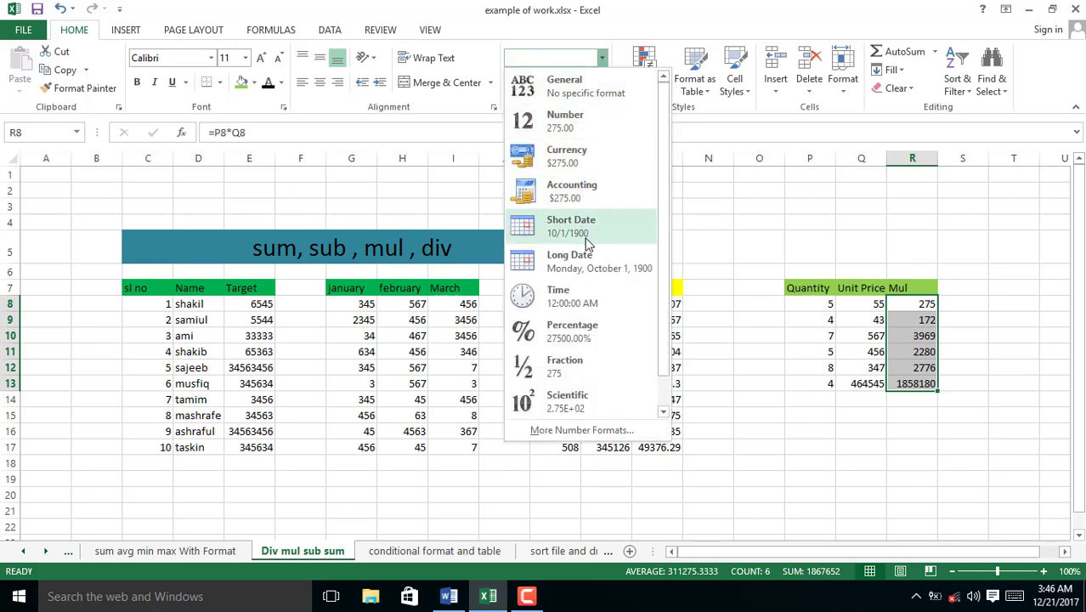
left_click(693, 247)
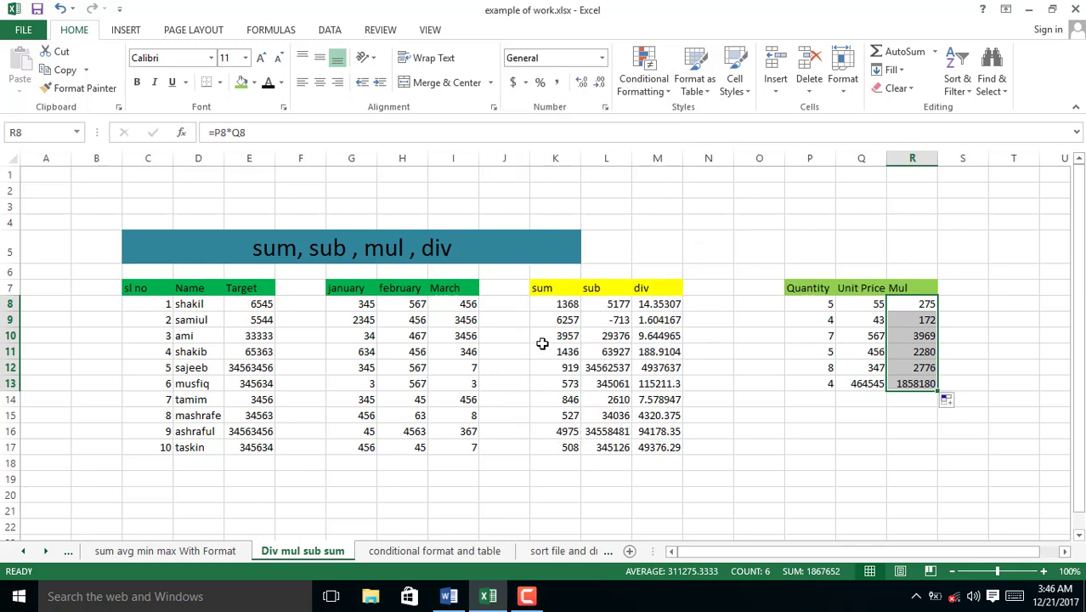
left_click(547, 307)
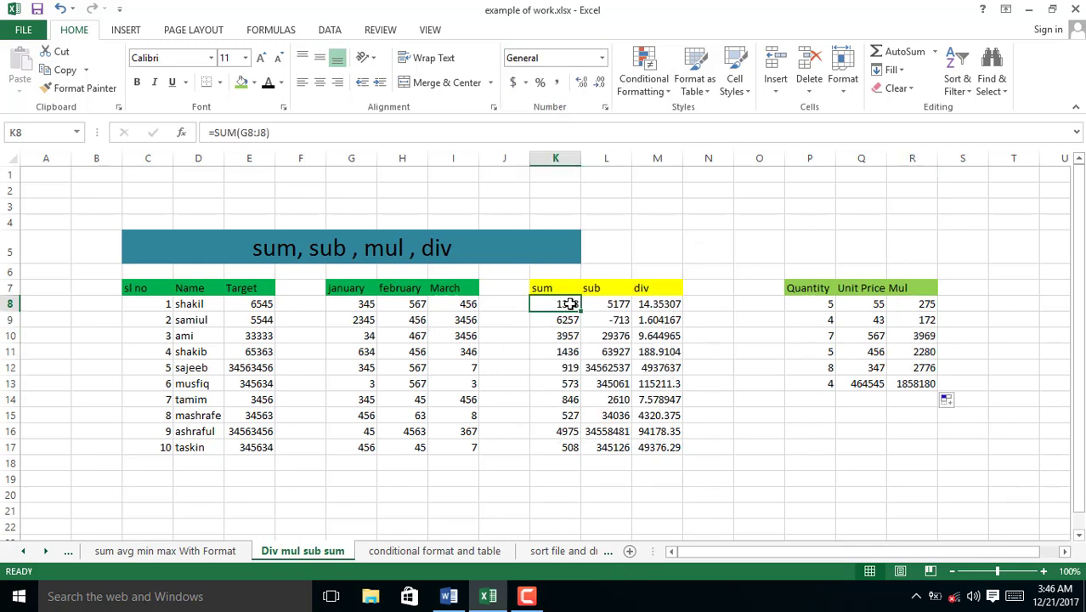
left_click_drag(570, 303, 568, 447)
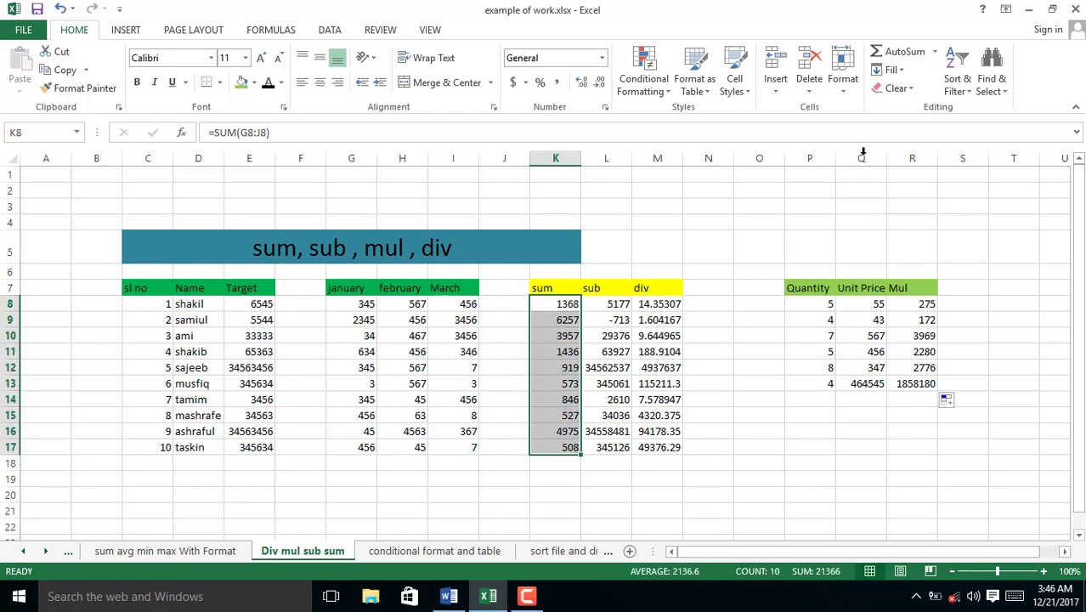
left_click(896, 88)
left_click(904, 107)
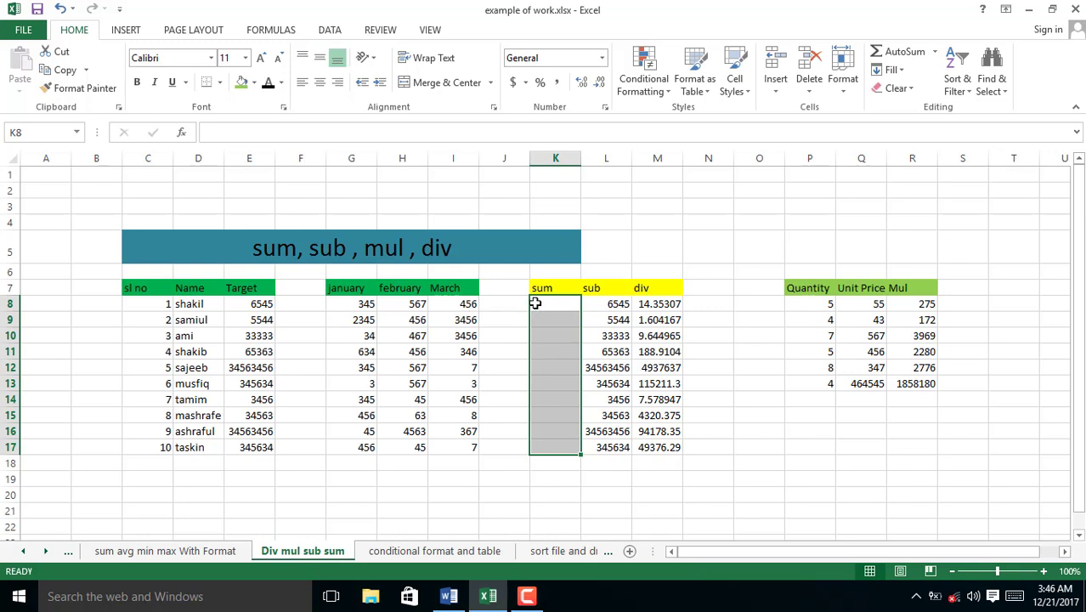
left_click(364, 305)
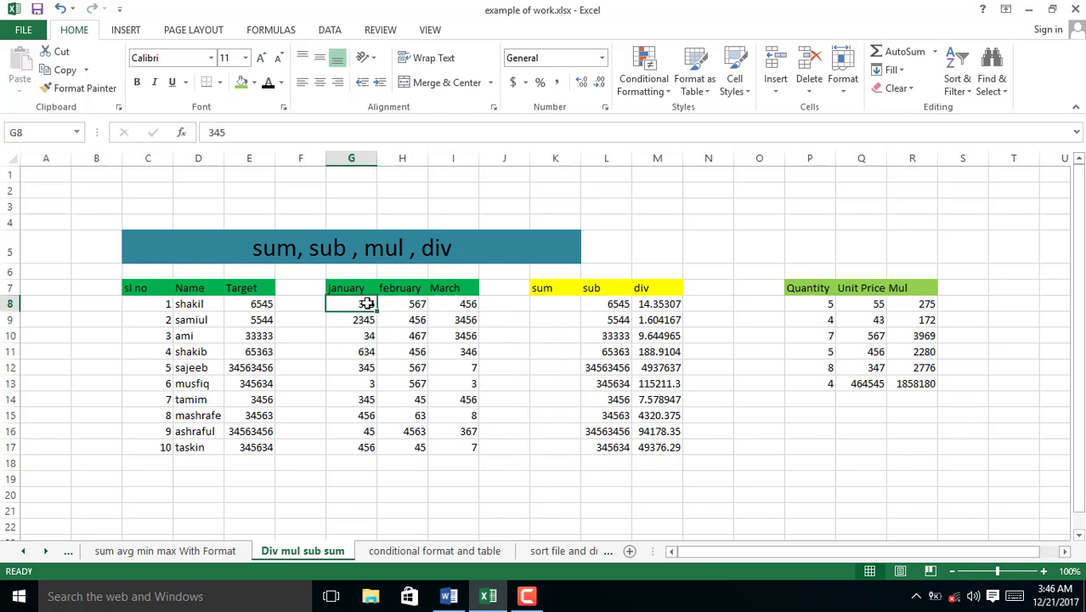
Step: Format the month values G8:I17 as Currency, after trying Number and Short Date
left_click_drag(370, 306, 473, 443)
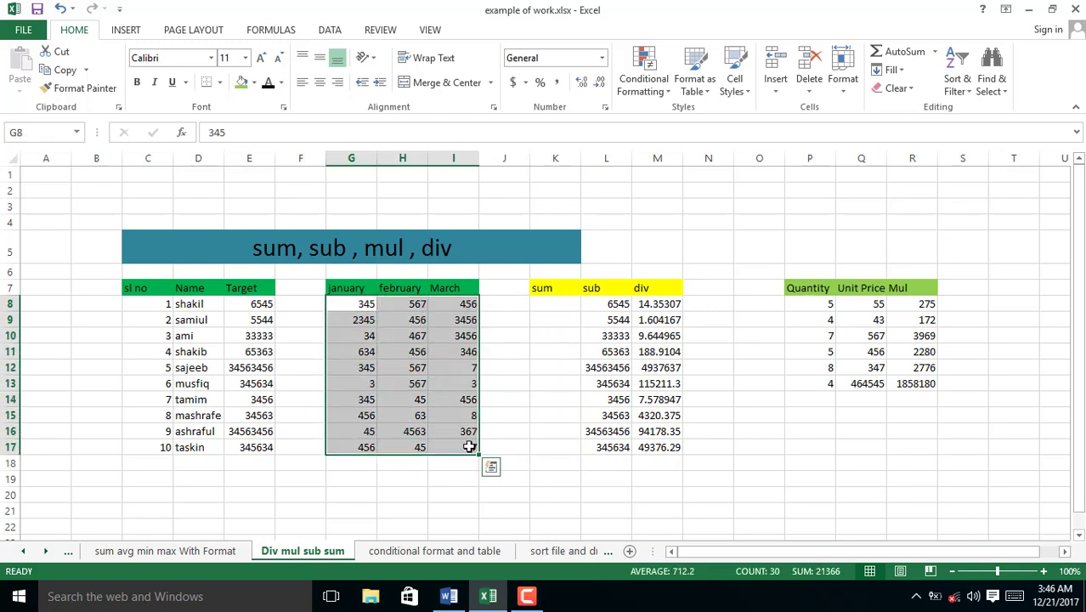
left_click(601, 58)
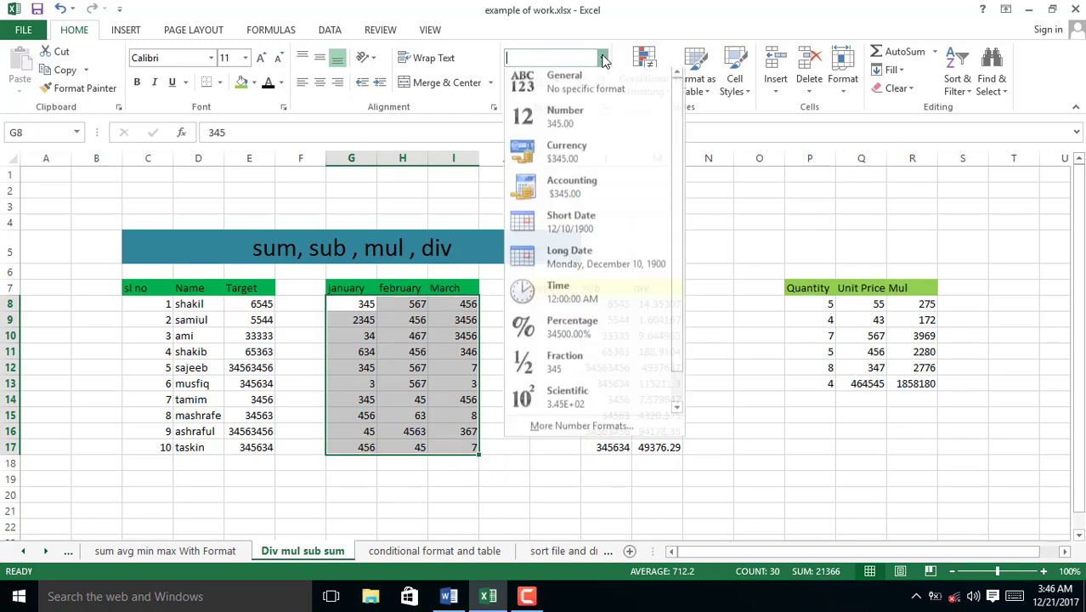
left_click(582, 123)
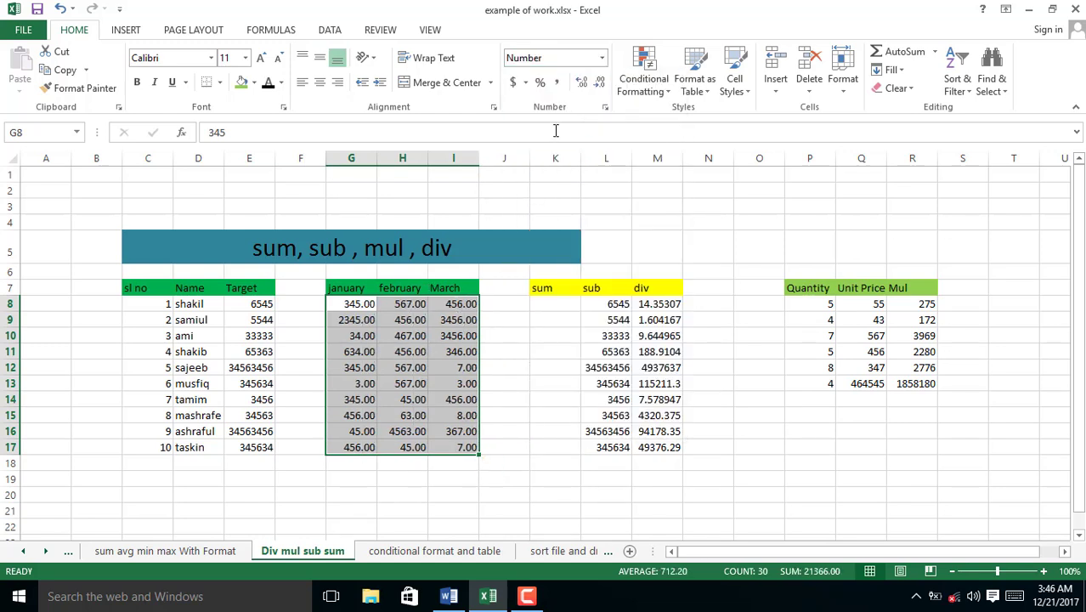
left_click(601, 58)
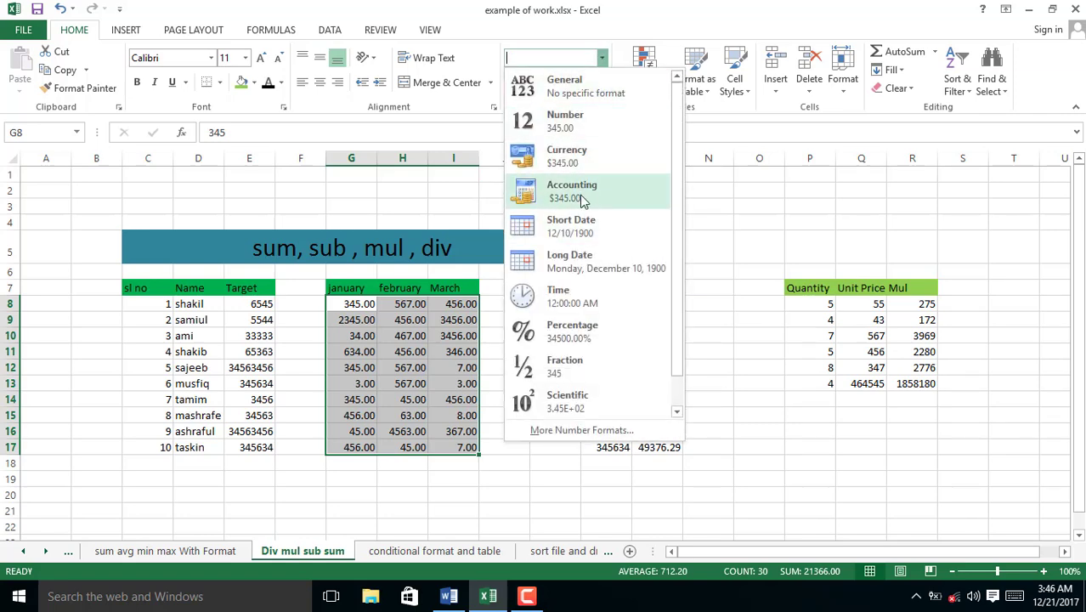
left_click(576, 157)
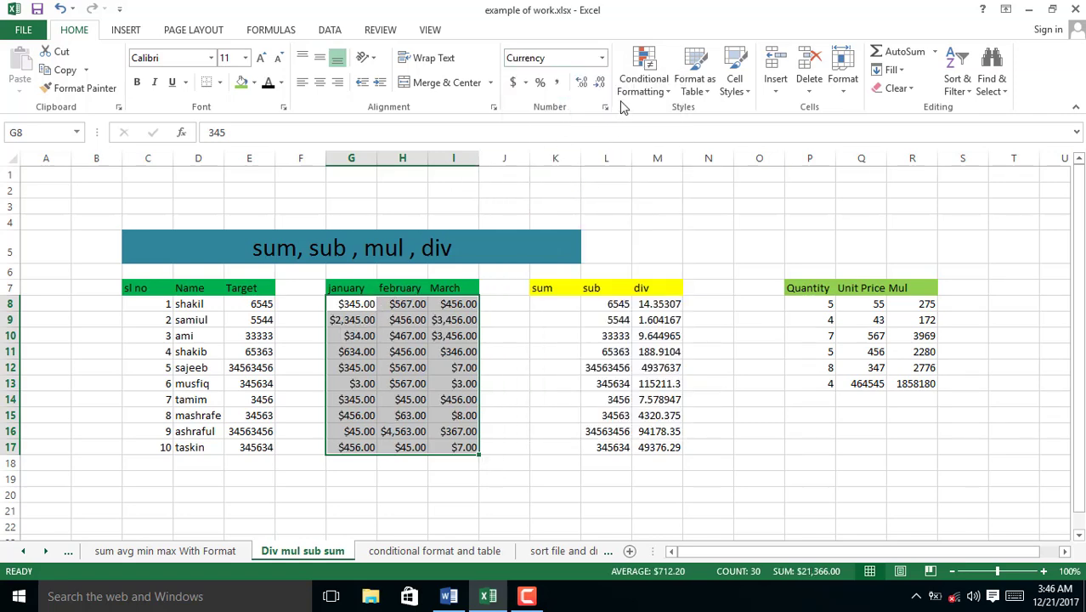
left_click(602, 58)
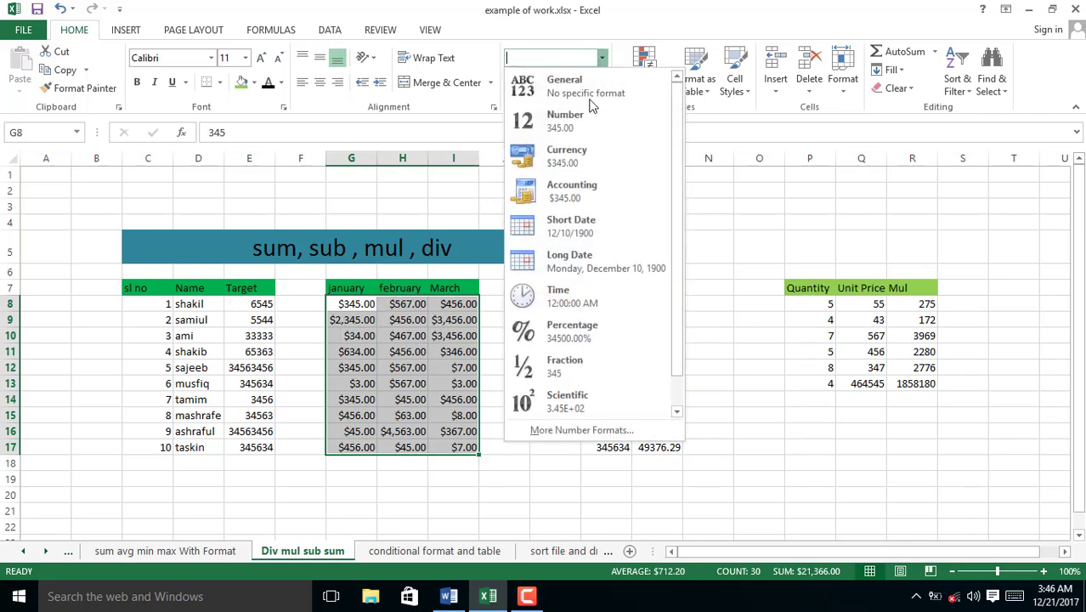
left_click(561, 234)
left_click(602, 58)
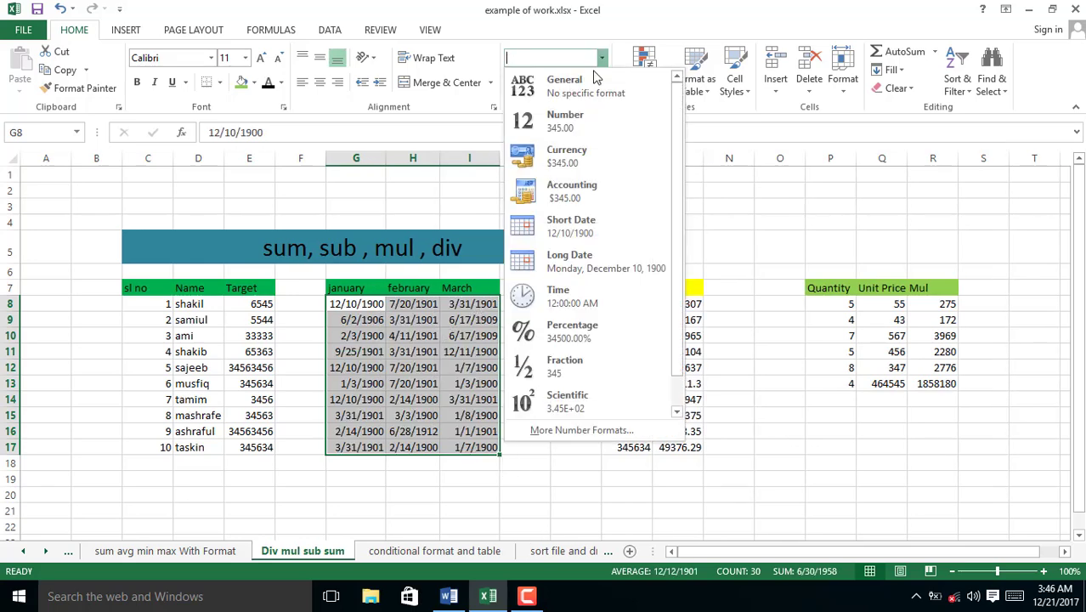
left_click(568, 157)
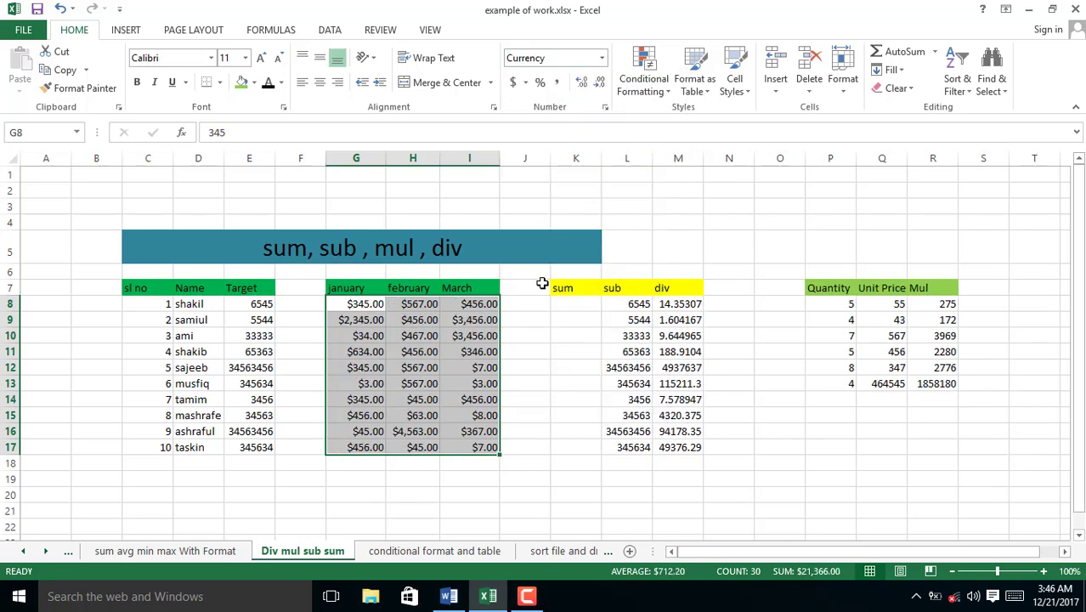
Step: Enter =SUM(G8:I8) in K8 so it shows $1,368.00
left_click(567, 303)
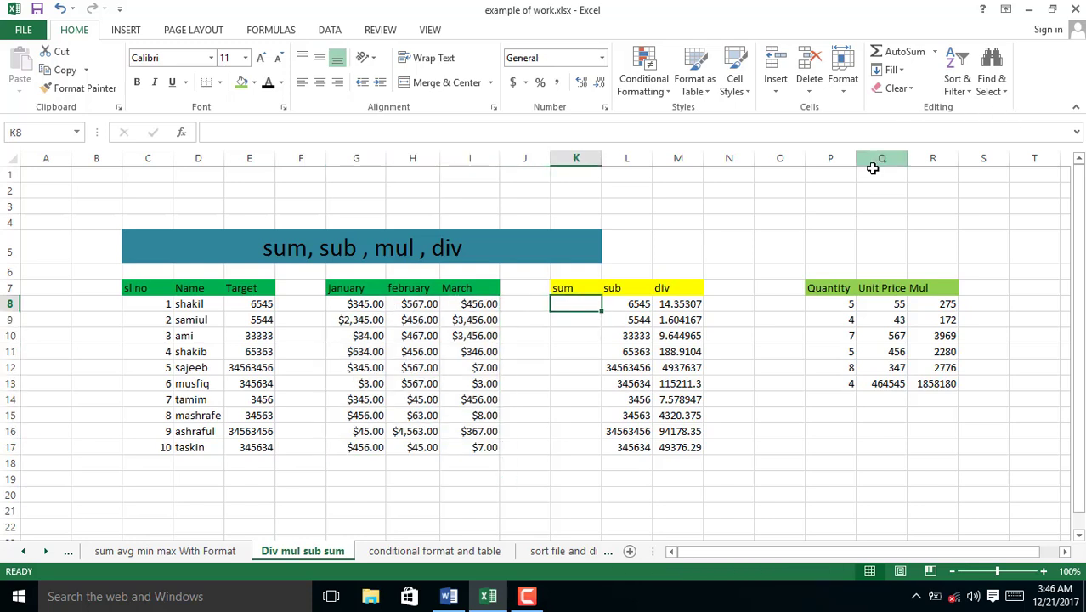
left_click(903, 51)
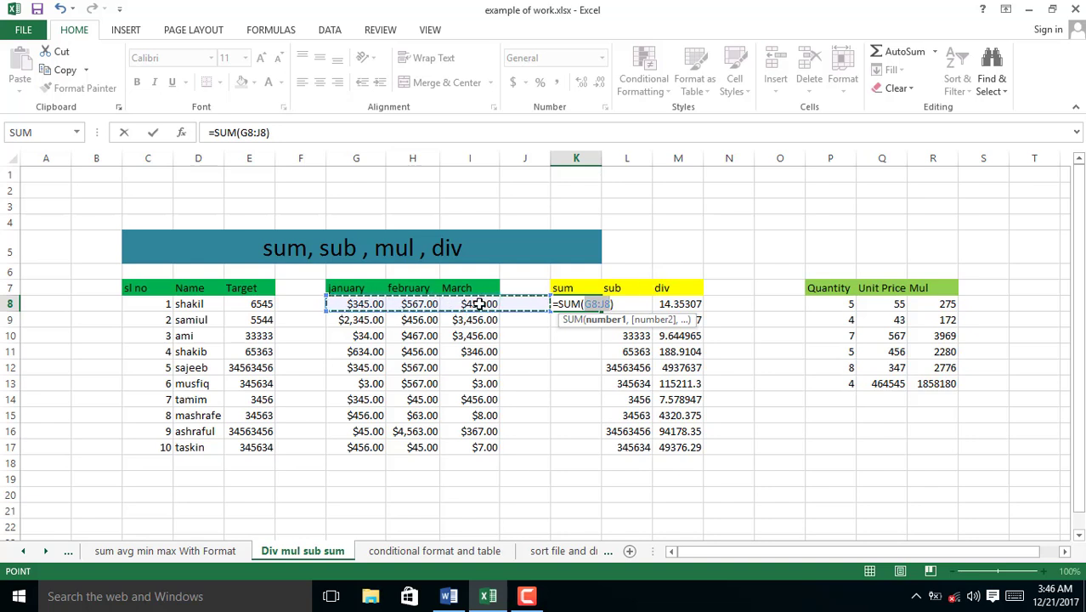
left_click_drag(463, 304, 384, 307)
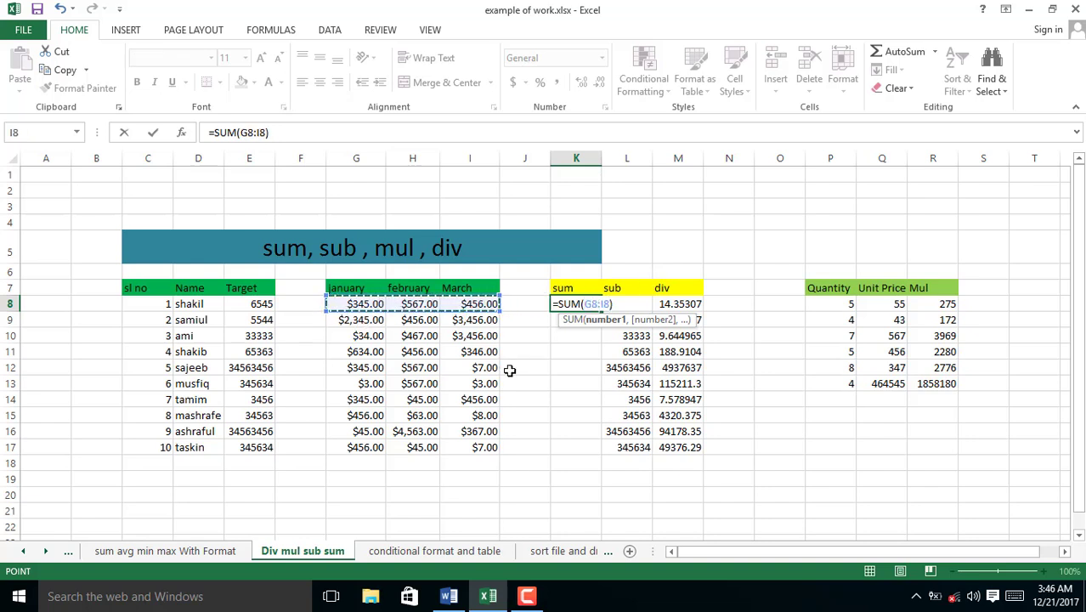
key("Return")
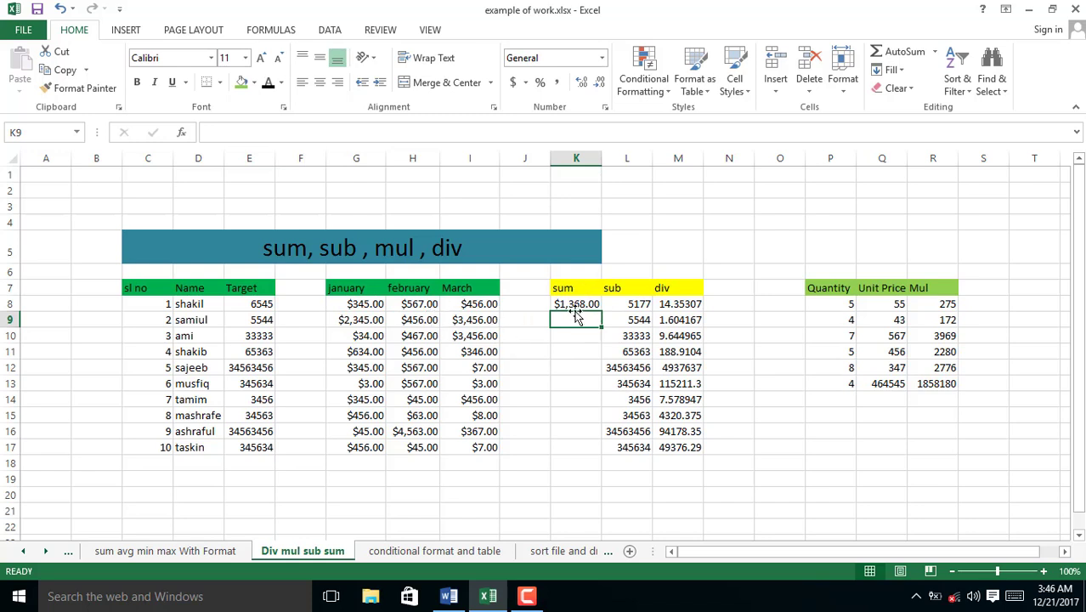
left_click(661, 222)
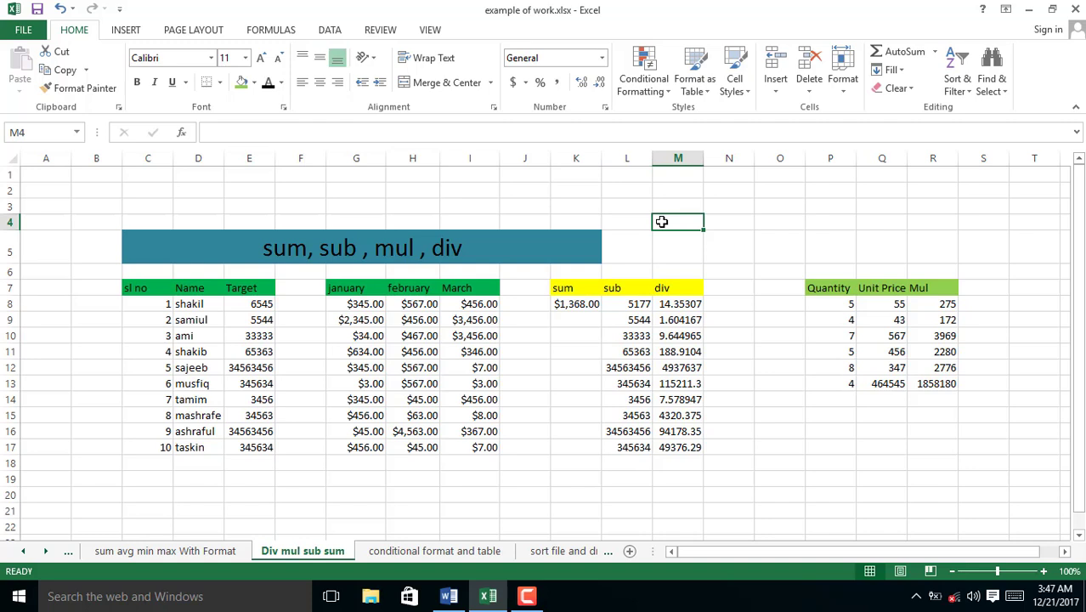
Step: Enter =TODAY() in M4 and =NOW() in M5
type("=toda")
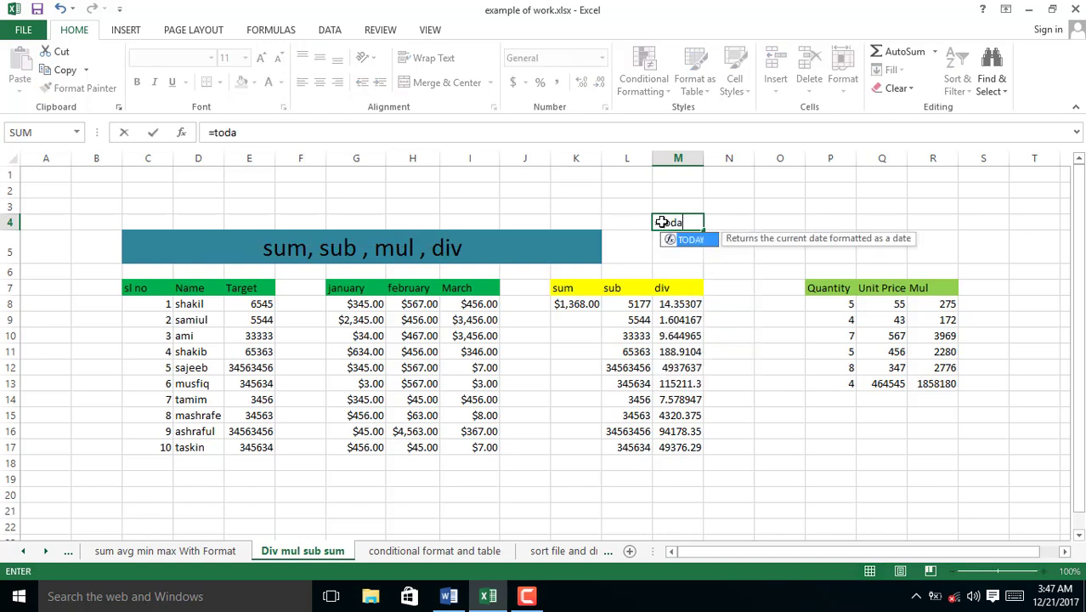
type("y()")
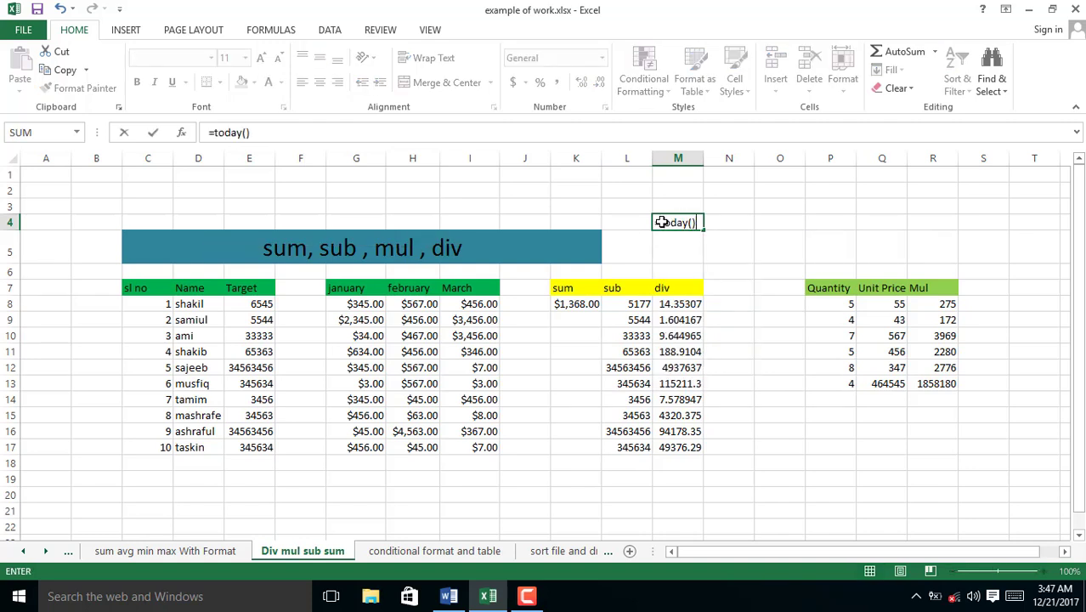
key("Return")
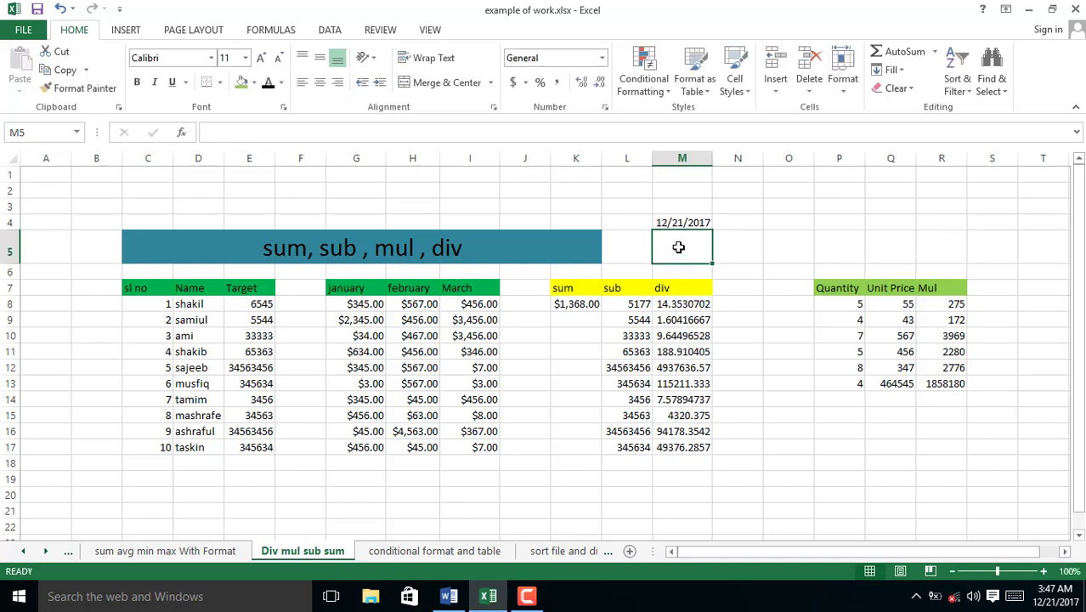
type("N")
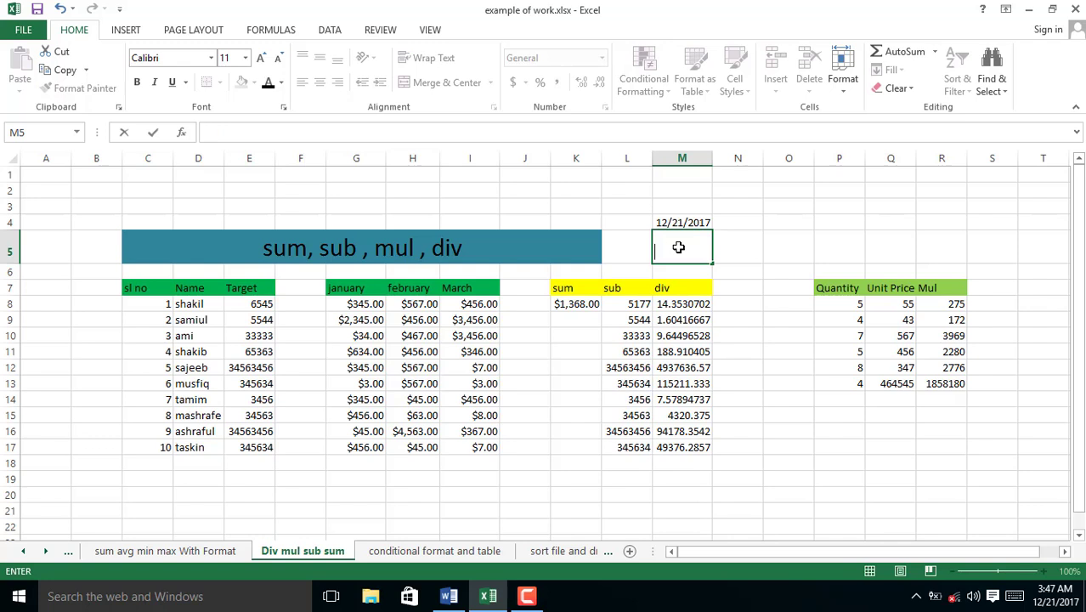
type("=Now")
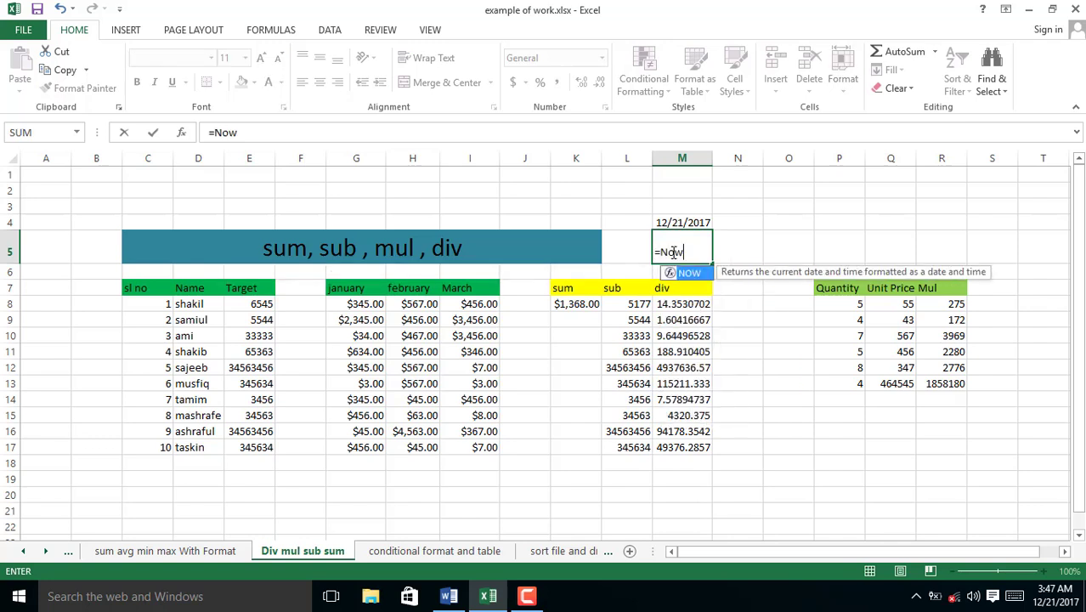
type("()")
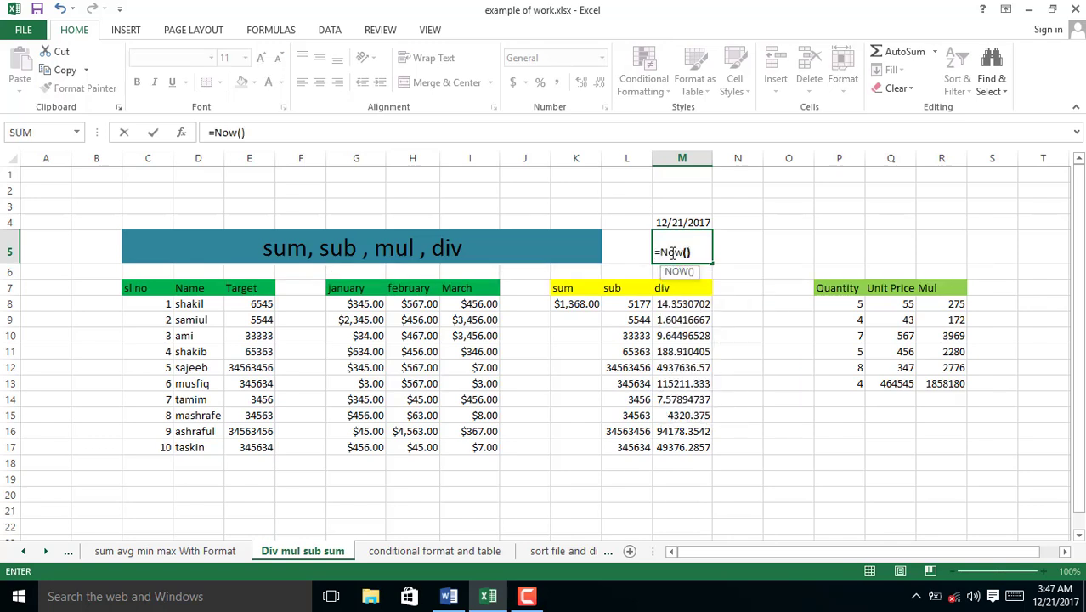
key("Return")
left_click(695, 243)
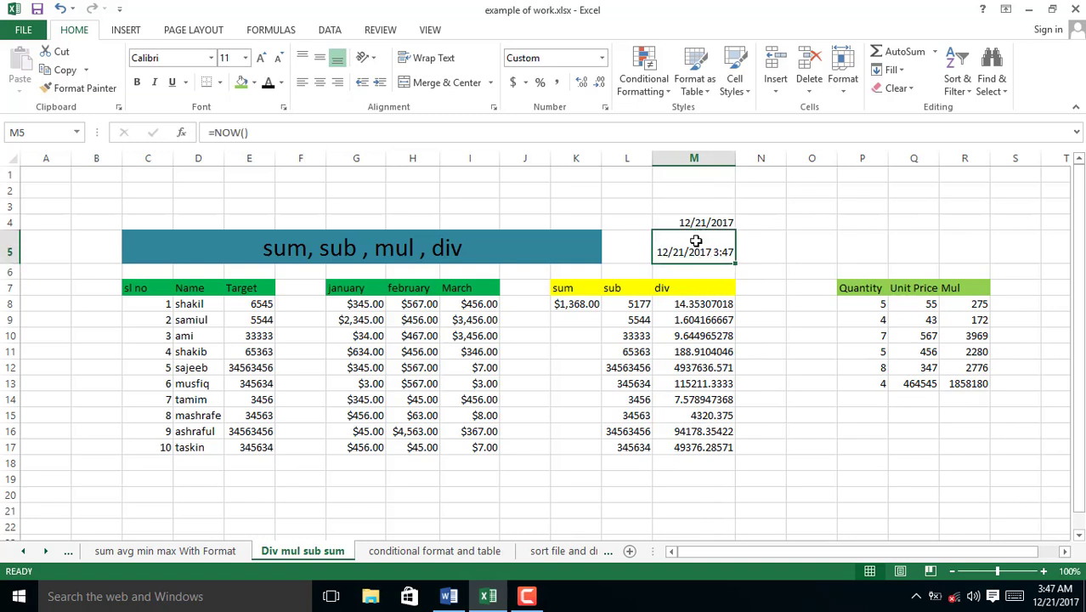
Step: On the 'conditional format and table' sheet, apply a Green-Yellow-Red colour scale to D3:I13
left_click(391, 553)
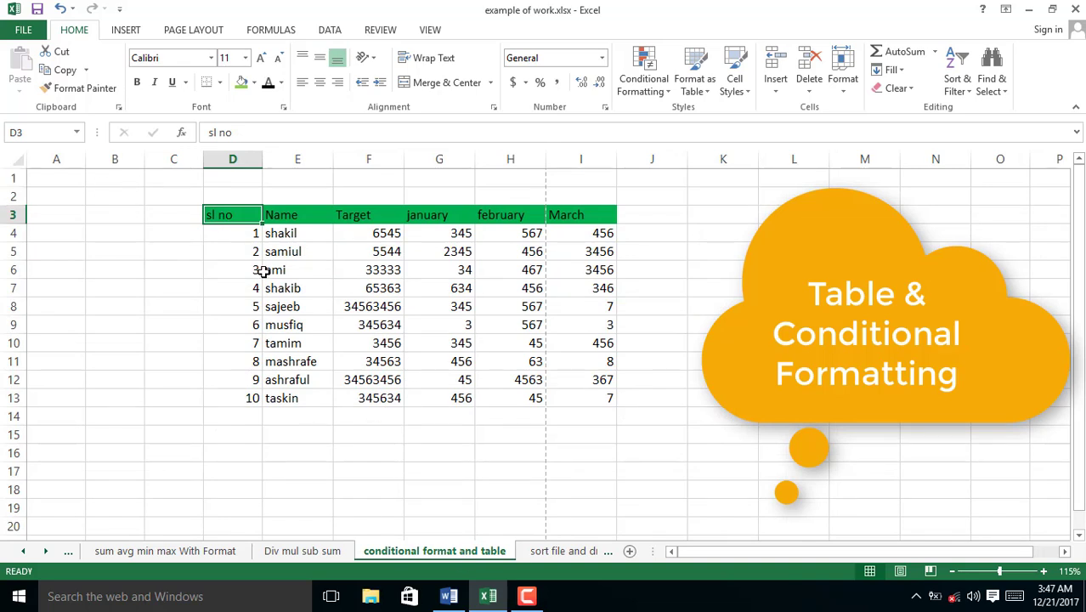
left_click_drag(241, 215, 601, 396)
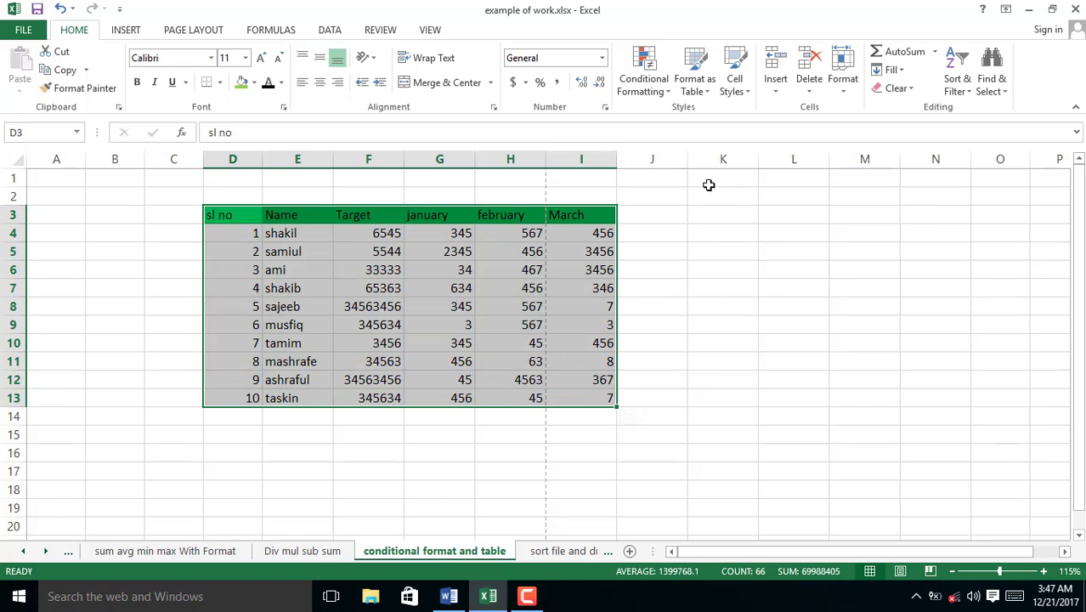
left_click(668, 94)
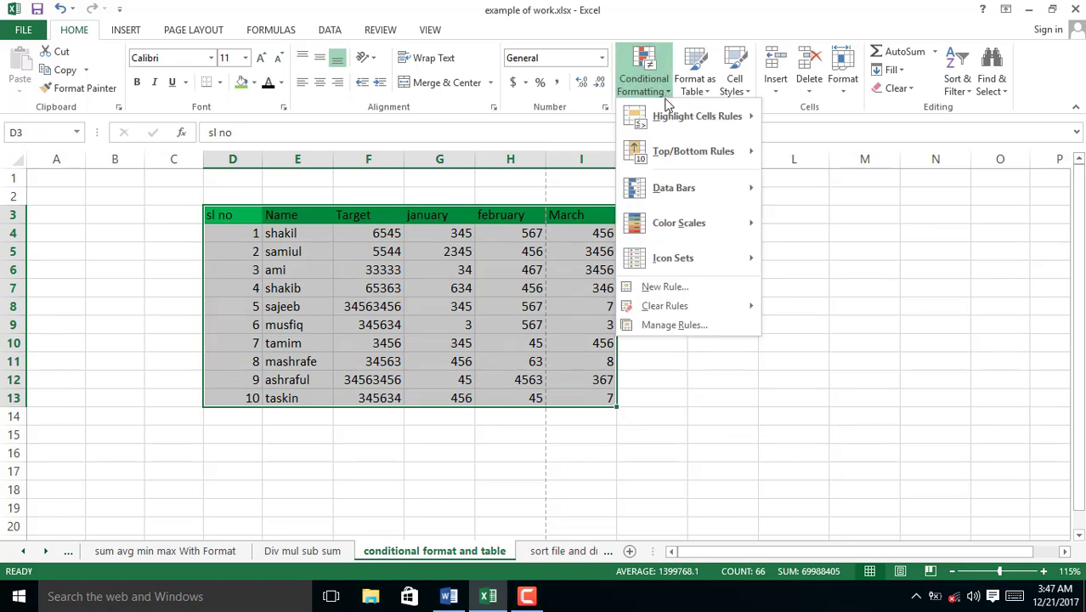
mouse_move(668, 132)
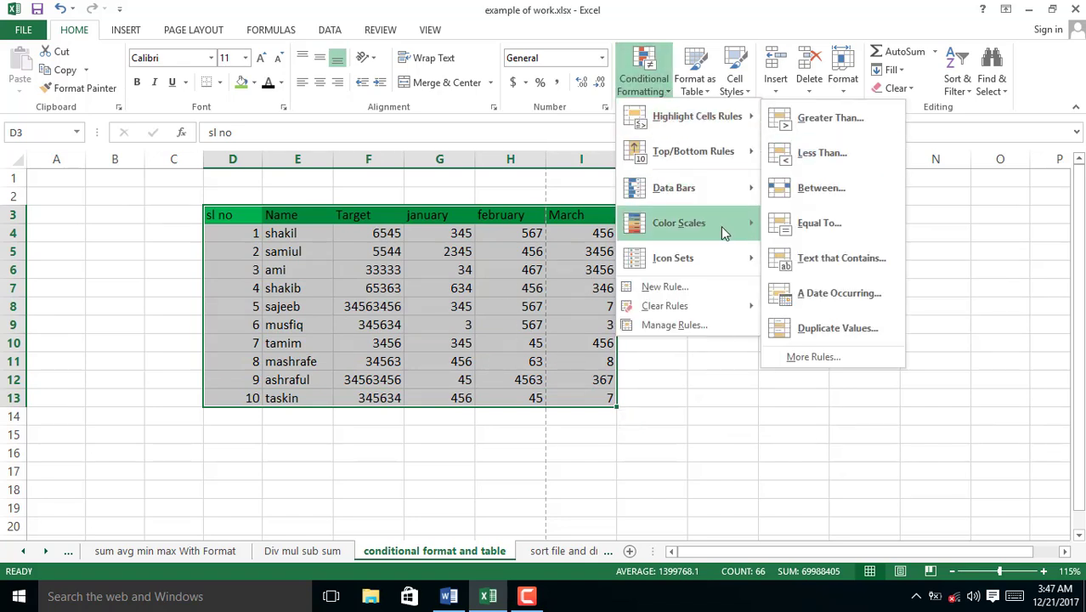
mouse_move(721, 187)
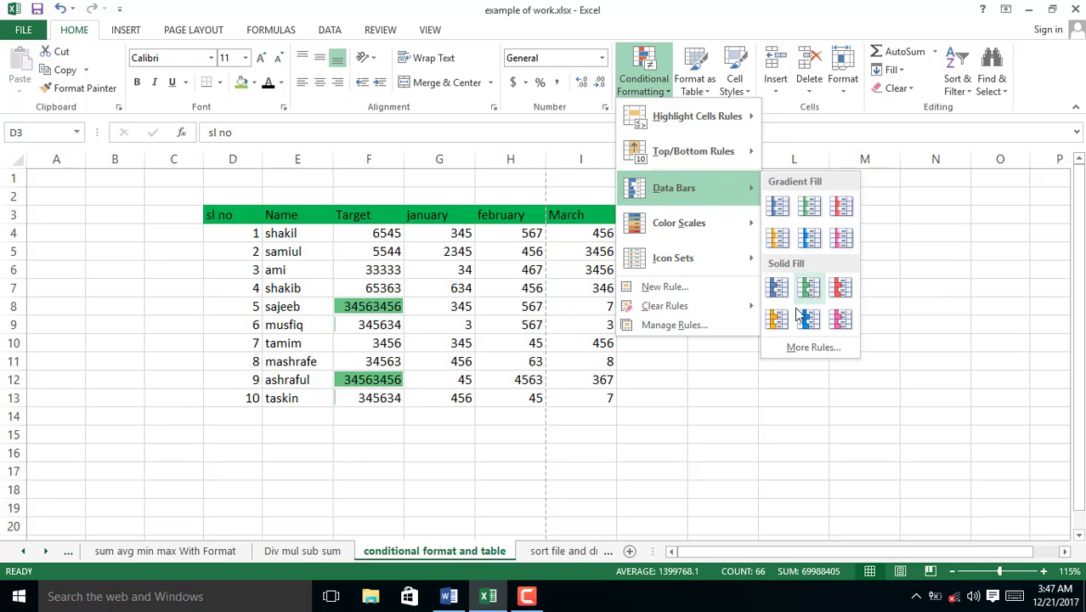
mouse_move(705, 222)
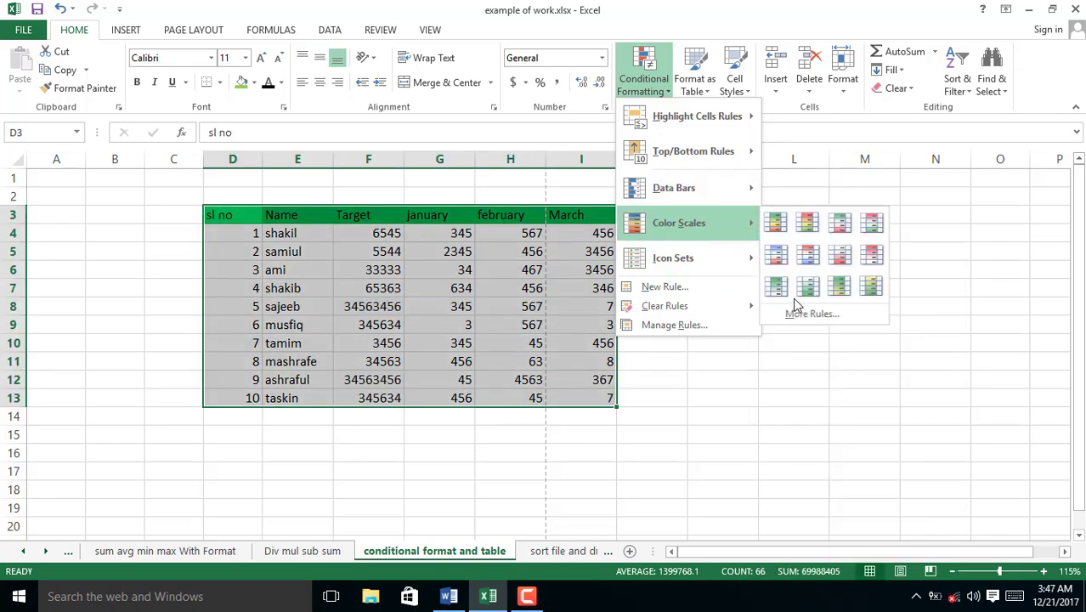
left_click(775, 225)
Step: Browse Conditional Formatting again without applying data bars, then undo the colour scale
left_click(523, 380)
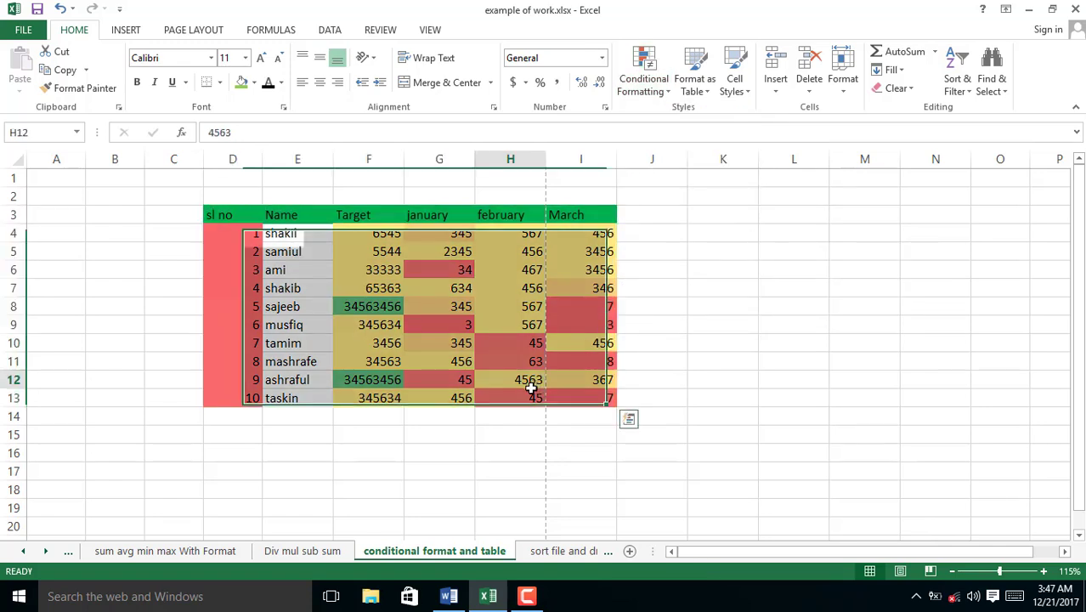
left_click(223, 200)
left_click_drag(229, 214, 574, 396)
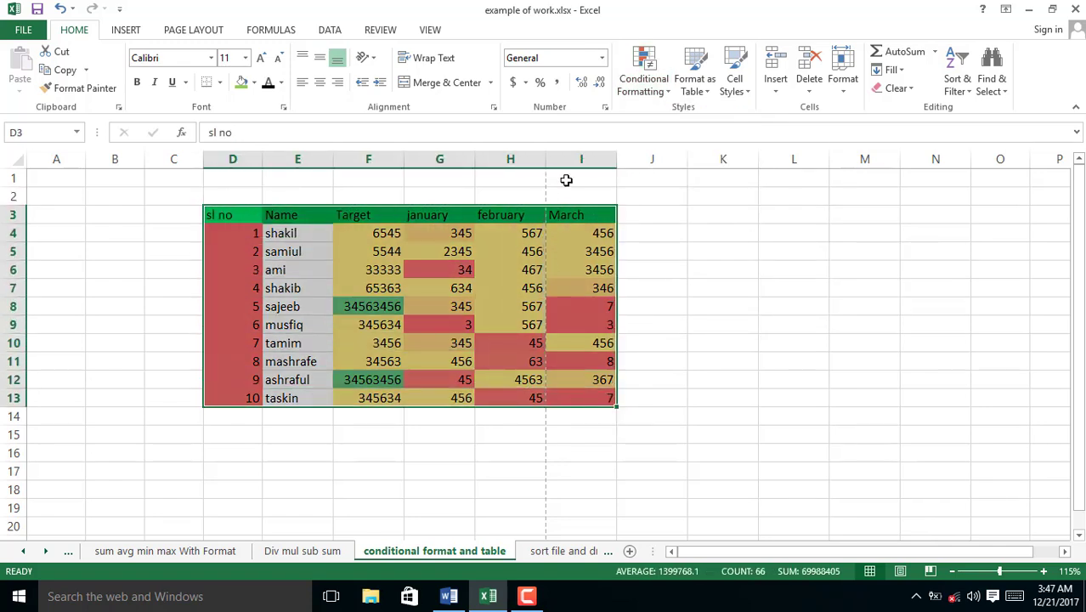
left_click(653, 85)
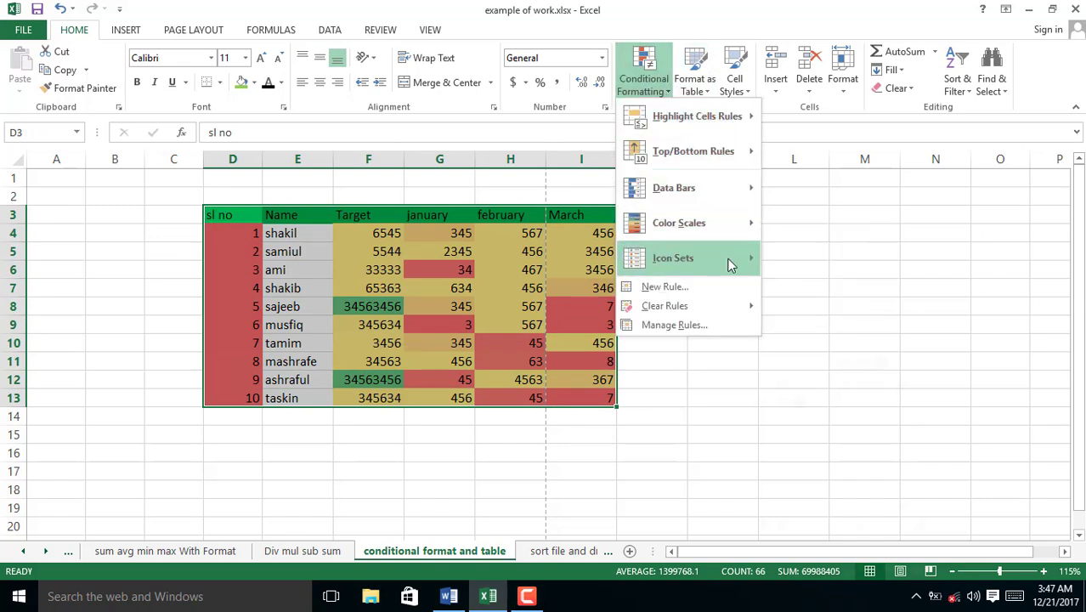
mouse_move(729, 260)
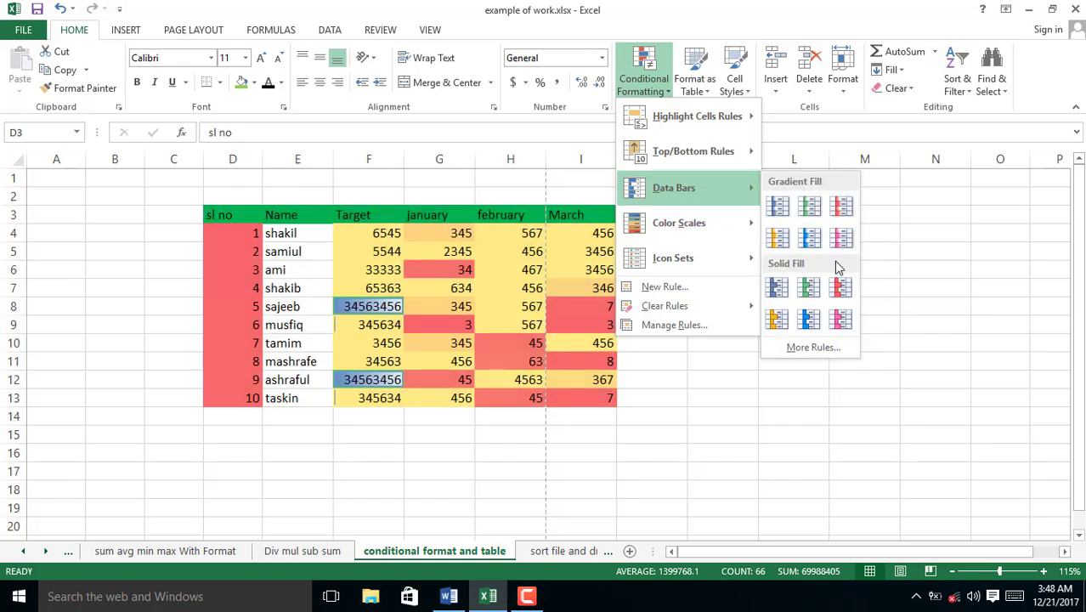
key("Escape")
left_click(450, 400)
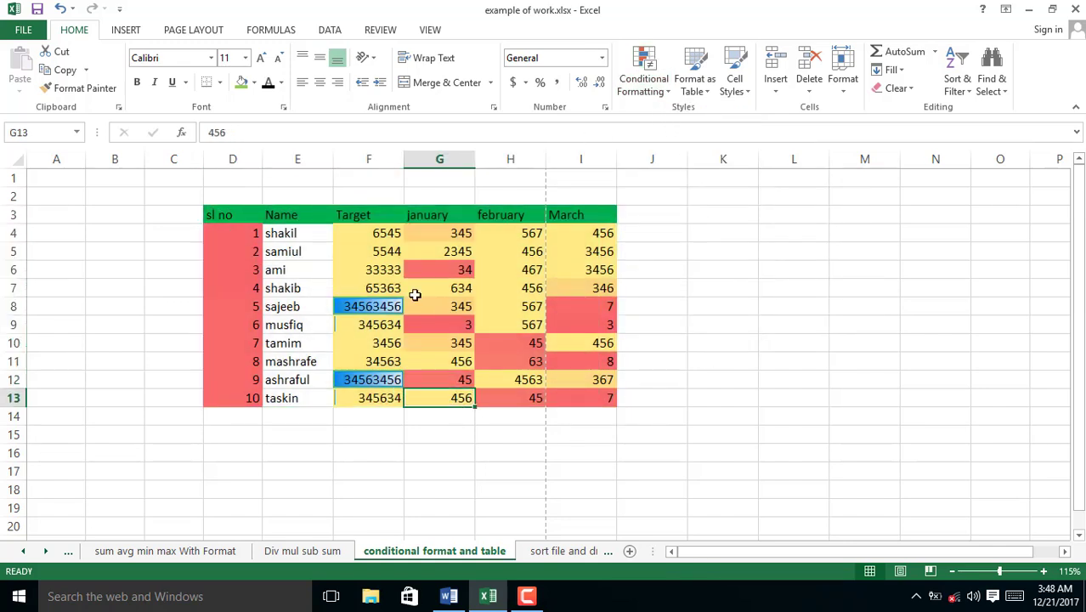
key("ctrl+z")
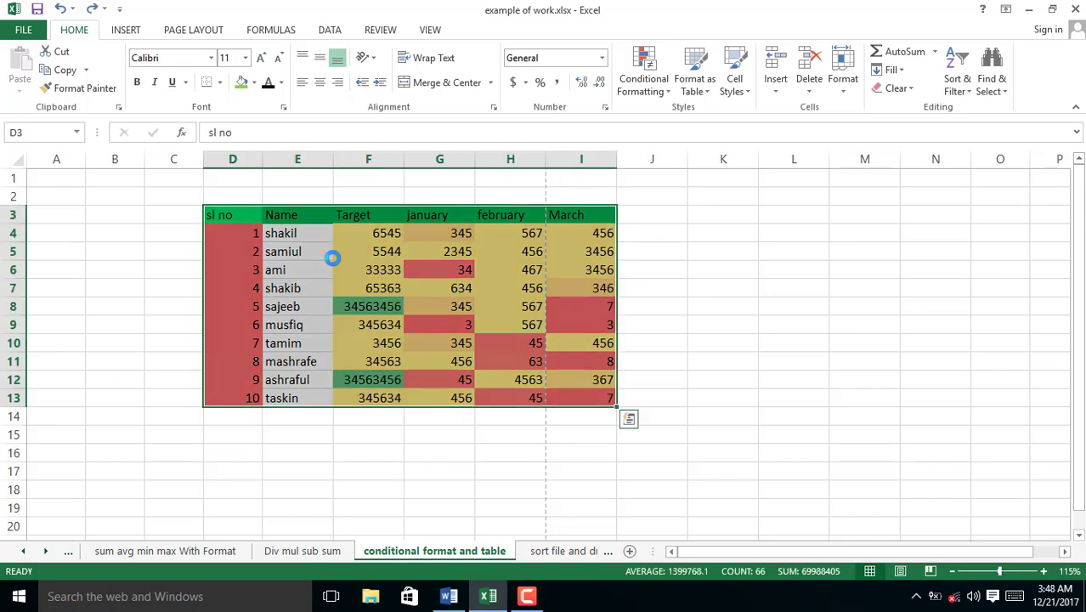
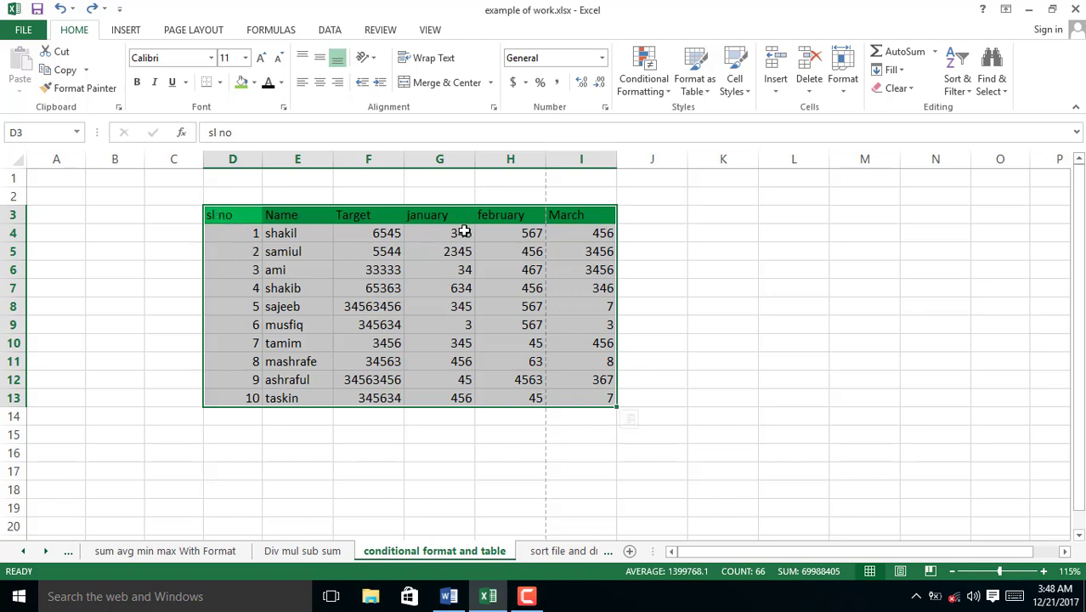
Step: Format the range D3:I13 as a banded table with headers and filter buttons
left_click(712, 84)
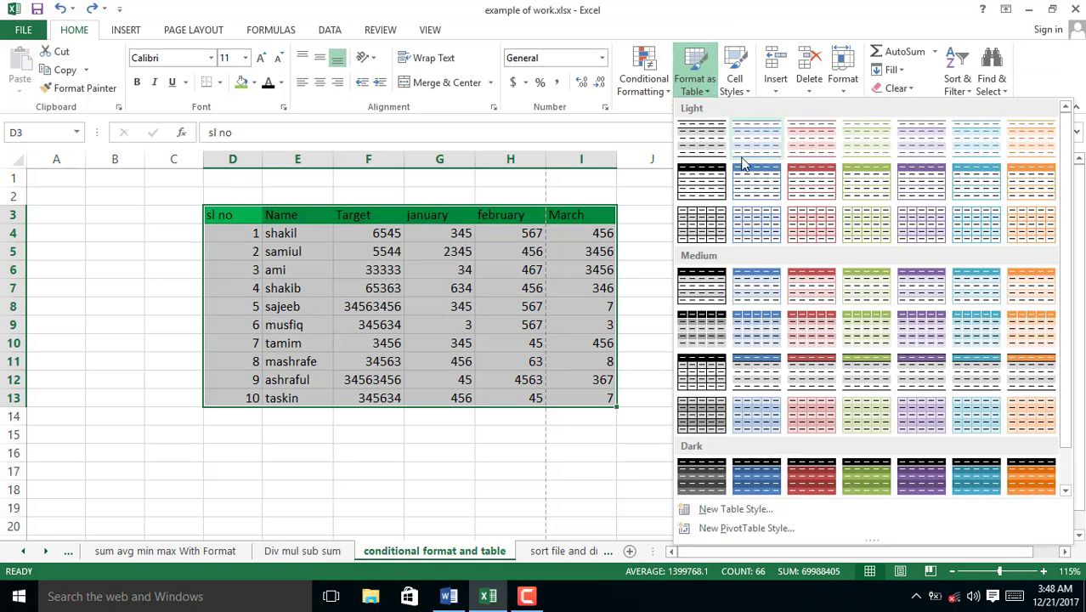
left_click(759, 189)
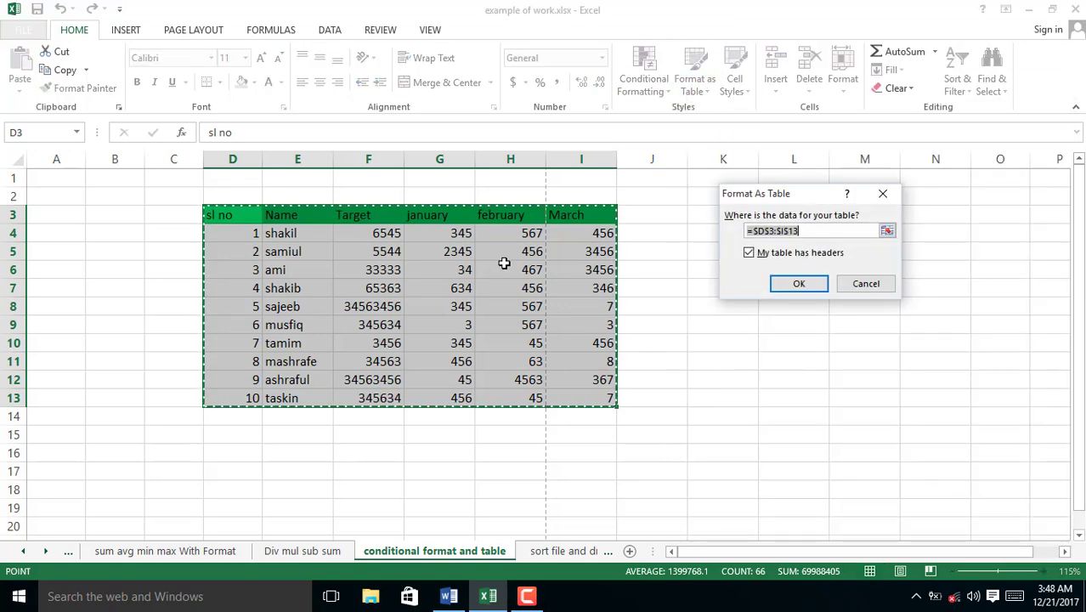
left_click(797, 285)
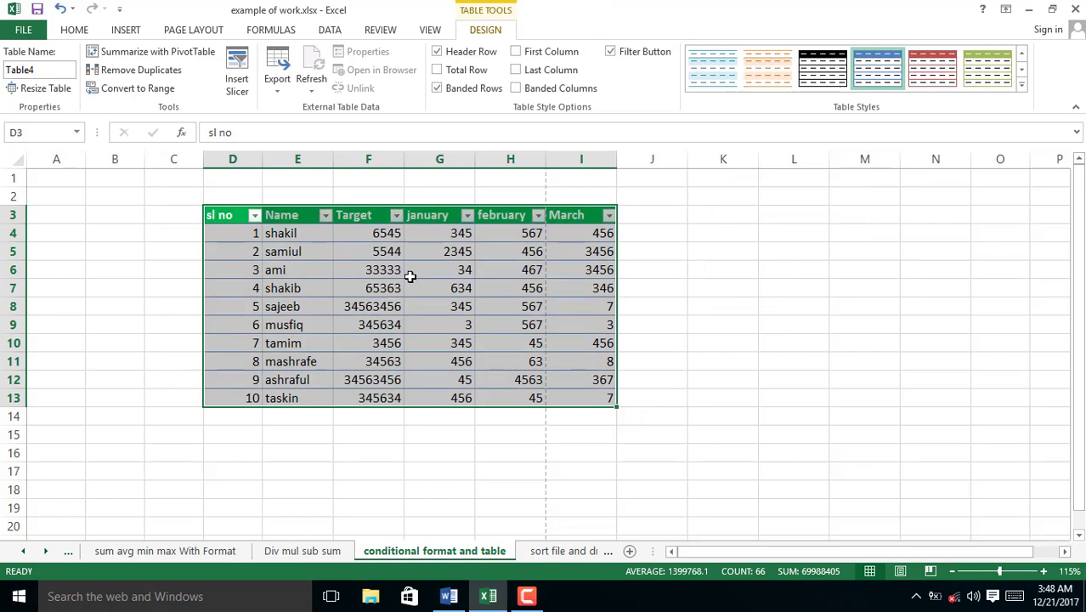
left_click(272, 311)
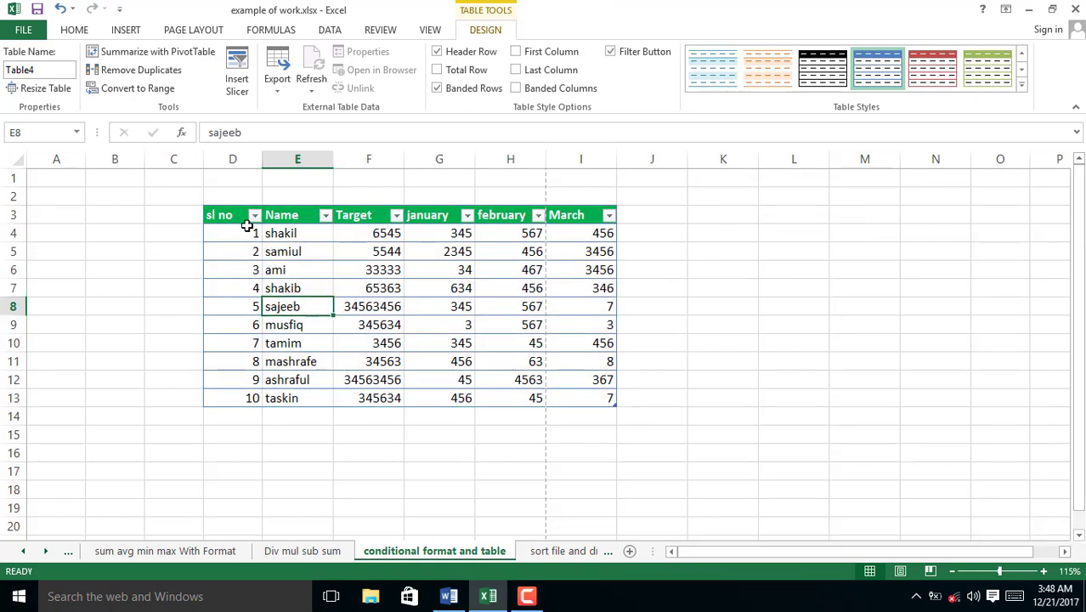
Step: Sort the table by Name A to Z, then Z to A
left_click(326, 216)
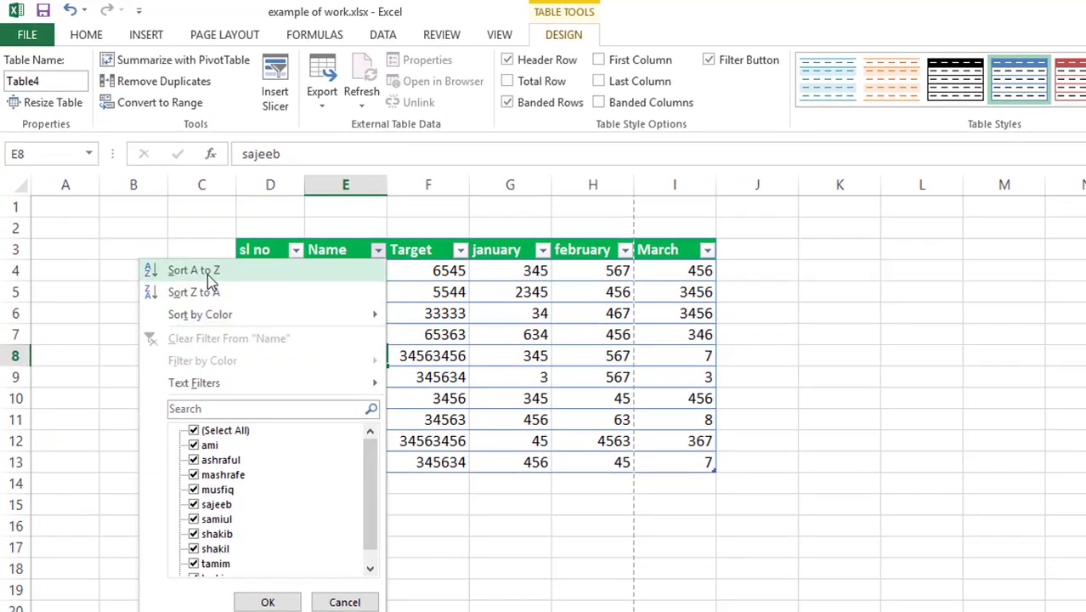
left_click(352, 250)
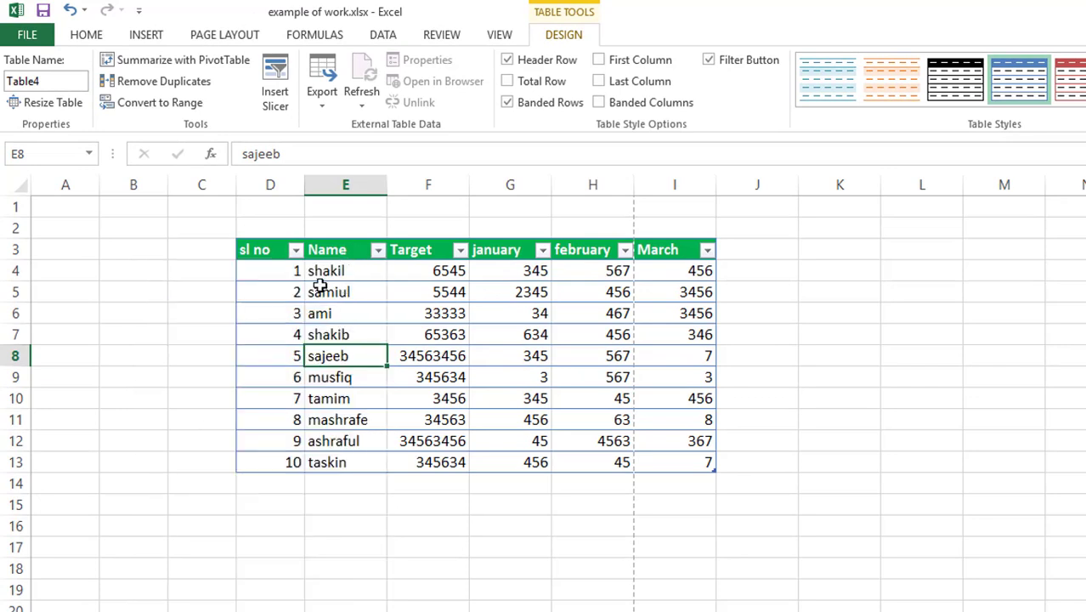
left_click(378, 252)
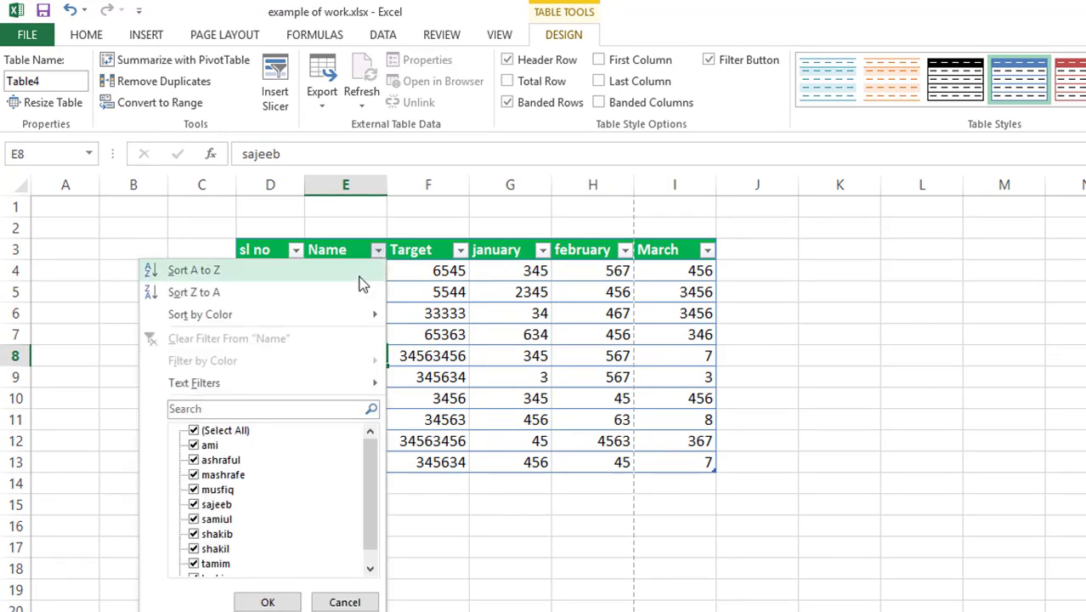
left_click(195, 272)
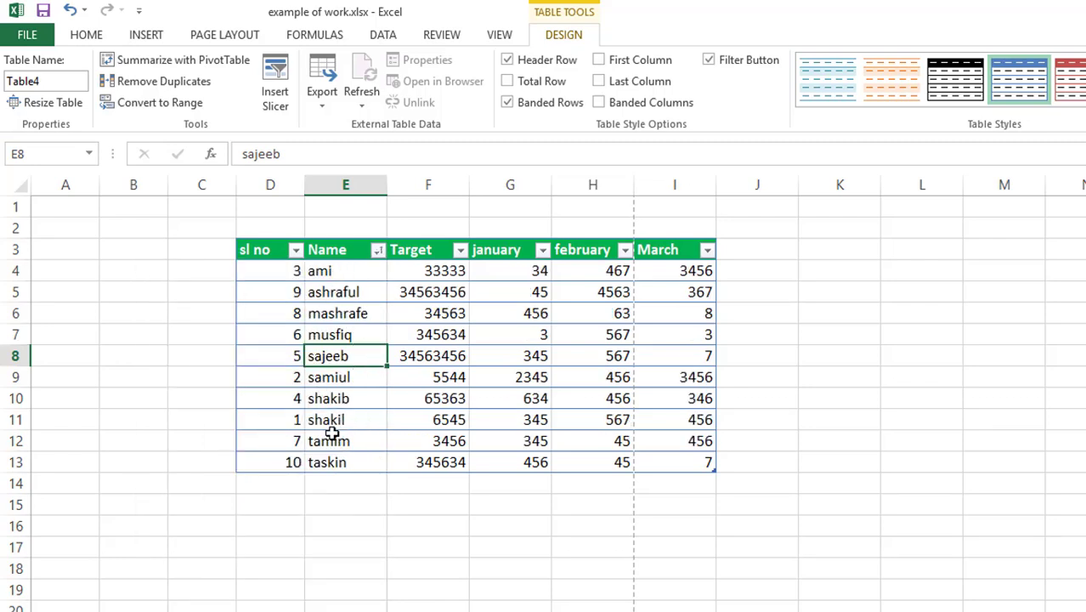
left_click(377, 250)
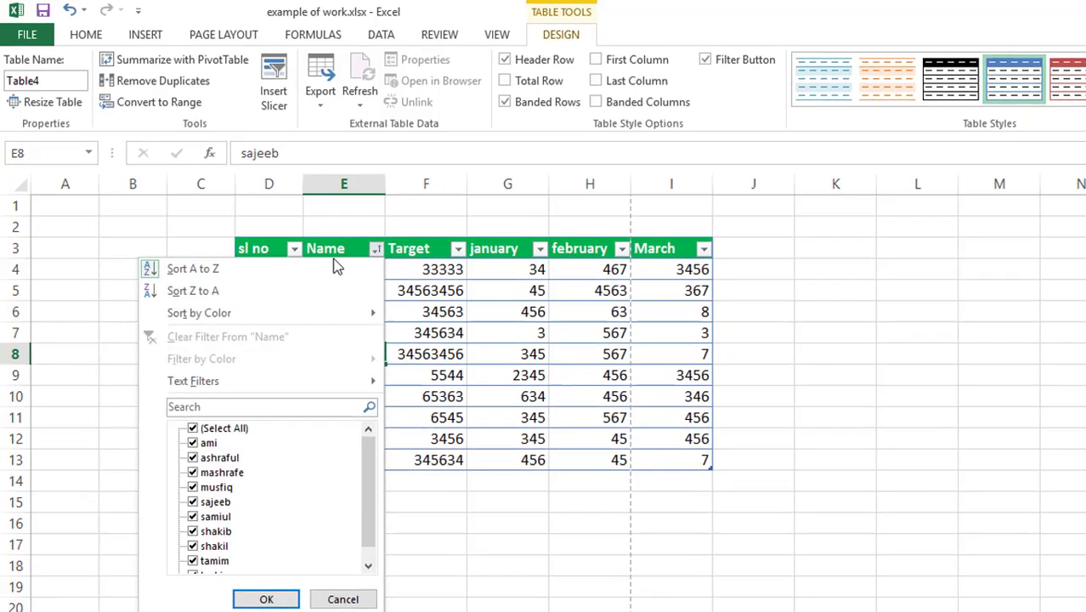
left_click(208, 291)
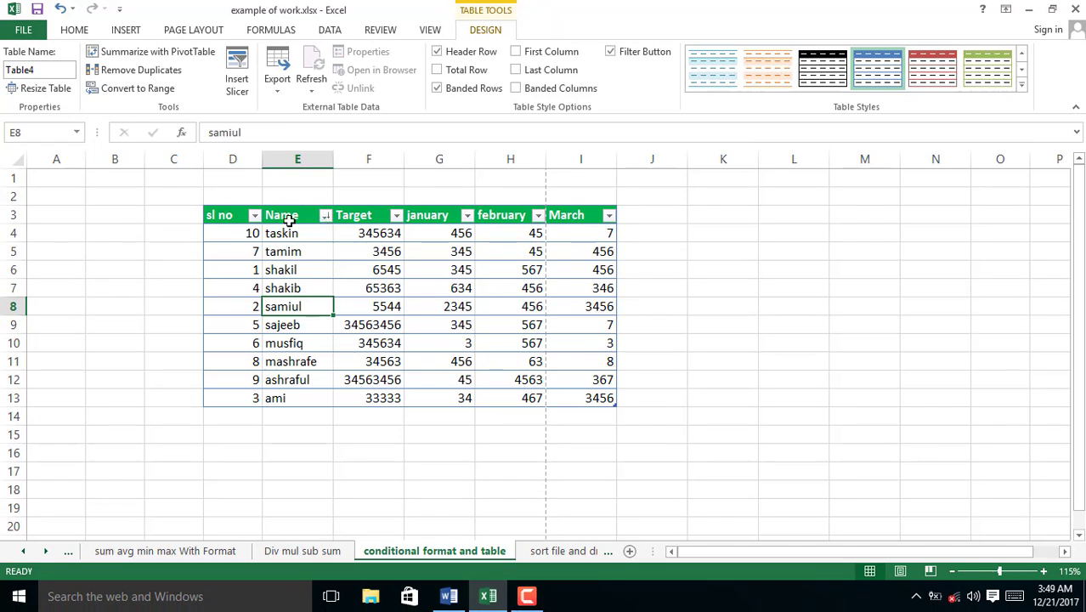
Step: Sort by Target largest to smallest, then smallest to largest, leaving the filter unchanged
left_click(397, 215)
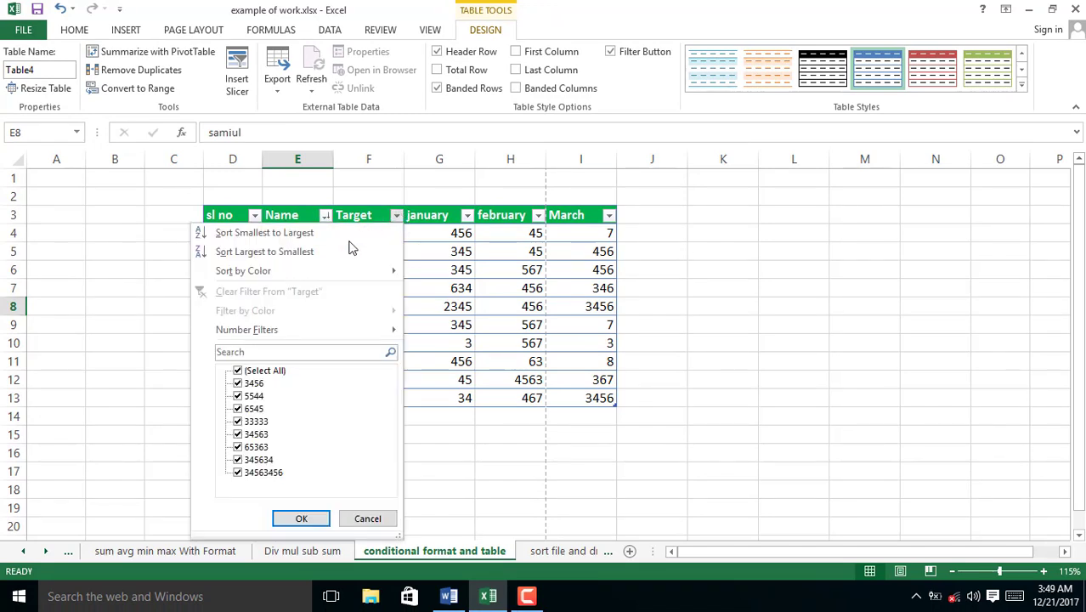
left_click(303, 252)
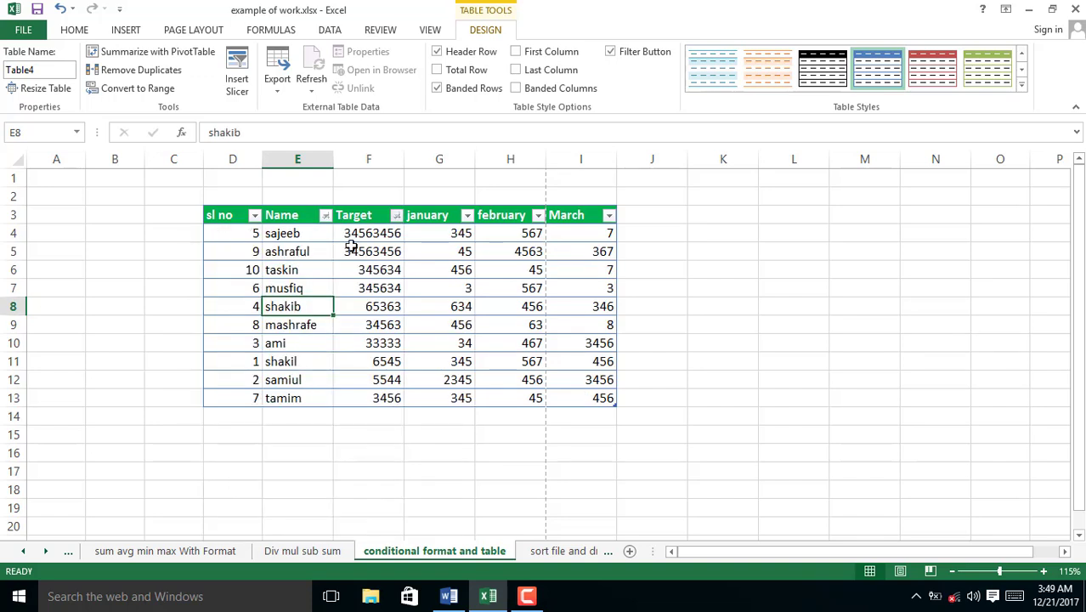
left_click(395, 216)
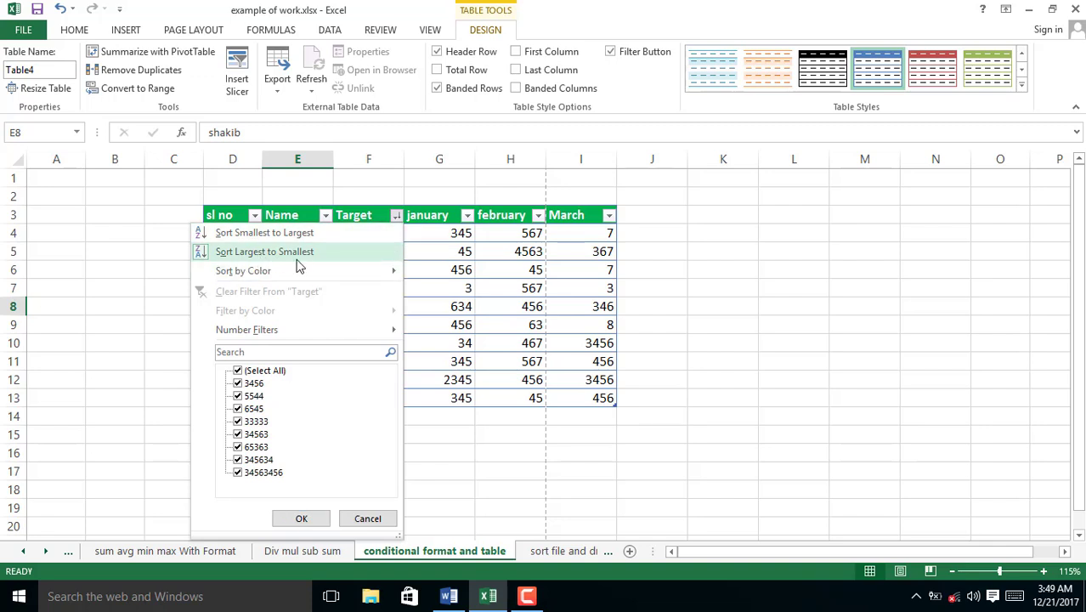
left_click(293, 233)
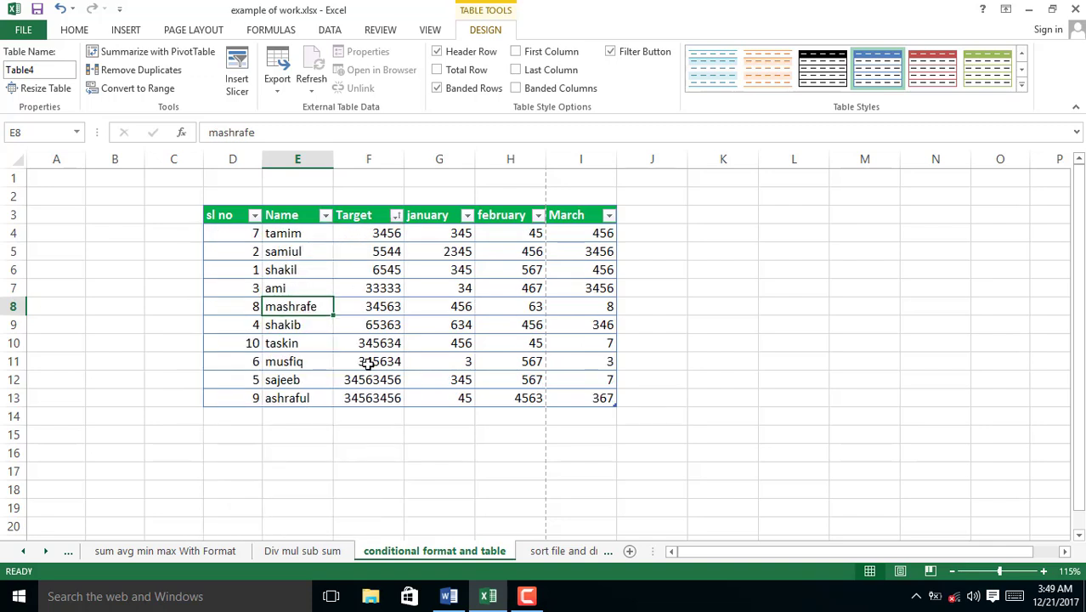
left_click(395, 216)
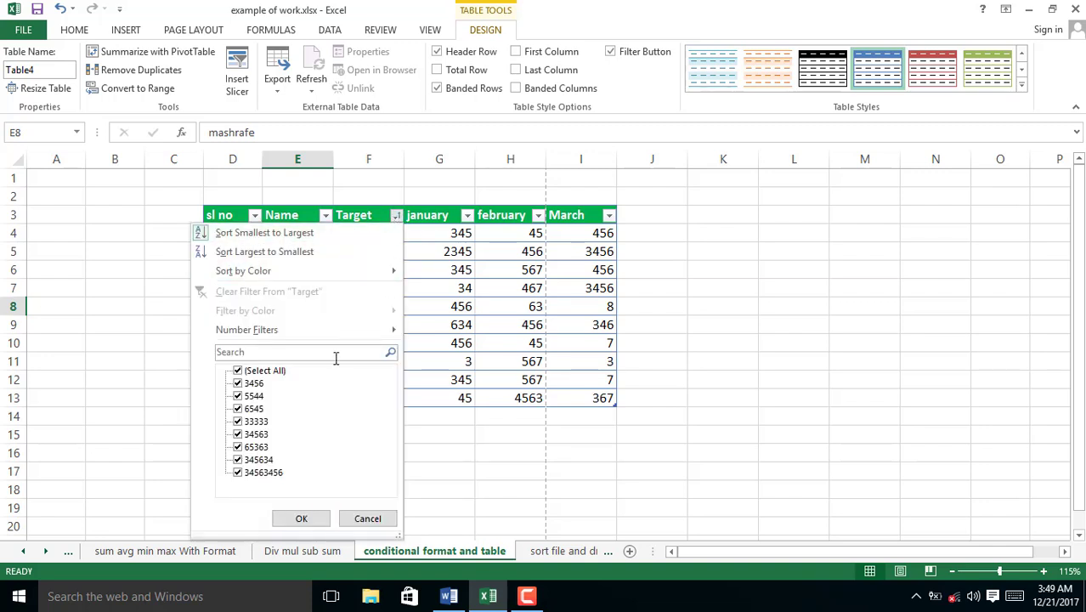
left_click(244, 372)
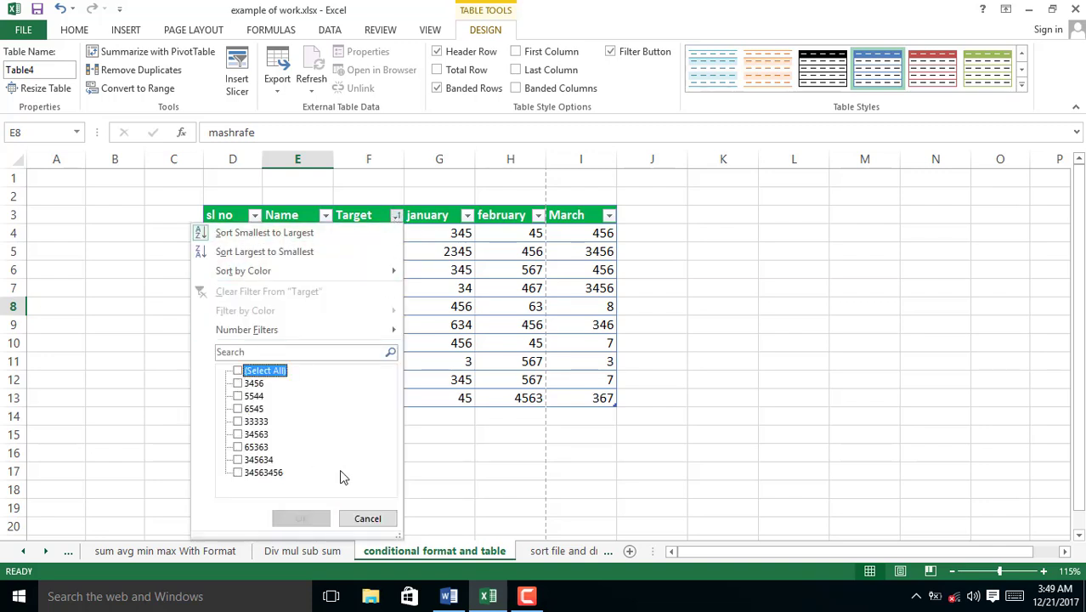
left_click(365, 518)
left_click(322, 228)
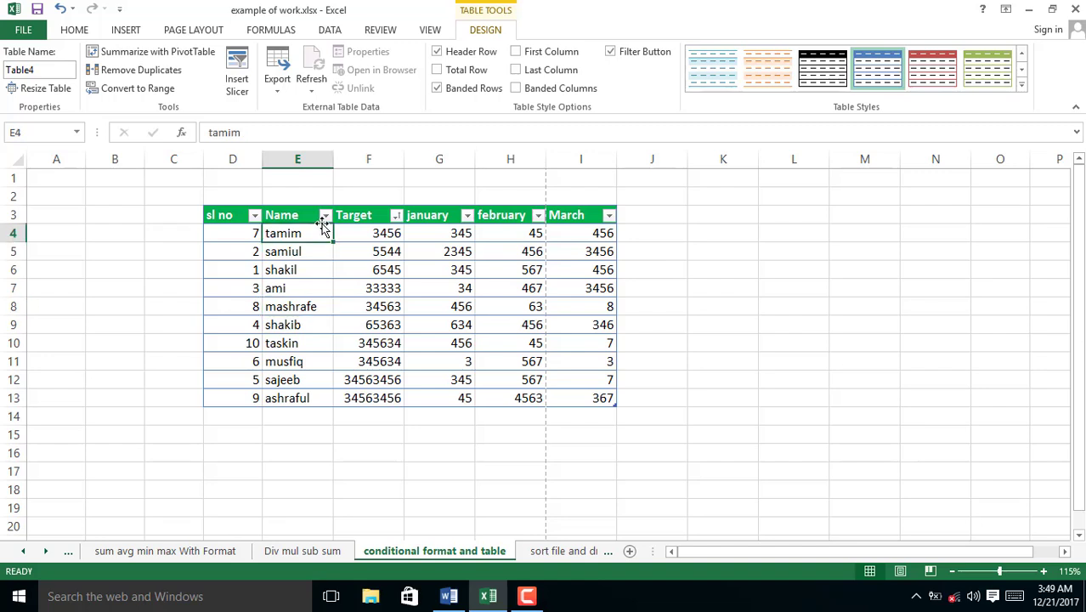
Step: Overwrite the names in E12 and E13 with shakil
left_click(280, 383)
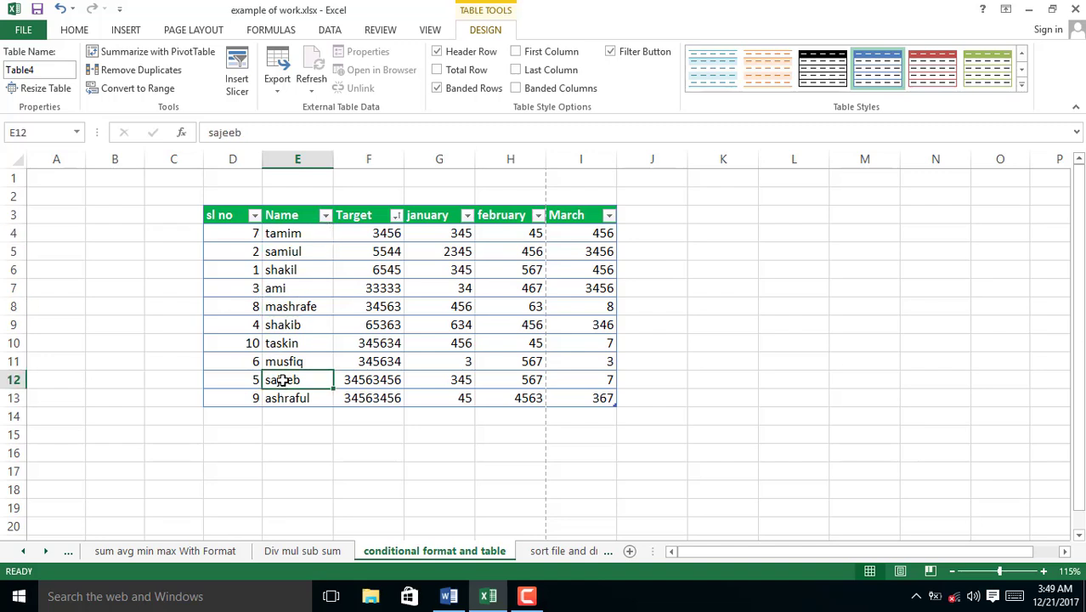
type("shakil")
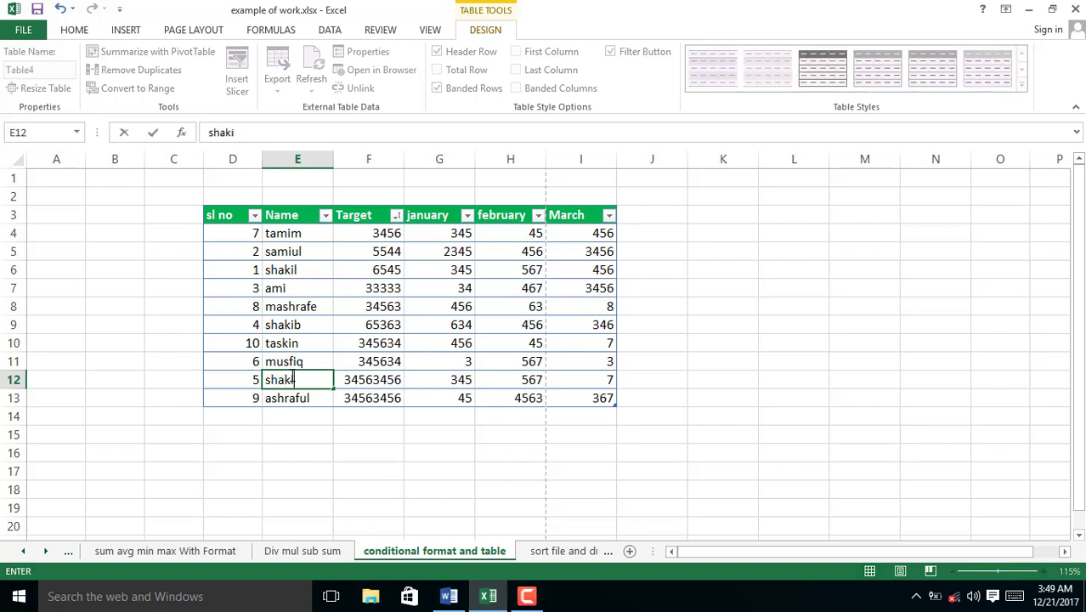
key("Return")
type("sha")
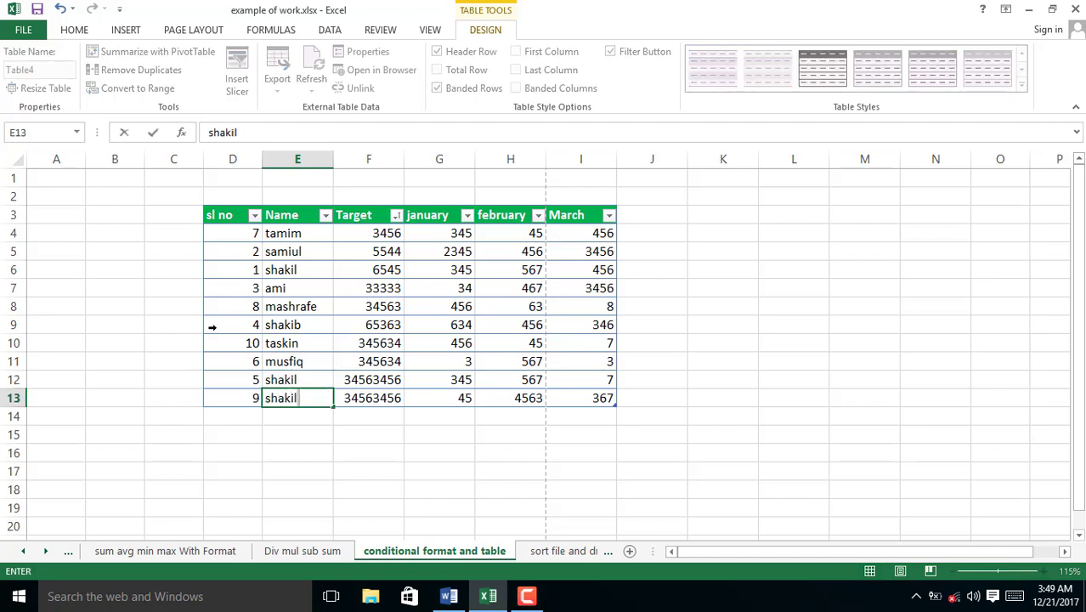
type("kil")
key("ctrl+Return")
Step: Filter the Name column to only shakil rows and apply the green table style
left_click(325, 215)
left_click(166, 371)
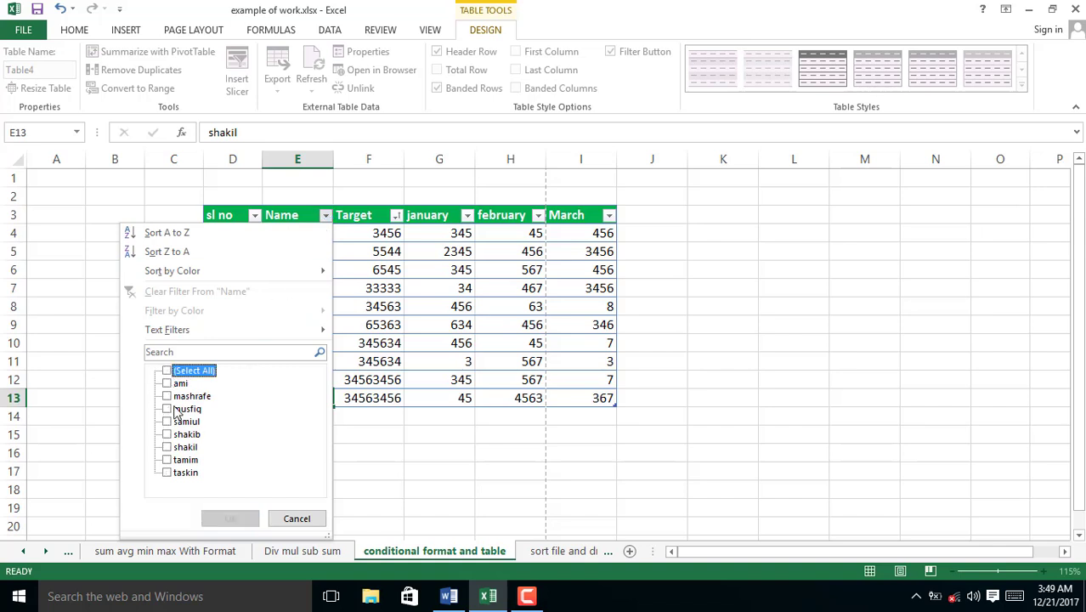
left_click(167, 447)
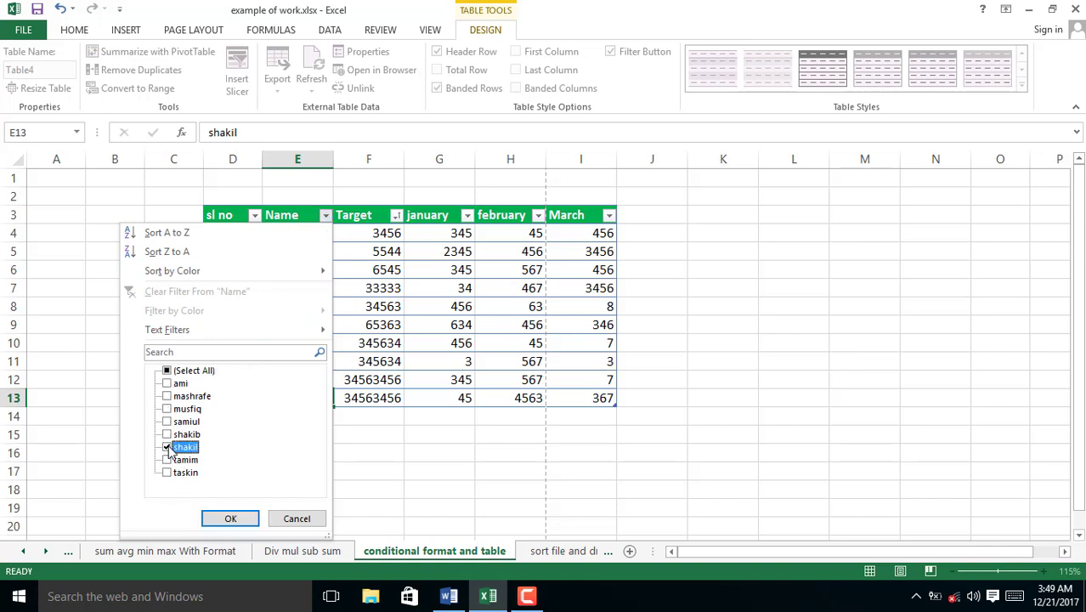
left_click(229, 518)
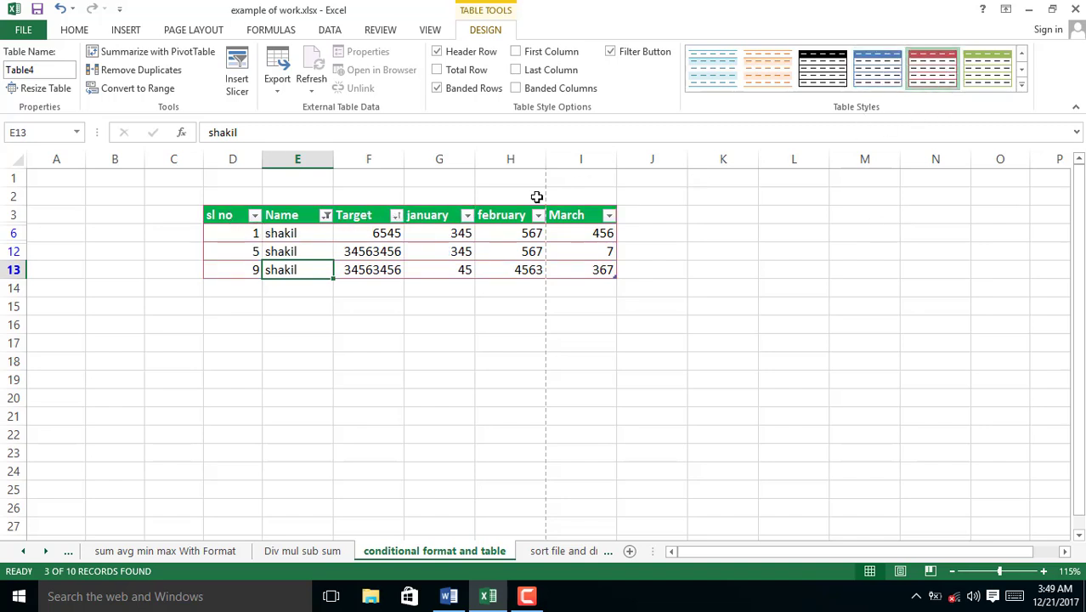
left_click(986, 68)
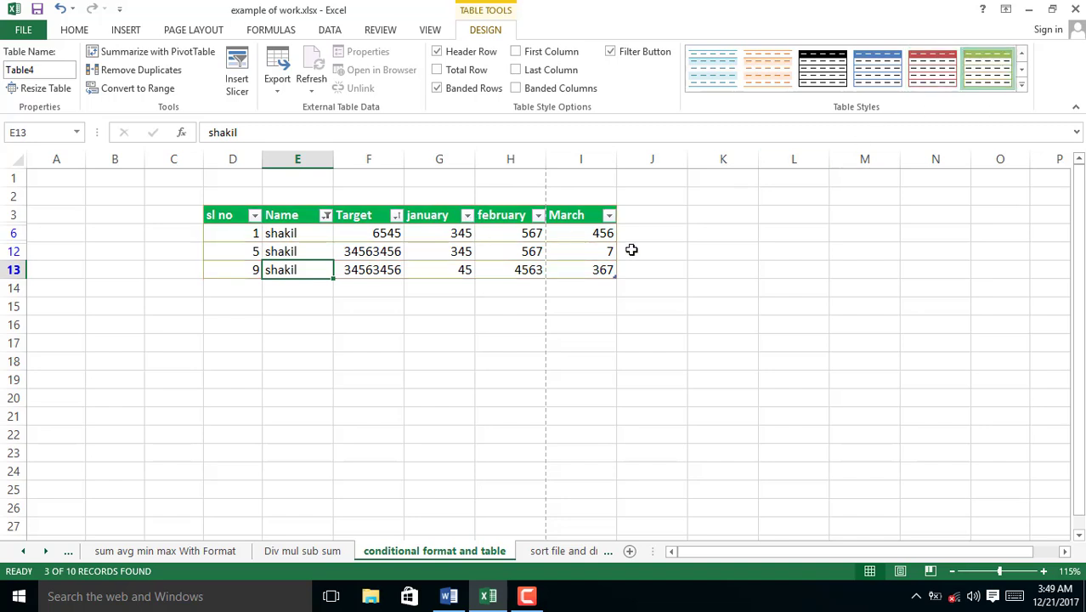
left_click(85, 31)
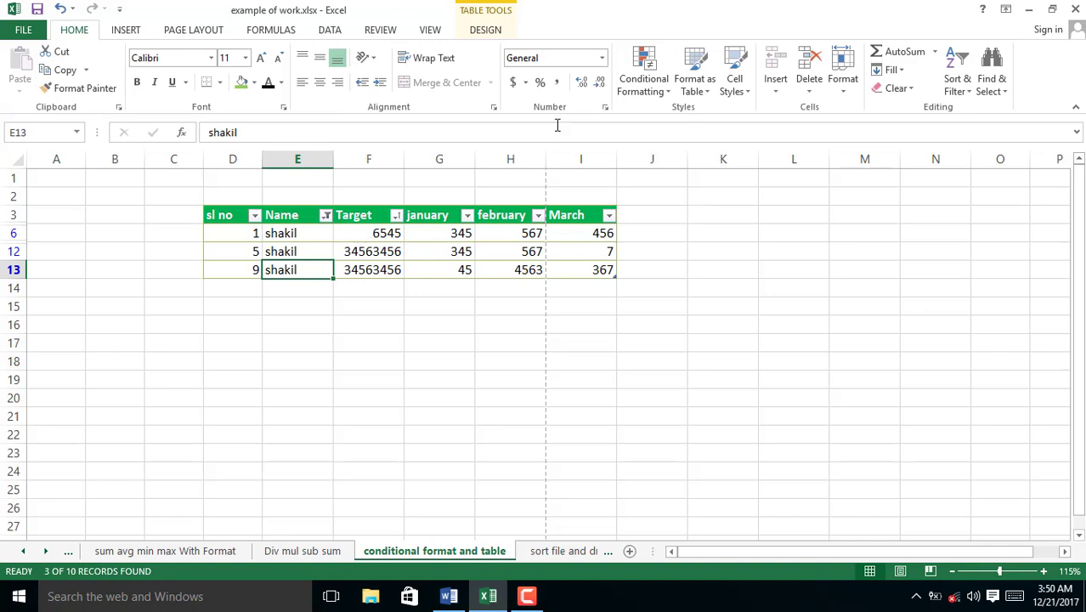
Step: Try the Heading 1 cell style, undo it, and go to the 'sort file and dropdown' sheet
left_click(744, 85)
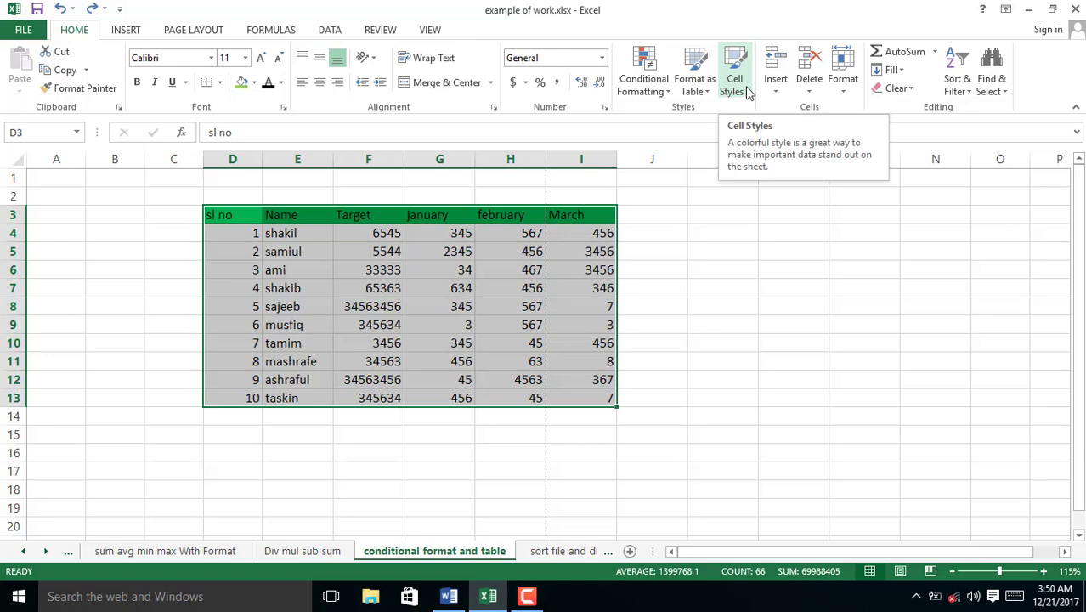
left_click(734, 85)
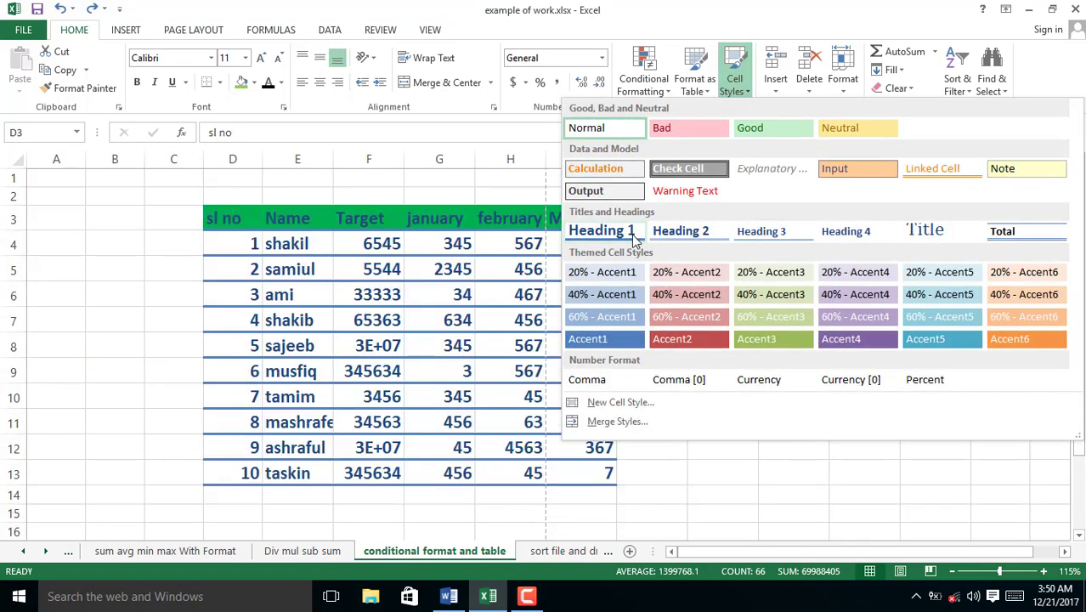
left_click(631, 235)
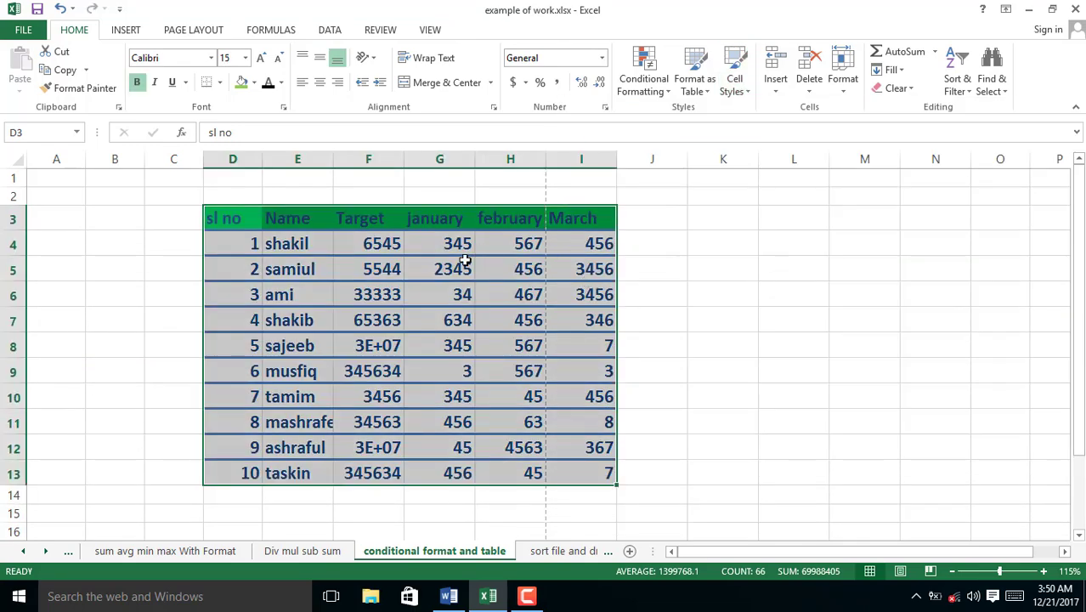
key("ctrl+z")
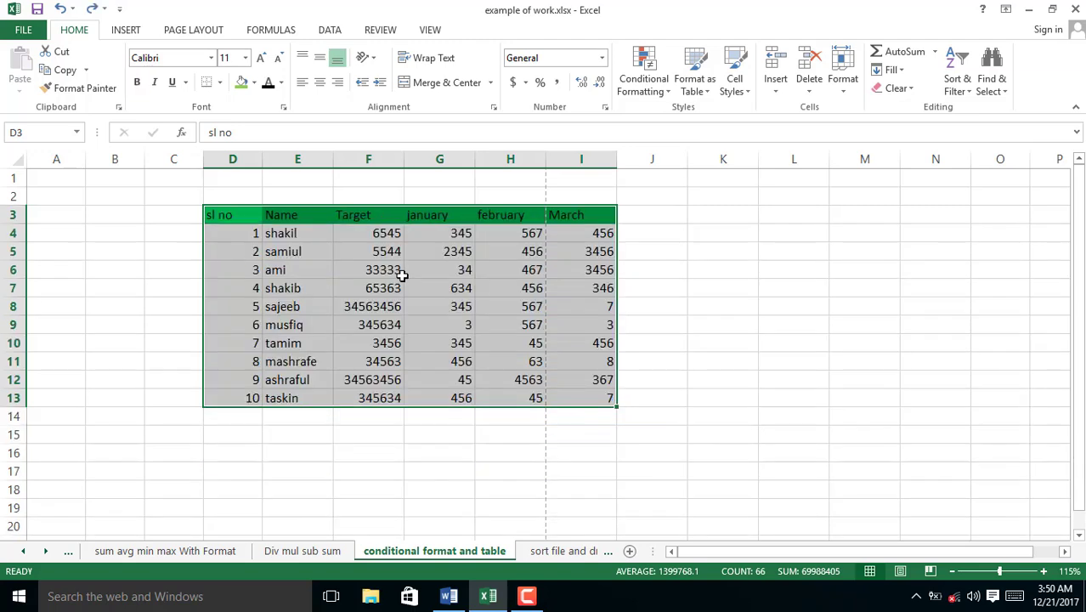
left_click(590, 551)
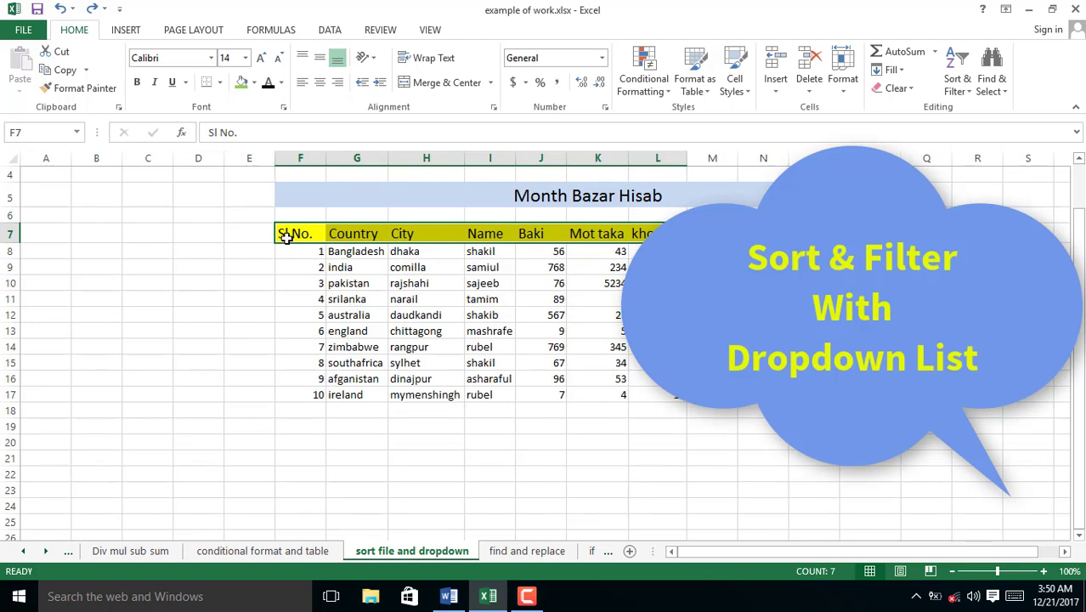
Step: Sort the Month Bazar Hisab table by Country Z to A and turn on header filters
left_click_drag(298, 233, 642, 396)
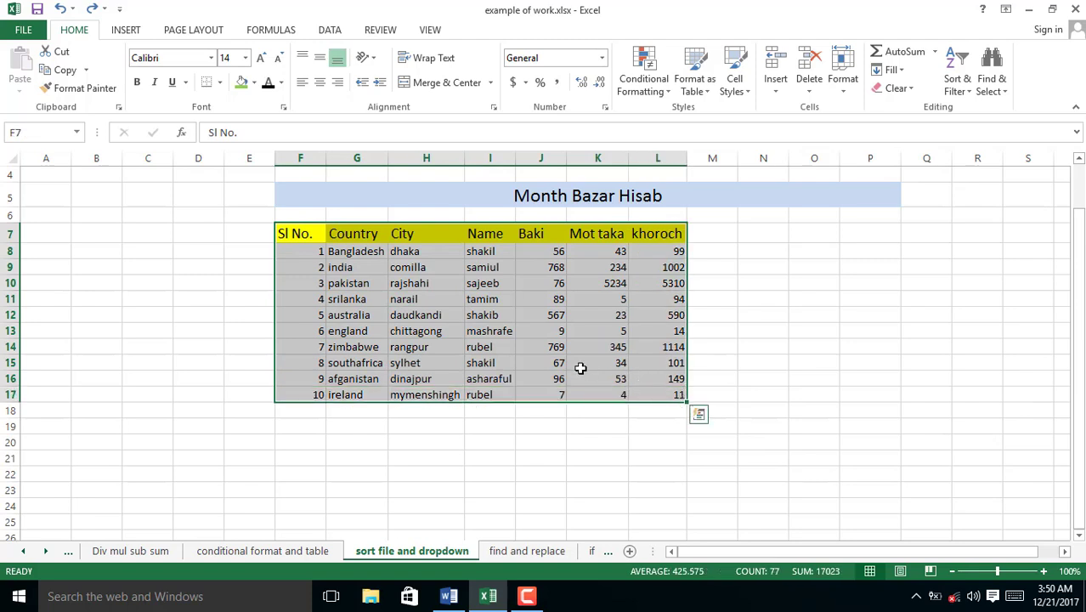
left_click(347, 234)
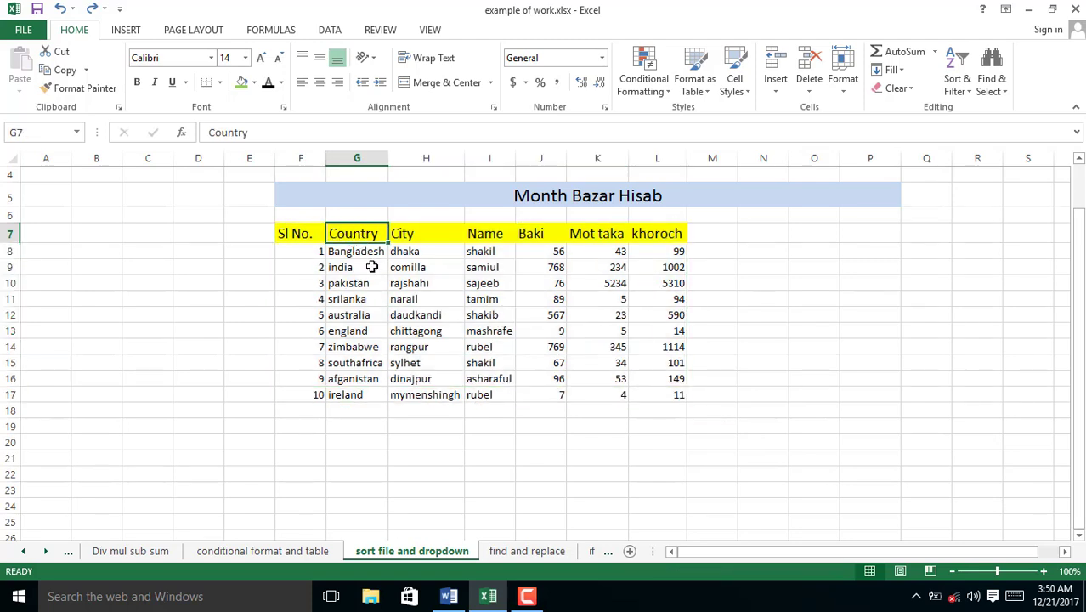
left_click(965, 71)
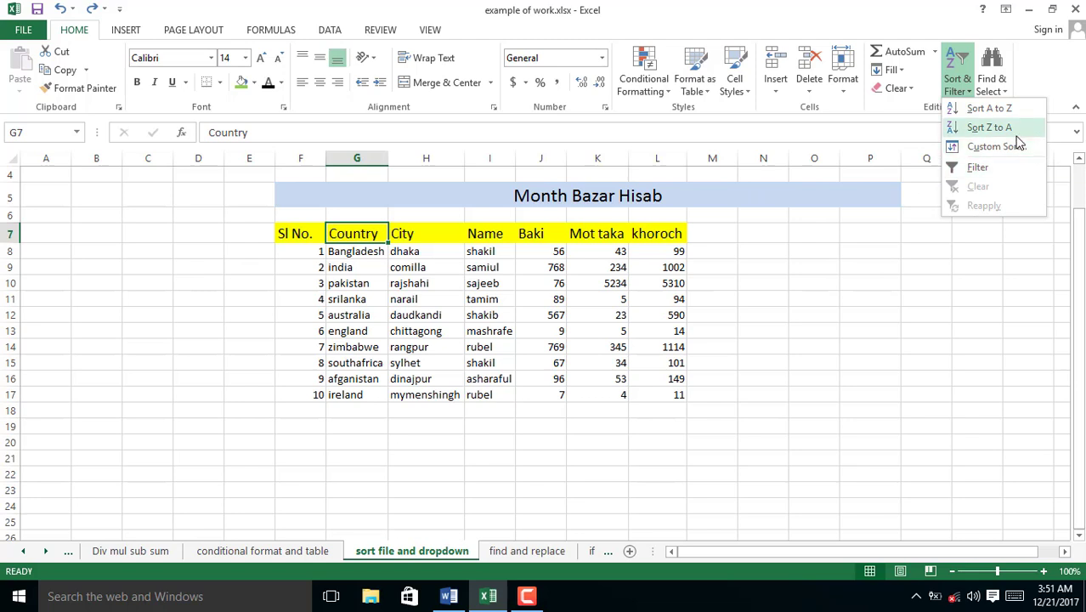
left_click(990, 126)
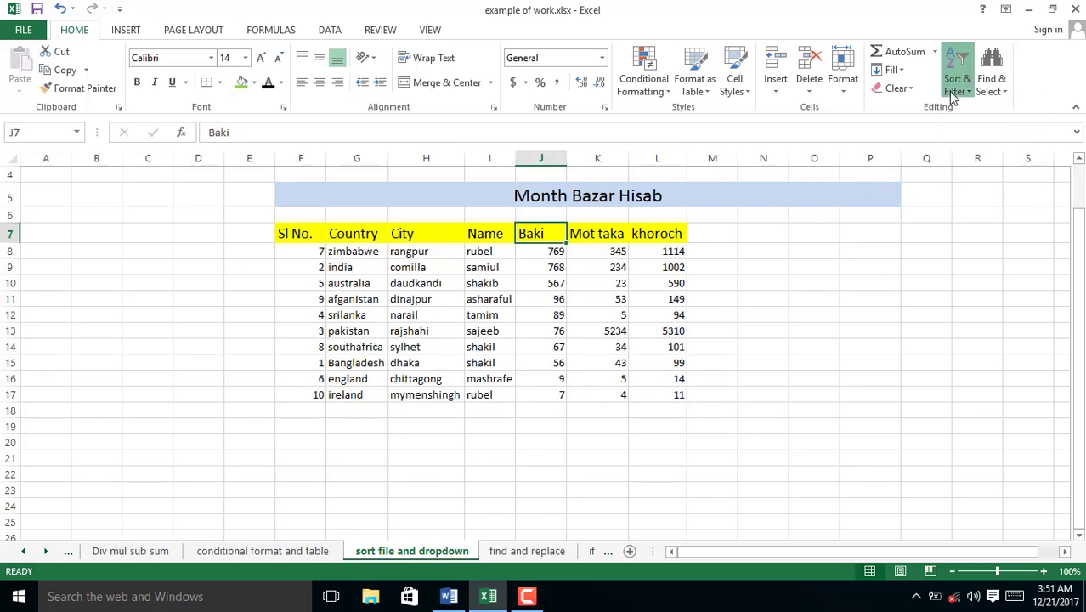
left_click(952, 92)
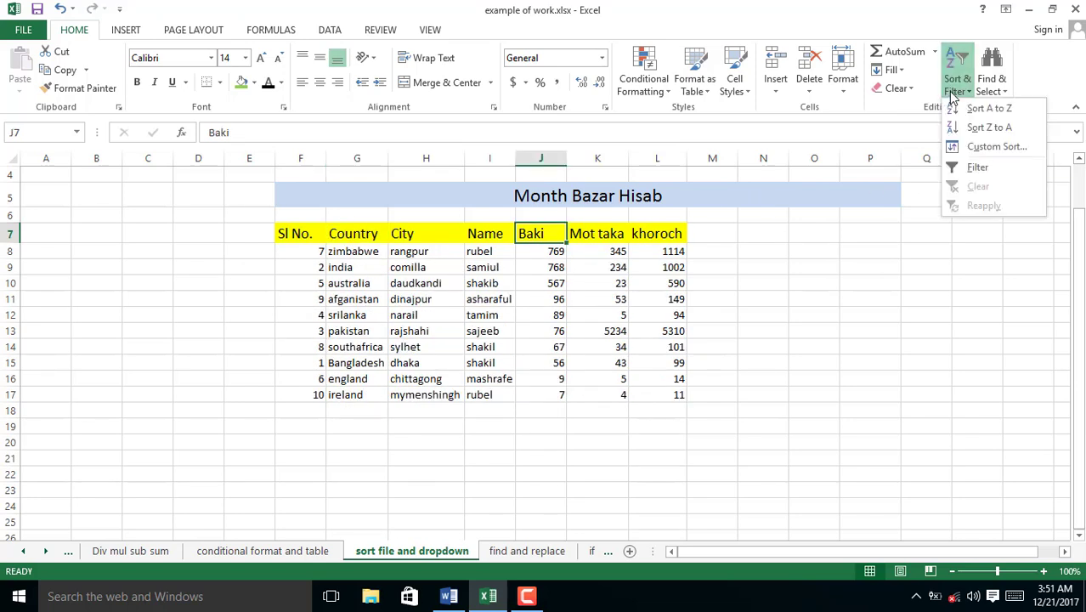
left_click(977, 166)
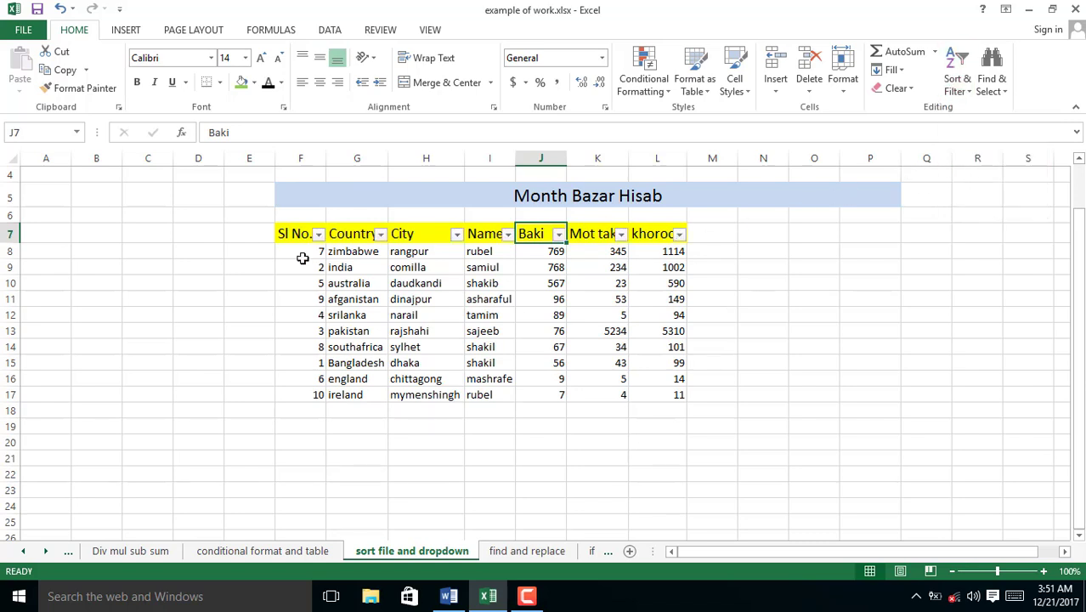
Step: Sort the rows by Baki largest first, then smallest to largest
left_click(317, 234)
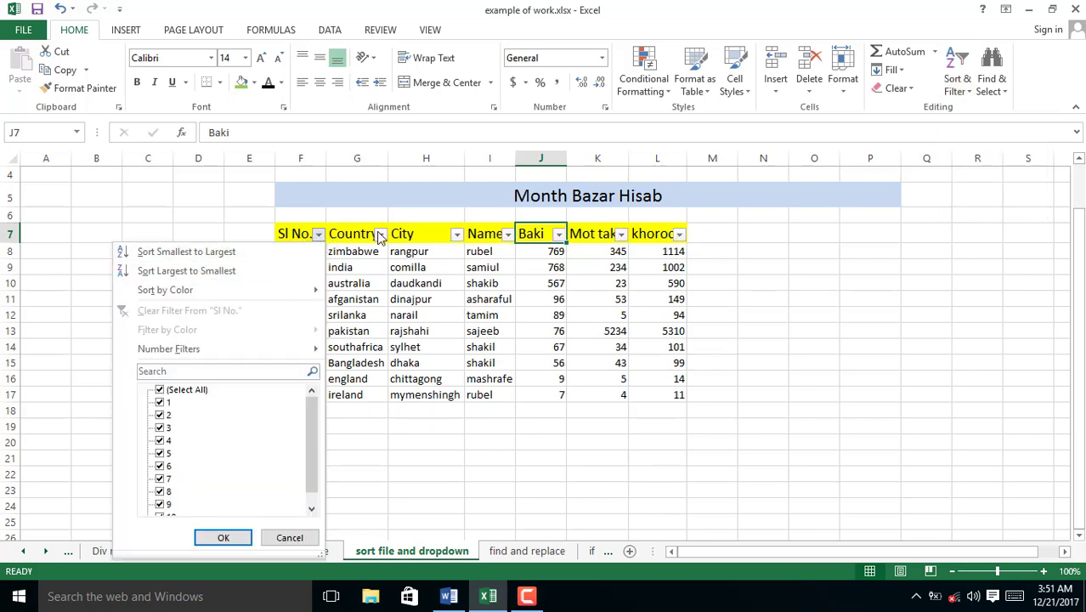
left_click(559, 235)
left_click(559, 235)
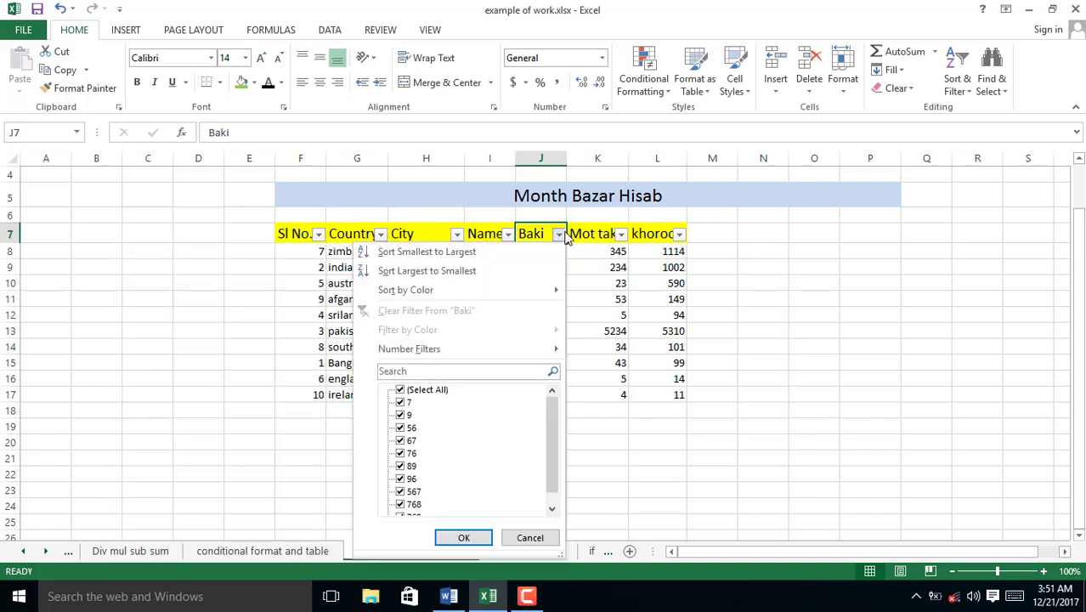
left_click(439, 272)
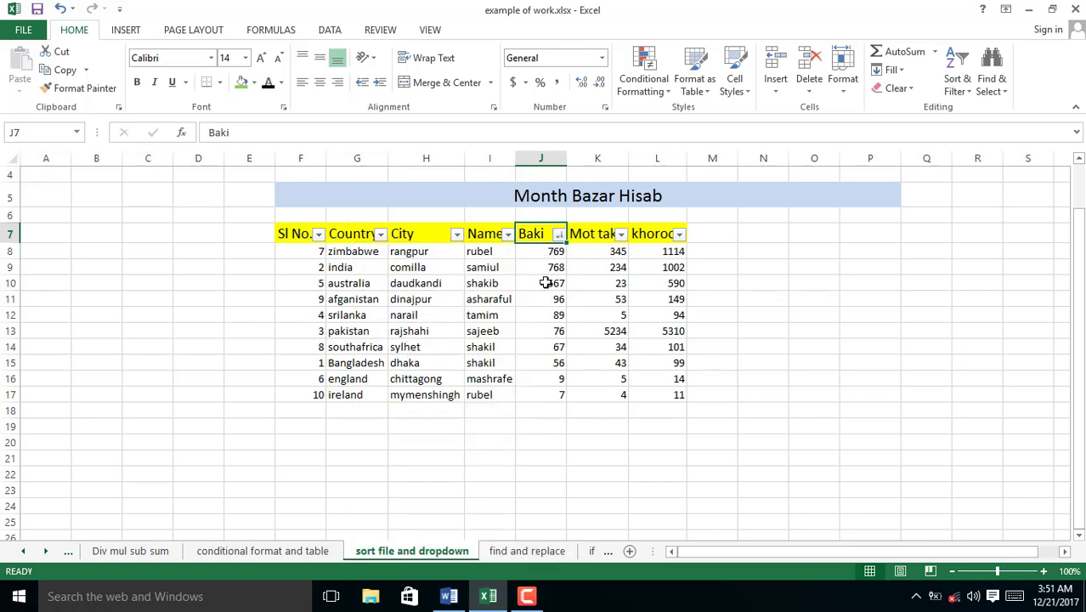
left_click(559, 234)
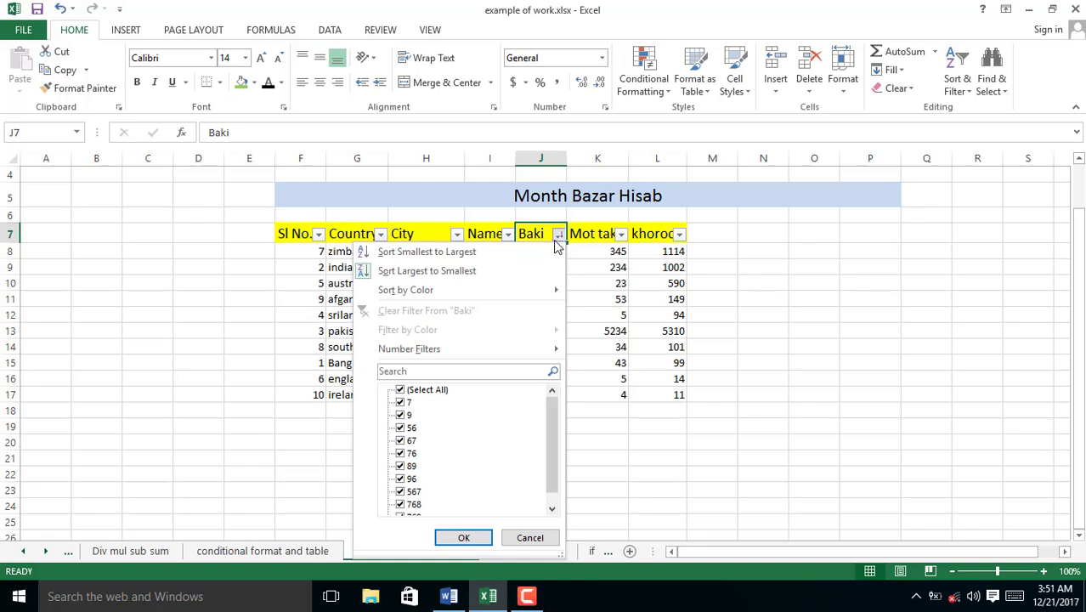
left_click(438, 277)
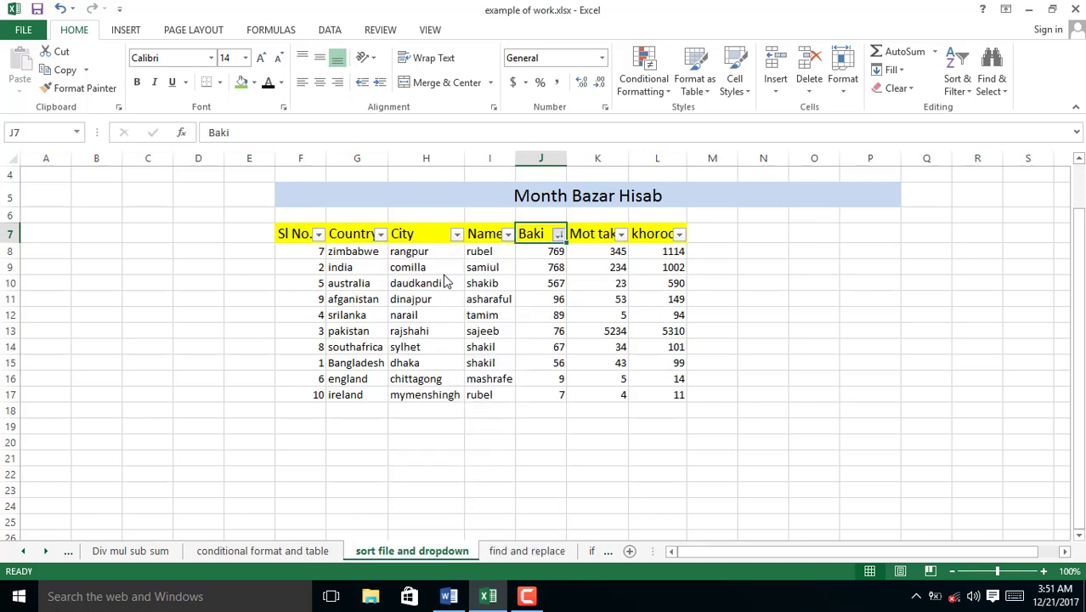
left_click(558, 235)
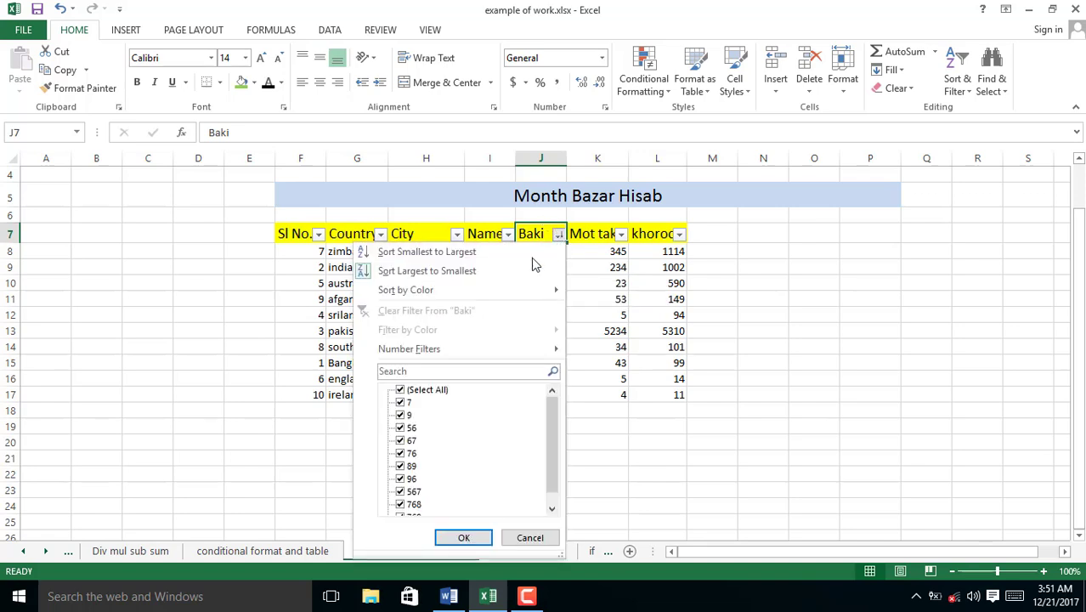
left_click(476, 253)
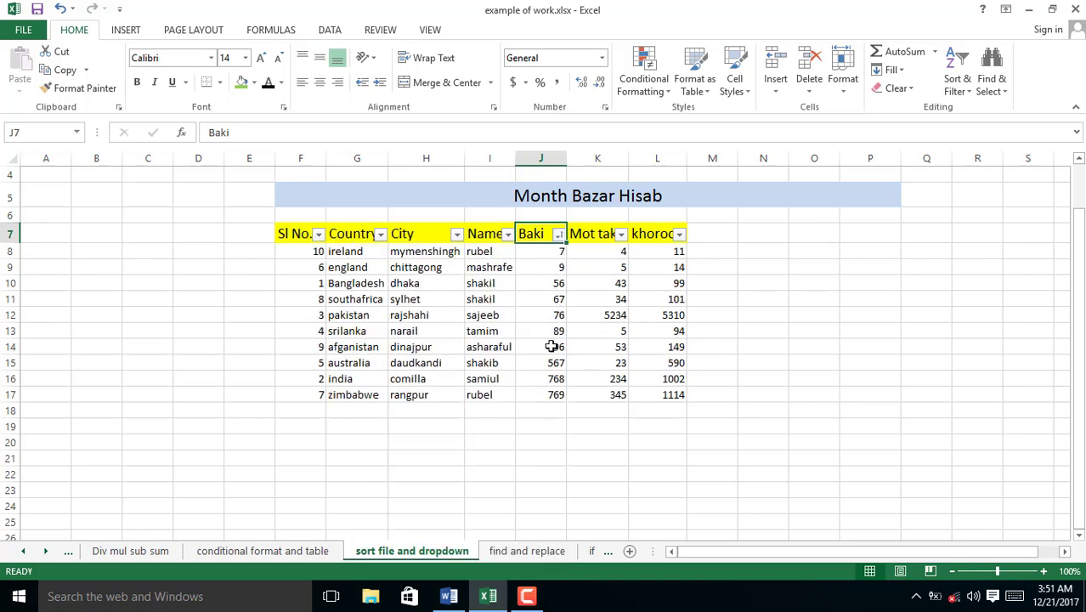
Step: Filter the Country column to show only Bangladesh
left_click(381, 238)
left_click(221, 390)
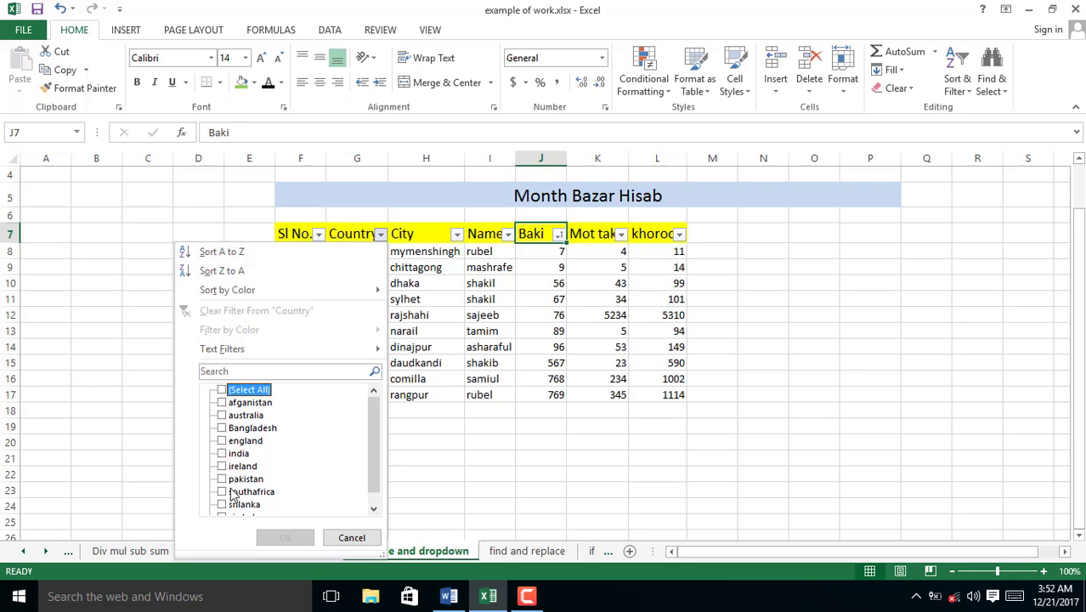
scroll(234, 495, "down", 2)
scroll(234, 493, "up", 2)
left_click(226, 428)
left_click(275, 535)
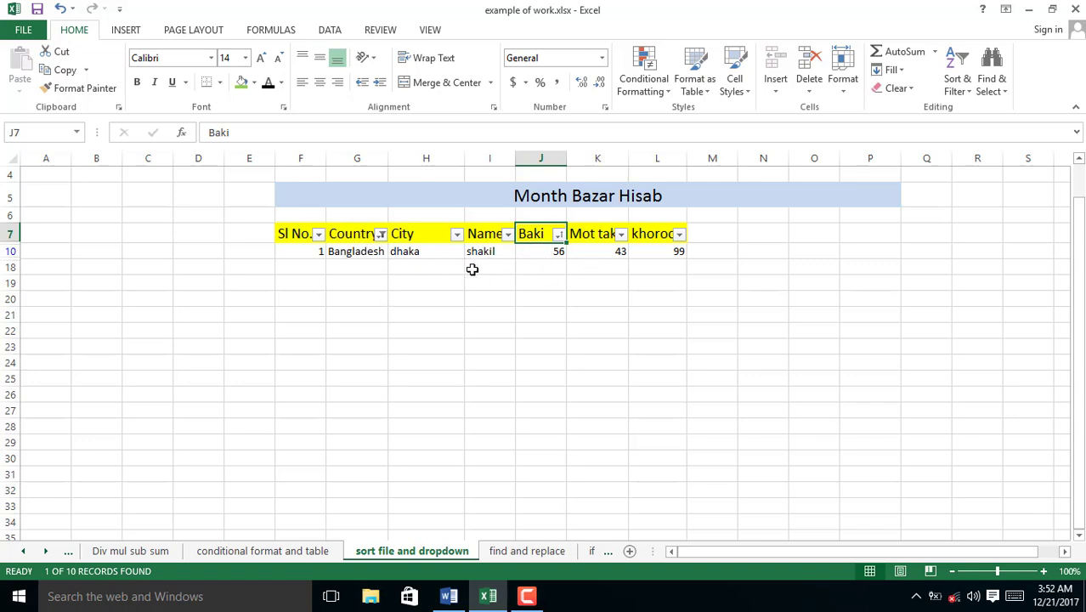
Step: Clear the Country filter so all ten rows show again
left_click(318, 234)
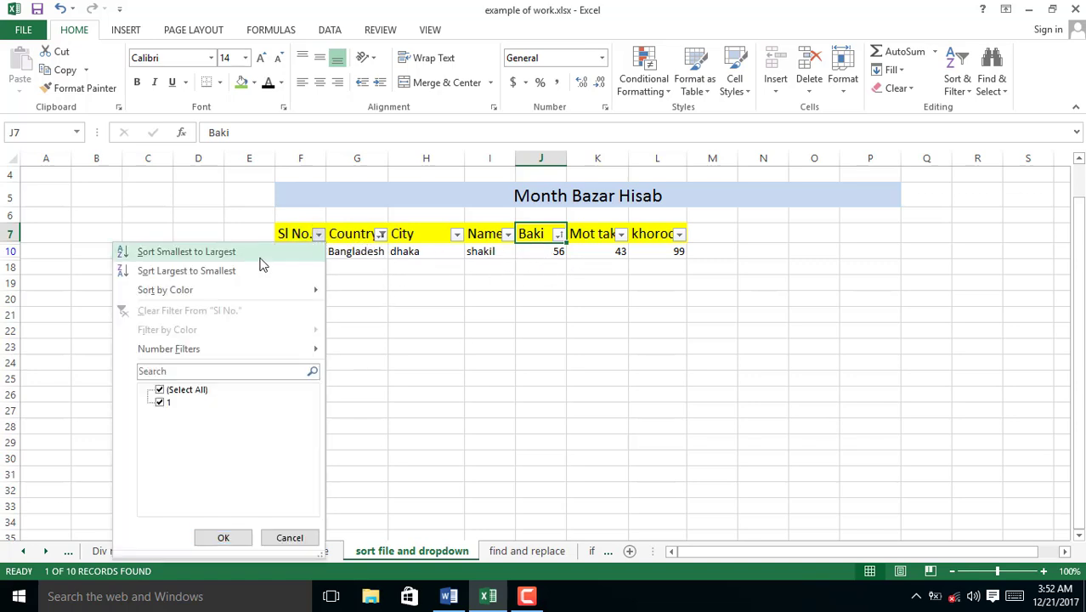
left_click(408, 386)
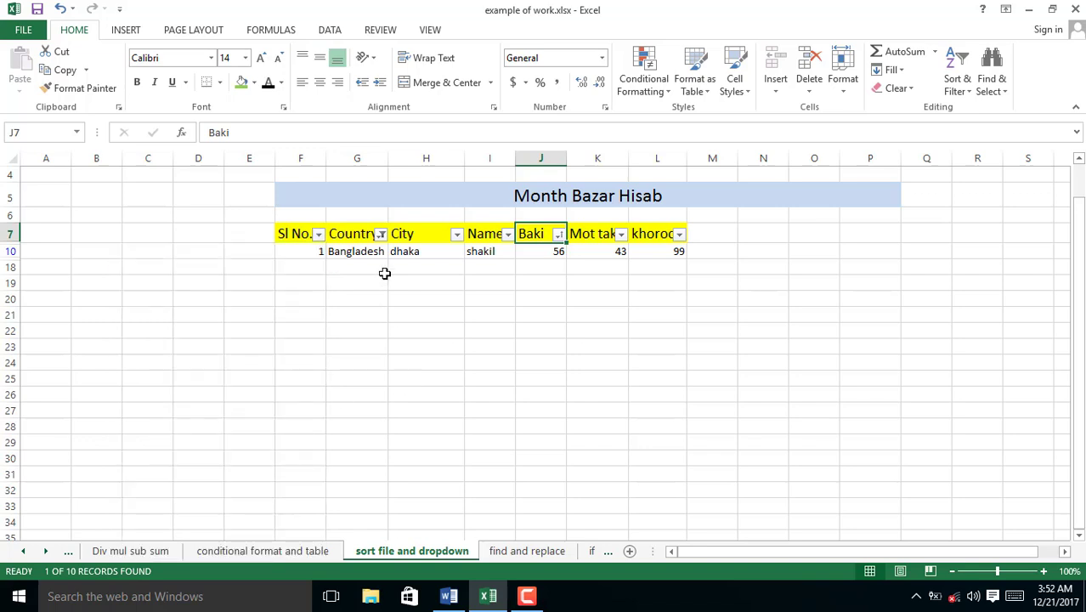
left_click(380, 235)
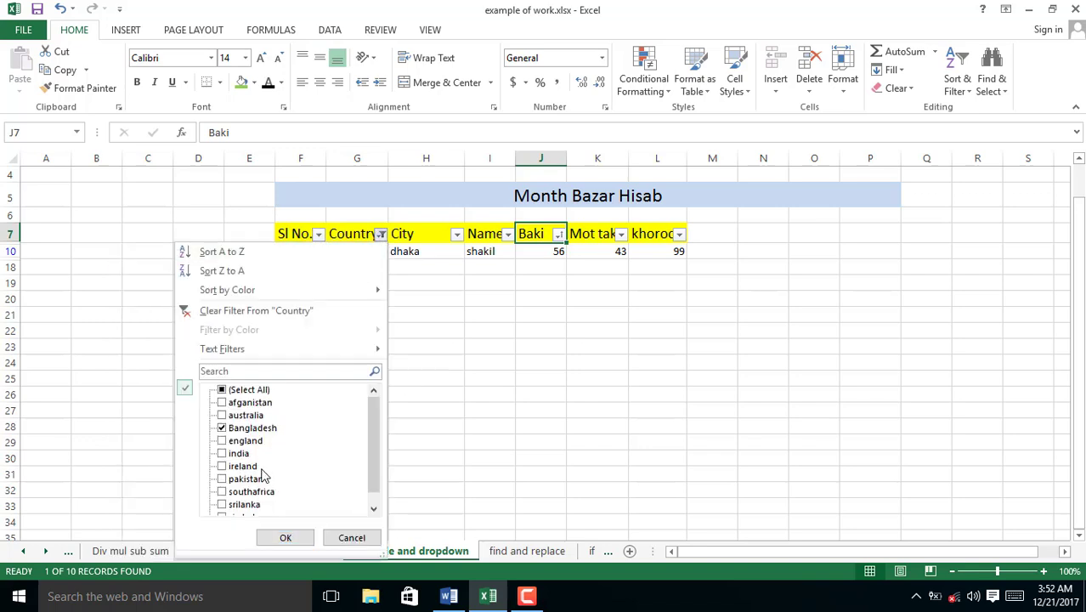
scroll(263, 476, "down", 1)
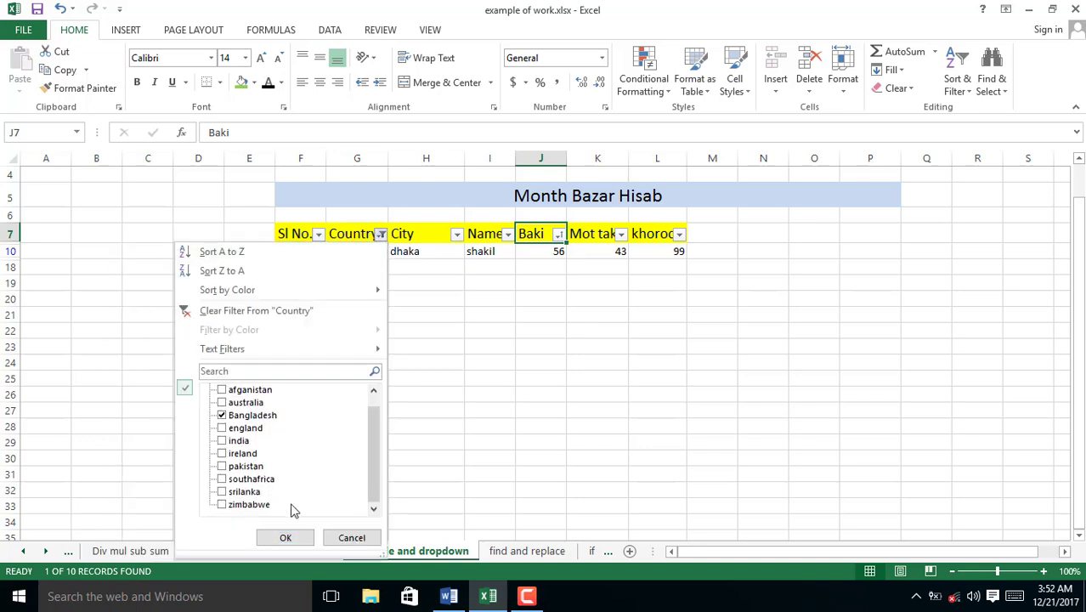
scroll(251, 432, "up", 1)
left_click(225, 390)
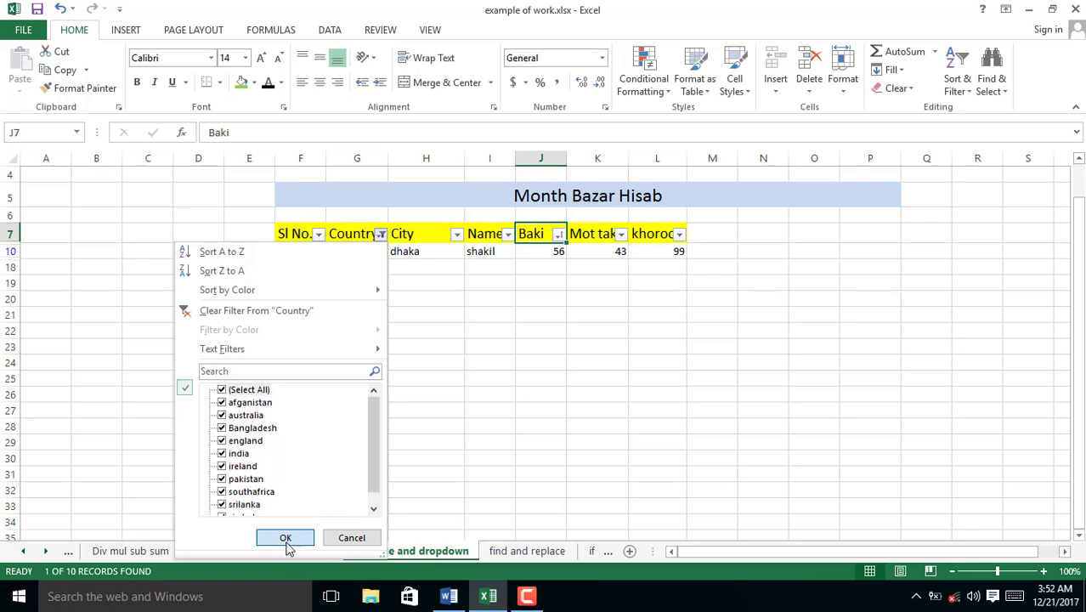
left_click(285, 537)
Step: Change G12 from pakistan to bangladesh, briefly filter Country to Bangladesh, then clear it
left_click(334, 316)
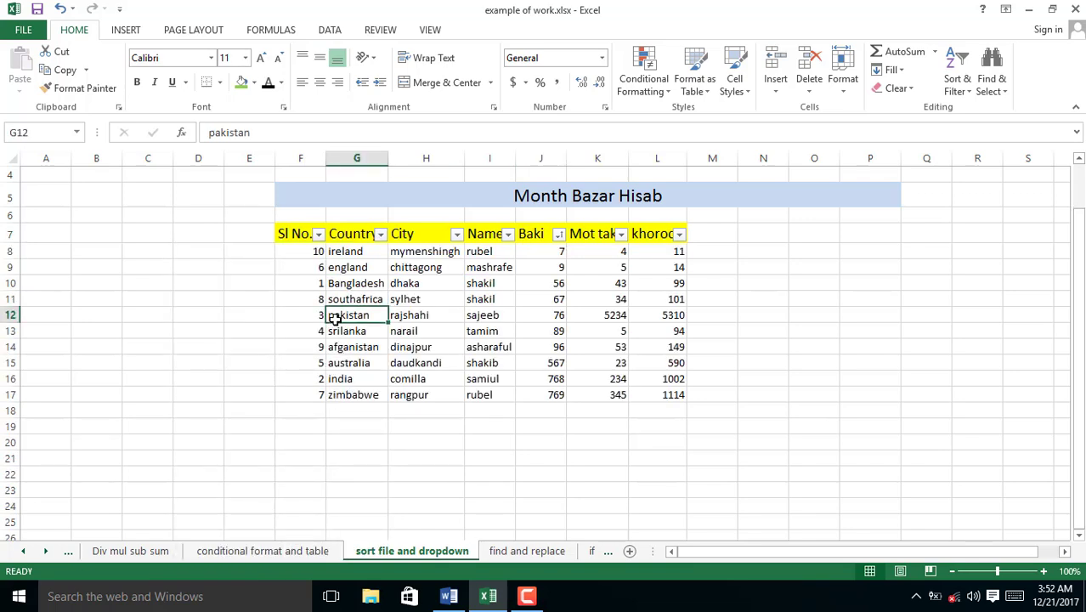
type("bangladesh")
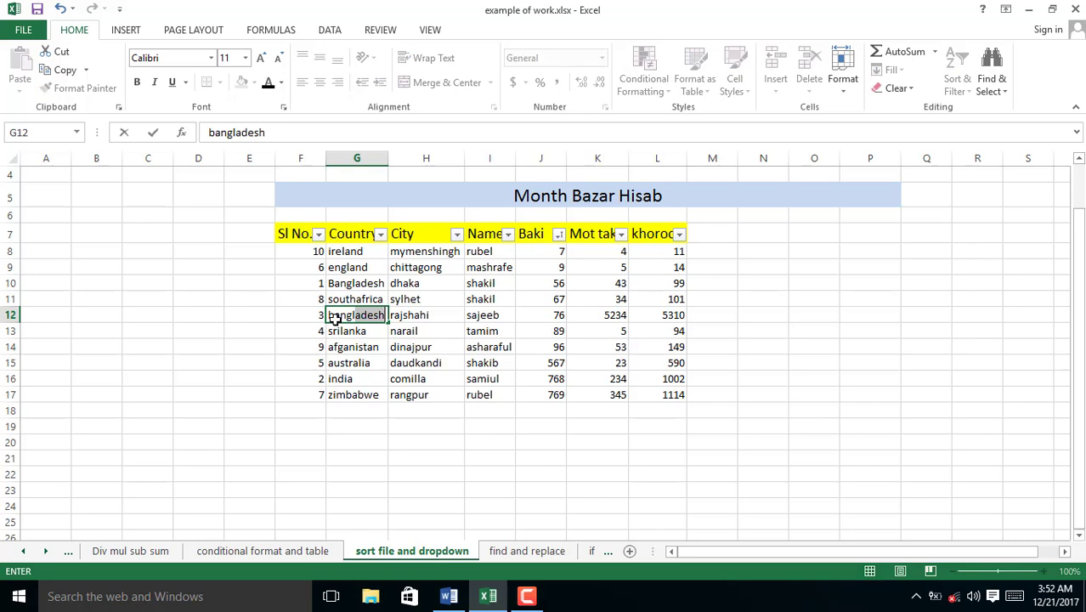
key("Return")
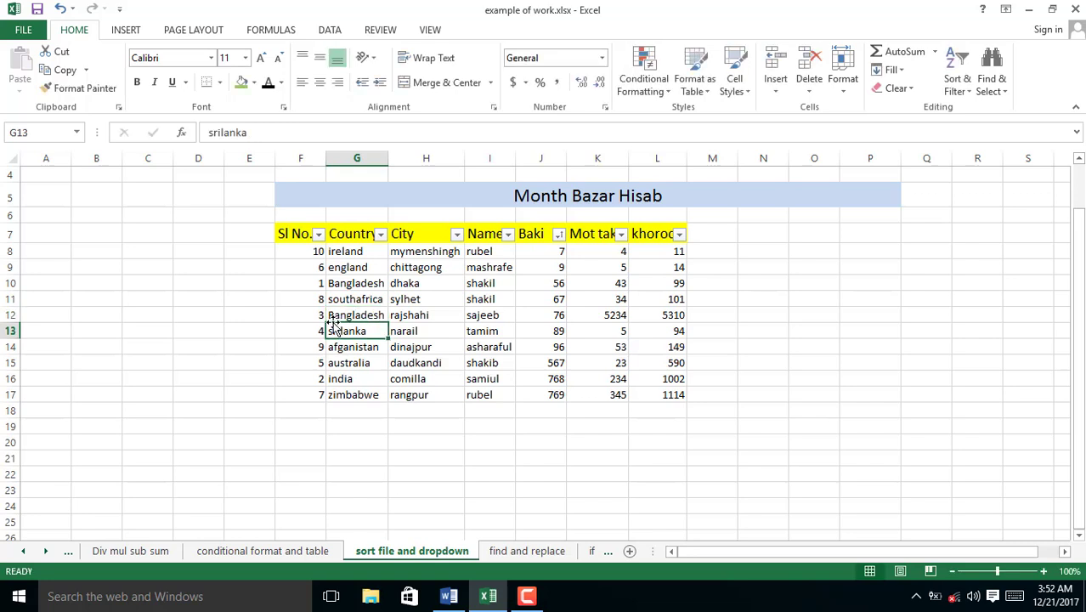
left_click(380, 235)
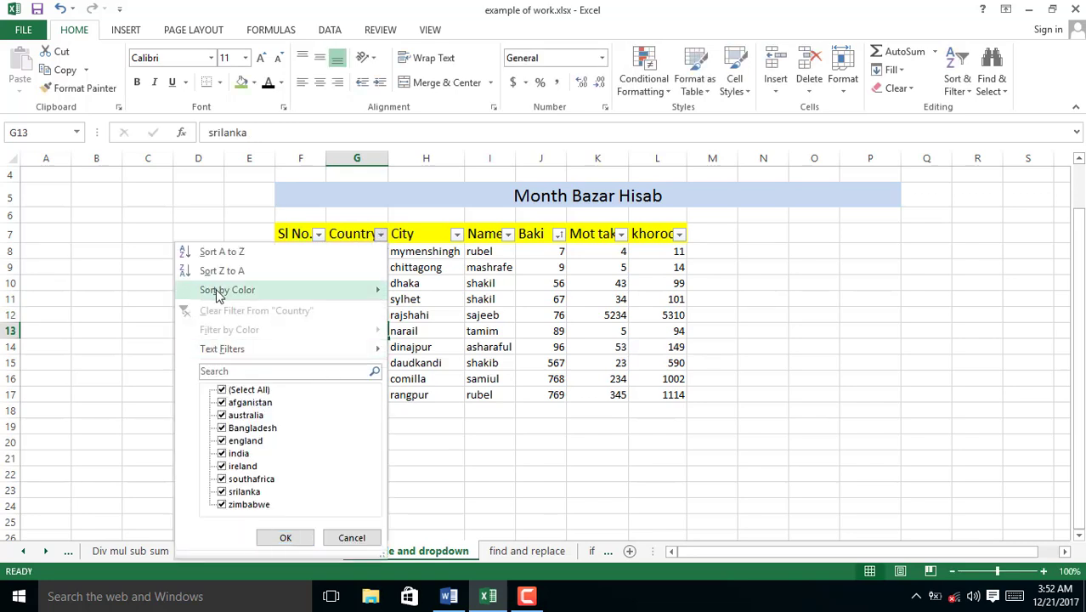
left_click(221, 390)
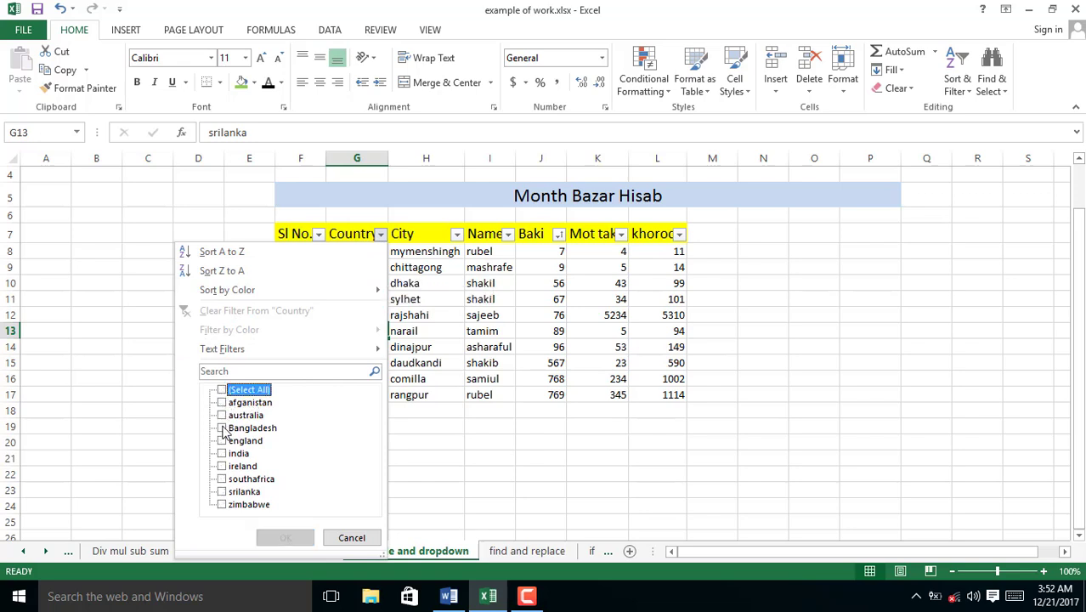
left_click(222, 428)
left_click(287, 537)
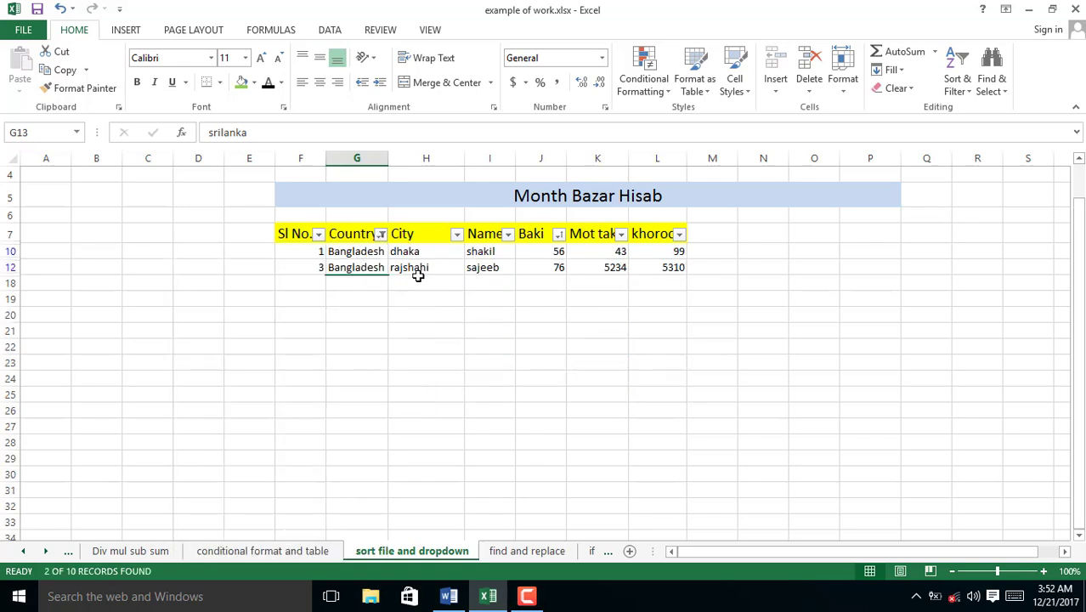
left_click(381, 235)
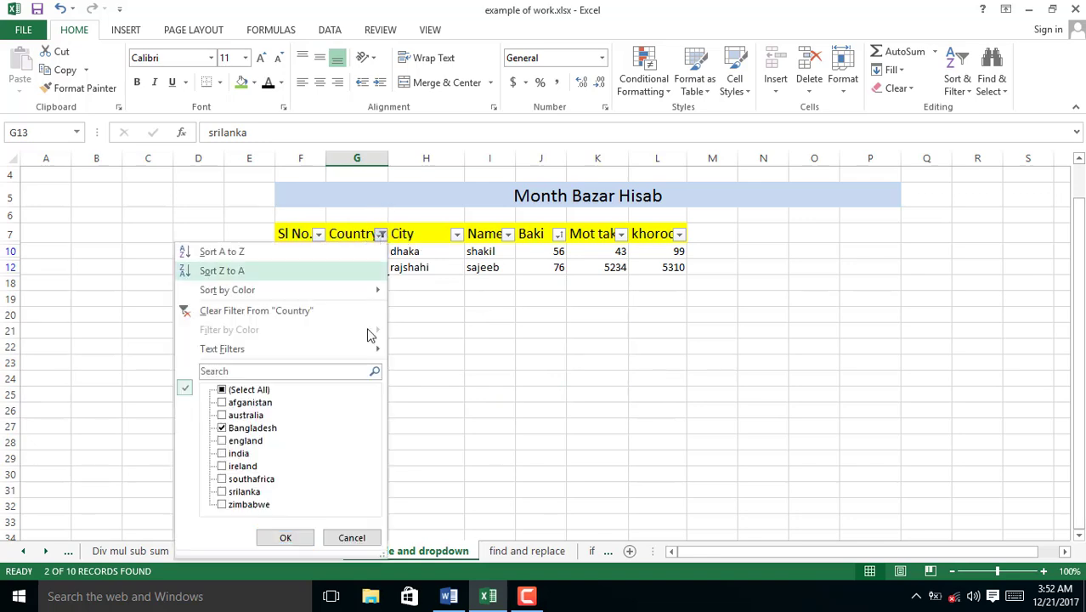
left_click(222, 389)
left_click(286, 537)
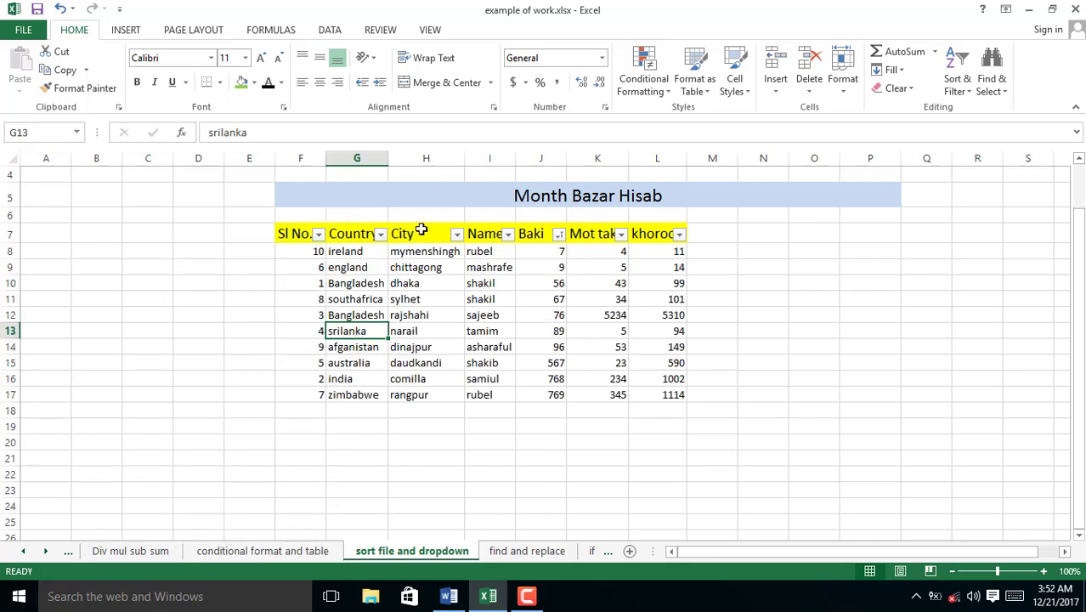
Step: Change H14 to comilla, filter City to comilla only, then undo the filter
left_click(423, 349)
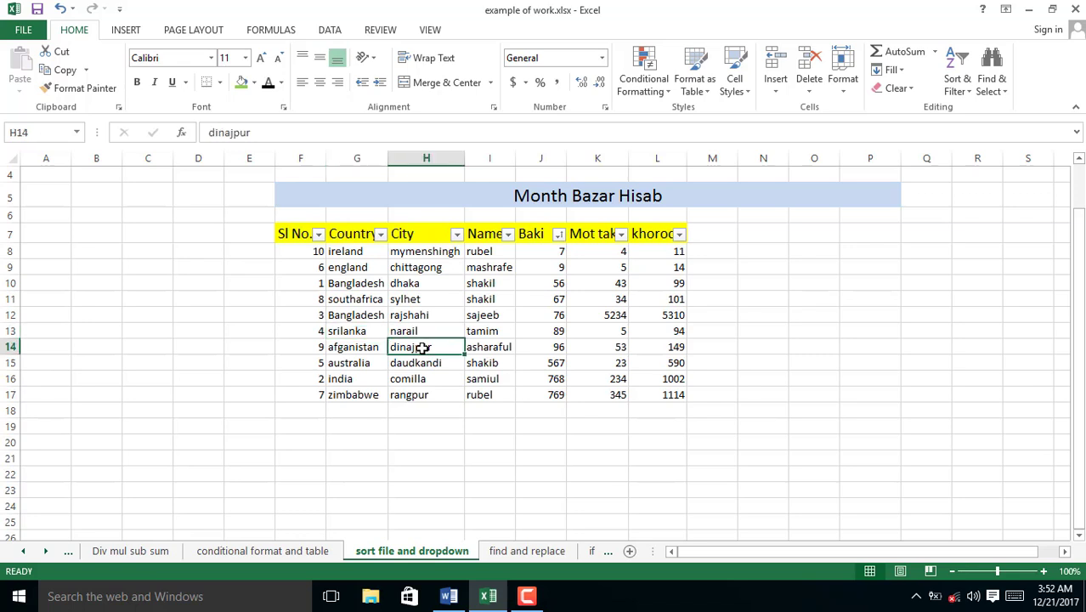
type("comilla")
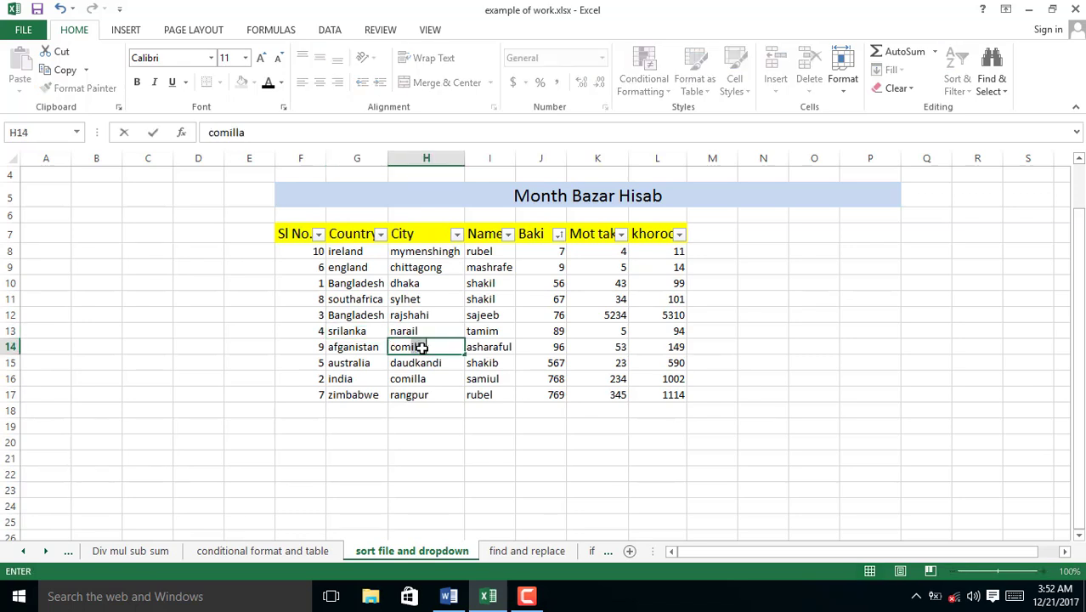
key("Return")
left_click(420, 350)
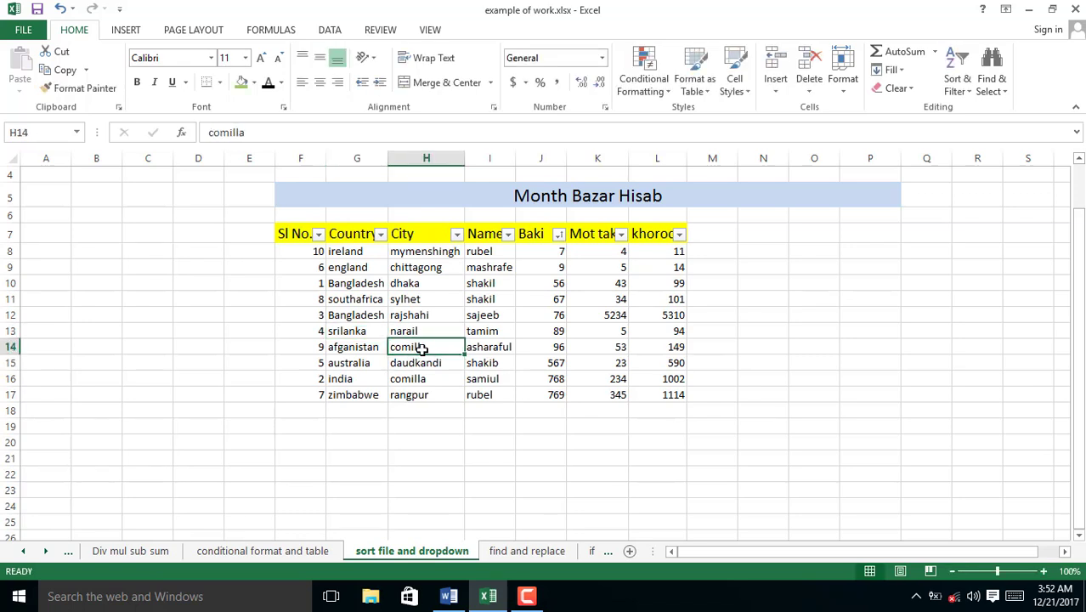
left_click(456, 233)
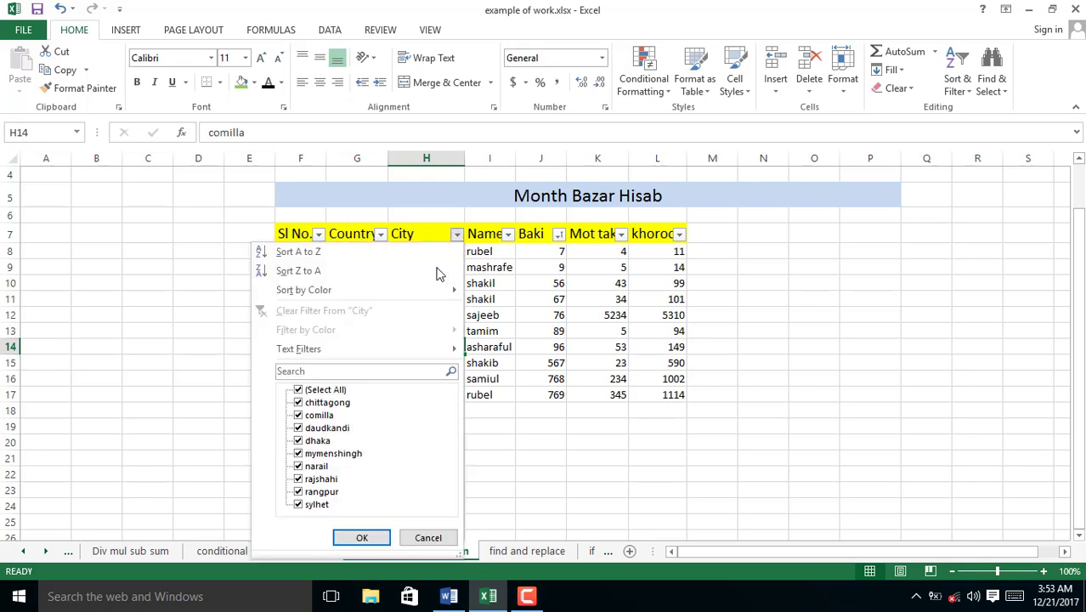
left_click(299, 390)
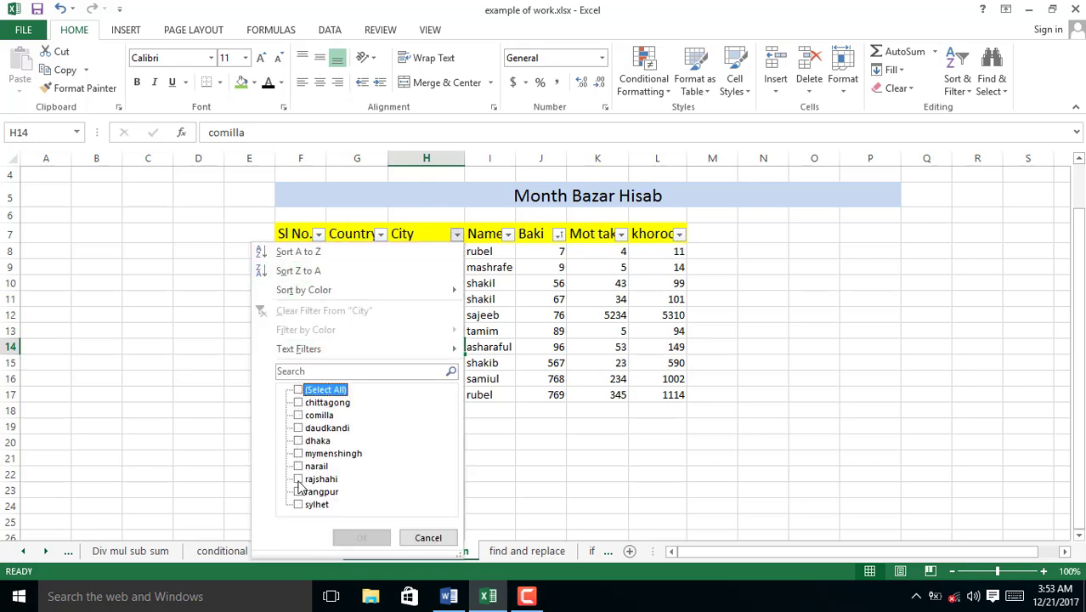
left_click(299, 415)
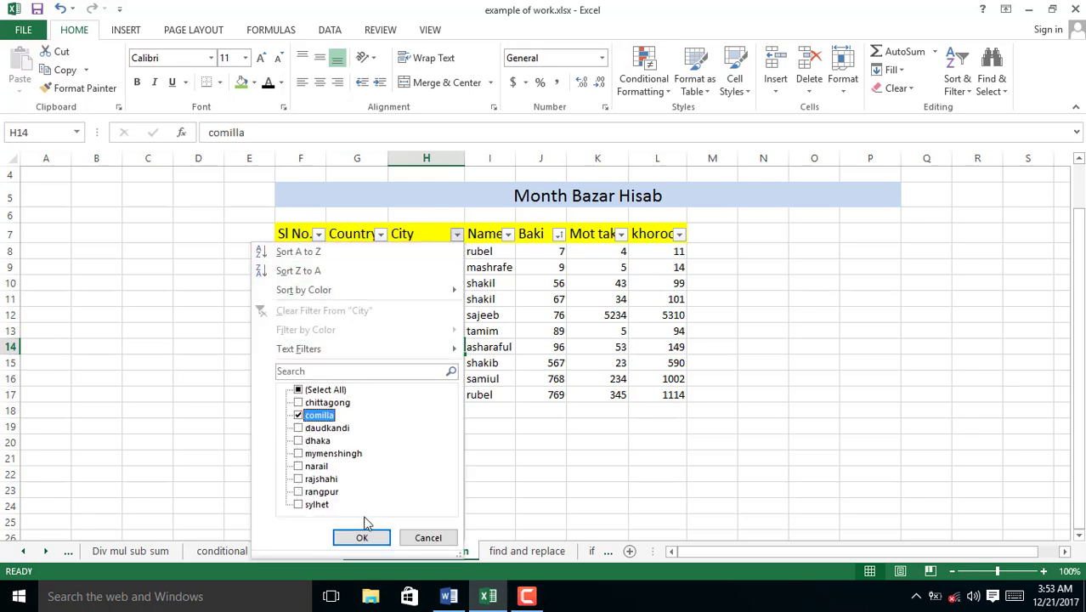
left_click(361, 537)
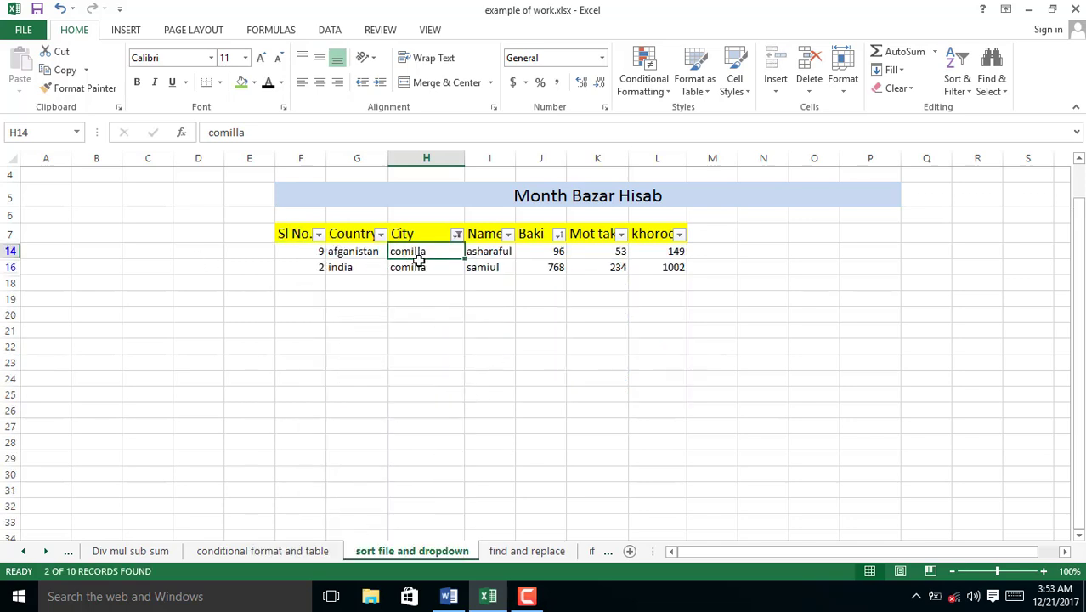
key("ctrl+z")
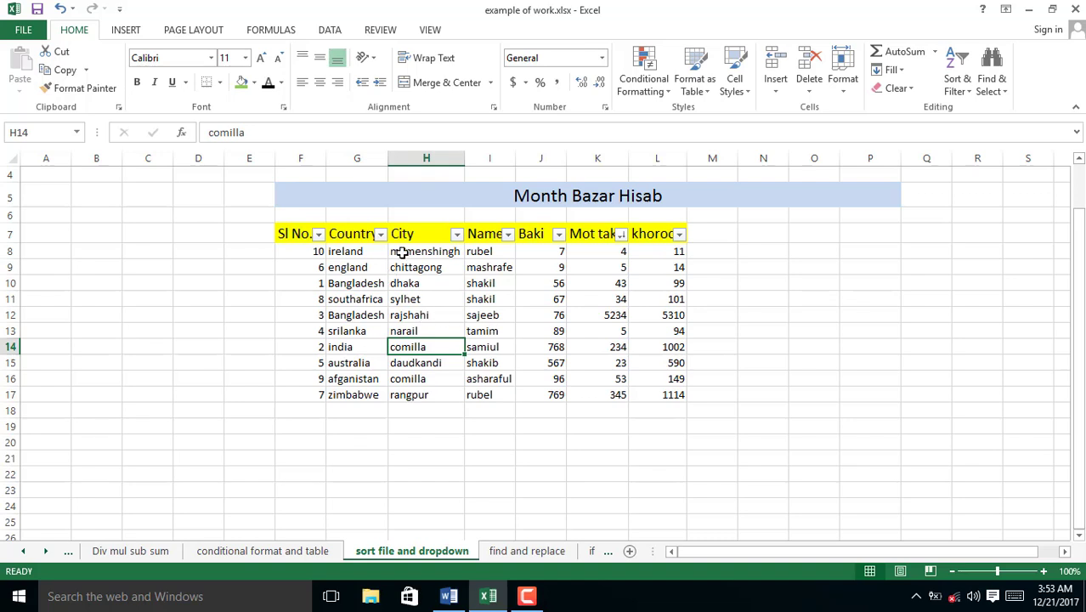
left_click(751, 250)
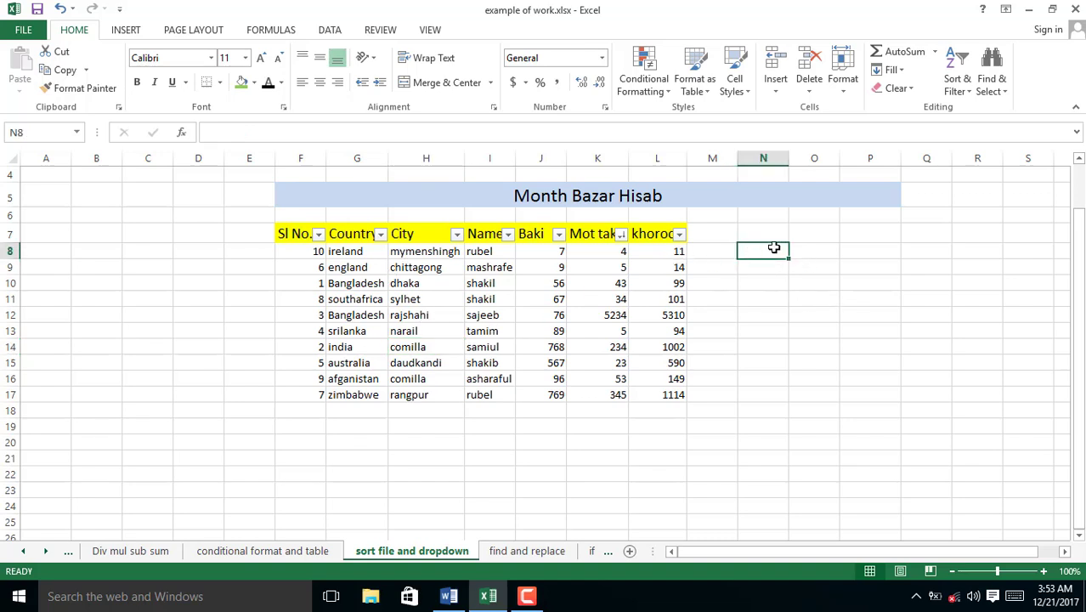
Step: Add a List data validation to N8 with source $G$8:$G$17
left_click(329, 32)
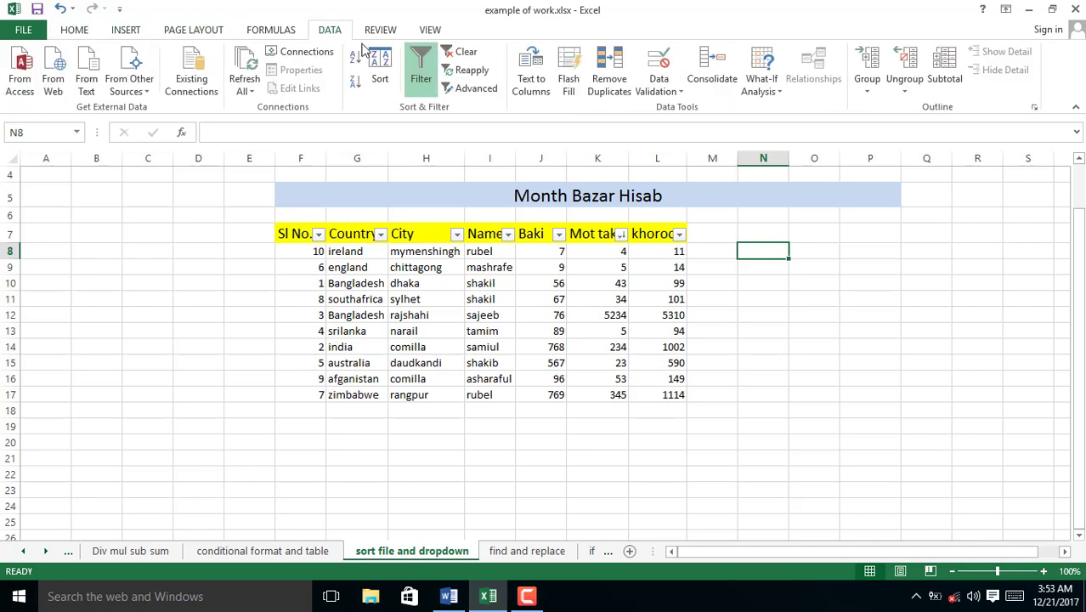
left_click(667, 92)
left_click(677, 107)
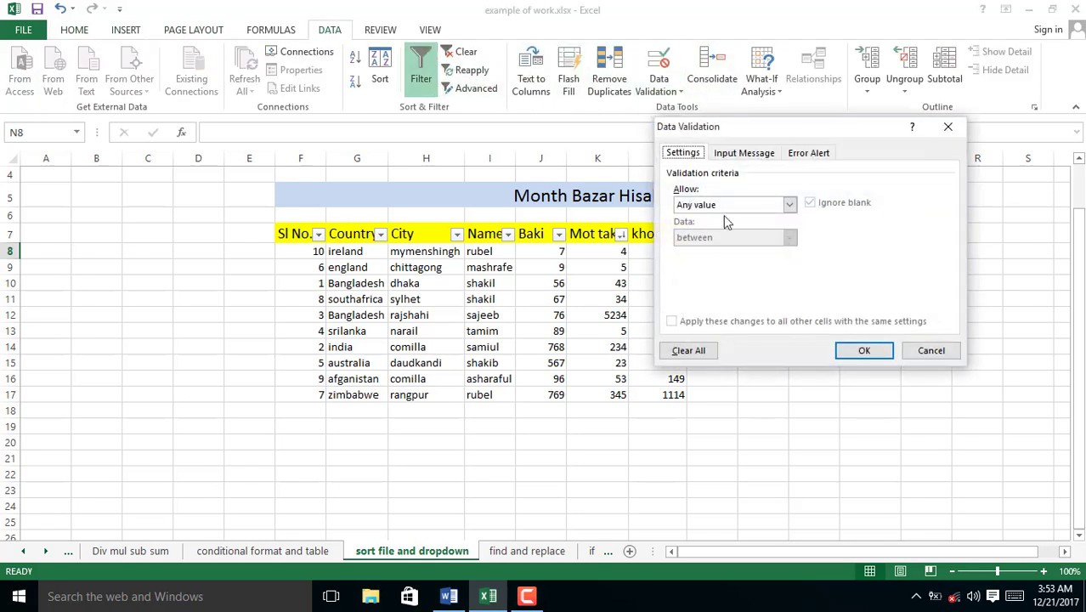
left_click(789, 204)
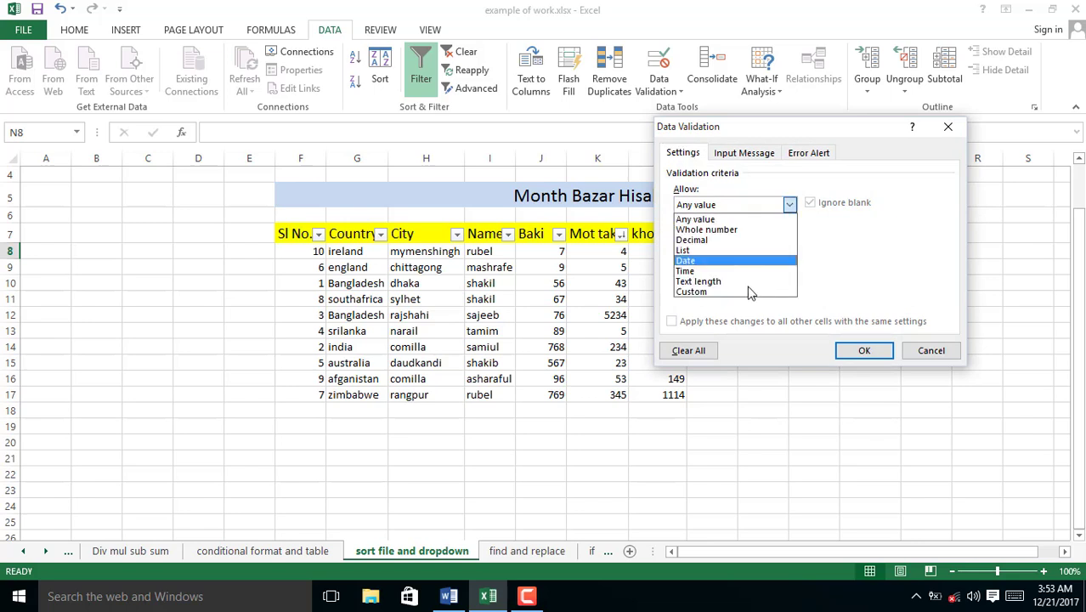
left_click(720, 250)
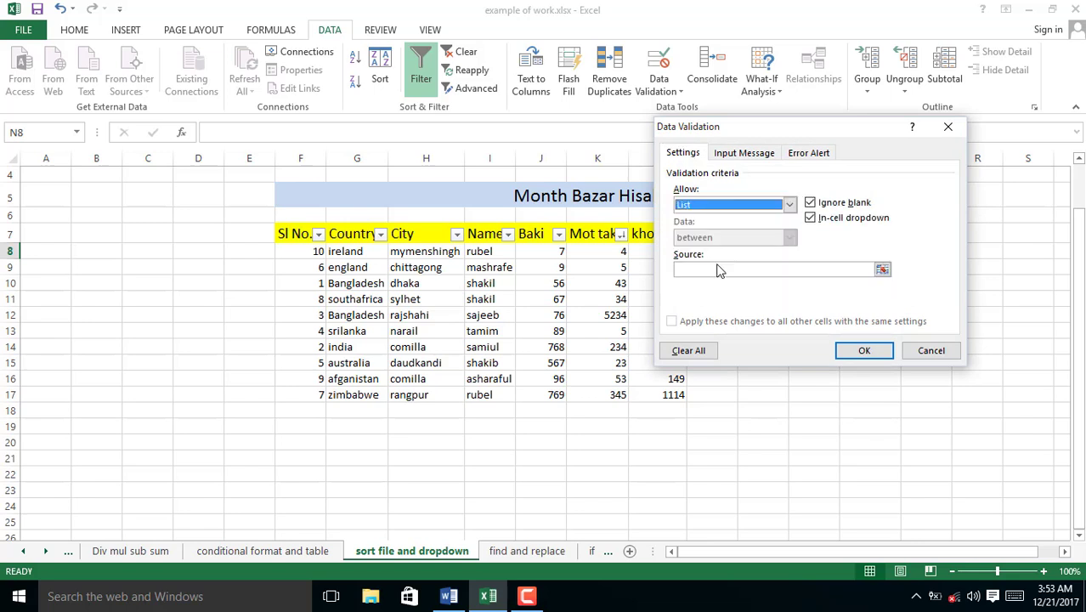
left_click(882, 269)
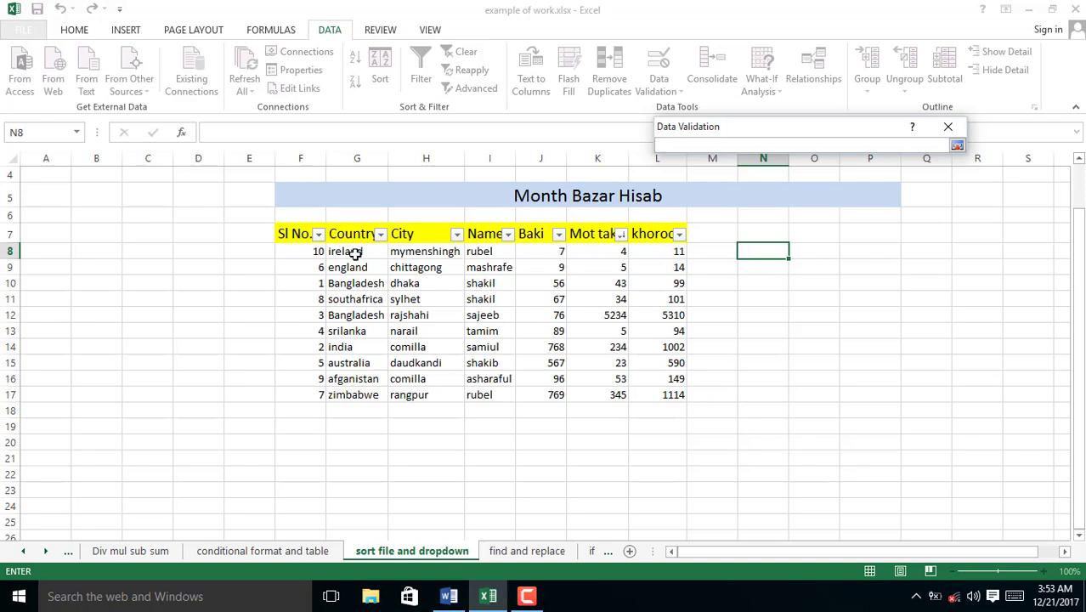
left_click_drag(354, 251, 358, 396)
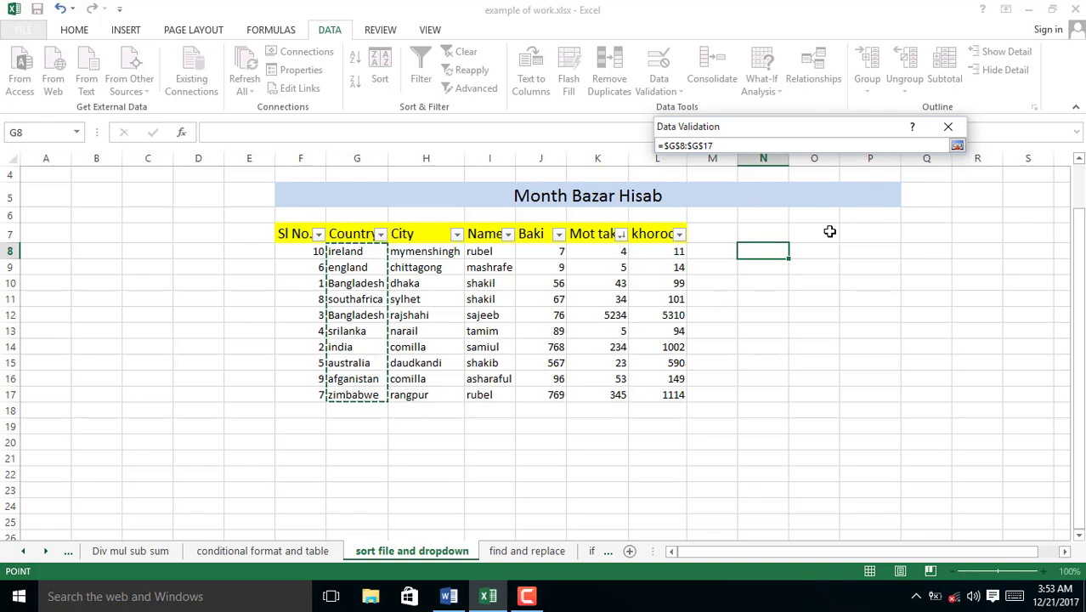
key("Return")
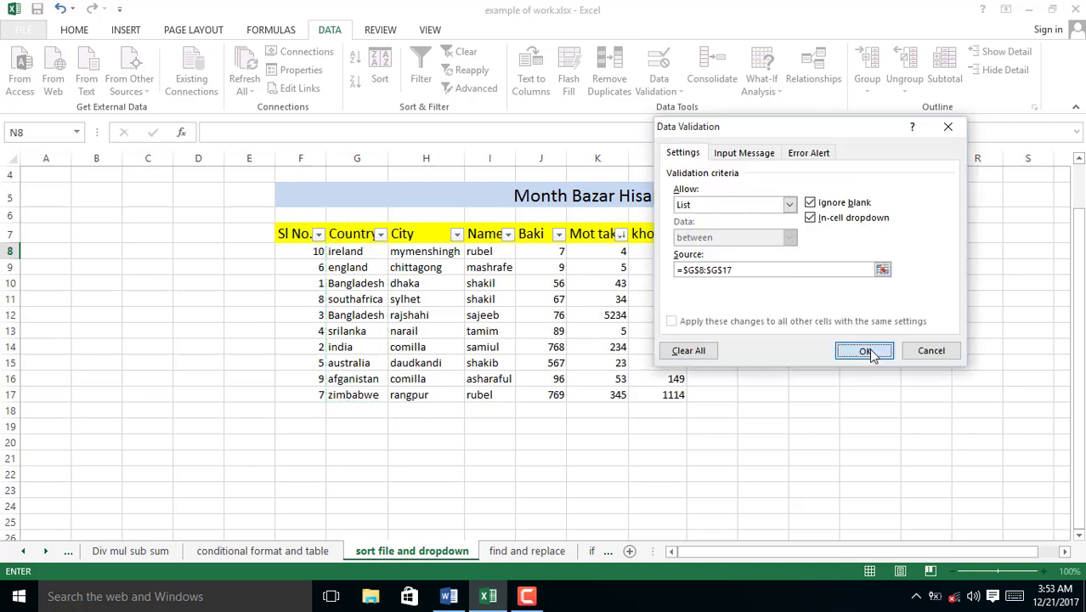
left_click(851, 348)
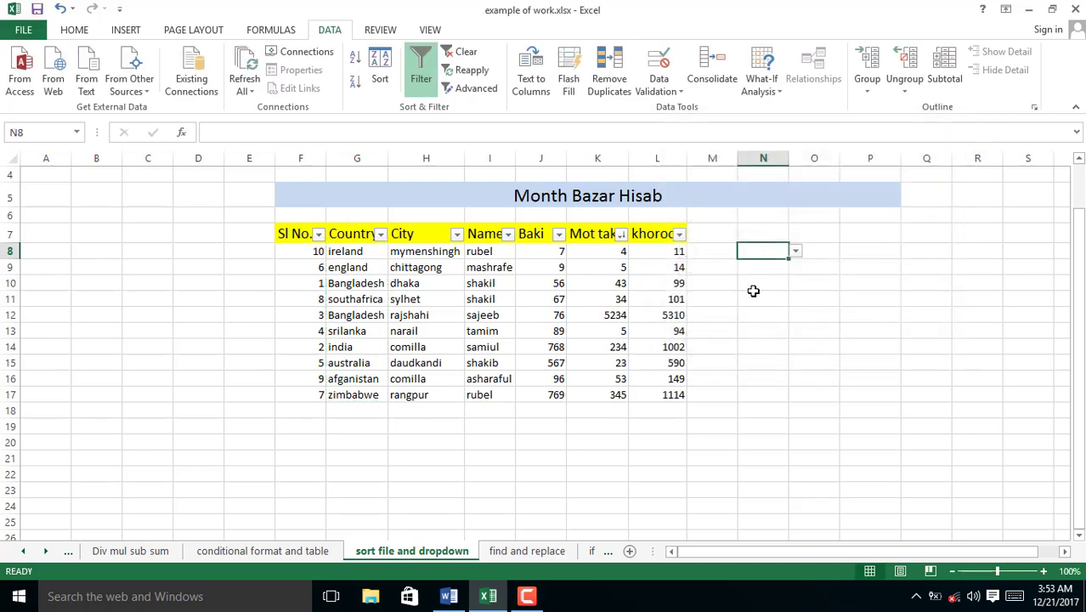
Step: Pick england, then srilanka, from N8's dropdown and switch to the find and replace sheet
left_click(798, 251)
left_click(769, 278)
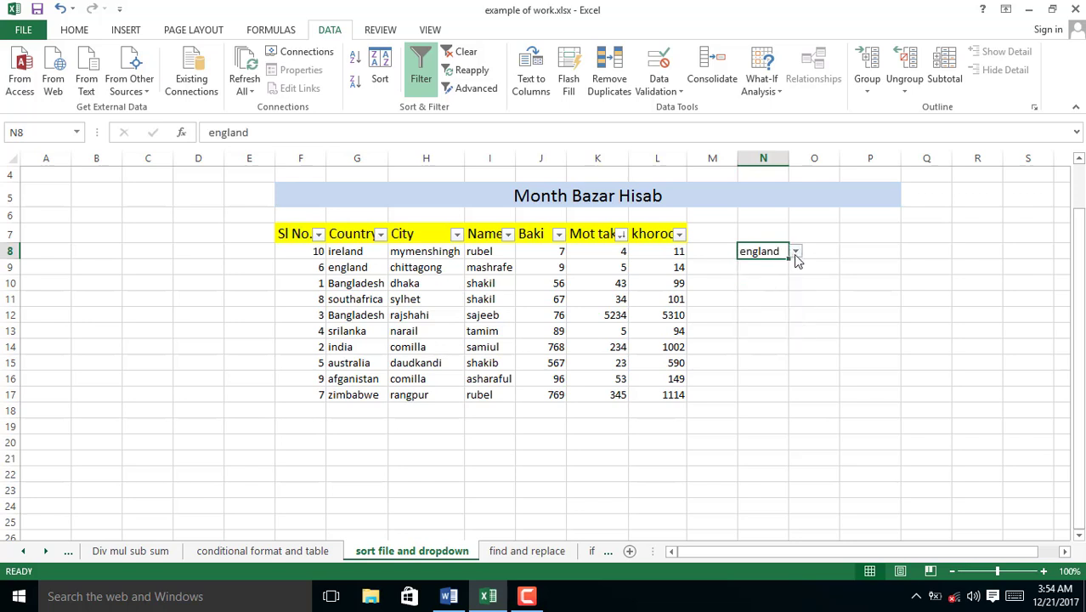
left_click(797, 251)
left_click(767, 303)
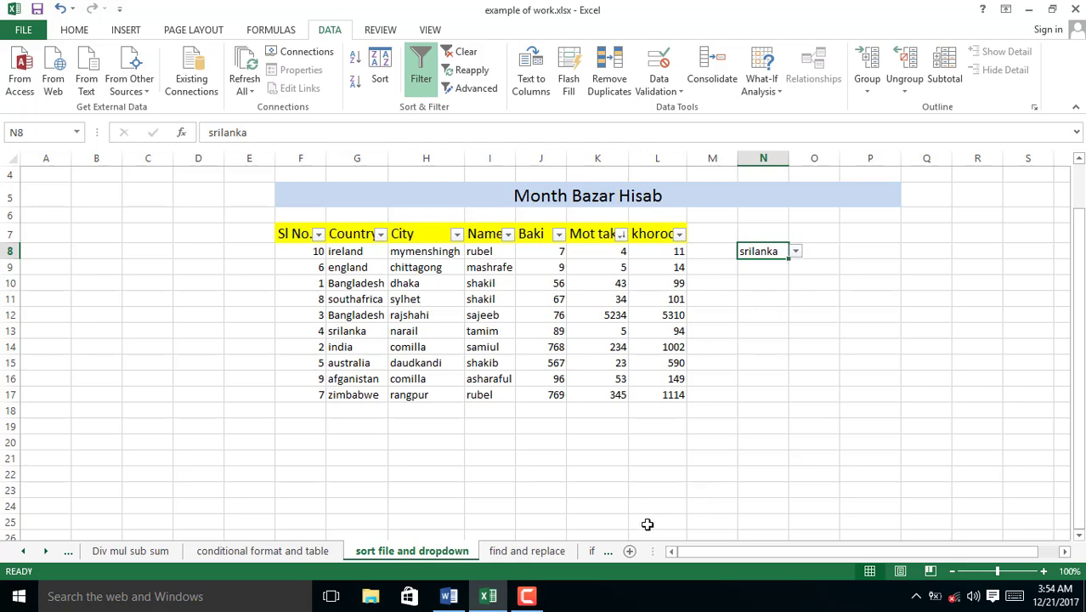
left_click(528, 551)
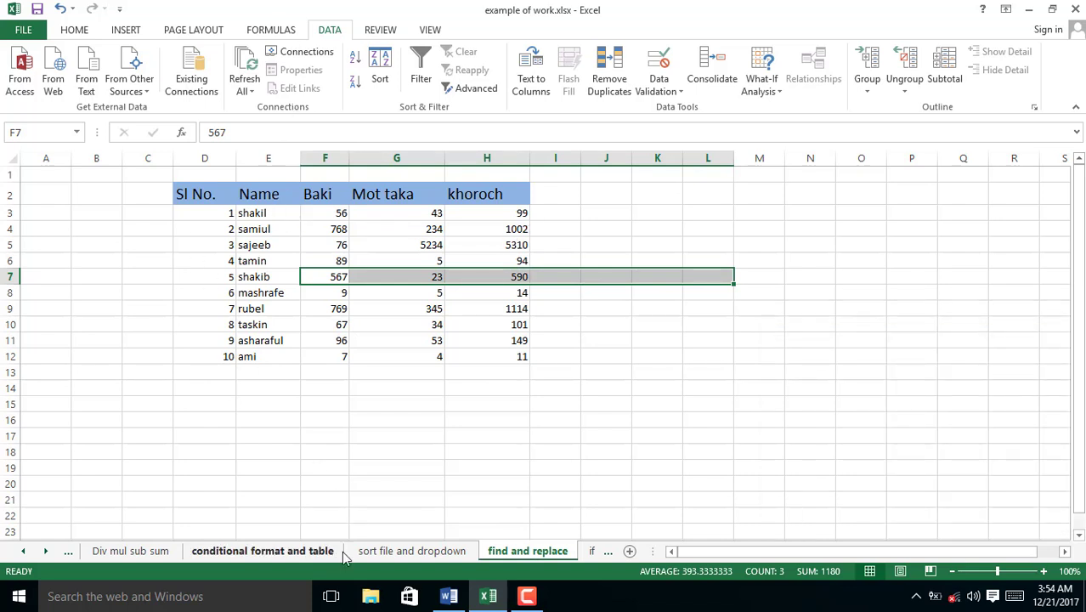
Step: Use Find to locate shakil, then samiul, and close the Find dialog
left_click(259, 212)
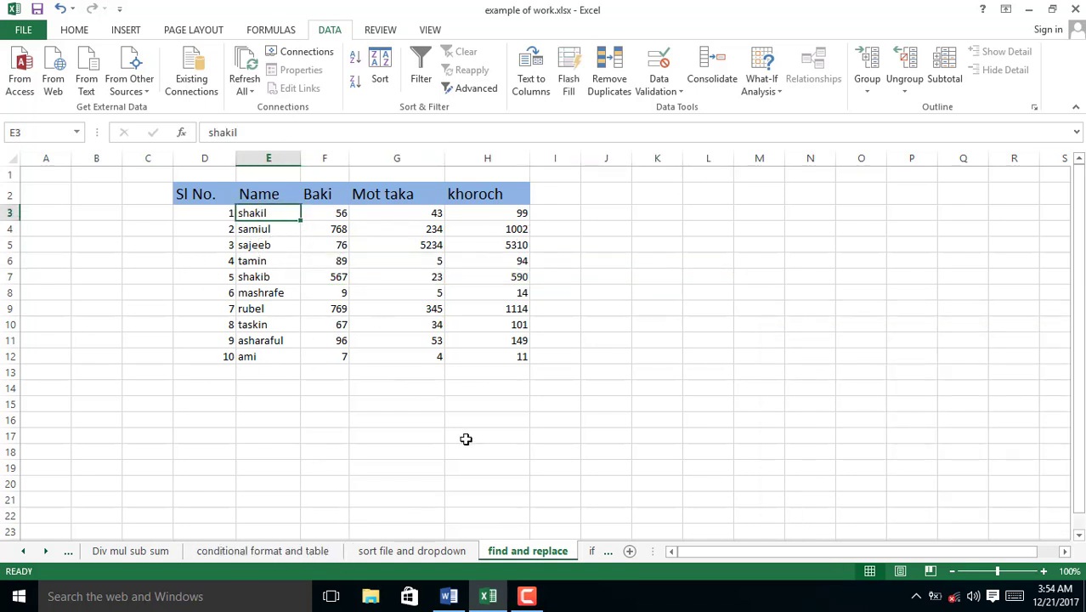
left_click(76, 34)
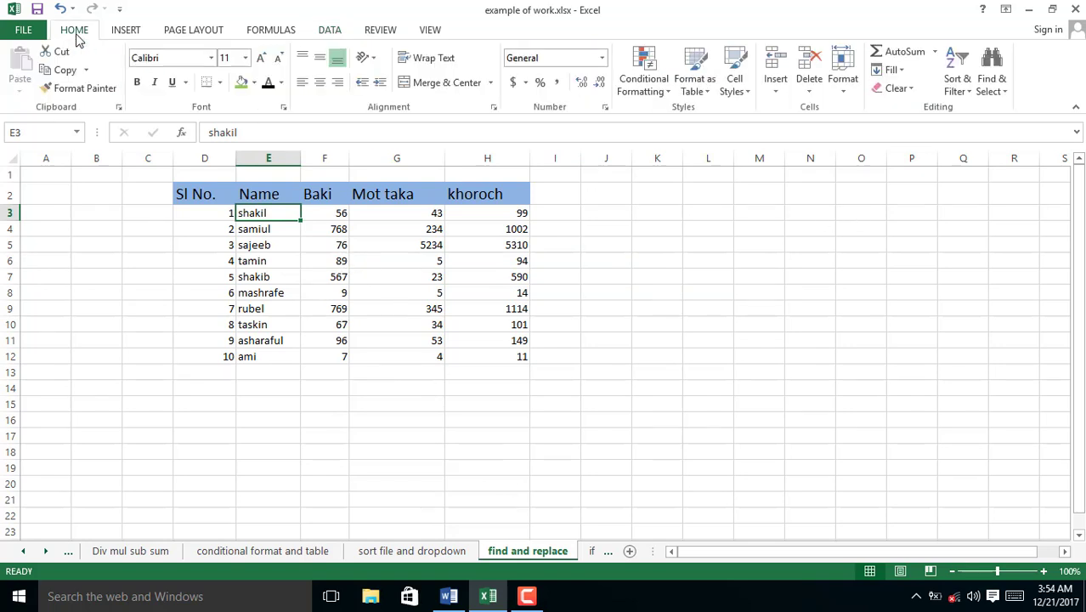
left_click(1001, 81)
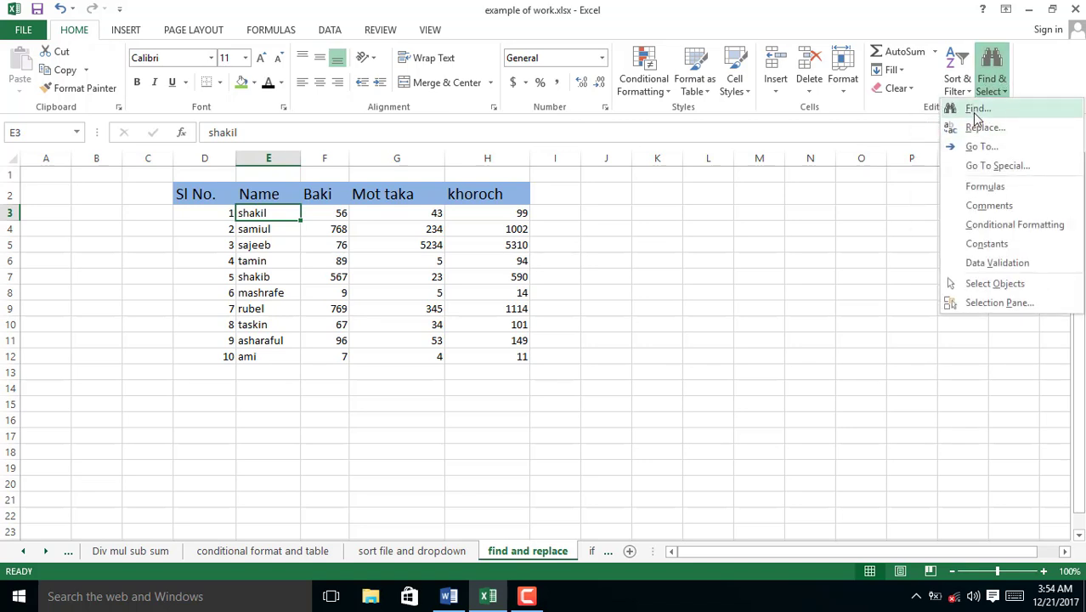
left_click(989, 112)
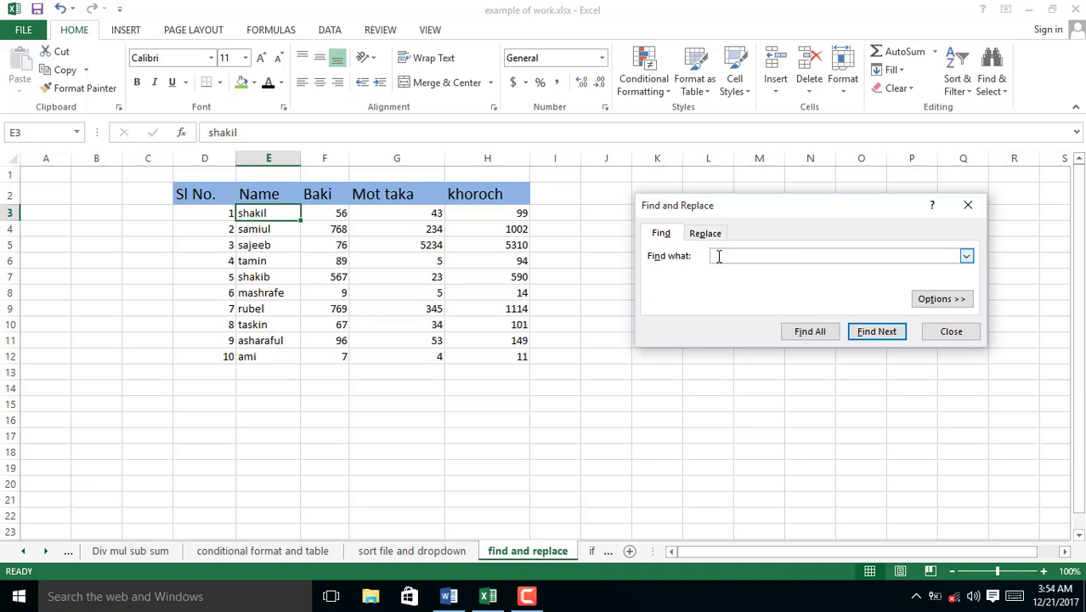
left_click(890, 333)
left_click(853, 336)
left_click_drag(782, 252, 686, 253)
type("samiul")
left_click(876, 333)
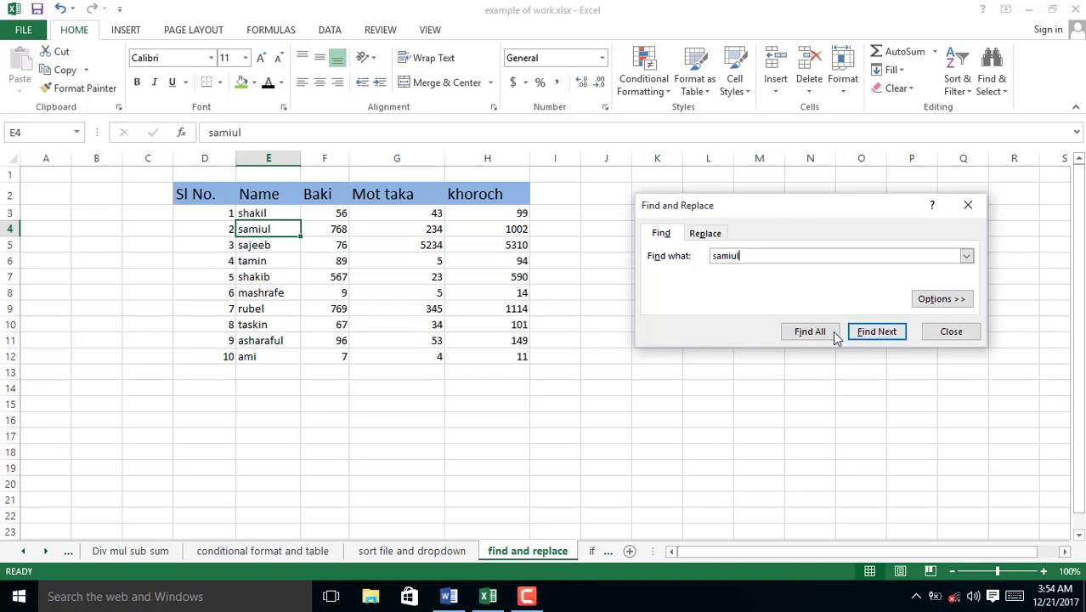
left_click(949, 331)
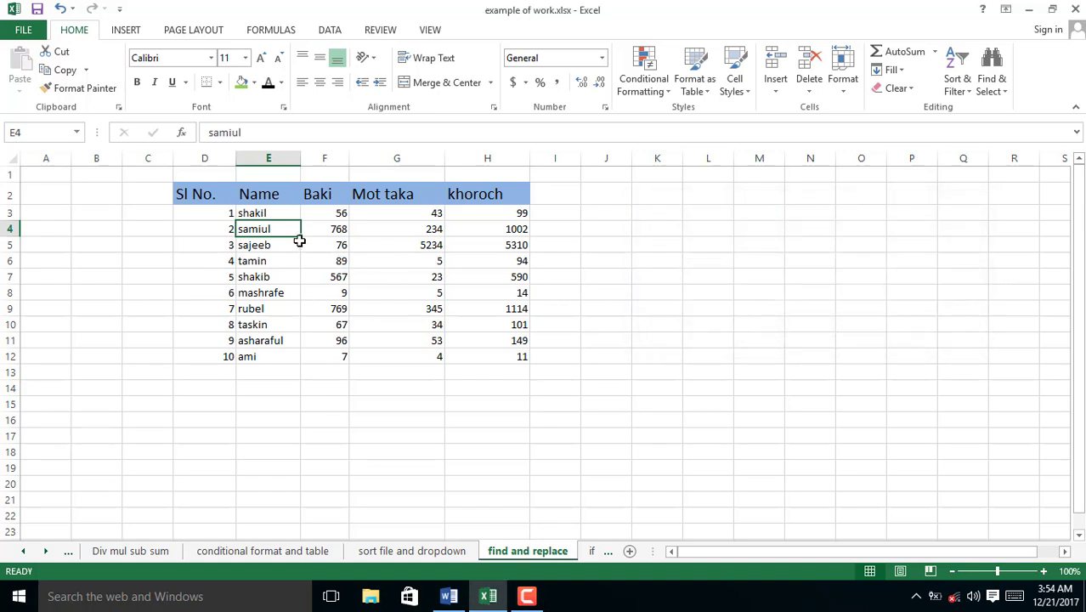
Step: With Find and Replace, search for ami and replace it in E12 with sa,oi
left_click(1003, 92)
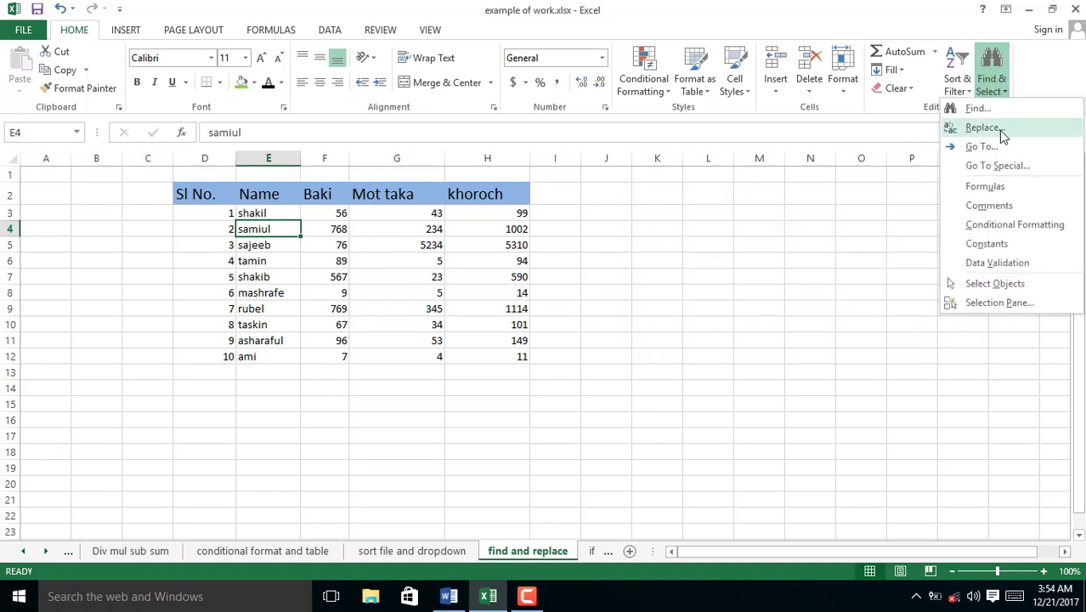
left_click(1001, 135)
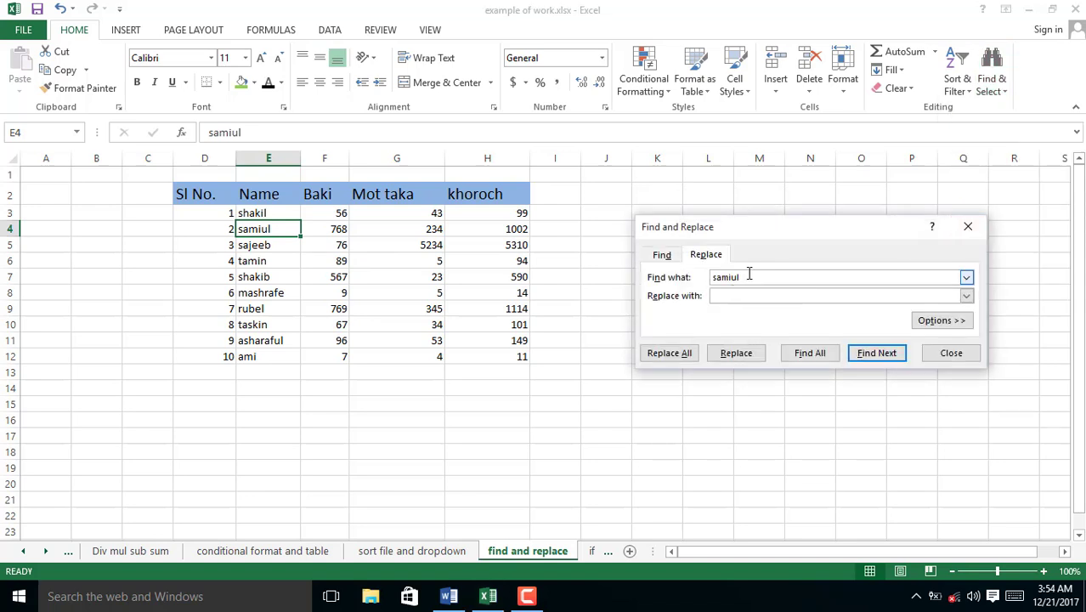
left_click_drag(747, 275, 696, 277)
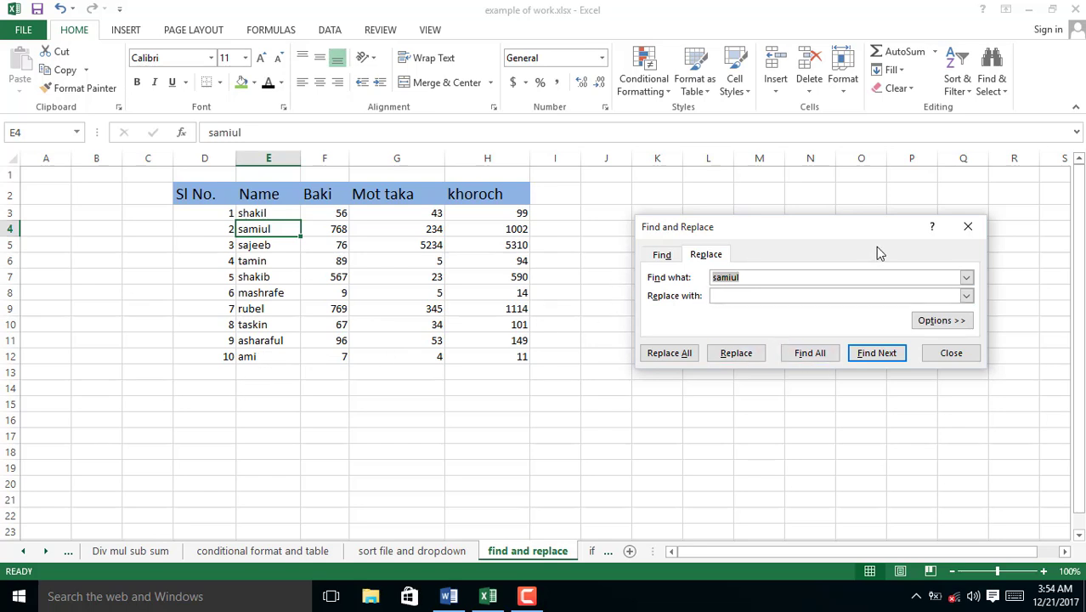
type("ami")
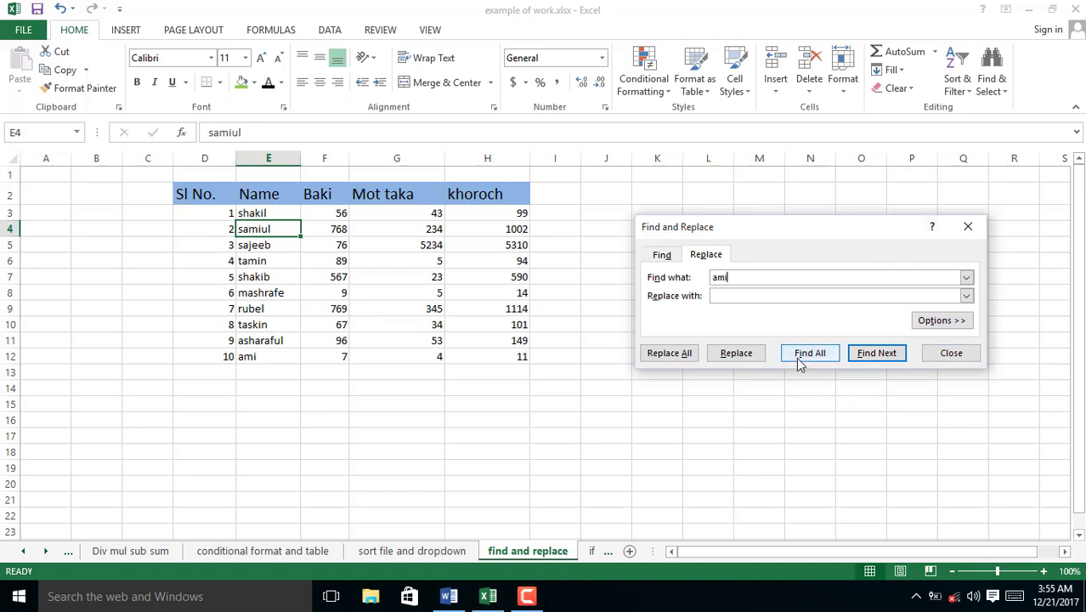
left_click(869, 353)
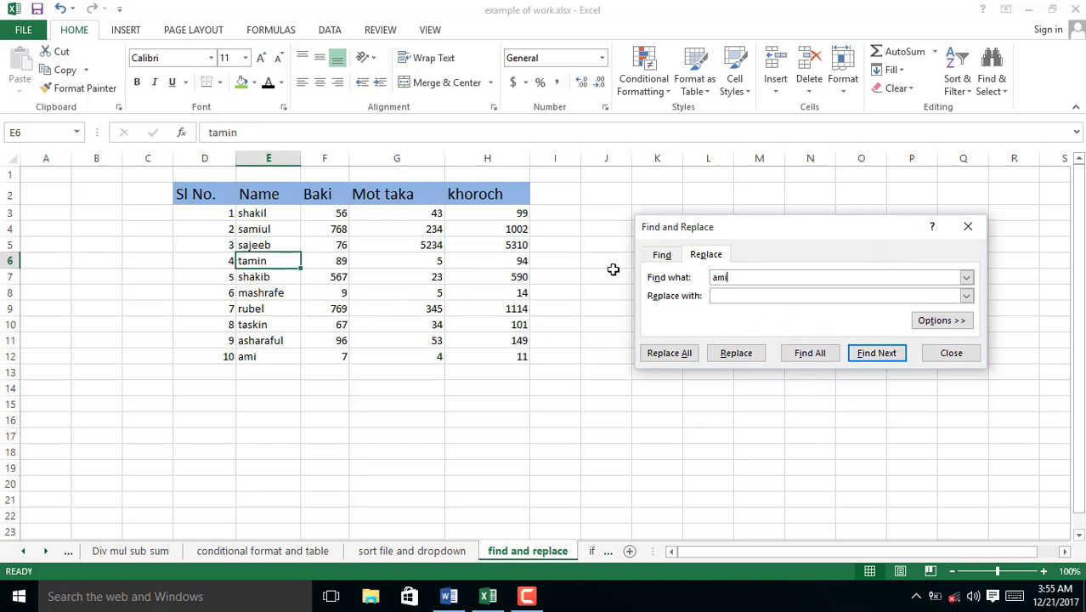
left_click(867, 355)
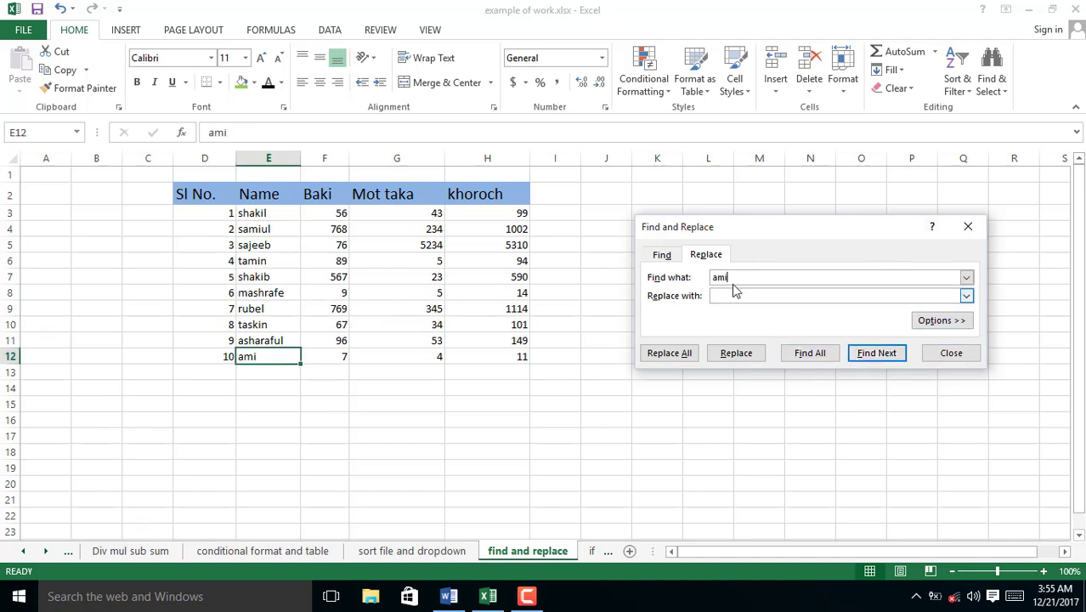
left_click_drag(729, 281, 685, 278)
left_click(743, 294)
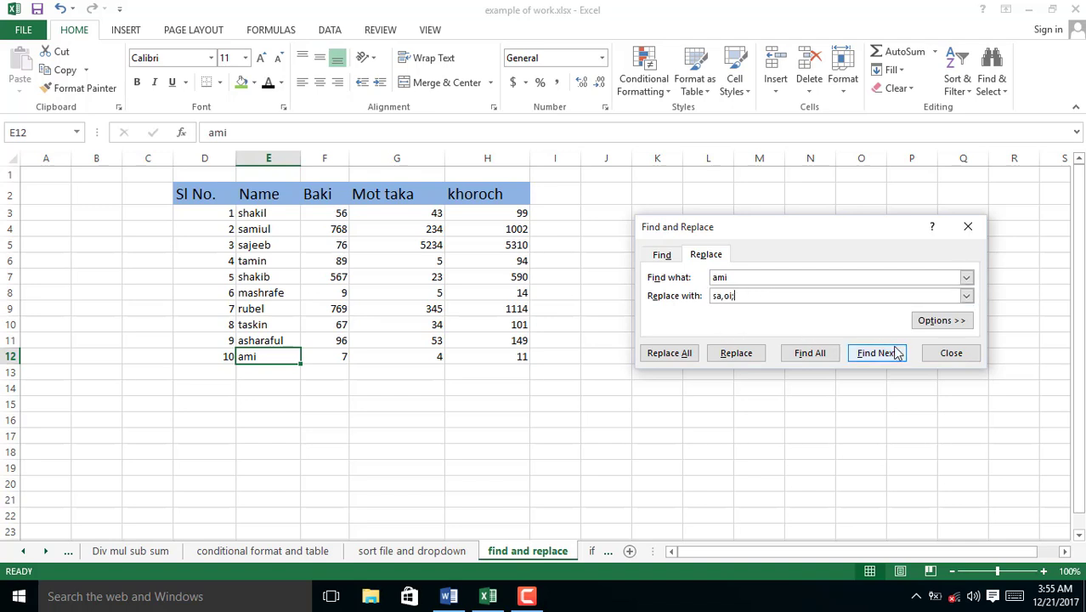
left_click(736, 353)
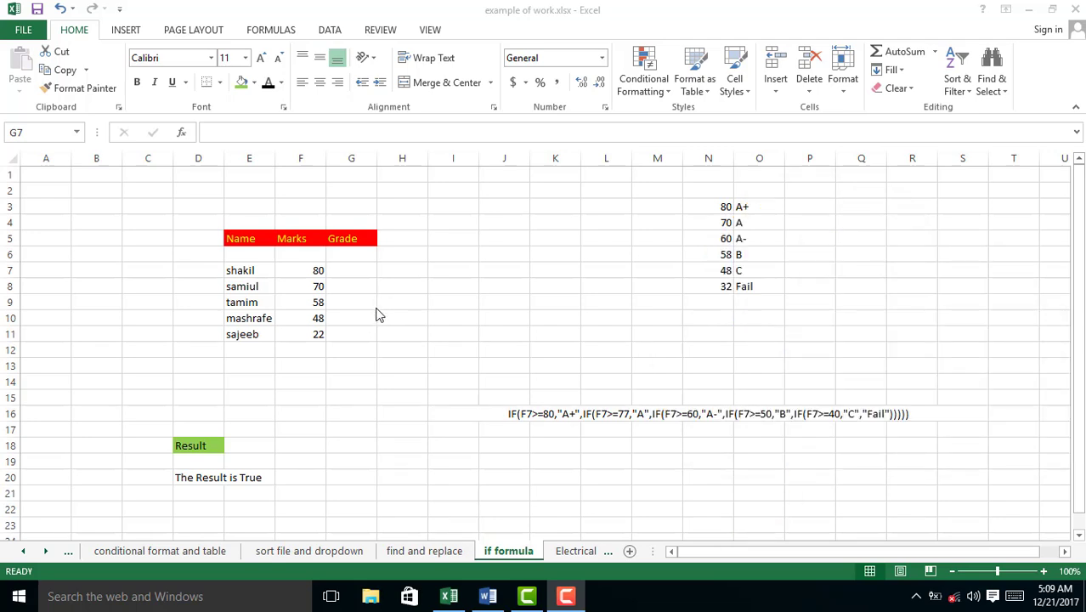
Step: In G7, begin the formula =if(F7 to test shakil's mark
left_click(353, 273)
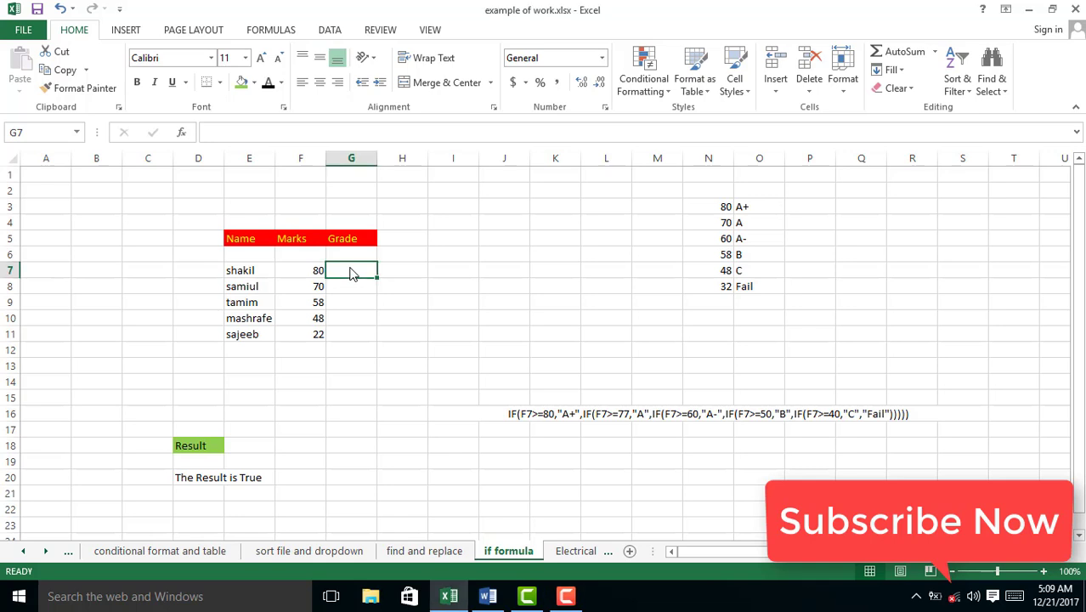
type("=")
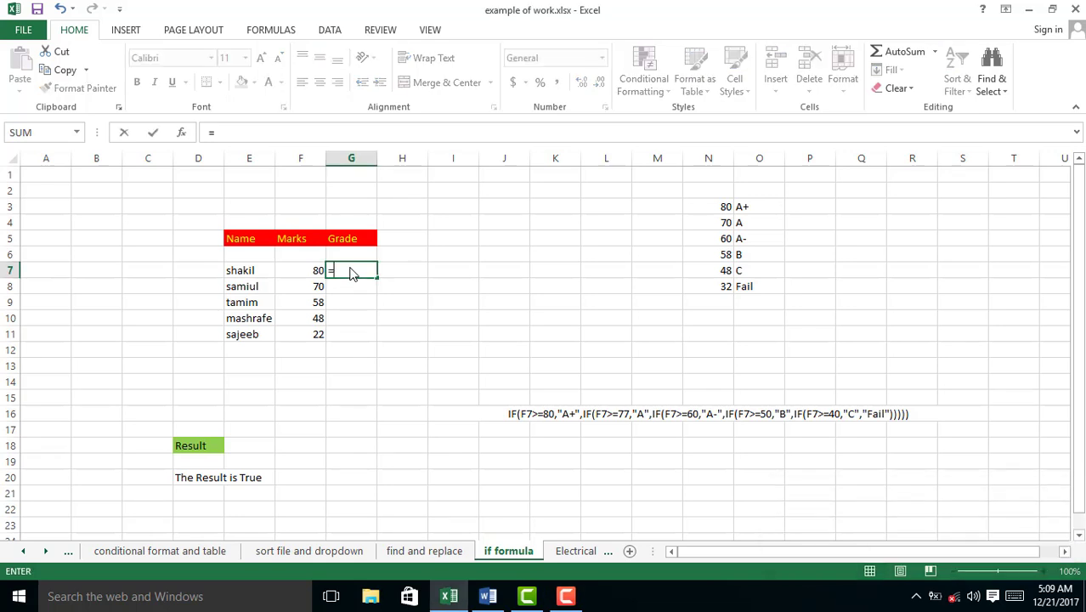
type("if")
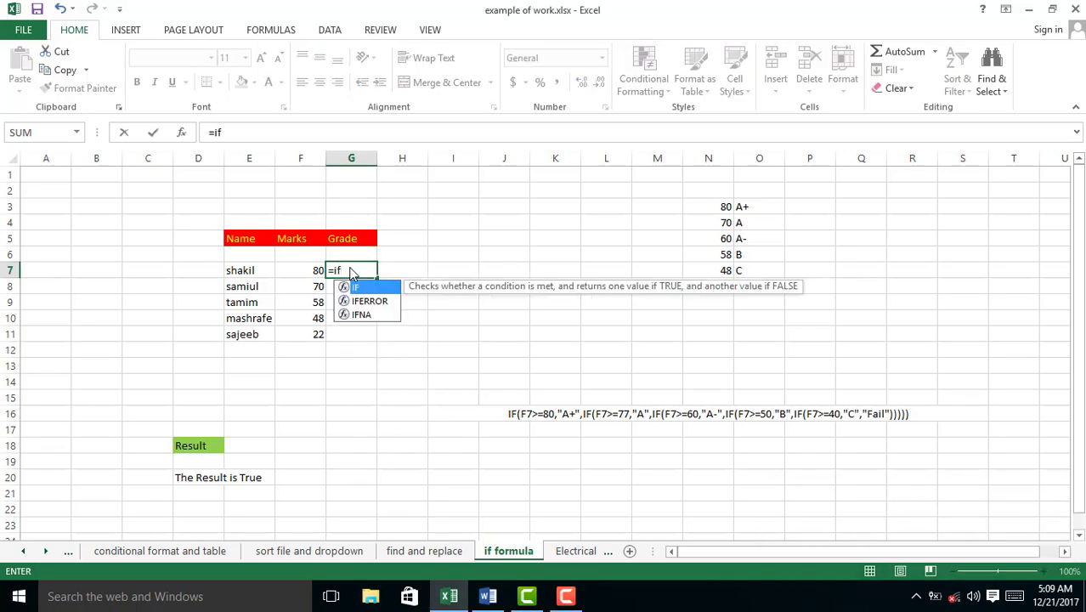
type("(")
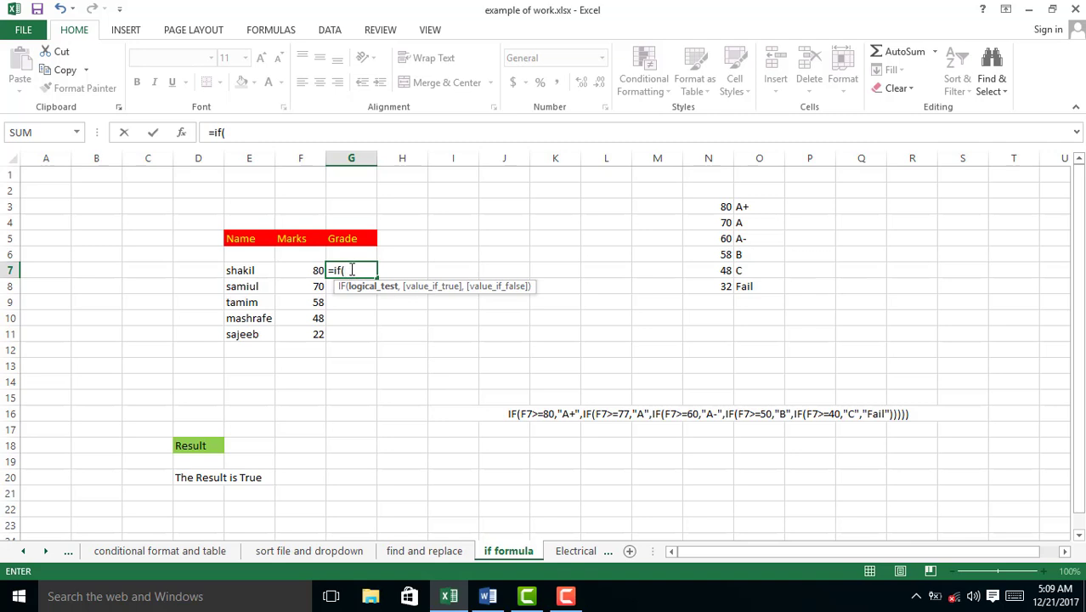
left_click(318, 271)
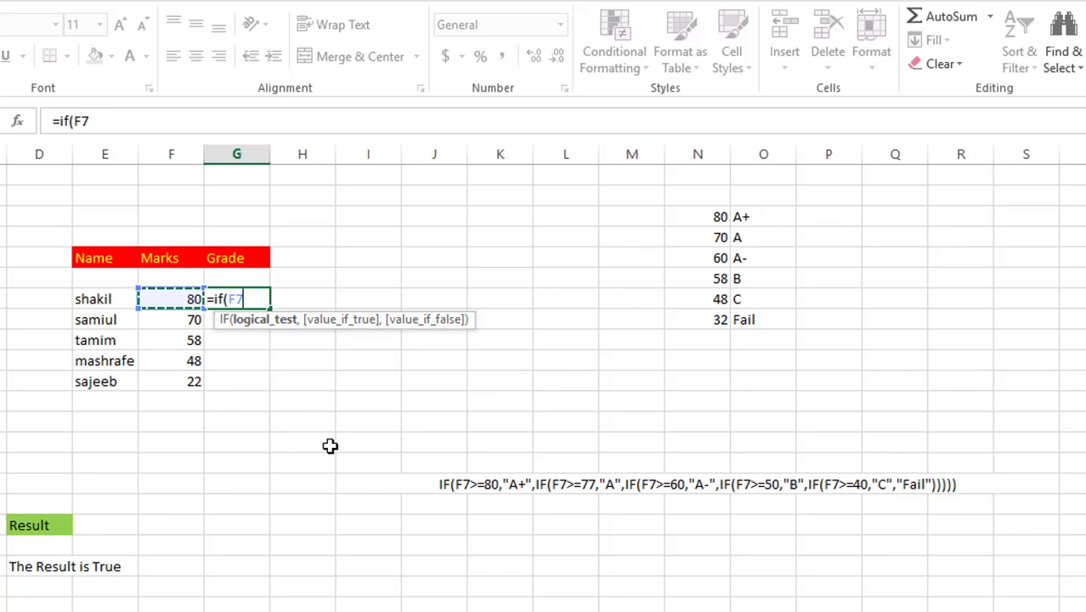
Step: Complete G7's first test as F7>=80 returning "A+", copy that IF clause, and remove the stray E7
type(">=80")
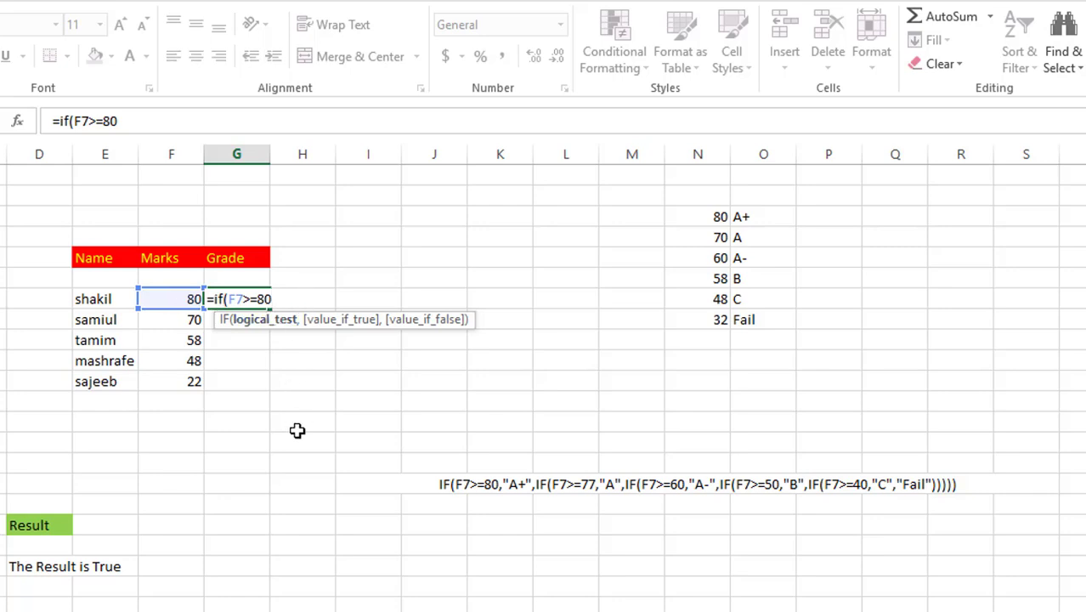
type(",")
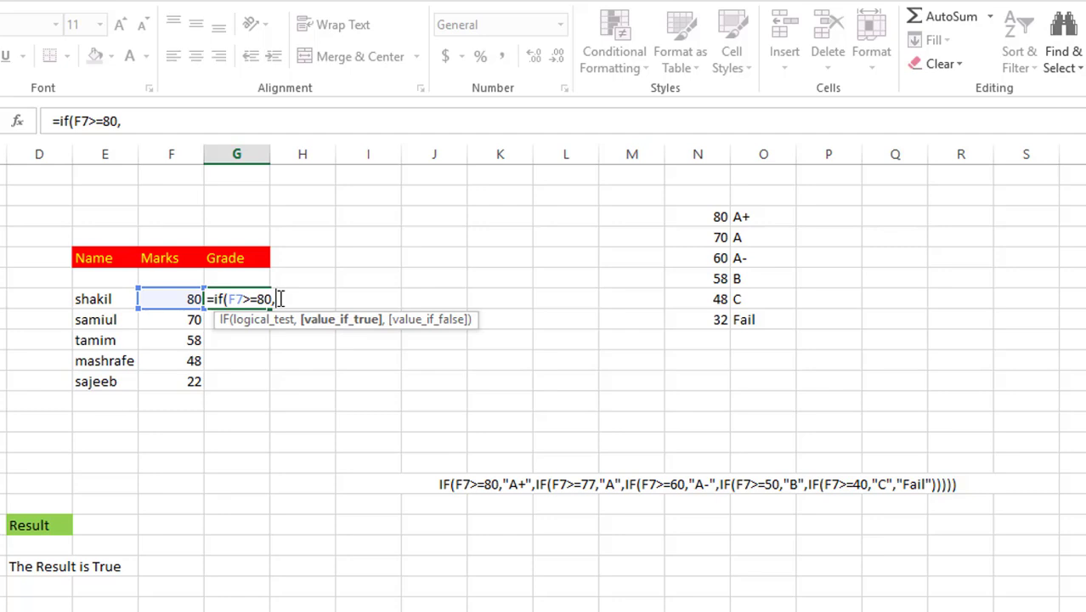
type("\"\"")
type("A")
type("+")
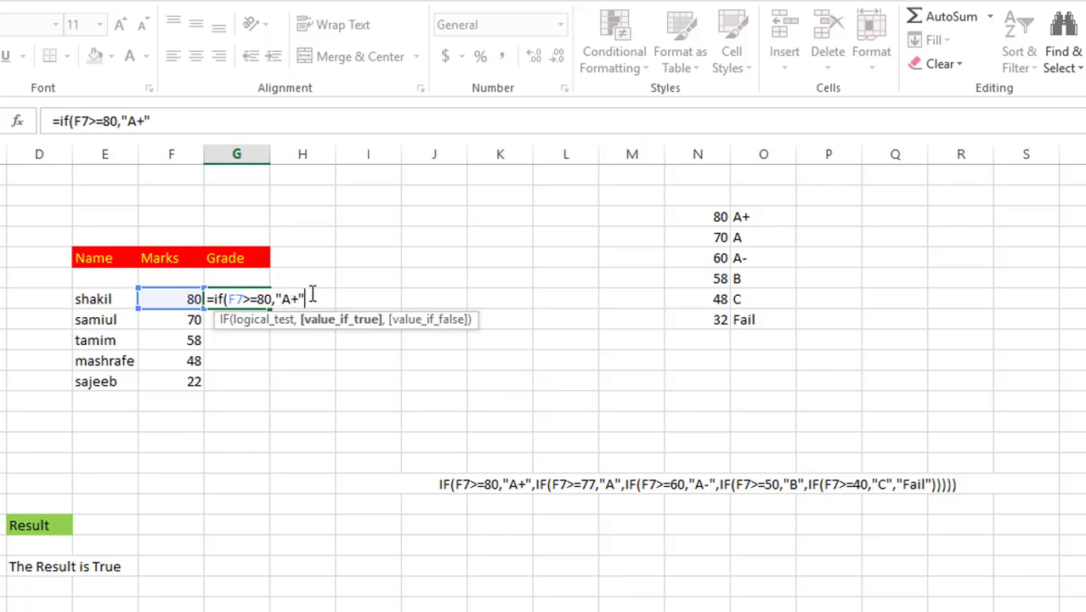
type(",")
left_click_drag(320, 299, 213, 311)
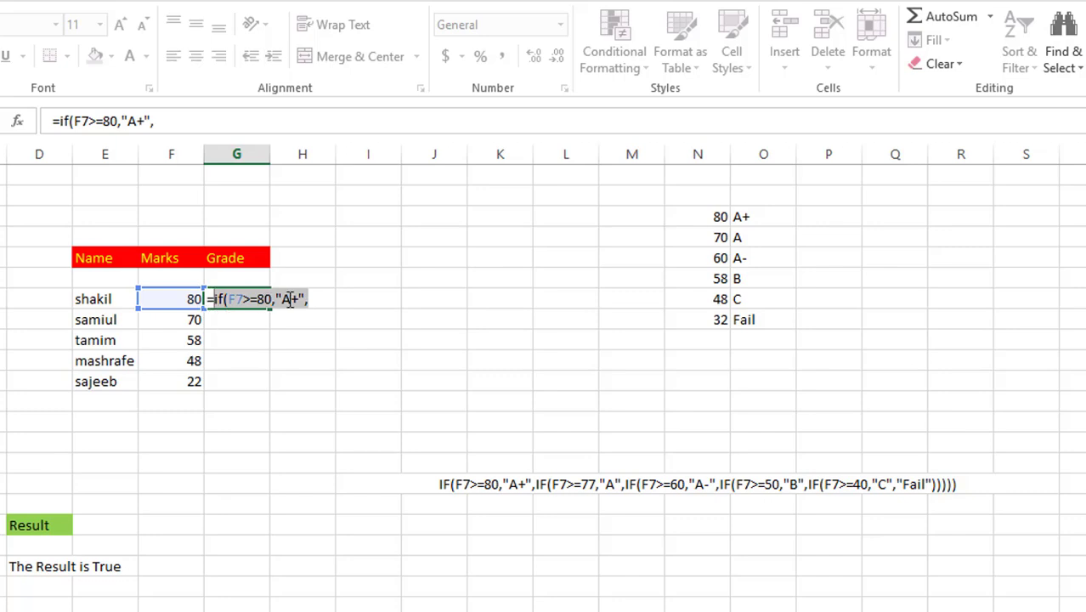
left_click(323, 298)
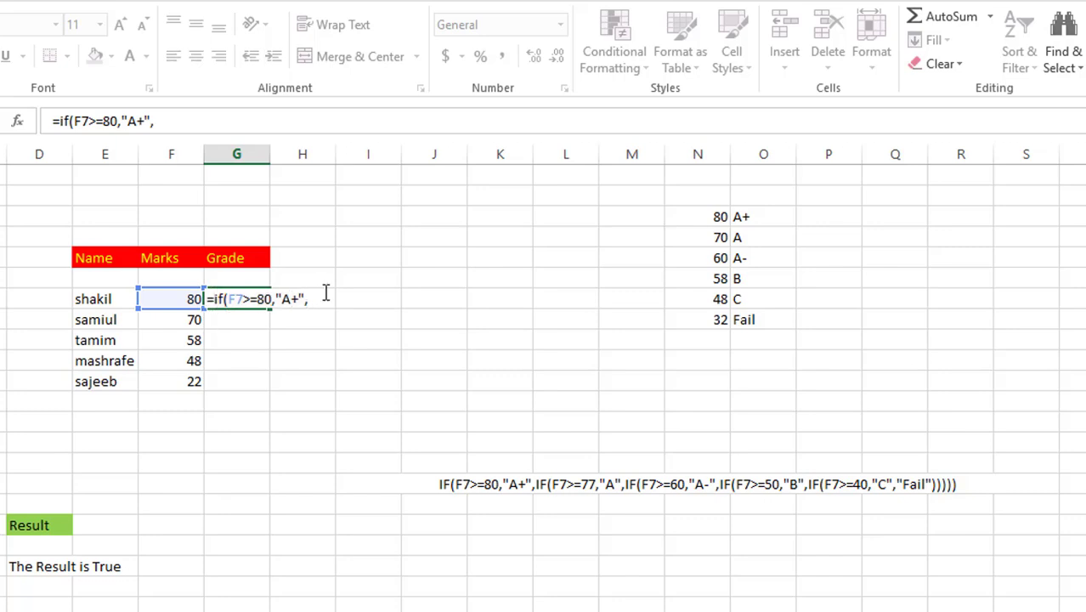
left_click(113, 297)
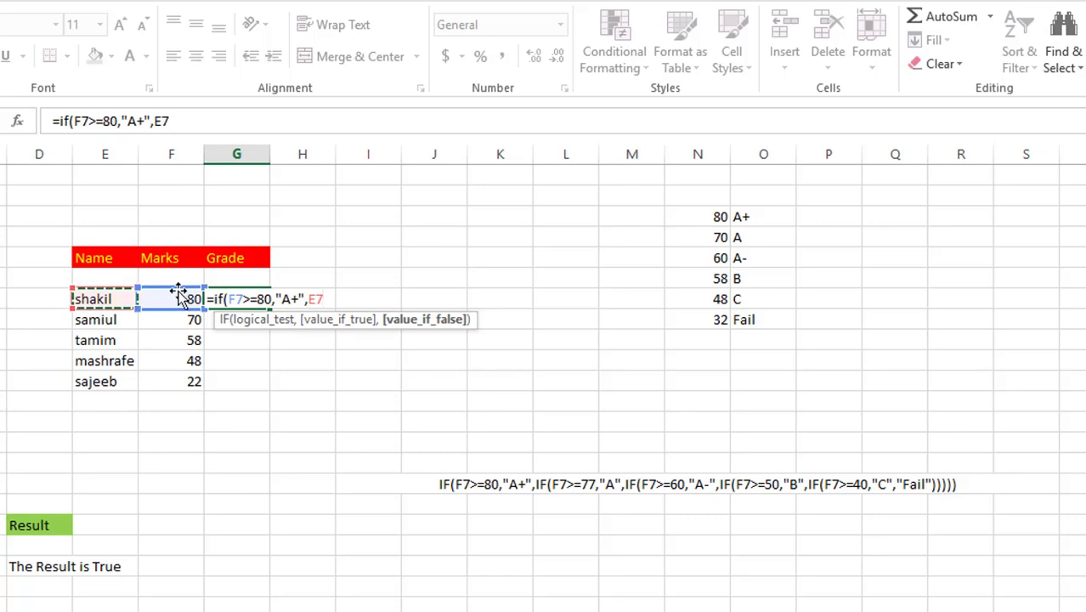
left_click(324, 299)
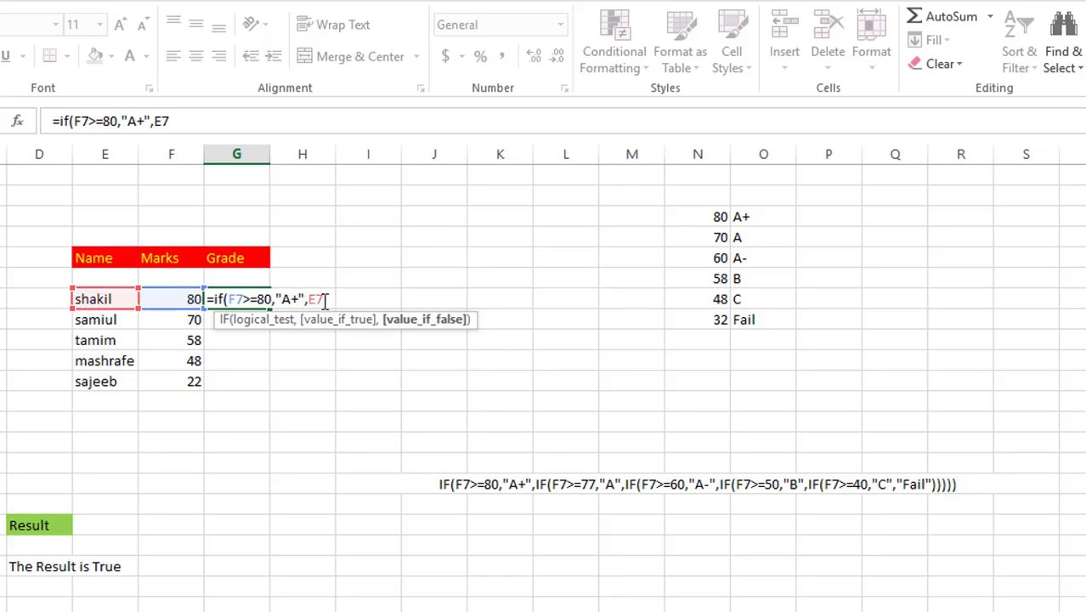
key("BackSpace")
key("BackSpace")
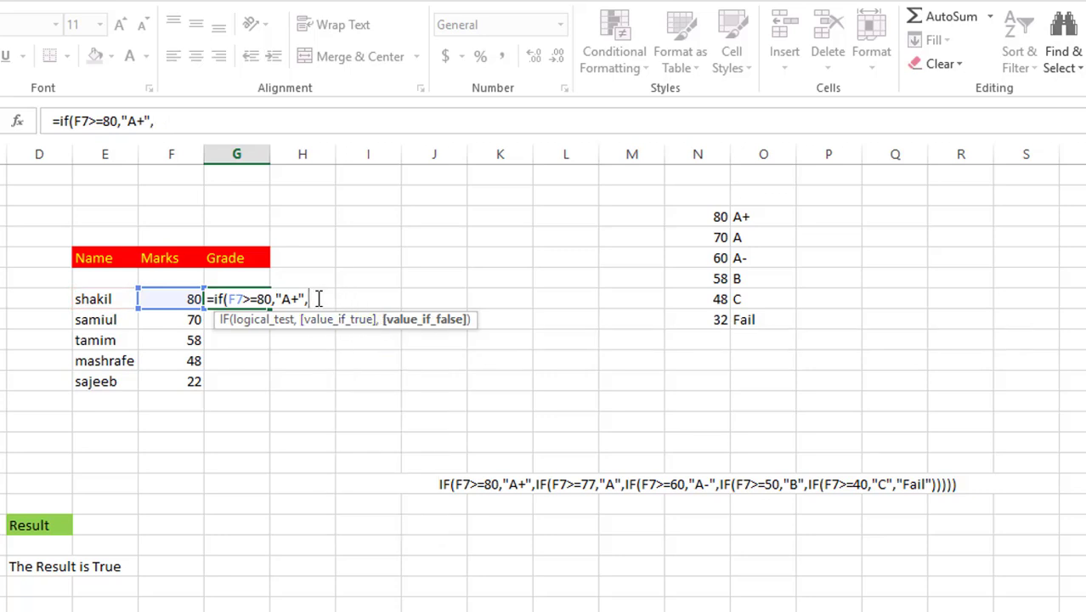
Step: Paste a second IF clause and change it to F7>=70 returning "A"
key("ctrl+v")
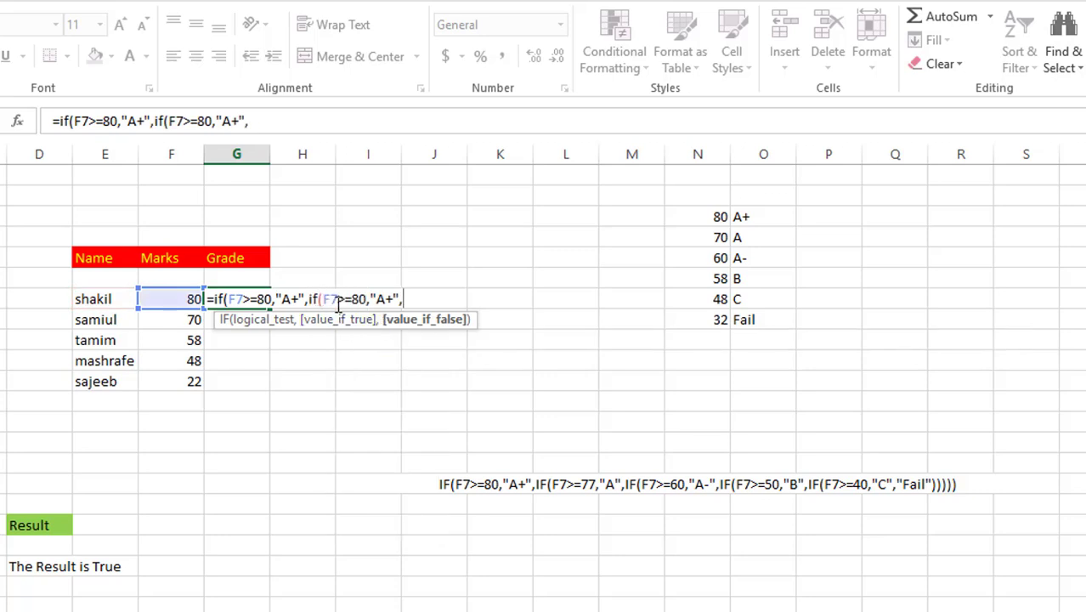
left_click(360, 297)
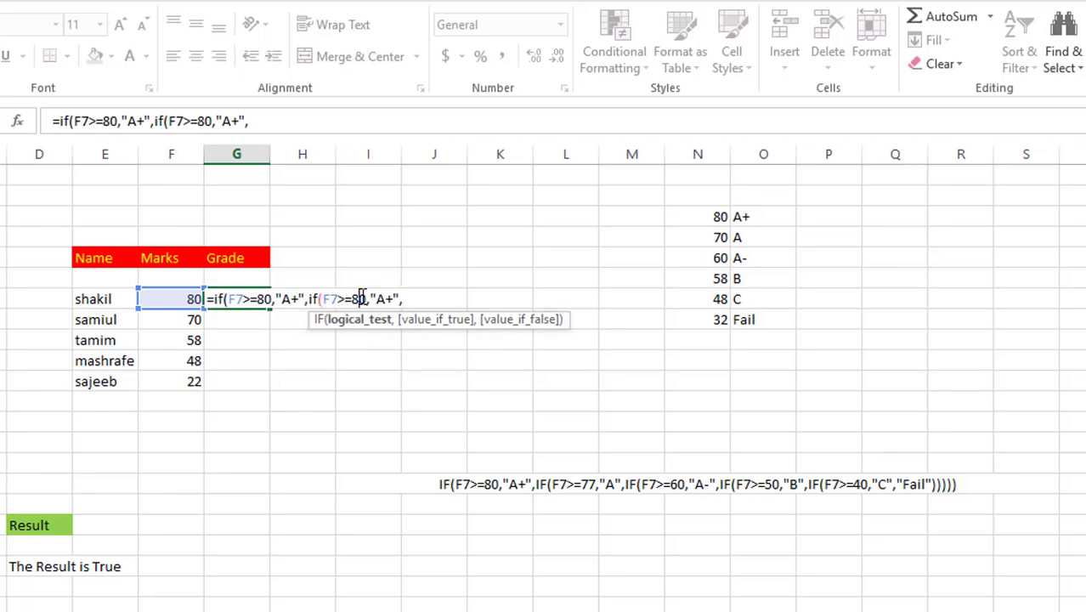
key("BackSpace")
type("7")
left_click(392, 295)
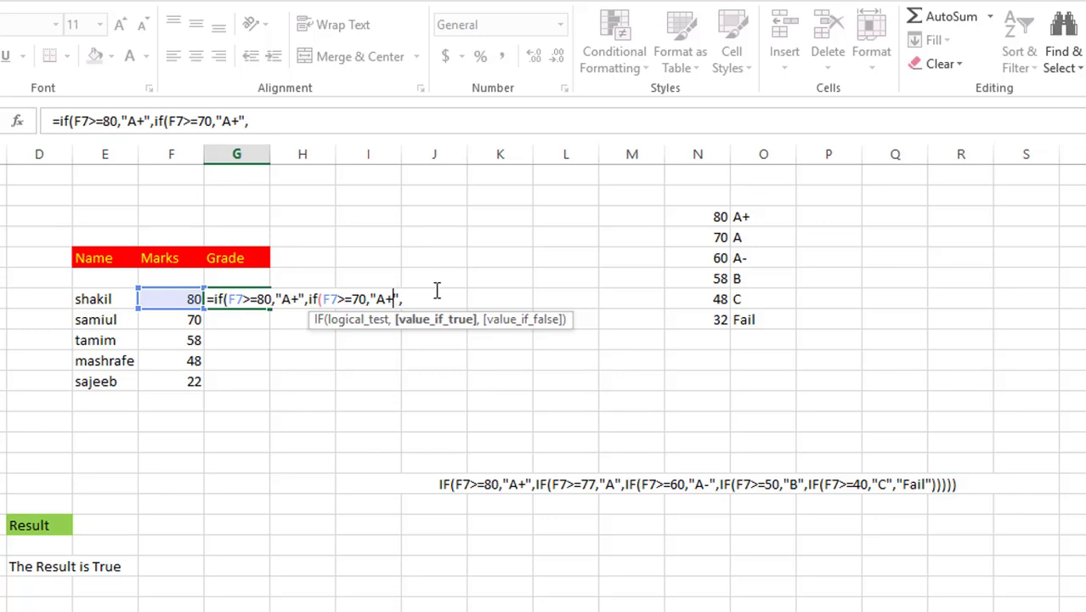
key("BackSpace")
left_click(413, 298)
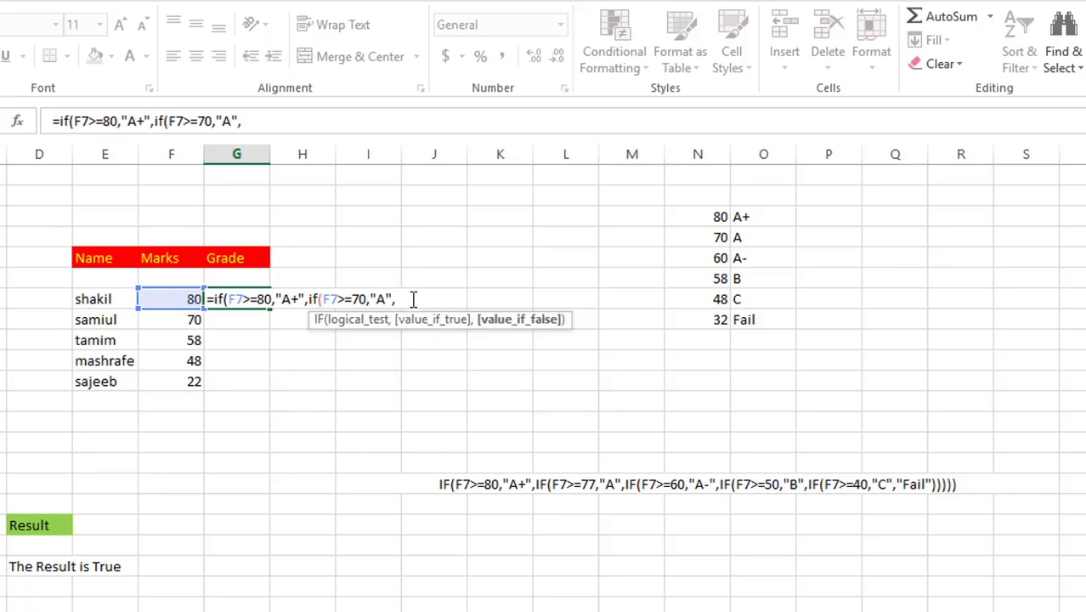
Step: Add a third IF clause testing F7>=60 that returns "A-"
key("ctrl+v")
left_click(447, 298)
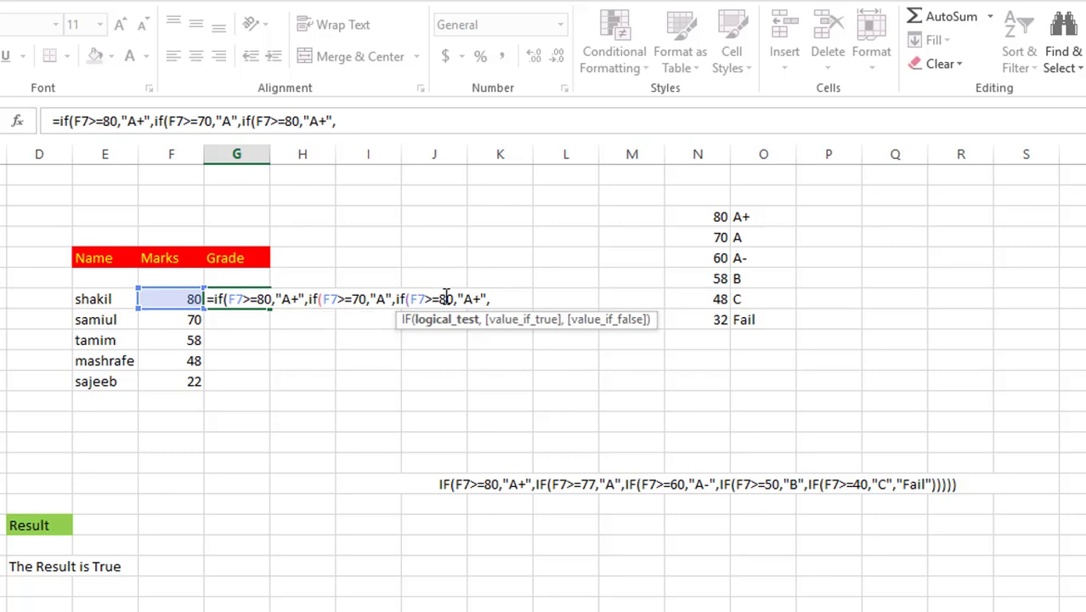
key("BackSpace")
type("6")
left_click(481, 299)
key("BackSpace")
key("BackSpace")
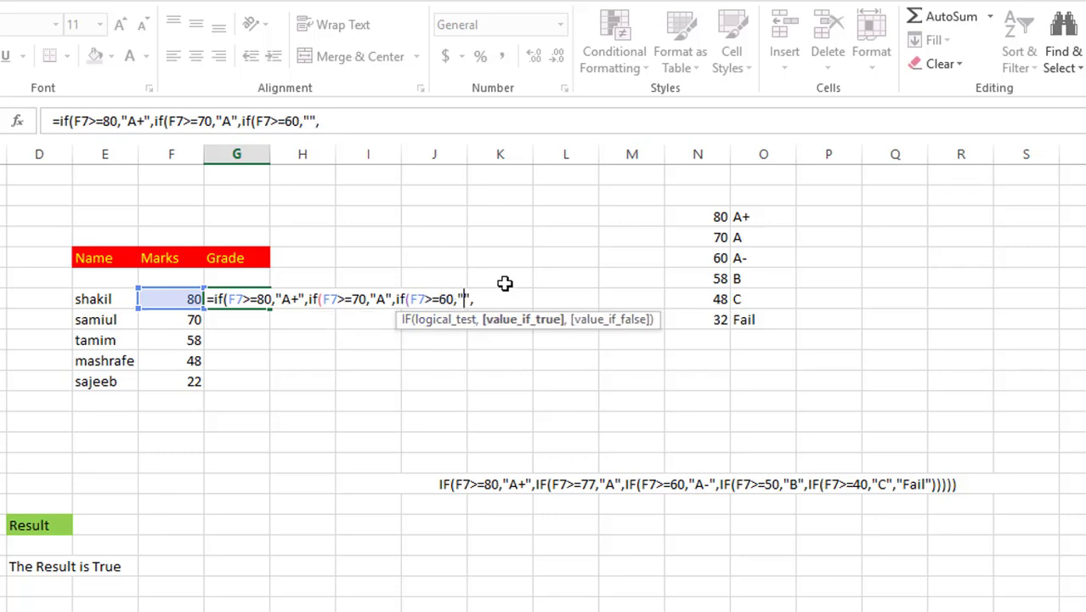
type("A-")
left_click(493, 299)
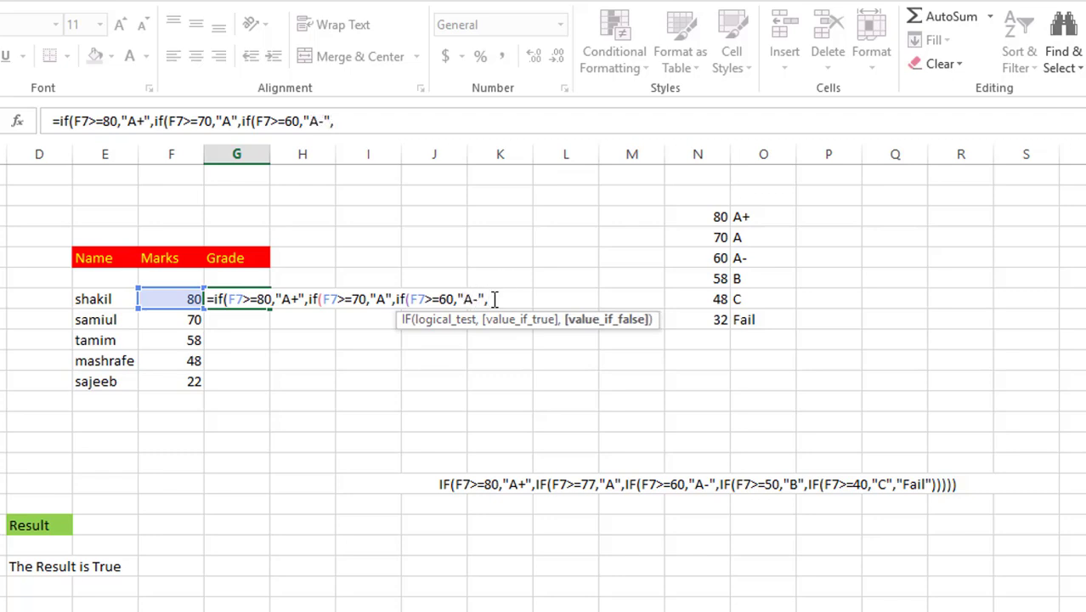
Step: Add a fourth IF clause testing F7>=50 that returns "B"
key("ctrl+v")
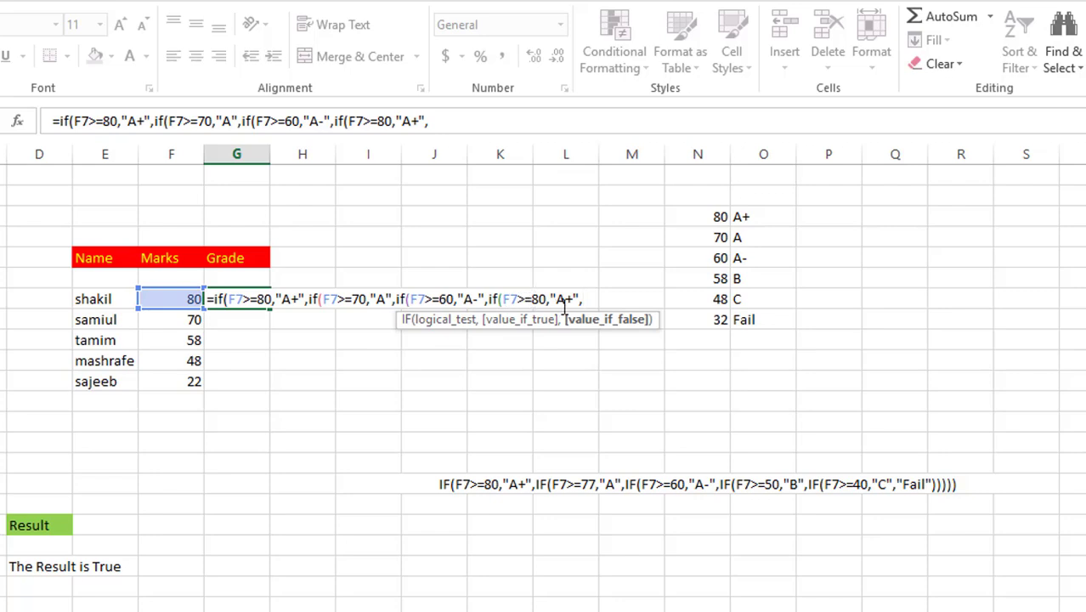
left_click(541, 298)
key("BackSpace")
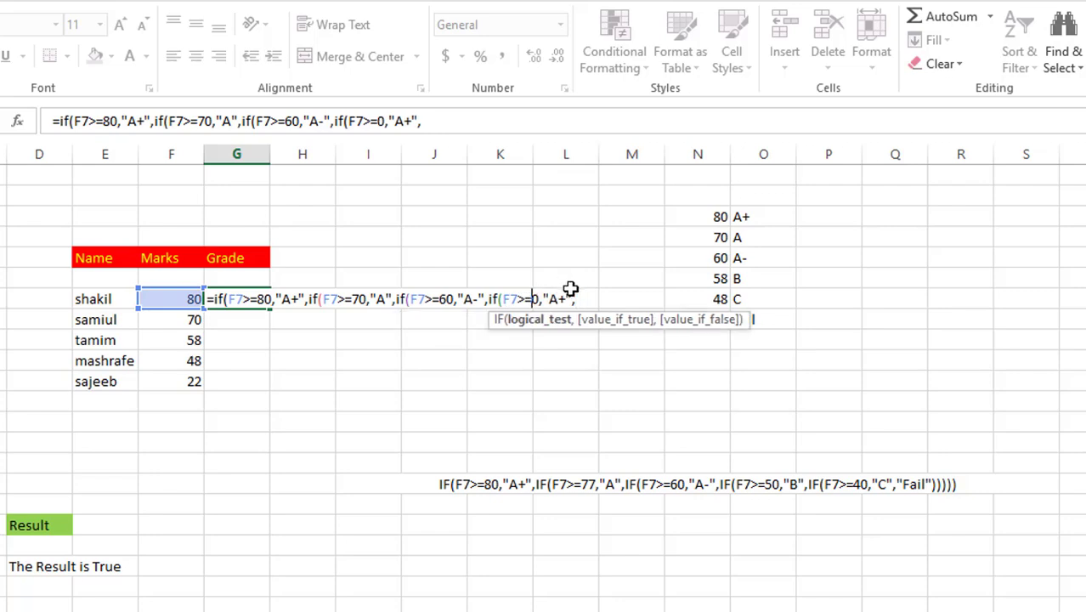
type("5")
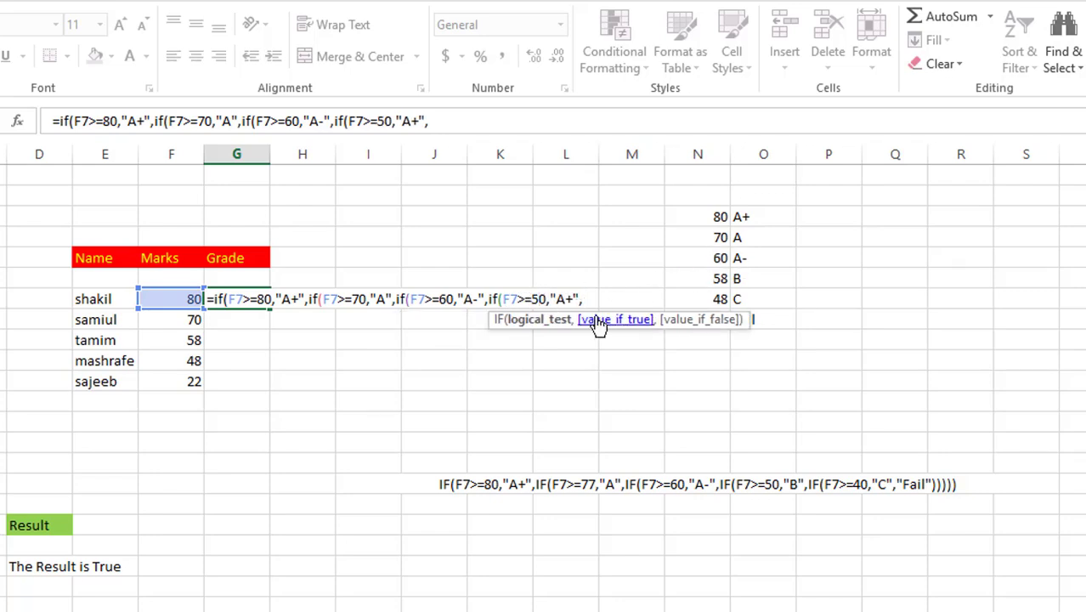
left_click(575, 298)
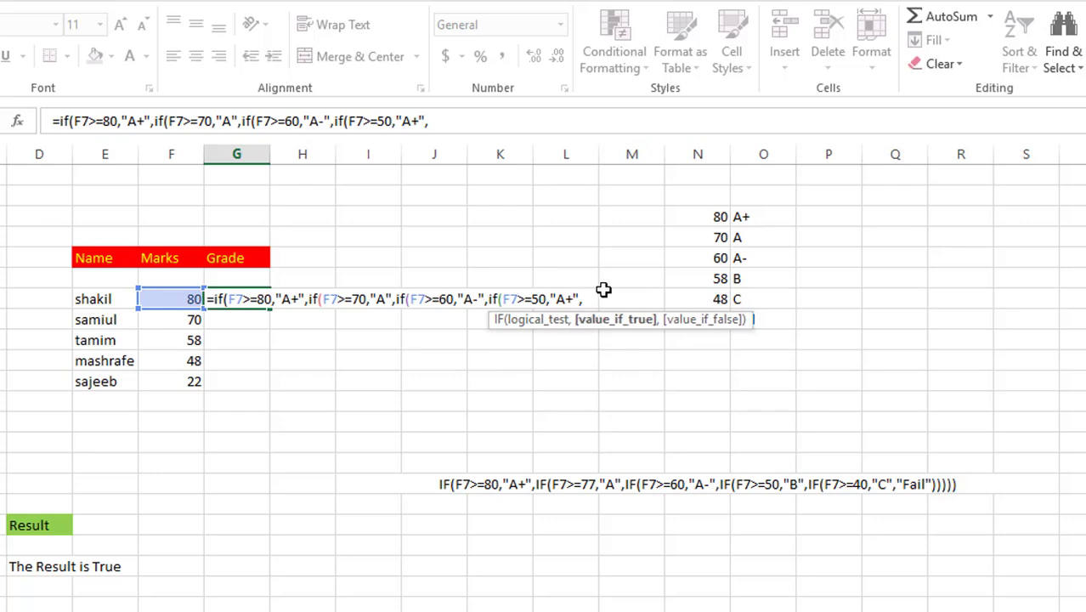
key("BackSpace")
key("BackSpace")
type("B")
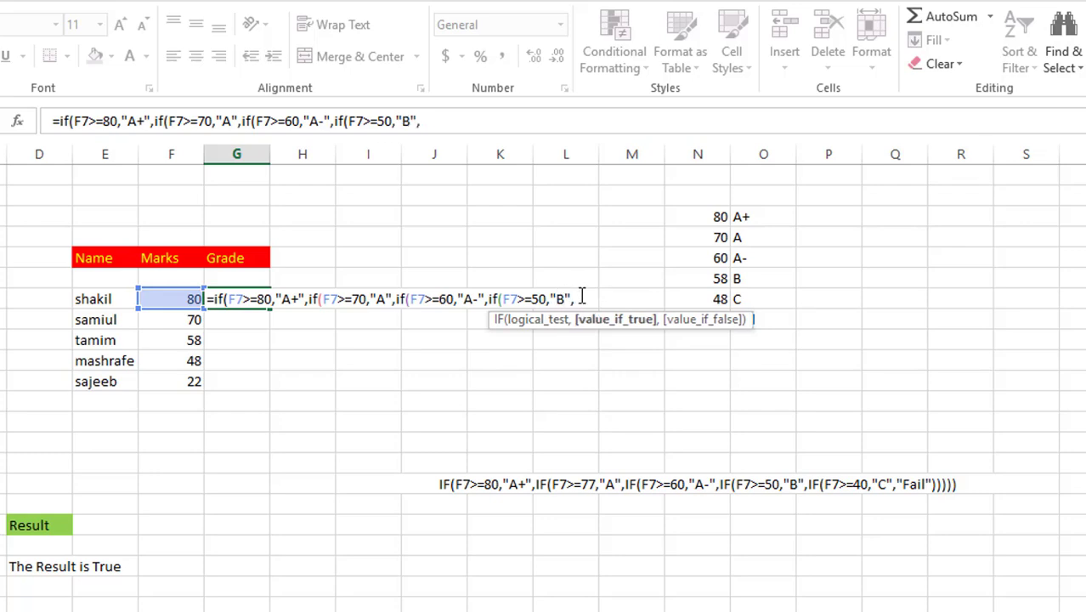
Step: Add a fifth IF clause testing F7>=40 that returns "C"
left_click(582, 296)
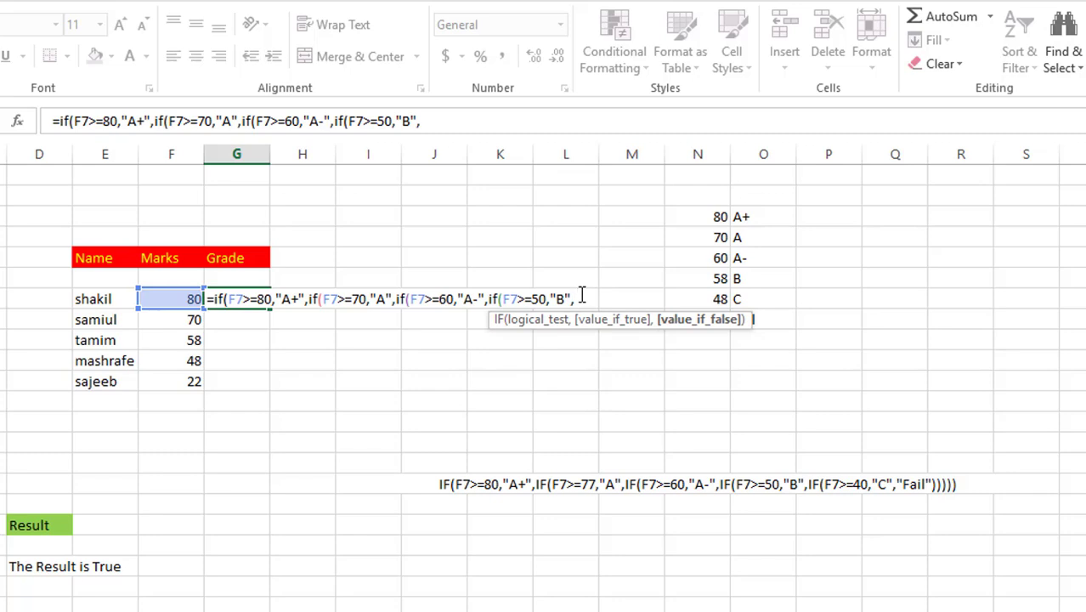
type("if(F7>=80,\"A+\",")
left_click(626, 296)
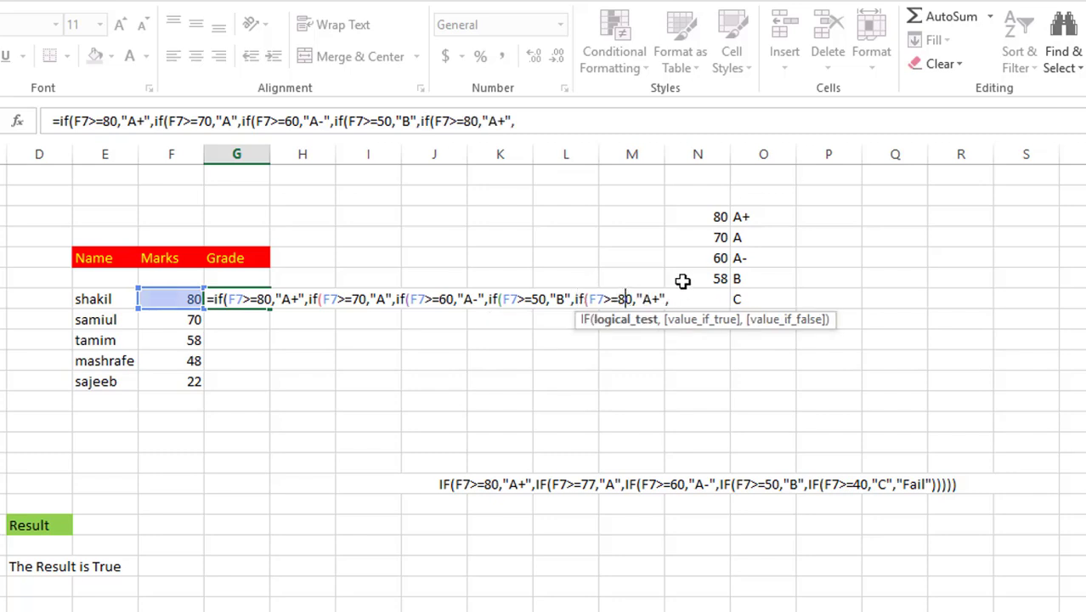
key("BackSpace")
type("4")
left_click(660, 296)
key("BackSpace")
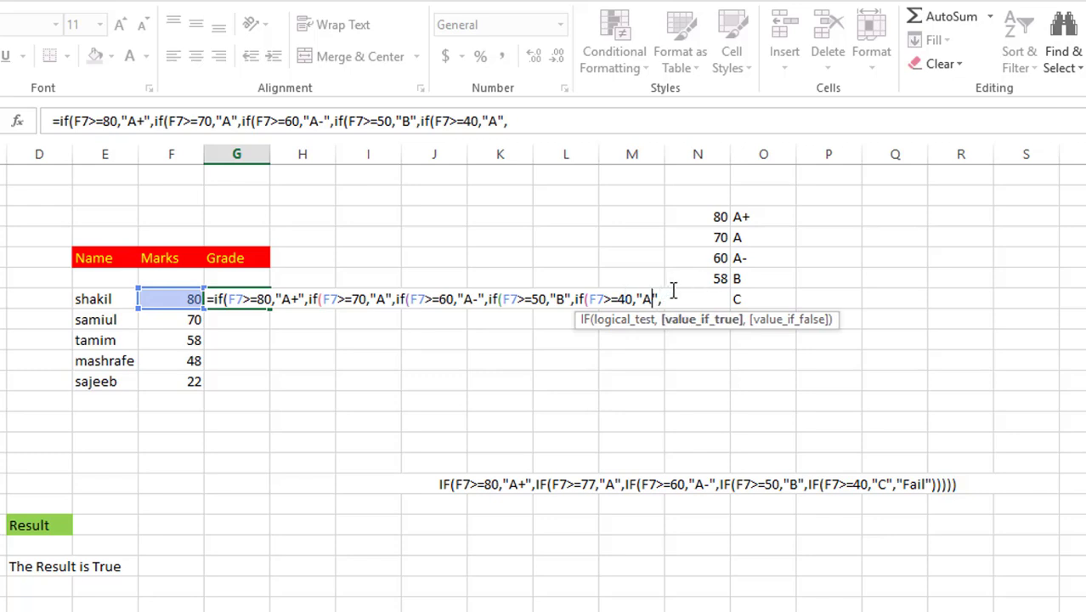
type("c")
key("BackSpace")
key("BackSpace")
type("C")
left_click(674, 296)
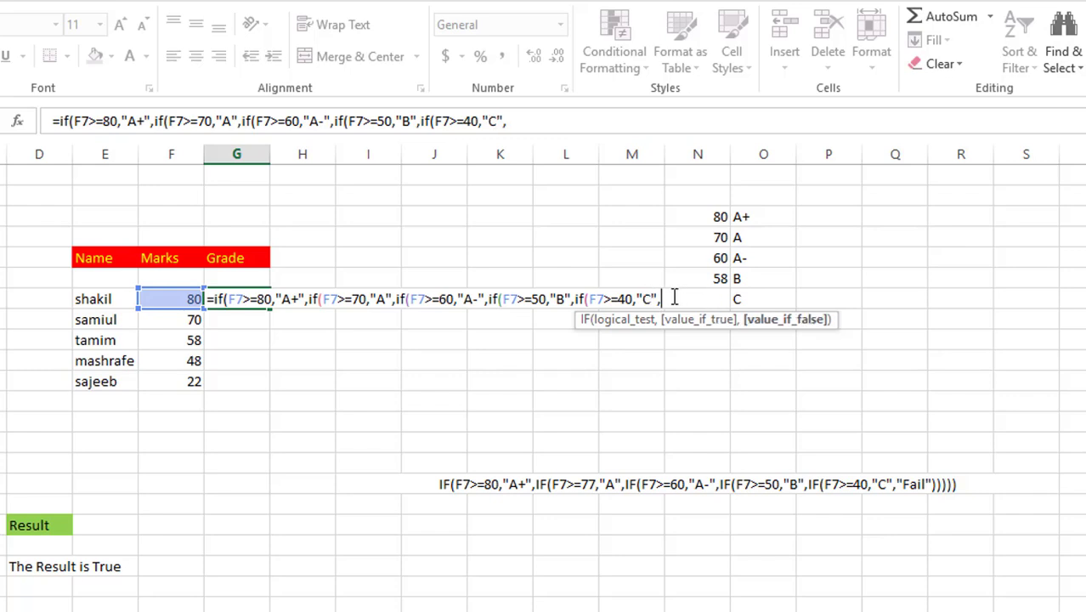
Step: Add a last clause F7>=33 returning "D", with "Fail" as fallback, and close five parentheses
type("if(F7>=80,\"A+\",")
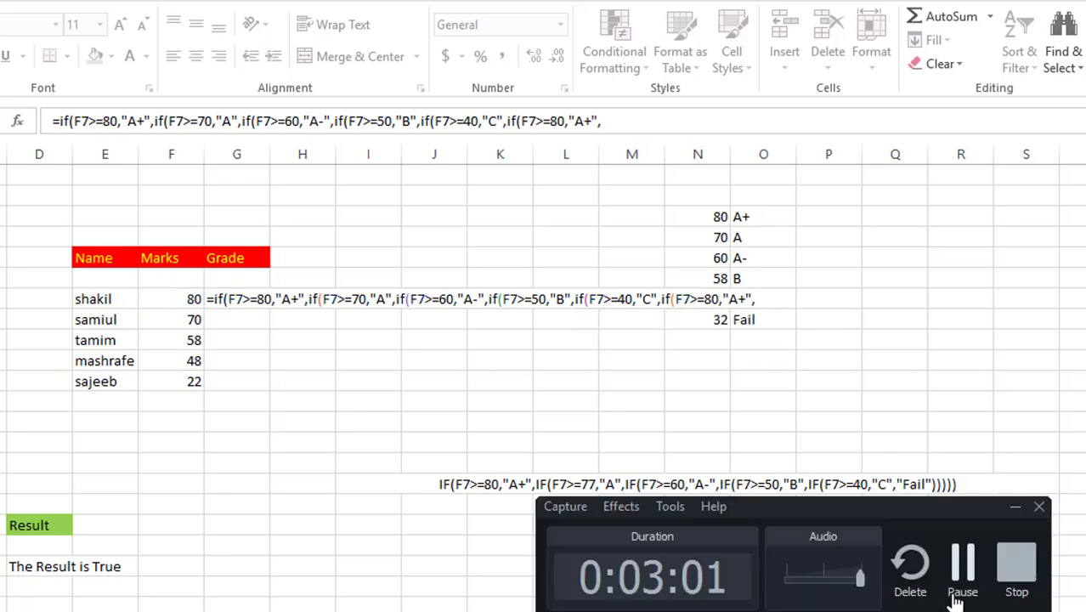
left_click(960, 578)
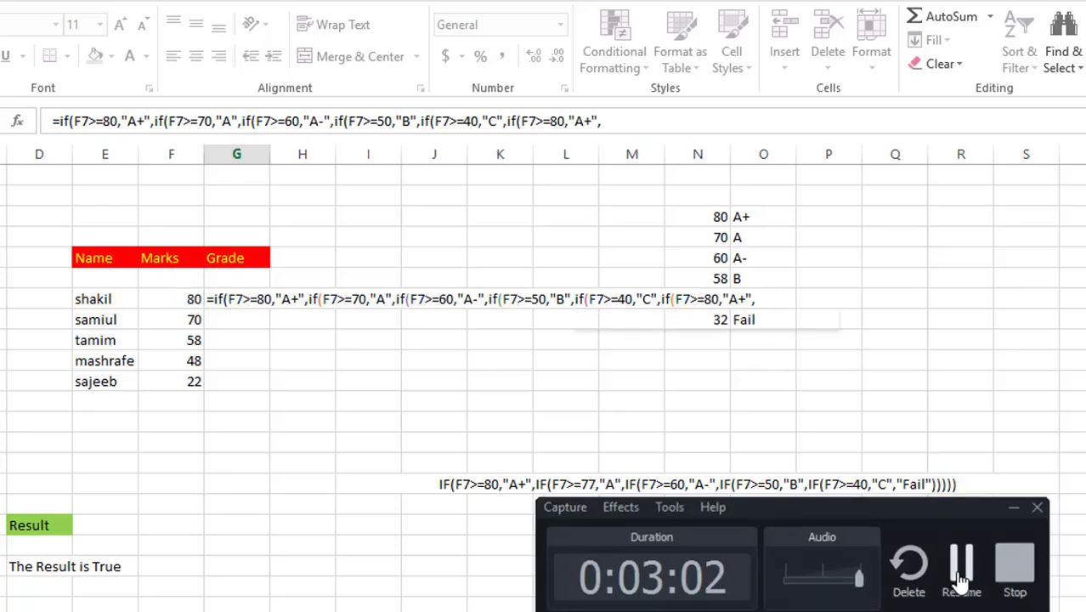
left_click(729, 302)
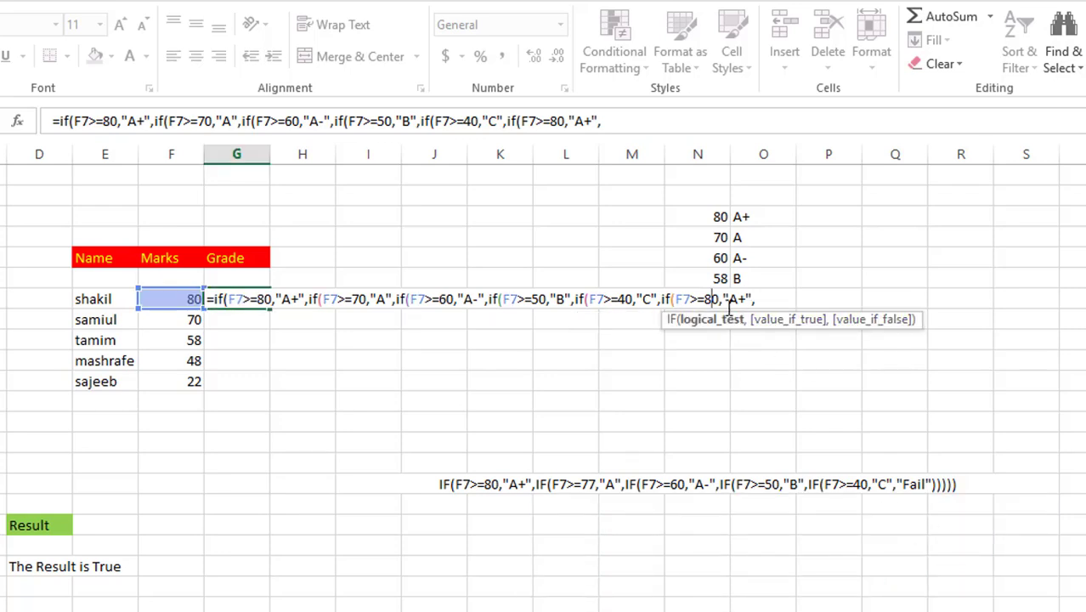
key("BackSpace")
type("3")
key("BackSpace")
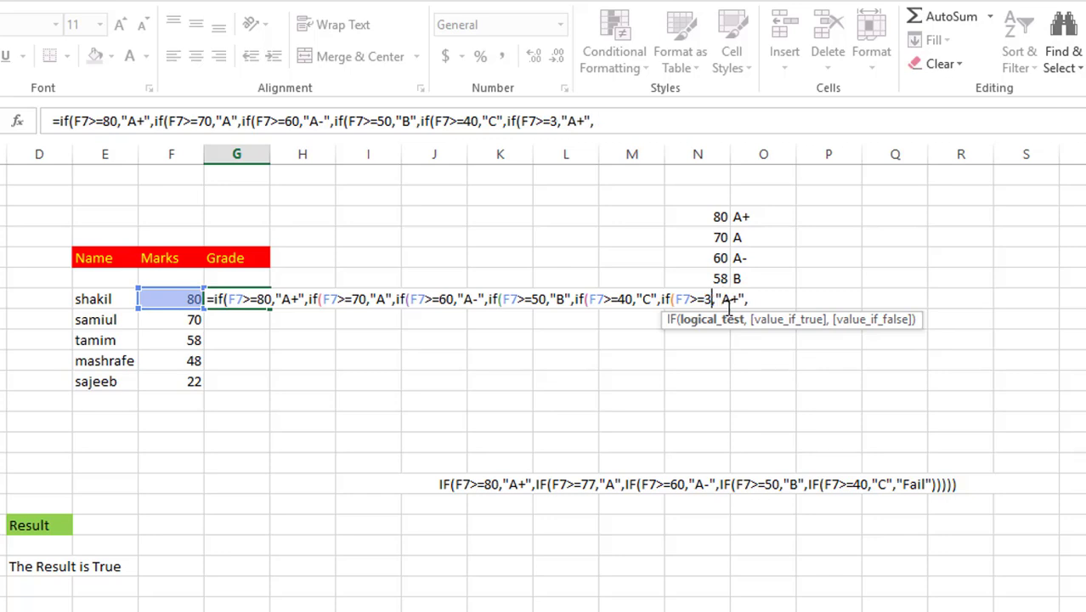
type("3")
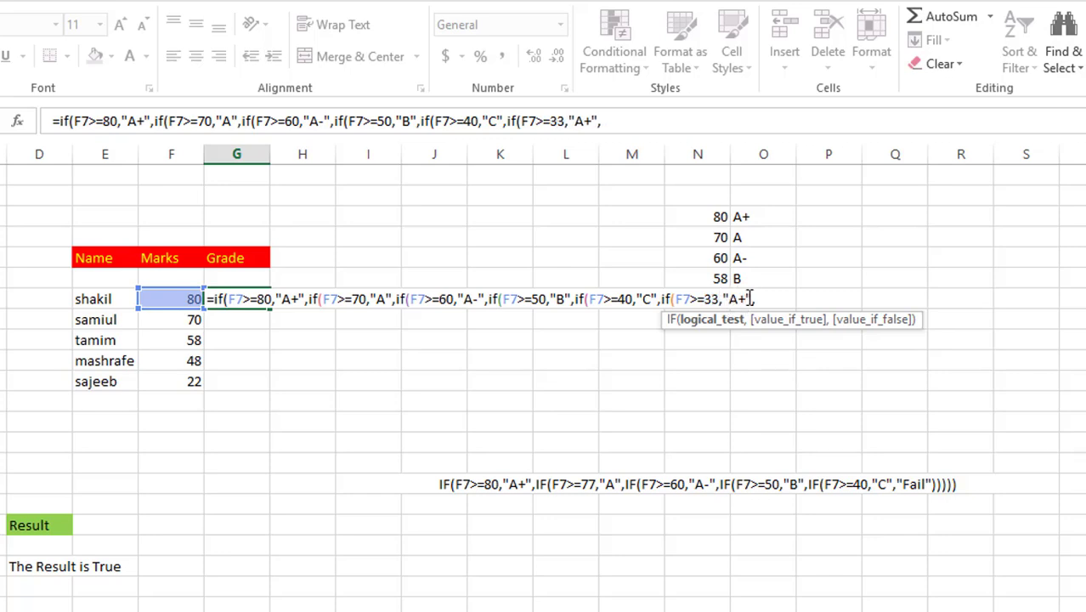
left_click(751, 298)
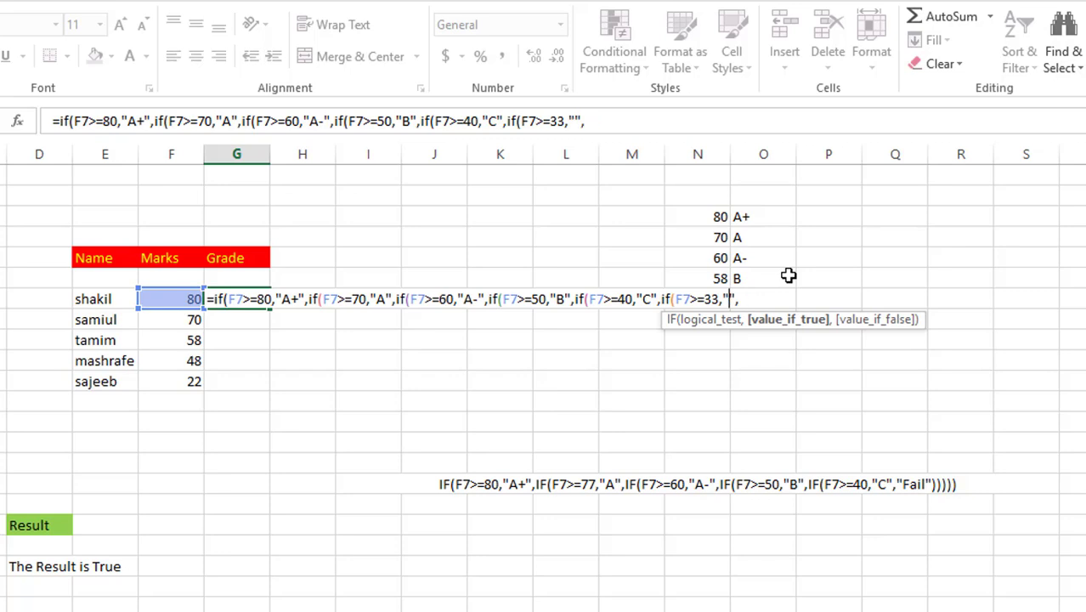
left_click(762, 305)
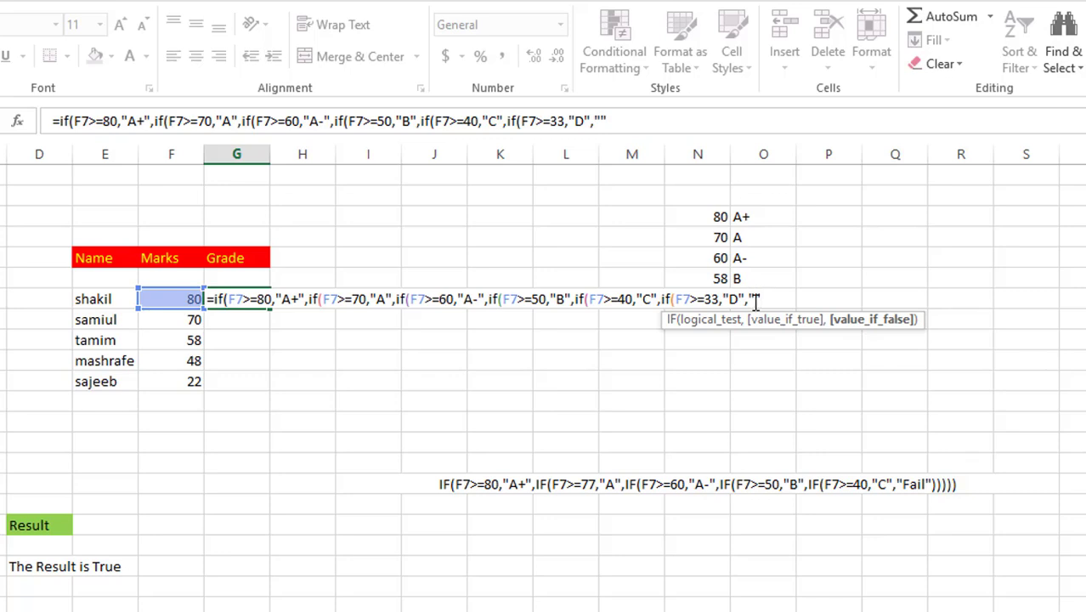
type("Fai")
type(")))))")
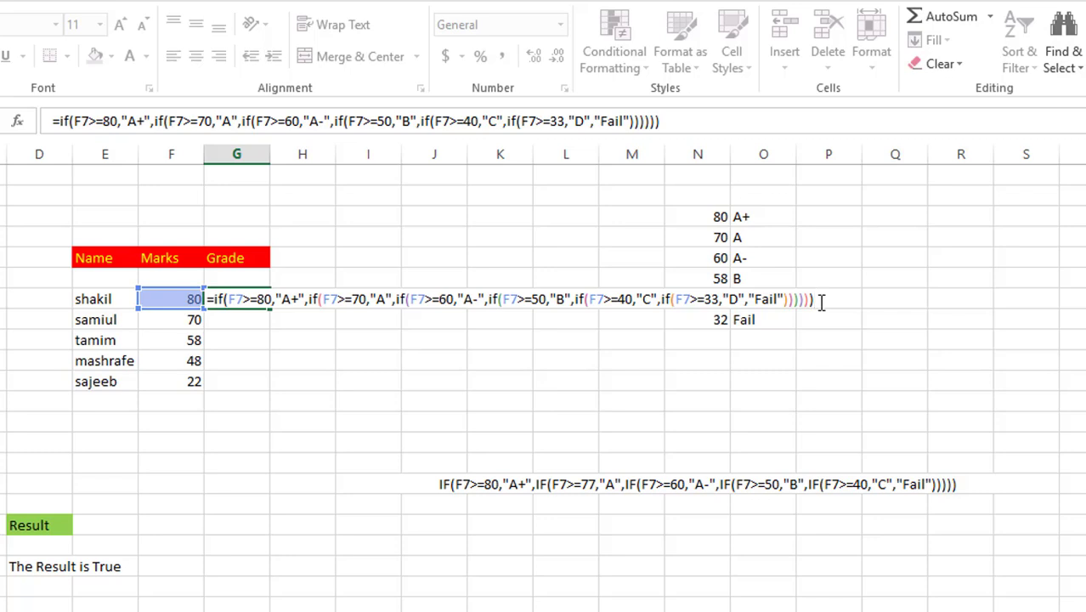
Step: Commit the grade formula in G7 and fill it down through G11
key("Return")
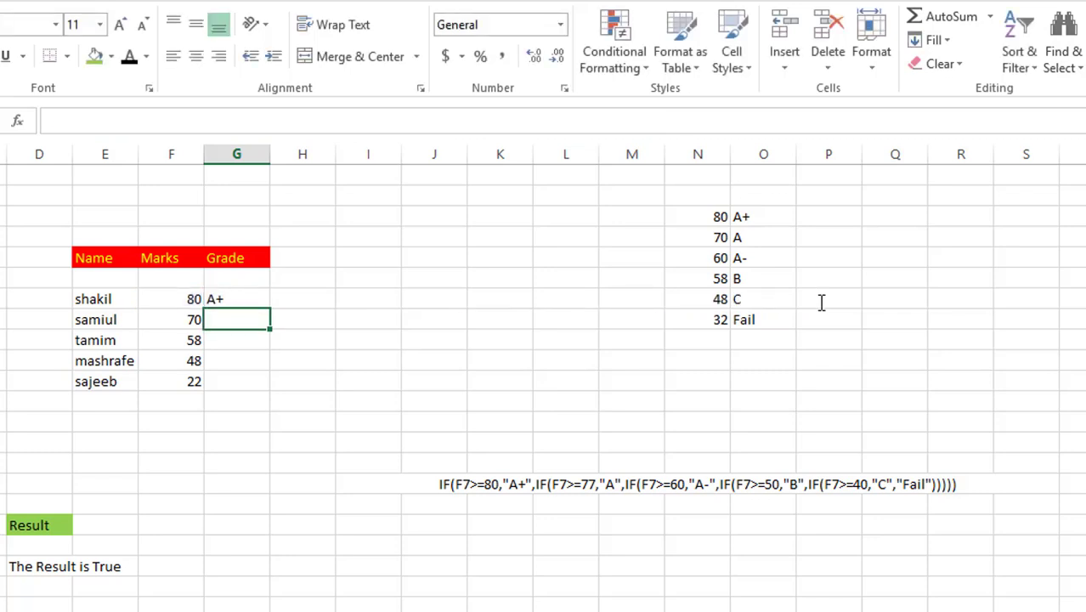
left_click(253, 291)
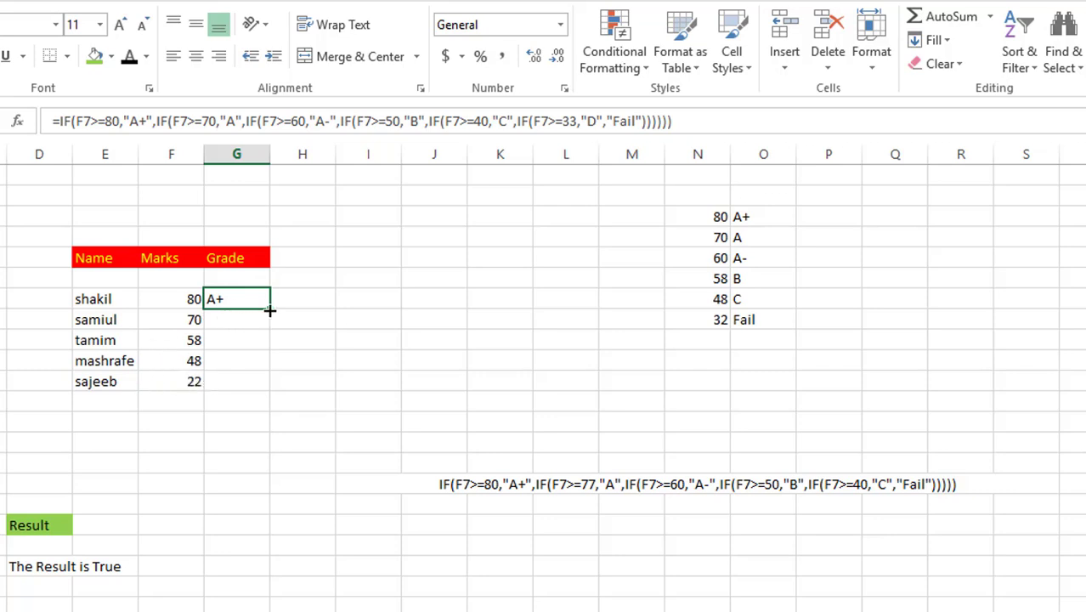
left_click_drag(264, 320, 273, 388)
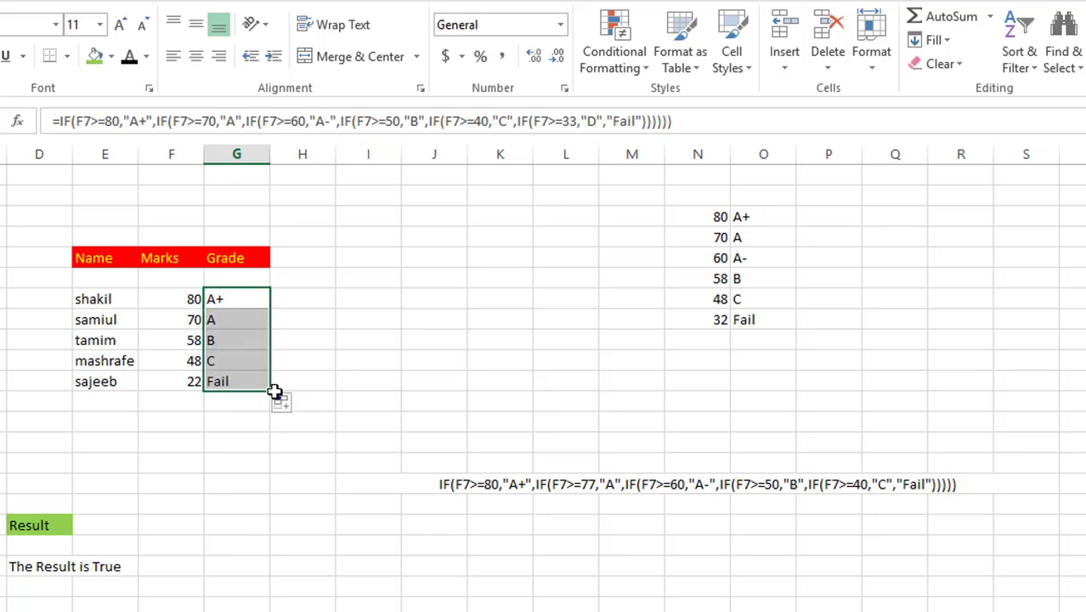
Step: Change the last student's mark from 32 to 33 so G11 grades D, then inspect its formula
left_click(193, 380)
type("3")
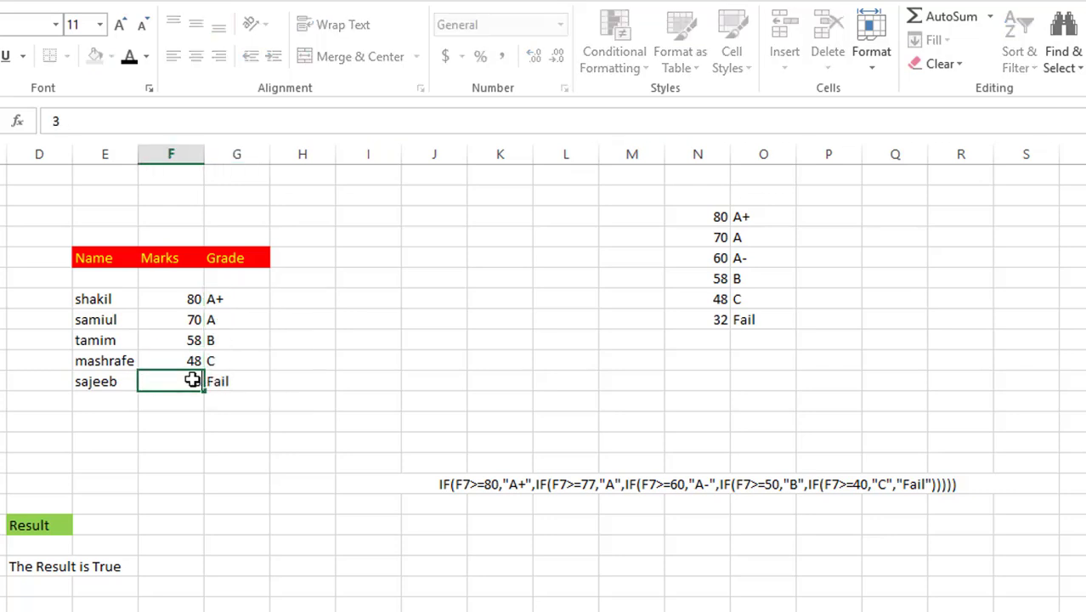
type("2")
key("Return")
left_click(218, 380)
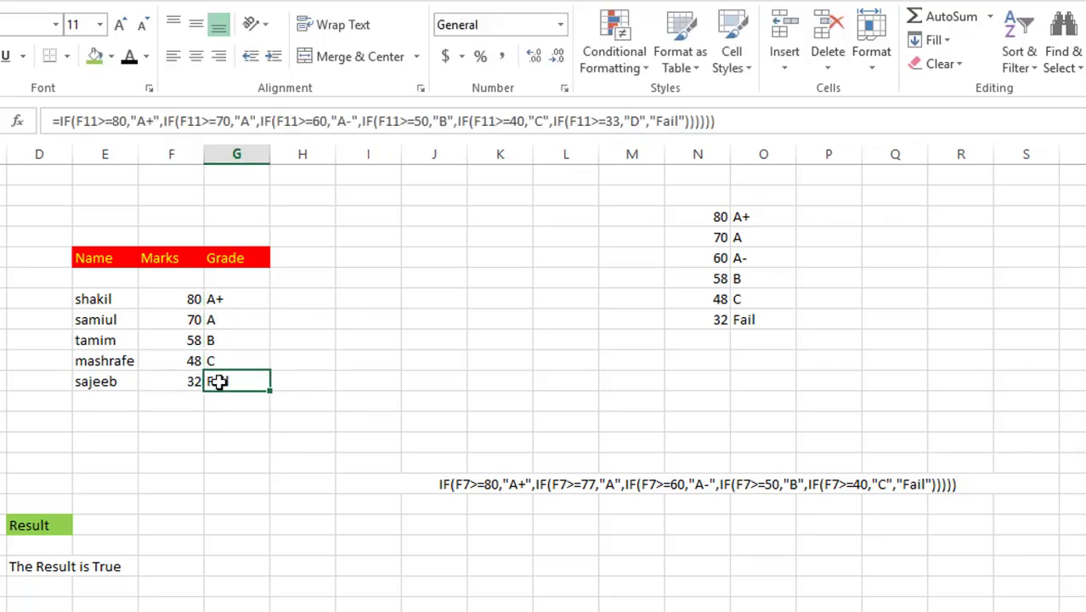
left_click(199, 381)
type("33")
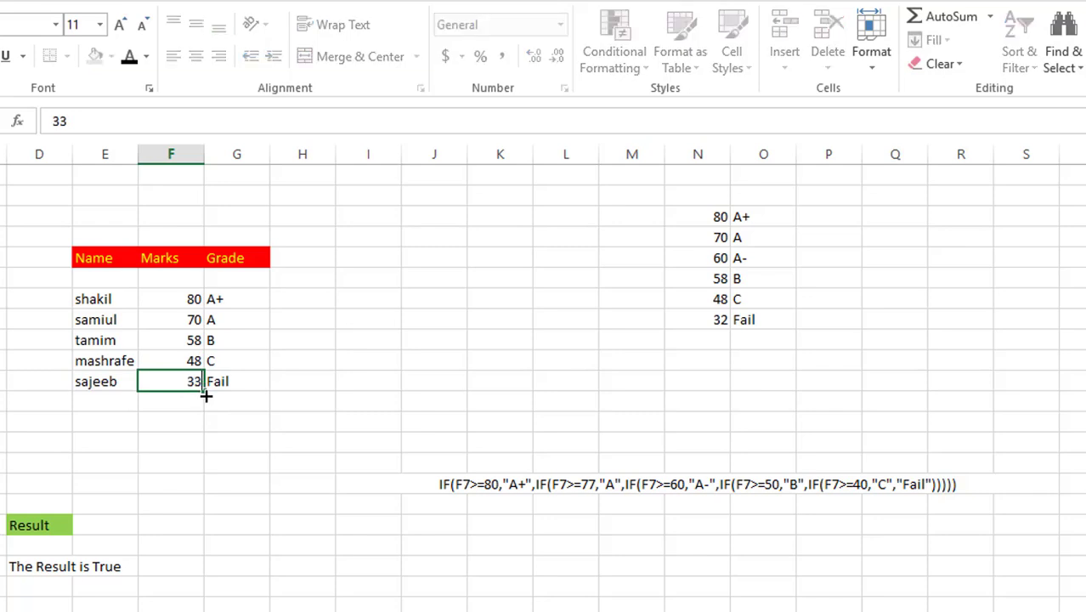
key("Return")
left_click(213, 384)
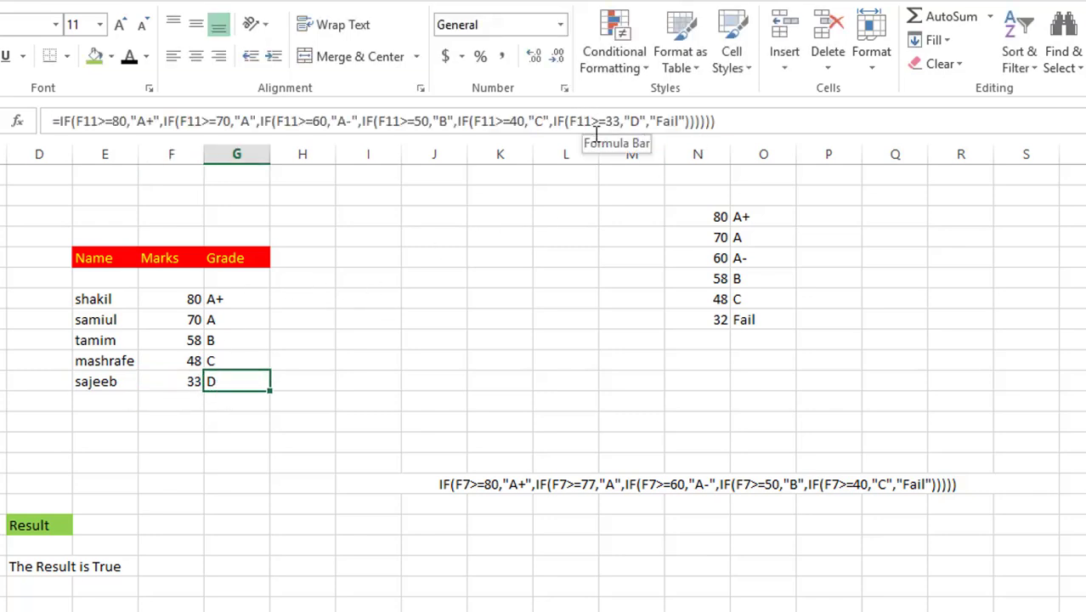
left_click(185, 381)
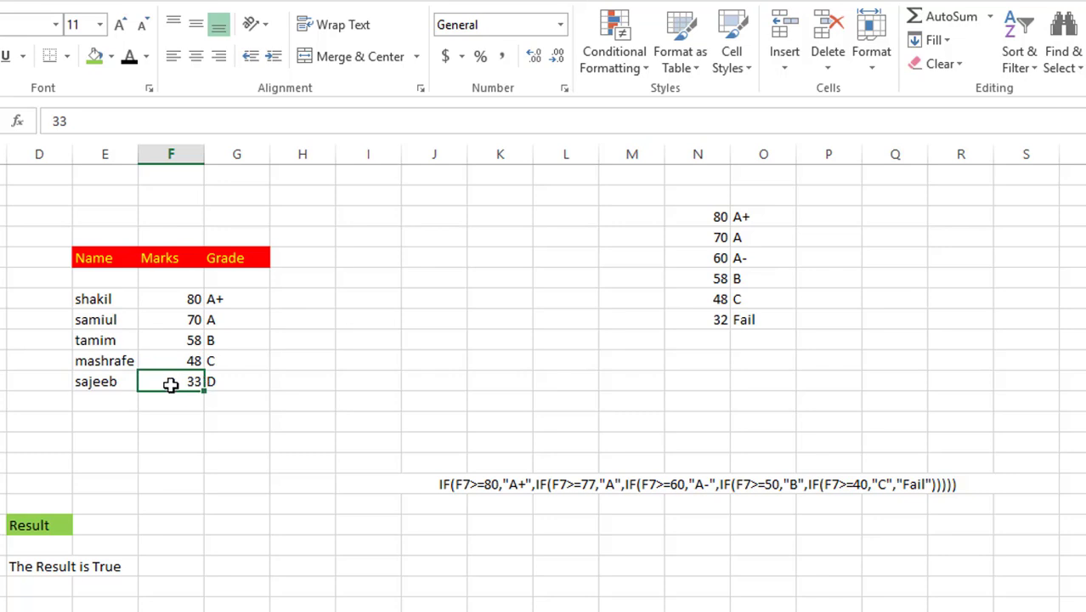
left_click(229, 378)
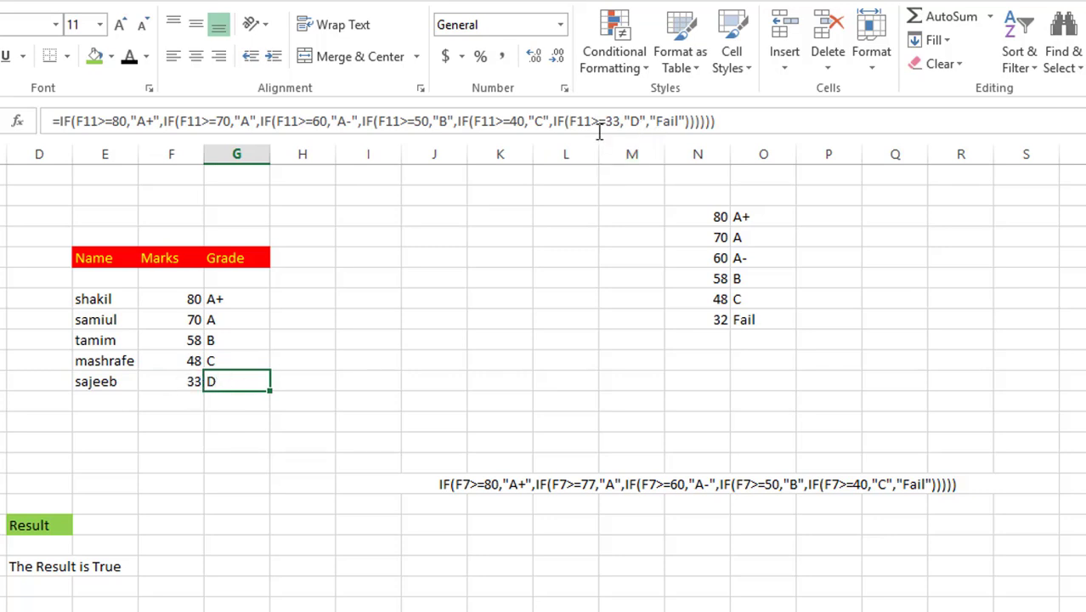
left_click(764, 122)
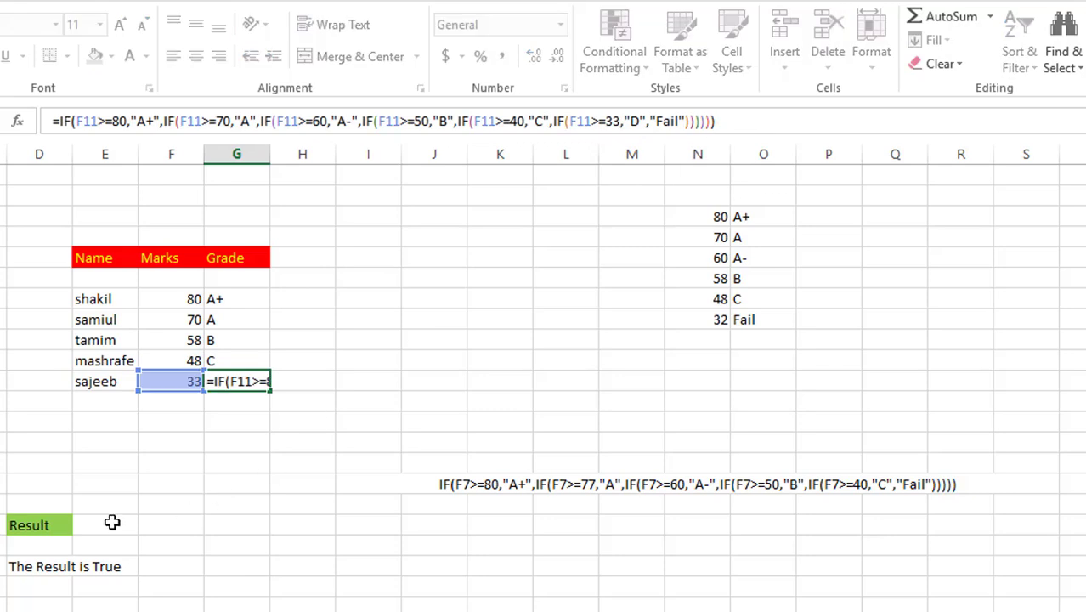
Step: Move the Result heading and True/False formula block from D13:E15 to H7
left_click(80, 563)
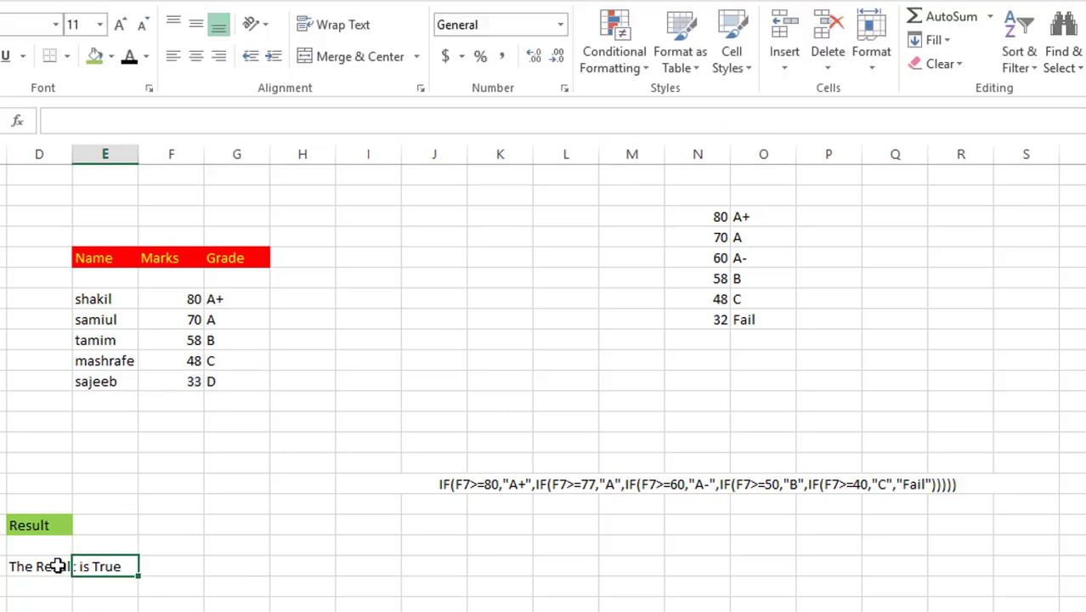
left_click(52, 564)
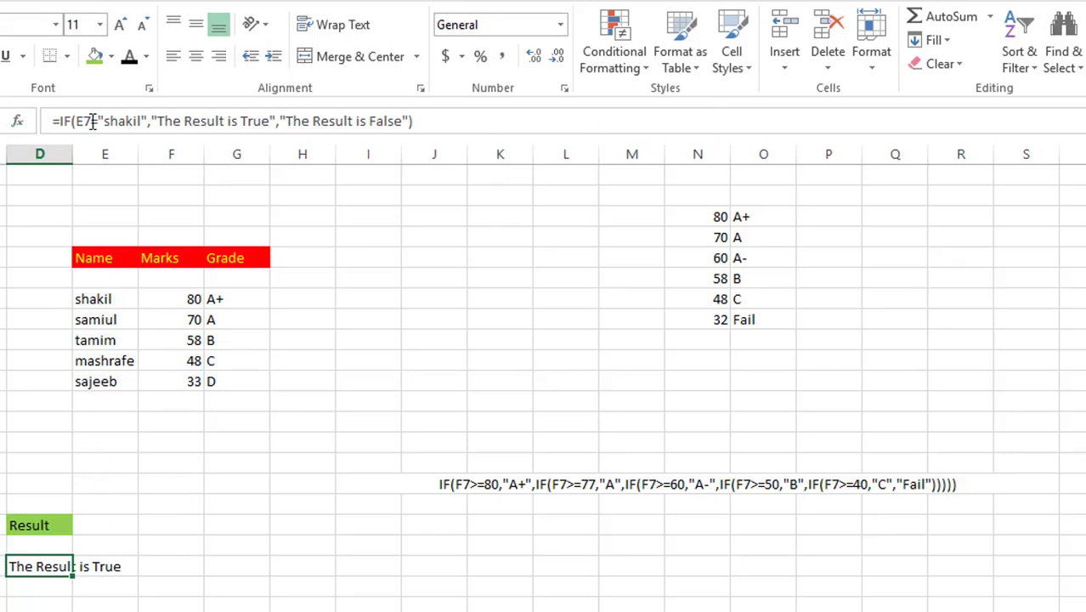
left_click(42, 527)
left_click_drag(43, 527, 113, 572)
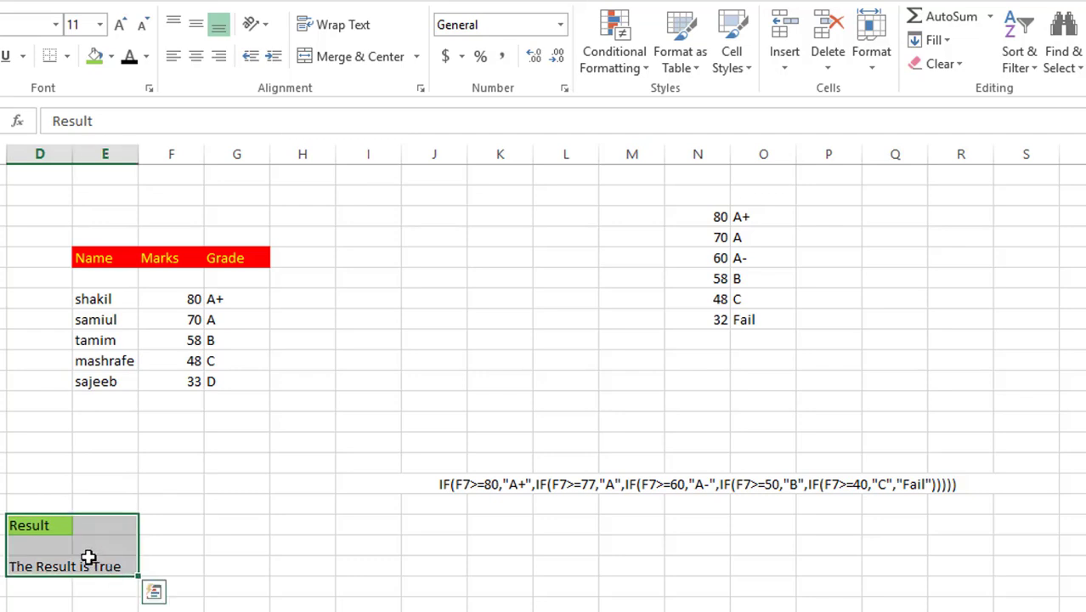
left_click_drag(97, 514, 375, 310)
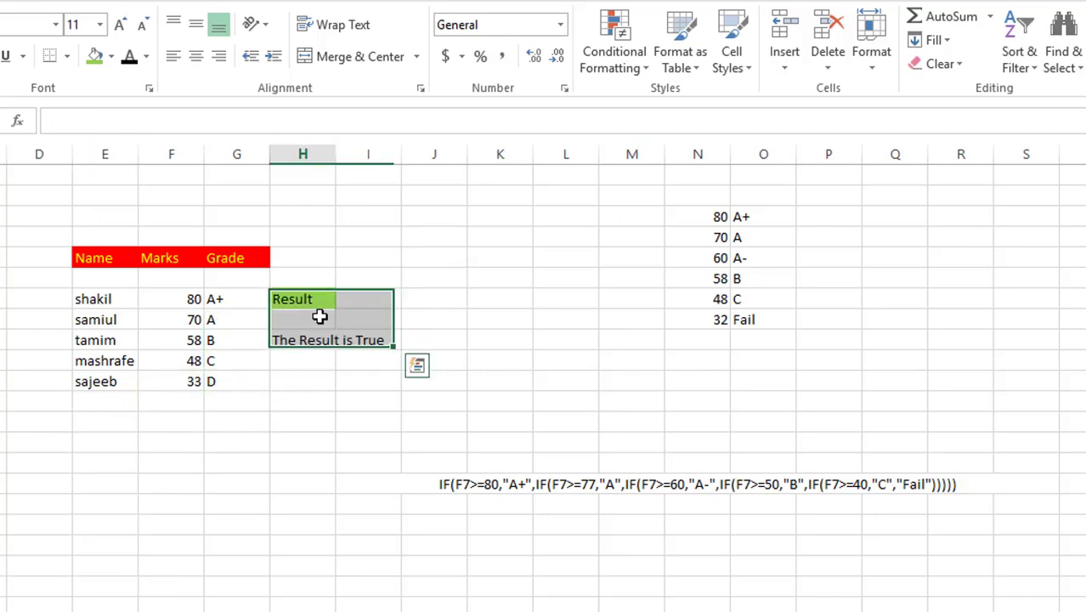
left_click(314, 311)
left_click(304, 344)
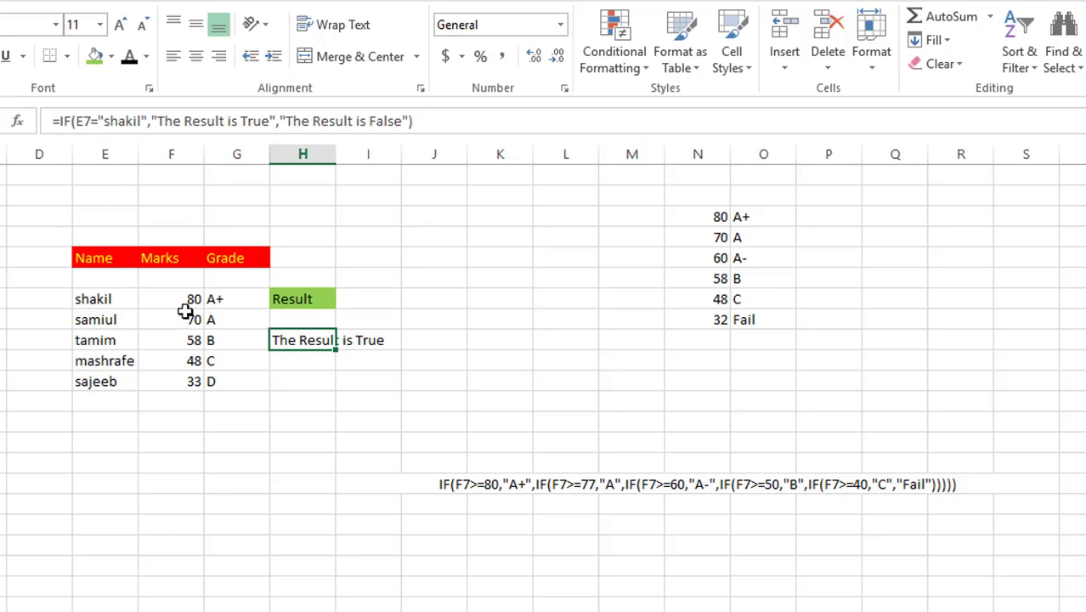
Step: Finish the Result IF formula so it checks whether the first name is "shakil"
left_click(100, 301)
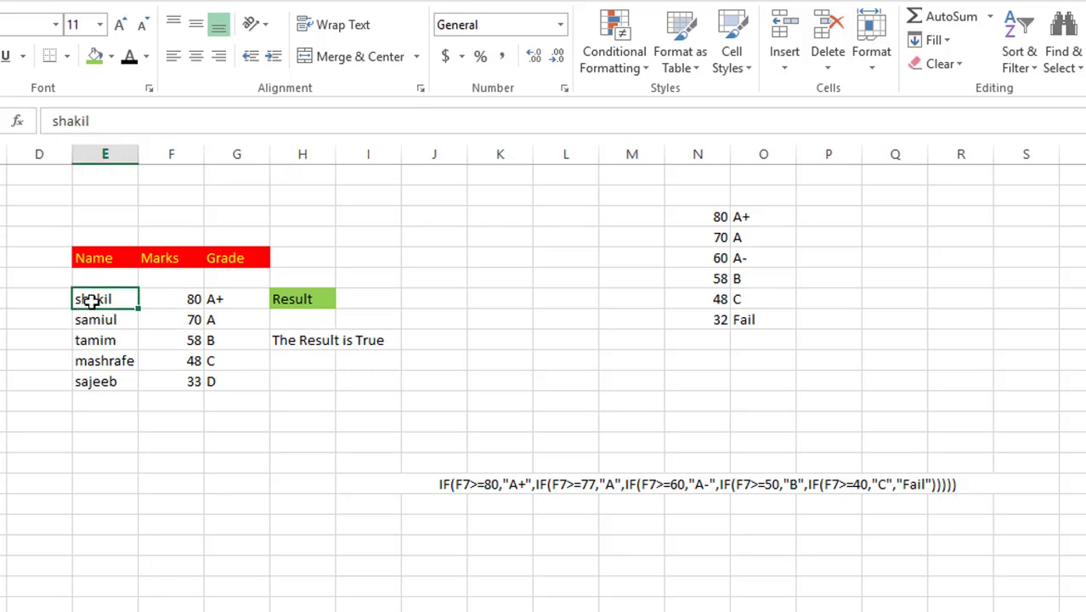
left_click(314, 339)
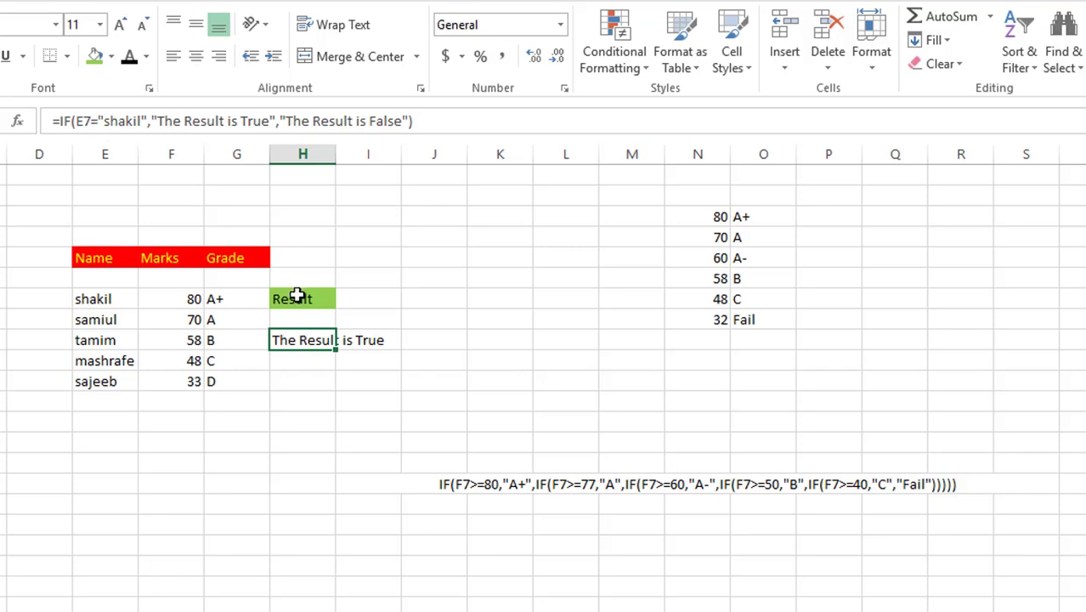
double_click(316, 342)
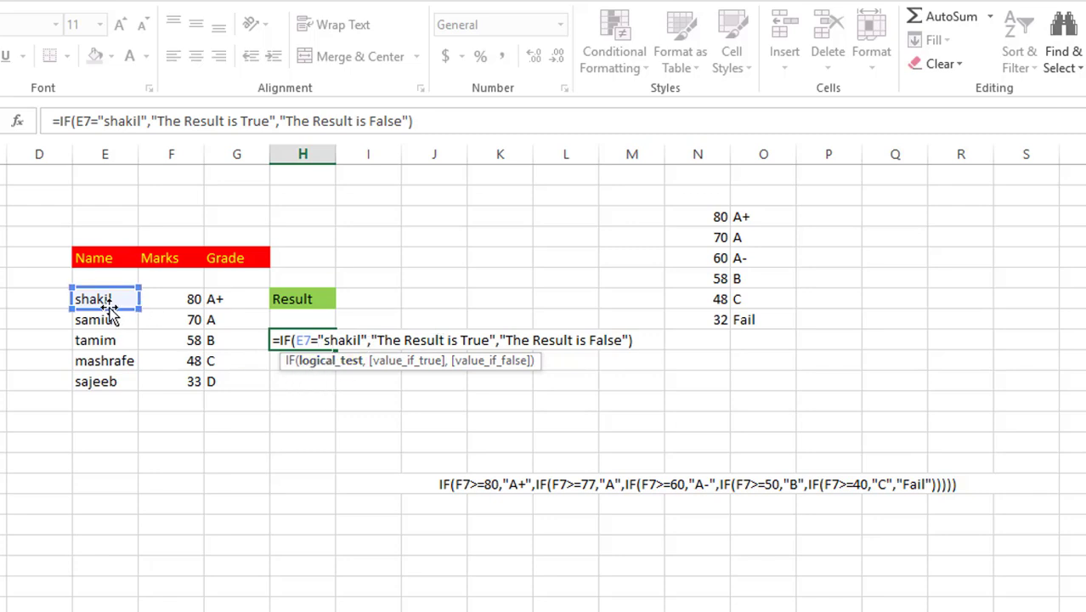
type("sami")
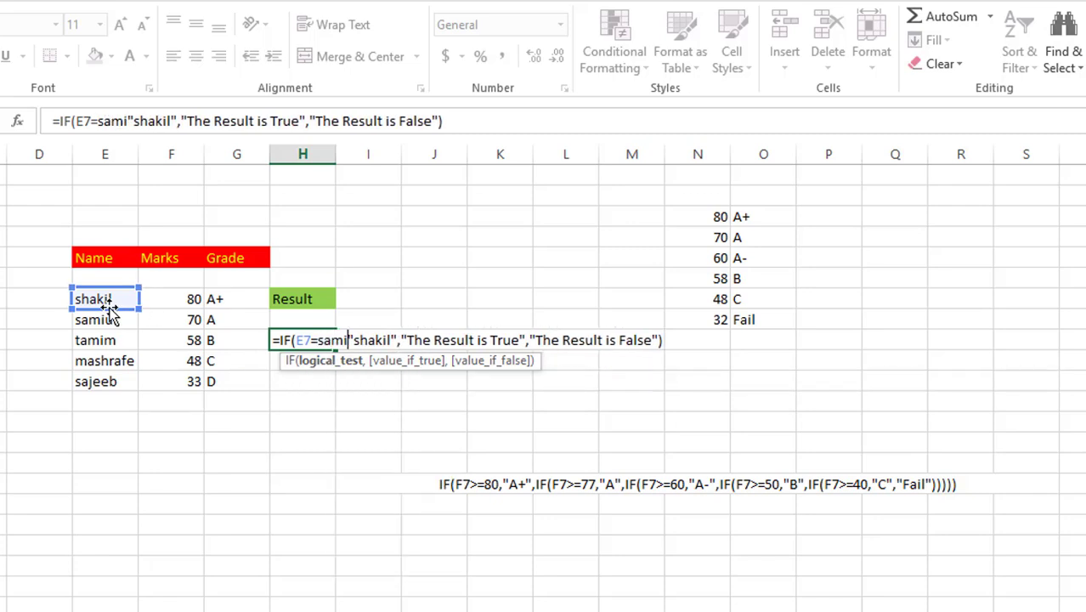
key("BackSpace")
key("BackSpace")
key("BackSpace")
key("BackSpace")
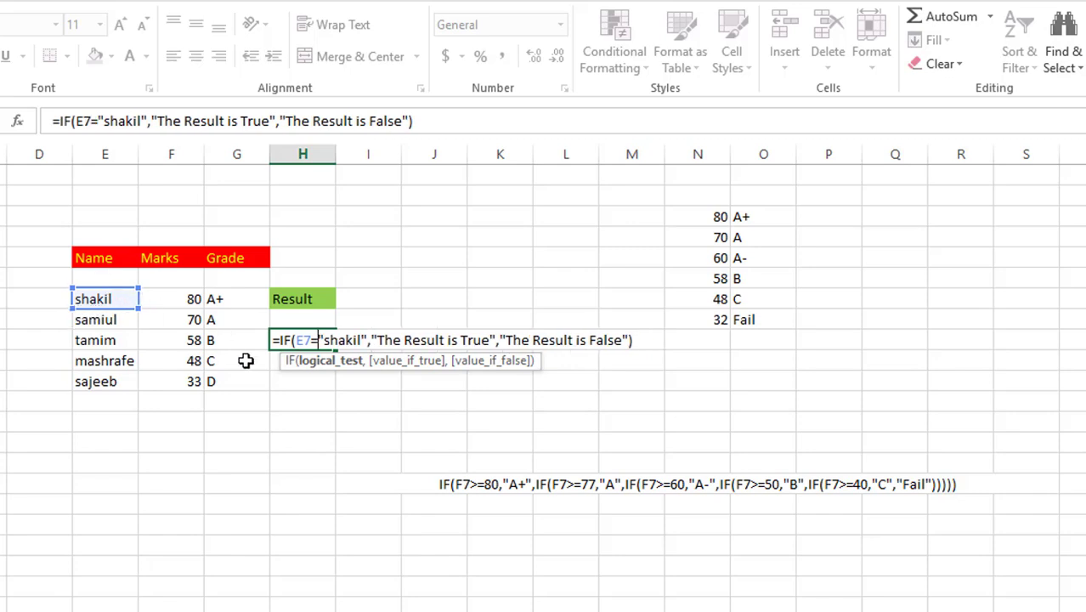
key("Return")
Step: Change the first name to samiul and confirm the Result reads "The Result is False"
left_click(123, 301)
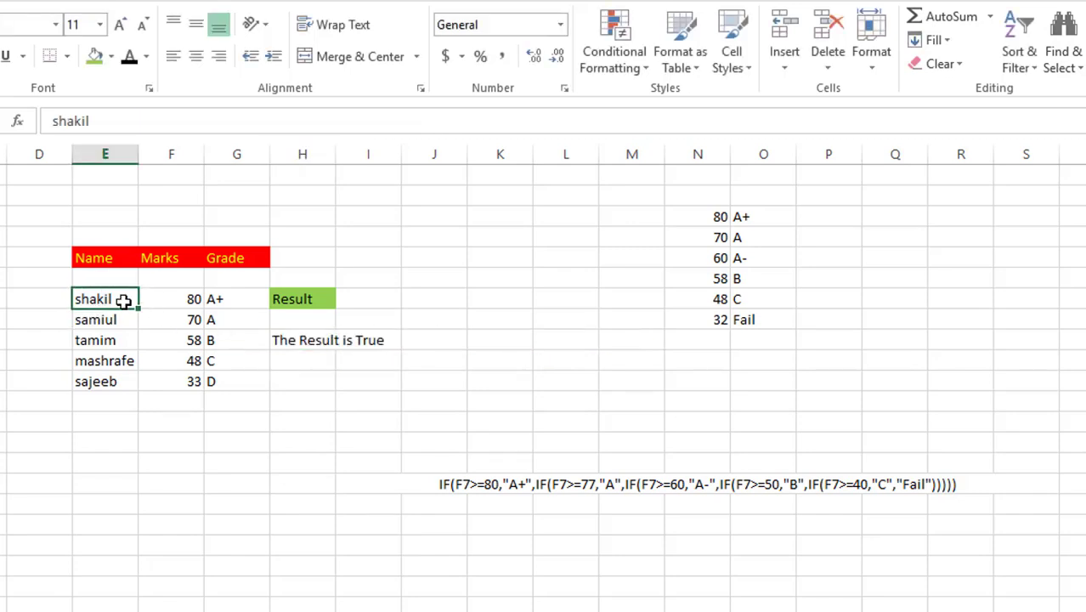
type("samiu")
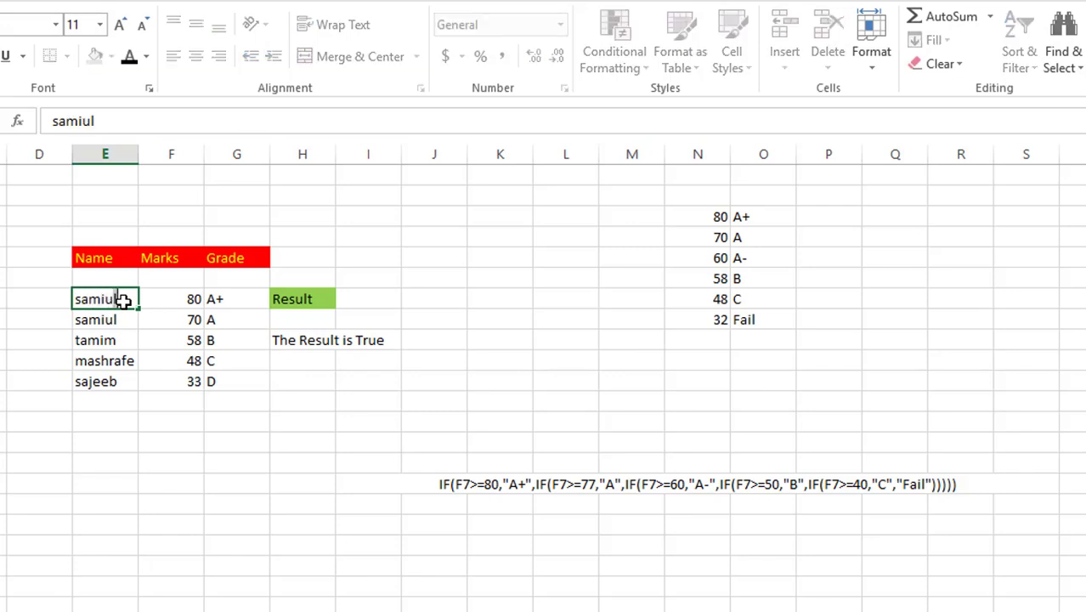
key("Return")
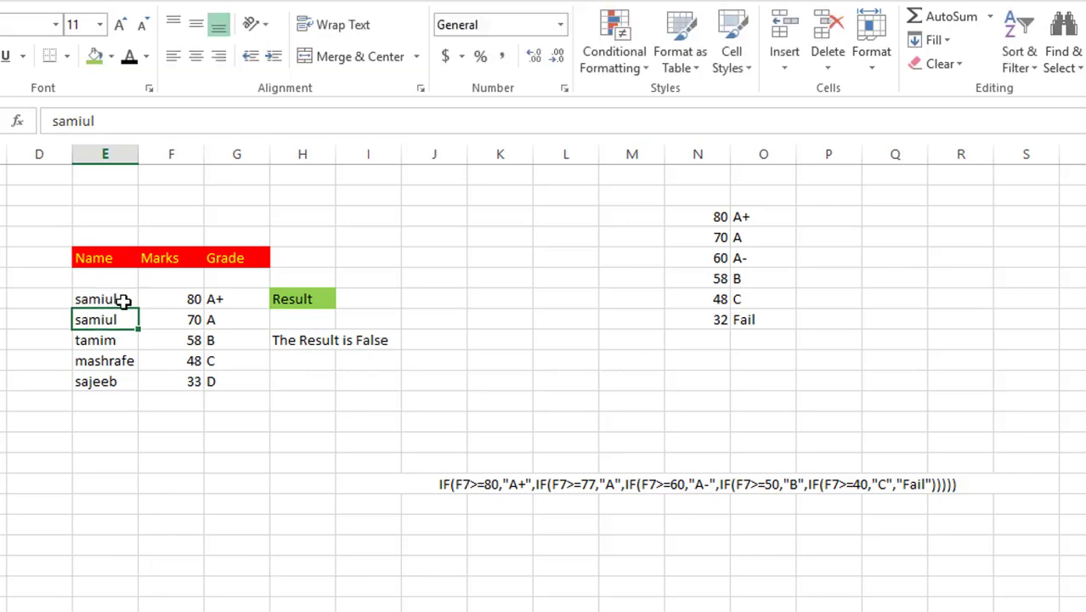
left_click(308, 338)
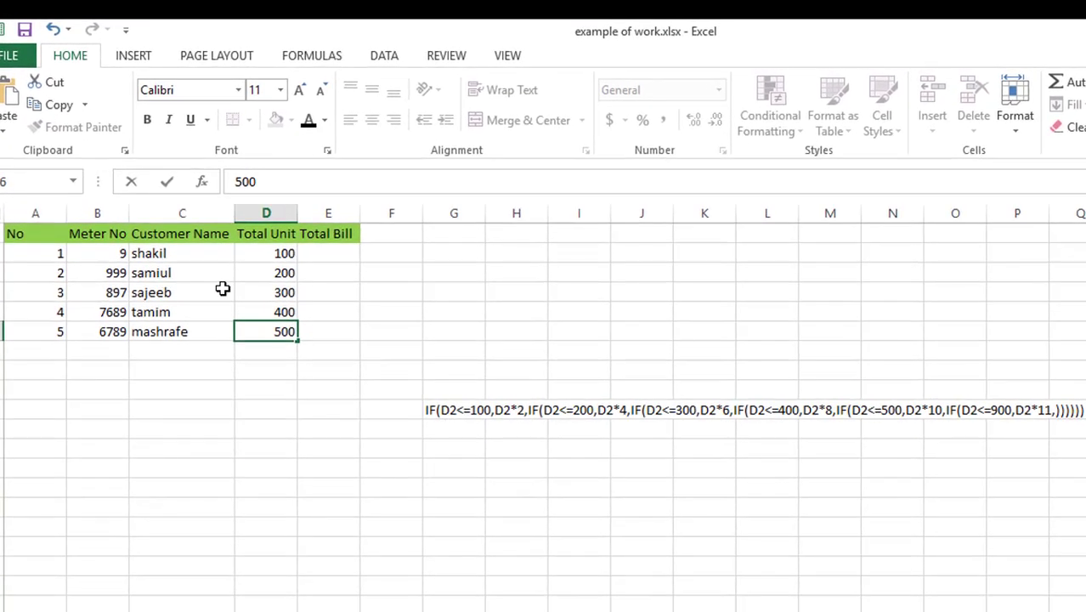
Step: Start E2's formula as =IF(D2<=100,D2*2, and copy that clause
left_click(333, 258)
type("=if")
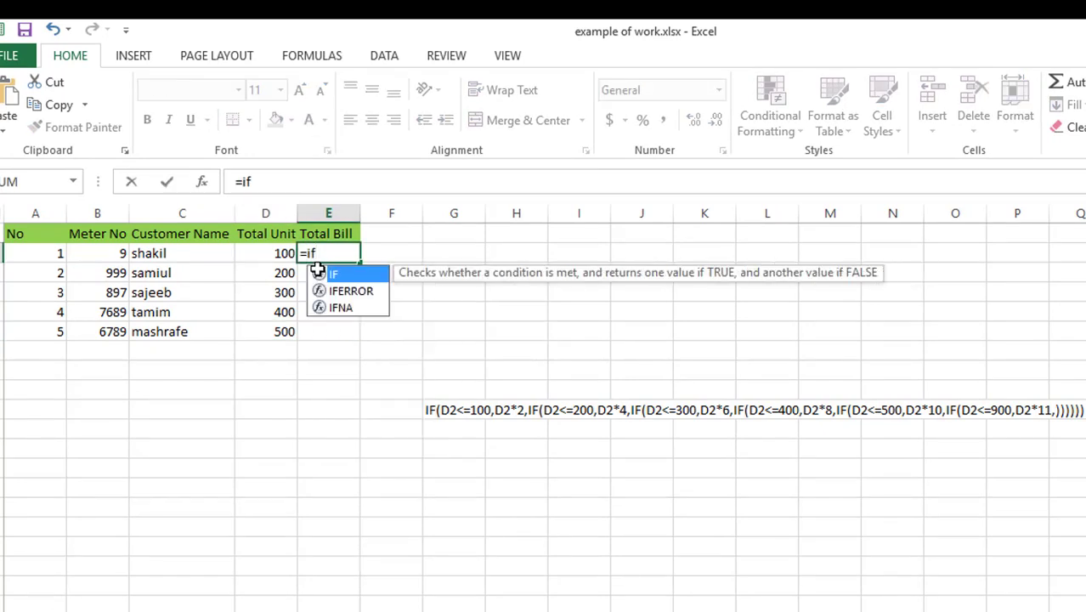
type("(")
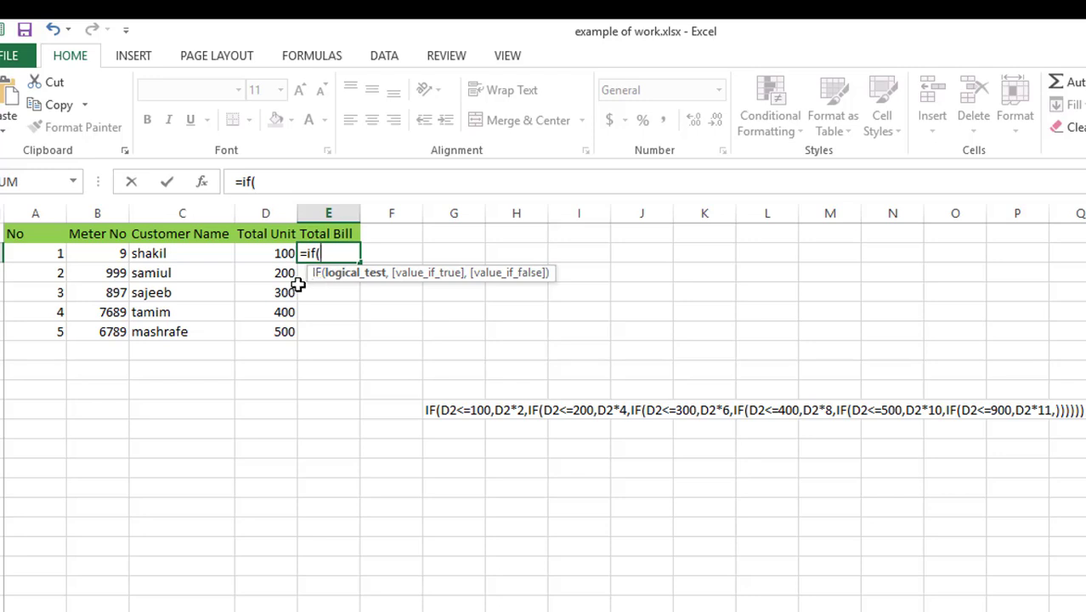
left_click(285, 255)
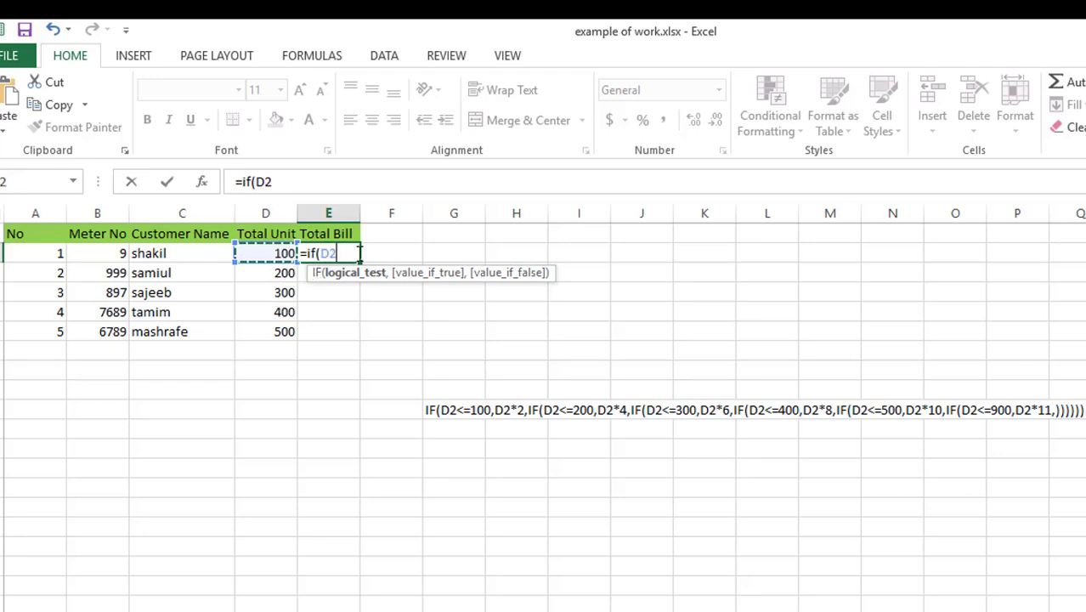
type("<")
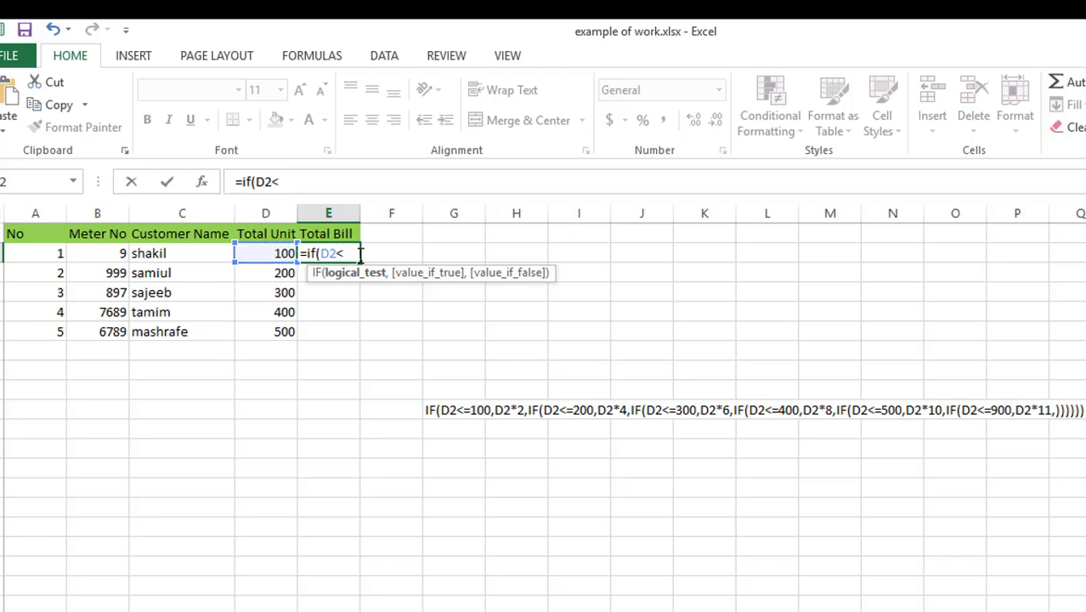
type("=")
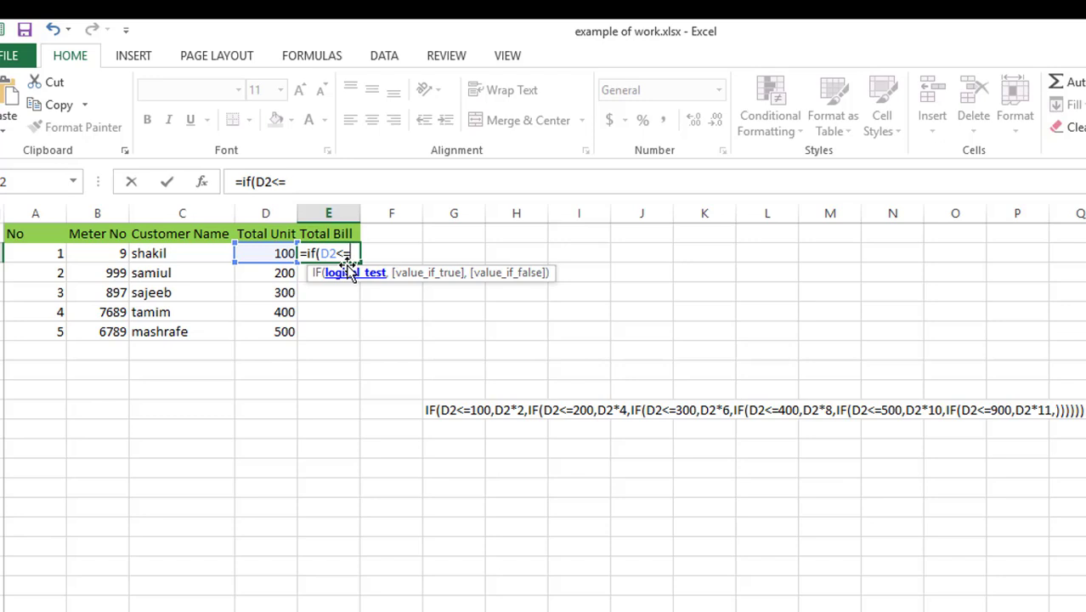
type("100,")
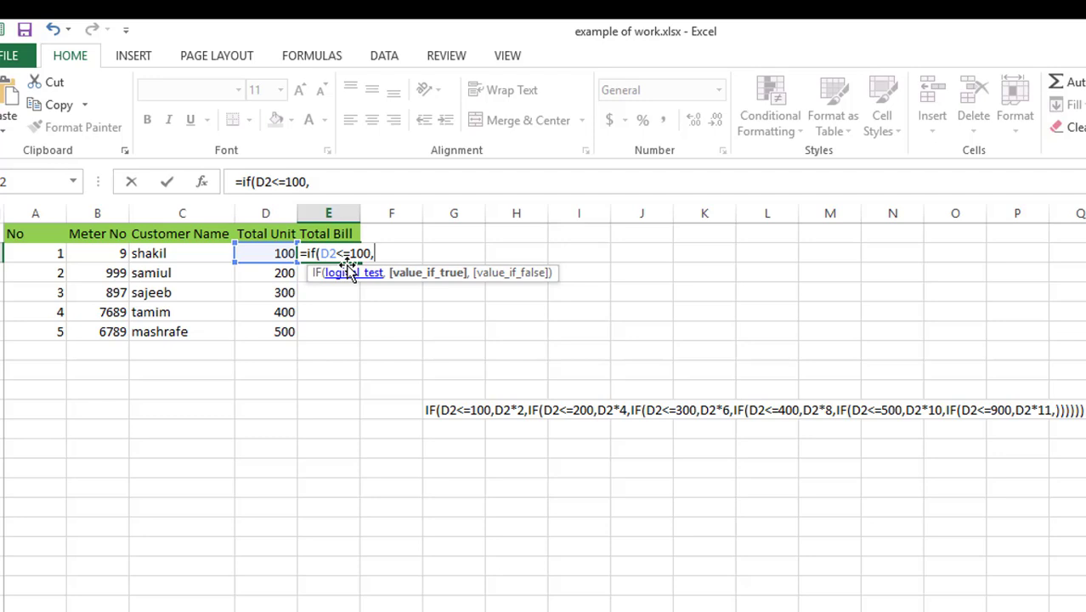
type("d2")
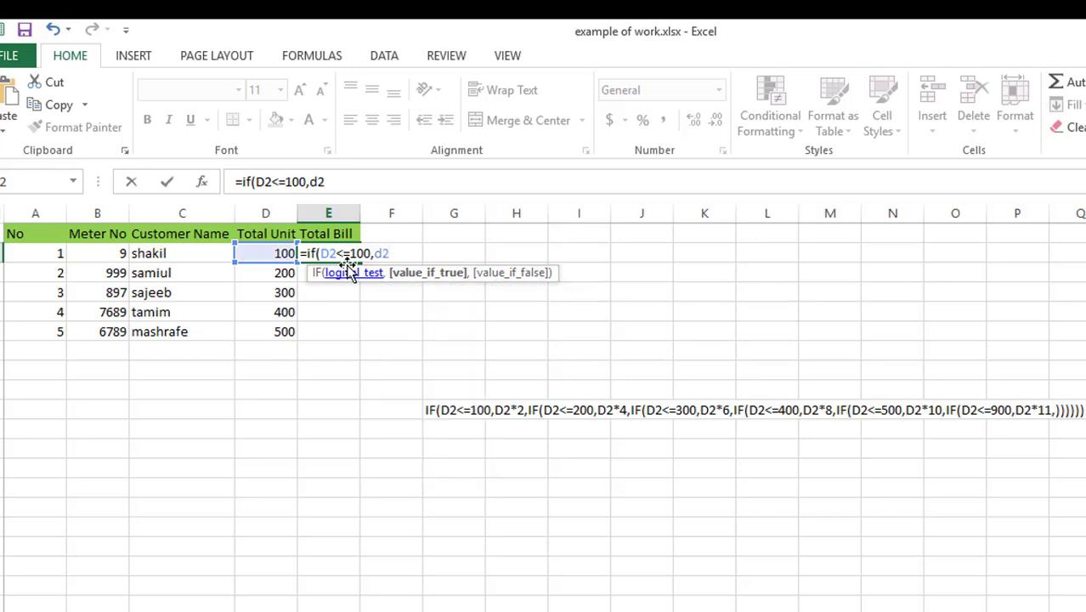
type("*2,")
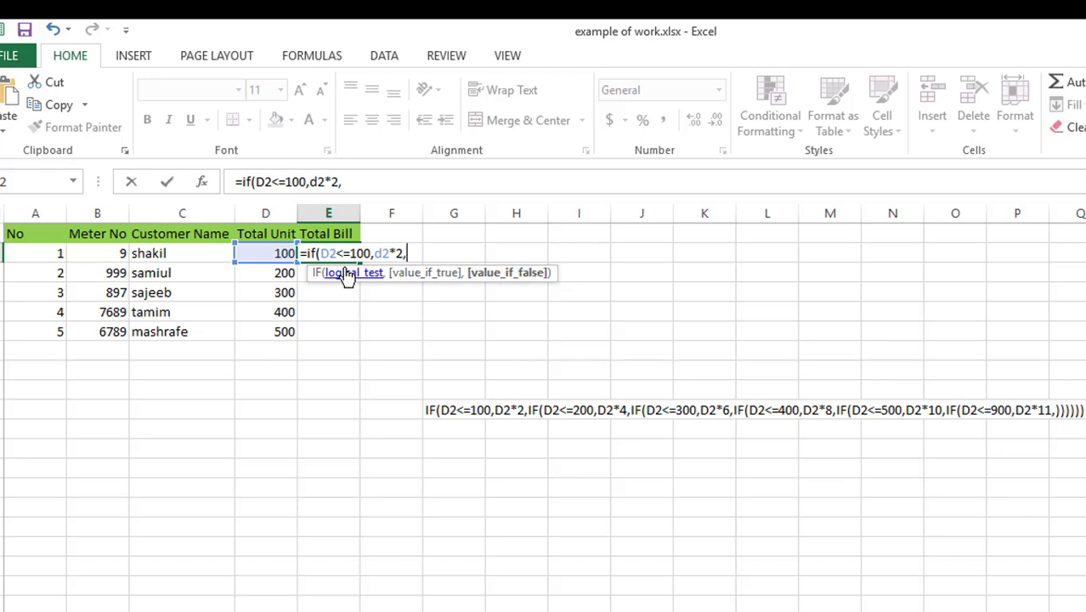
left_click_drag(408, 255, 315, 253)
key("ctrl+c")
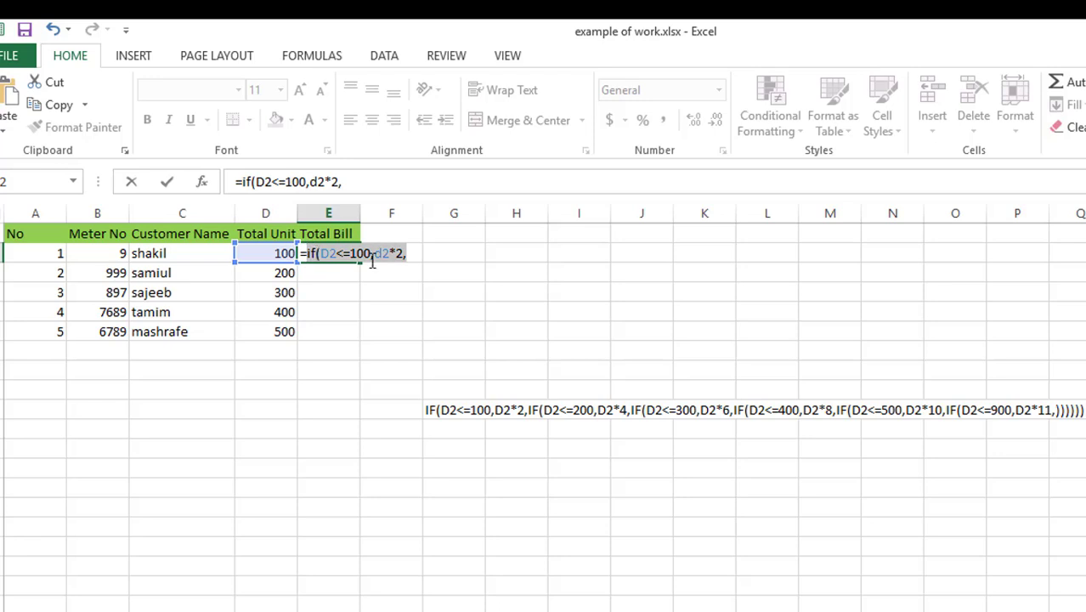
left_click(416, 253)
Step: Add a second clause for D2<=200 charging D2*3
key("ctrl+v")
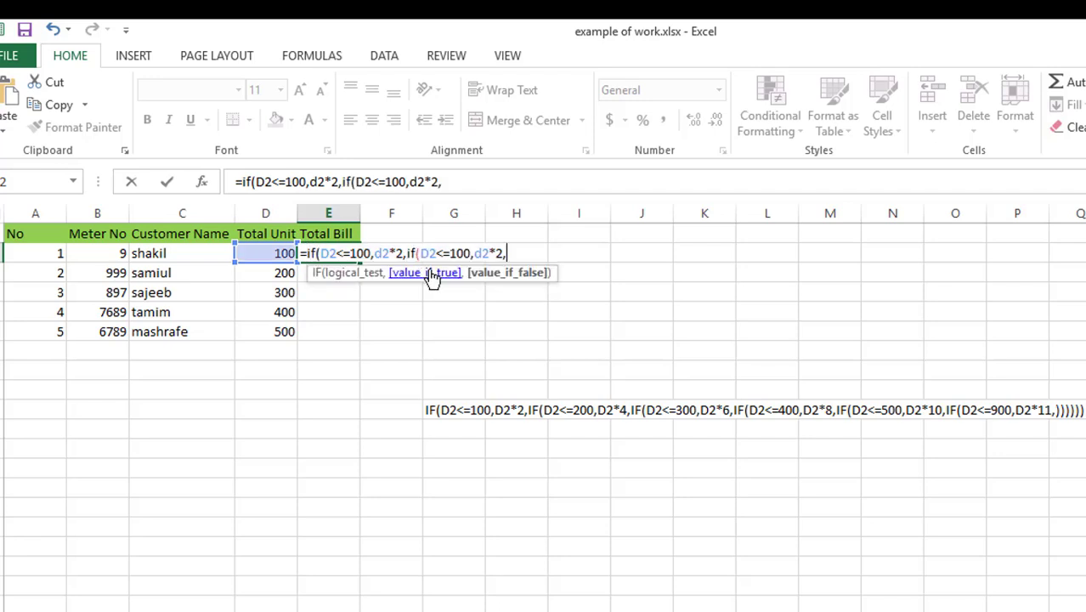
left_click(458, 252)
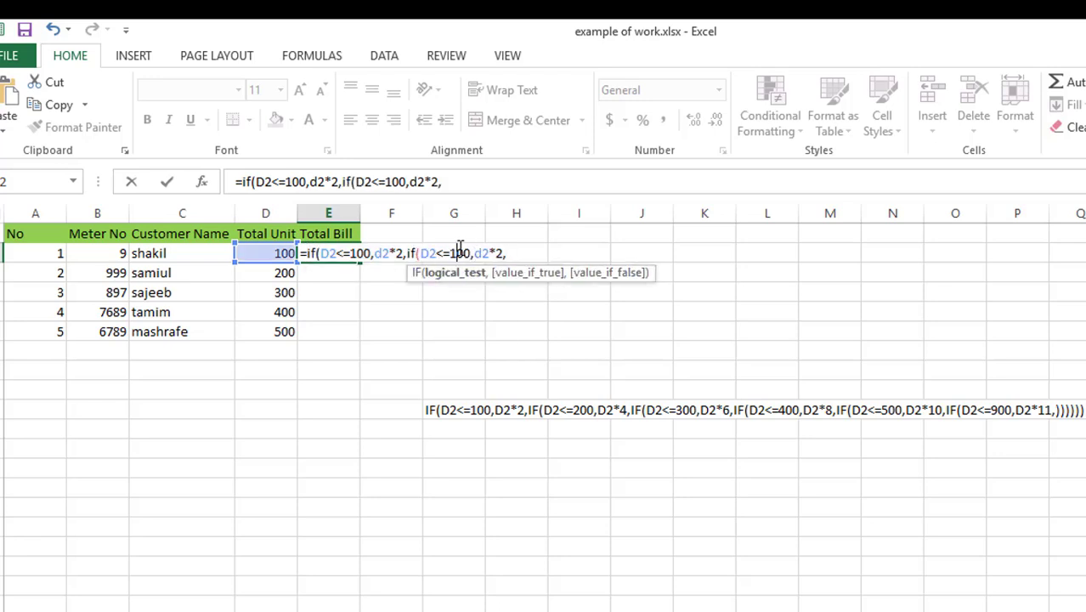
key("BackSpace")
type("2")
left_click(507, 253)
type("3")
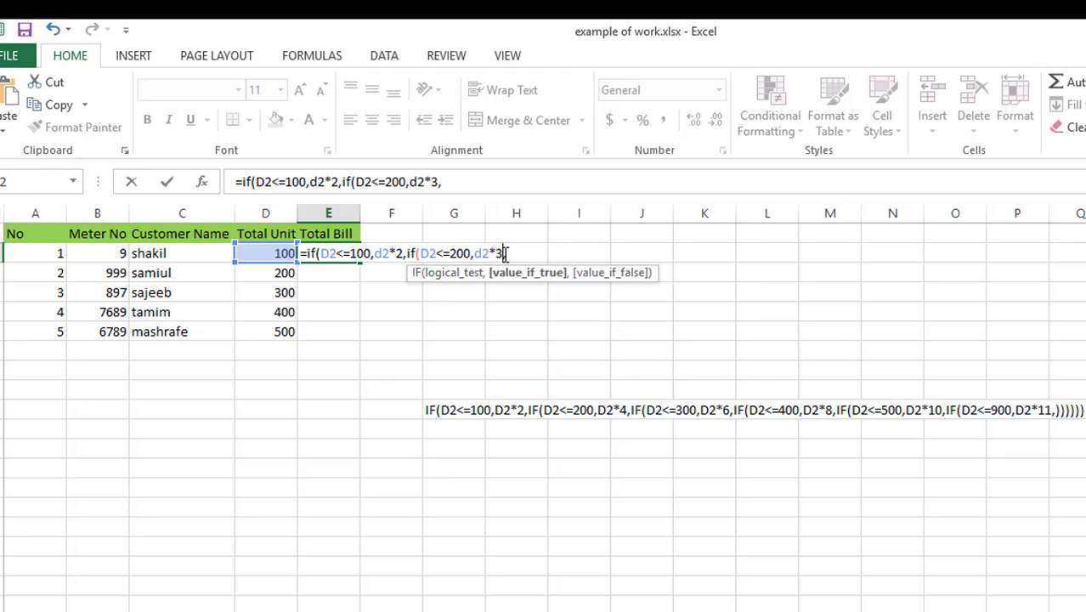
left_click(507, 253)
Step: Add a third clause for D2<=300 charging D2*3, dismissing the premature correction and parenthesis prompts
key("ctrl+v")
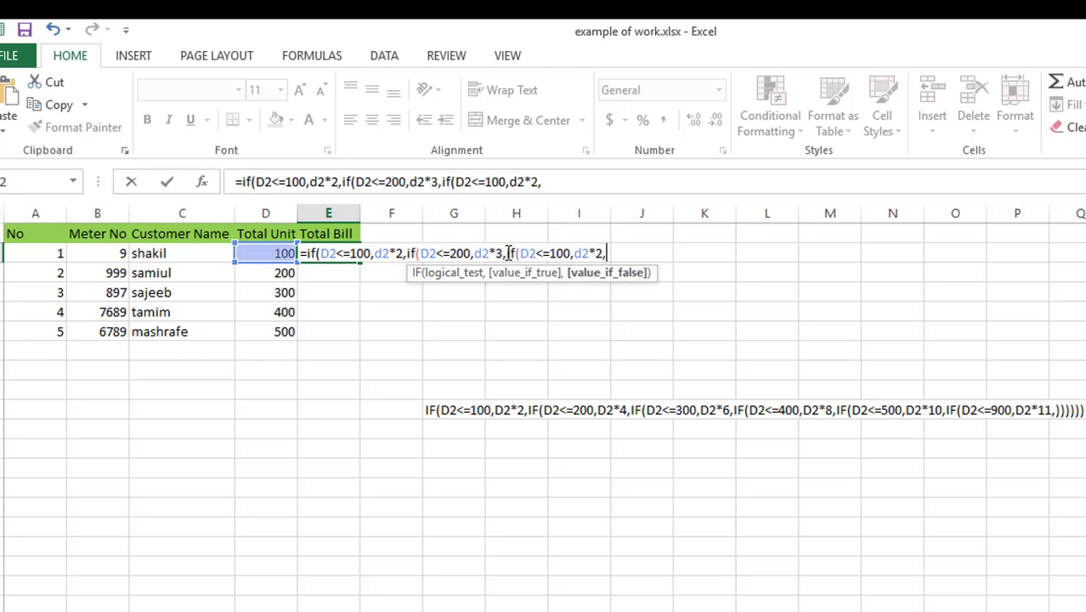
left_click(558, 252)
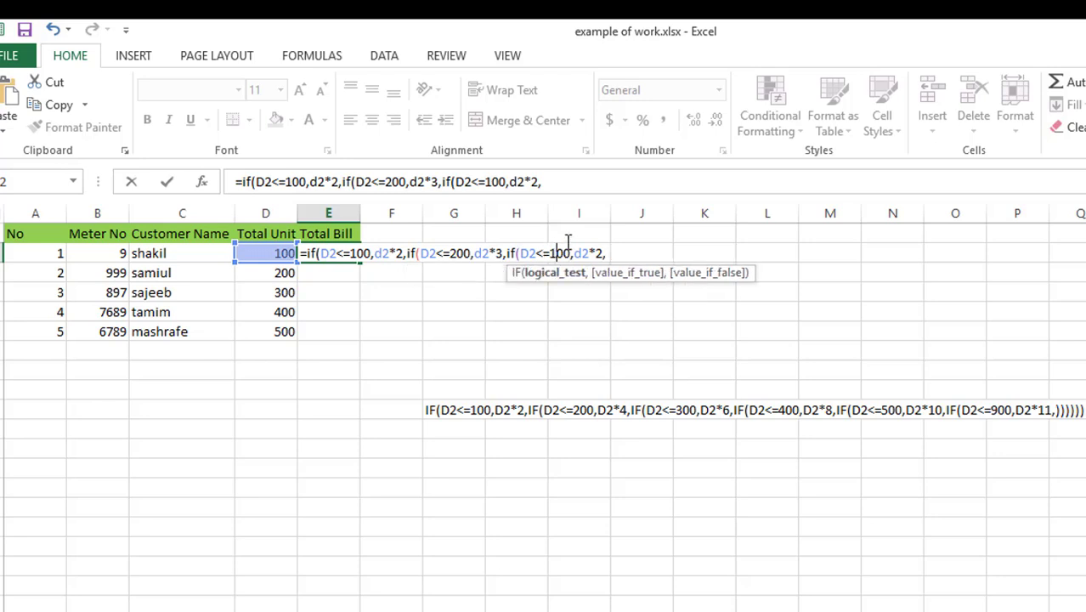
key("BackSpace")
type("3")
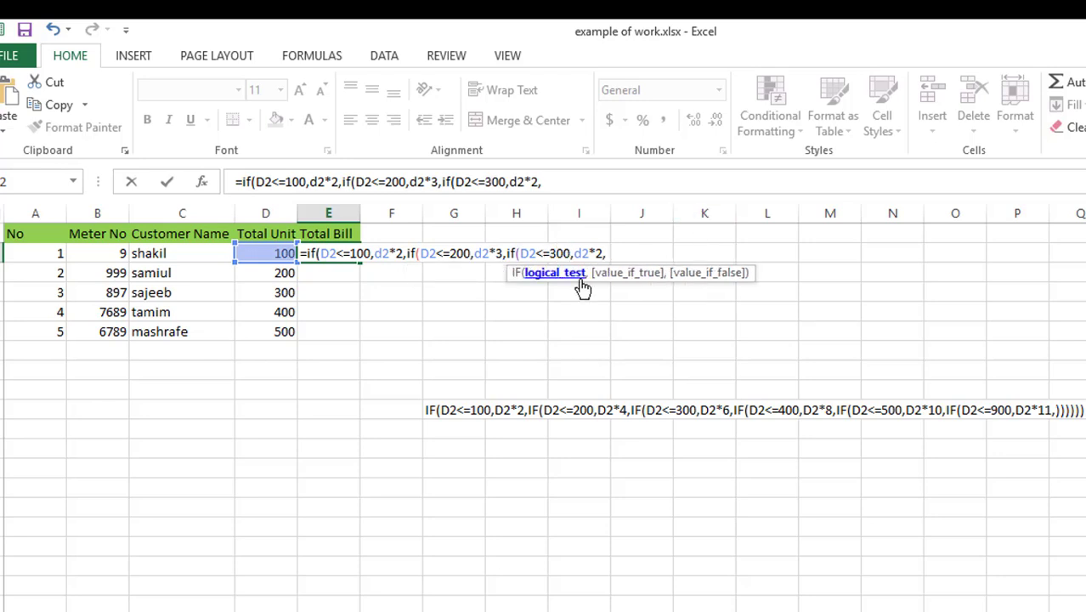
left_click(600, 253)
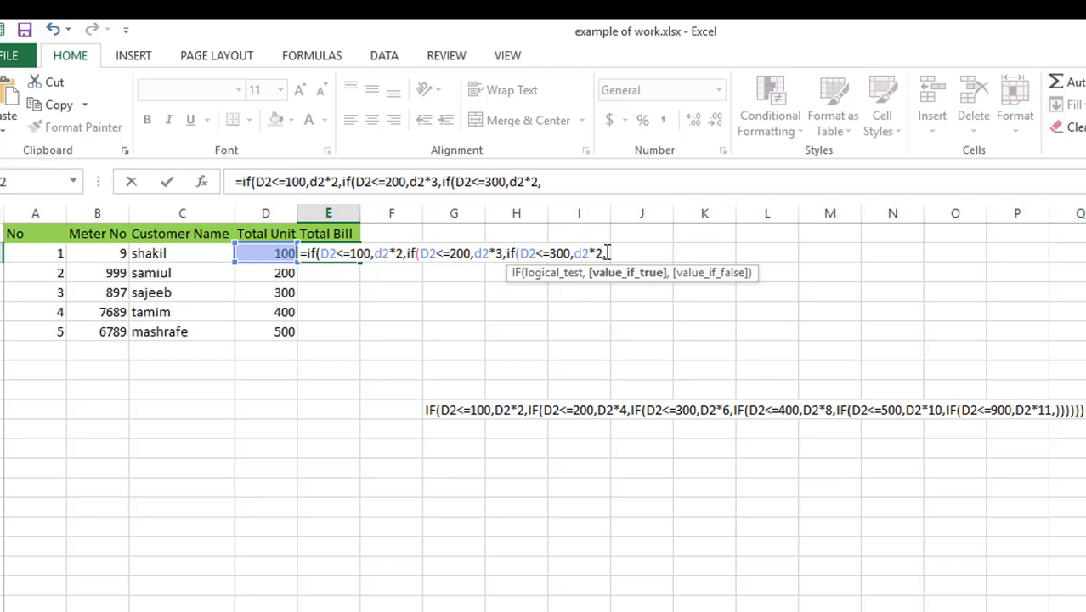
key("BackSpace")
type("3")
key("Return")
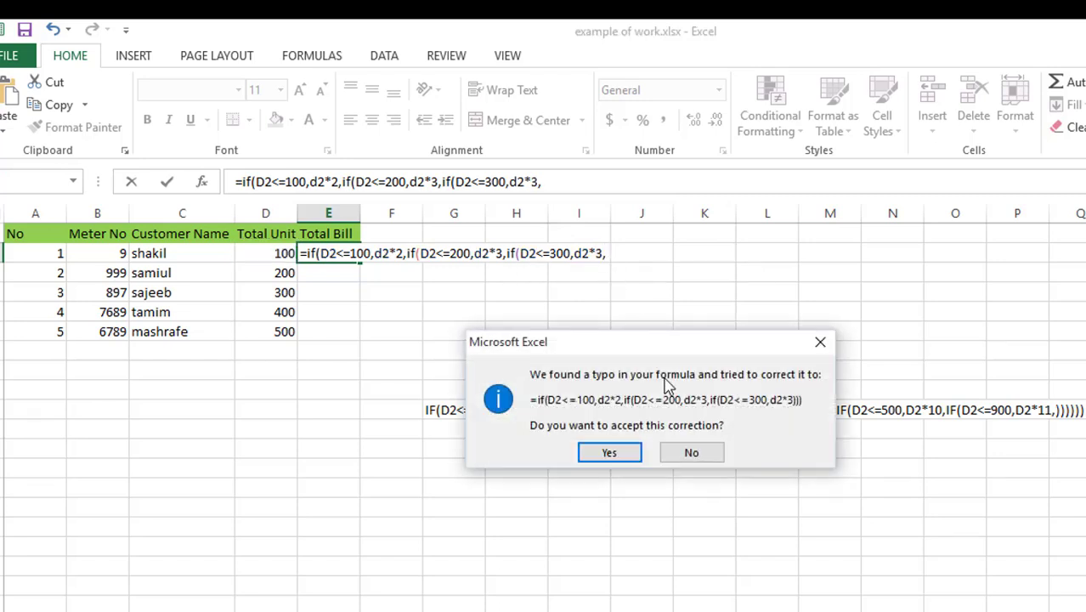
left_click(820, 342)
left_click(649, 433)
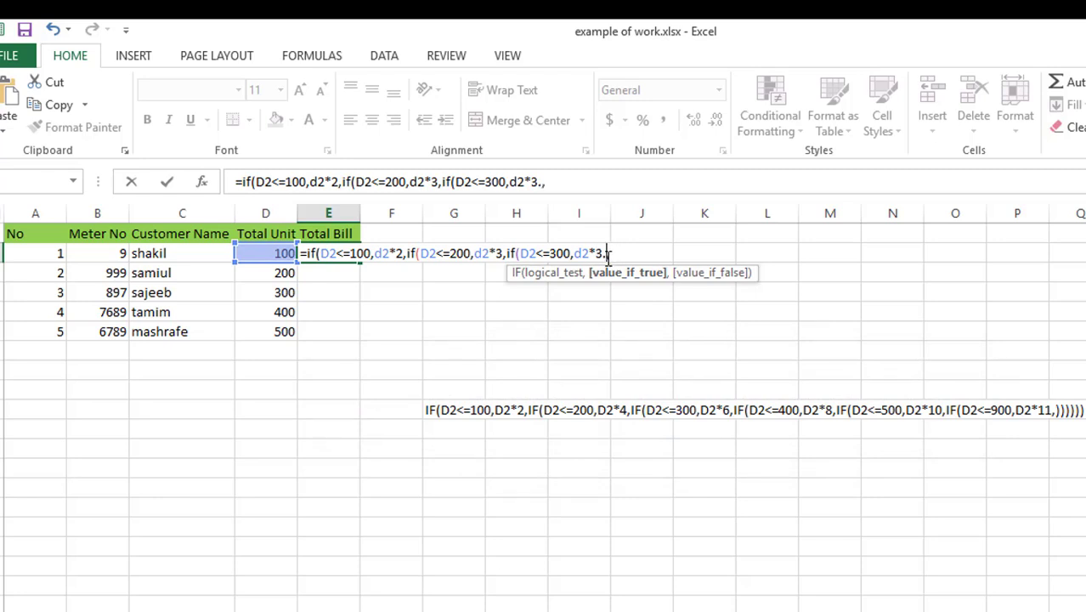
Step: Add a fourth clause for D2<=400 charging D2*4
left_click(606, 260)
key("ctrl+v")
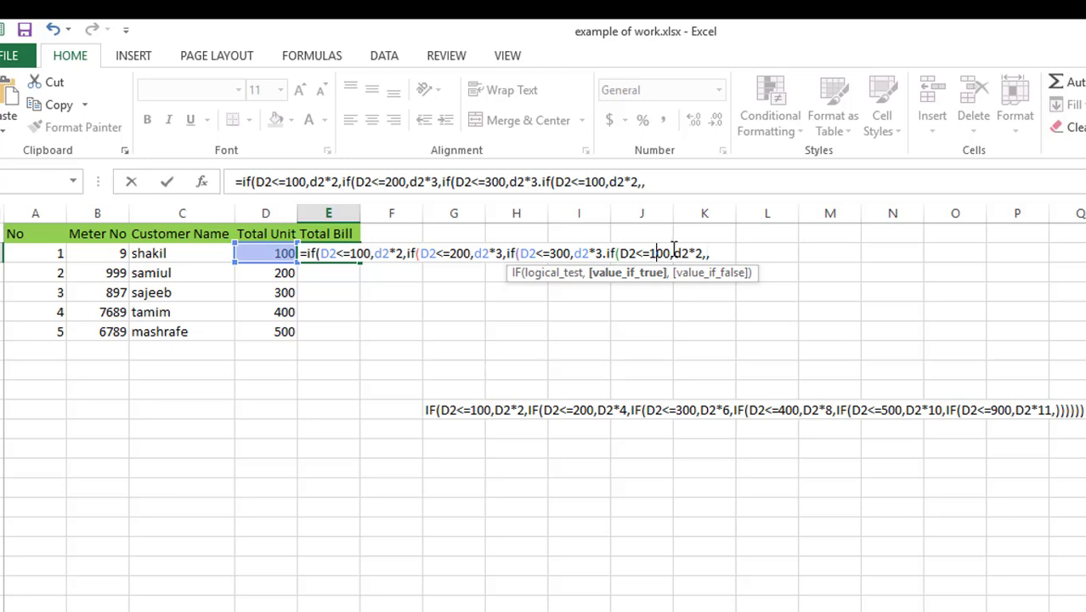
key("BackSpace")
type("4")
key("BackSpace")
type("4")
Step: Add a final clause for D2<=500 charging D2*5, close five parentheses and enter the formula
key("ctrl+v")
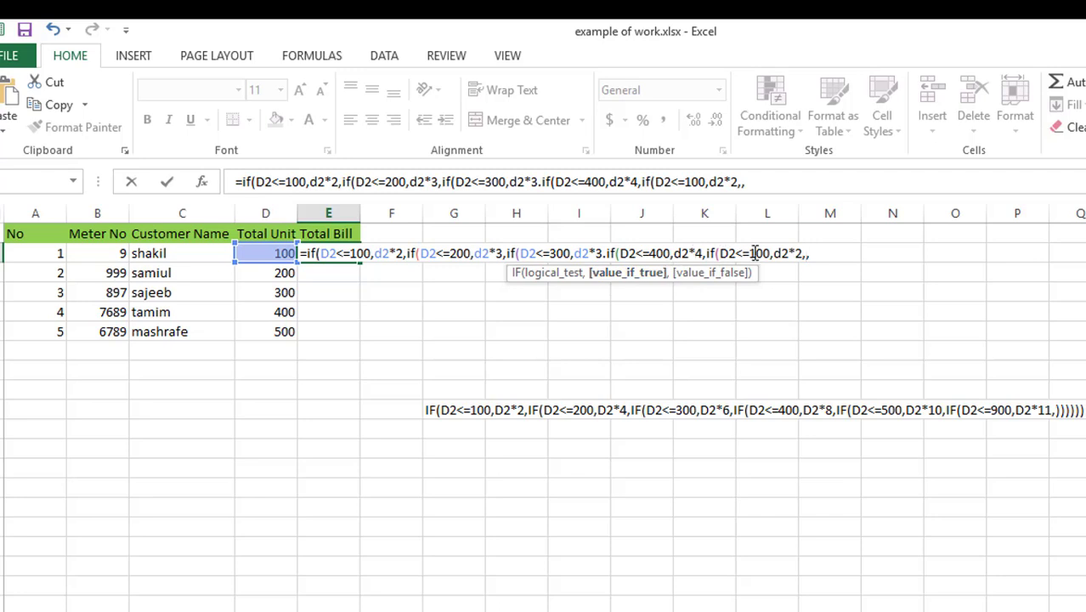
left_click(753, 253)
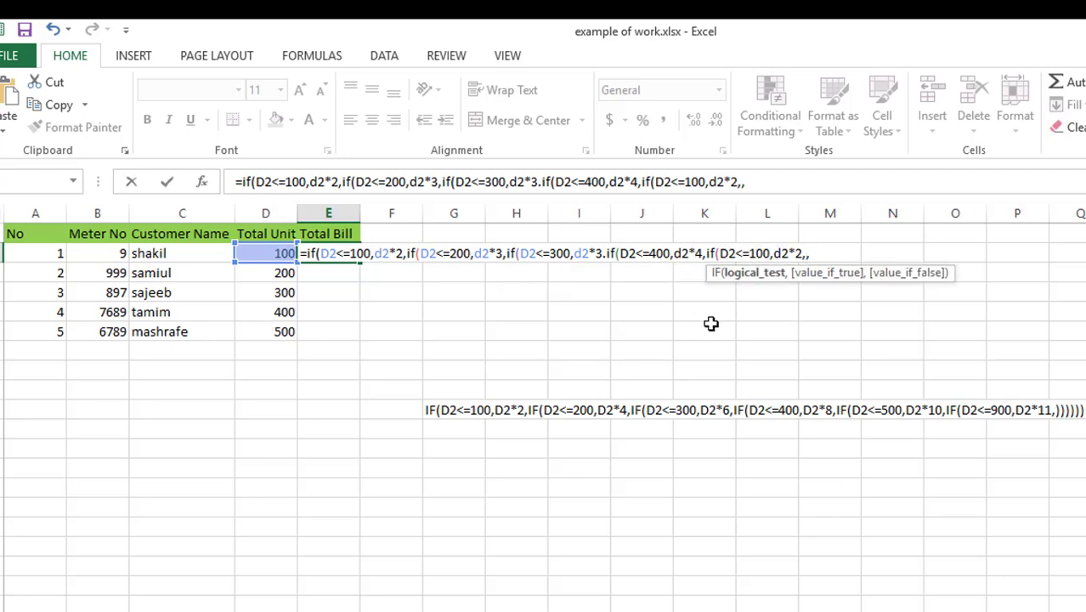
key("BackSpace")
type("5")
left_click(803, 255)
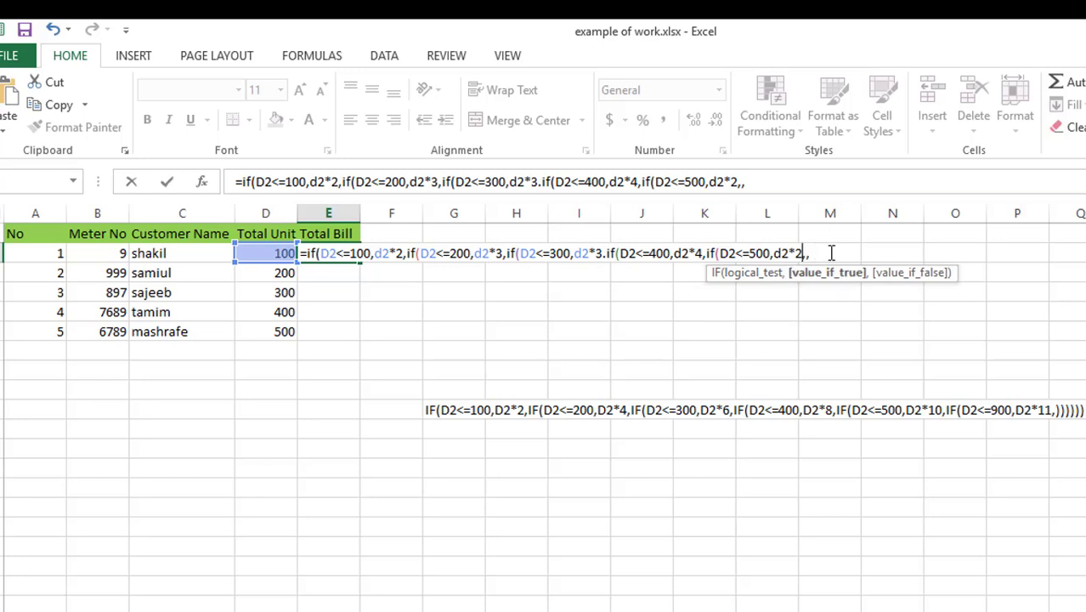
key("BackSpace")
type("5")
left_click(835, 254)
key("BackSpace")
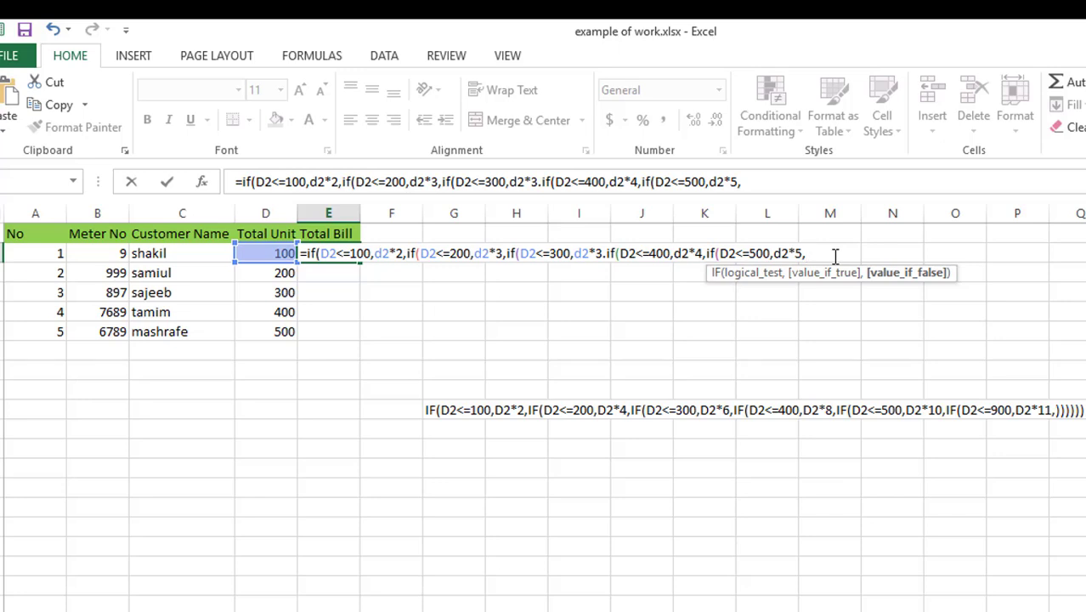
type(")")
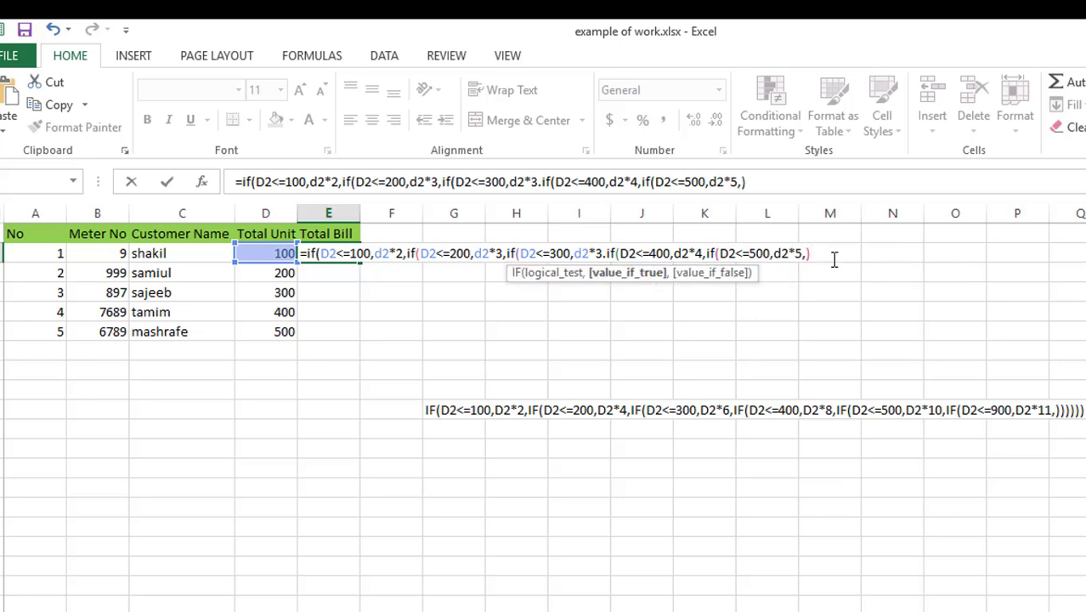
type("))))")
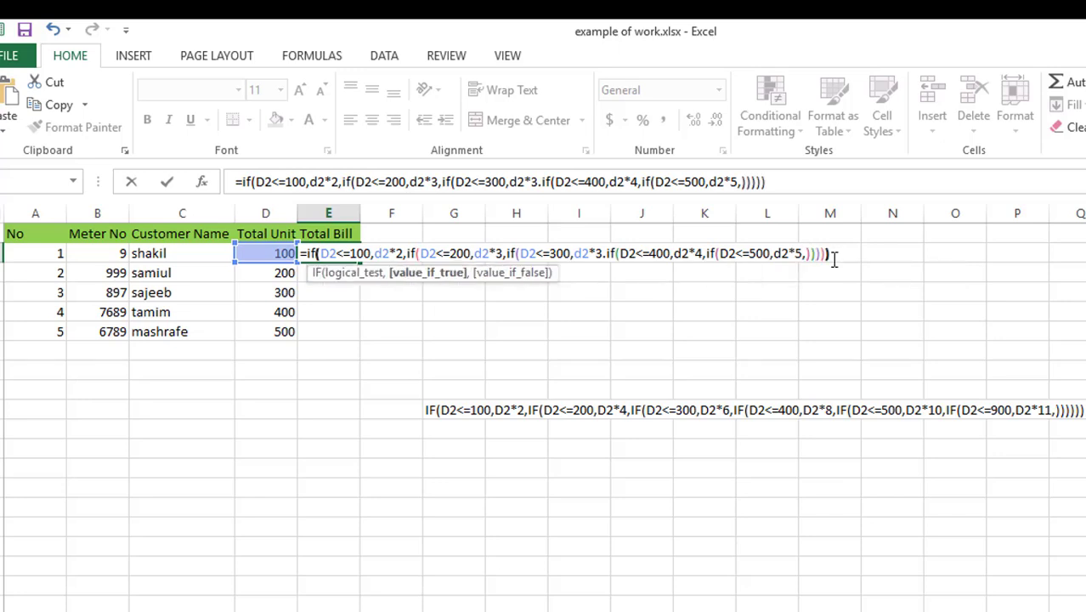
key("Return")
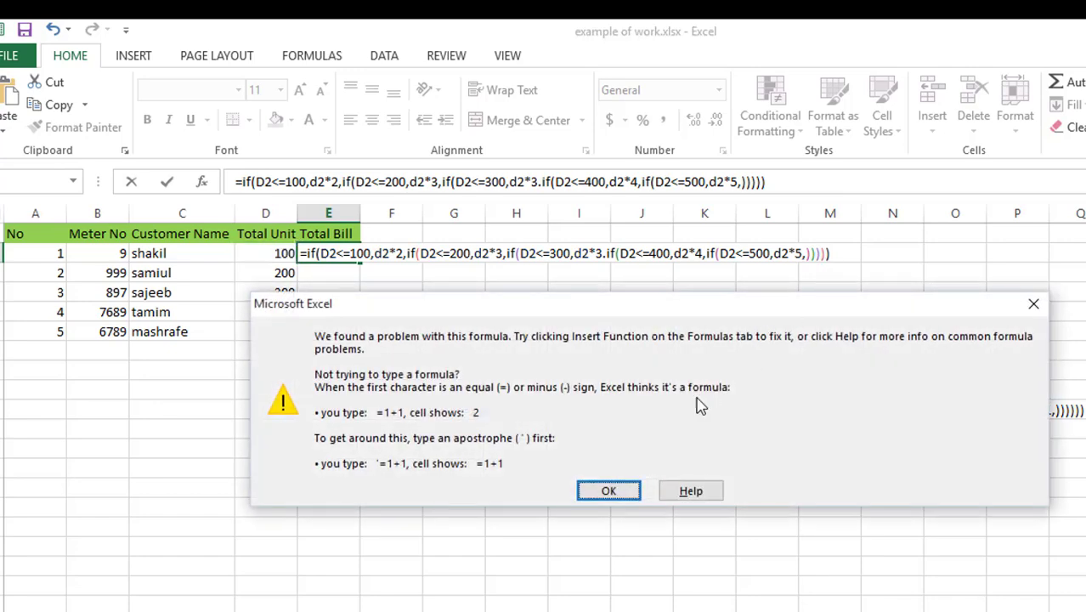
Step: Replace the stray period after d2*3 with a comma so E2 shows 200, then fill down to E6
left_click(616, 496)
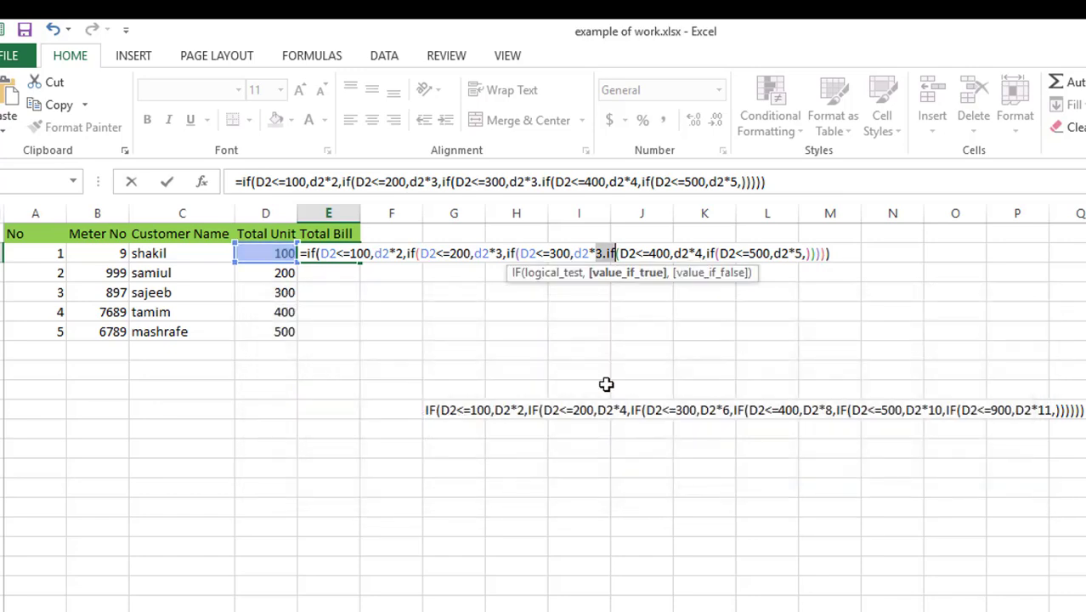
left_click(609, 254)
key("BackSpace")
type(",")
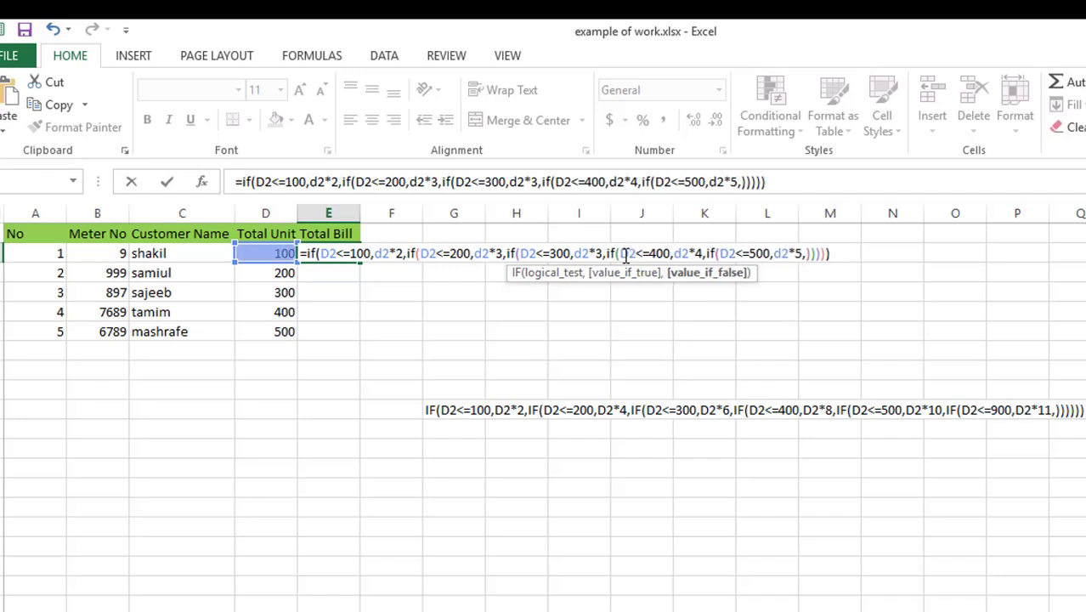
key("Return")
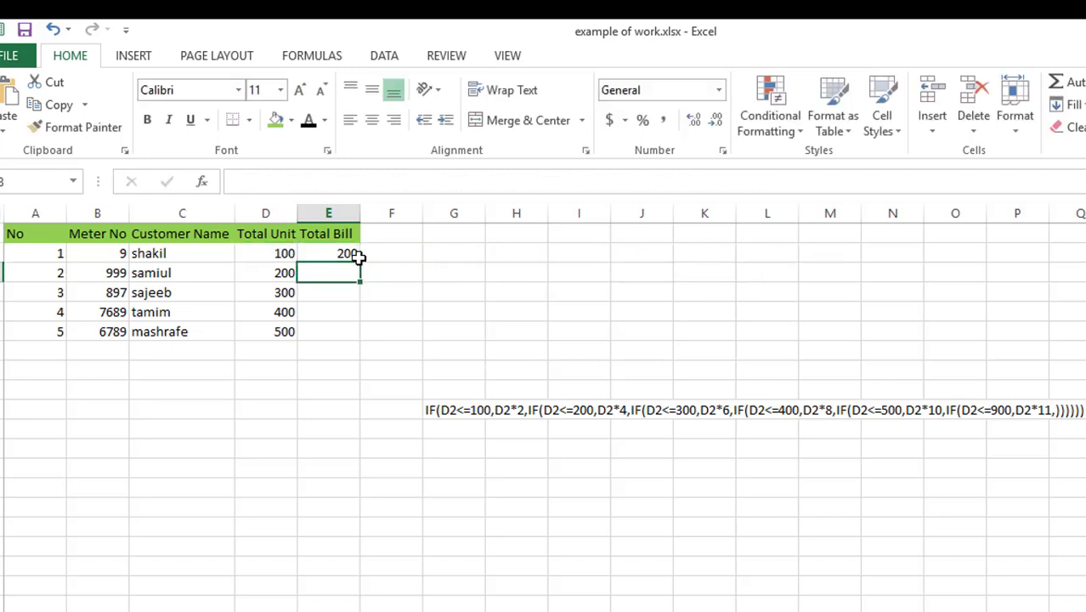
left_click(330, 257)
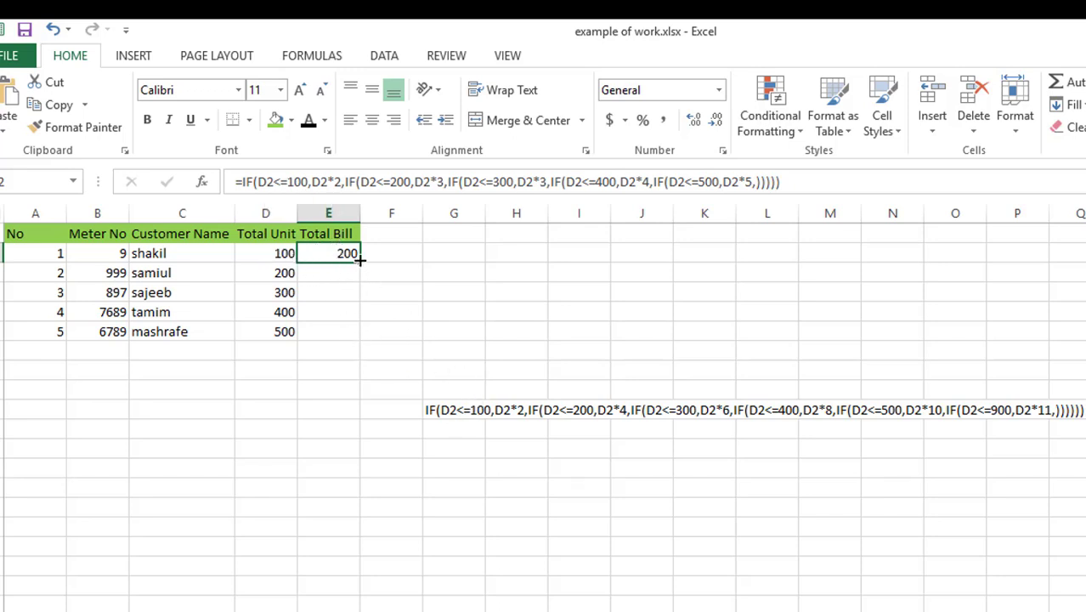
left_click_drag(356, 273, 347, 344)
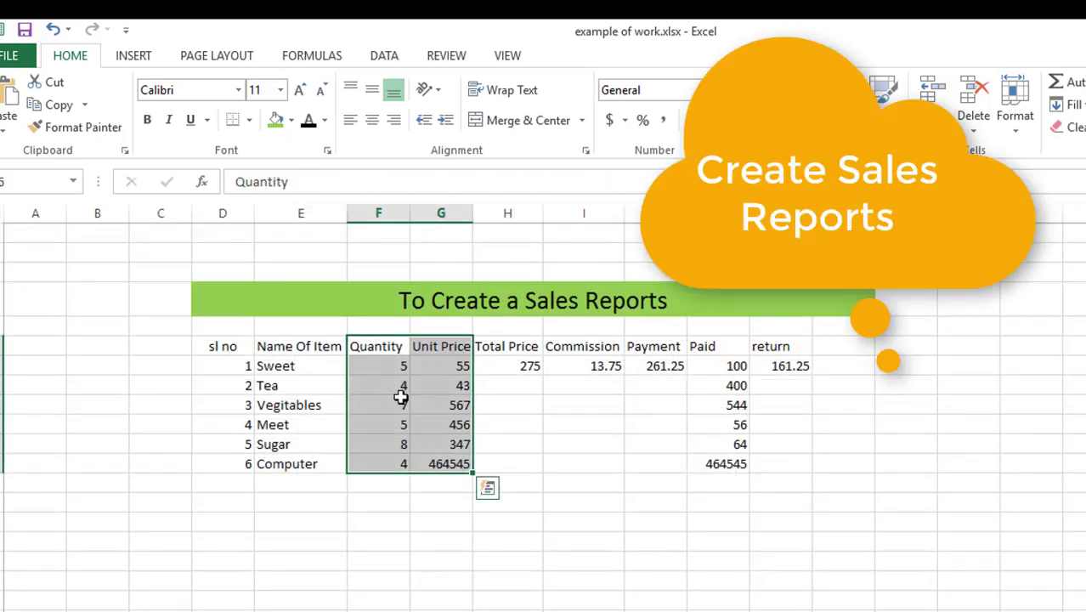
Step: Enter =F8*G8 in H8 so Tea's total price shows 172
left_click(504, 387)
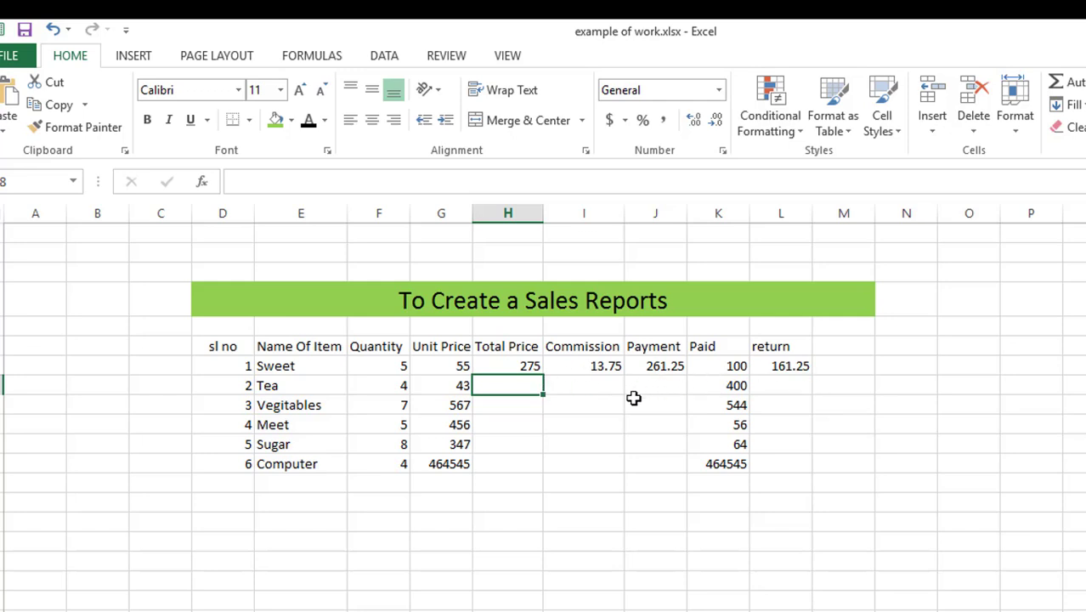
key("F10")
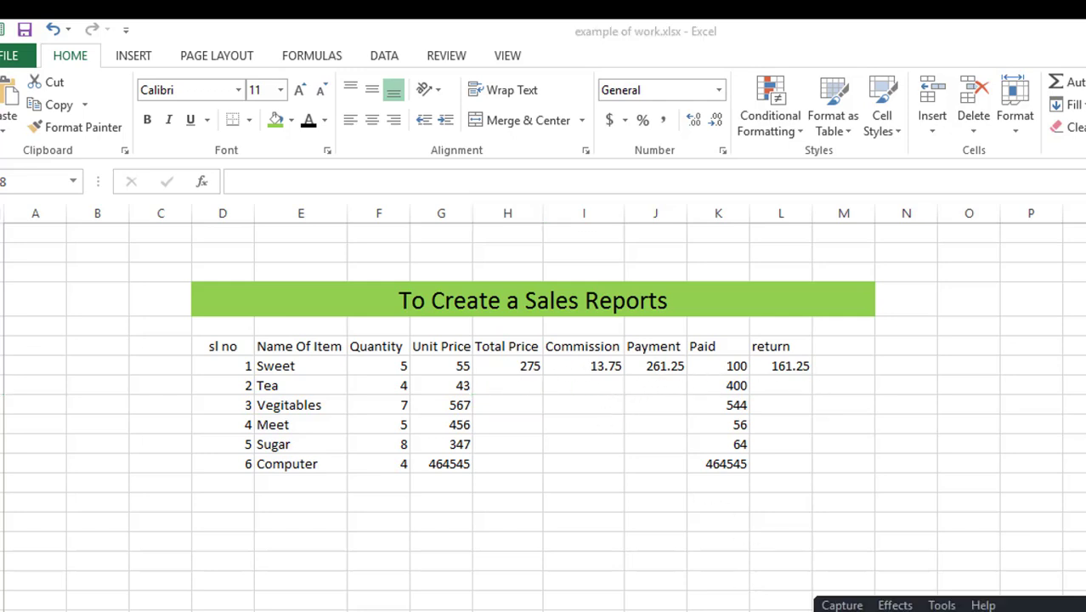
key("F10")
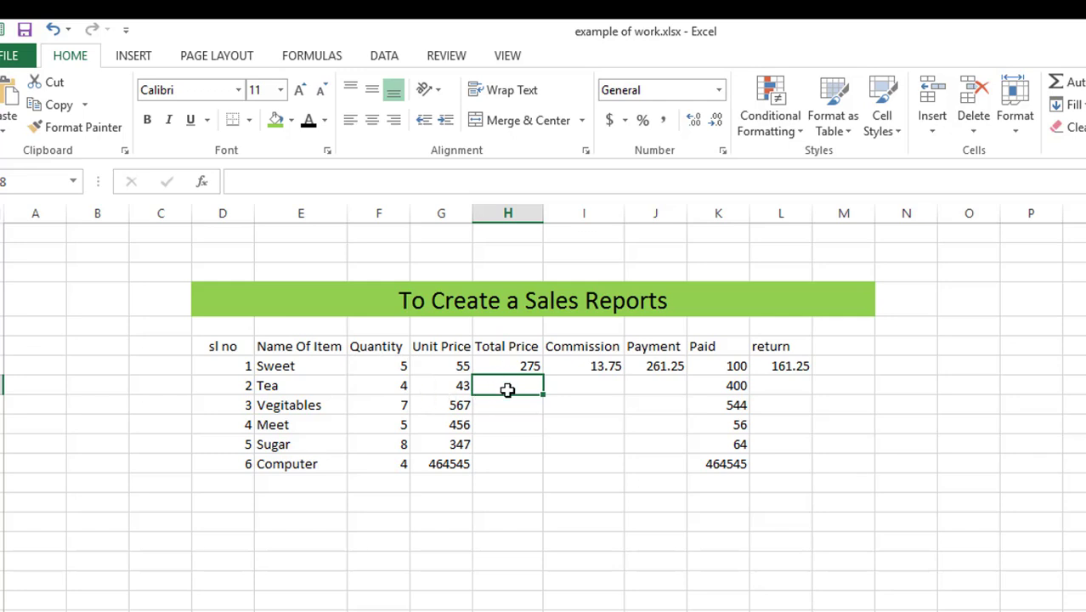
type("=")
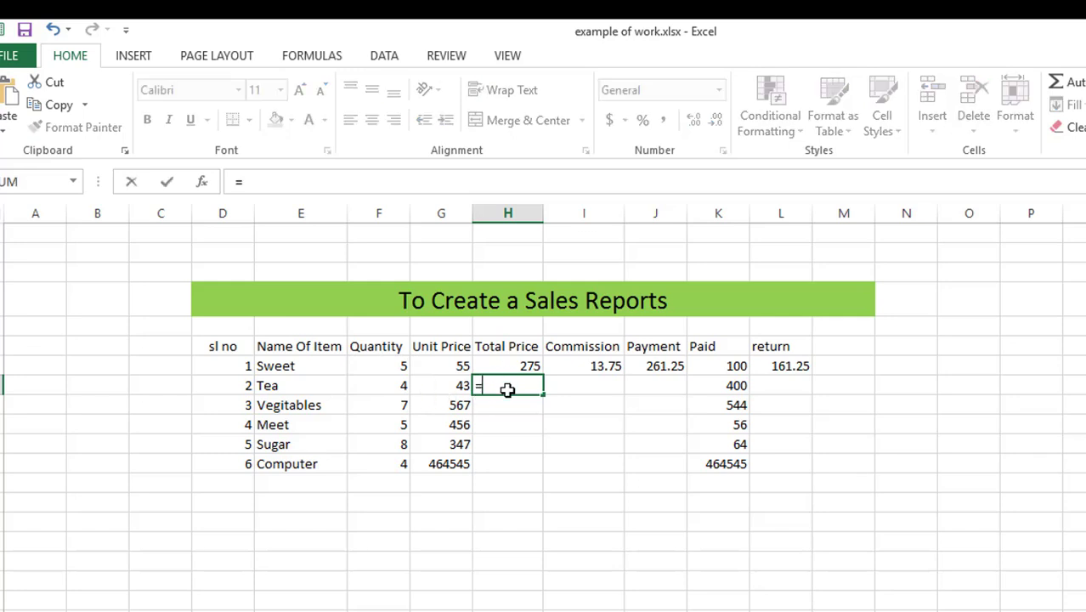
left_click(366, 385)
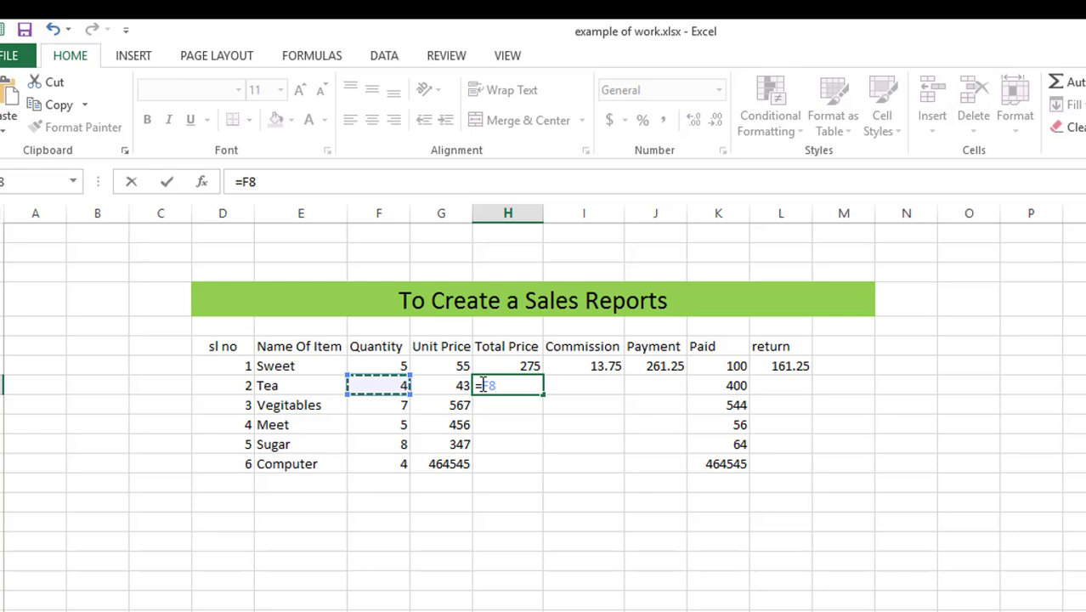
type("*")
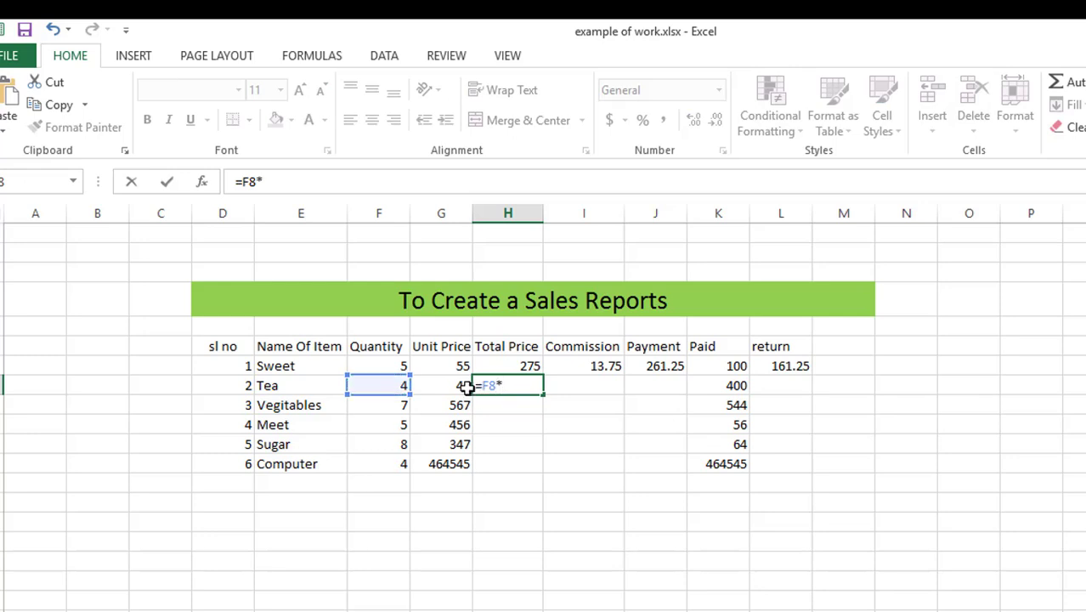
left_click(464, 387)
key("Return")
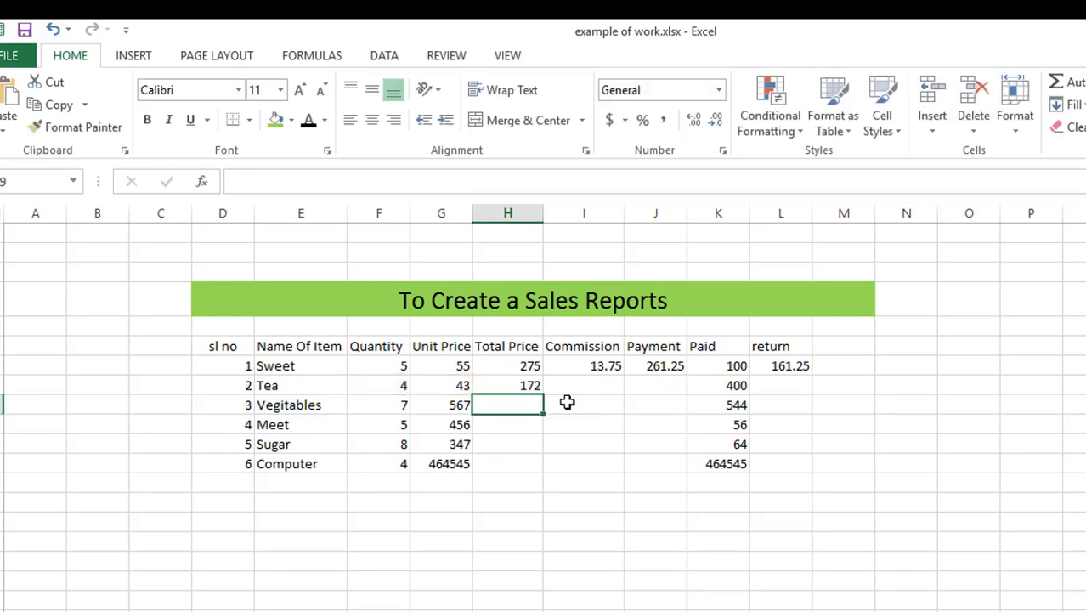
left_click(529, 386)
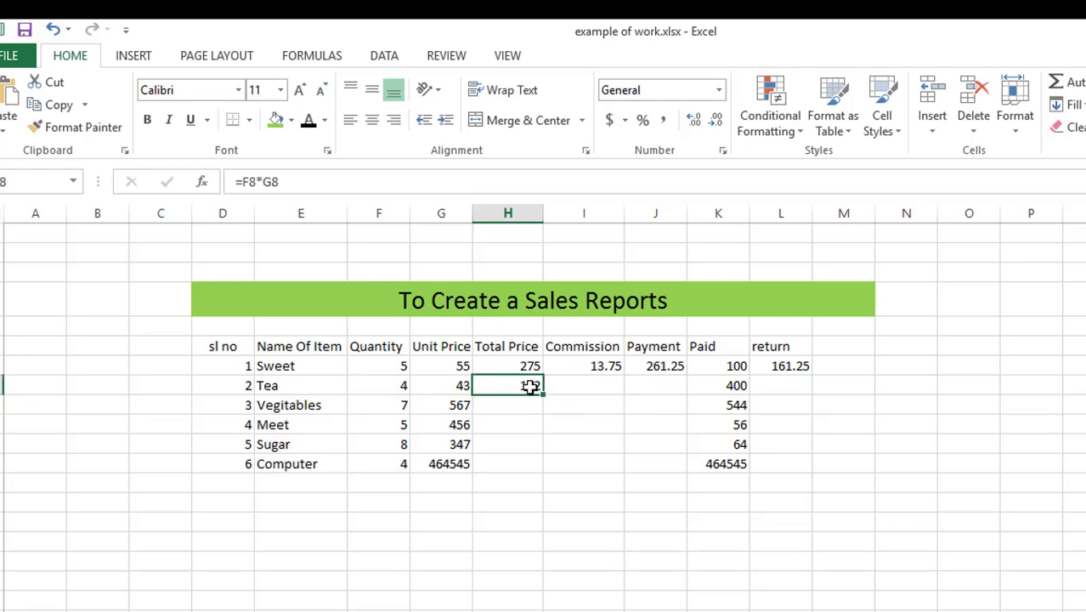
left_click(576, 369)
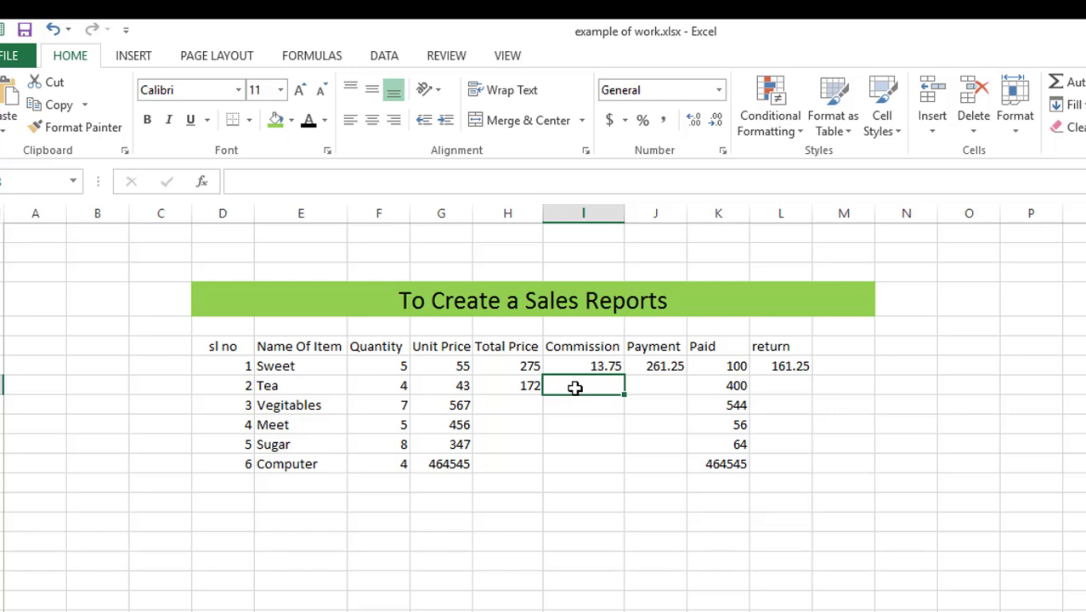
Step: Give Tea a 2% commission with =H8*2% in I8, showing 3.44
type("=")
left_click(502, 387)
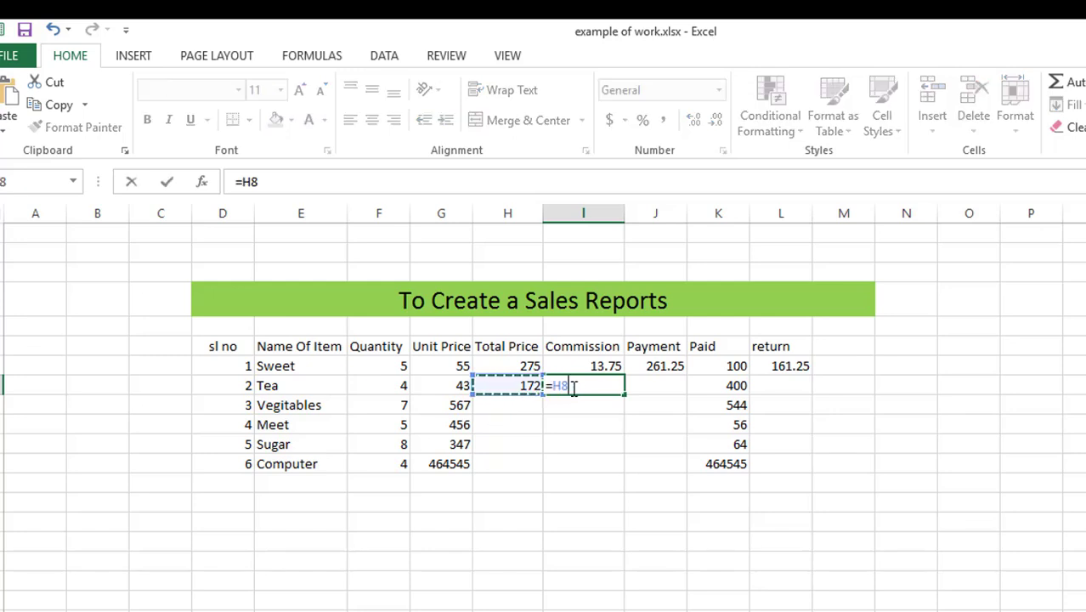
type("*g")
key("BackSpace")
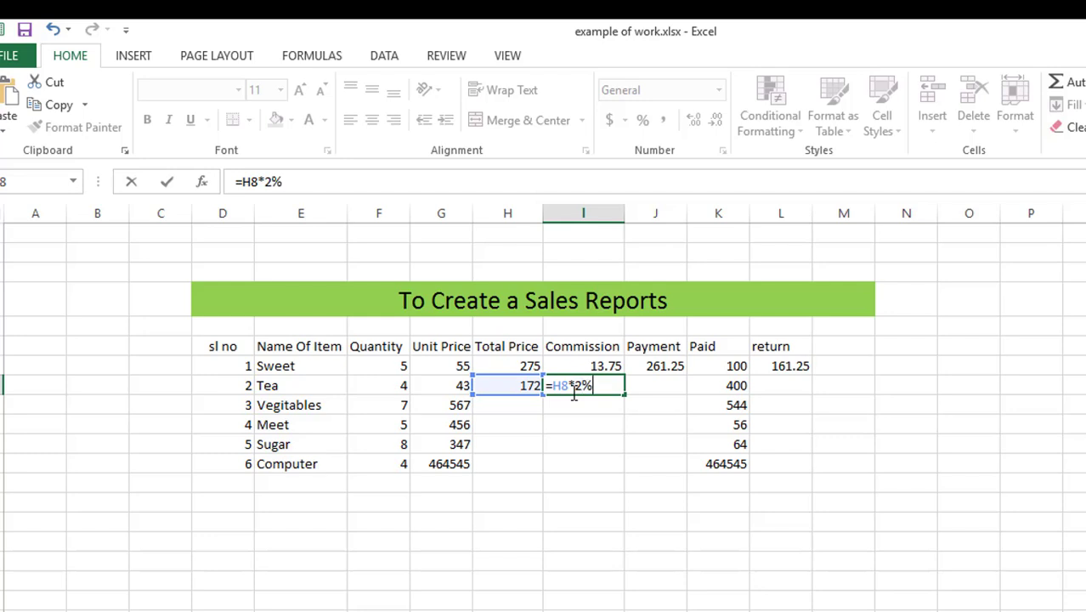
key("Return")
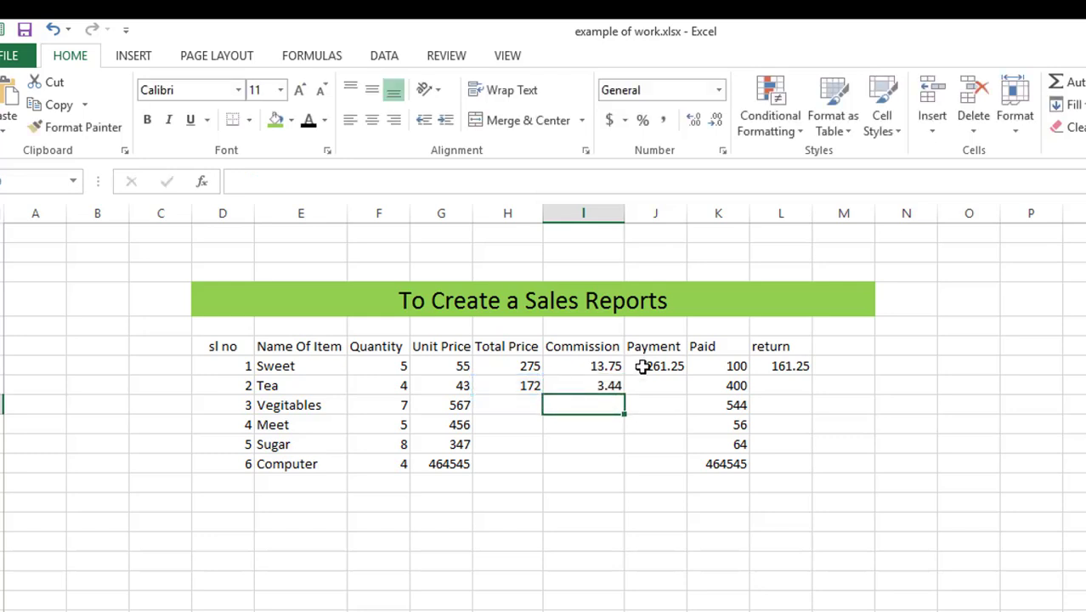
left_click(607, 386)
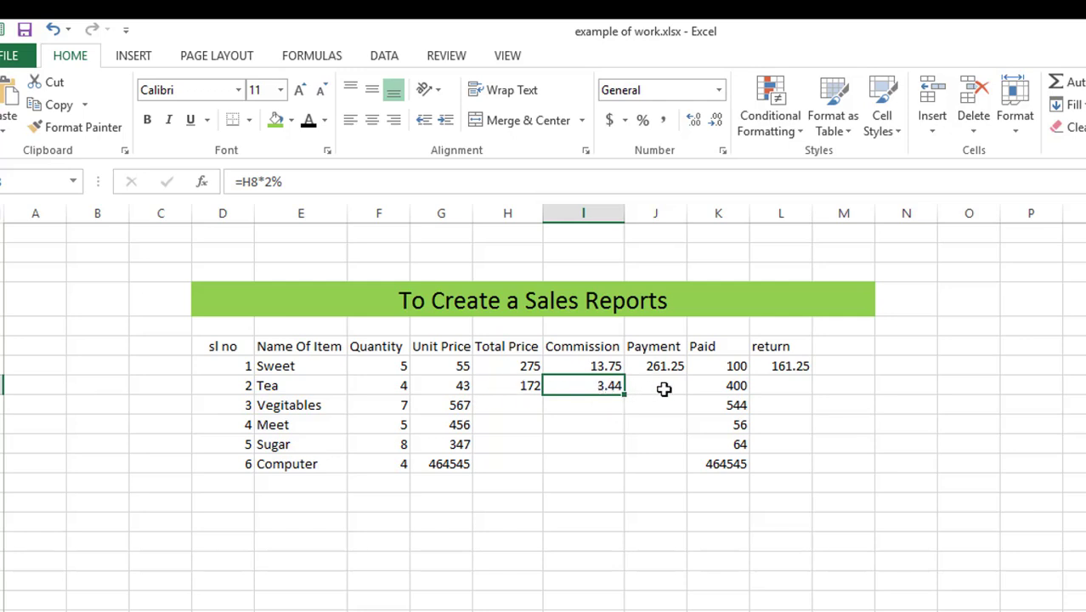
Step: Enter =H8-I8 in J8 so Tea's payment shows 168.56
left_click(663, 388)
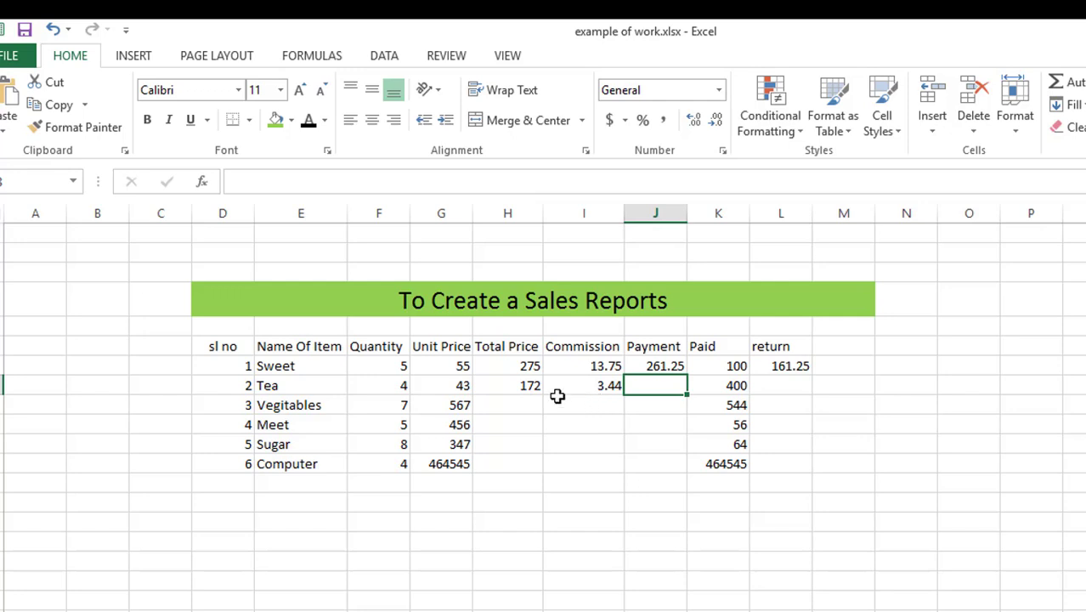
type("=")
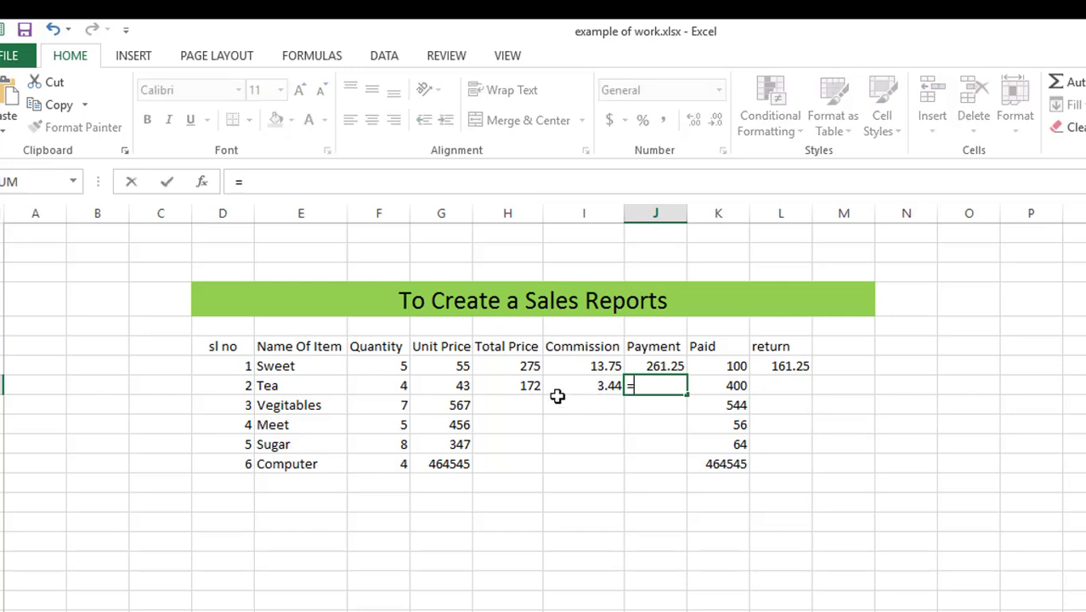
left_click(509, 383)
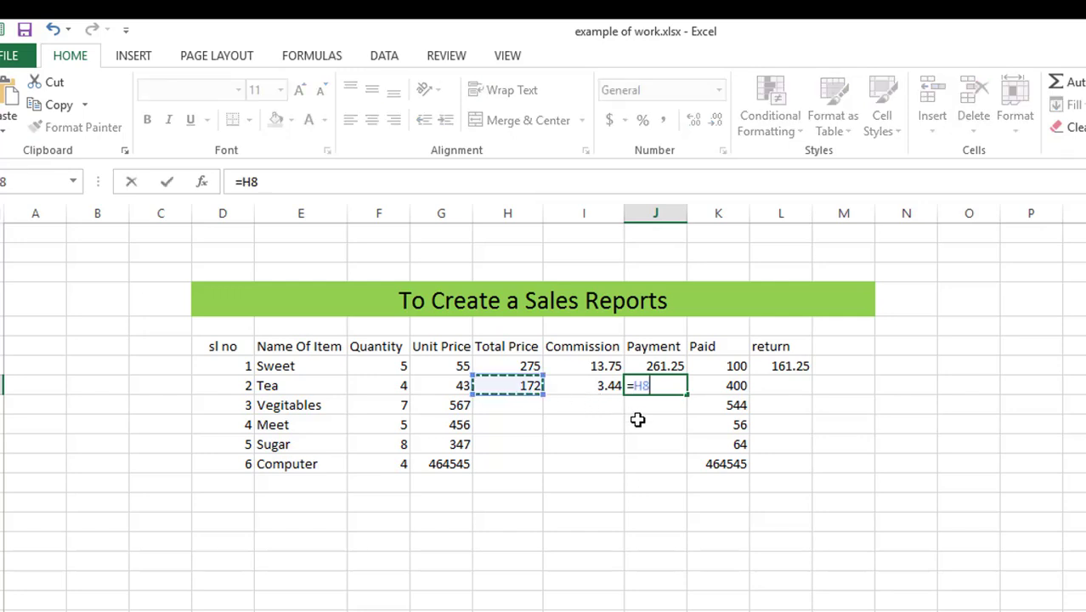
type("-")
left_click(598, 384)
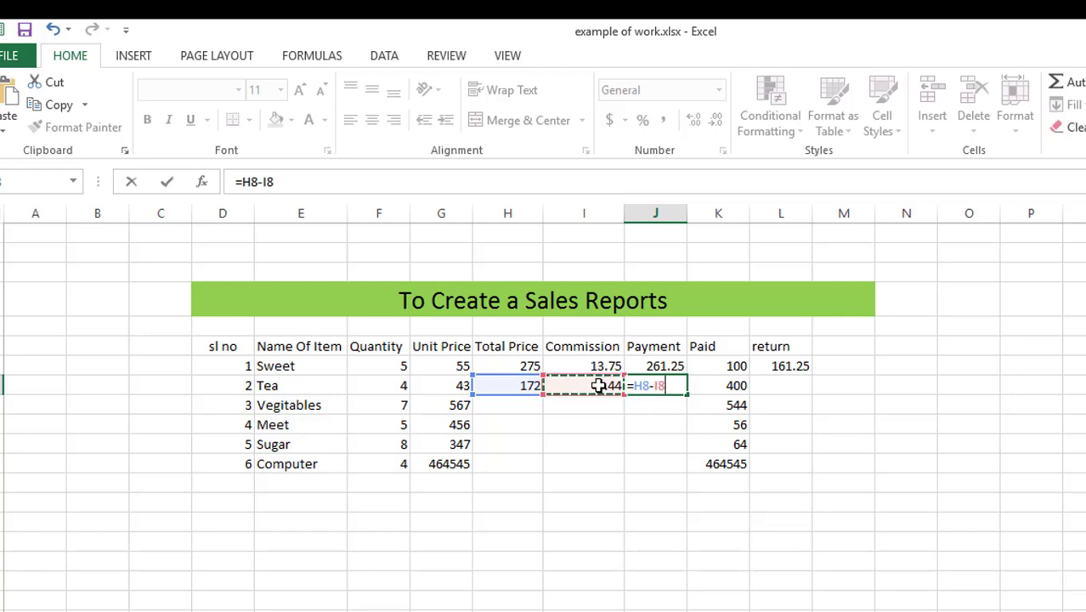
key("Return")
left_click(672, 384)
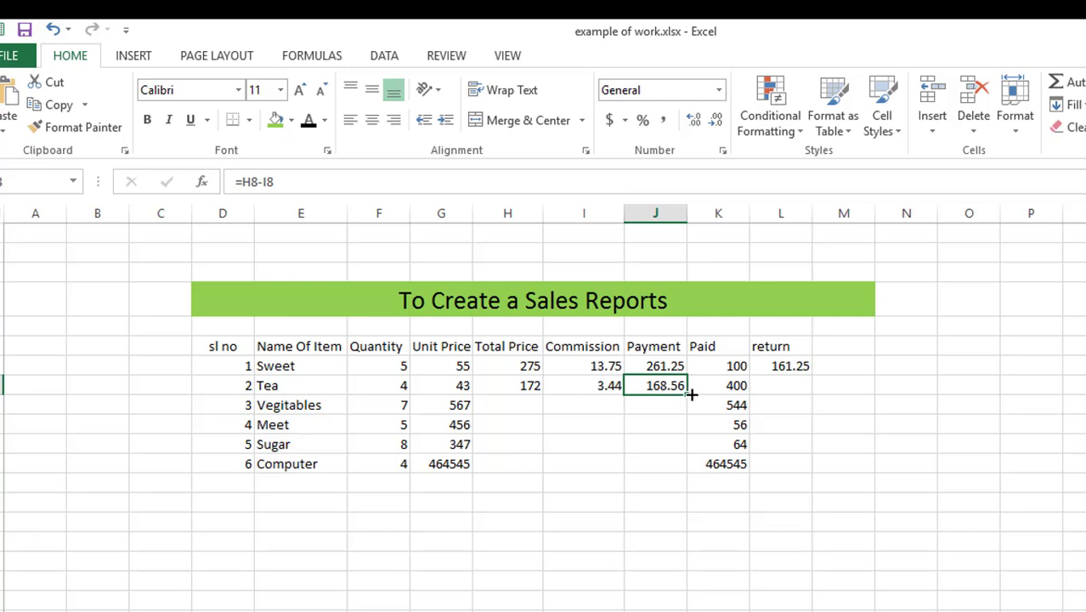
Step: Change Tea's paid amount in K8 to 20
left_click(717, 386)
type("20")
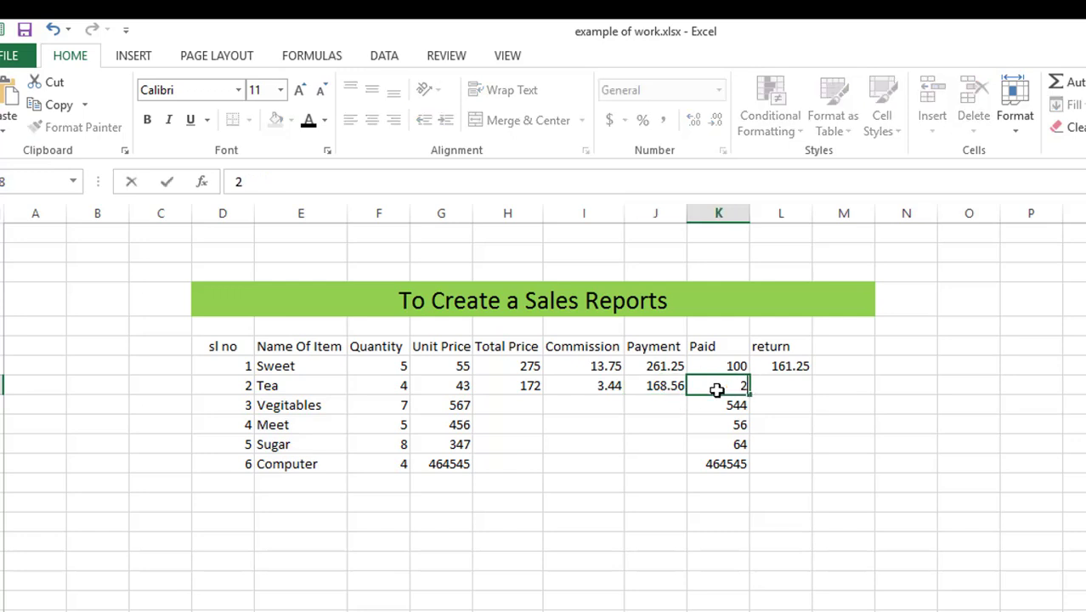
left_click(781, 385)
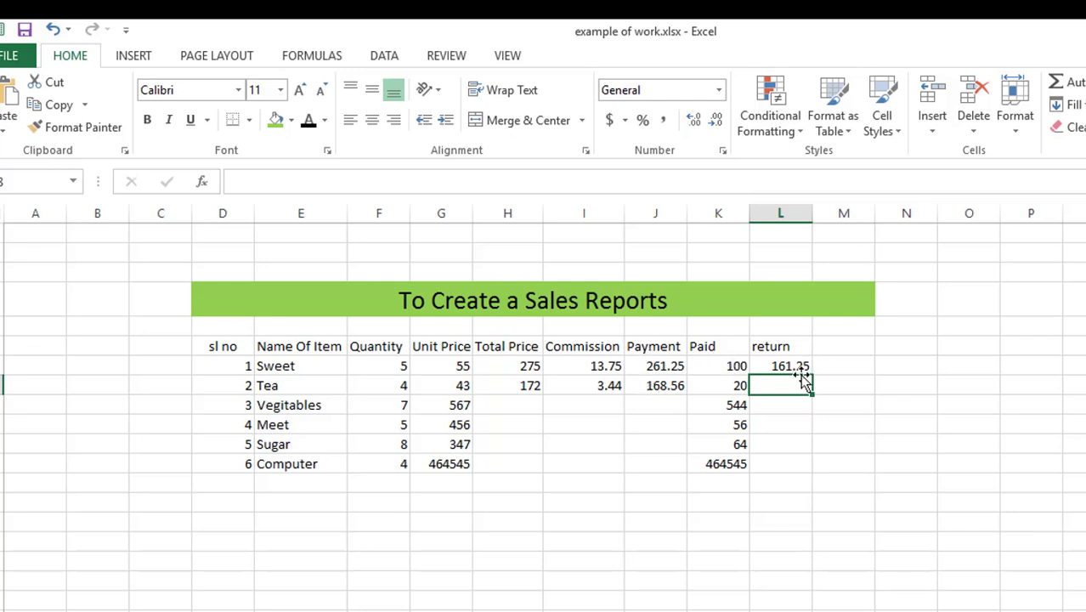
Step: Enter the return formula =J8-K8 in cell L8
type("=")
left_click(655, 385)
type("-")
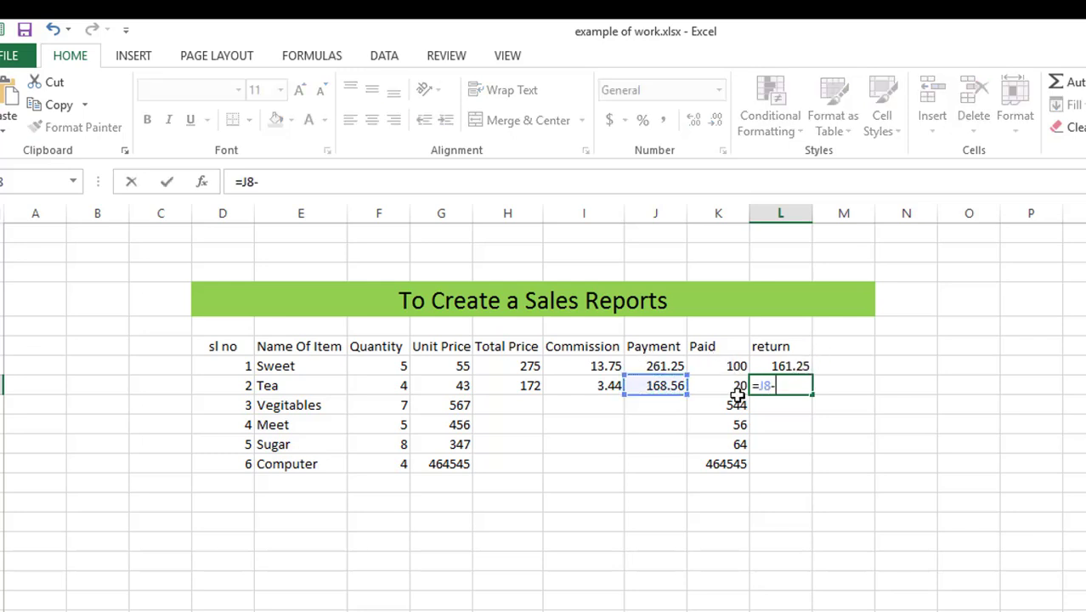
left_click(734, 385)
key("Return")
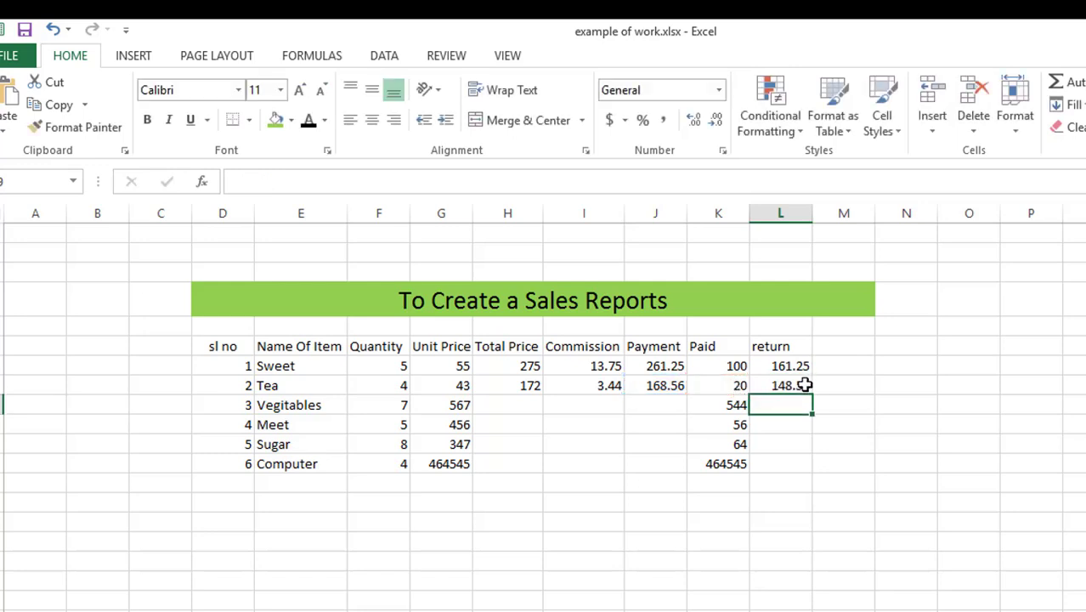
left_click(771, 382)
Step: Fill the Total Price formula from H7 down to row 12 and Commission down to I11
left_click(528, 384)
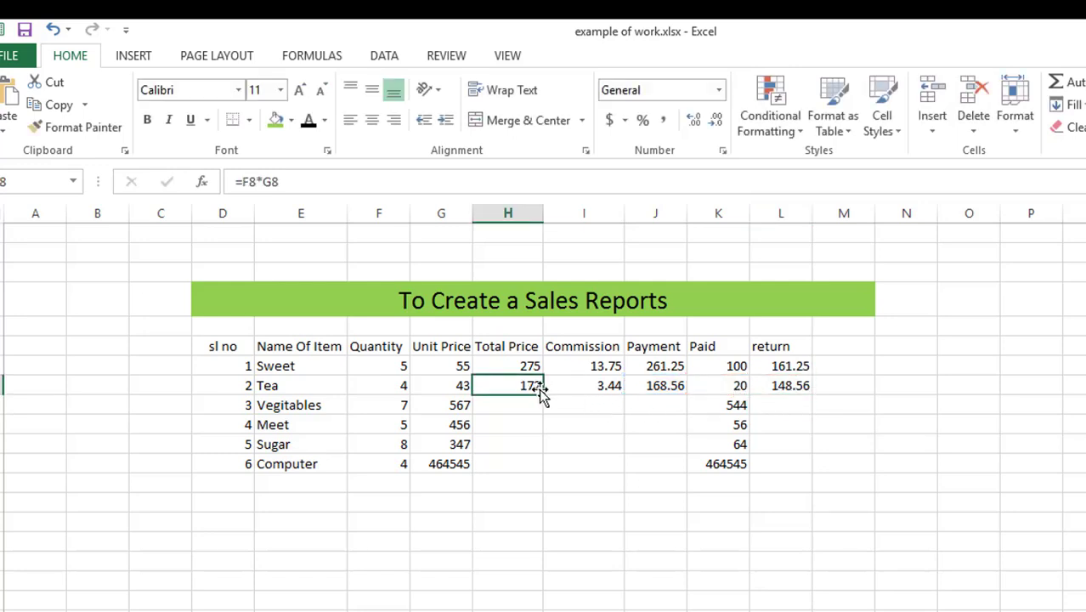
left_click(529, 364)
left_click_drag(542, 374, 538, 469)
left_click(593, 372)
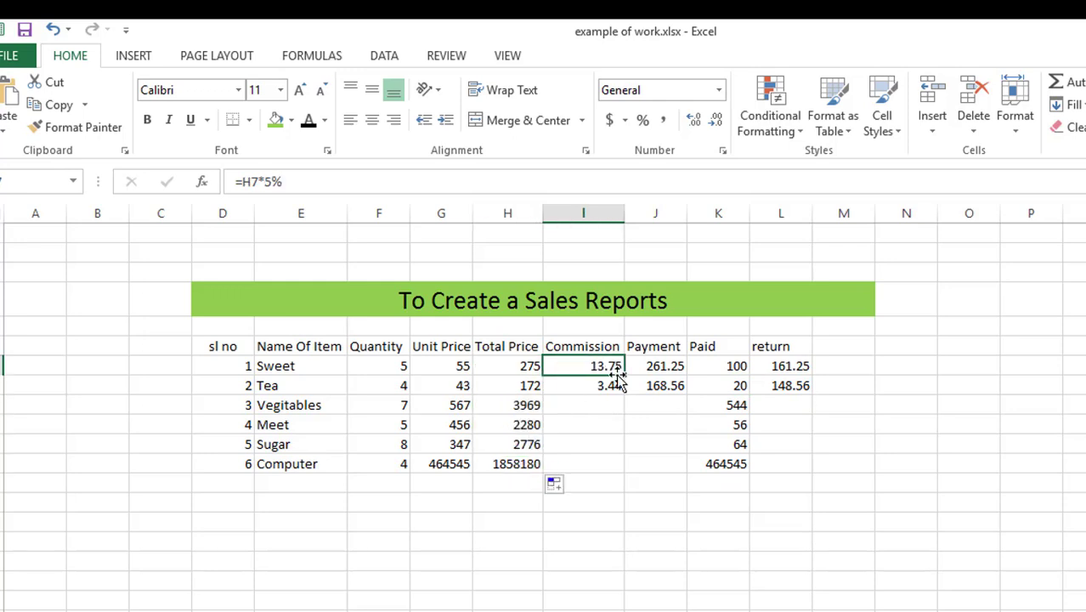
left_click_drag(622, 375, 626, 453)
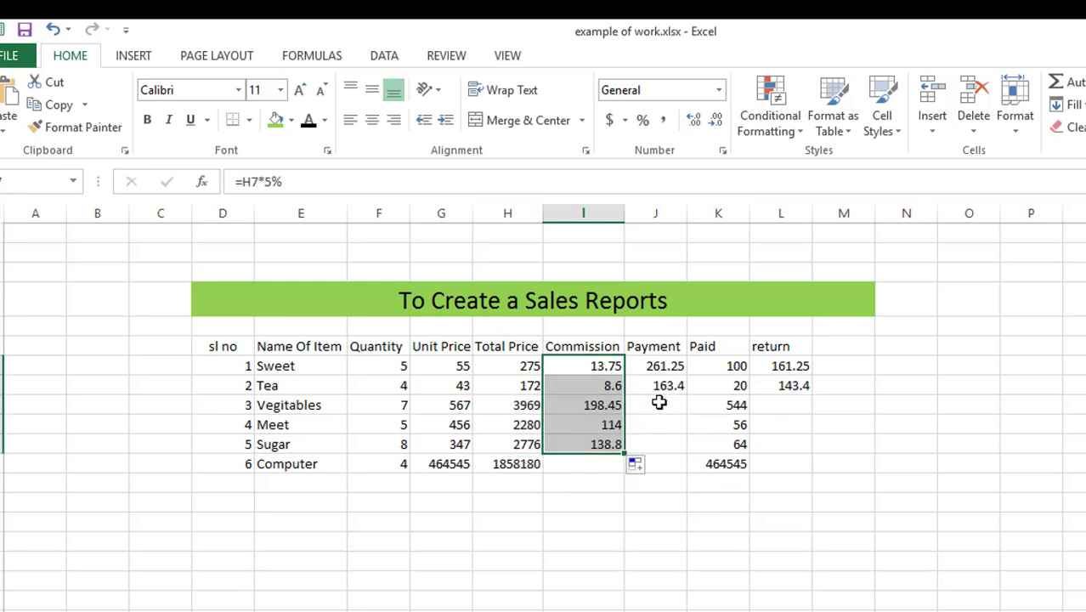
Step: Fill the Payment formula down to J12 and extend Commission to I12
left_click(673, 402)
left_click(681, 385)
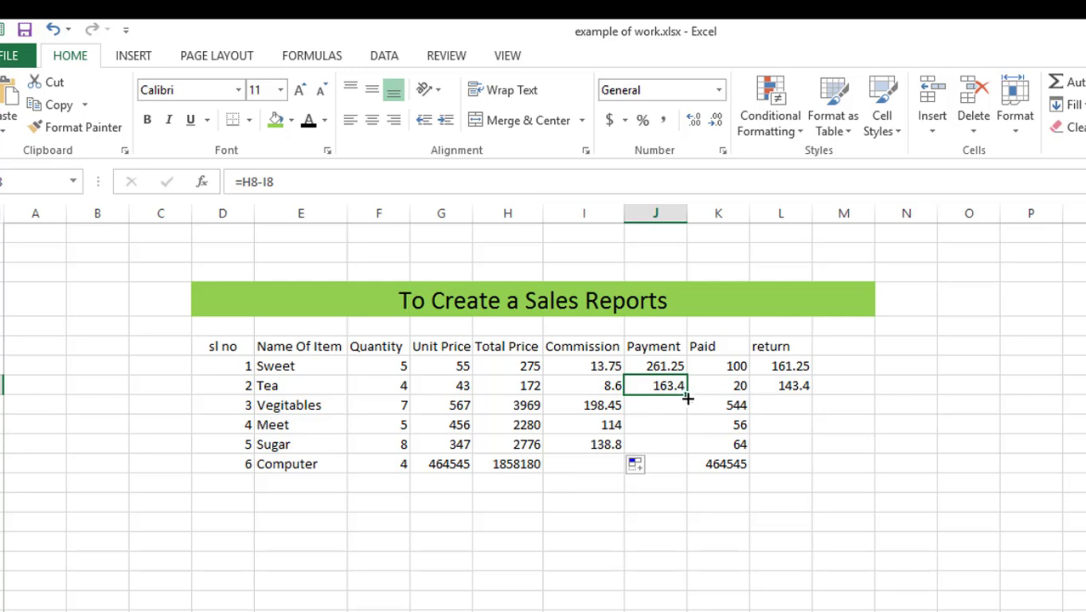
left_click_drag(687, 397, 685, 469)
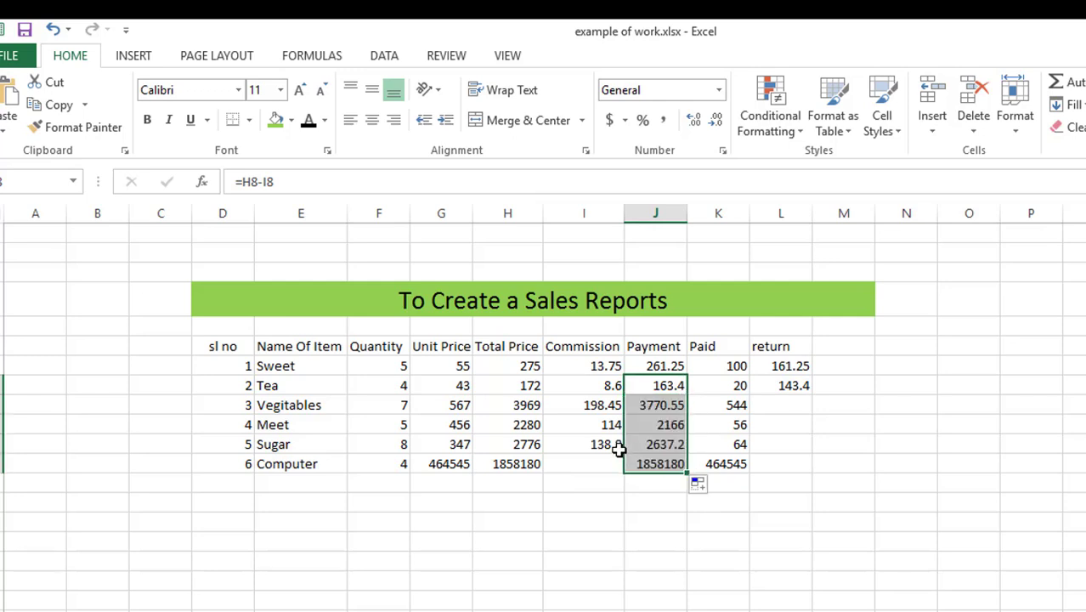
left_click(618, 449)
left_click_drag(624, 453, 625, 474)
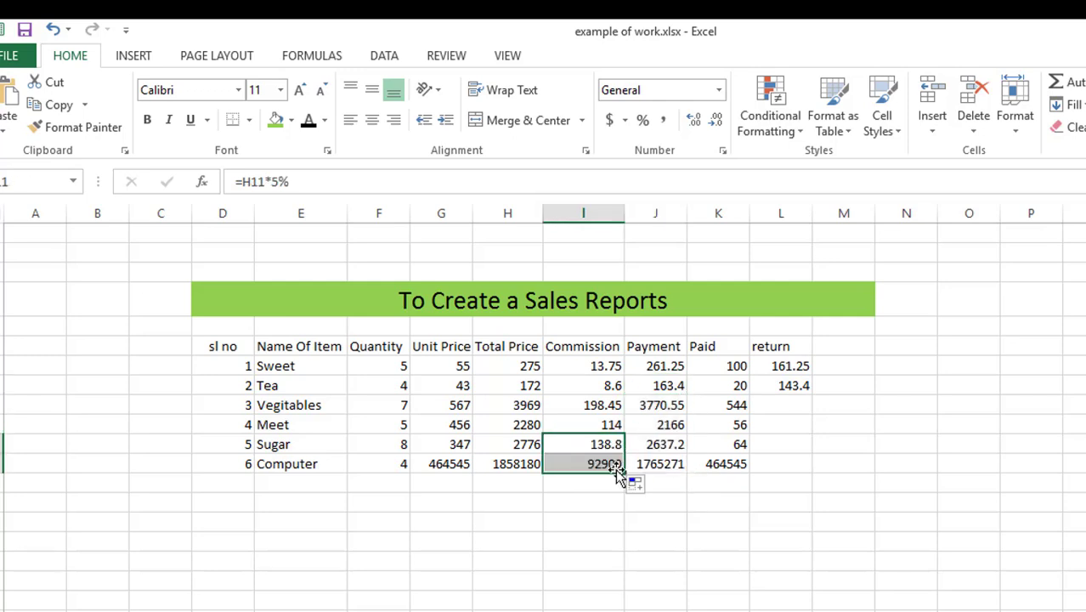
left_click(619, 467)
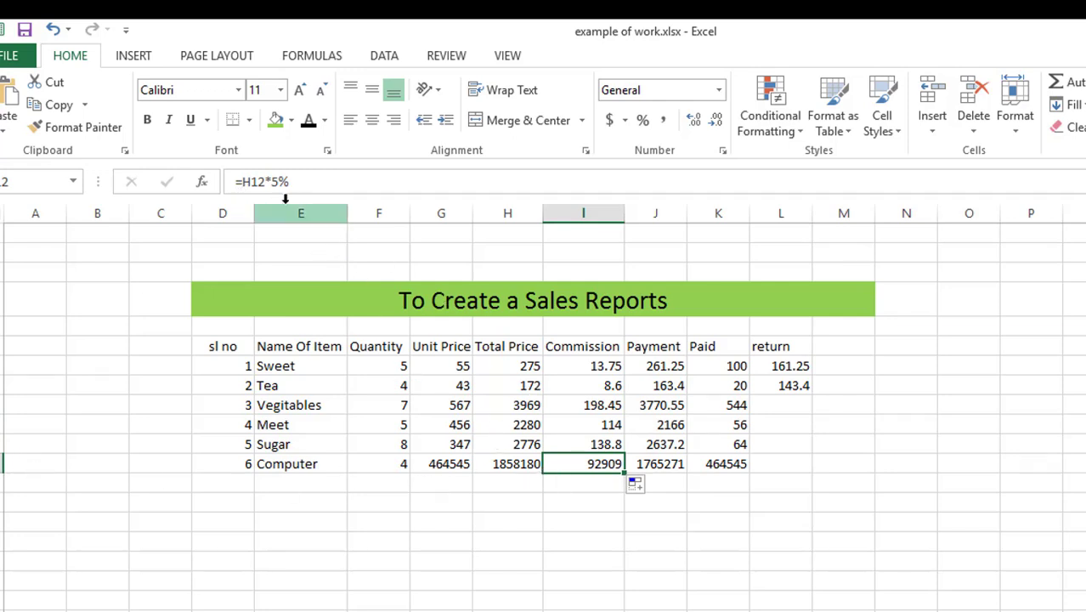
Step: Fill the return formula from L7 down to row 12
left_click(710, 371)
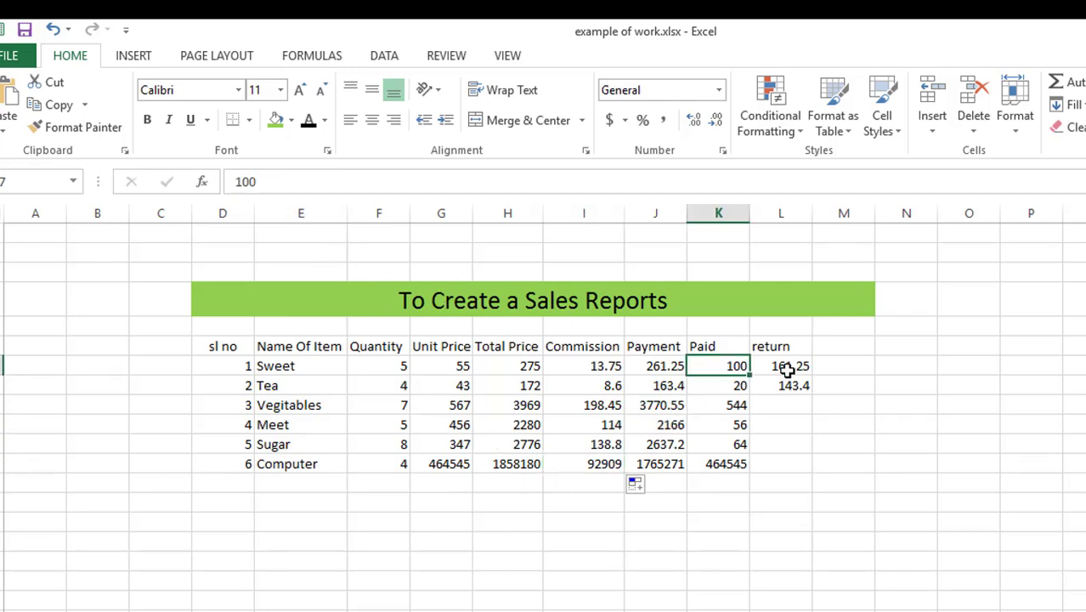
left_click(789, 370)
left_click_drag(813, 380, 766, 455)
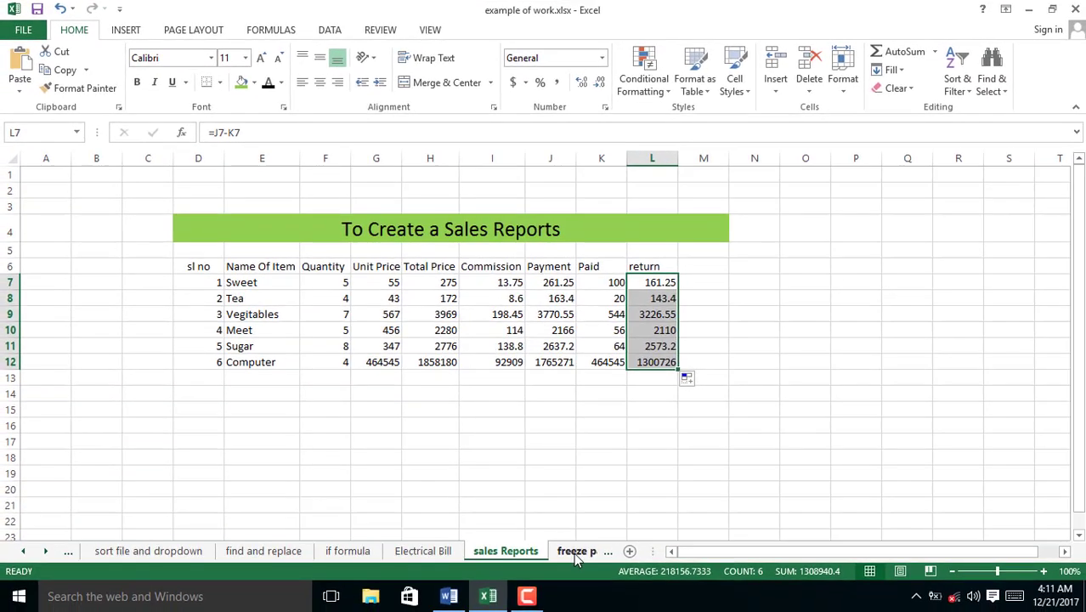
Step: Switch to the freeze panes sheet and scroll through its table
left_click(574, 552)
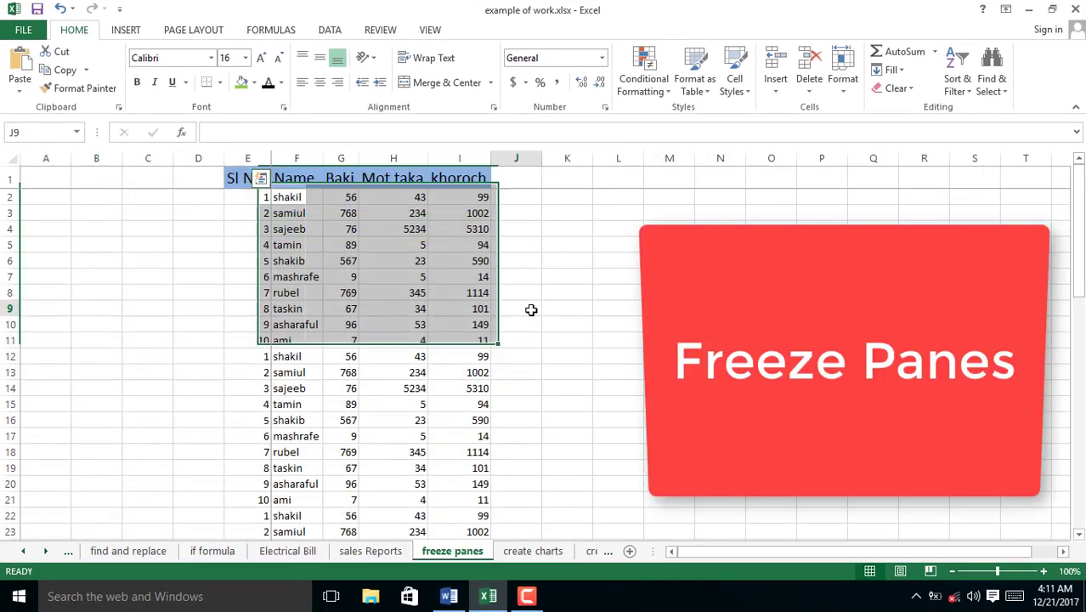
left_click(531, 309)
scroll(340, 289, "down", 6)
scroll(314, 315, "down", 17)
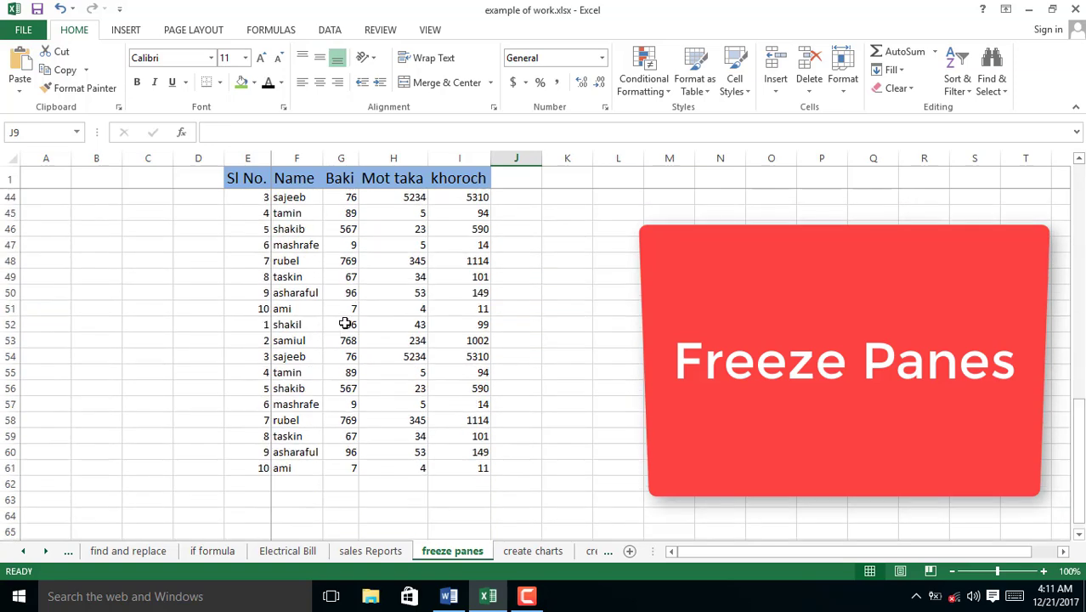
scroll(320, 360, "up", 12)
scroll(320, 361, "up", 6)
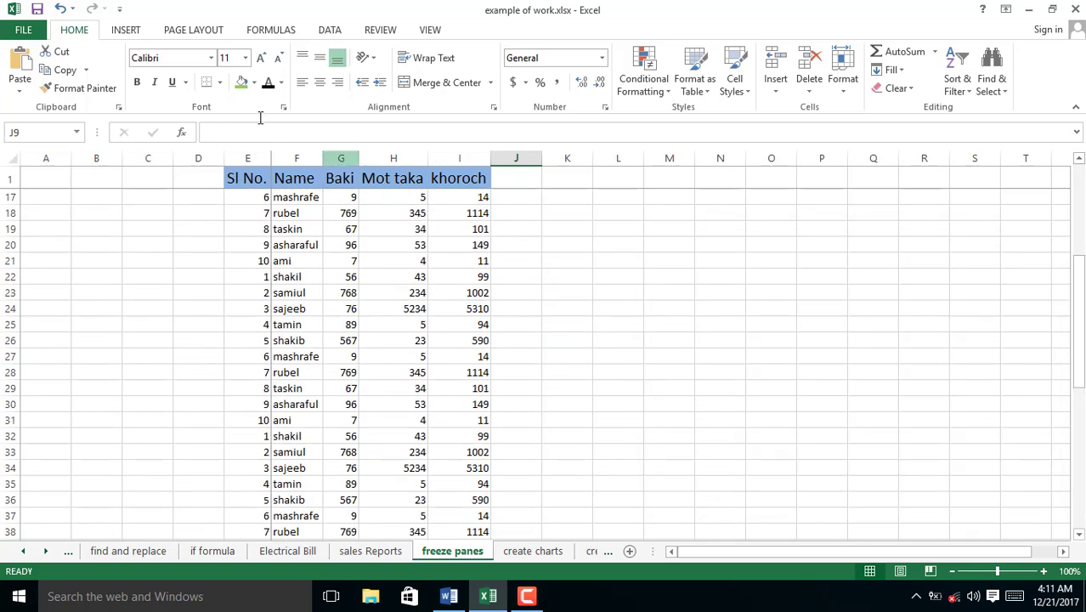
Step: Unfreeze the sheet's existing panes from the View ribbon
left_click(127, 31)
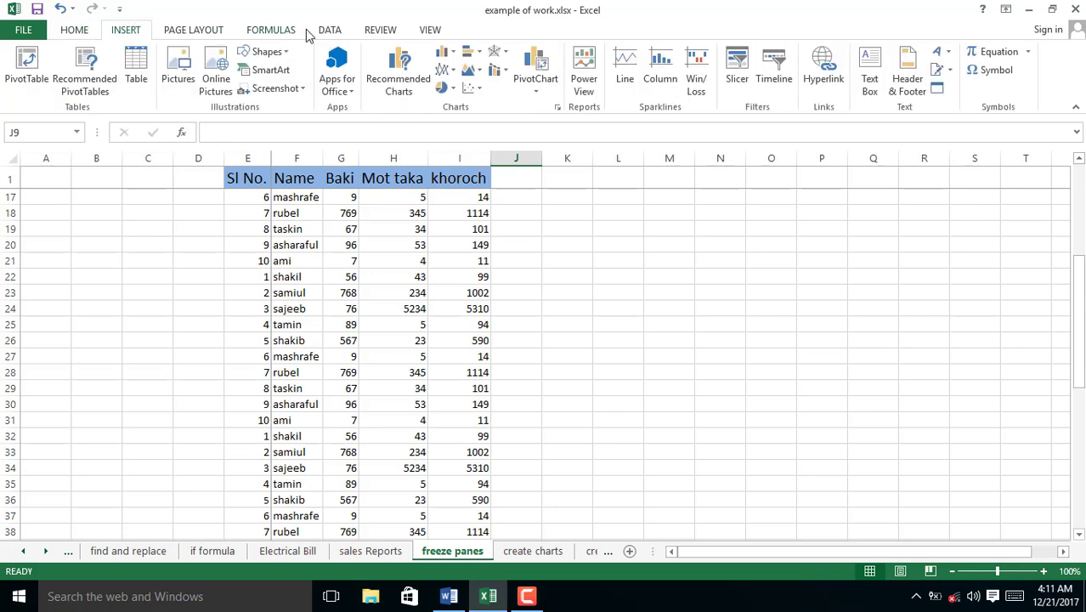
left_click(384, 31)
left_click(430, 30)
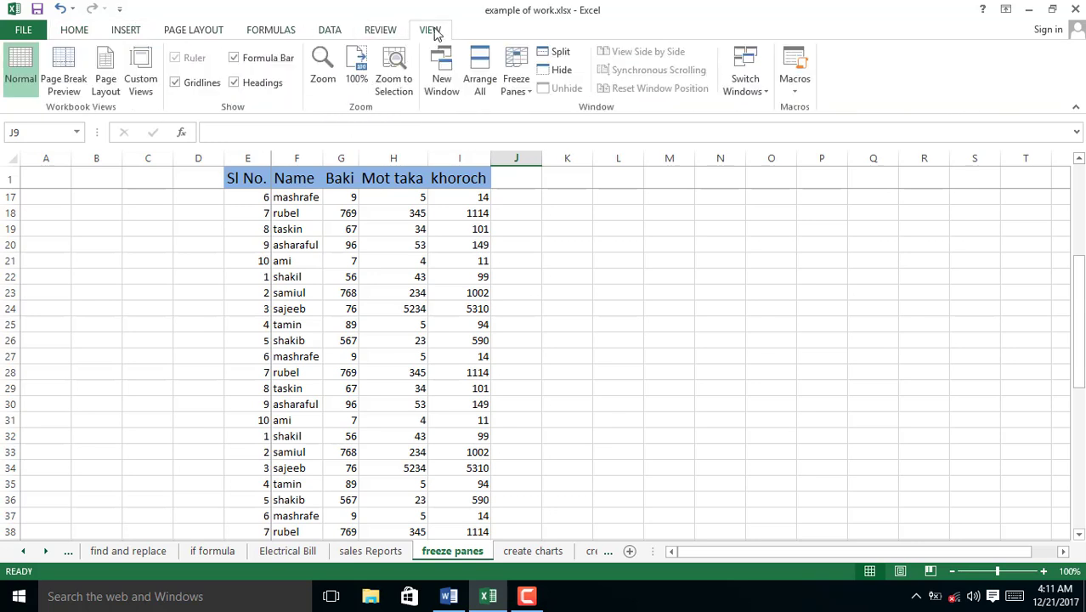
left_click(519, 92)
left_click(532, 116)
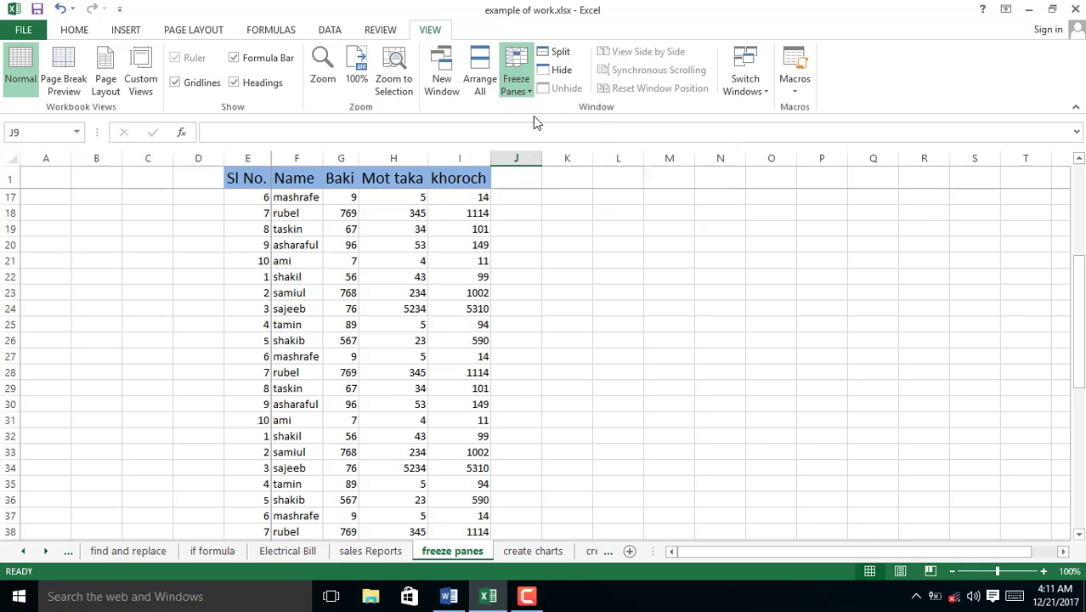
scroll(413, 222, "down", 5)
scroll(400, 262, "up", 3)
scroll(399, 262, "down", 13)
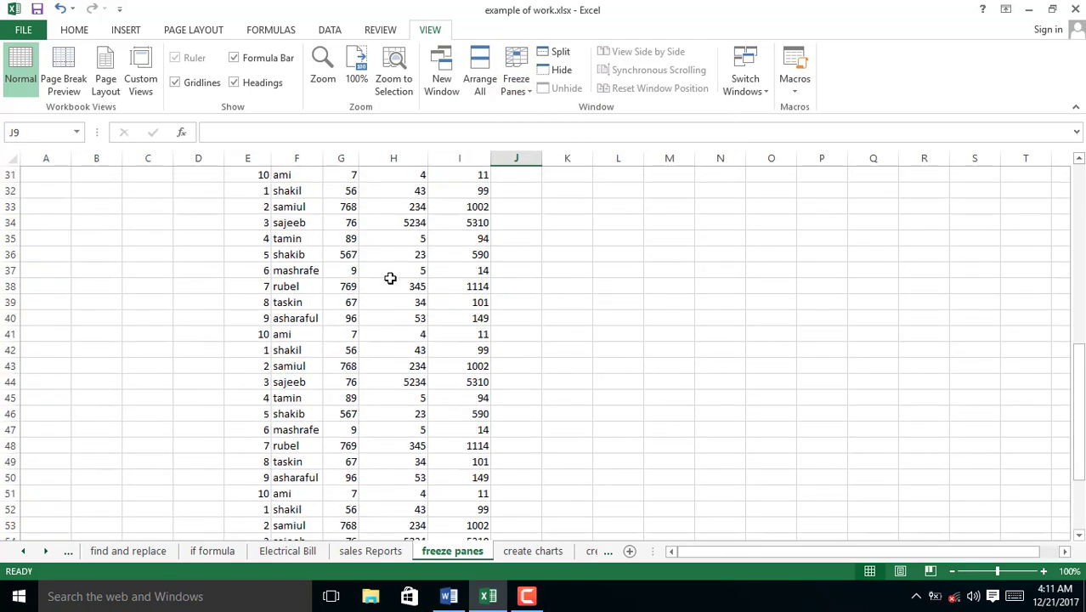
scroll(318, 364, "up", 13)
scroll(340, 383, "up", 4)
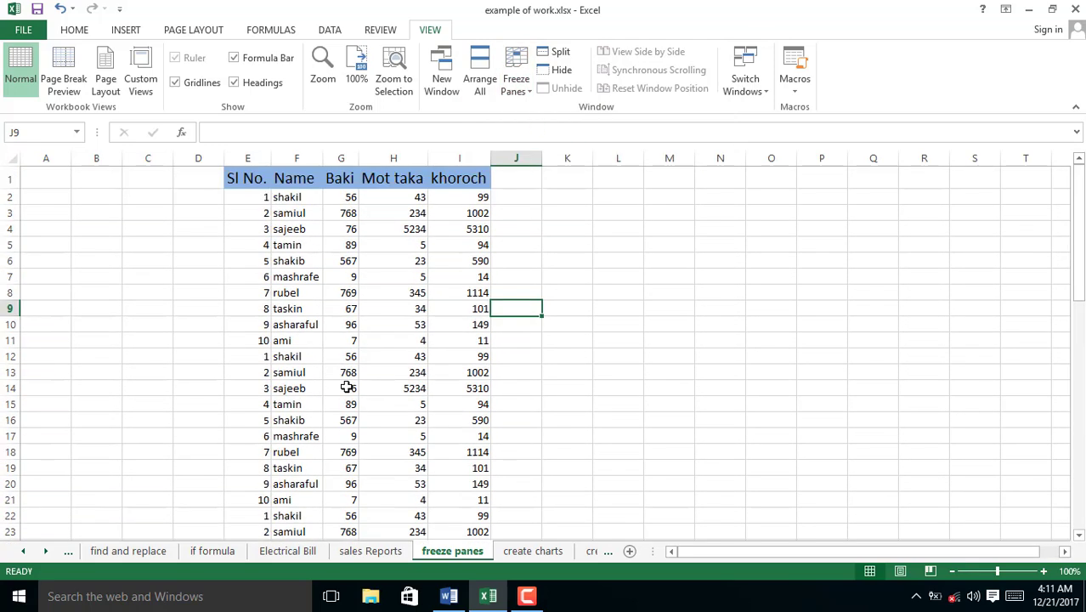
scroll(346, 389, "down", 14)
scroll(315, 413, "up", 7)
scroll(339, 420, "up", 7)
Step: Freeze panes at E2 so the header row stays fixed
left_click(246, 197)
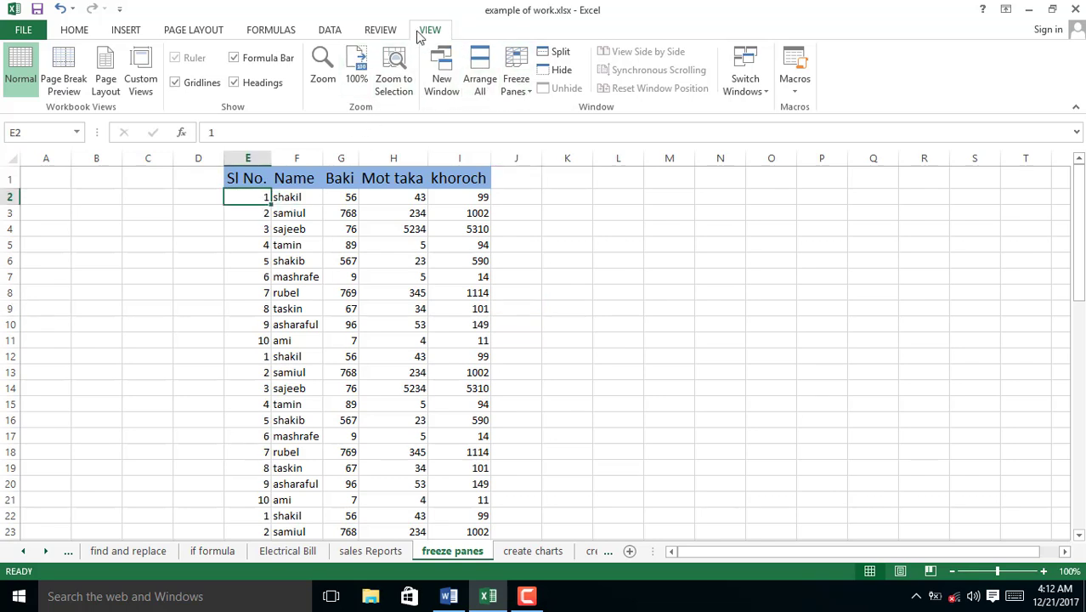
left_click(525, 88)
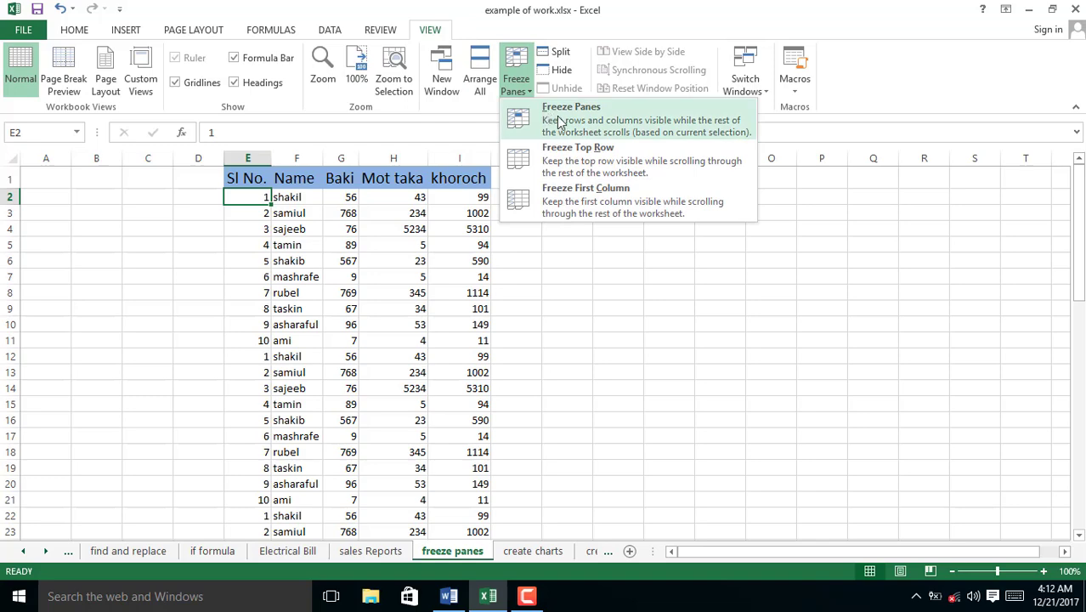
left_click(559, 122)
scroll(313, 223, "down", 3)
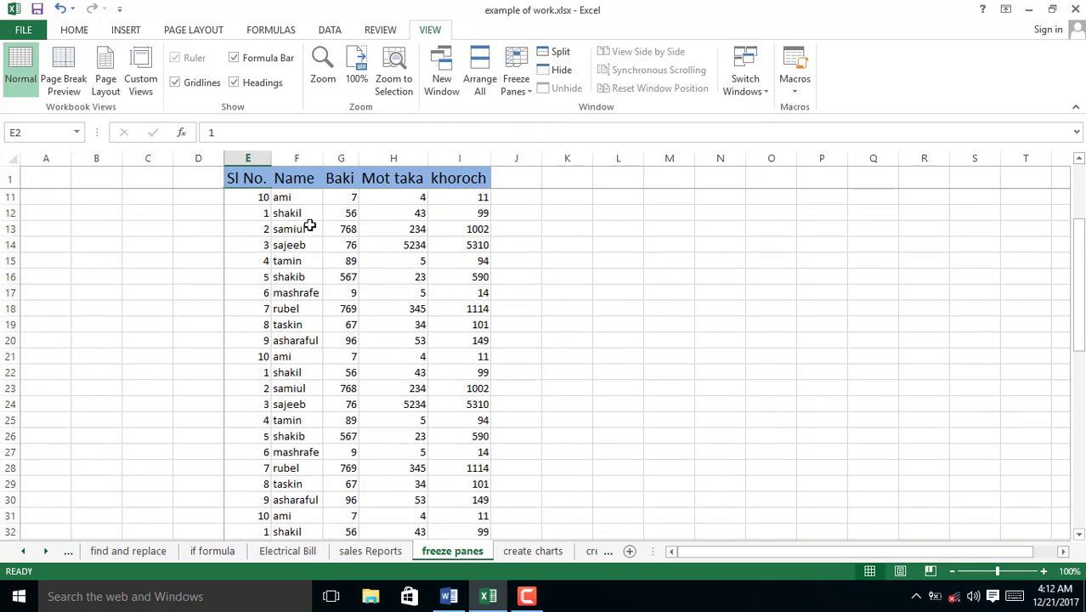
scroll(306, 238, "down", 20)
scroll(302, 251, "up", 15)
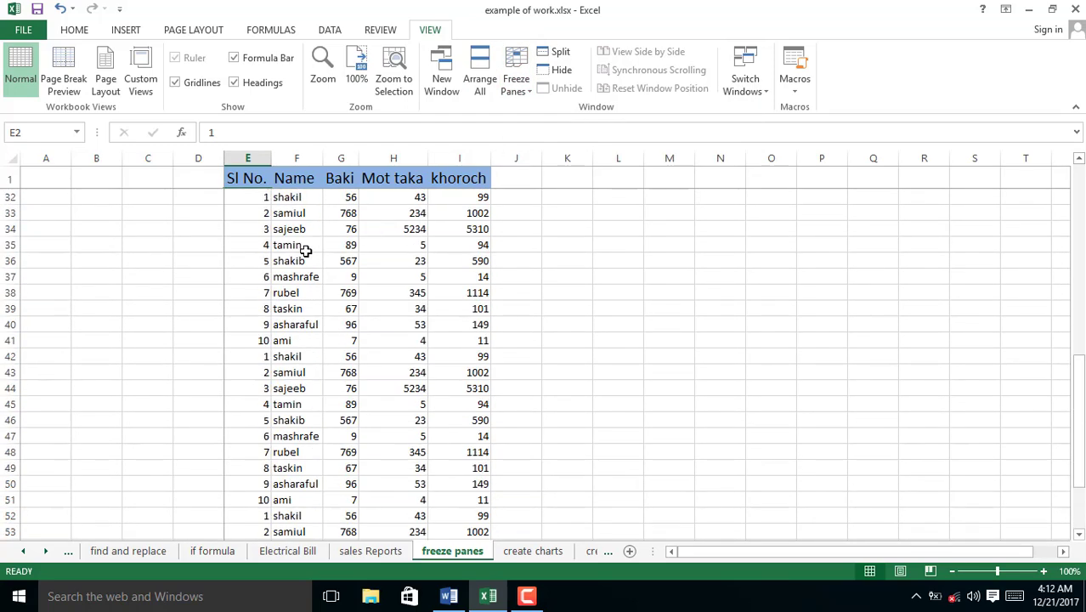
scroll(306, 251, "up", 10)
Step: Unfreeze and refreeze panes at E11 so rows 1–10 stay fixed
left_click(251, 340)
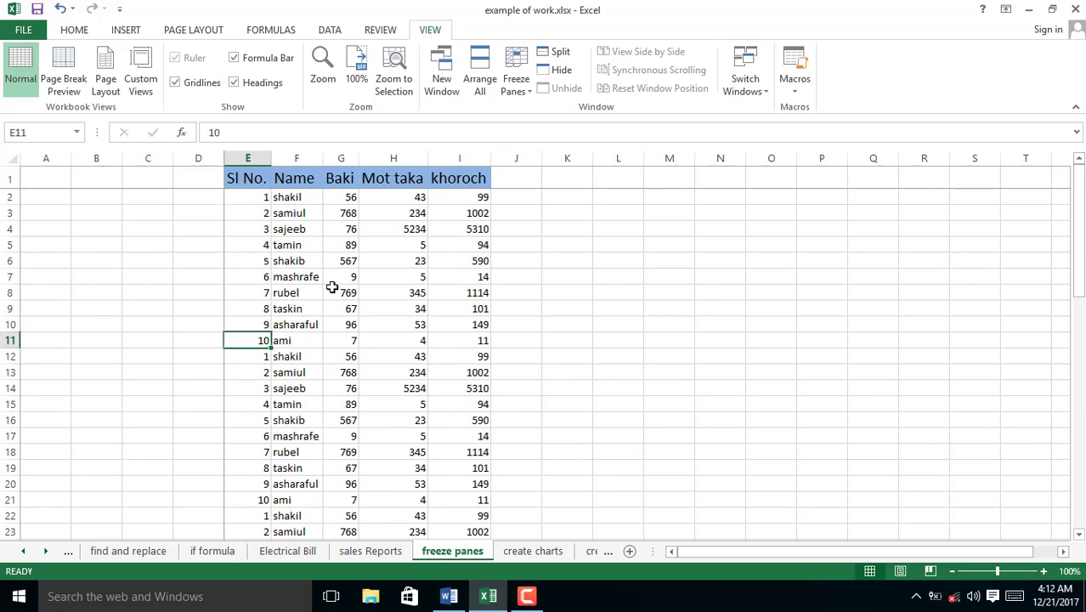
left_click(517, 85)
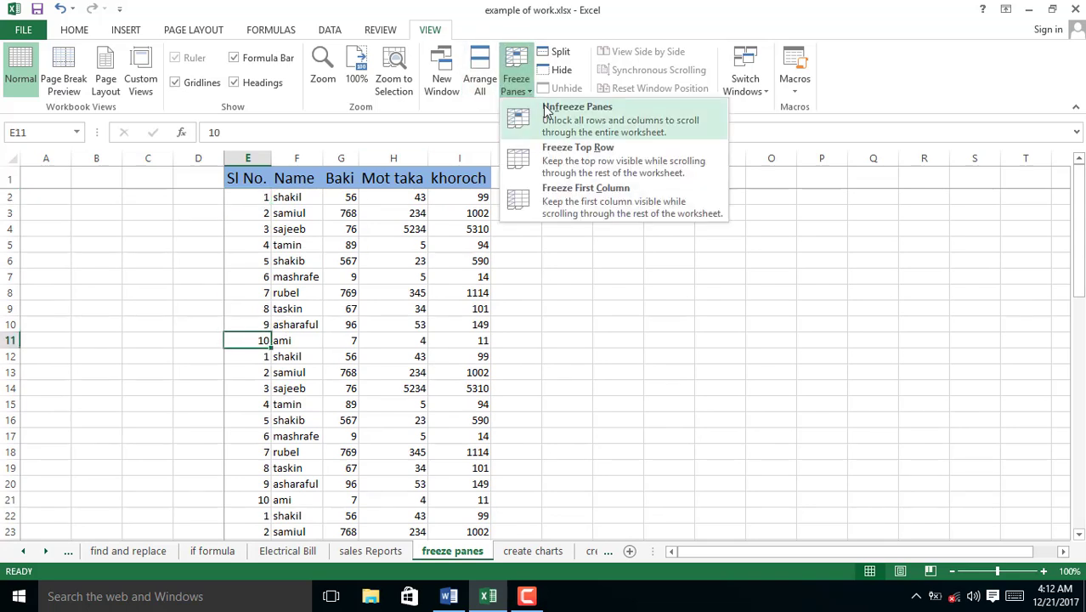
left_click(546, 112)
left_click(516, 82)
left_click(552, 112)
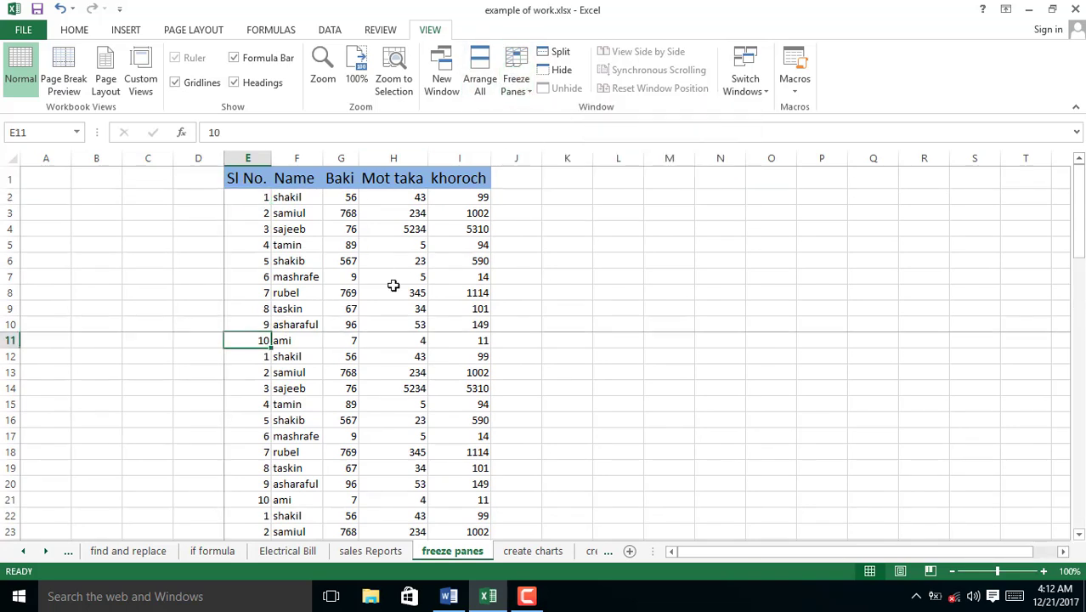
scroll(394, 289, "down", 8)
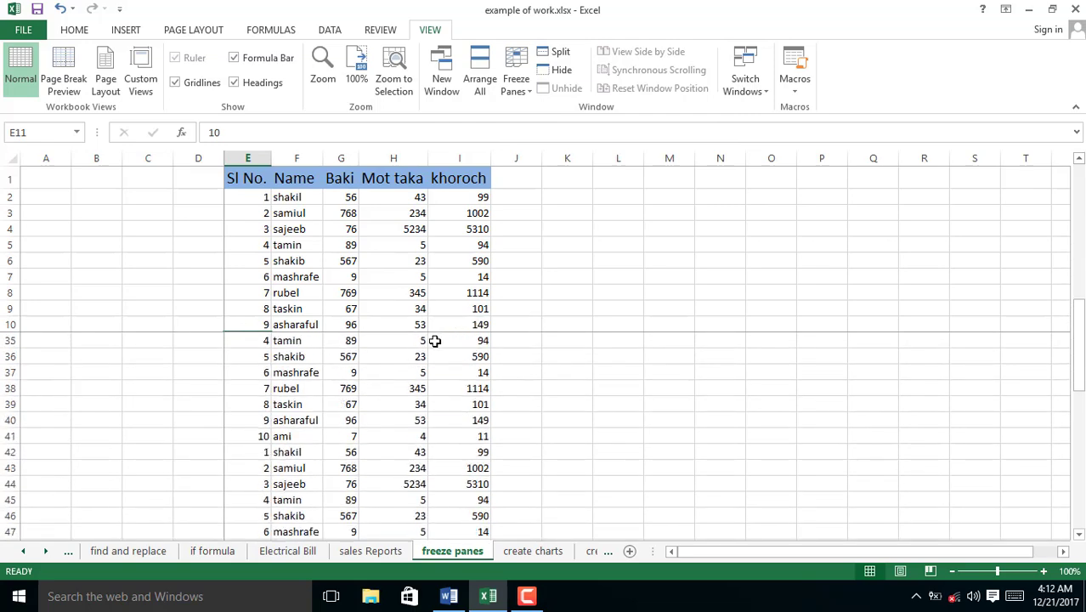
scroll(434, 341, "up", 8)
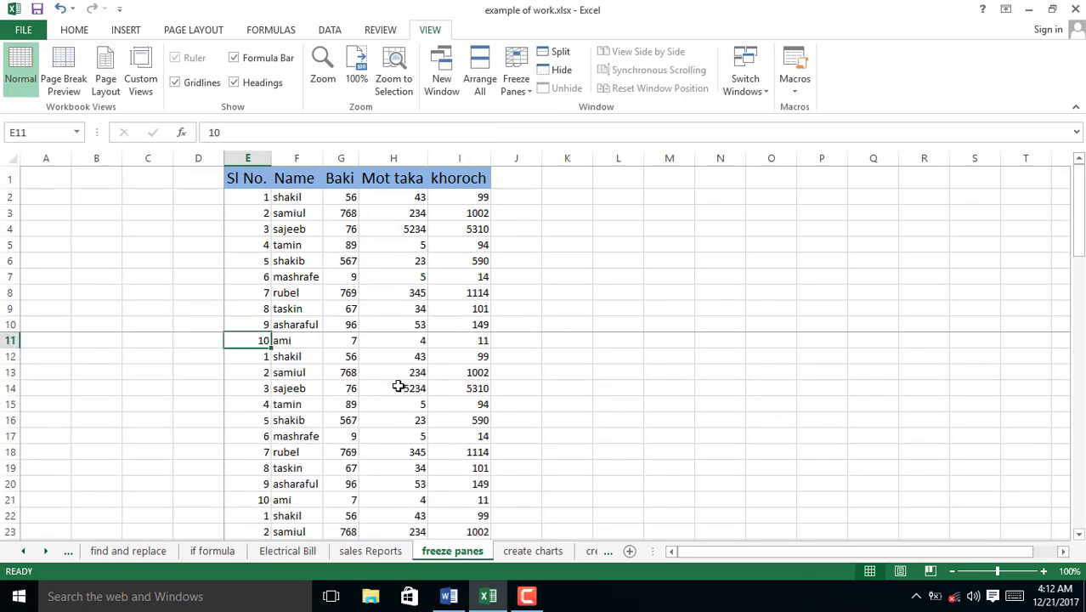
left_click(533, 551)
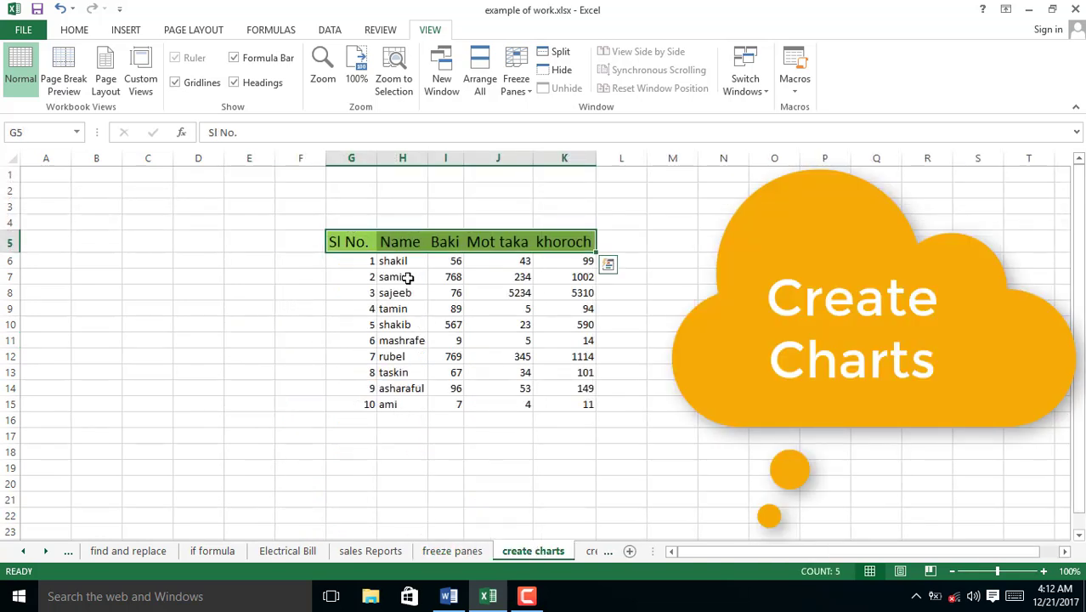
double_click(346, 242)
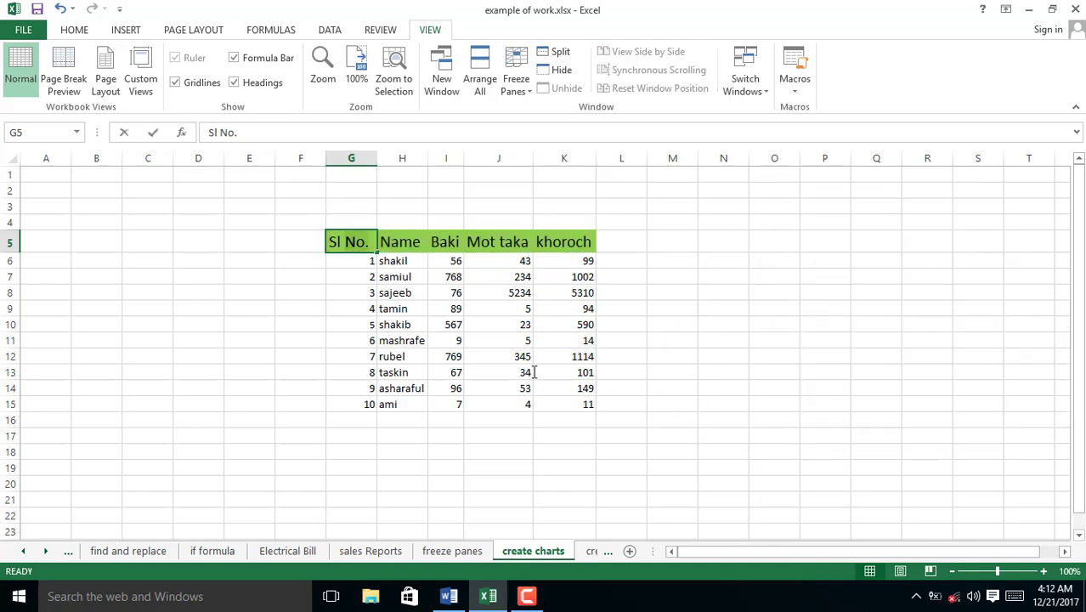
key("Return")
left_click(355, 243)
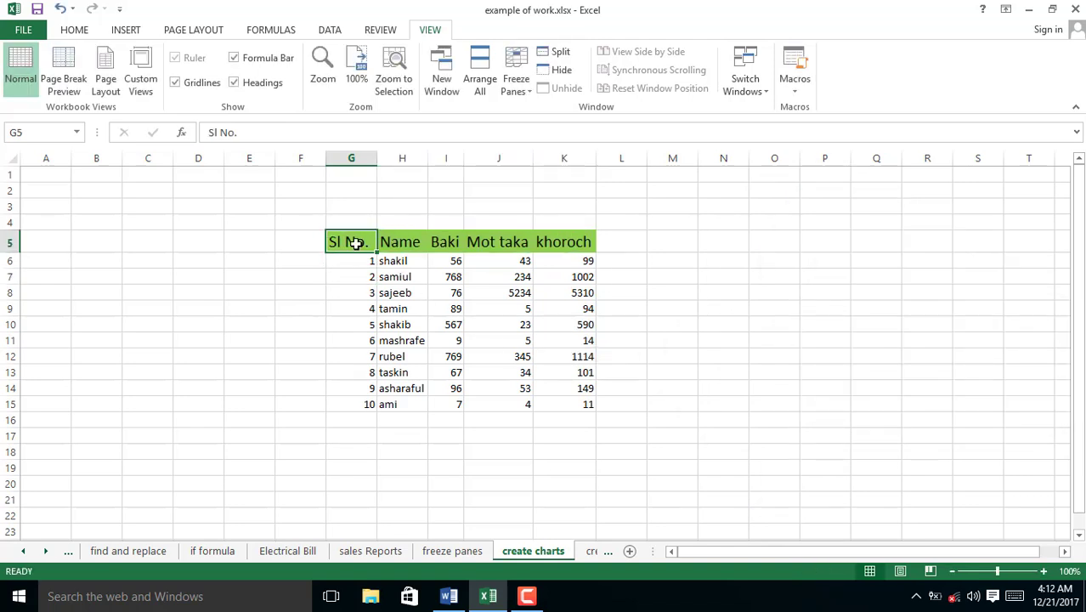
left_click_drag(355, 243, 556, 405)
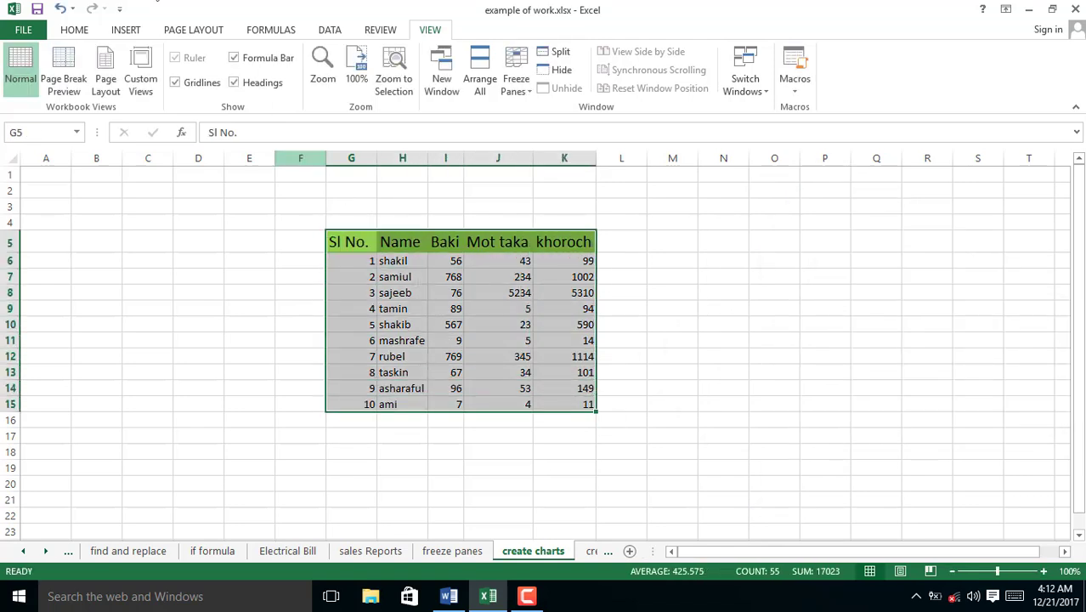
left_click(107, 32)
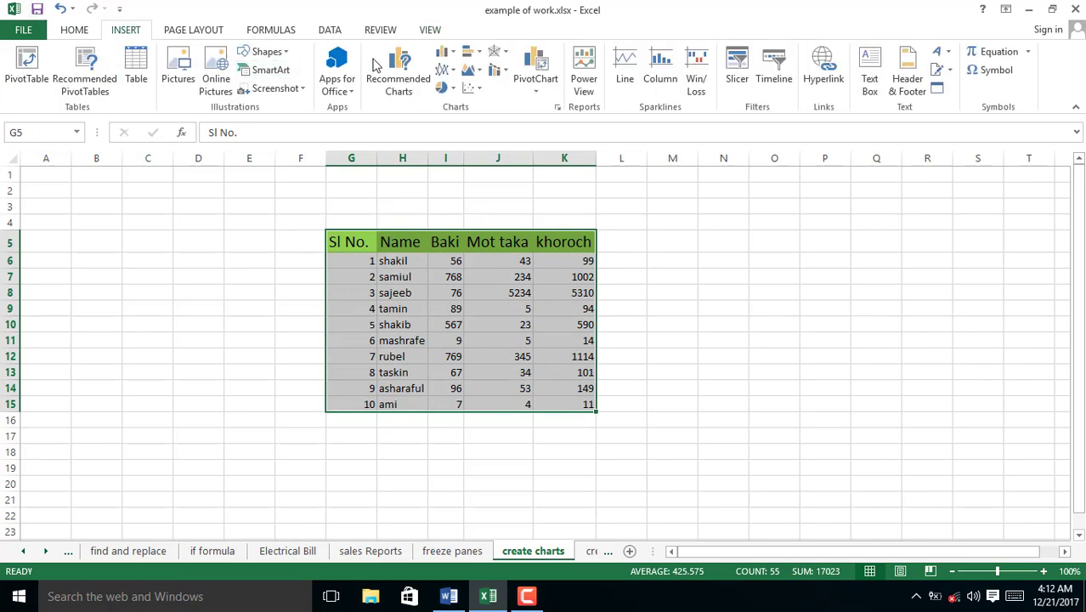
left_click(409, 87)
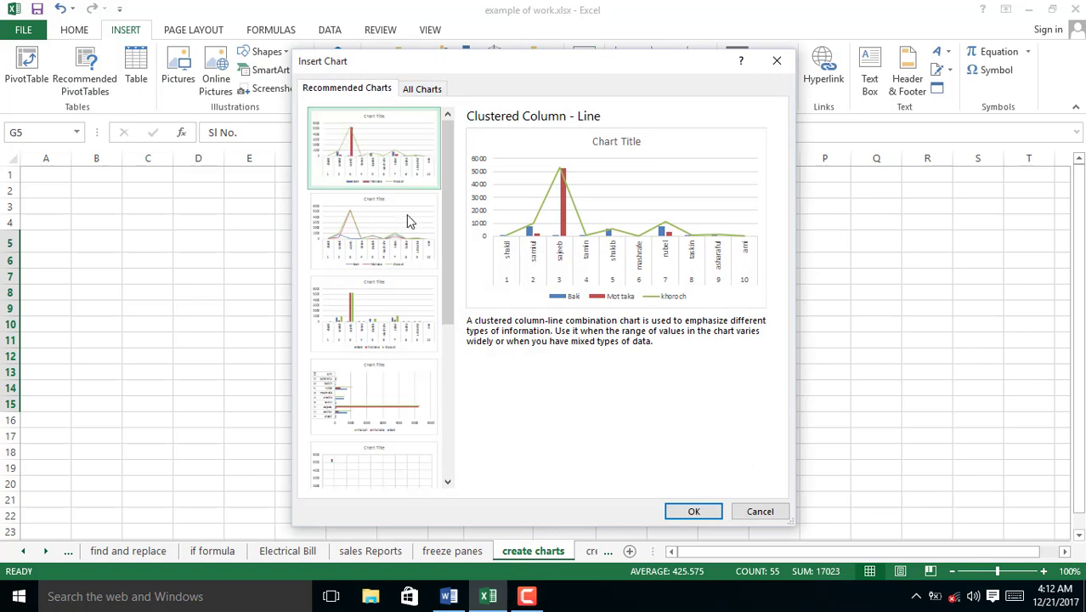
scroll(371, 384, "down", 3)
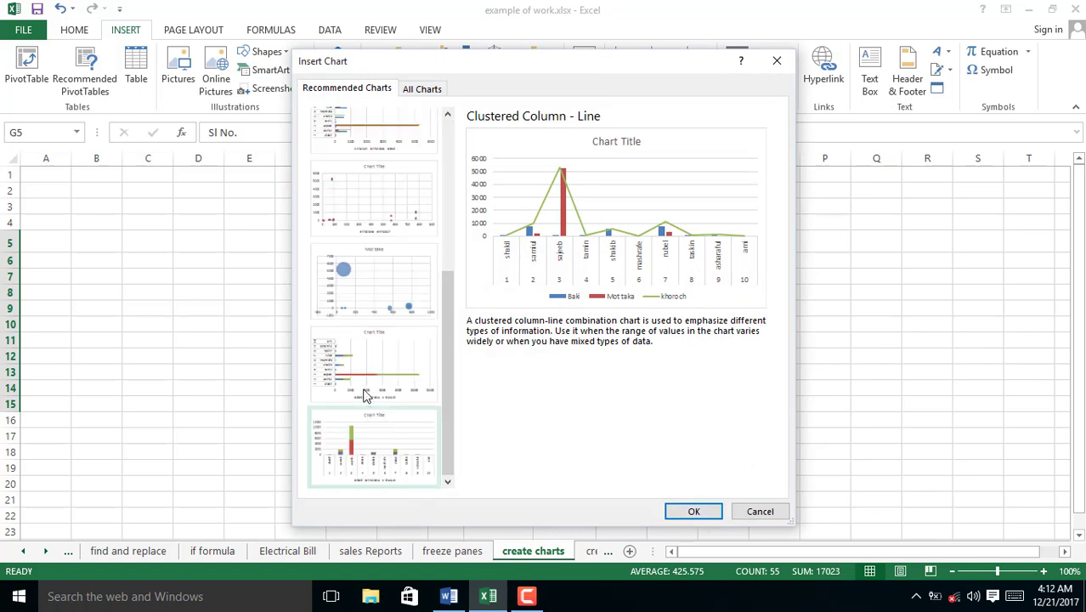
left_click(368, 381)
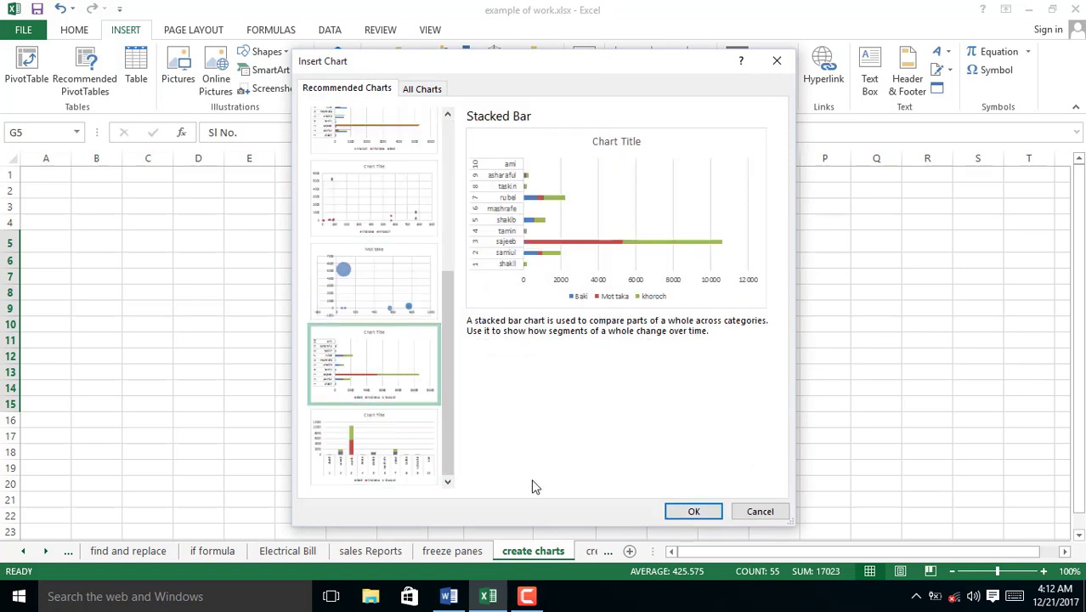
left_click(668, 513)
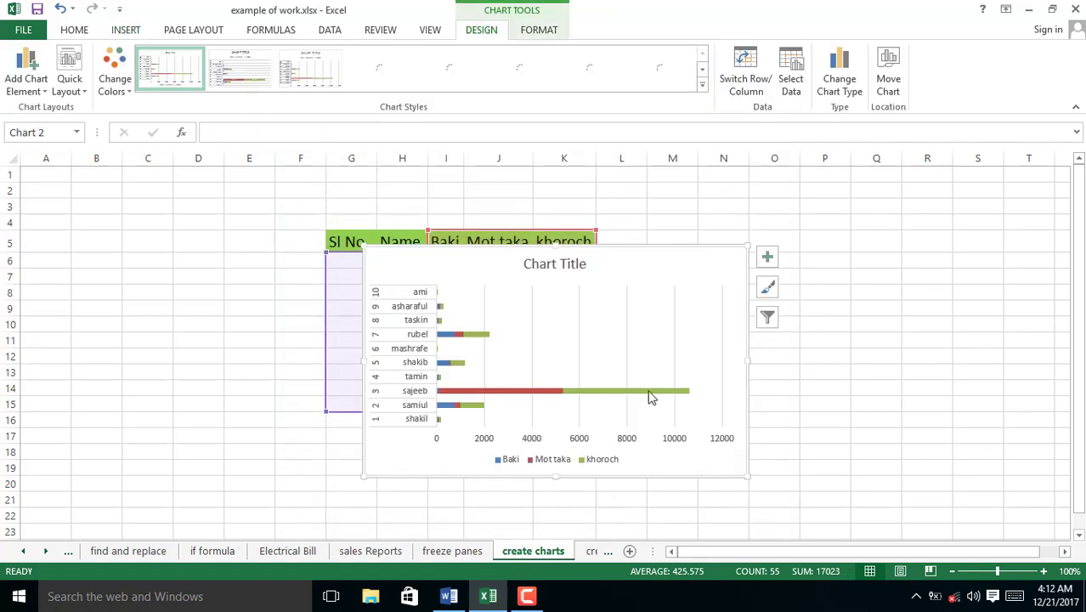
left_click(660, 324)
left_click_drag(661, 323, 661, 323)
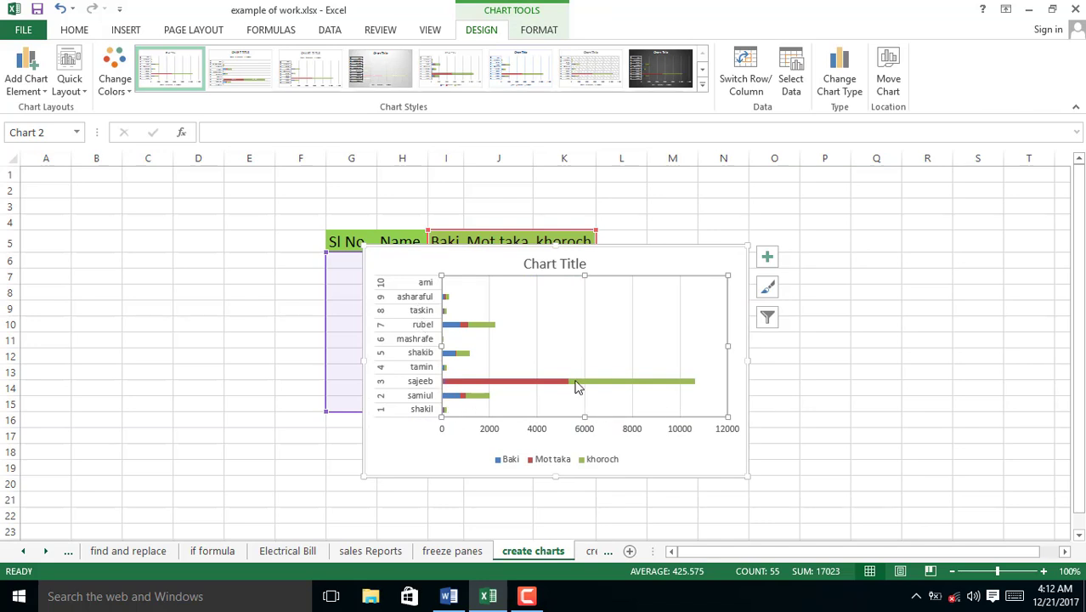
left_click(661, 70)
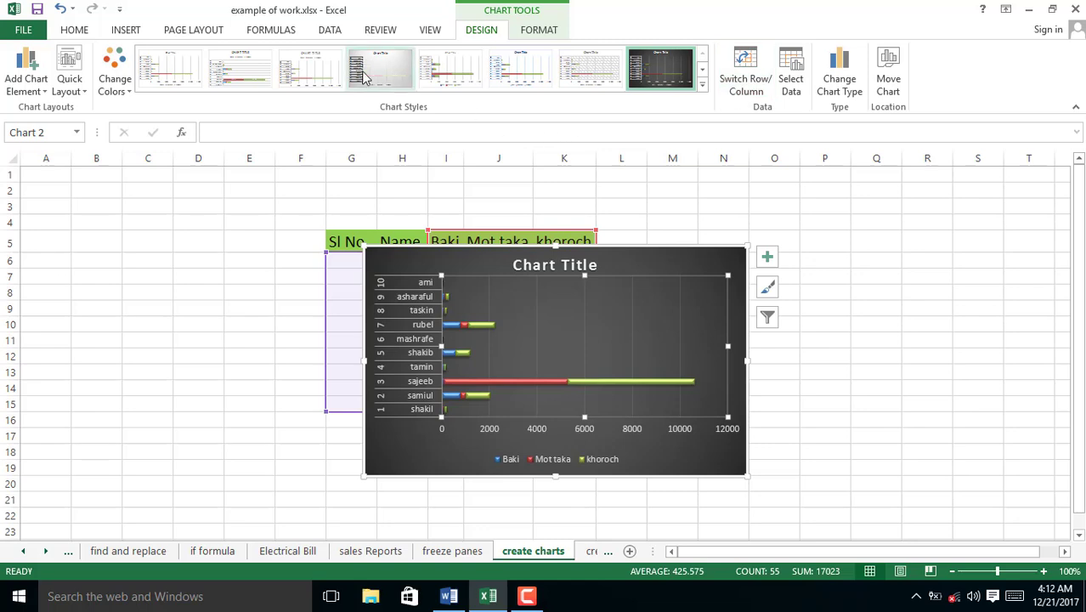
left_click(381, 68)
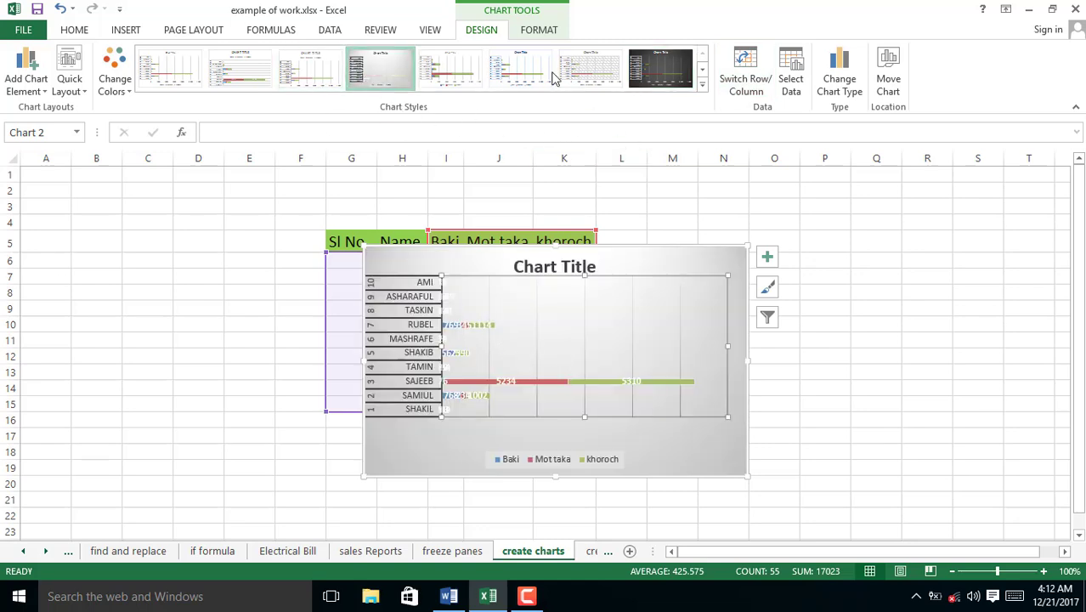
key("ctrl+z")
key("ctrl+z")
key("ctrl+z")
key("ctrl+z")
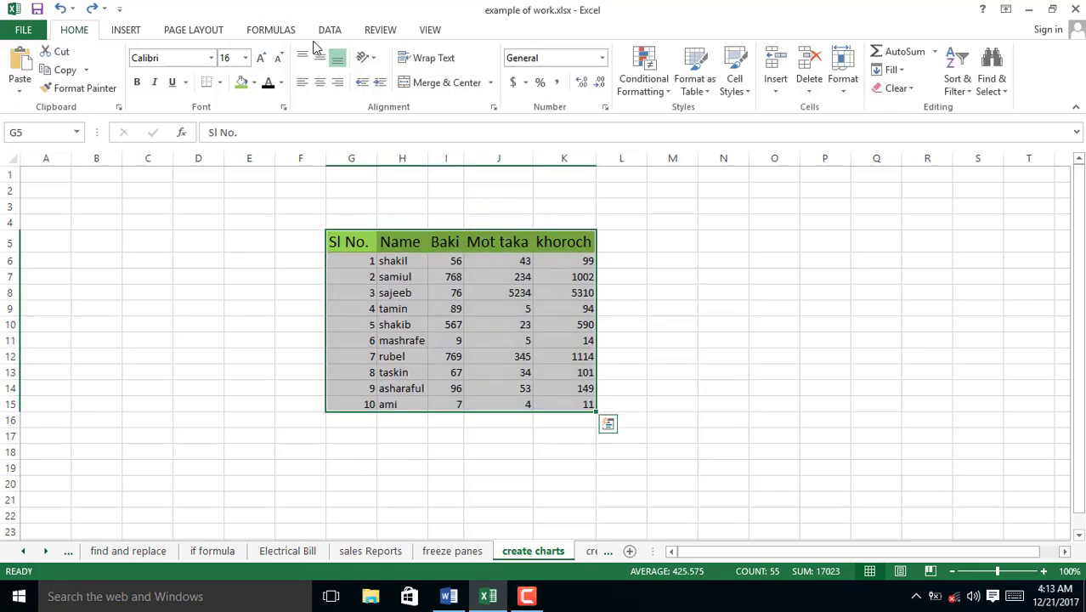
Step: Preview pie and 3-D surface chart options for the table
left_click(127, 30)
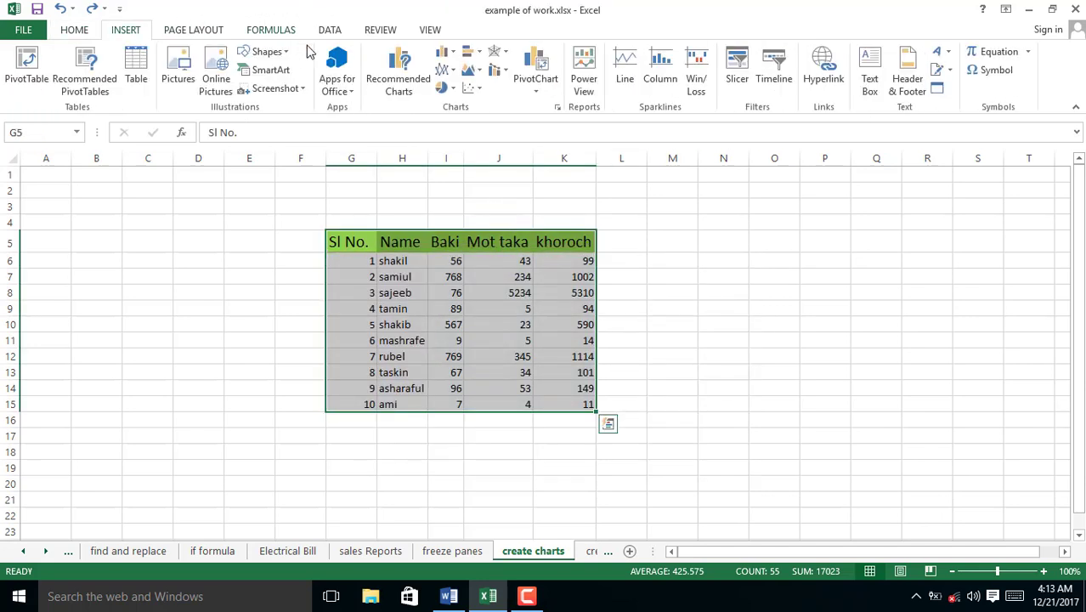
left_click(442, 88)
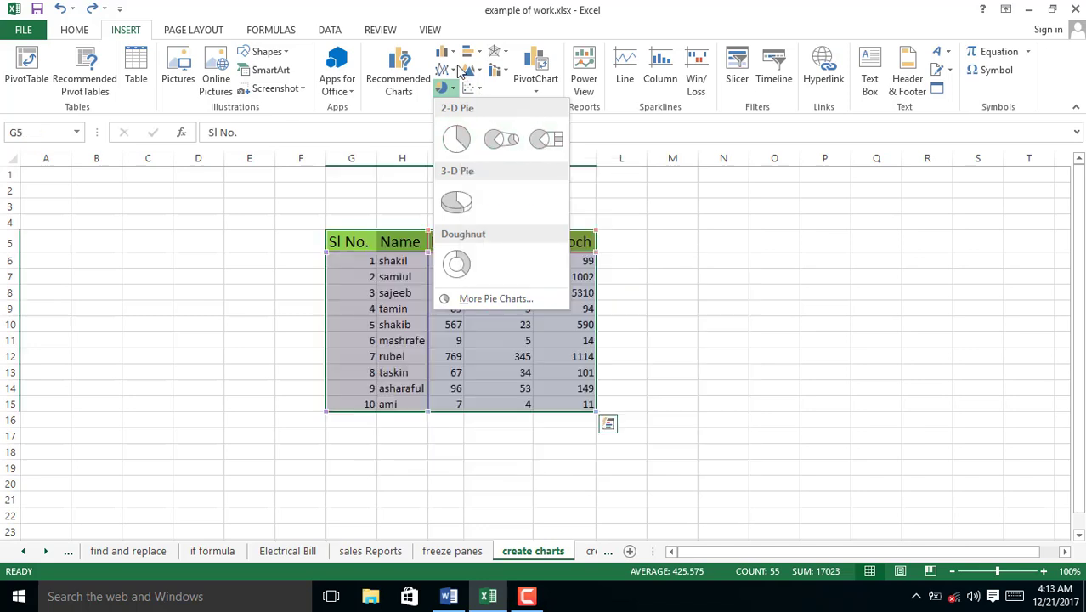
left_click(498, 52)
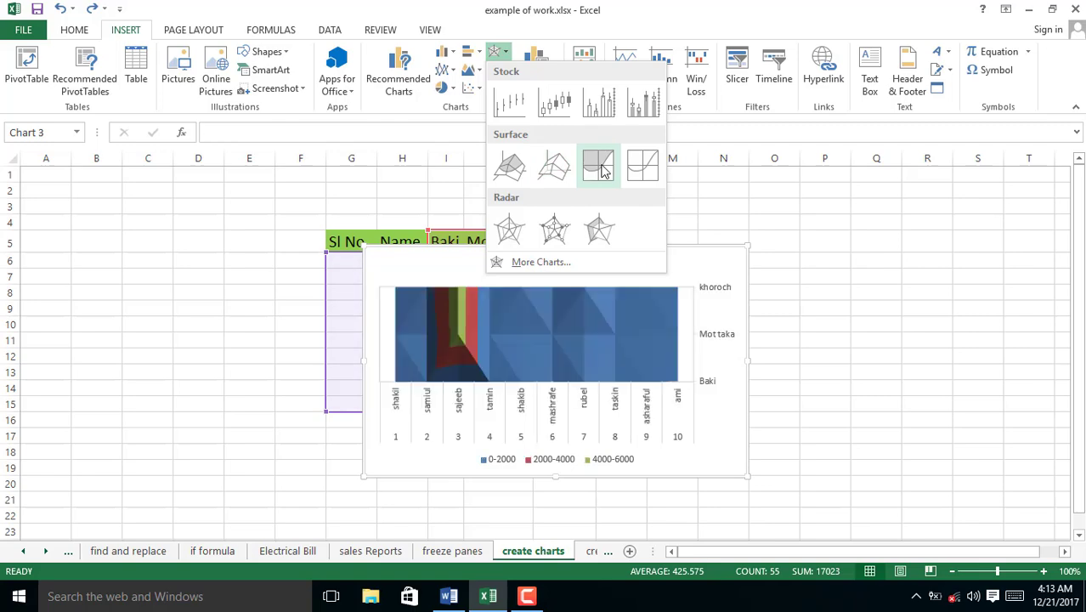
left_click(535, 51)
Step: Cancel a PivotChart, preview scatter charts, then start Line sparklines for G5:K15
left_click(536, 53)
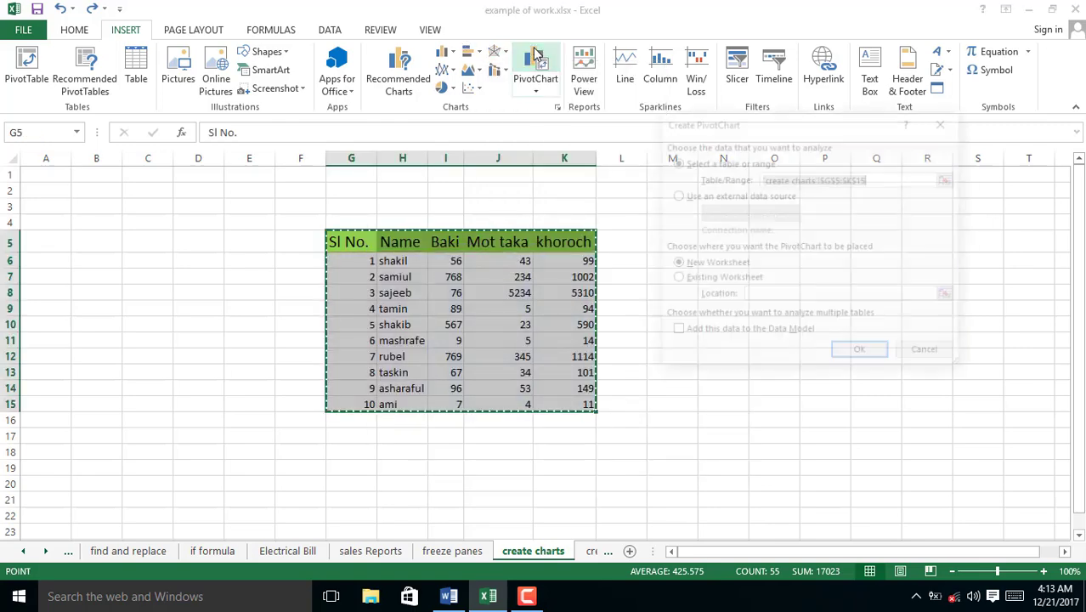
left_click(935, 359)
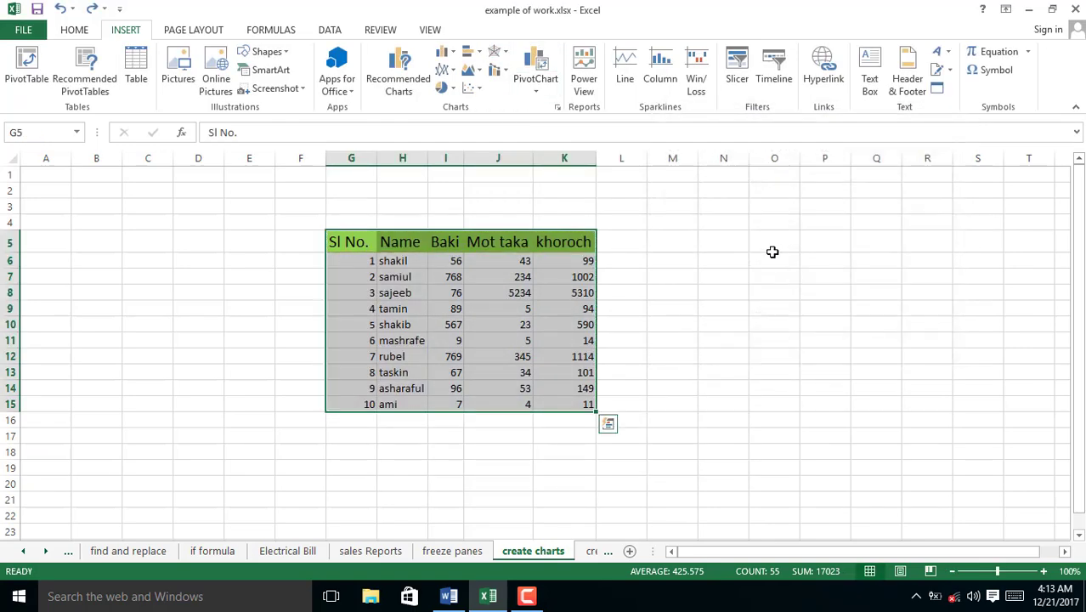
left_click(469, 88)
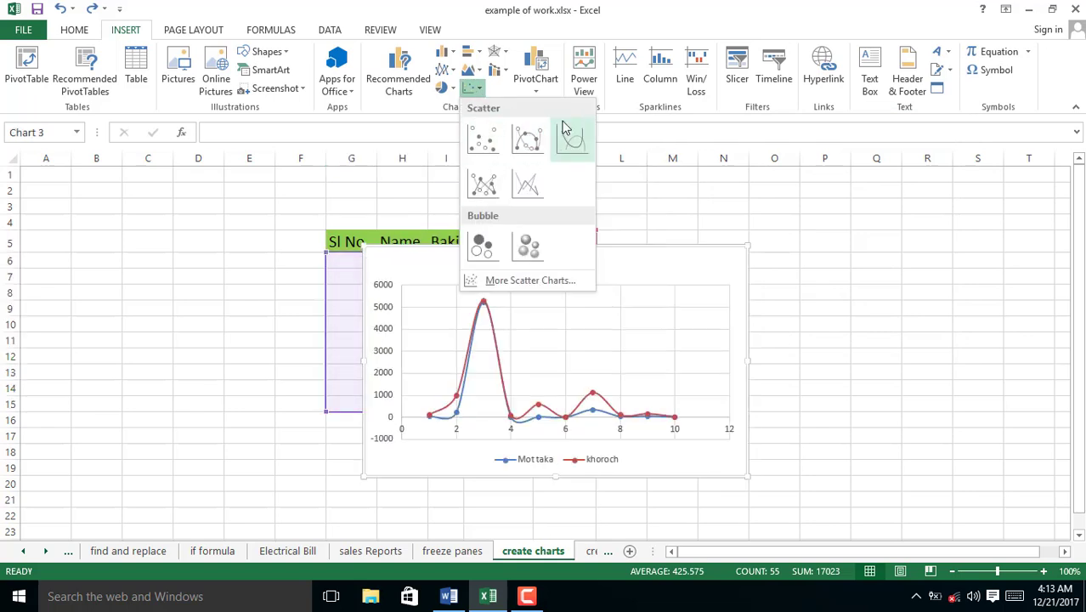
left_click(615, 77)
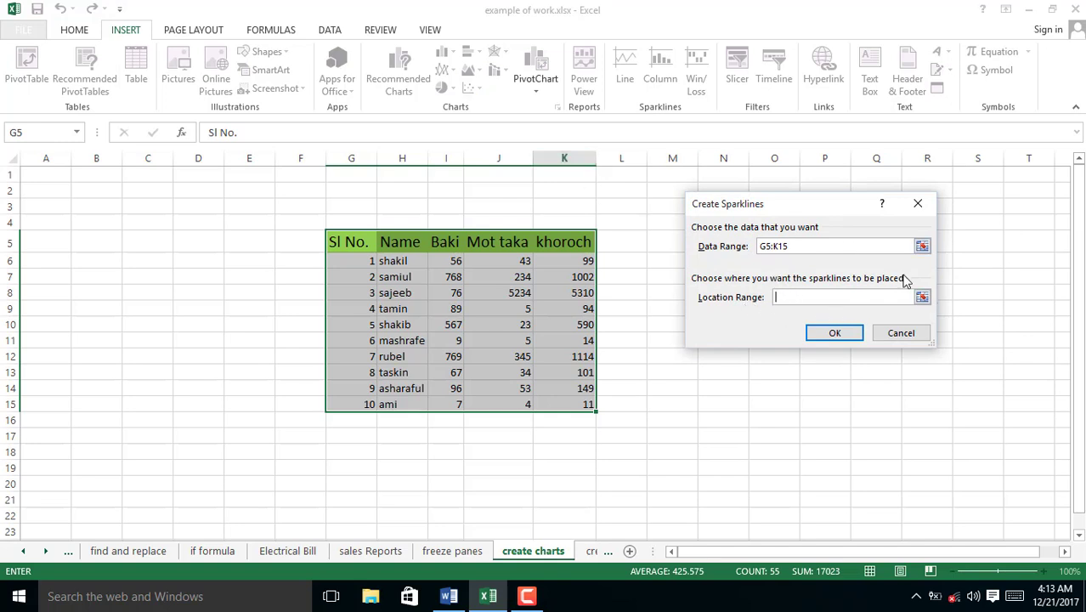
Step: Reopen the line sparkline setup and try location M7, dismissing the invalid reference warning
left_click(903, 333)
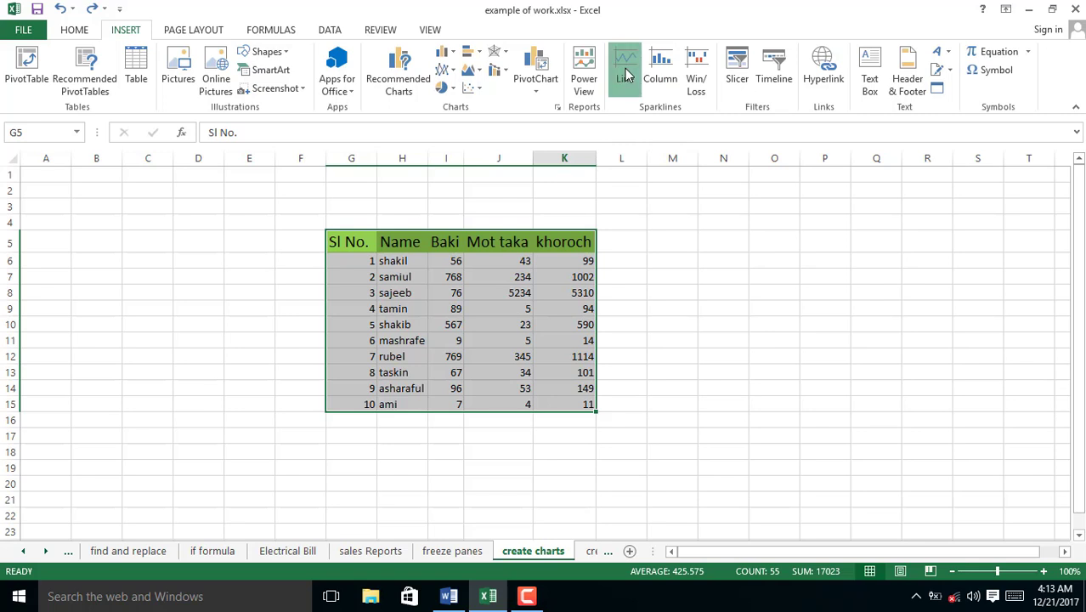
left_click(624, 70)
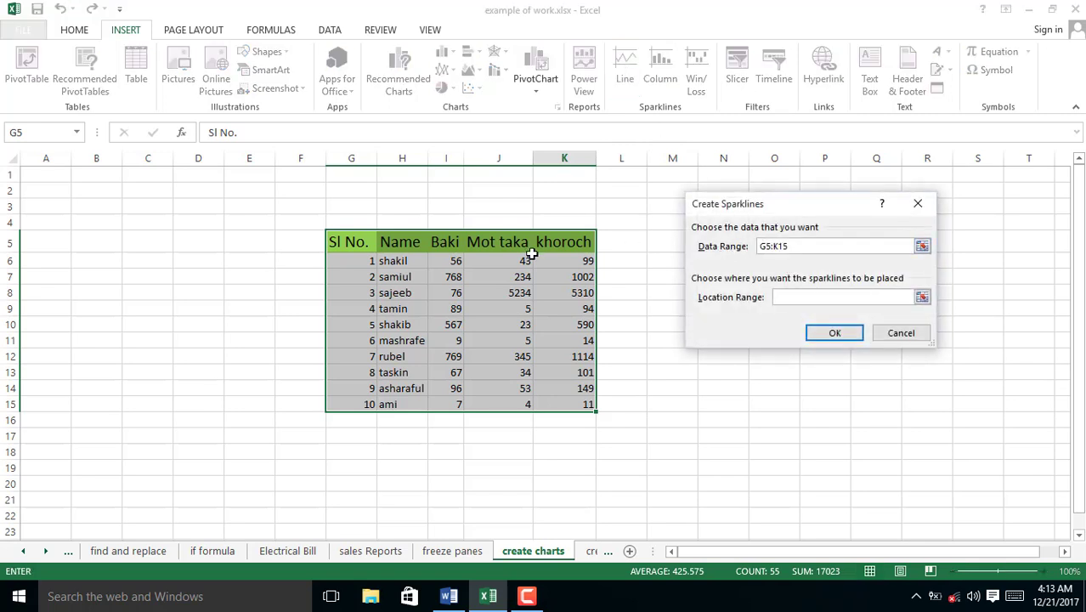
left_click(670, 281)
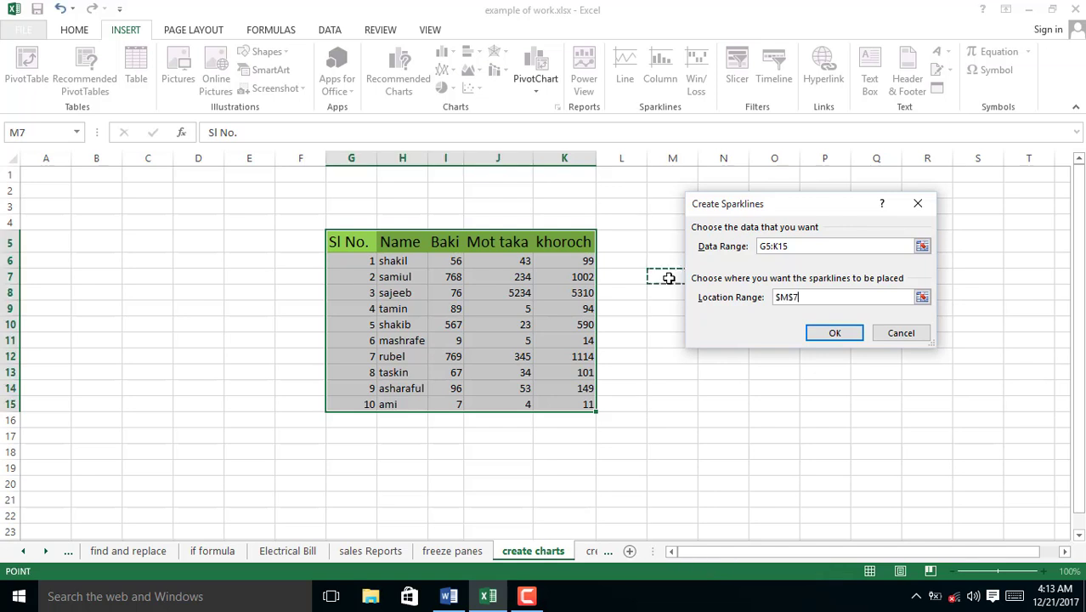
left_click(836, 334)
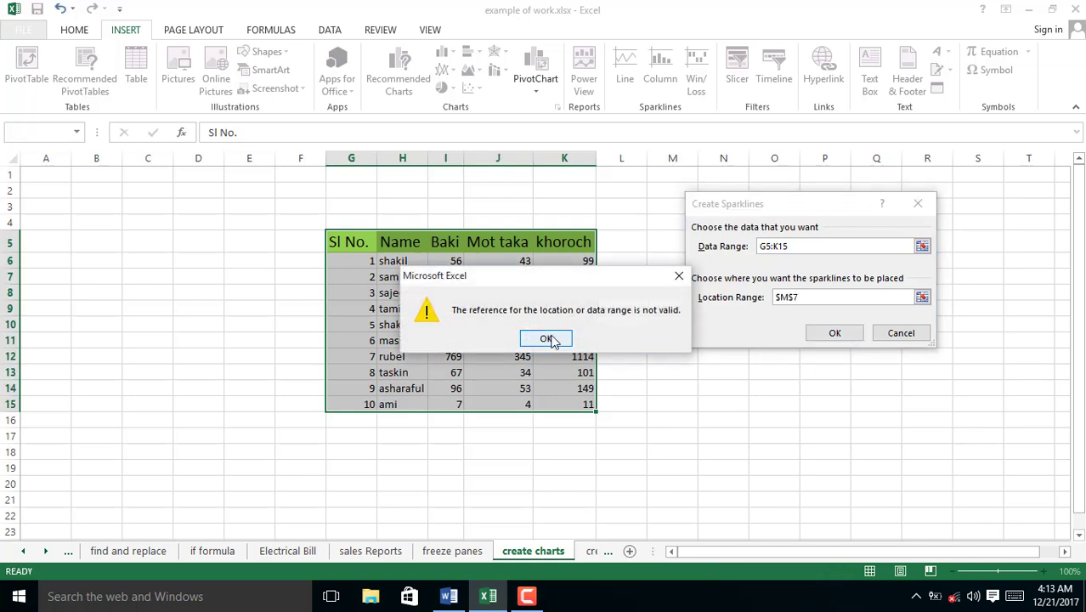
left_click(549, 339)
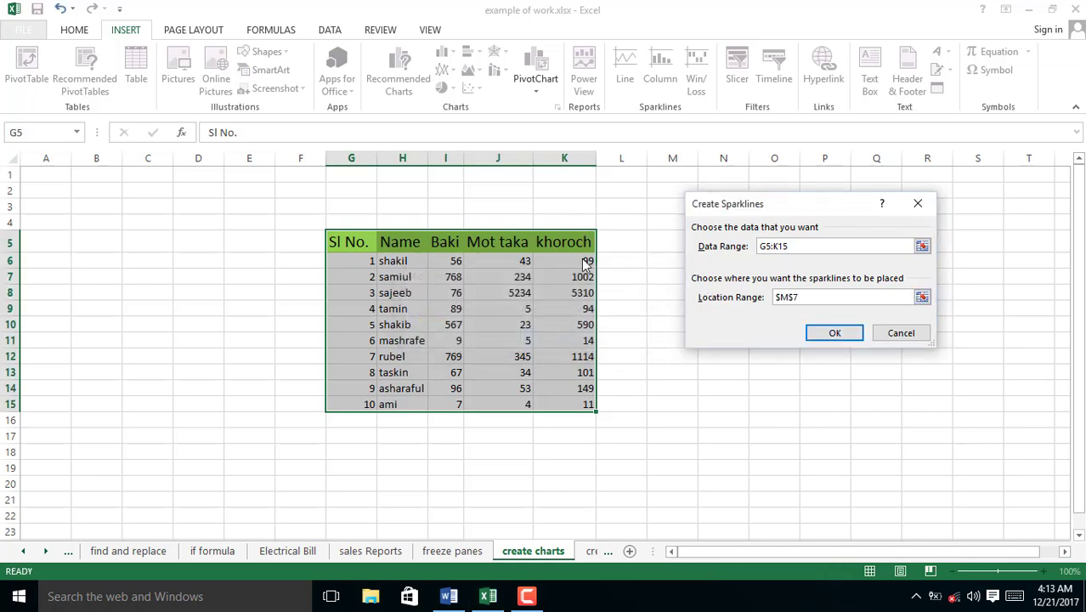
Step: Create sparklines in M5:M15, then switch their type to Column and then Win/Loss
left_click(814, 297)
left_click(922, 297)
left_click_drag(654, 244, 679, 402)
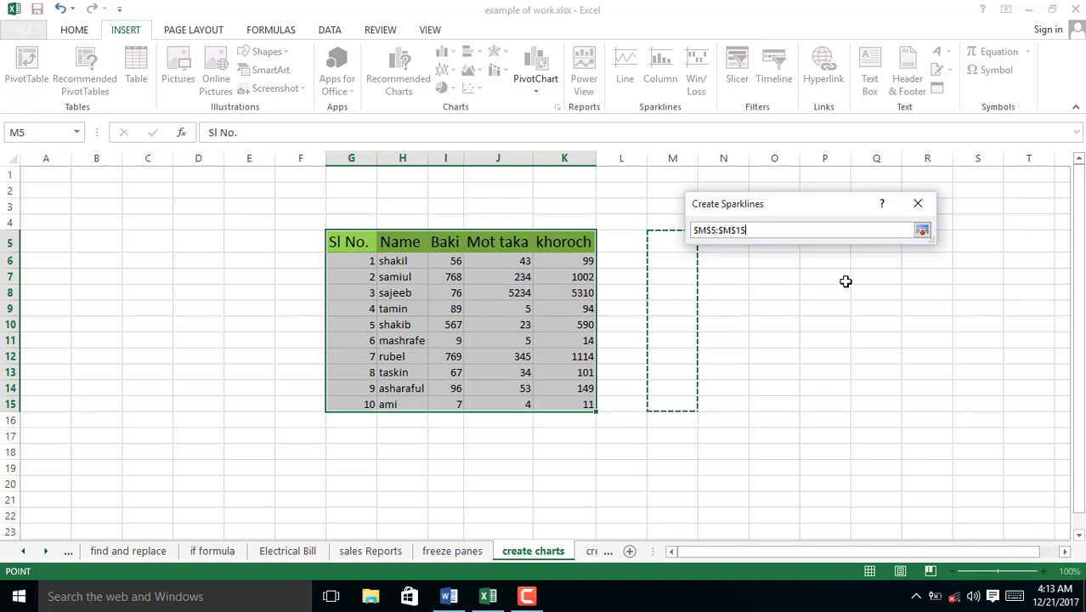
key("Return")
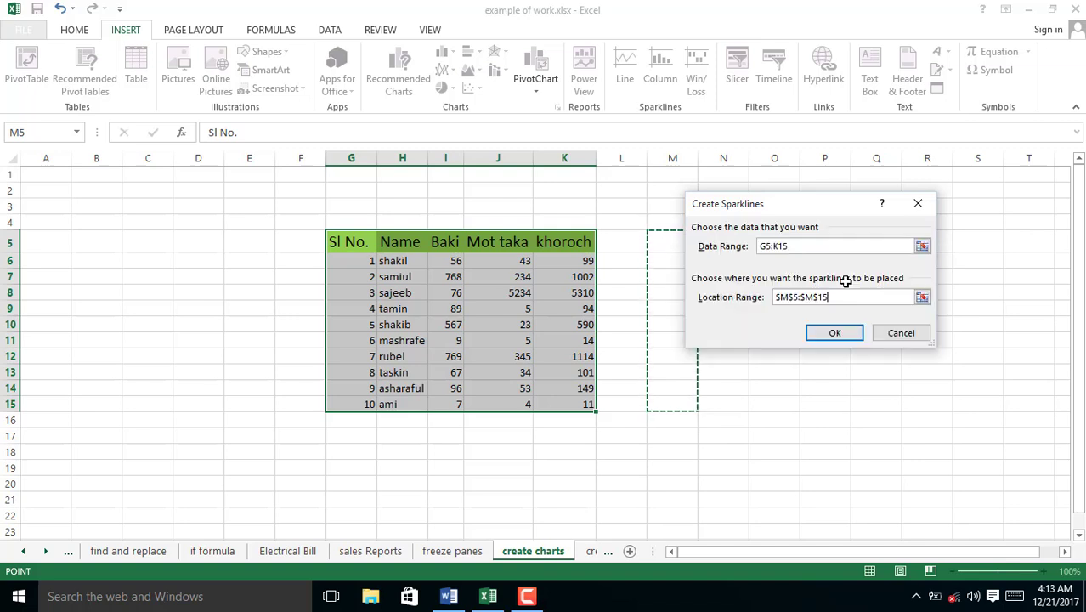
left_click(836, 333)
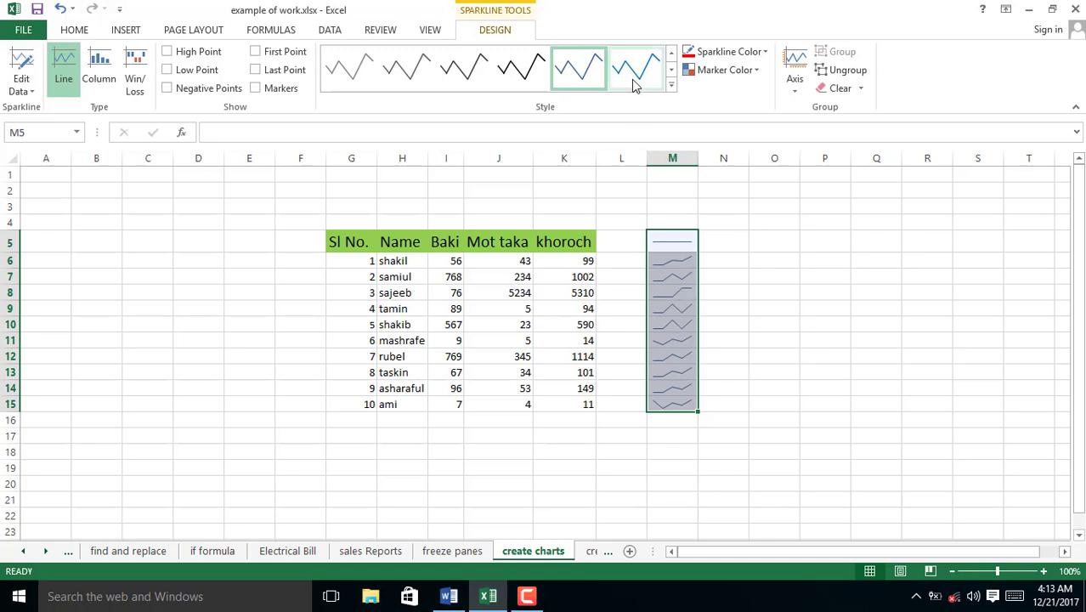
left_click(99, 70)
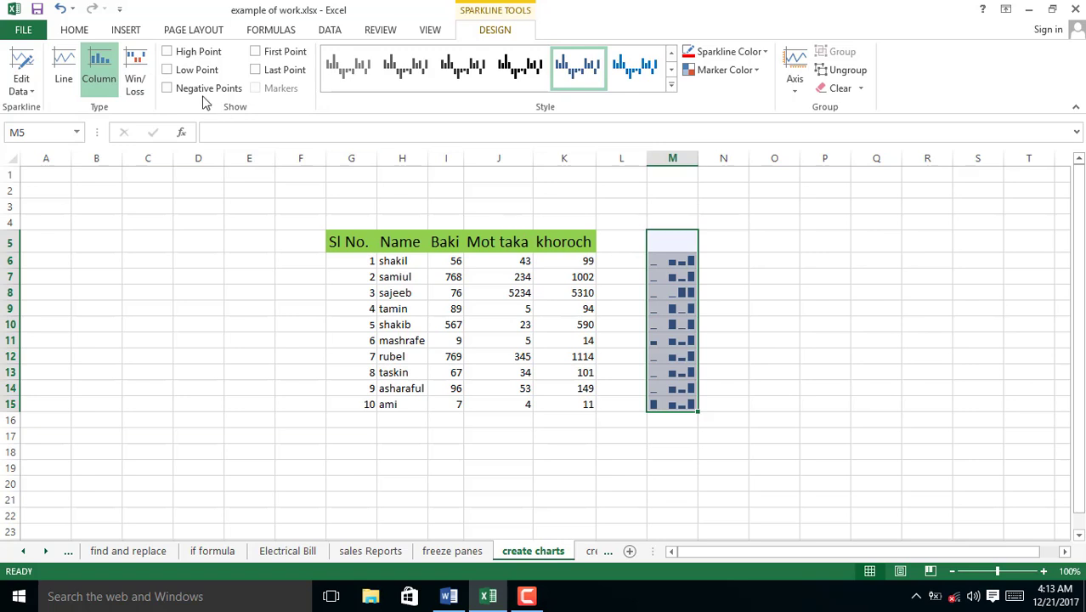
left_click(135, 74)
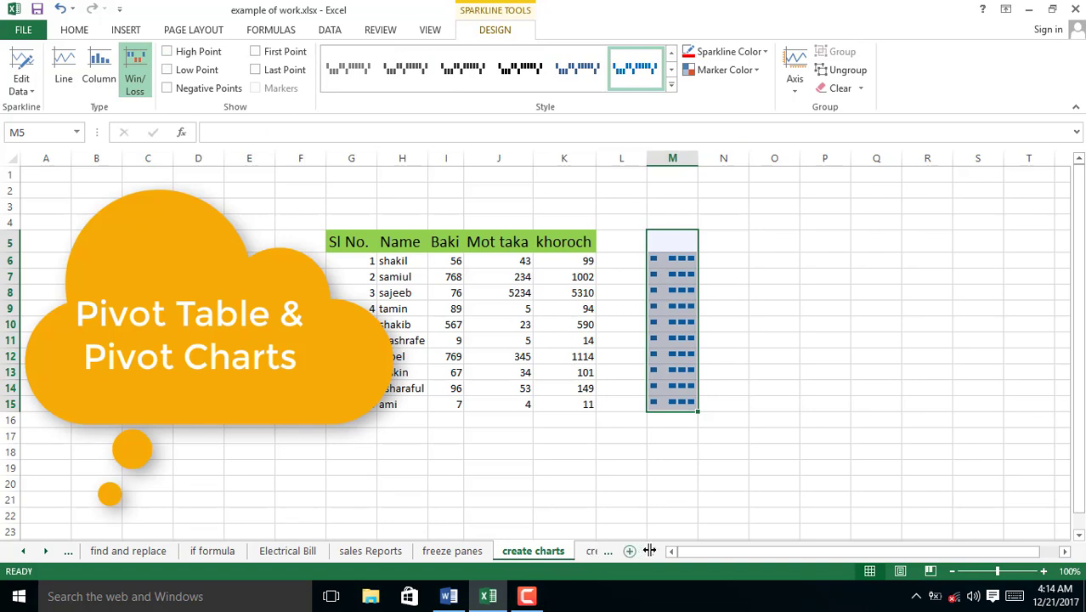
Step: Select table G5:K15 and insert a PivotTable on the existing worksheet at L7
left_click(592, 551)
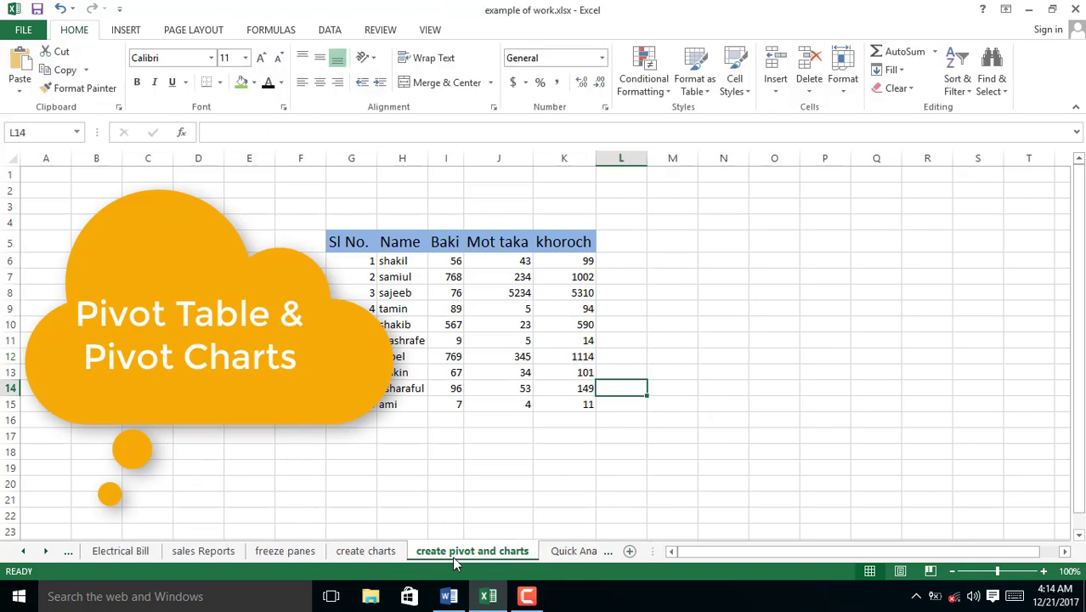
left_click(342, 243)
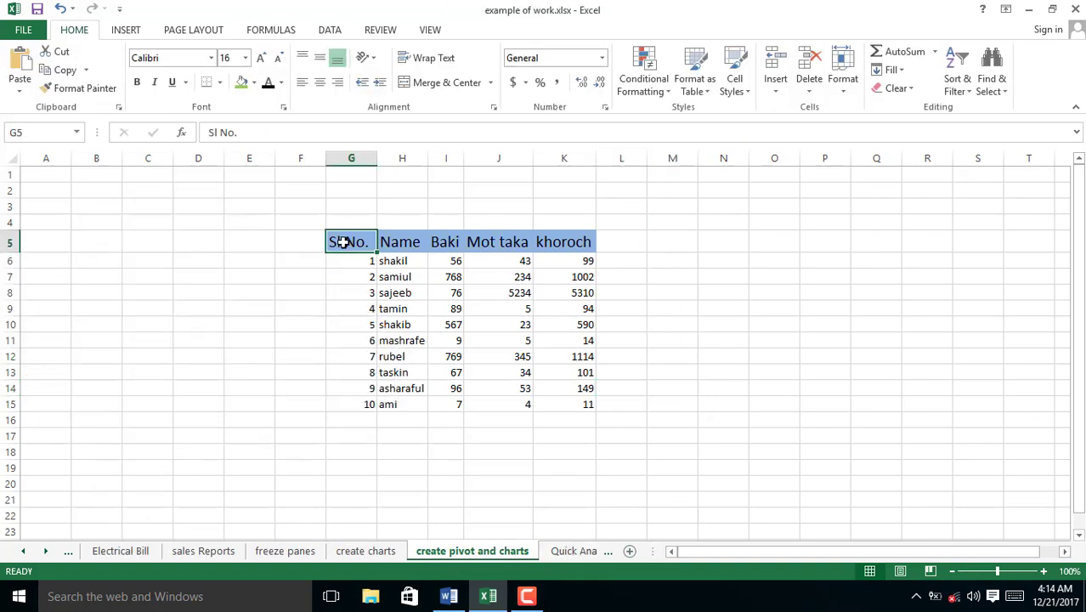
left_click(414, 280)
left_click_drag(364, 238, 578, 405)
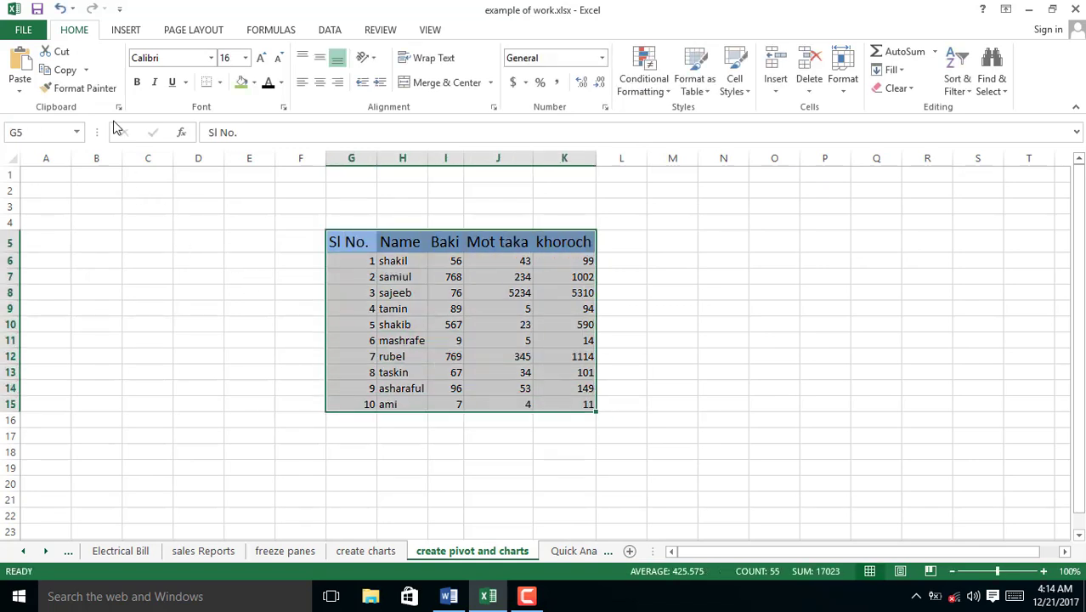
left_click(114, 32)
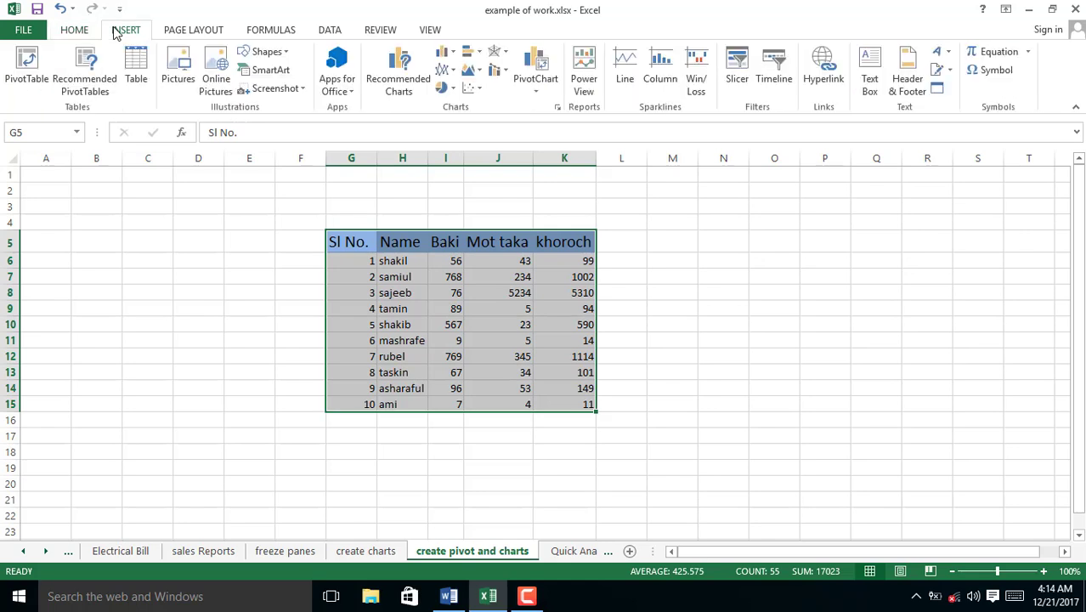
left_click(28, 82)
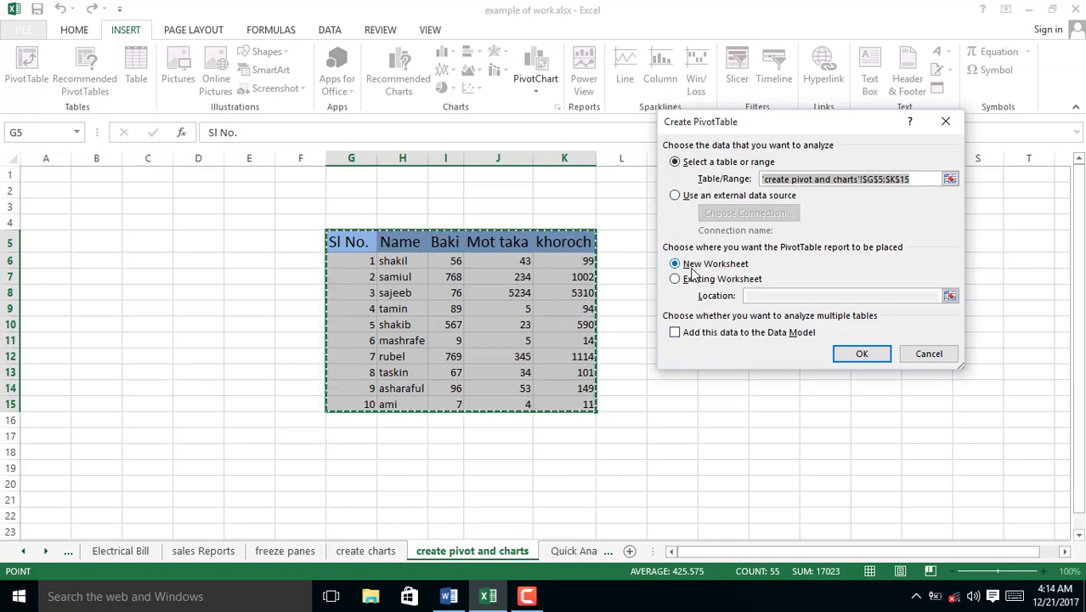
left_click(675, 279)
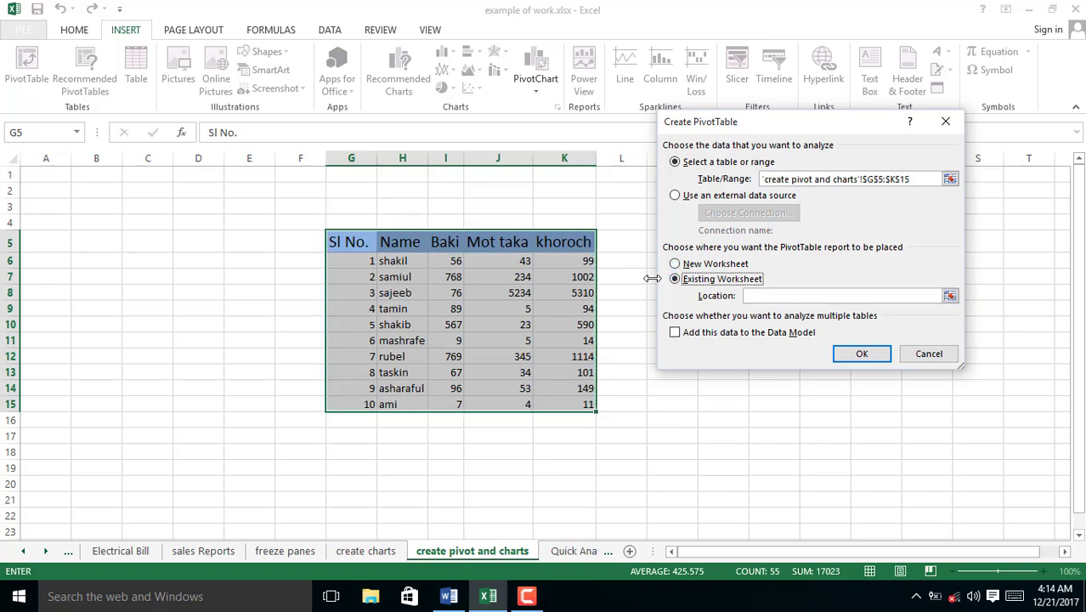
left_click(633, 276)
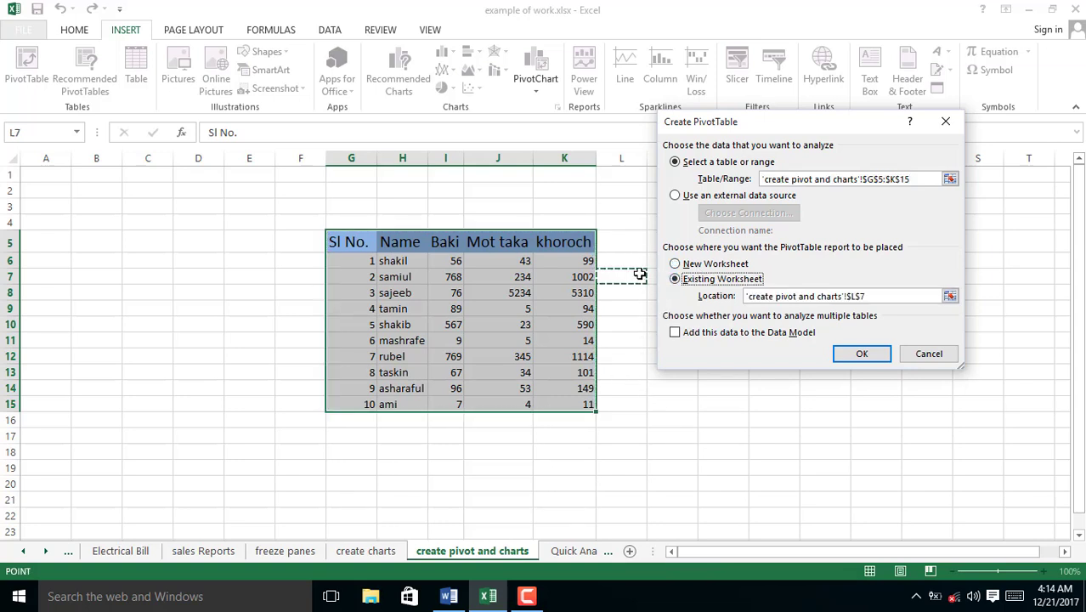
left_click(842, 353)
Step: Add Name to the pivot table's Rows and khoroch to Values
left_click(658, 331)
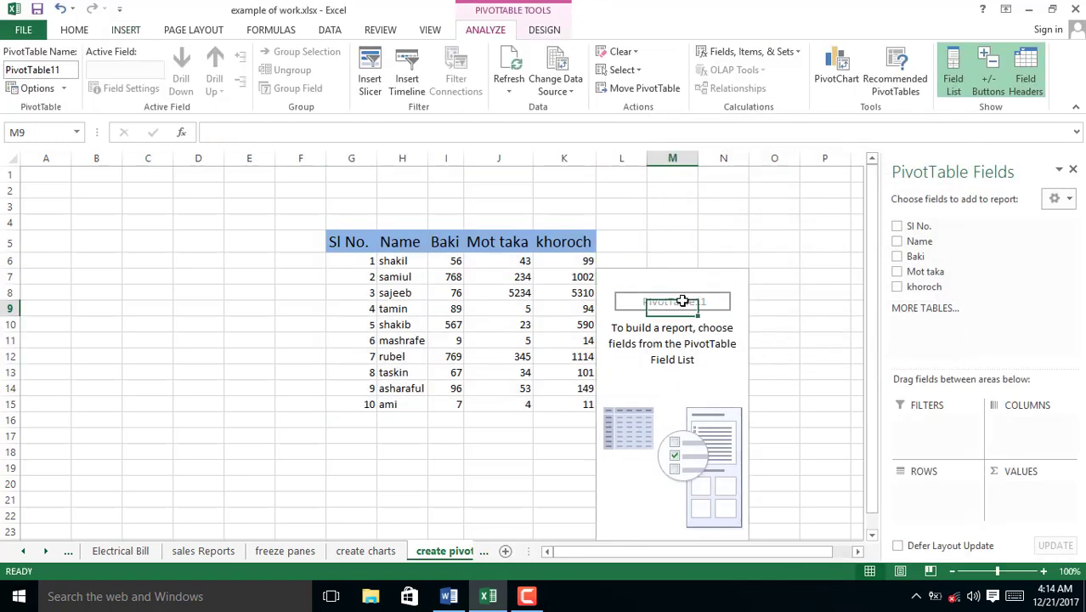
left_click(722, 324)
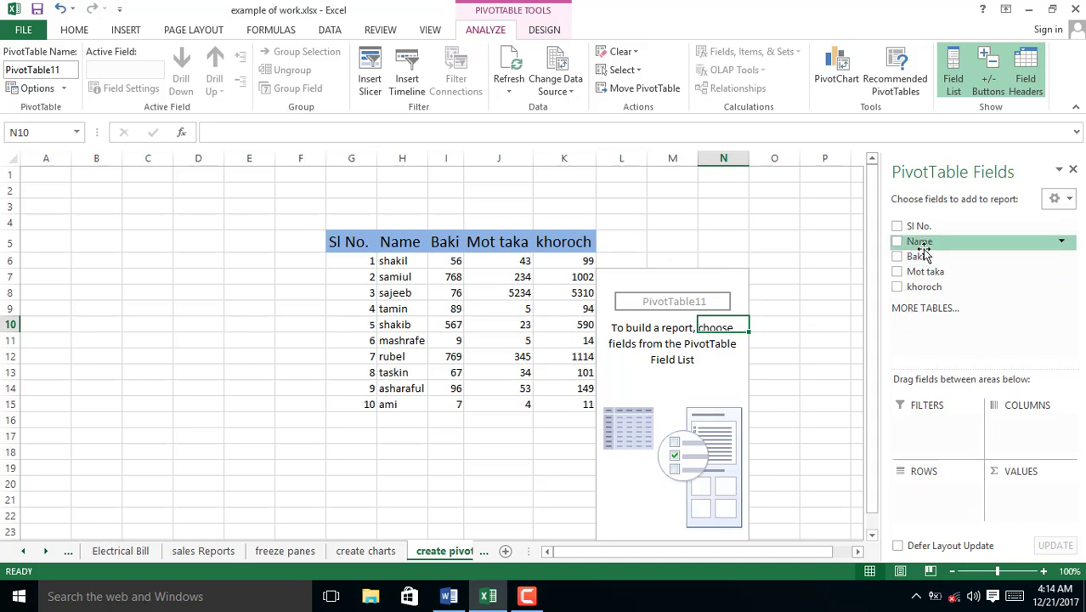
left_click_drag(923, 249, 925, 495)
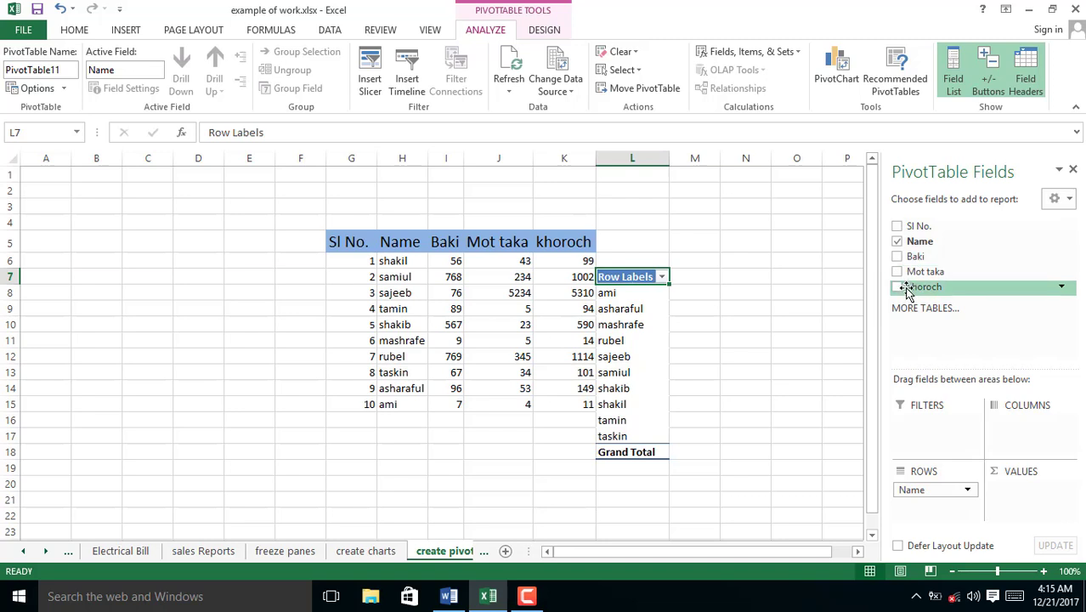
mouse_move(916, 276)
left_mouse_down()
mouse_move(939, 313)
mouse_move(926, 284)
left_mouse_up()
left_click_drag(924, 286, 1020, 514)
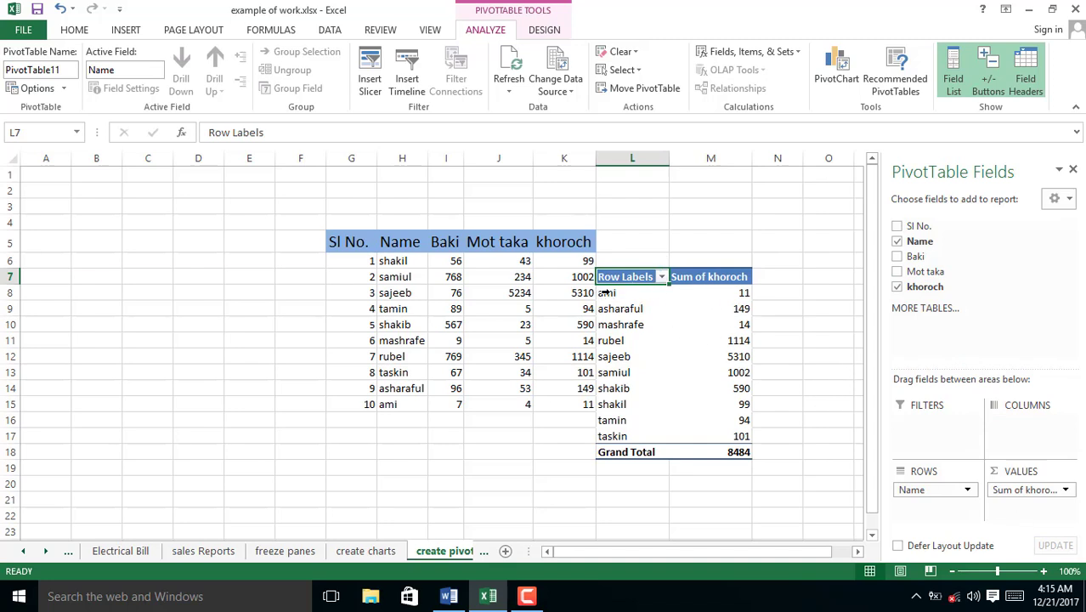
Step: Sort the names Z to A and filter the pivot table to show only shakil
left_click(661, 277)
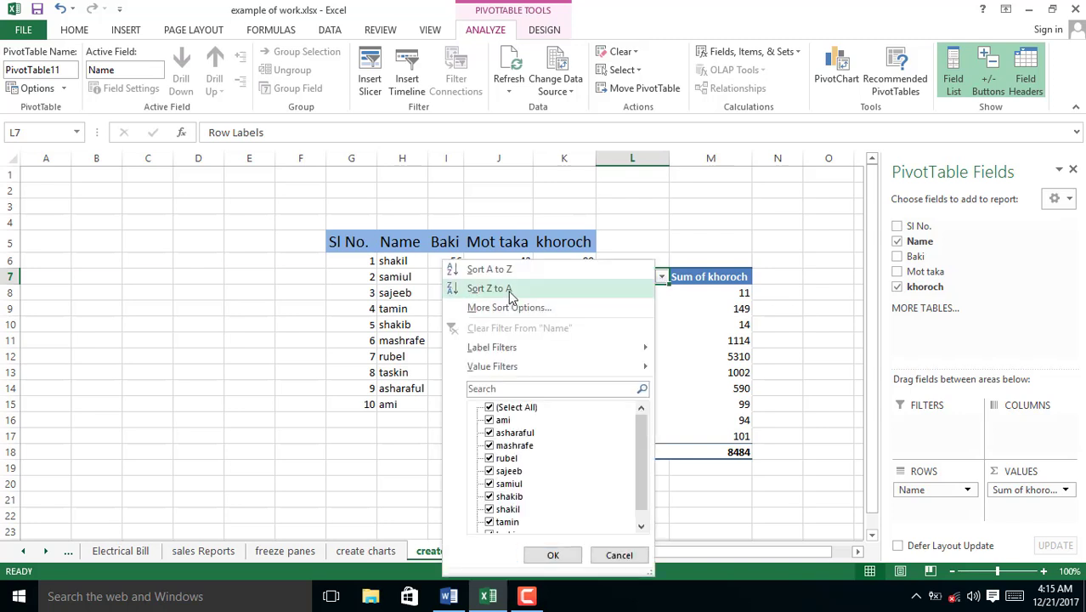
left_click(527, 219)
left_click(662, 278)
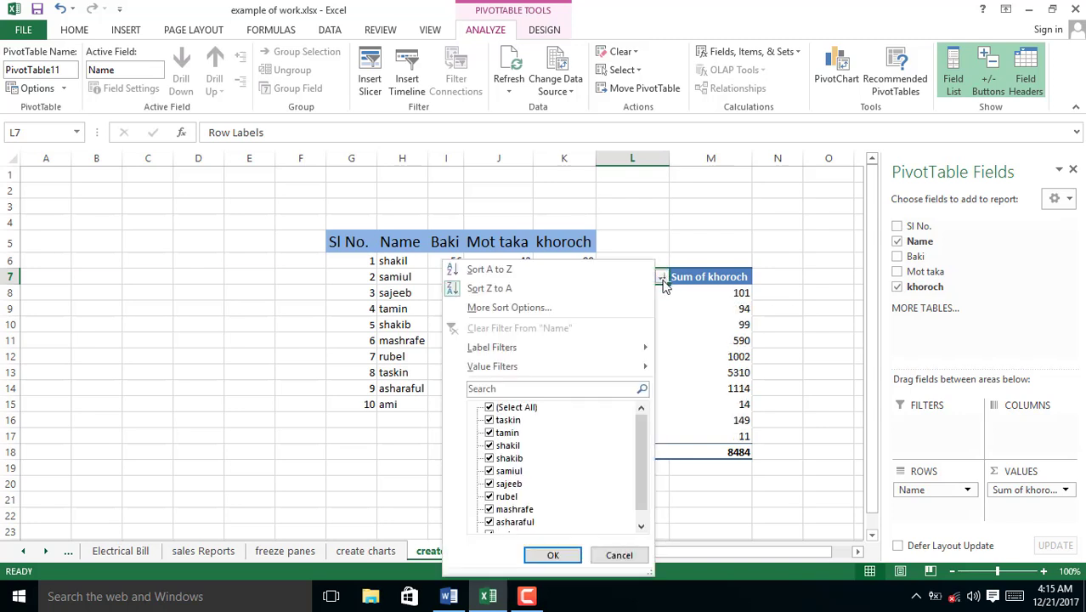
left_click(490, 408)
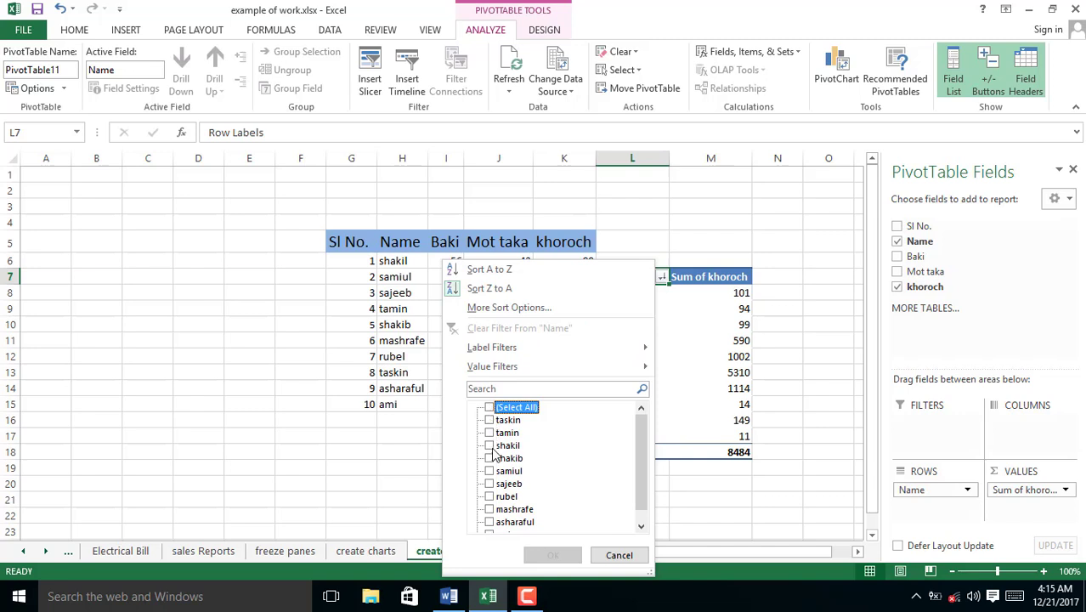
left_click(489, 445)
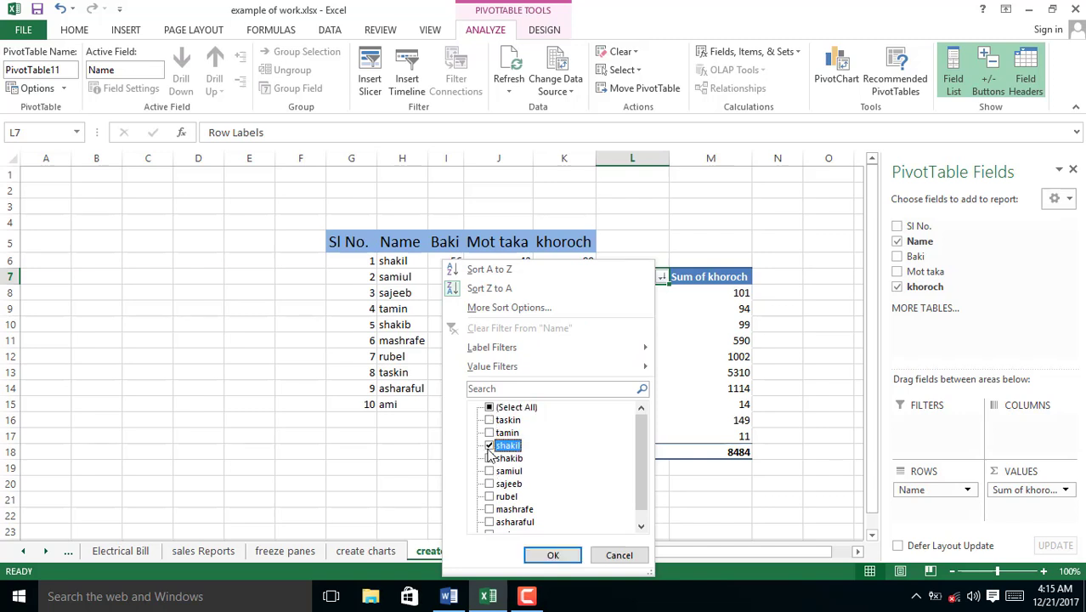
left_click(553, 555)
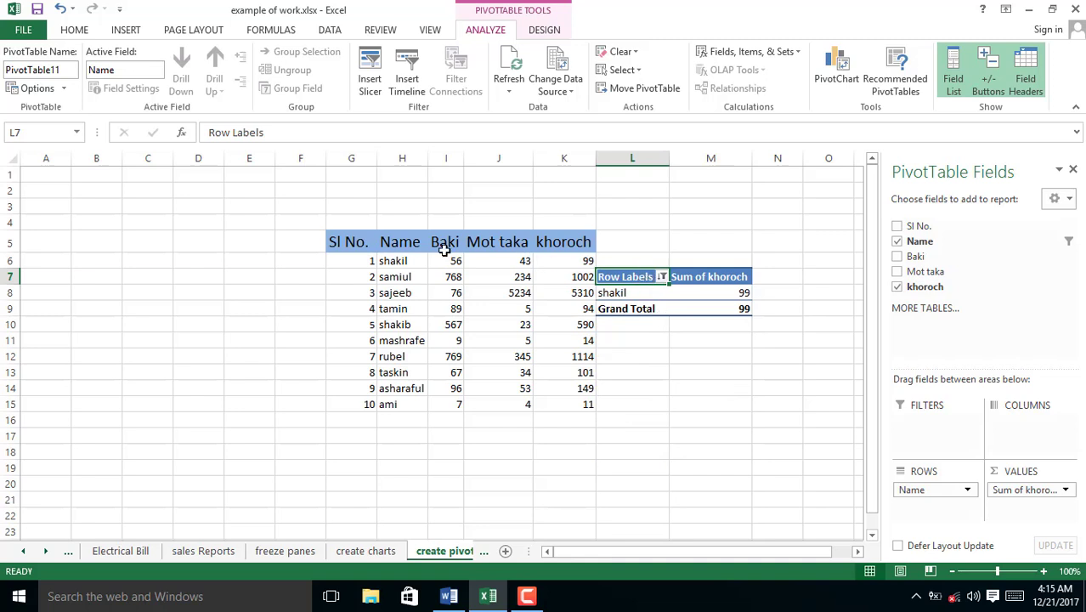
left_click(372, 242)
Step: Select G5:K15 and insert a PivotChart on the existing worksheet at B7
key("F2")
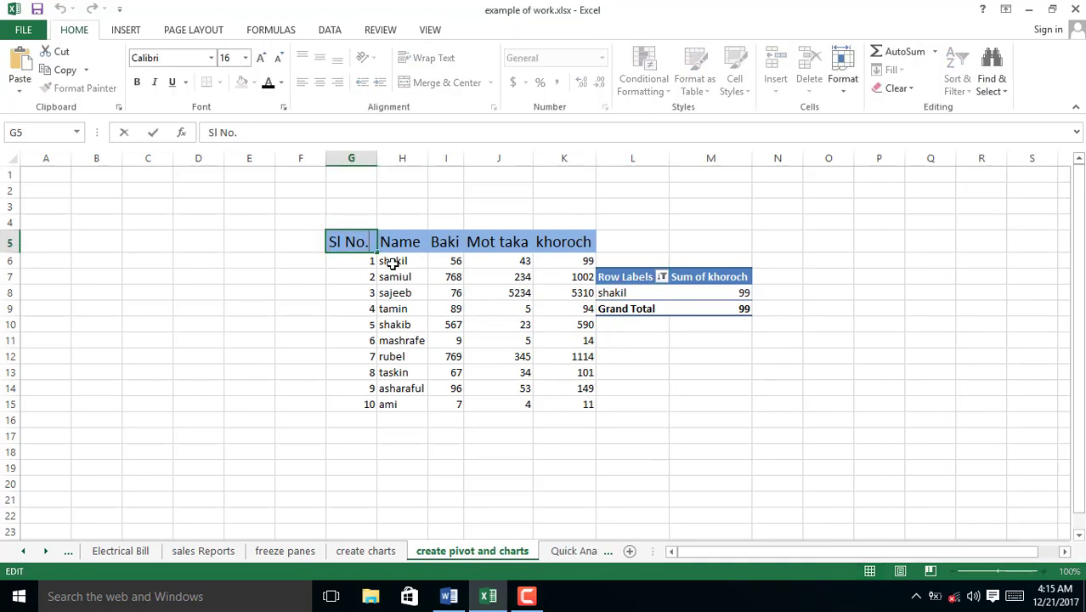
left_click(392, 264)
left_click_drag(359, 242, 581, 411)
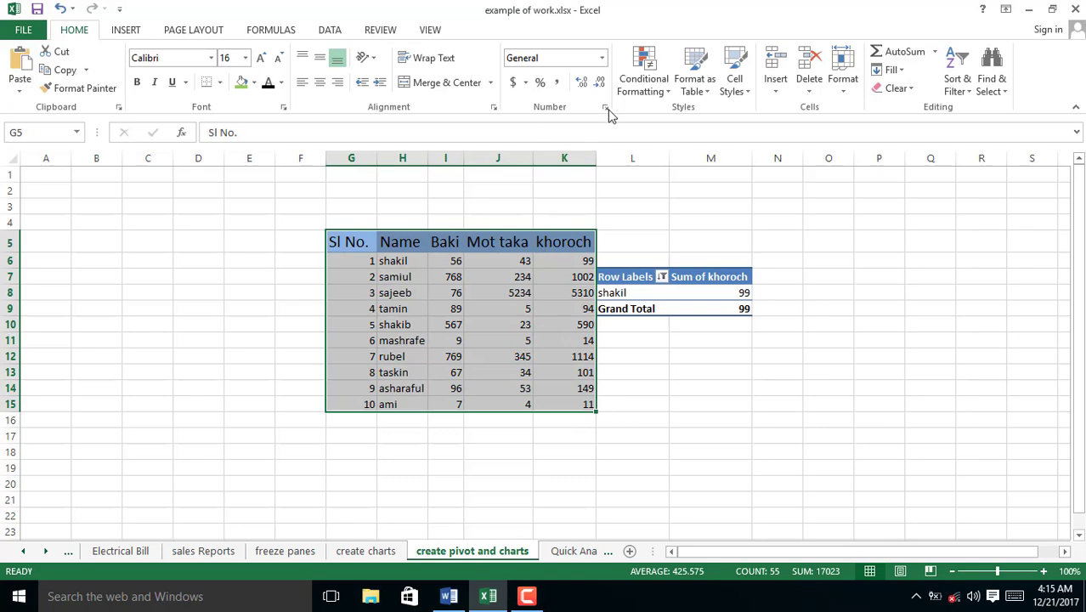
left_click(143, 34)
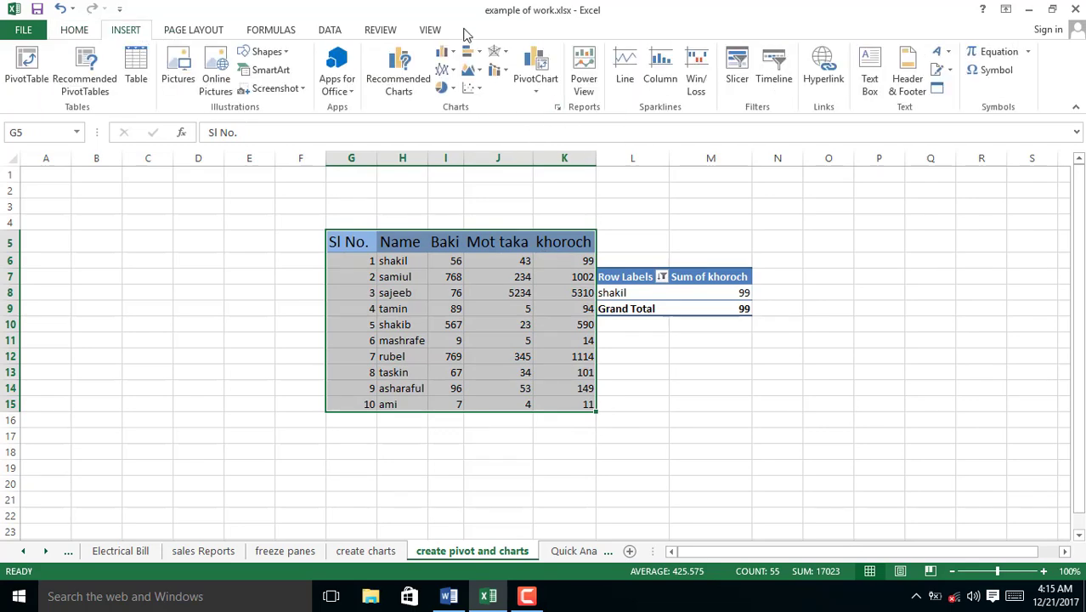
left_click(535, 66)
left_click(680, 279)
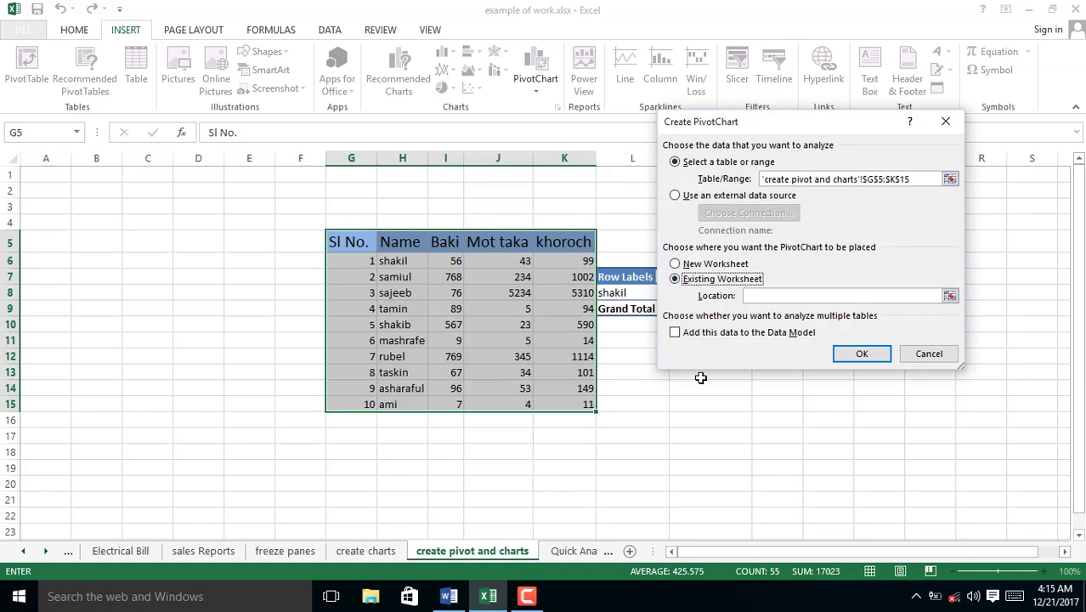
left_click(78, 275)
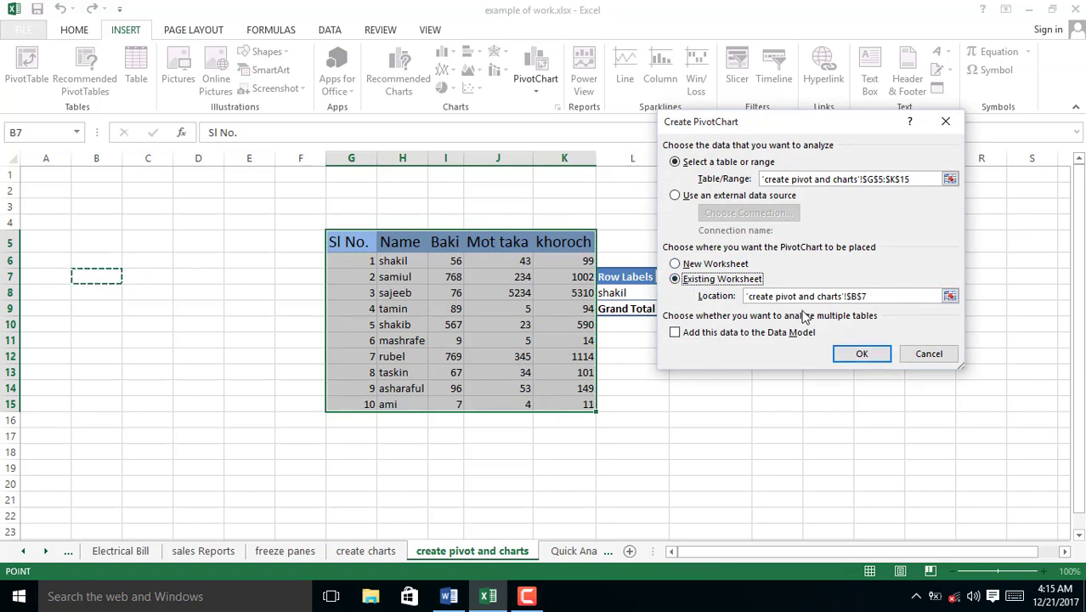
left_click(949, 296)
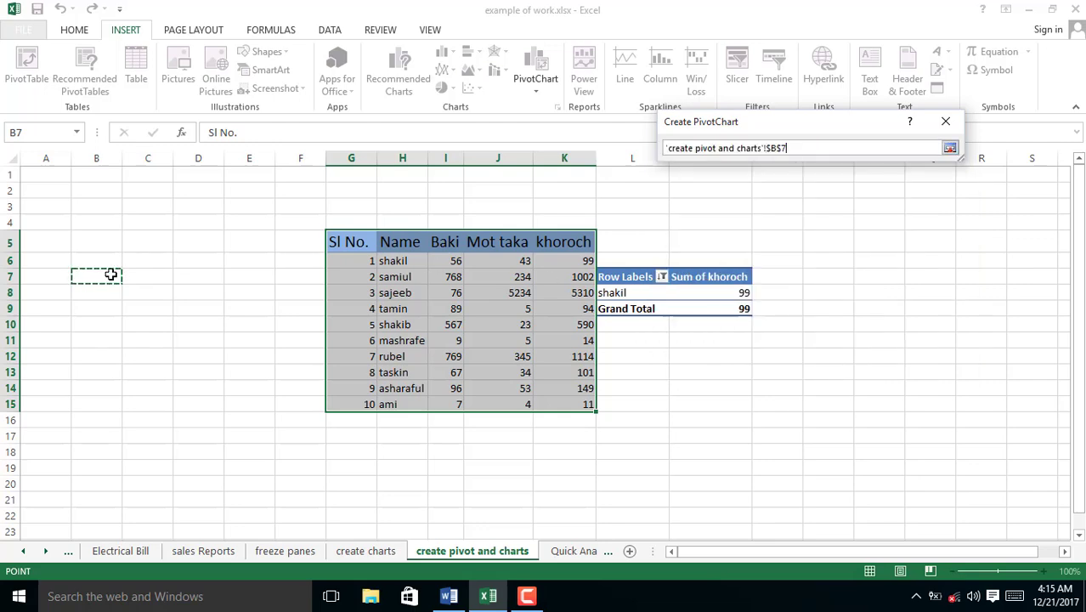
key("Return")
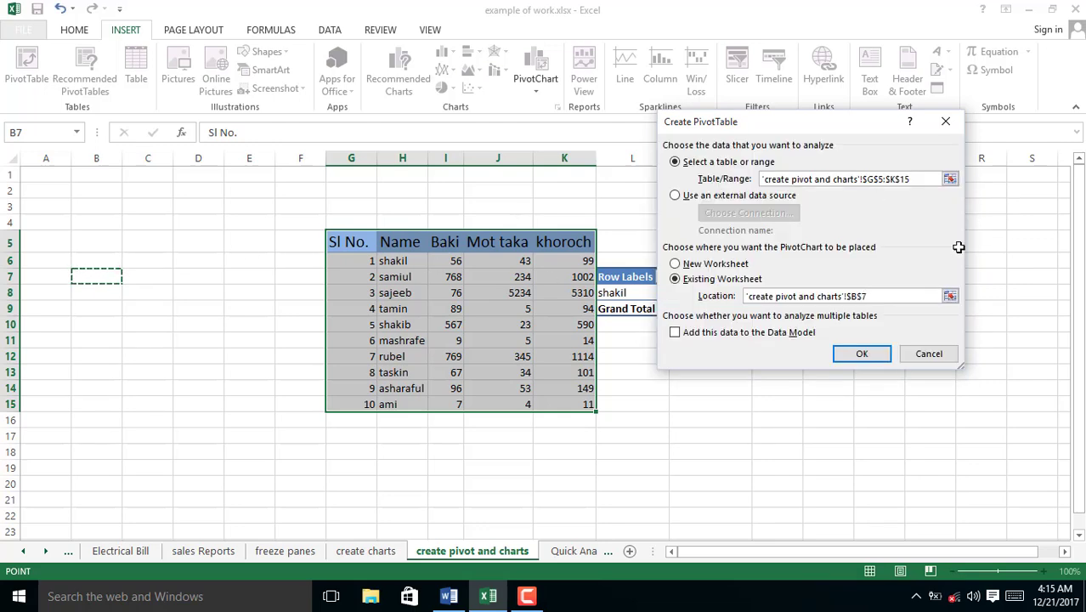
left_click(865, 353)
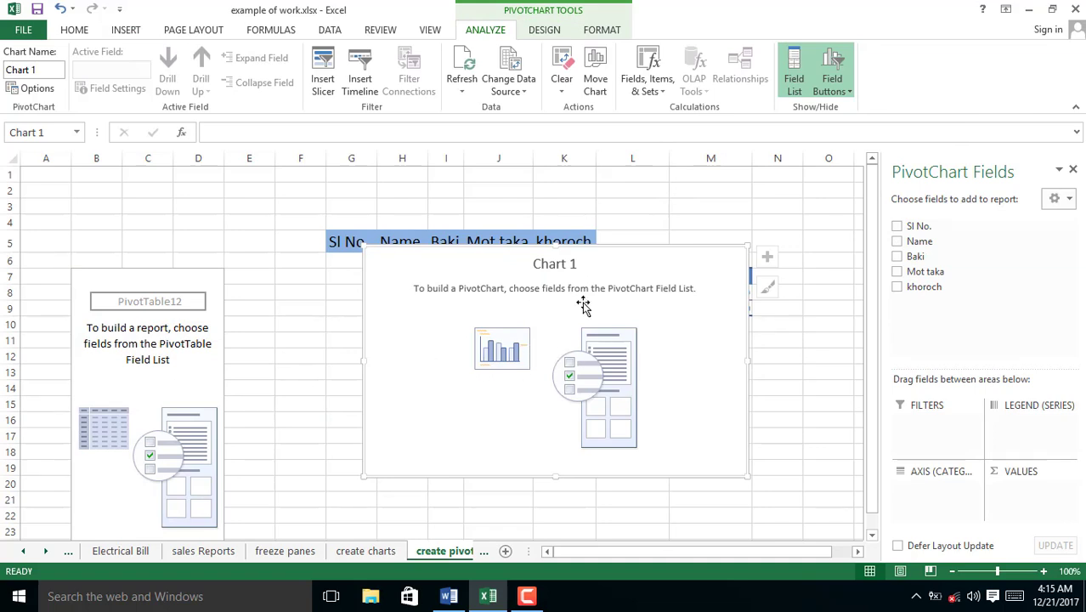
Step: Add Name as the chart's axis and Mot taka to Values twice
left_click(898, 241)
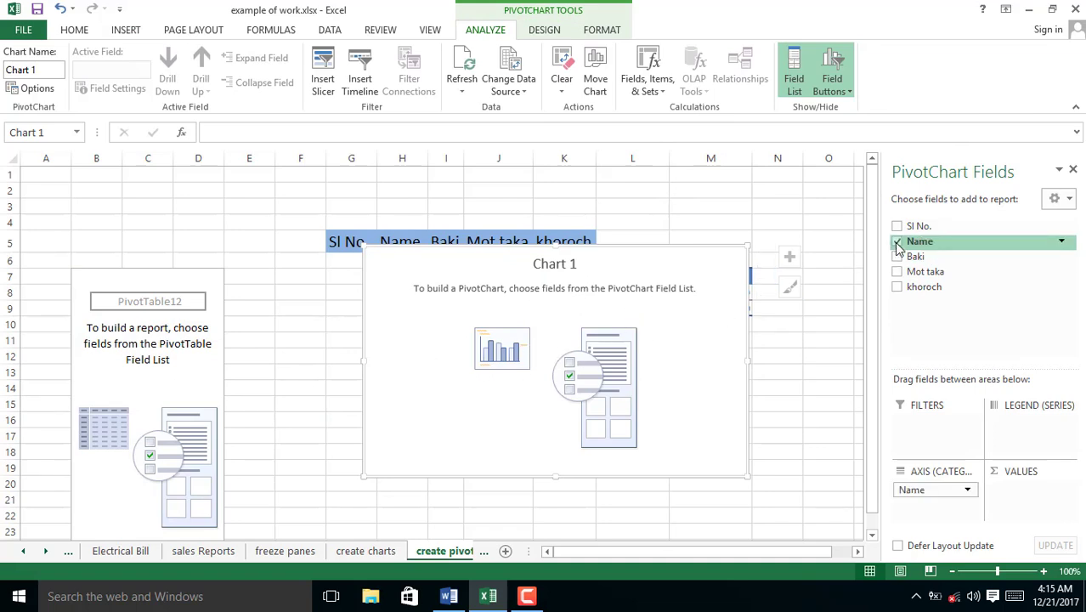
left_click_drag(908, 241, 933, 514)
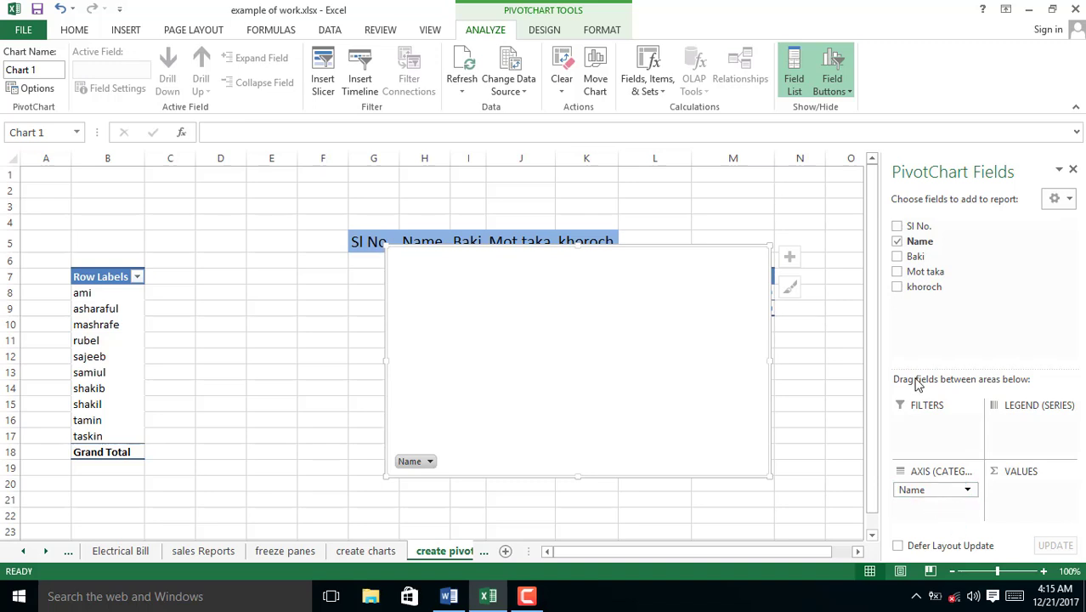
left_click(897, 272)
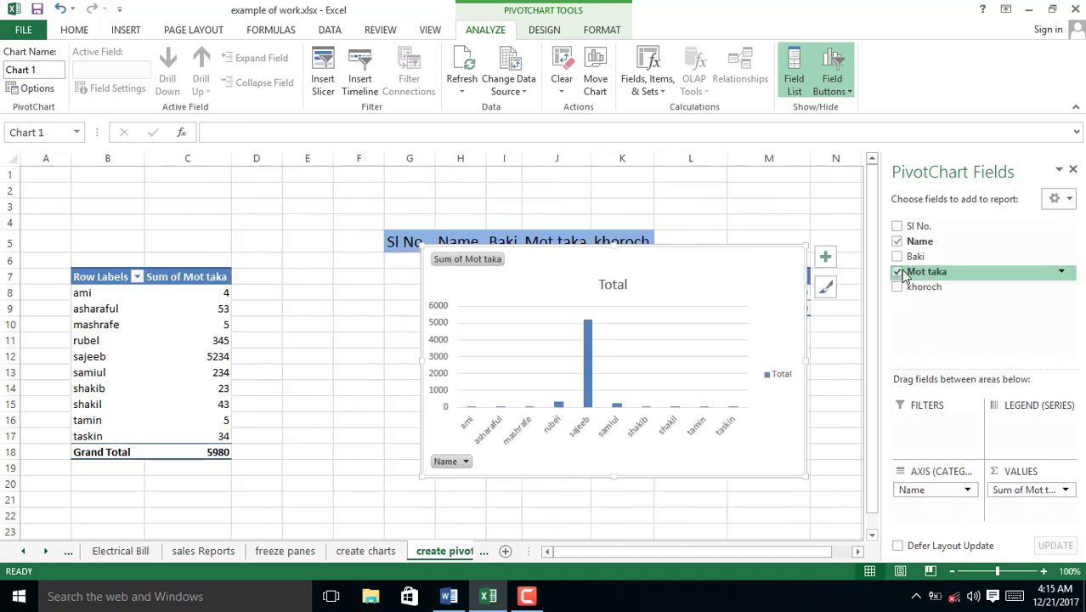
left_click_drag(916, 271, 1020, 506)
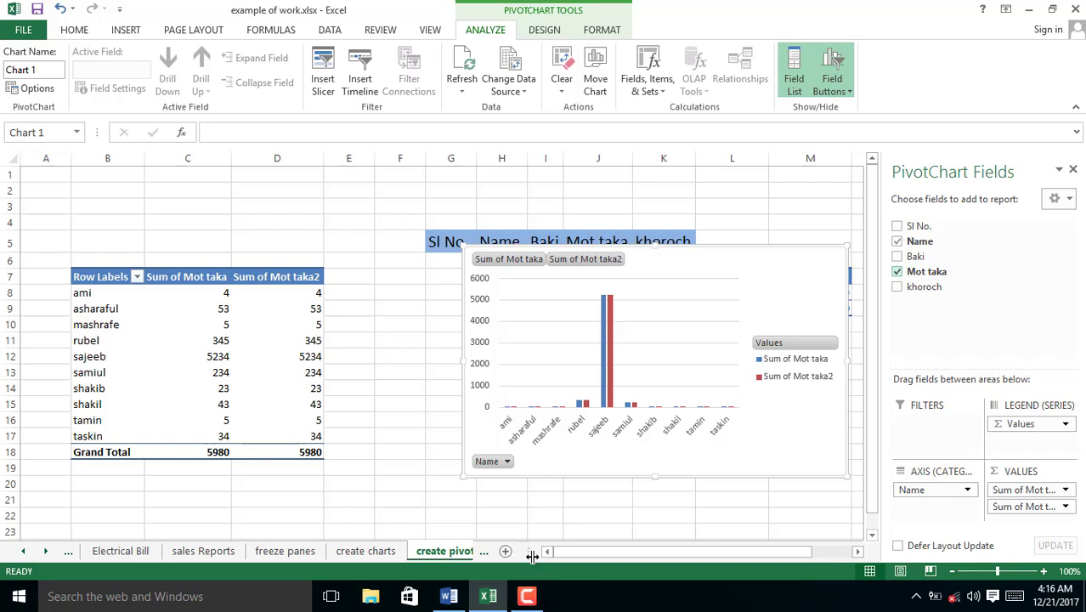
left_click(482, 551)
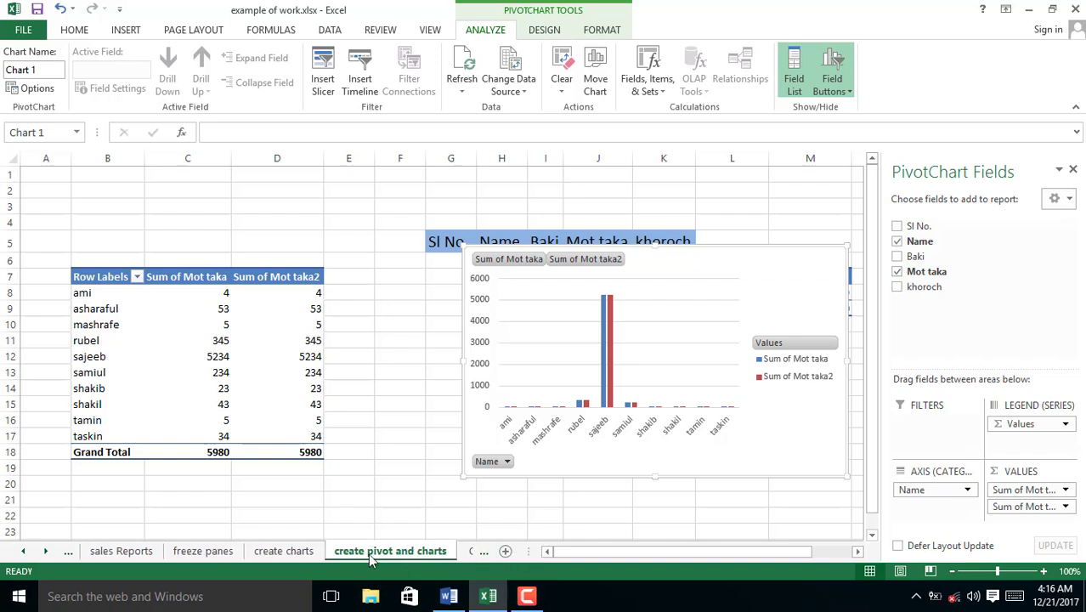
left_click(484, 552)
Step: Select G6:K17 on the Quick Analysis sheet and browse its Charts, Totals and Tables options without applying any
left_click(424, 551)
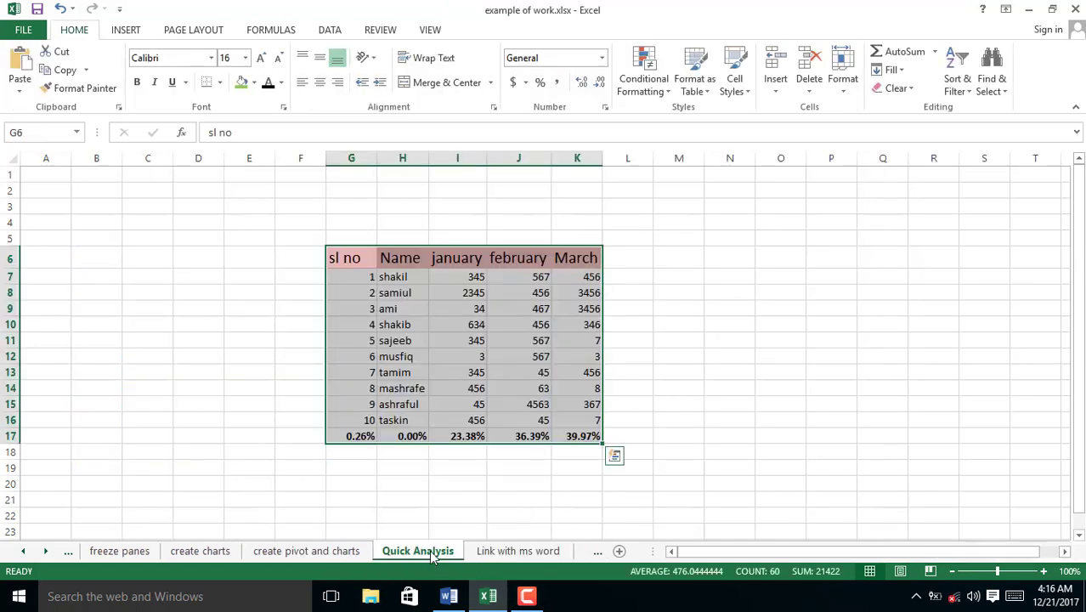
left_click(646, 435)
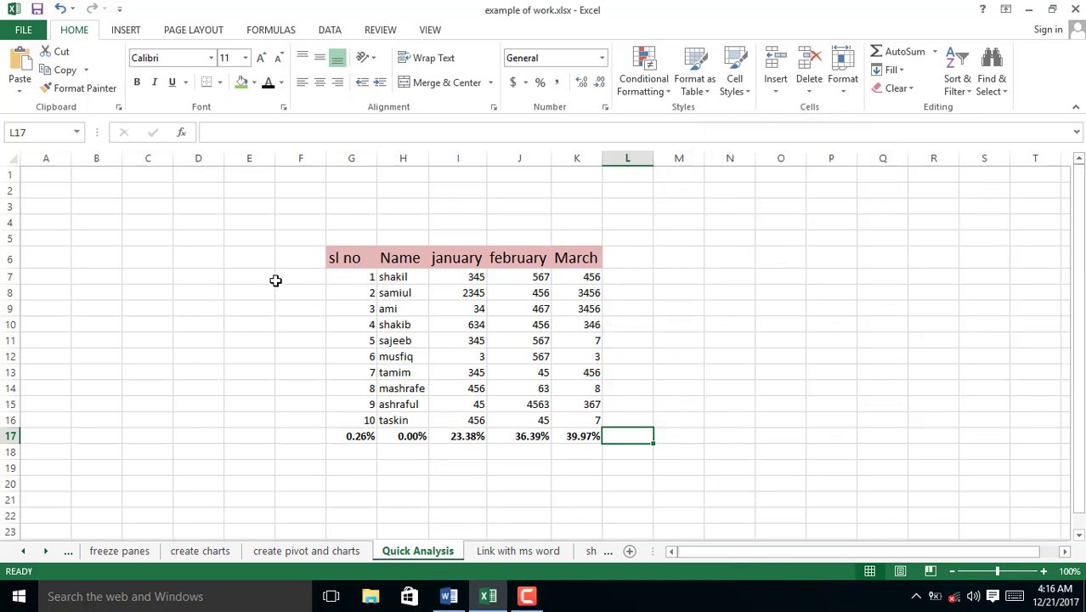
left_click(354, 257)
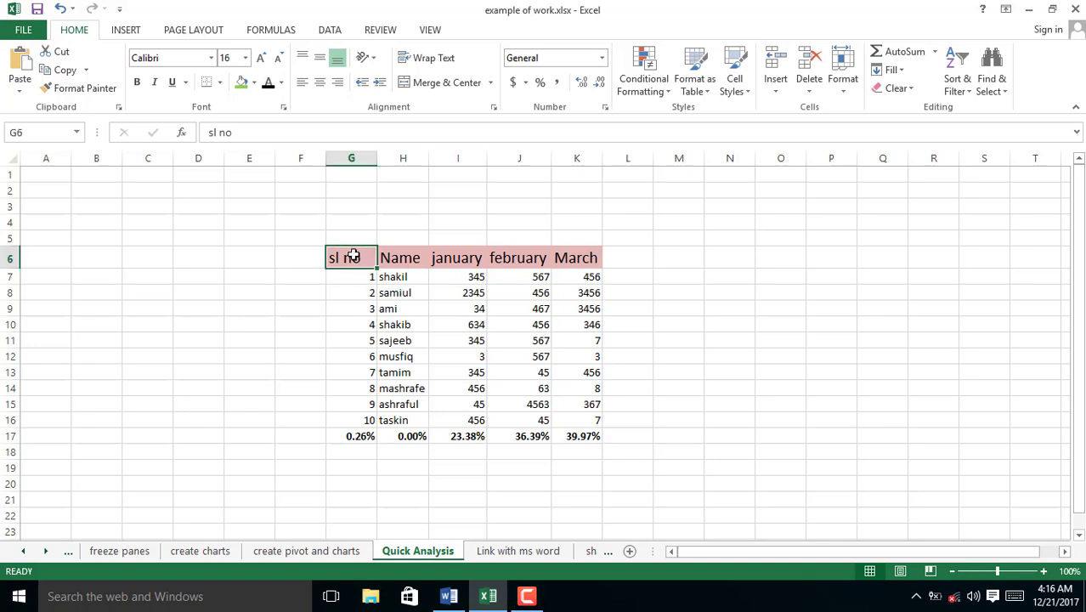
left_click_drag(354, 257, 575, 436)
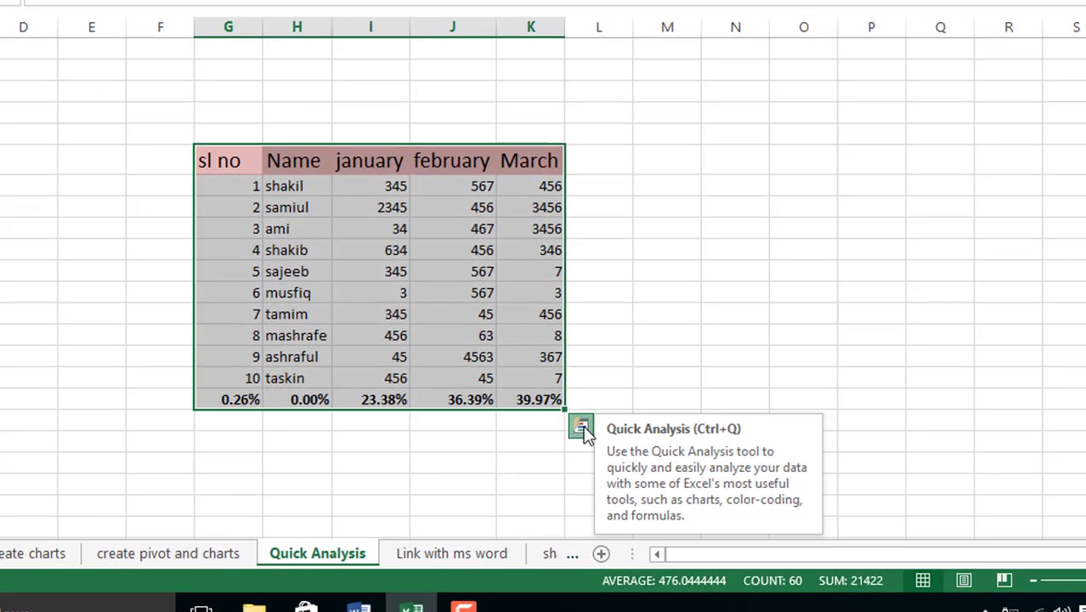
left_click(581, 429)
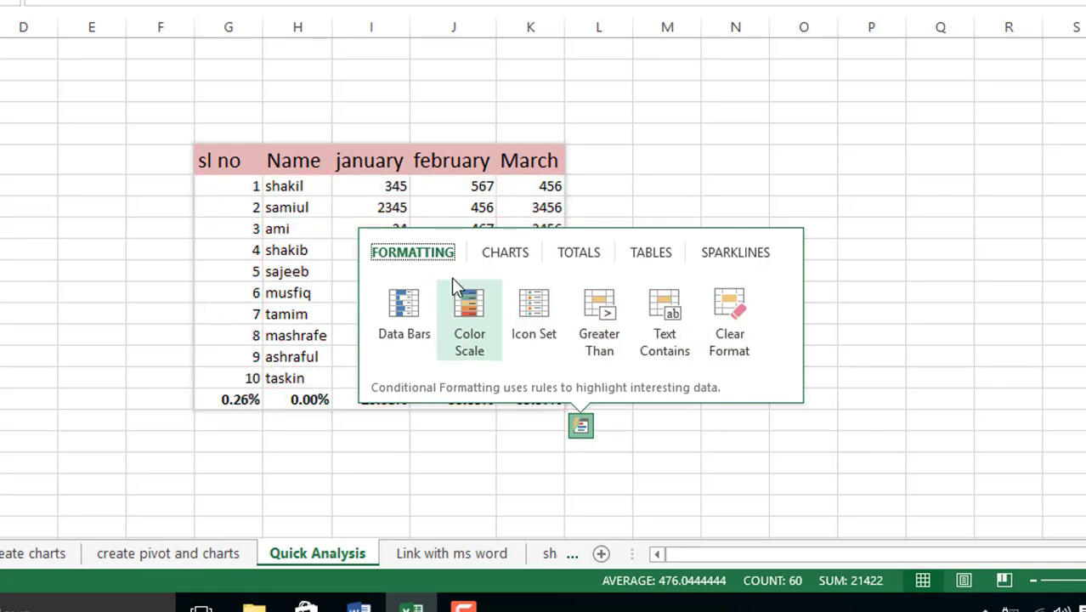
left_click(505, 252)
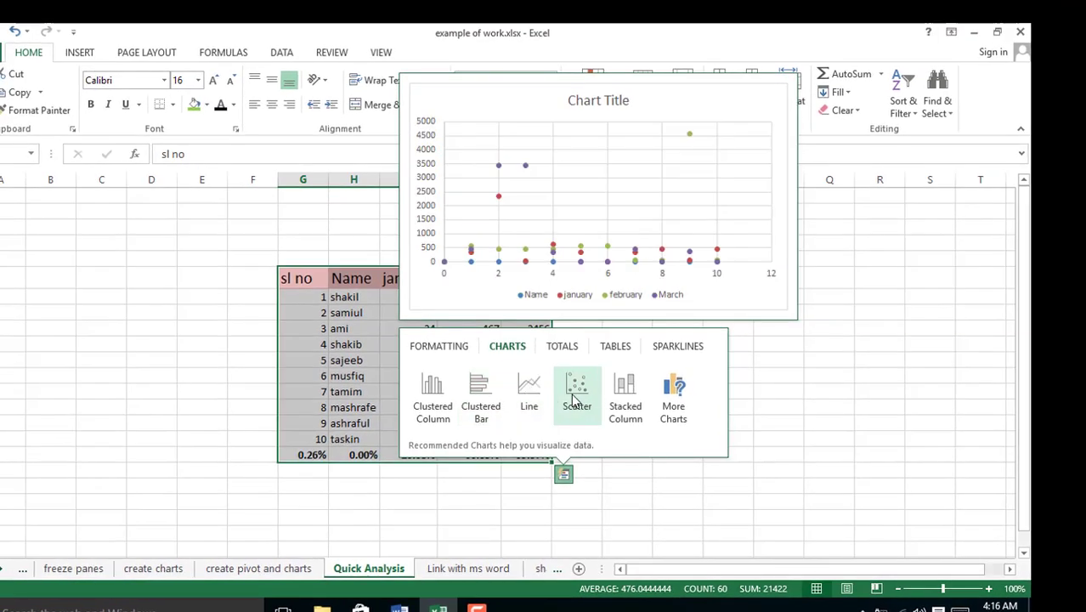
left_click(560, 350)
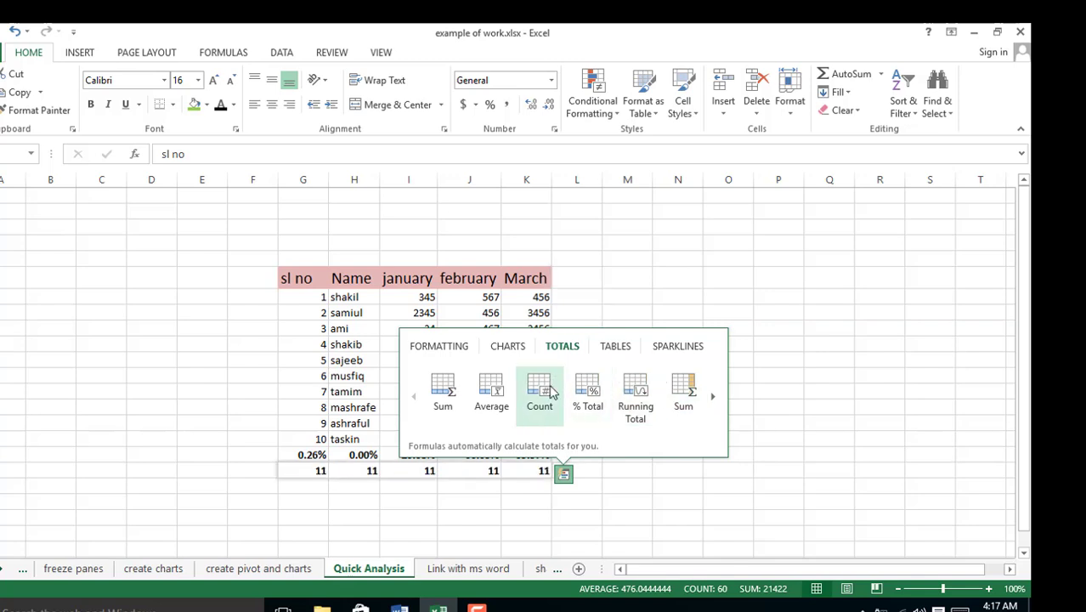
left_click(611, 345)
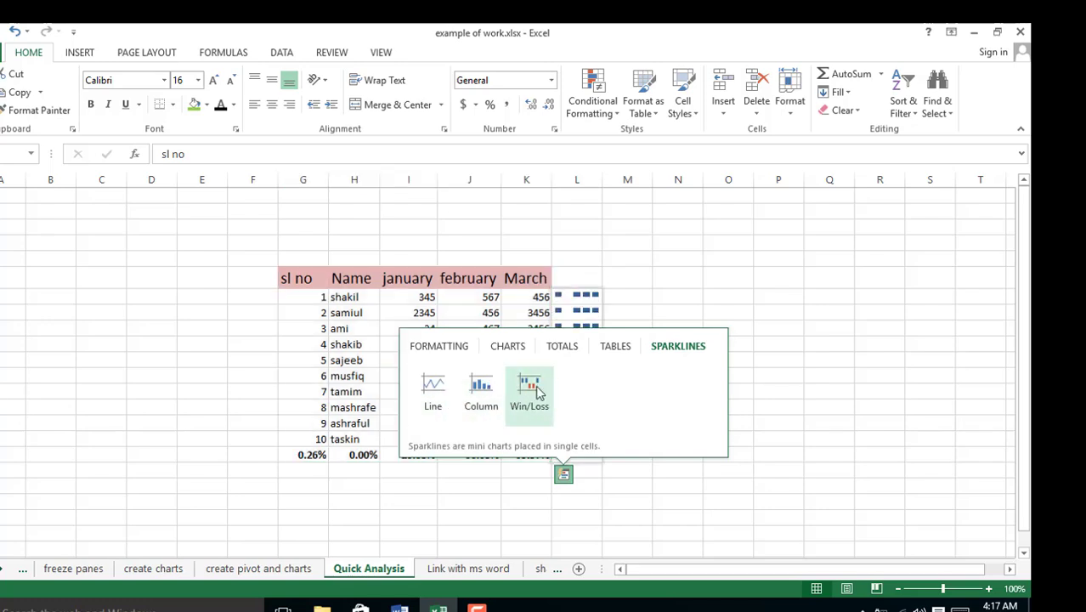
left_click_drag(601, 486, 628, 485)
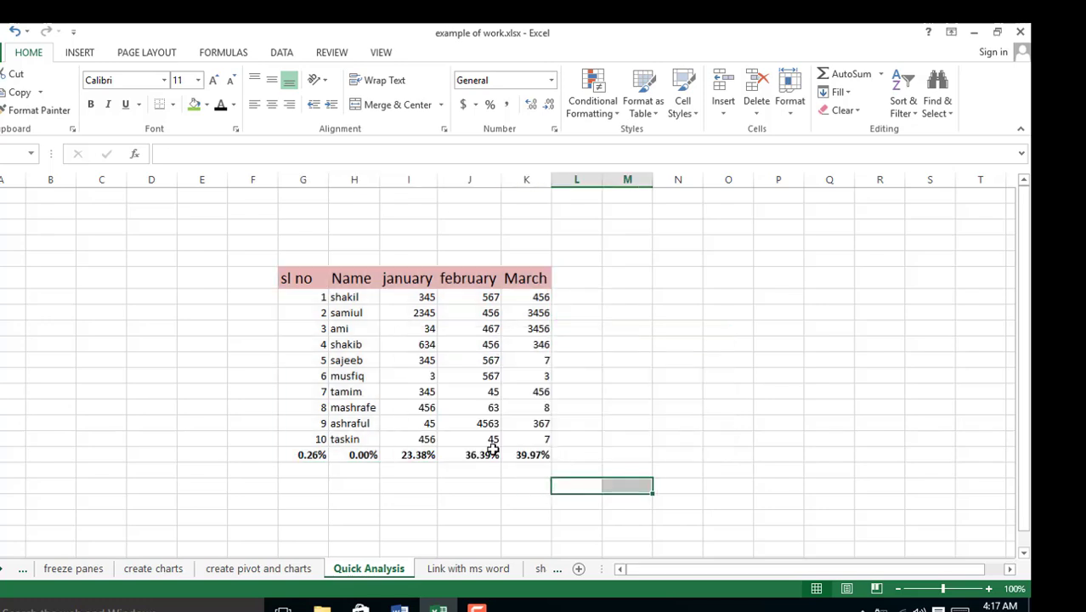
Step: Copy the table F6:J17, including the percentage row, from the Link with ms word sheet
left_click(473, 570)
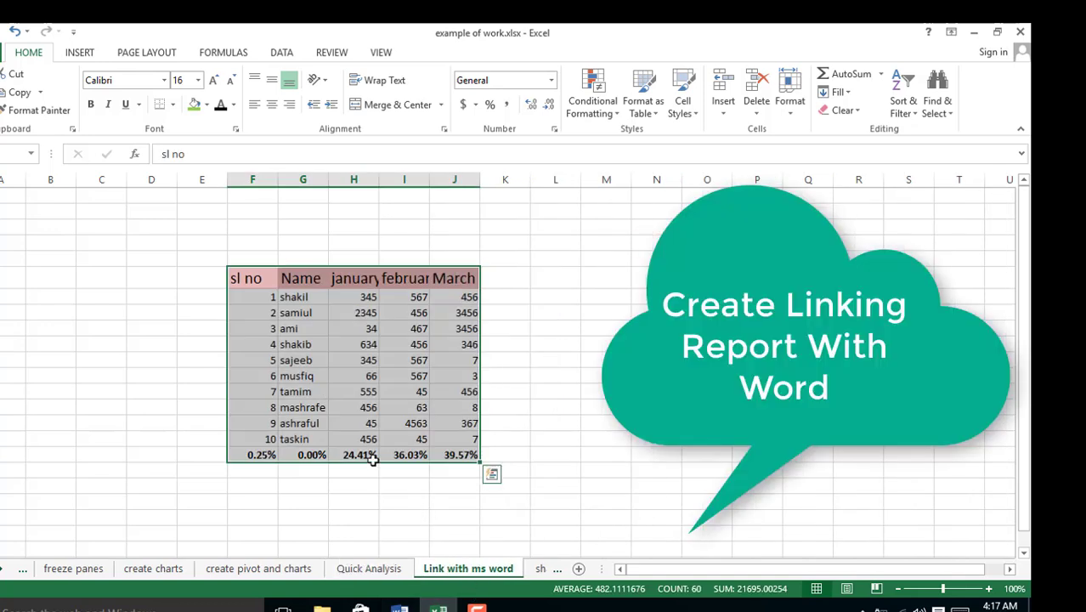
left_click(572, 359)
left_click(245, 276)
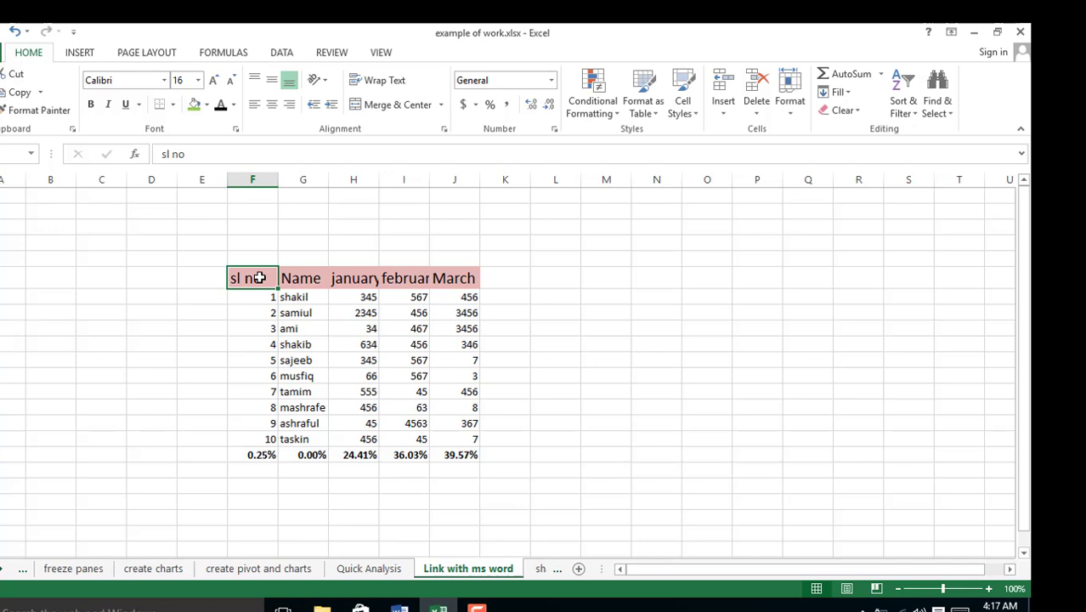
left_click_drag(283, 305, 455, 457)
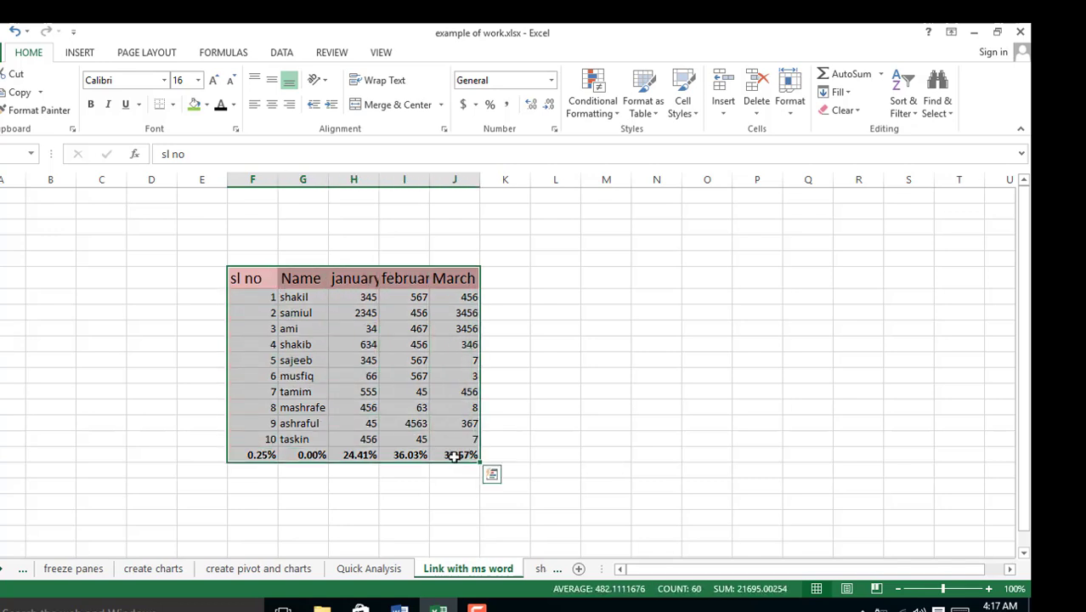
key("ctrl+c")
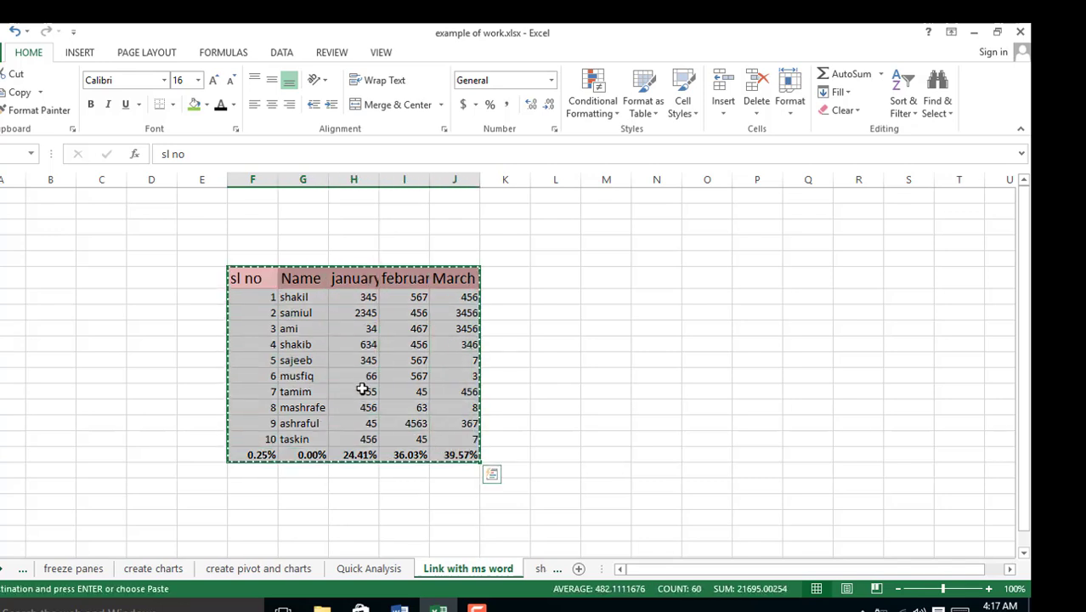
Step: In Word, type the 'My report' heading and paste the table beneath it
left_click(399, 608)
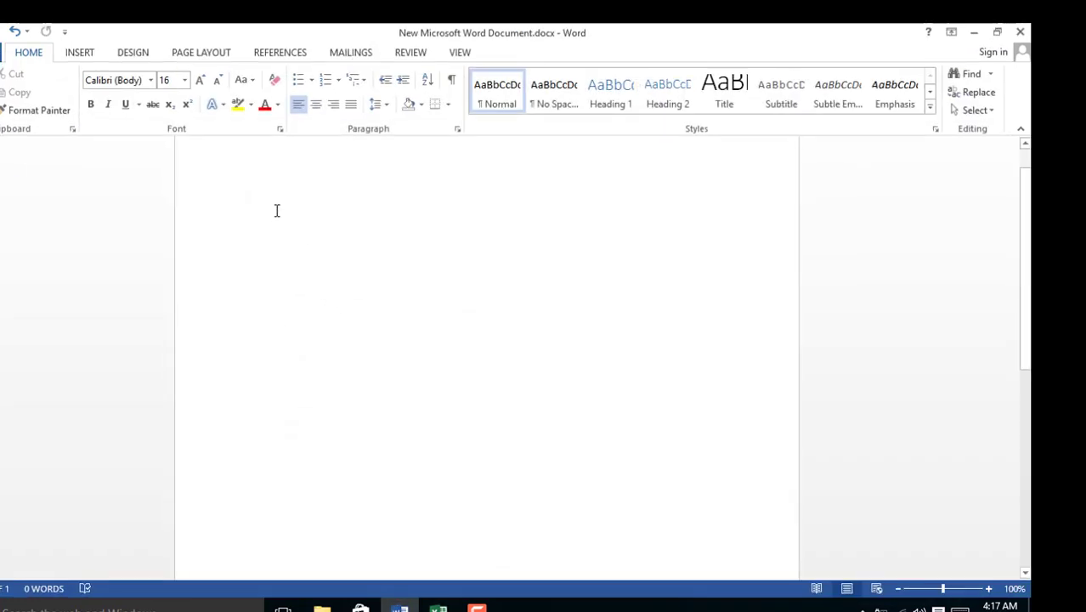
type("my re")
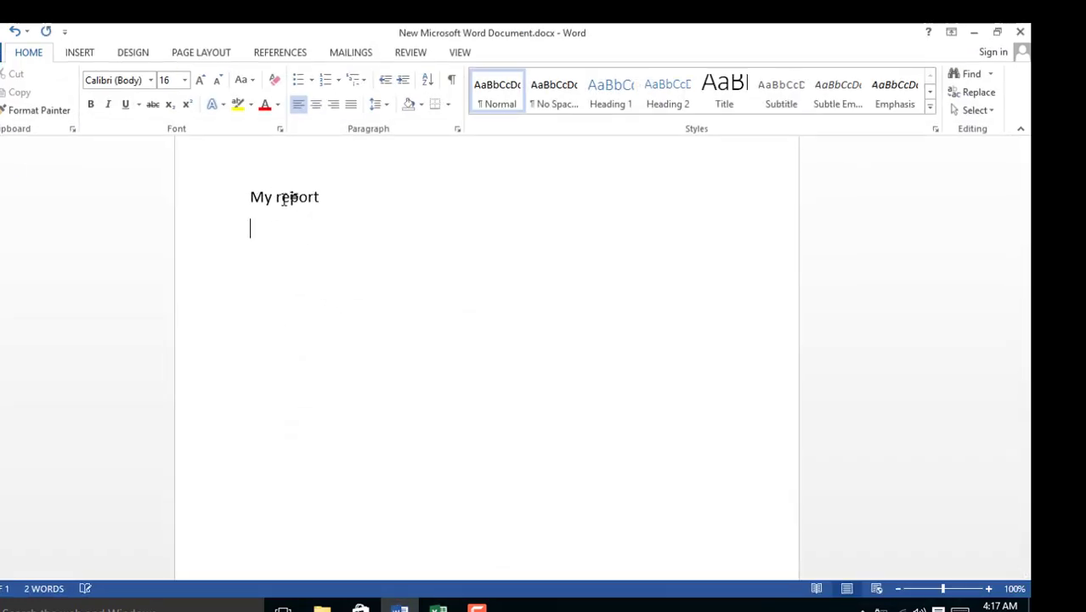
key("ctrl+v")
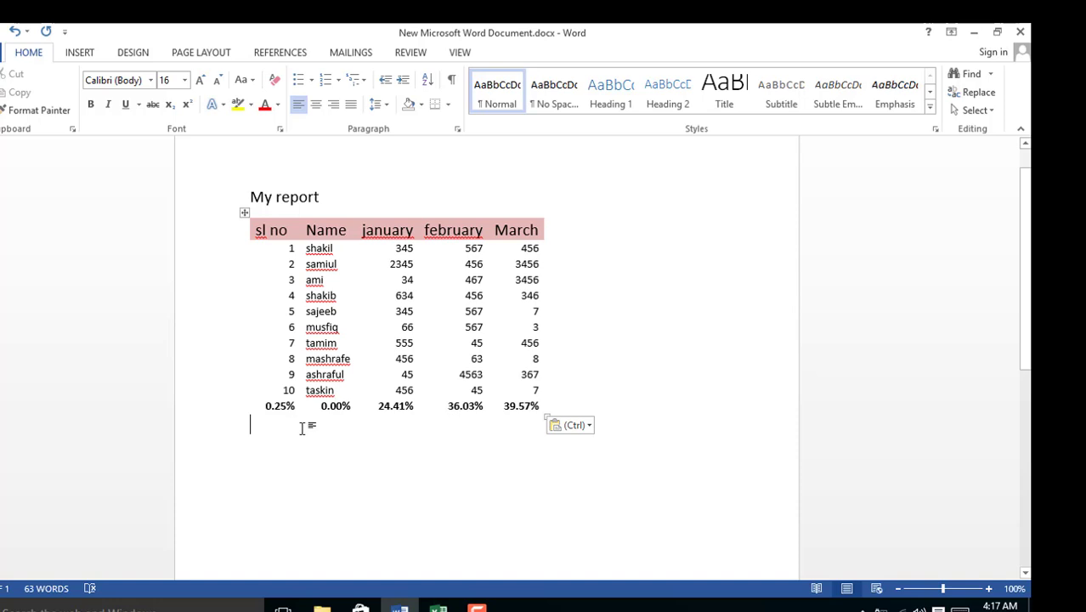
Step: Edit the January values in rows 4 and 6 to 566 and 5665, clearing stray typed letters
left_click(438, 609)
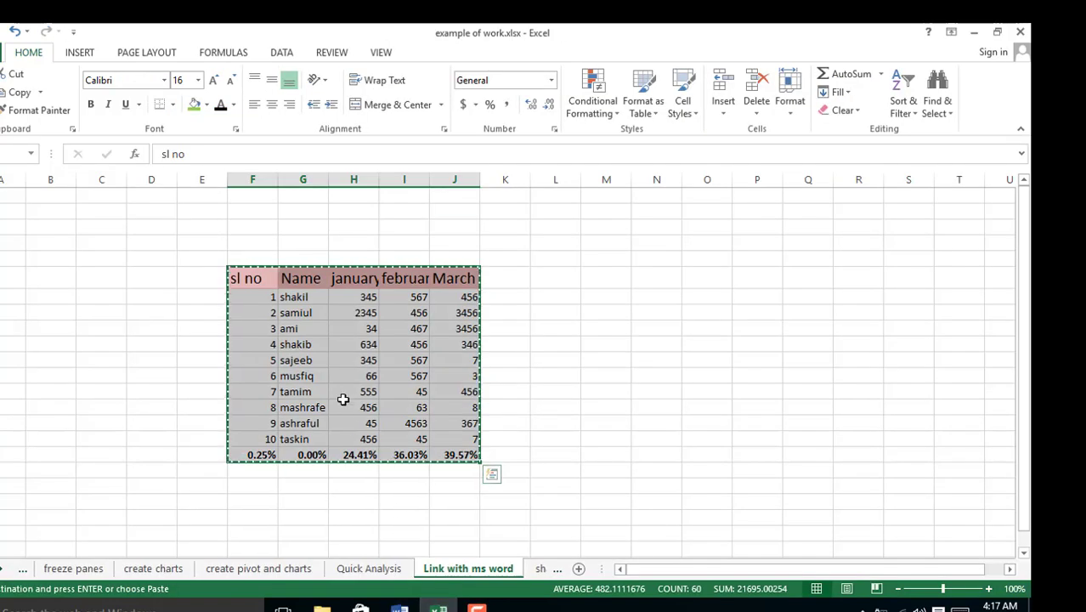
left_click(310, 344)
left_click(375, 348)
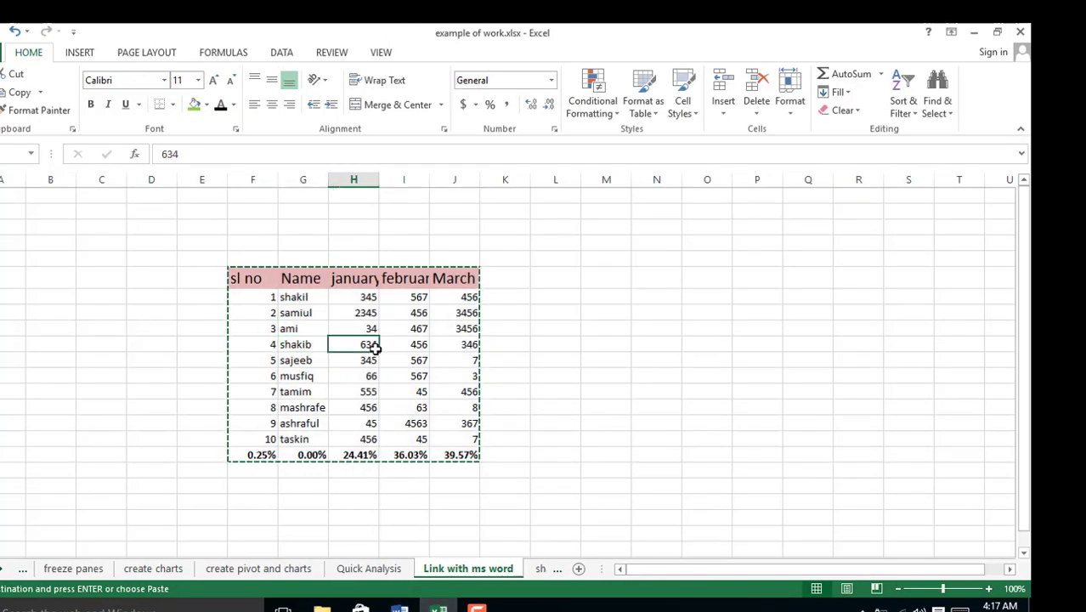
type("tytr")
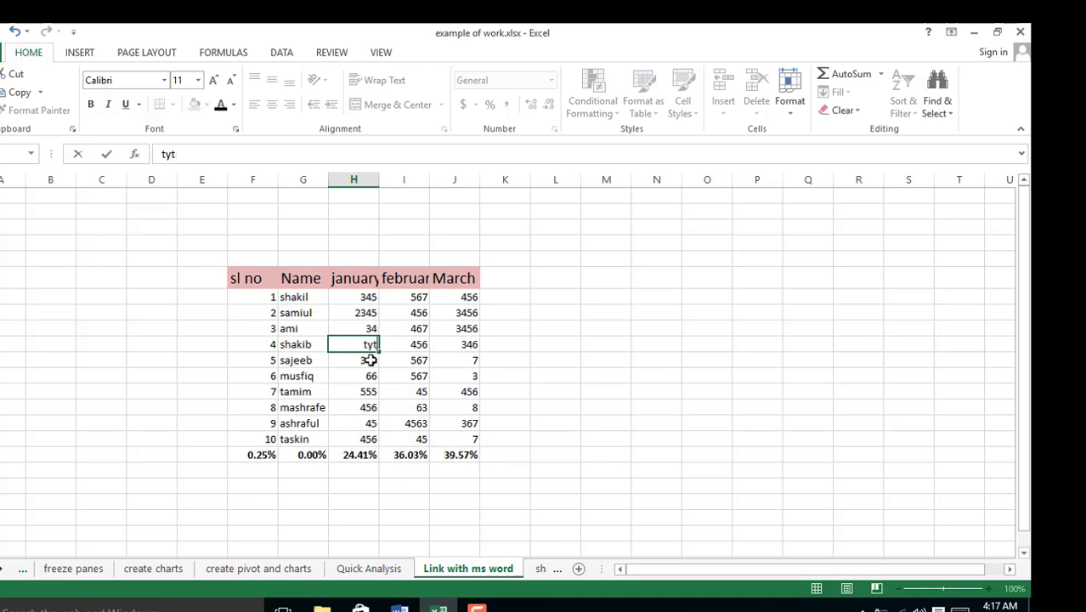
key("BackSpace")
key("BackSpace")
type("5665")
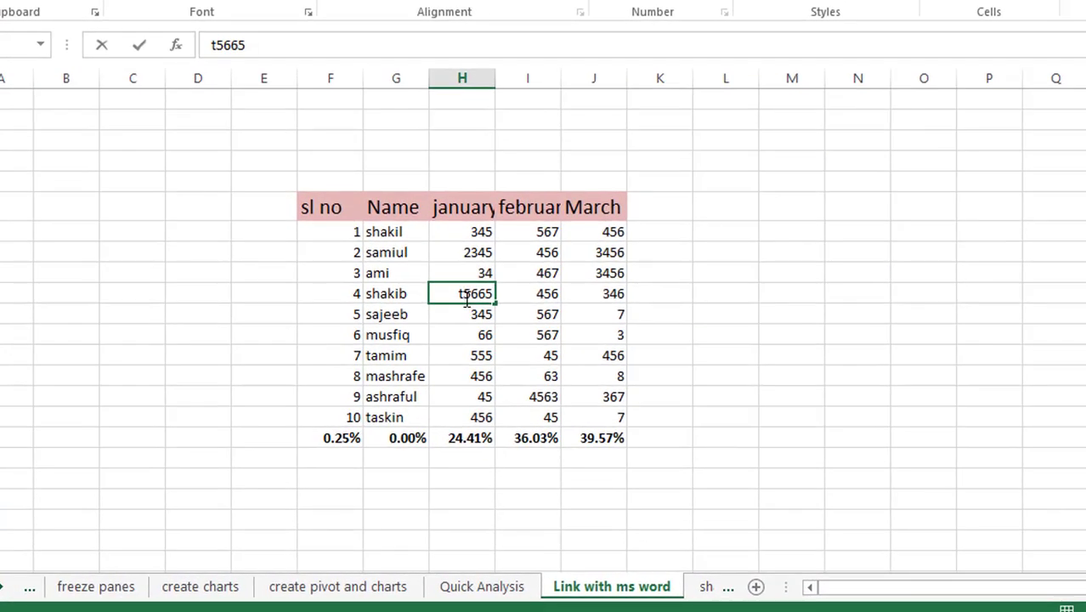
left_click(465, 293)
key("BackSpace")
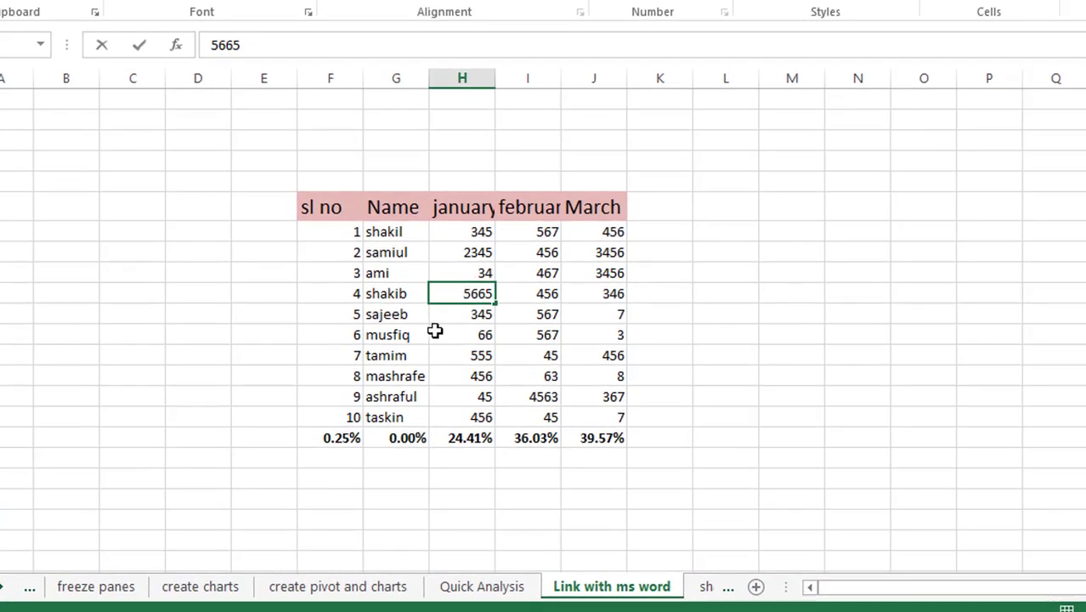
left_click(450, 333)
type("5667")
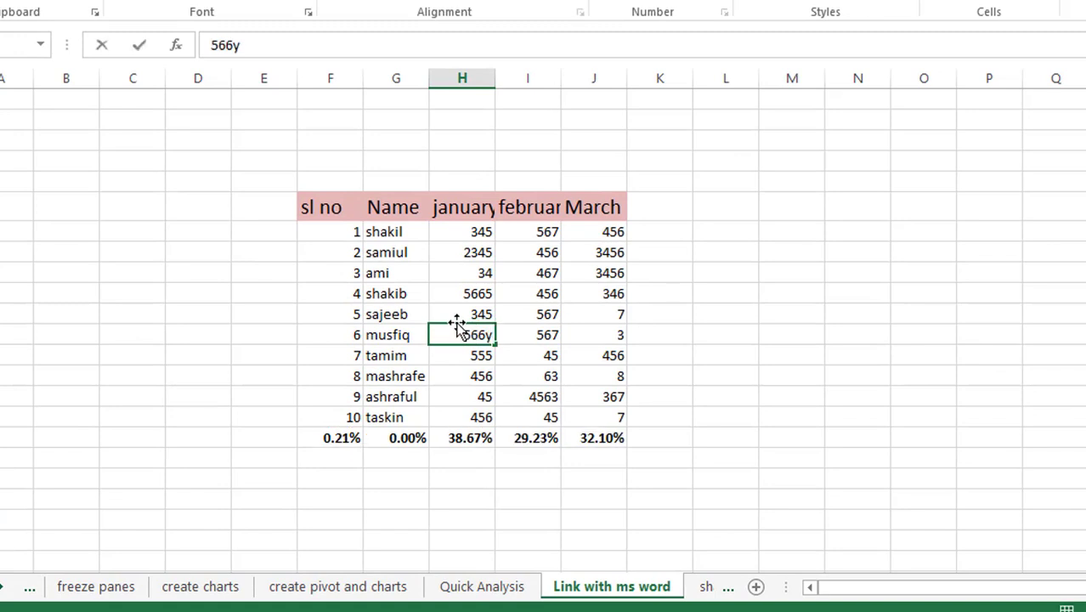
key("BackSpace")
key("Return")
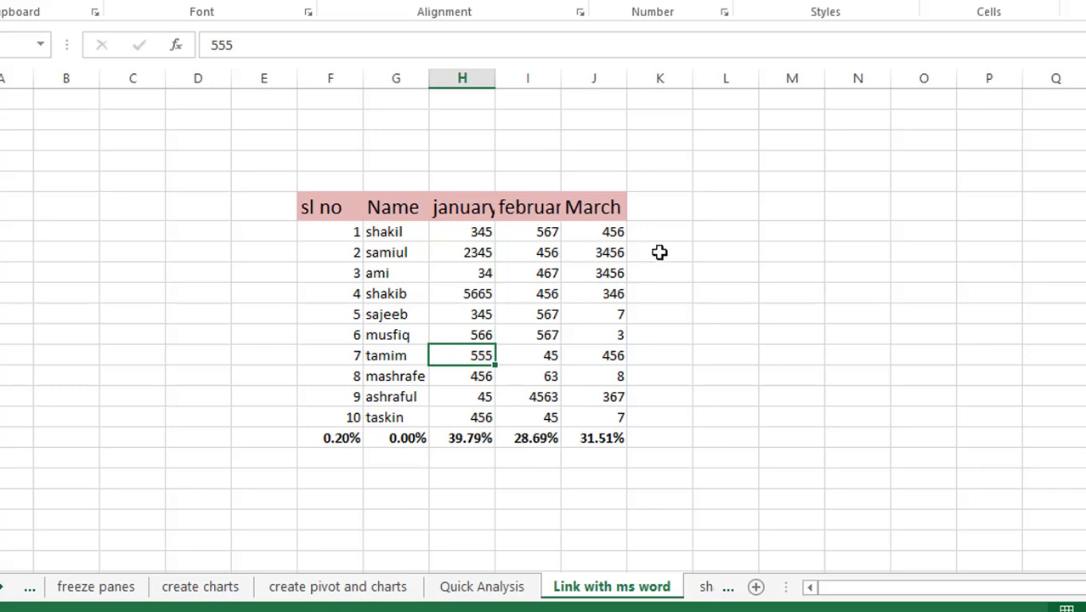
Step: Set row 5's March value to 8 and row 6's February value to 666, then return to Word
left_click(746, 249)
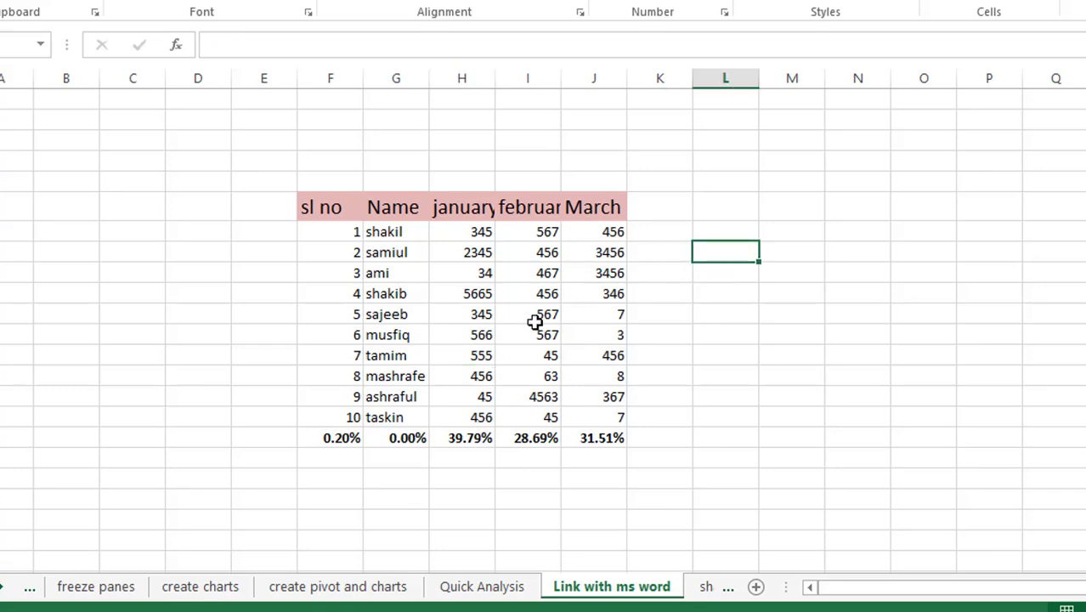
left_click(609, 315)
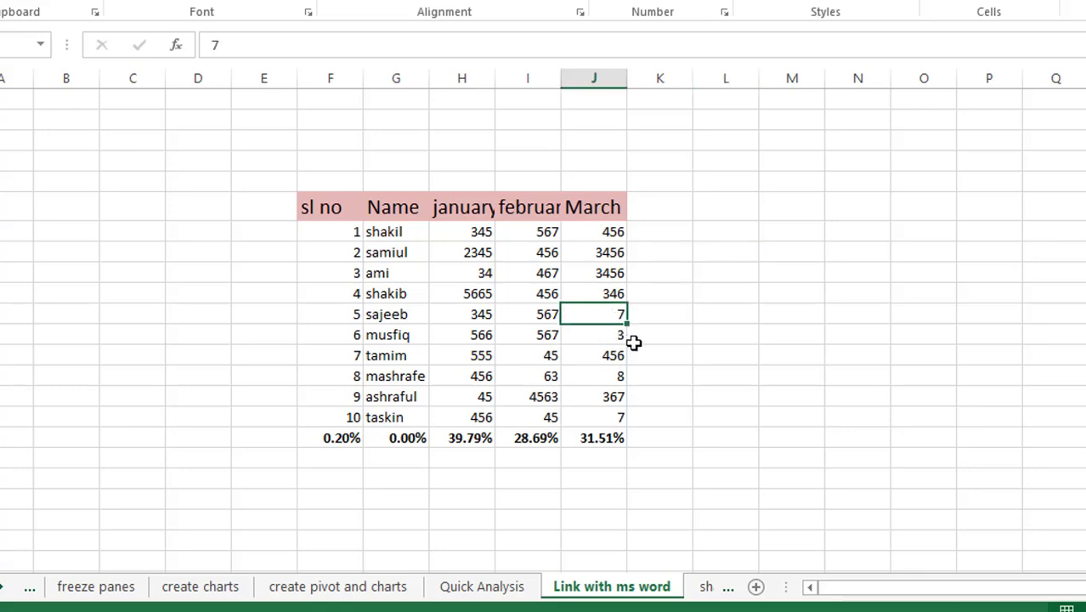
type("8")
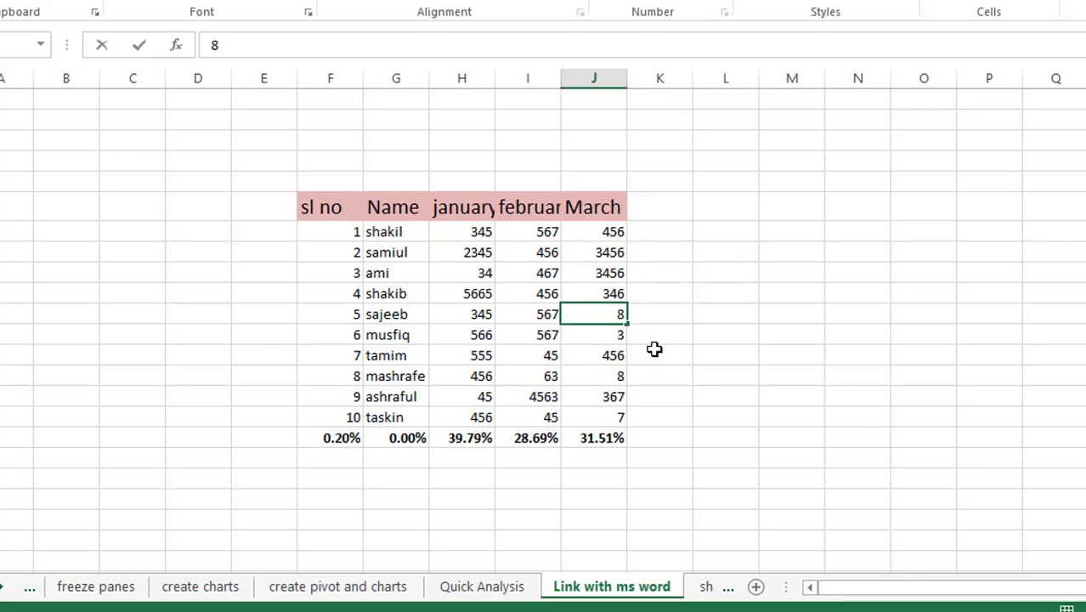
key("Return")
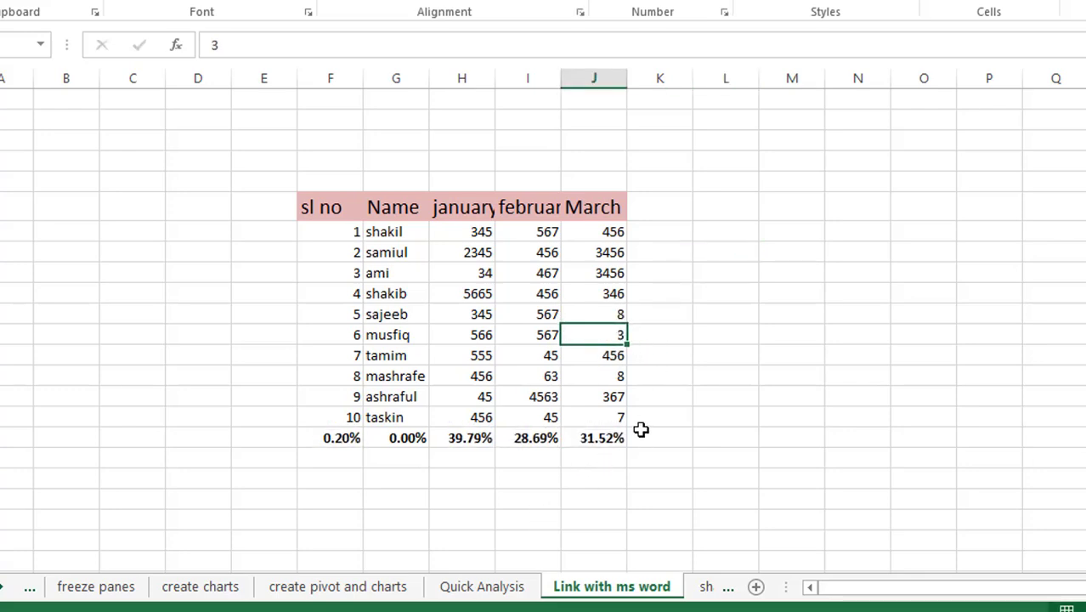
left_click(546, 334)
type("6")
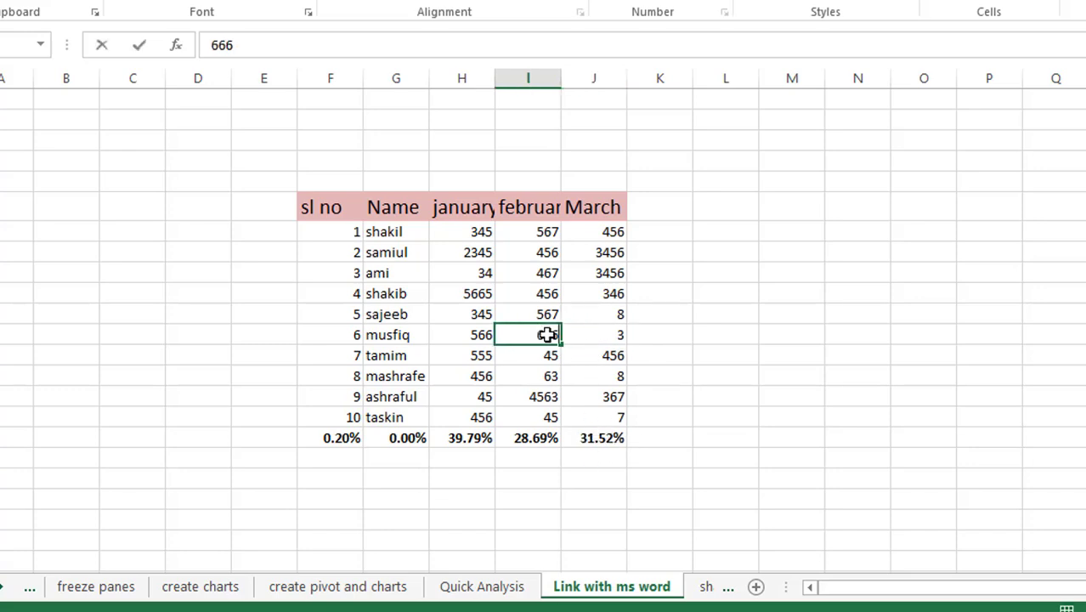
type("66")
key("Return")
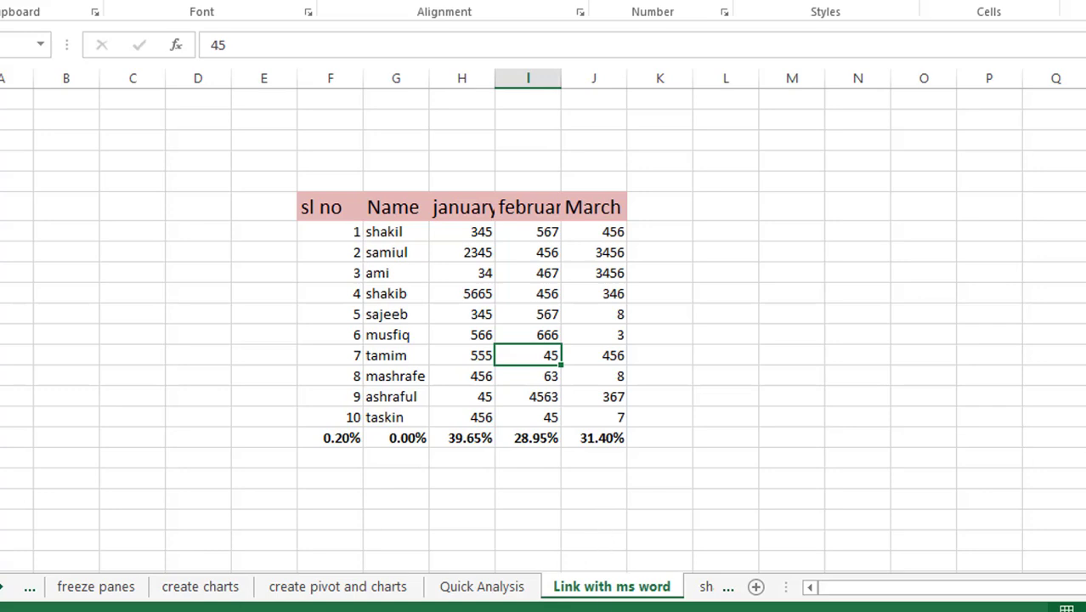
key("alt+Tab")
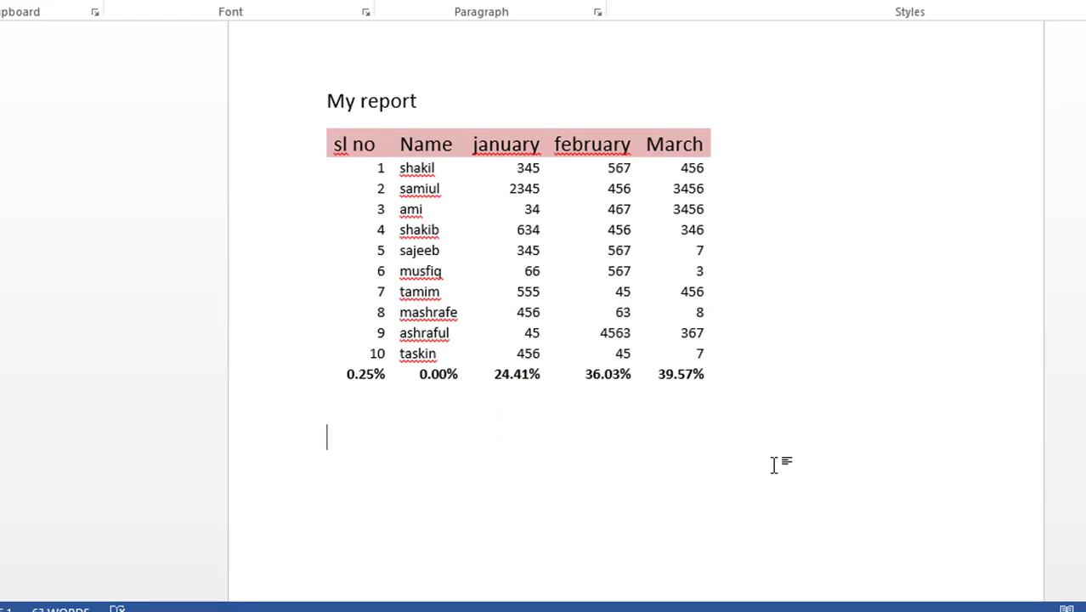
Step: Type the Special reports heading in Word and copy the updated Excel table
type("eaci")
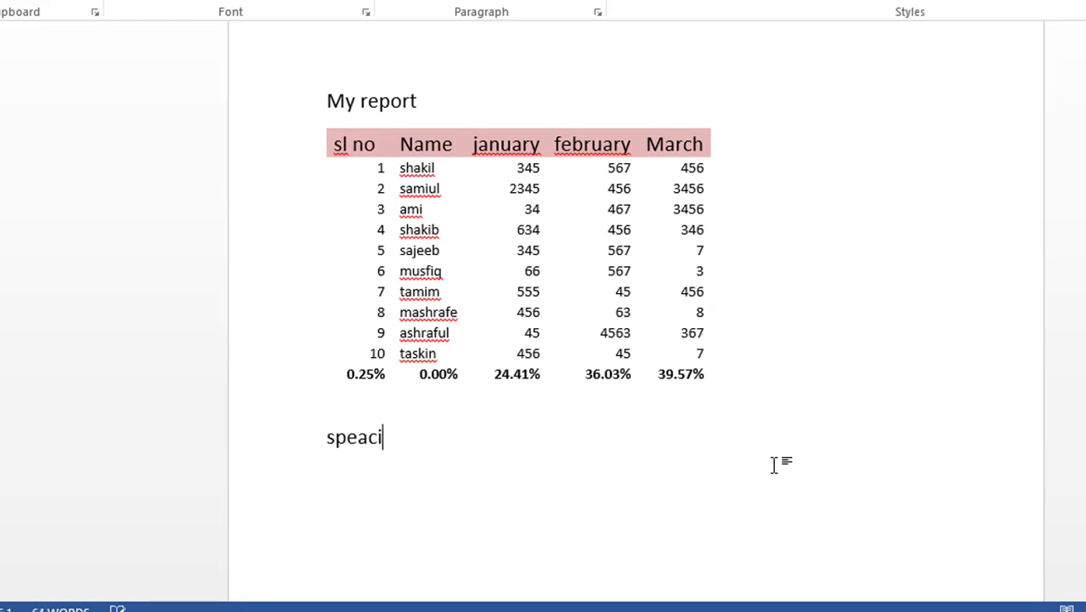
type("al reports")
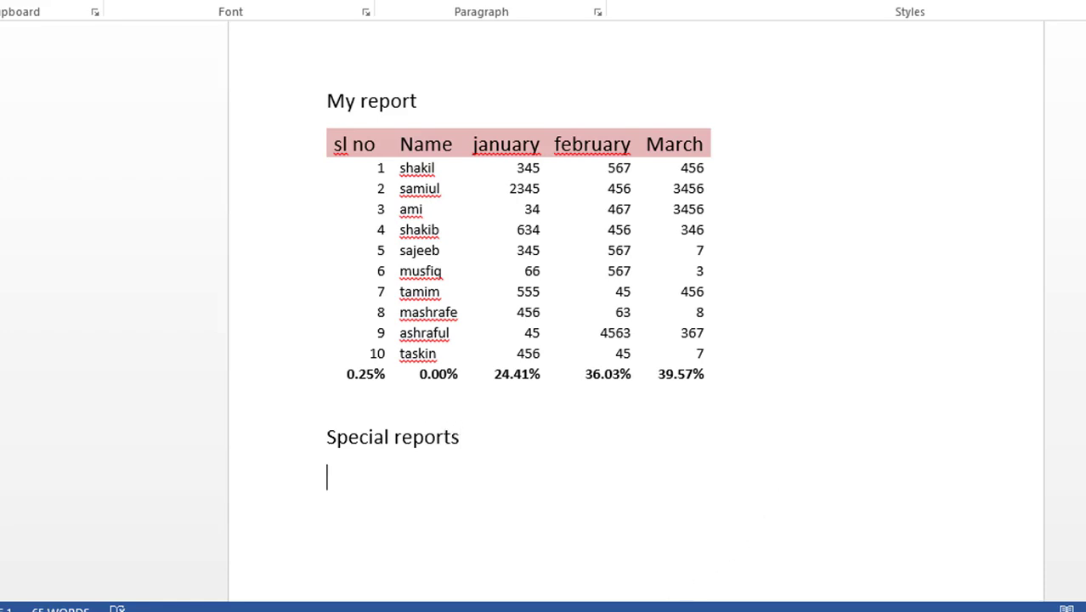
key("alt+Tab")
left_click_drag(308, 205, 610, 435)
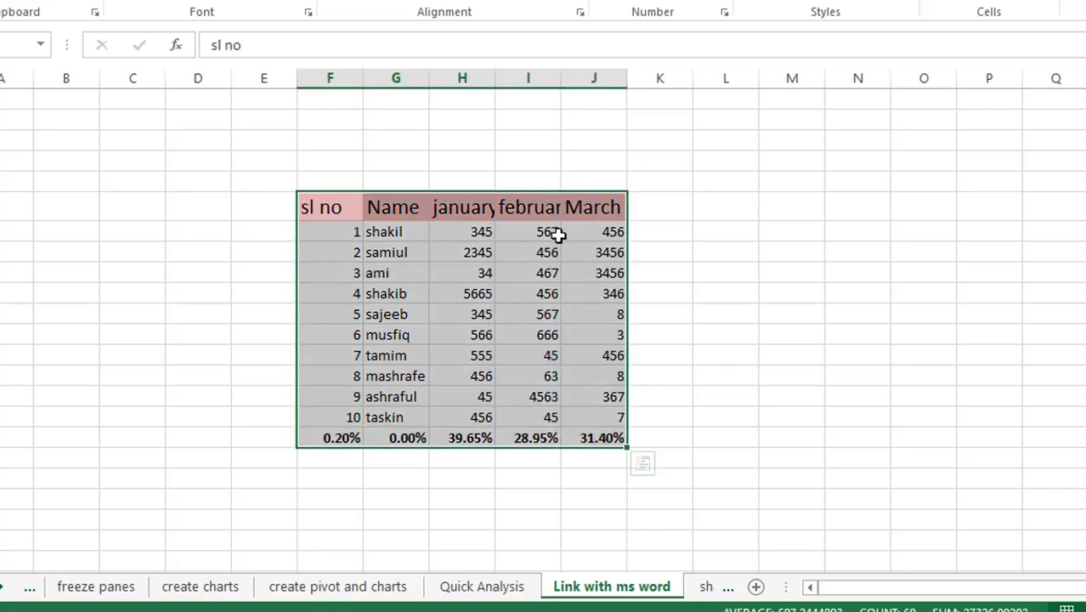
key("ctrl+c")
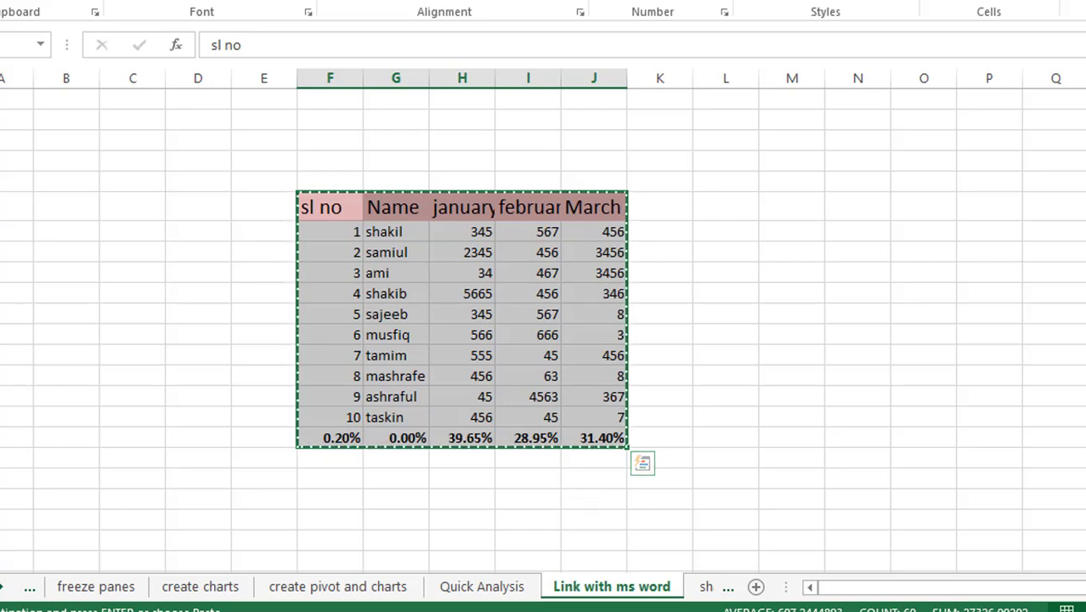
key("alt+Tab")
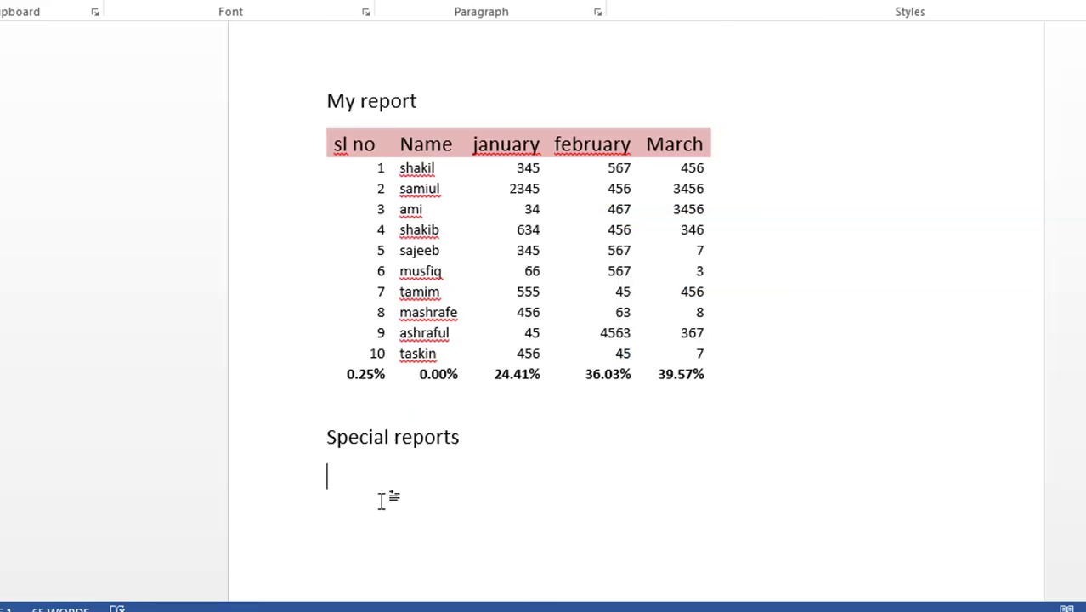
scroll(381, 497, "down", 3)
scroll(381, 492, "up", 2)
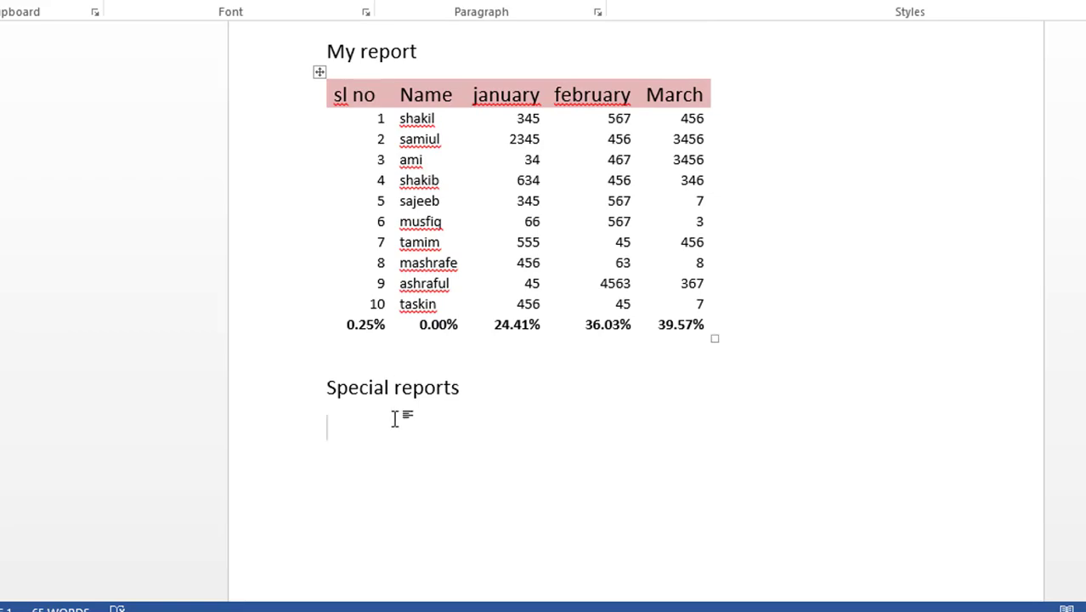
Step: Paste the table under Special reports as a linked Microsoft Excel Worksheet Object
key("ctrl+v")
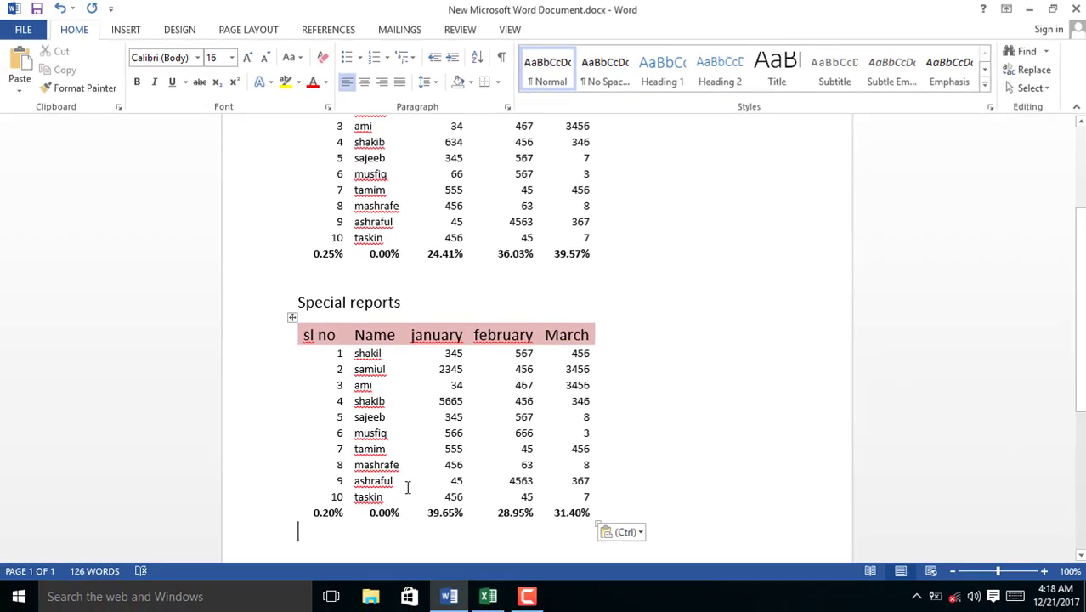
key("ctrl+z")
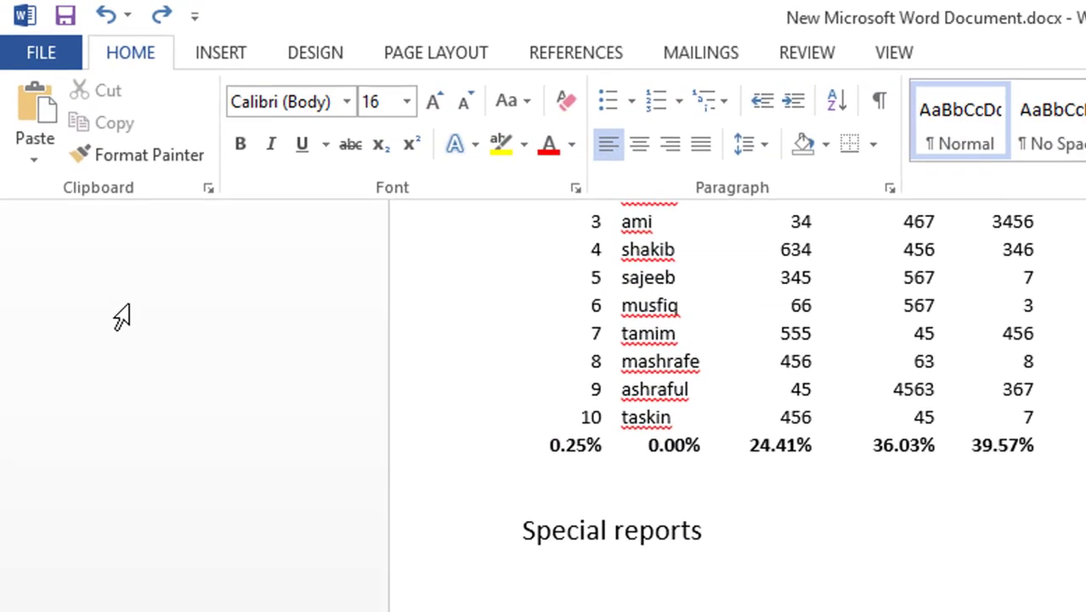
left_click(30, 161)
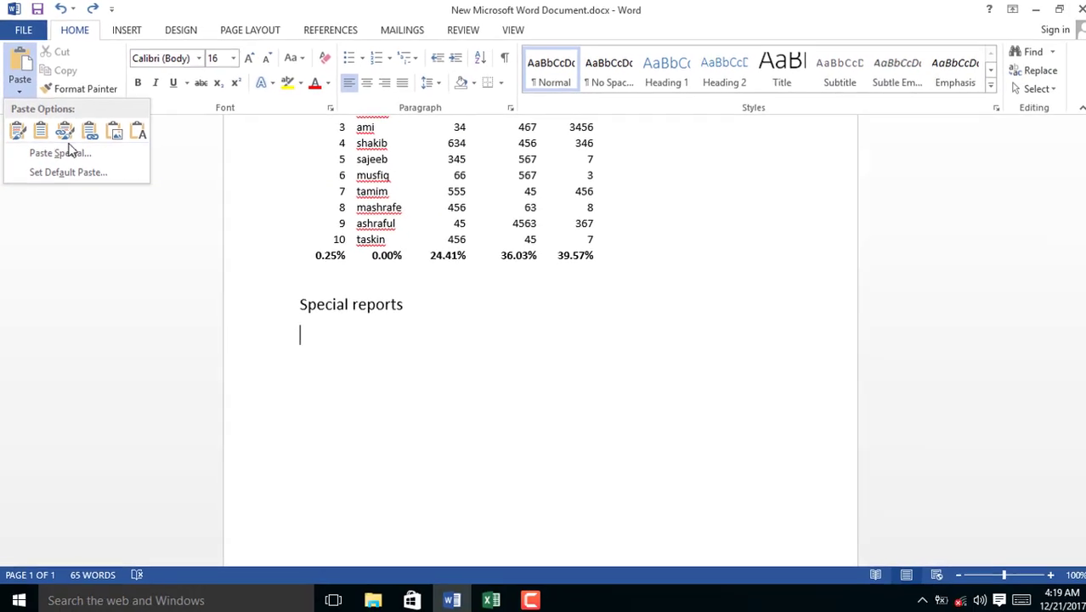
left_click(87, 223)
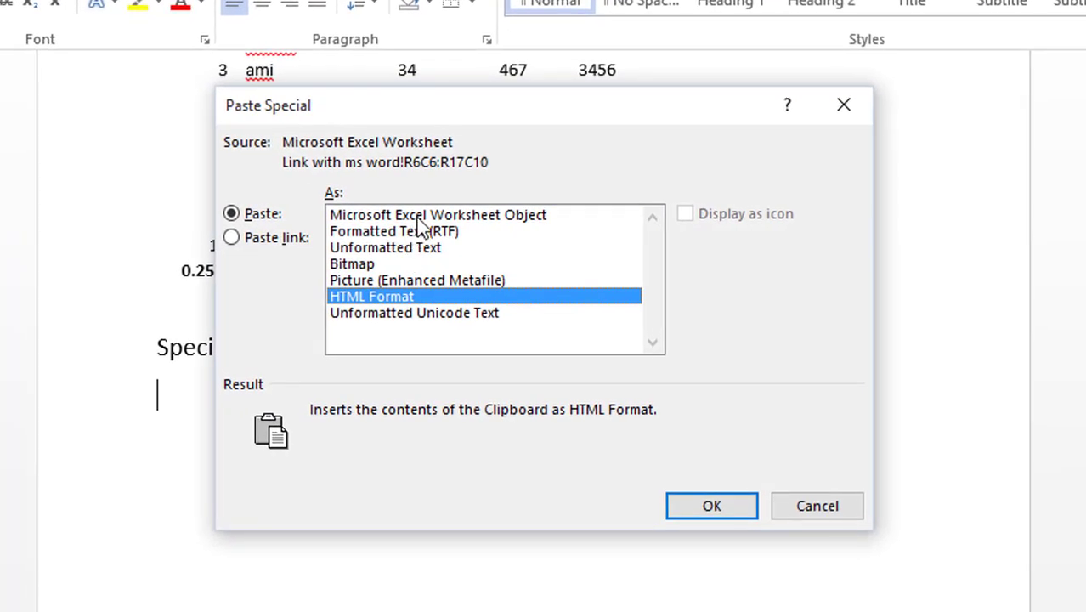
left_click(409, 216)
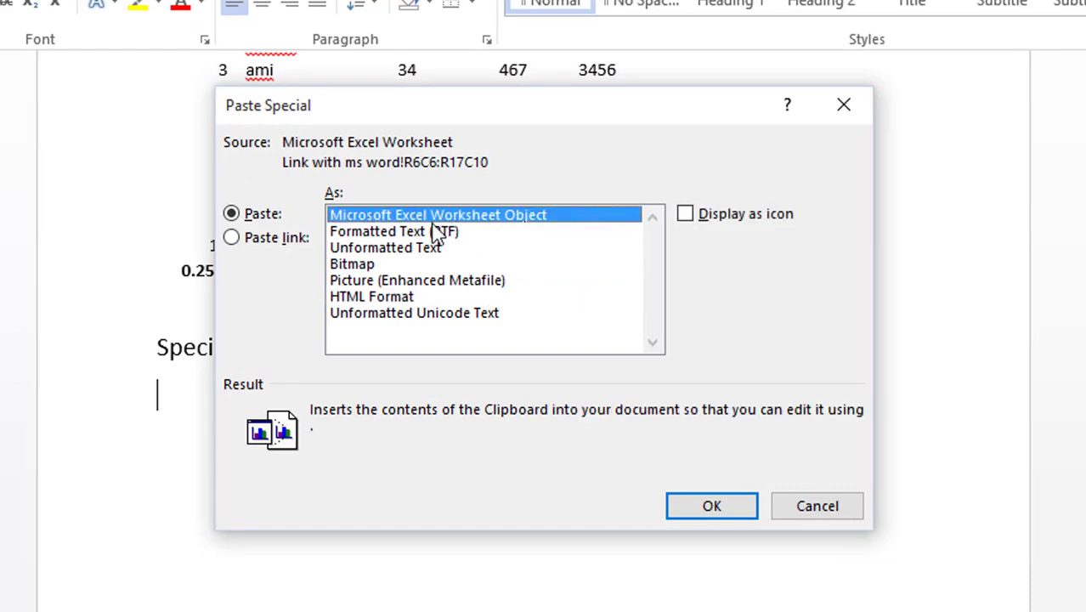
left_click(270, 245)
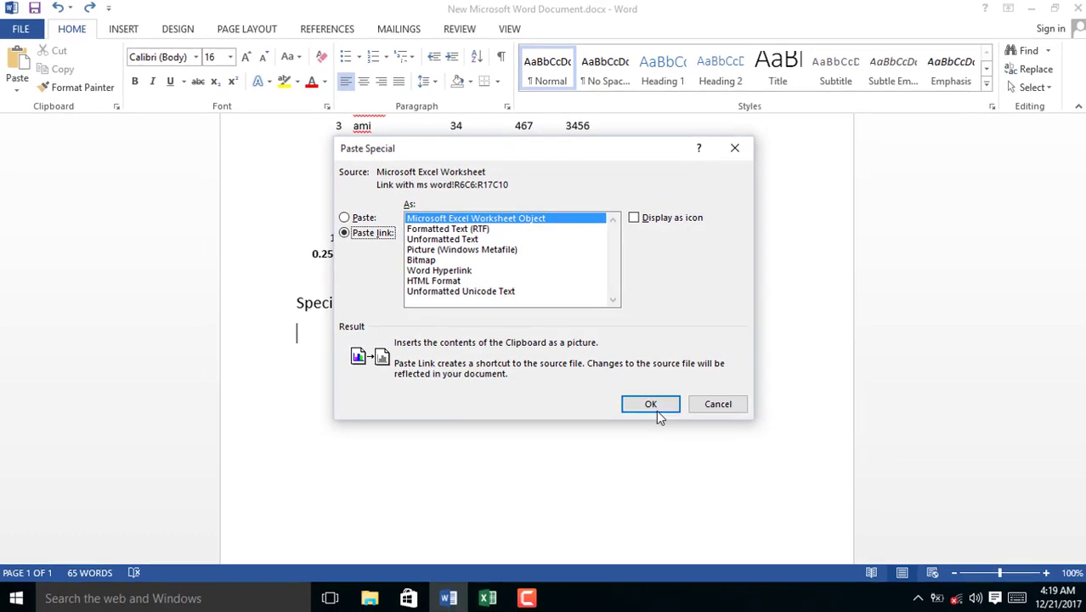
left_click(711, 505)
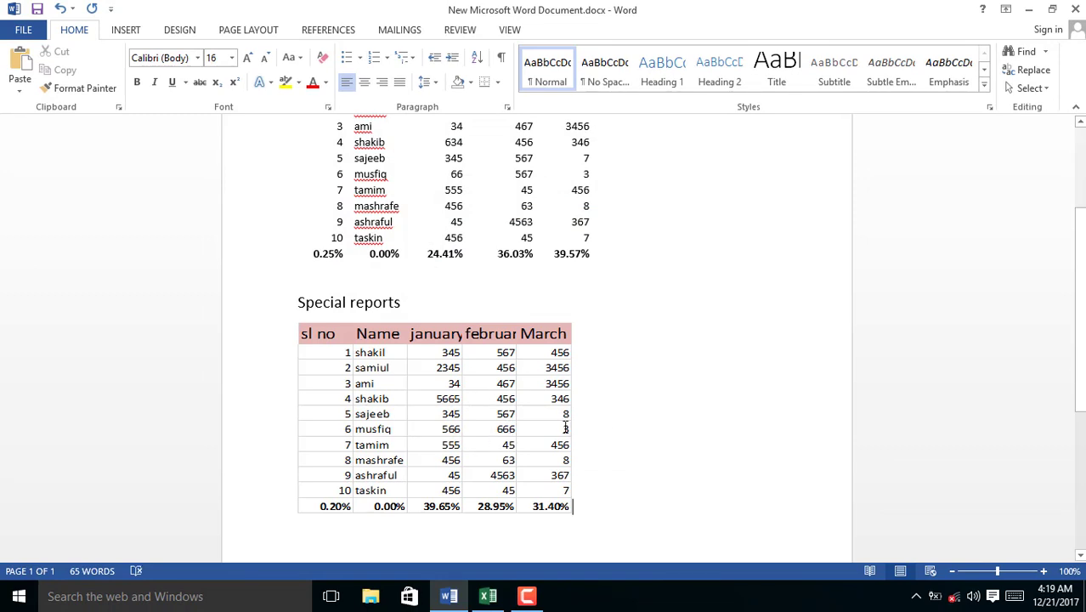
Step: Save the Word report, change Excel cell I11 from 567 to 7677, and save the workbook
key("ctrl+s")
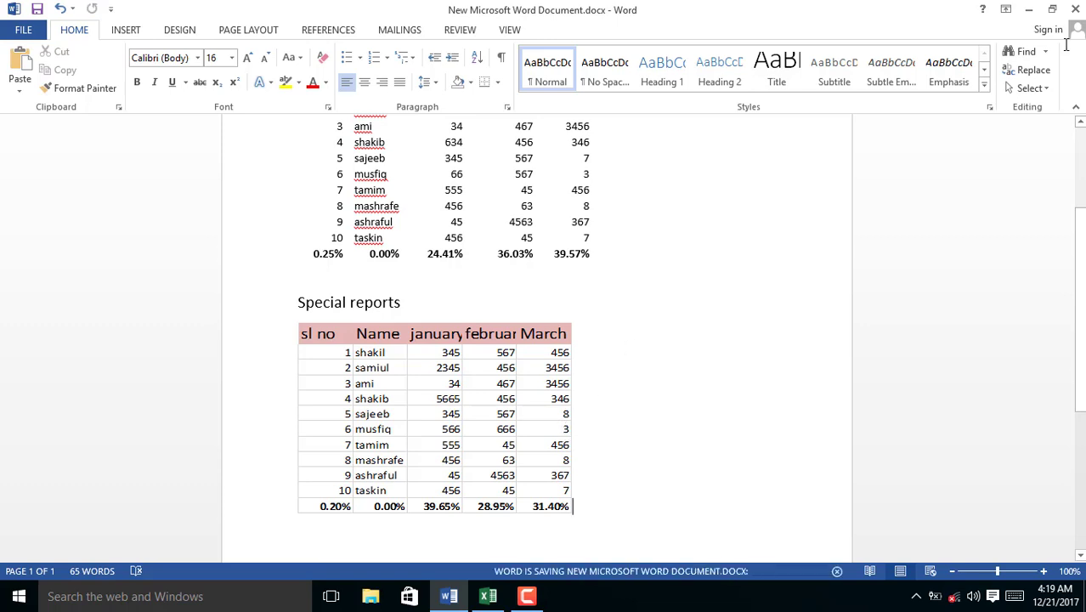
key("alt+Tab")
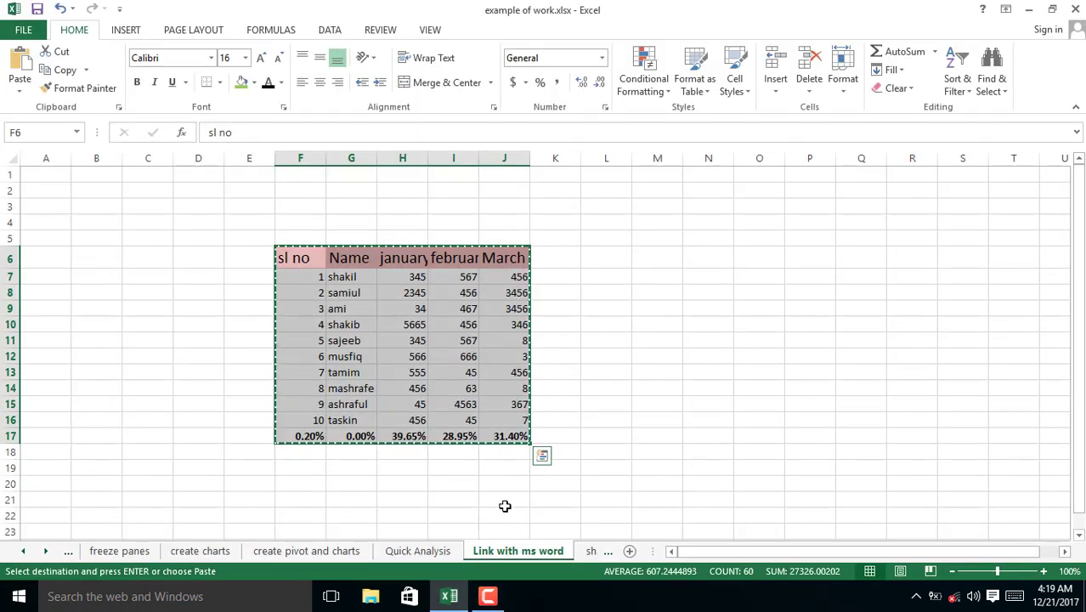
left_click(453, 342)
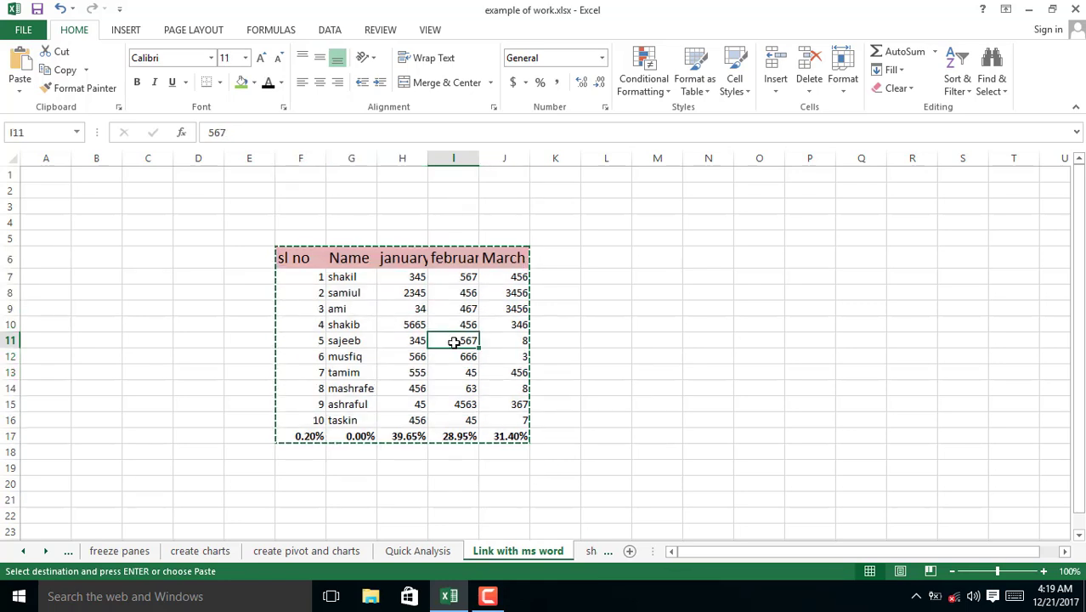
type("767")
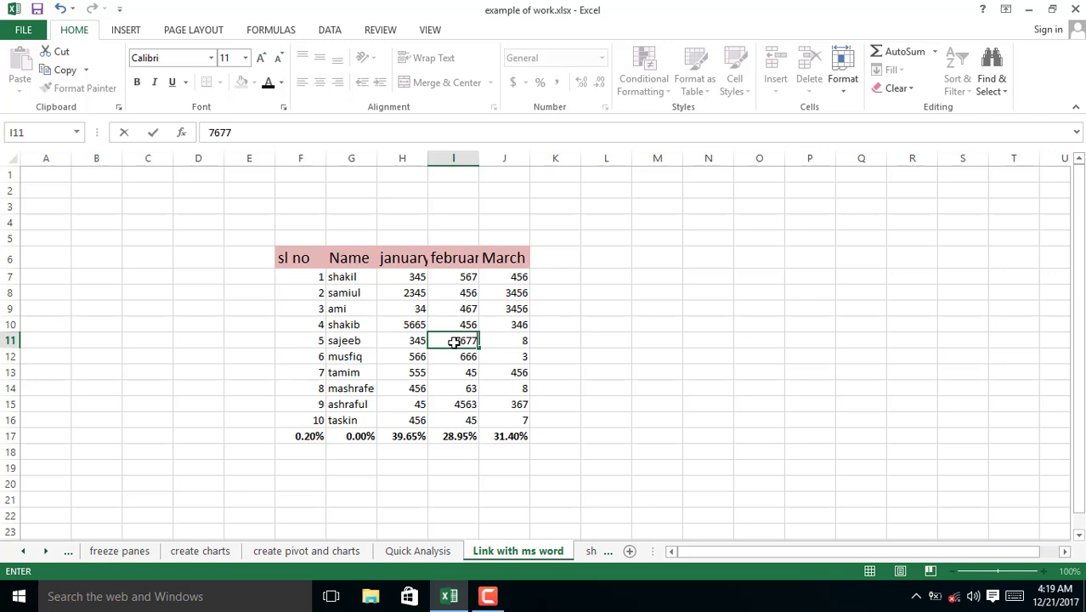
type("7")
key("Return")
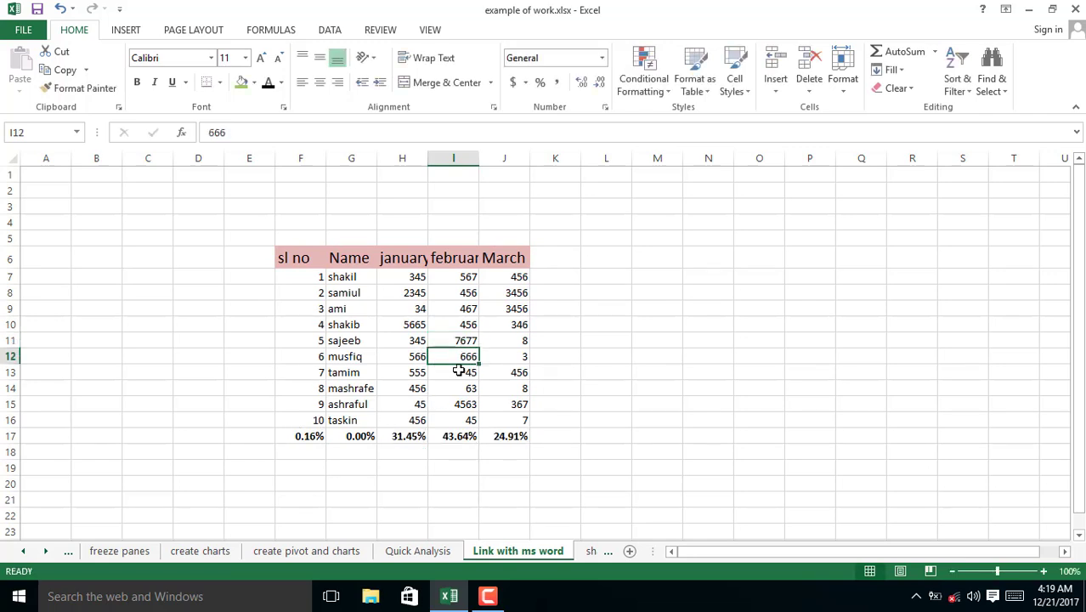
key("ctrl+s")
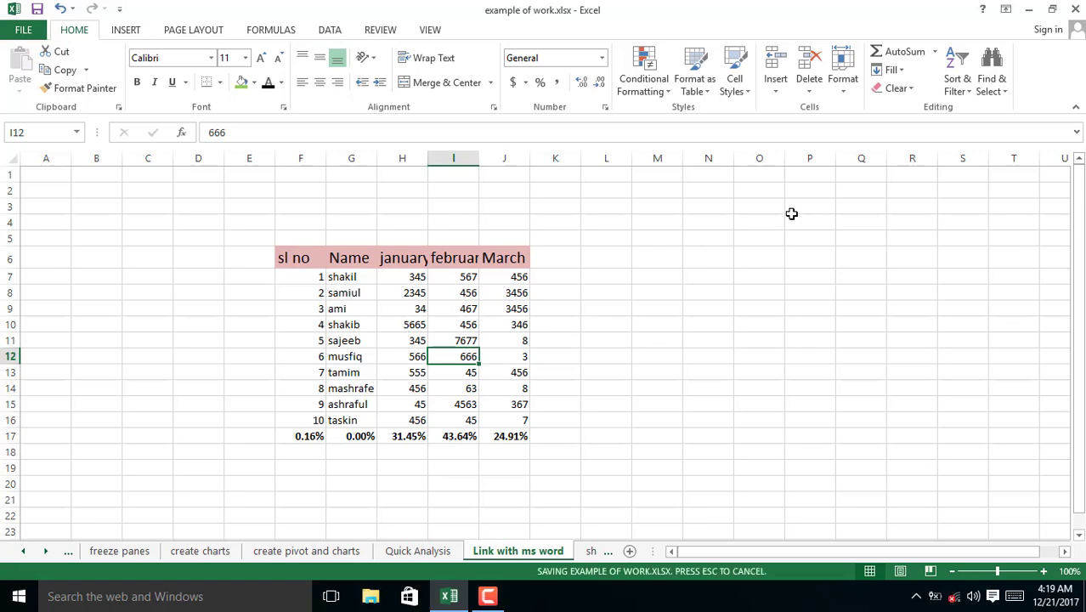
left_click(1028, 9)
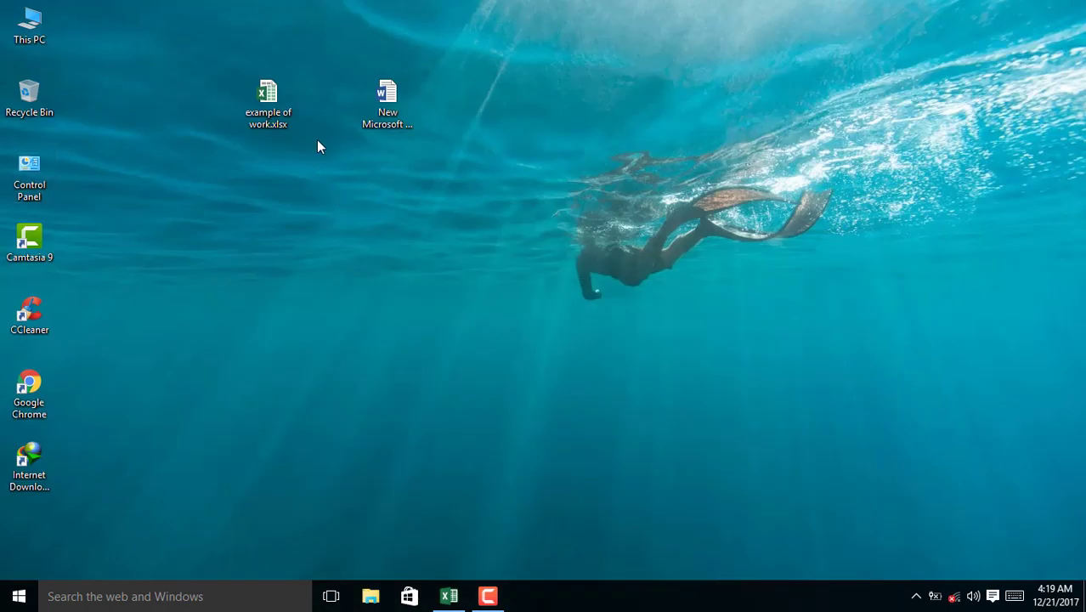
Step: Reopen the Word report with link updates so the Special reports table shows 7677, then return to Excel
double_click(386, 104)
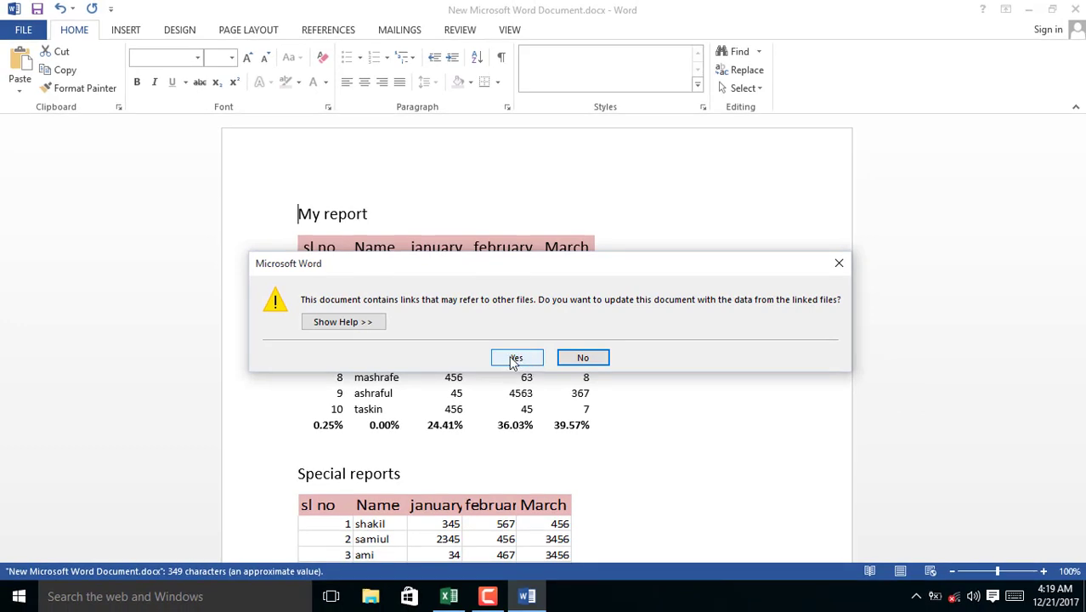
left_click(515, 360)
scroll(521, 425, "down", 4)
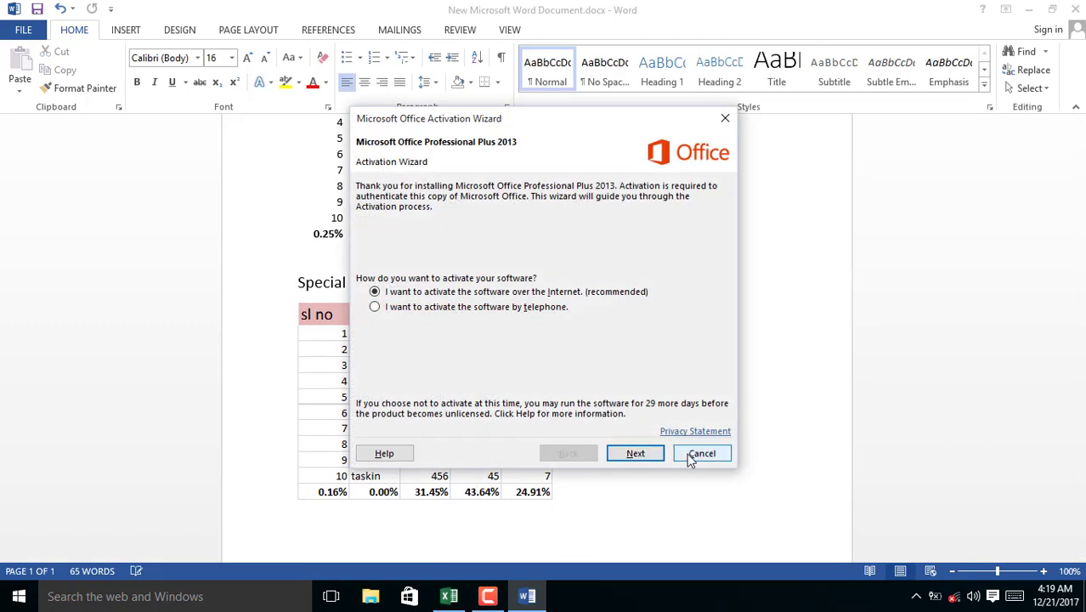
left_click(701, 454)
scroll(398, 409, "up", 2)
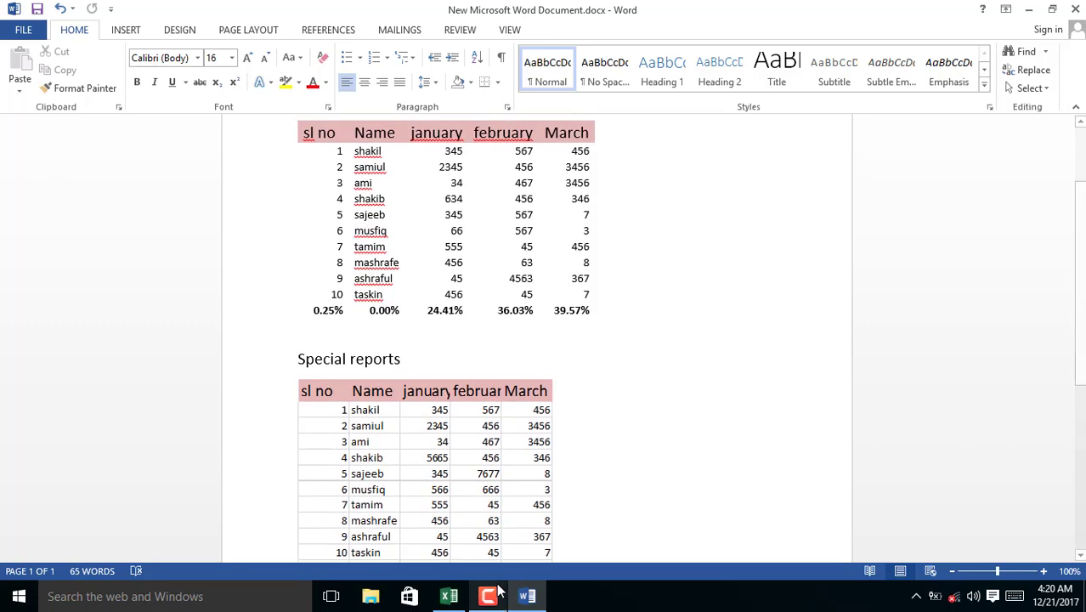
scroll(467, 470, "down", 2)
scroll(467, 470, "down", 1)
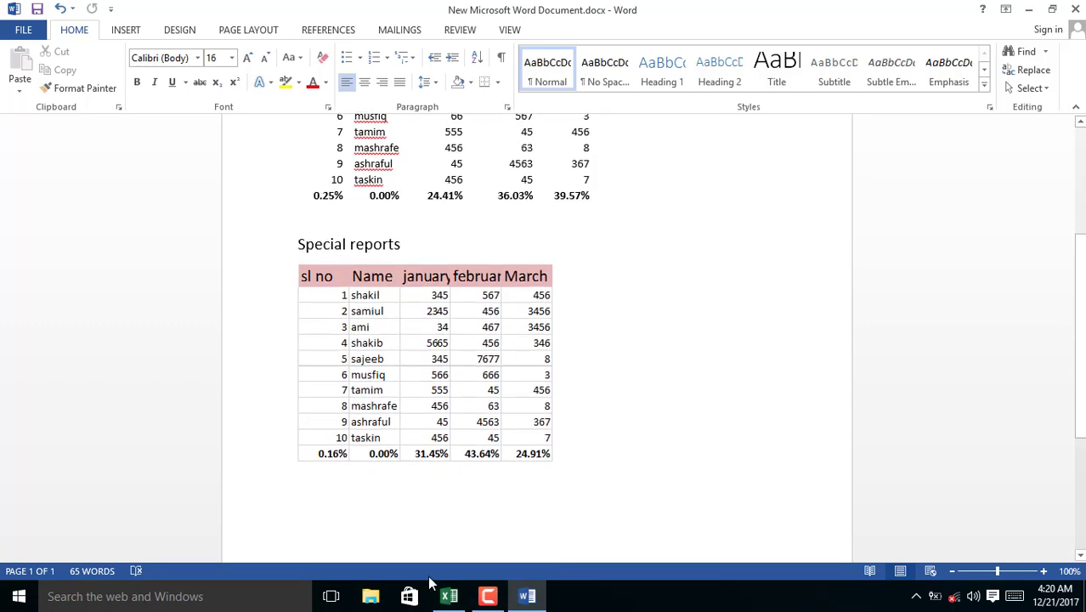
left_click(448, 595)
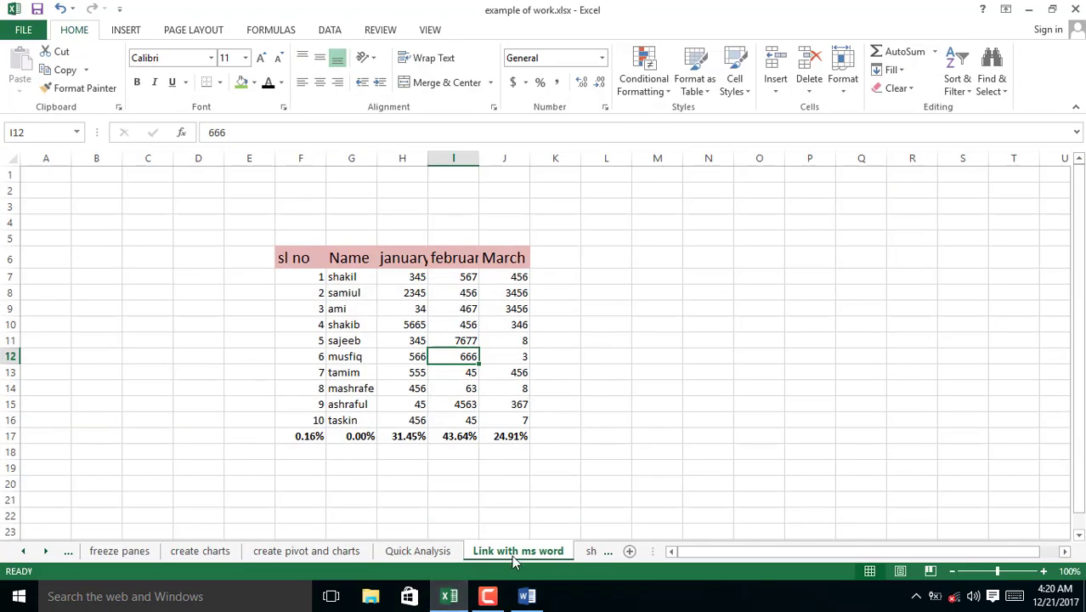
Step: On the share excel with pdf sheet, select C3 and browse File's Share > Email and Export pages
left_click(587, 554)
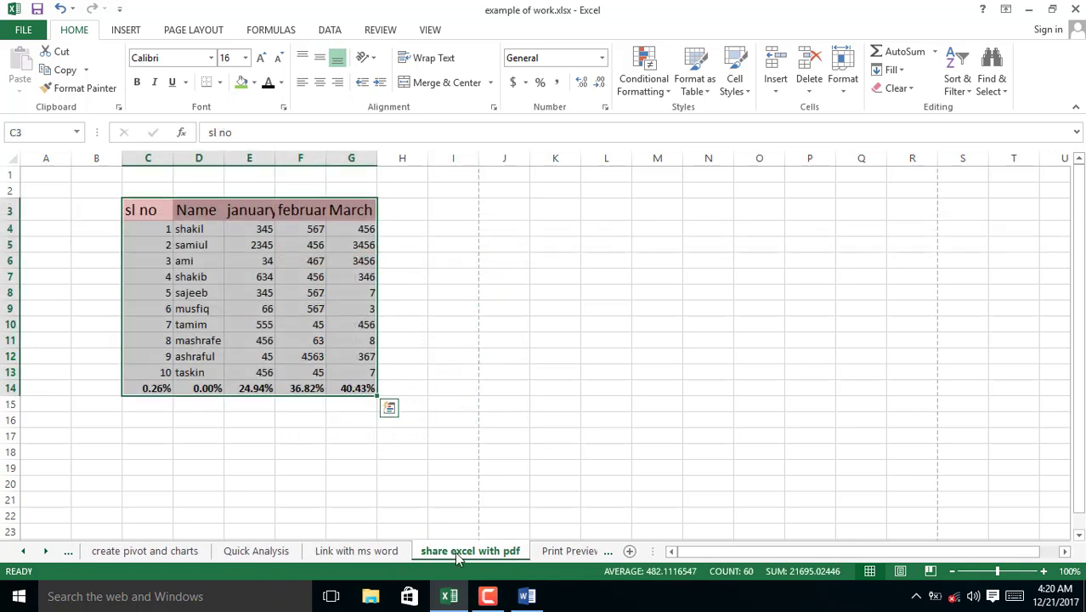
left_click(391, 384)
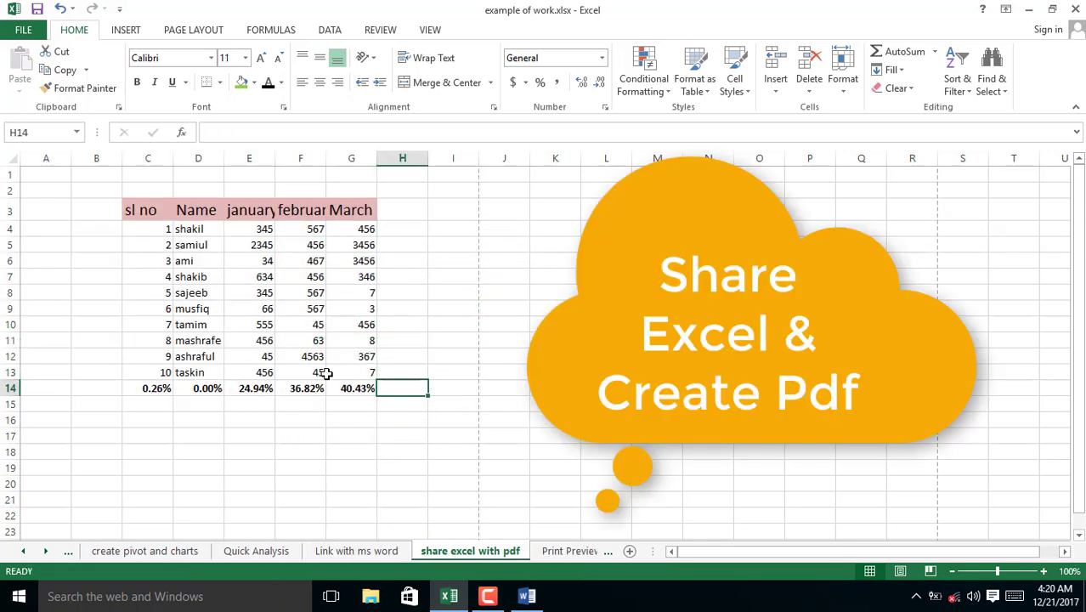
left_click(145, 211)
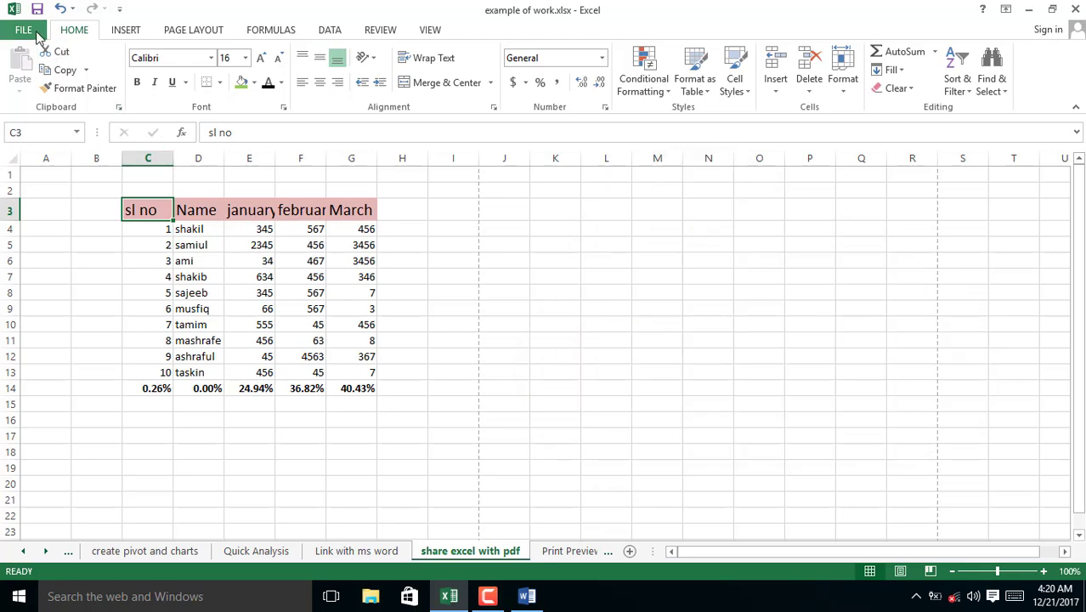
left_click(35, 31)
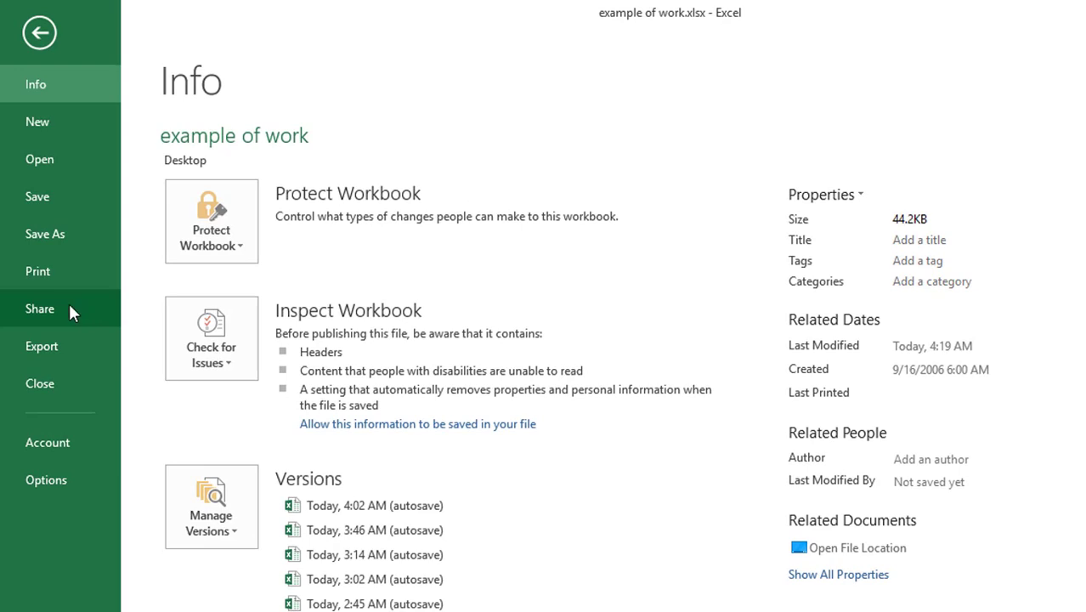
left_click(69, 307)
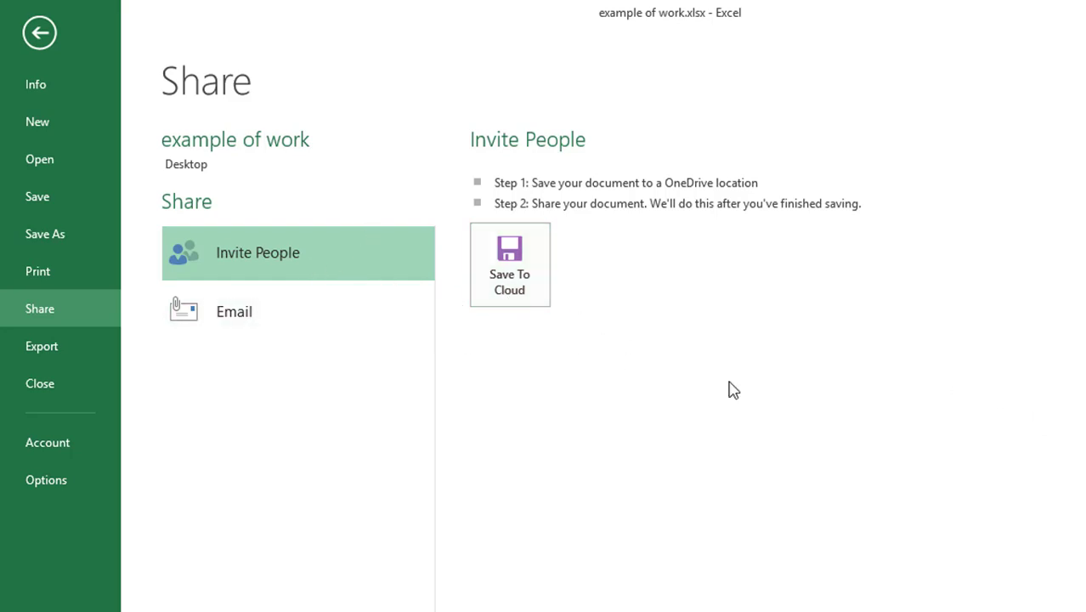
left_click(316, 331)
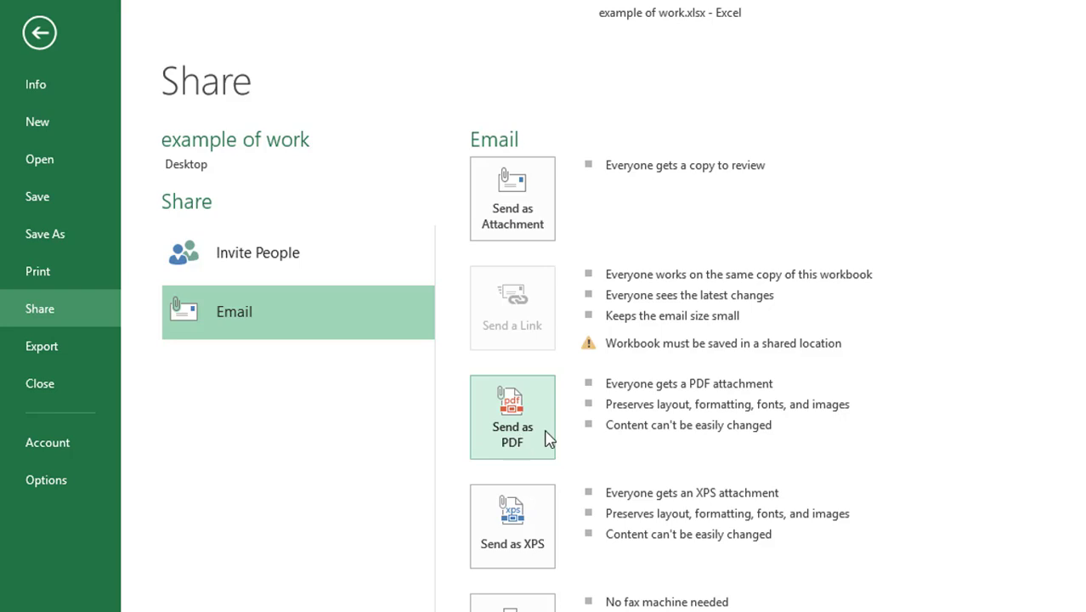
left_click(47, 342)
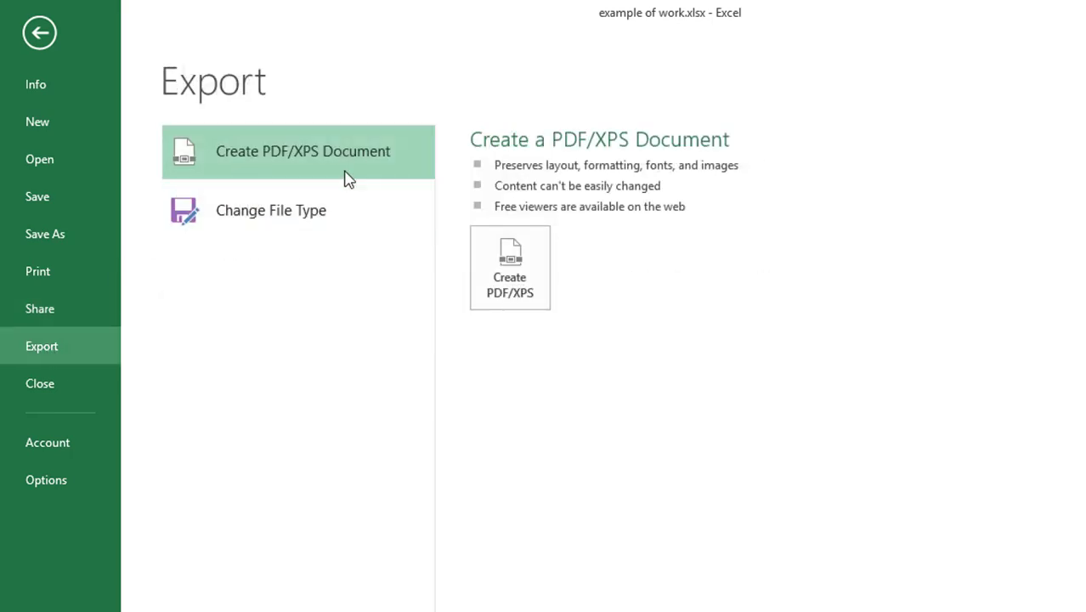
Step: Publish the sheet as example of work.pdf and review it in Google Chrome
left_click(515, 297)
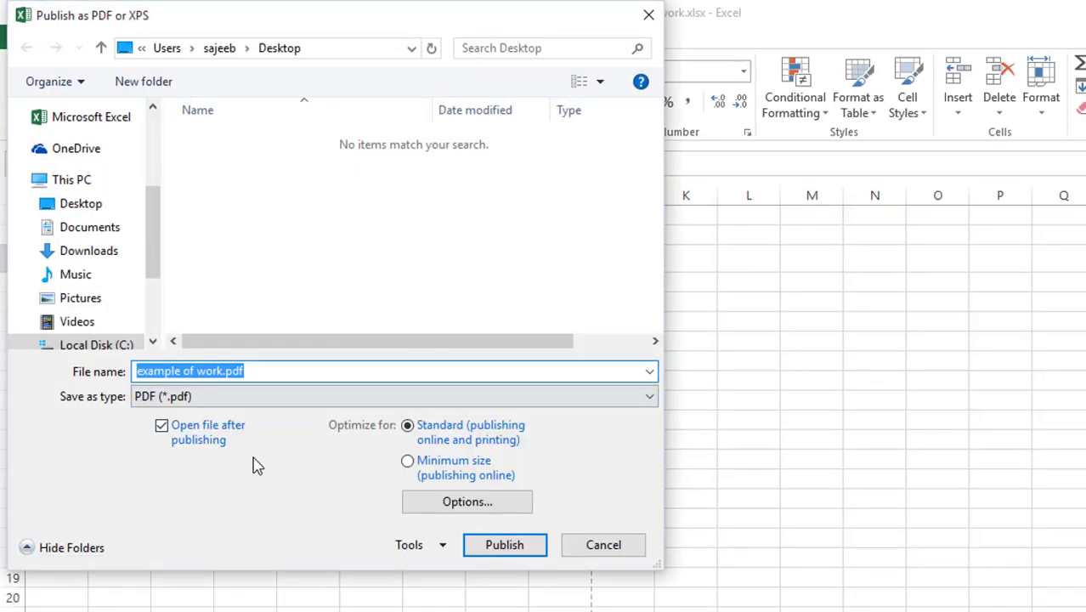
left_click(510, 544)
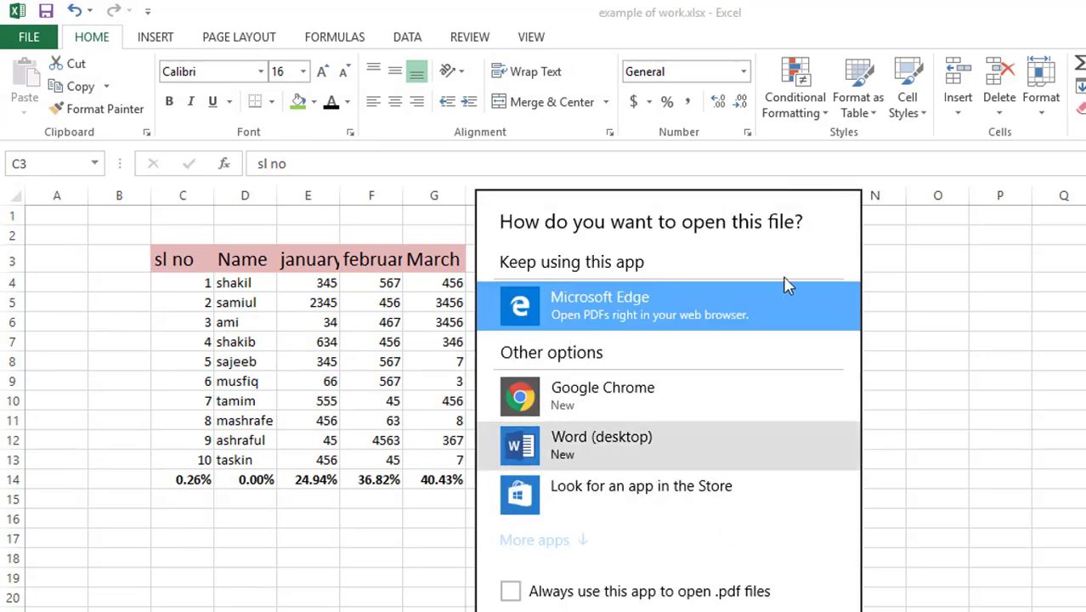
left_click(564, 411)
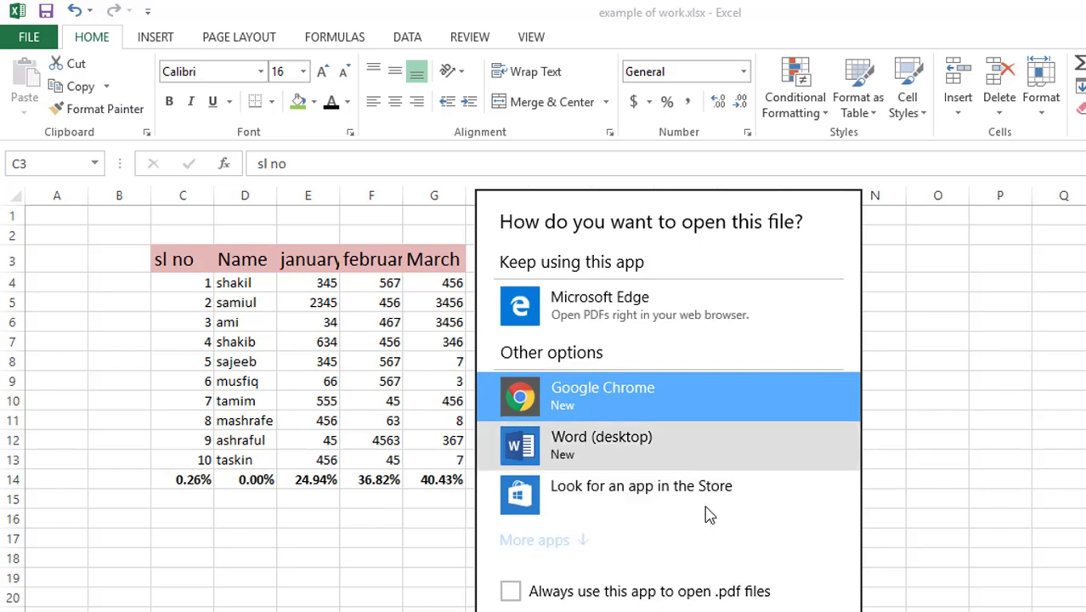
left_click(749, 607)
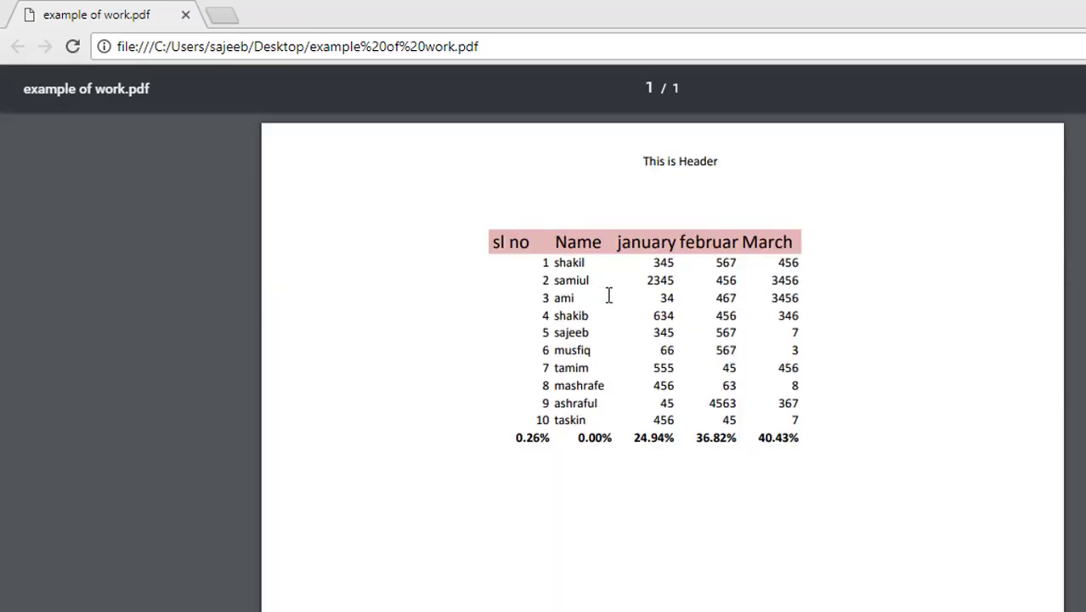
scroll(608, 298, "down", 3)
scroll(608, 305, "up", 3)
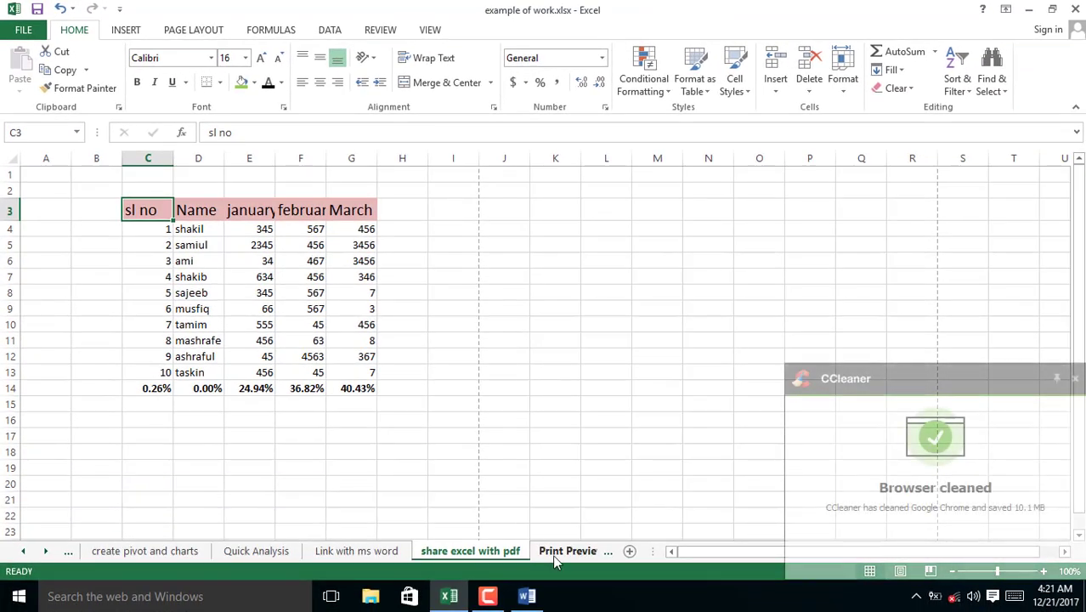
Step: Switch to the Print Preview sheet and dismiss the CCleaner notification
left_click(554, 554)
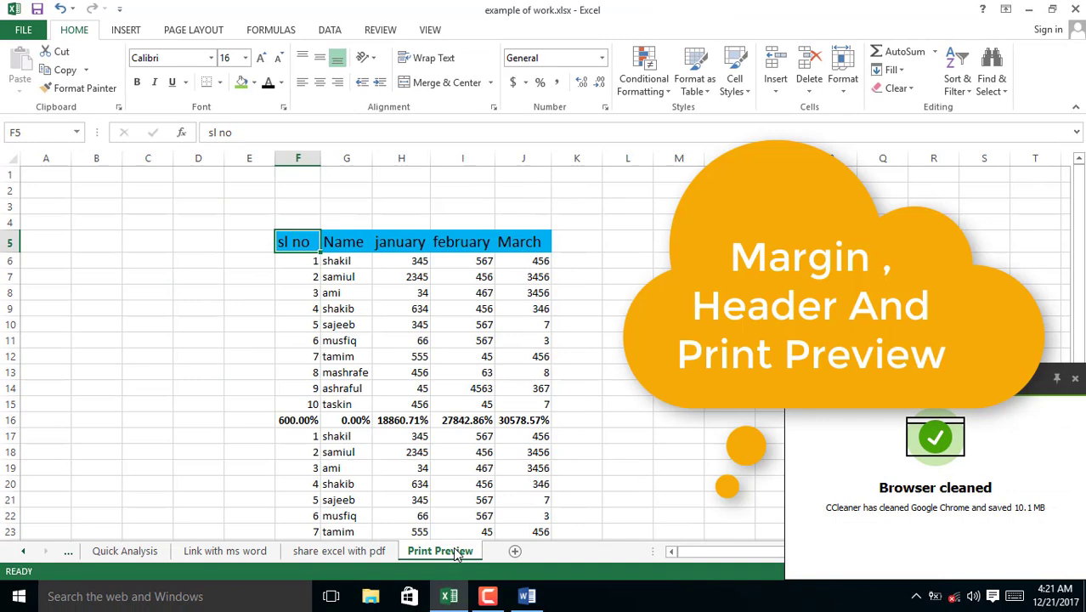
scroll(467, 458, "down", 4)
scroll(467, 458, "up", 4)
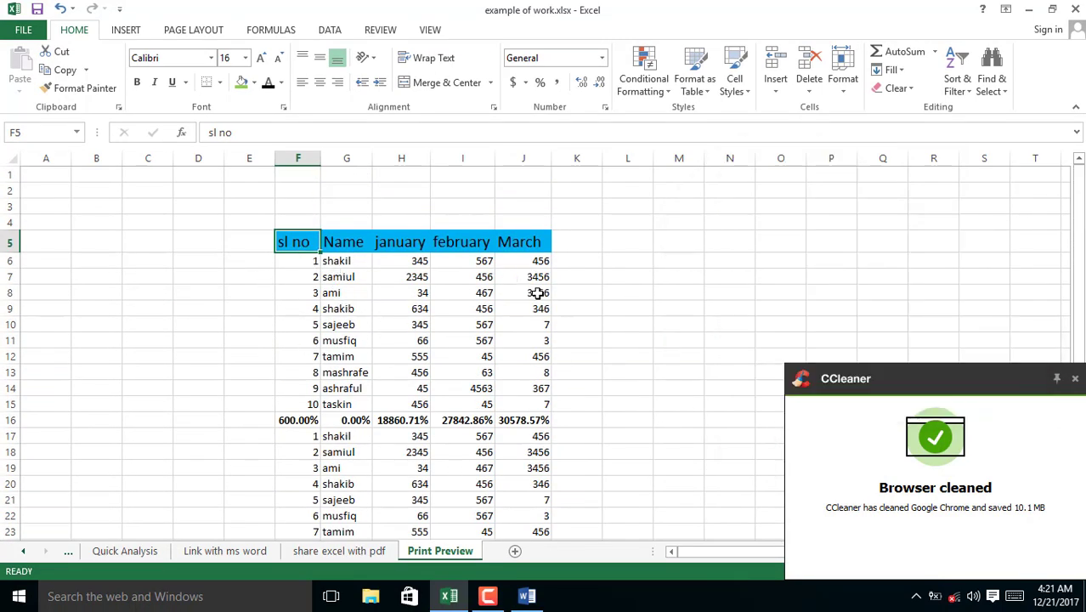
left_click(1074, 379)
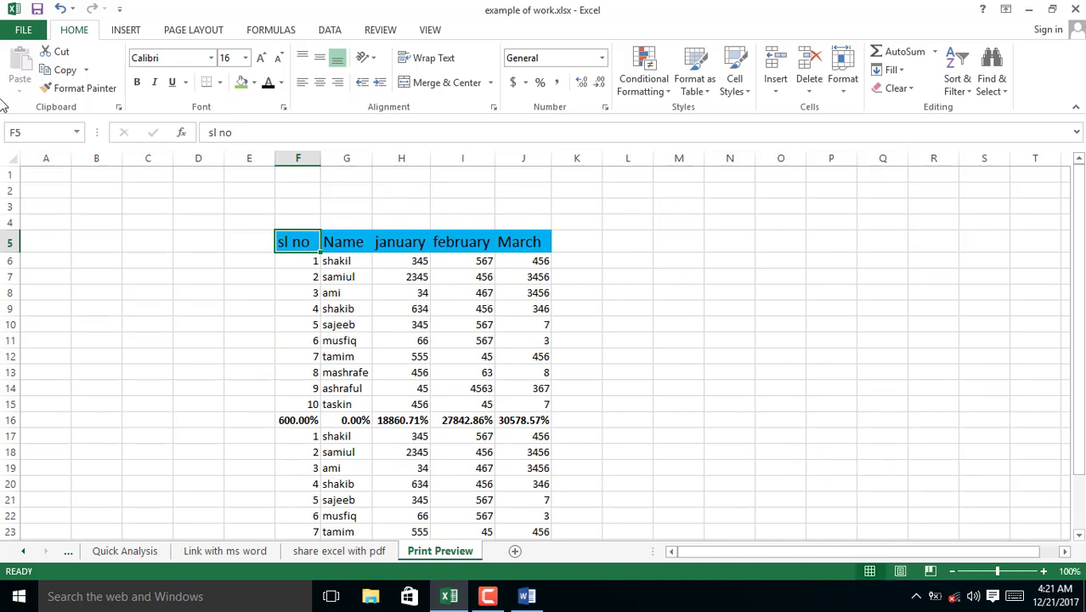
Step: Add a custom page header 'My header' in the centre section through Page Setup
left_click(126, 30)
left_click(196, 33)
left_click(123, 72)
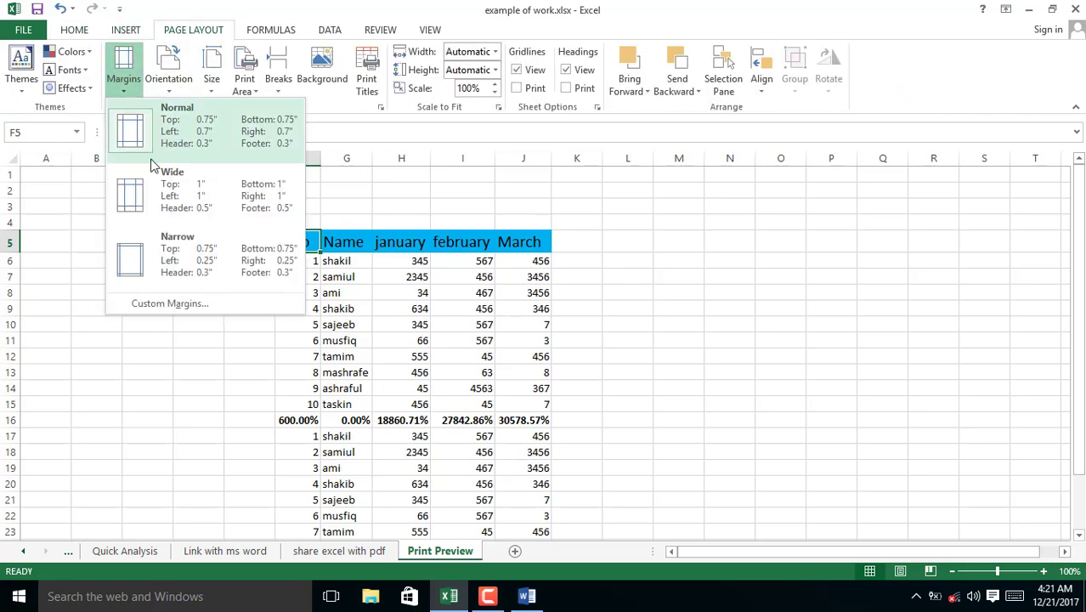
left_click(158, 304)
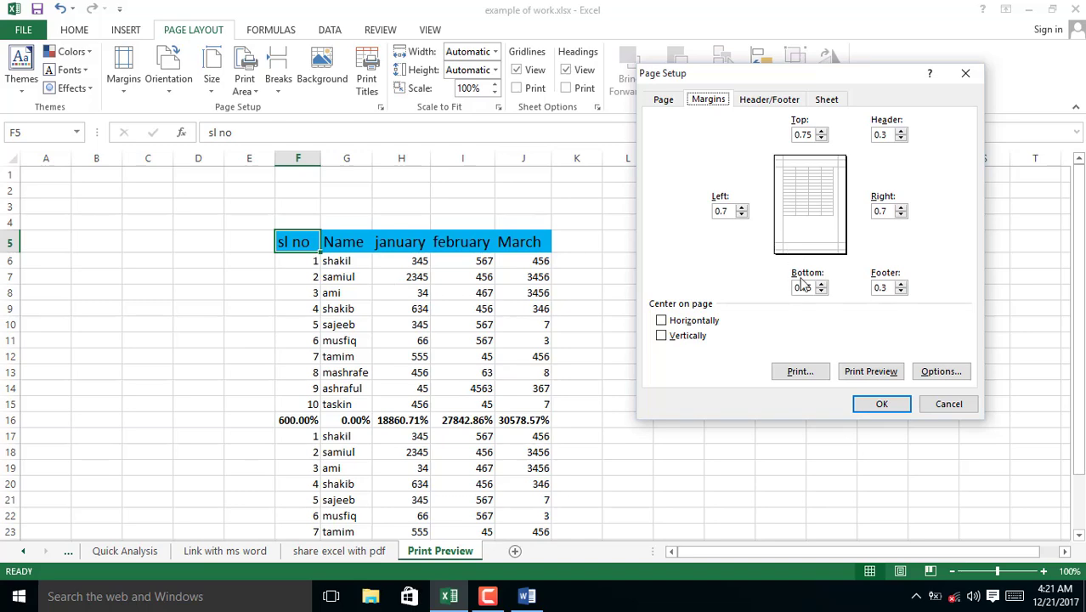
left_click(767, 100)
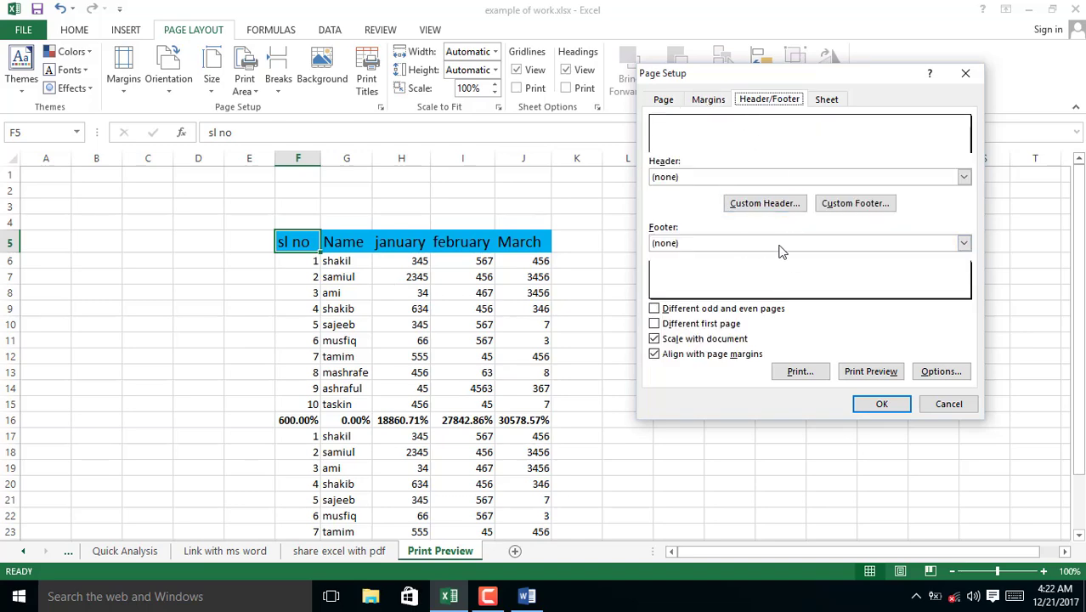
left_click(769, 204)
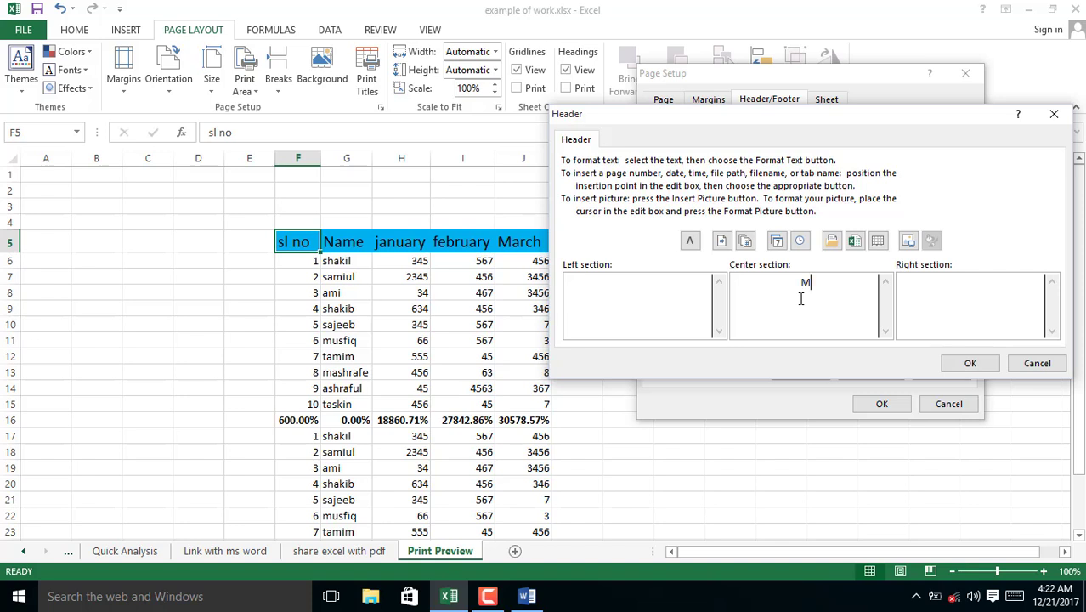
type("My header")
left_click(969, 363)
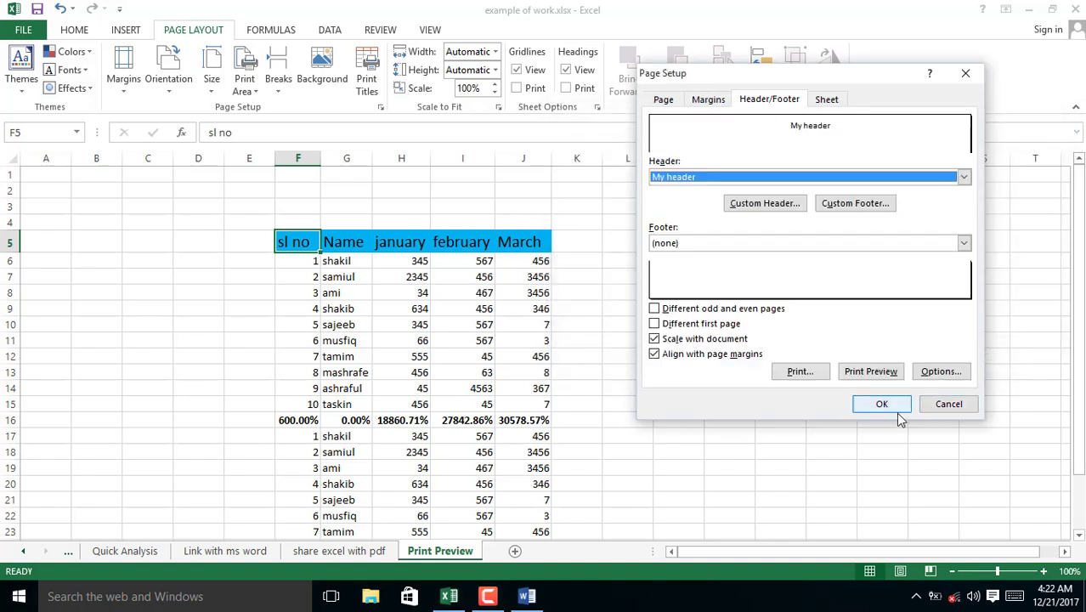
left_click(884, 406)
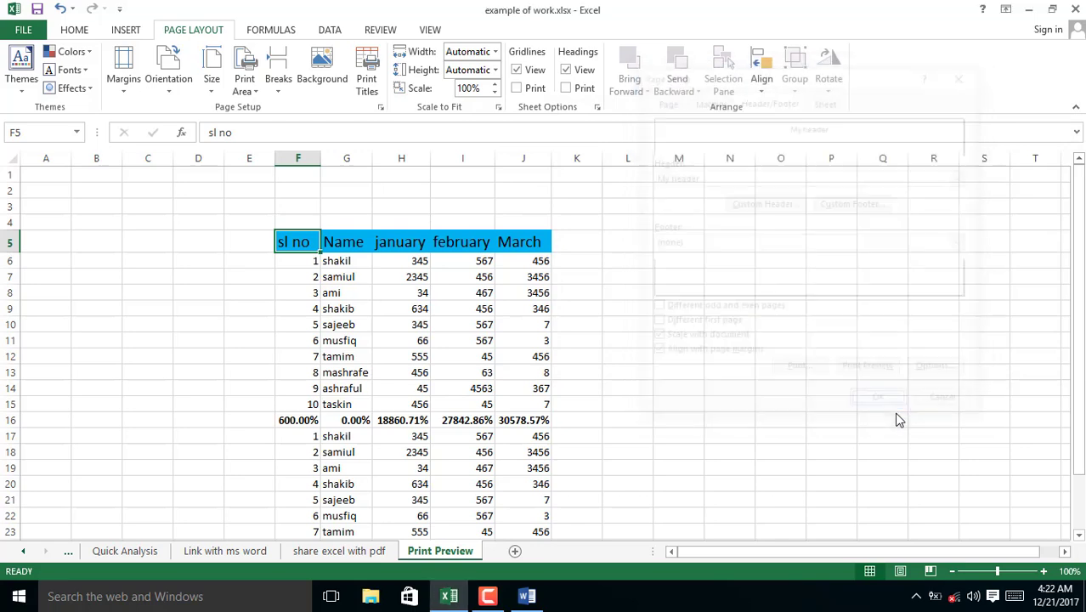
Step: Preview the page from Page Setup, then set a print area, accepting the single-cell warning
left_click(123, 72)
left_click(170, 304)
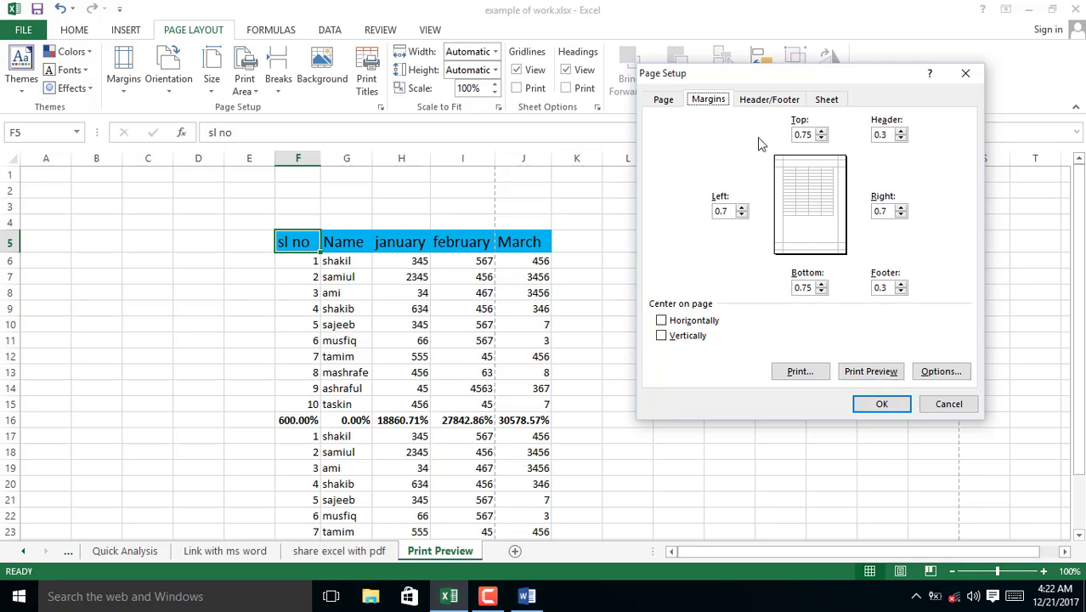
left_click(868, 372)
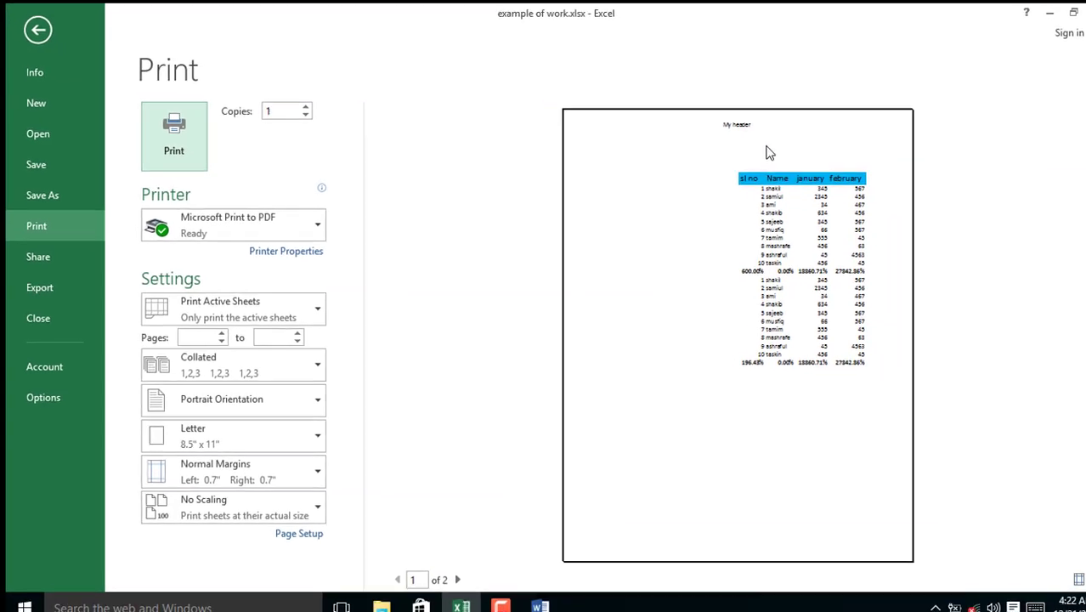
left_click(32, 26)
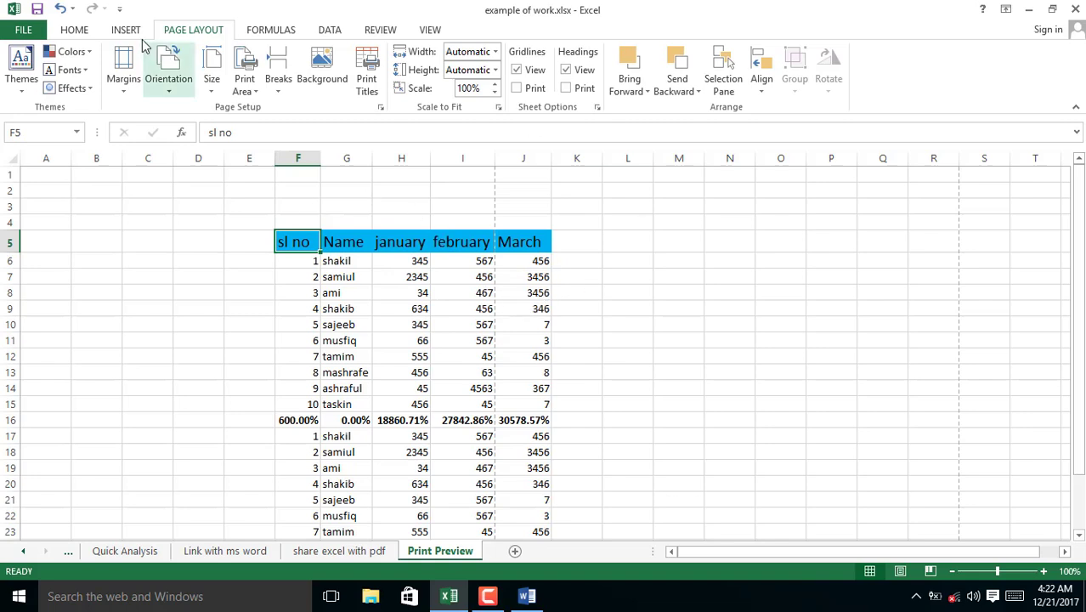
left_click(245, 78)
left_click(294, 112)
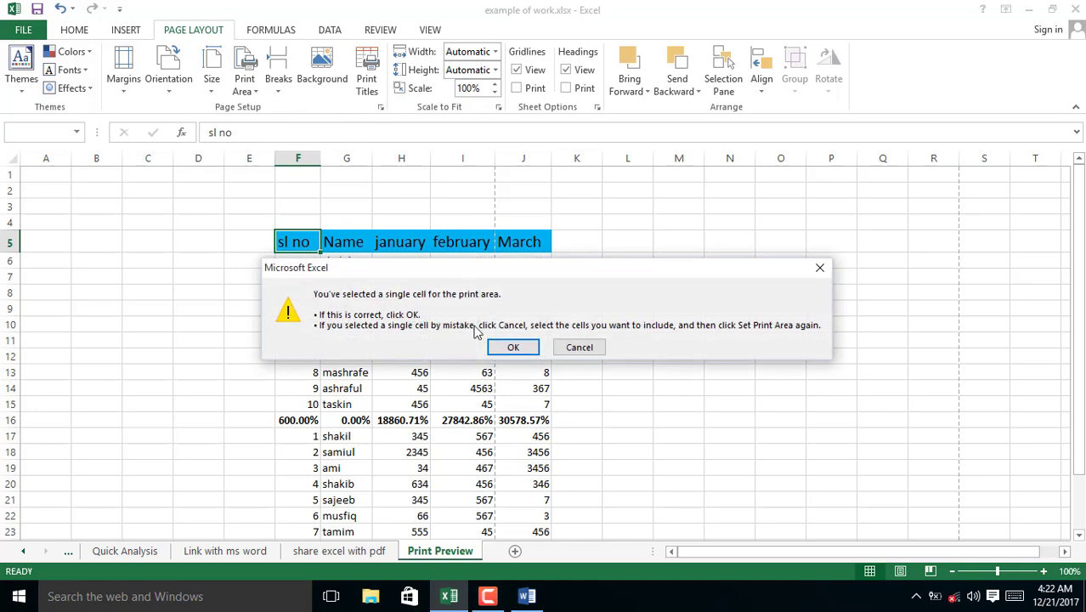
left_click(513, 347)
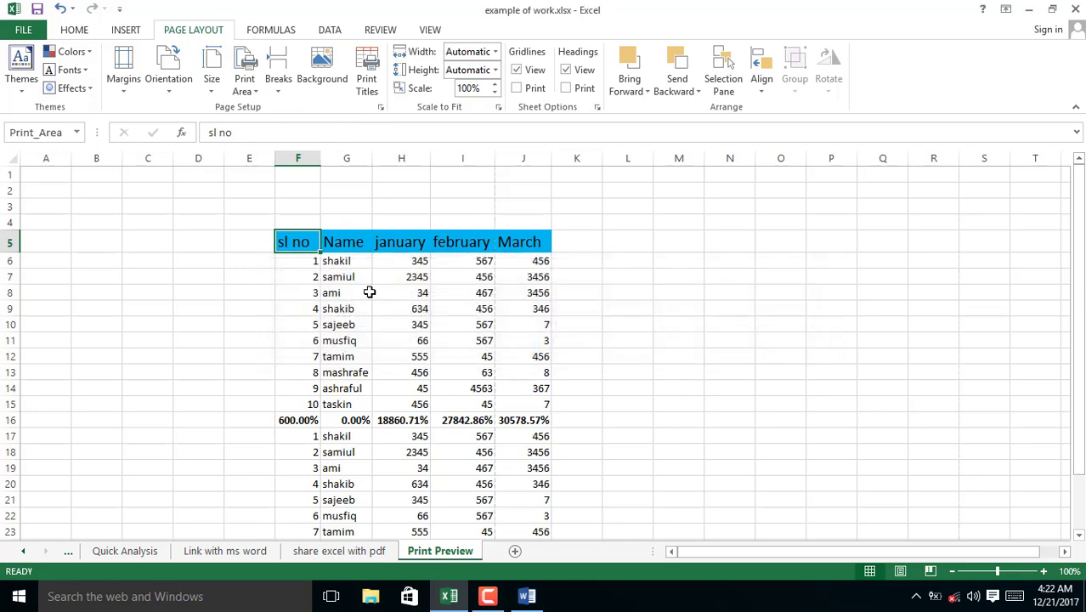
Step: Set F5:J27 as the print area and preview that it fits one page
left_click_drag(311, 244, 548, 518)
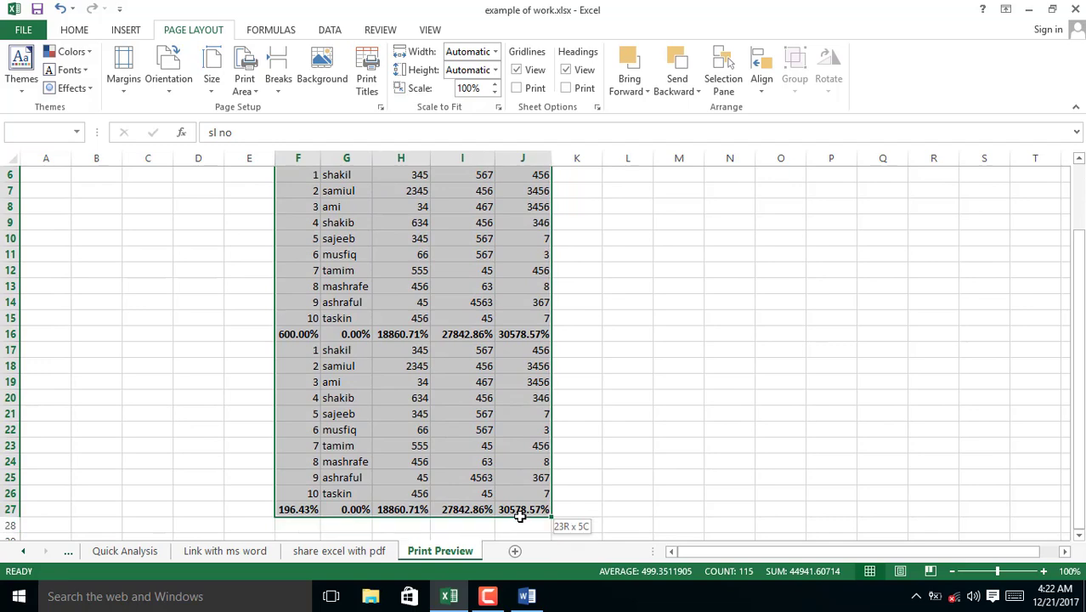
left_click(212, 73)
left_click(244, 81)
left_click(259, 107)
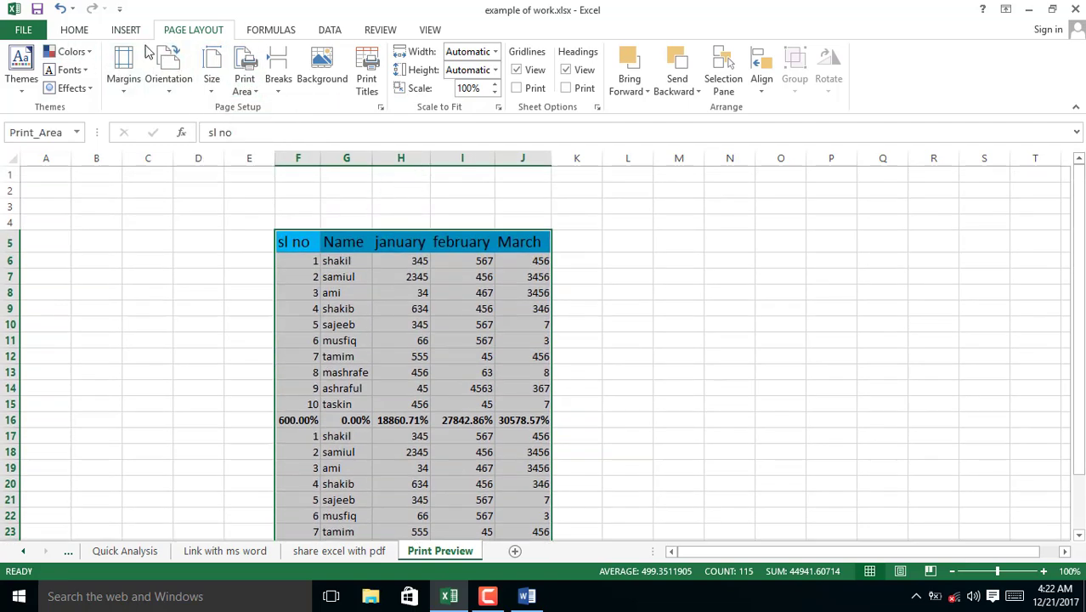
left_click(138, 85)
left_click(191, 304)
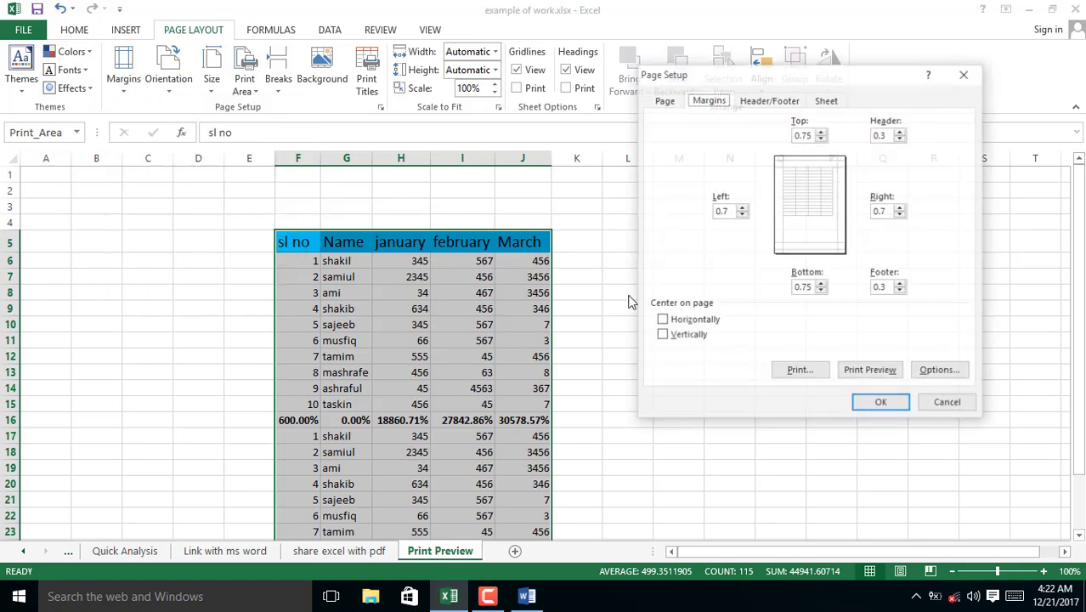
left_click(869, 372)
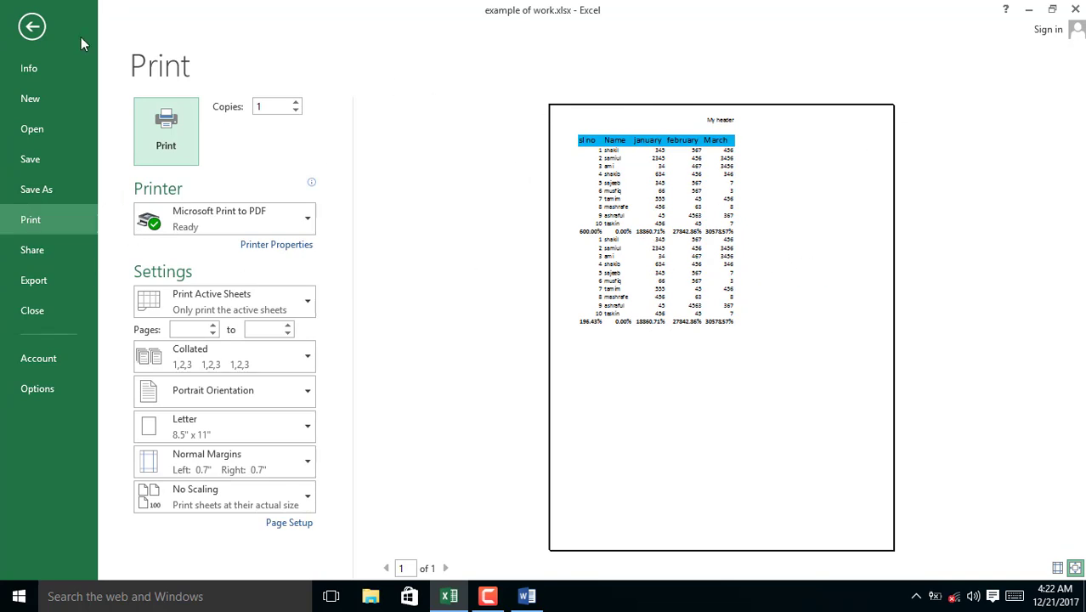
left_click(31, 26)
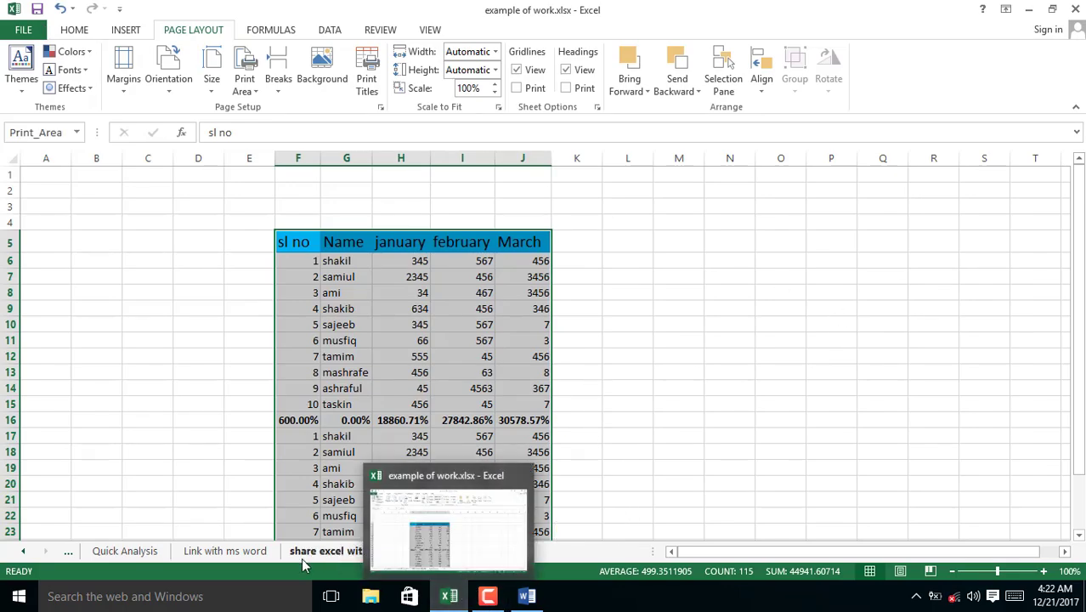
left_click(23, 551)
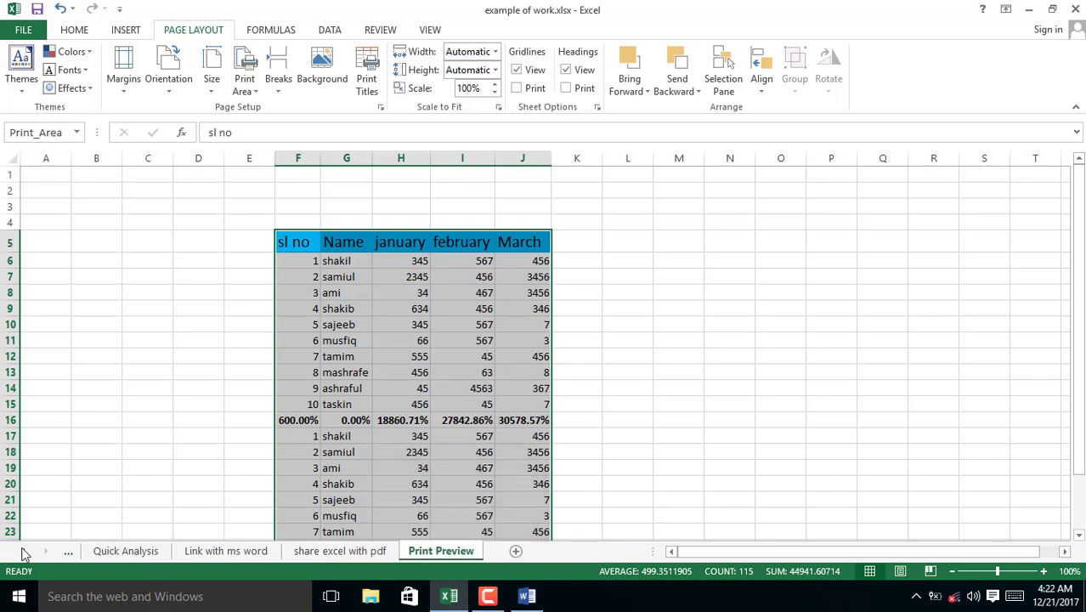
left_click(23, 551)
left_click(23, 551)
left_click(23, 552)
left_click(23, 552)
left_click(23, 551)
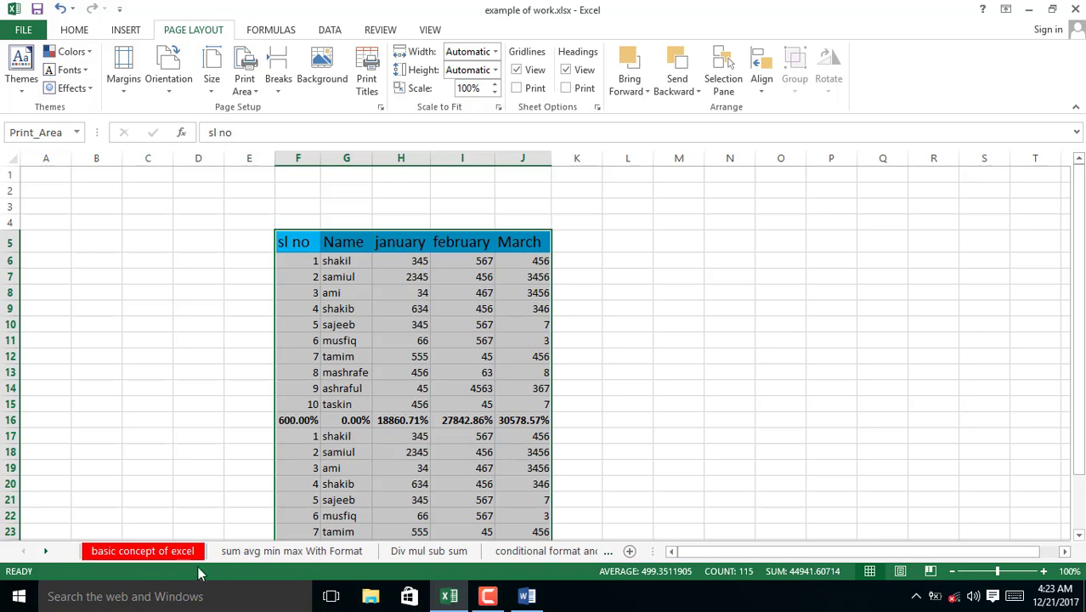
left_click(286, 551)
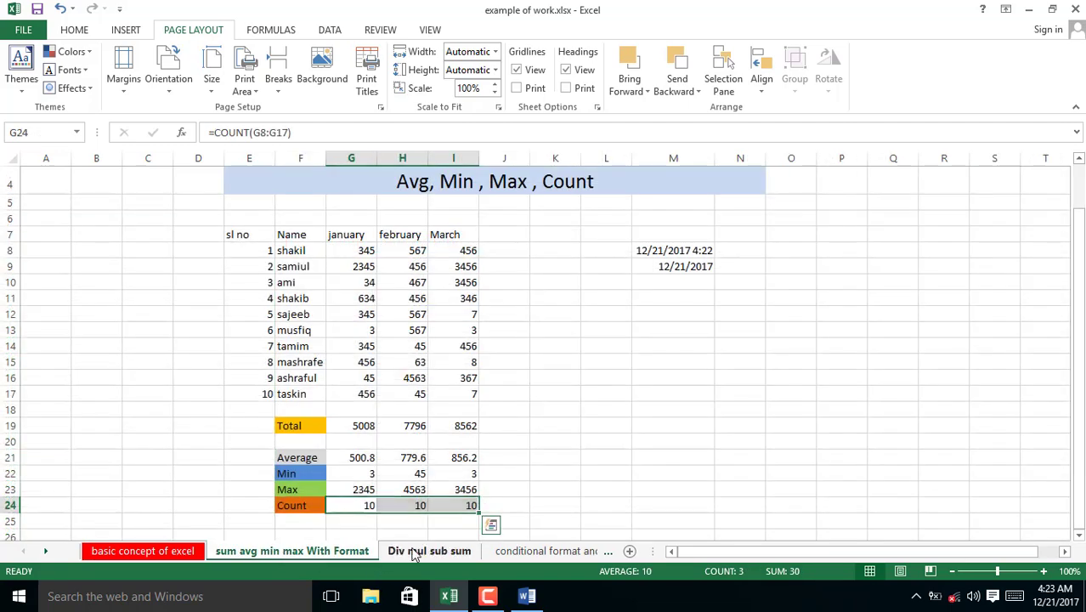
left_click(425, 551)
left_click(531, 552)
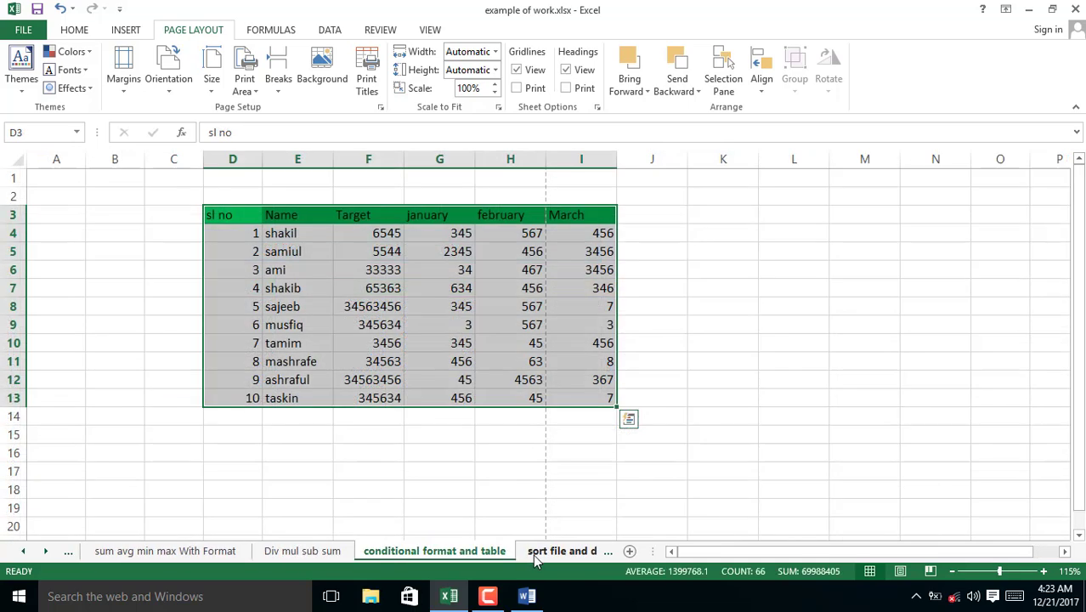
left_click(565, 551)
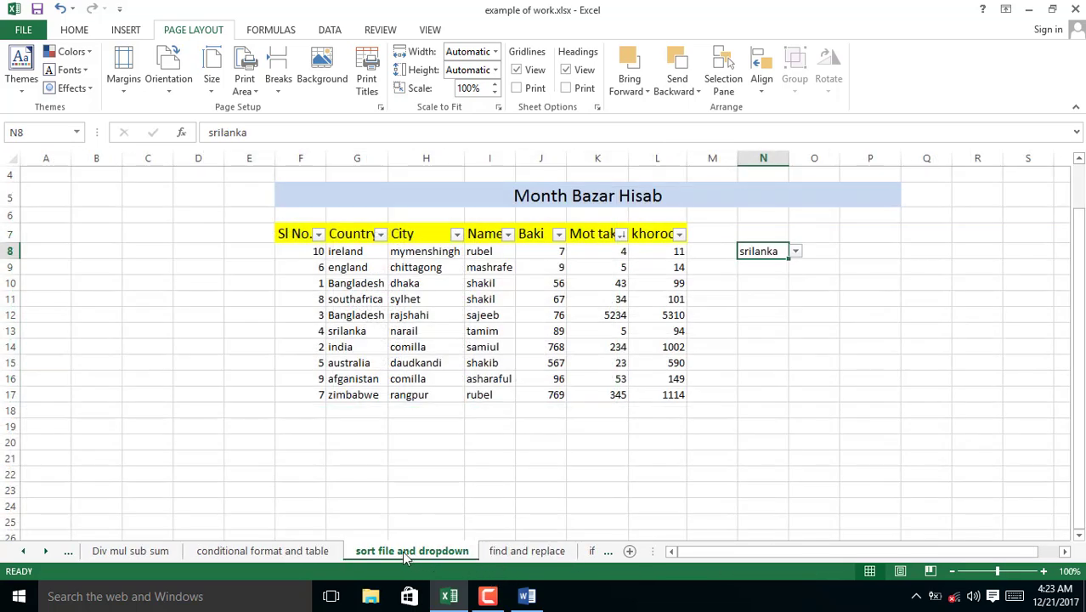
left_click(505, 554)
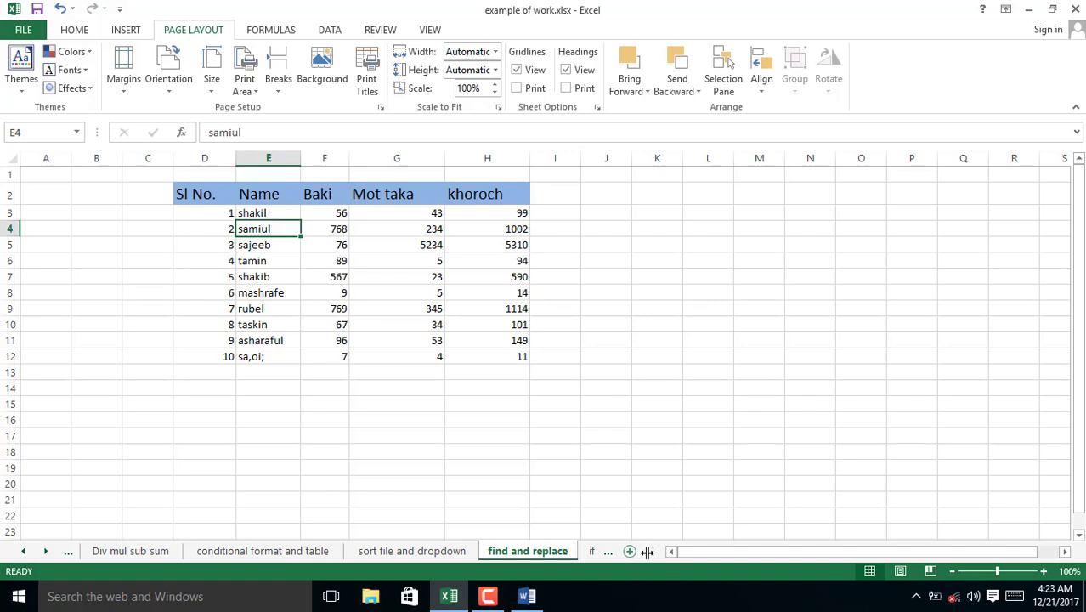
left_click(610, 555)
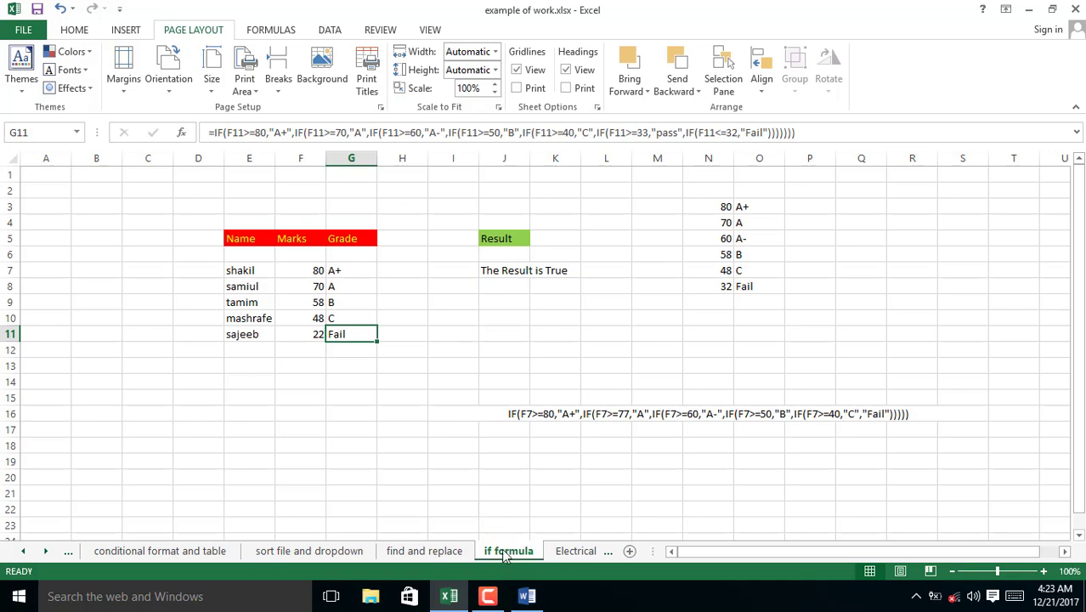
left_click(578, 552)
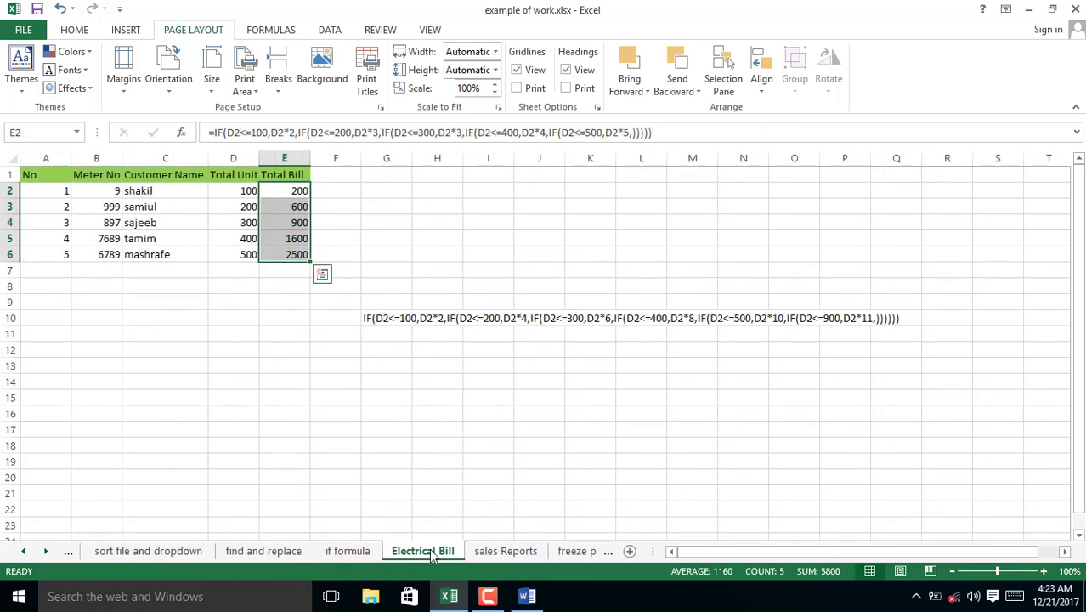
left_click(503, 552)
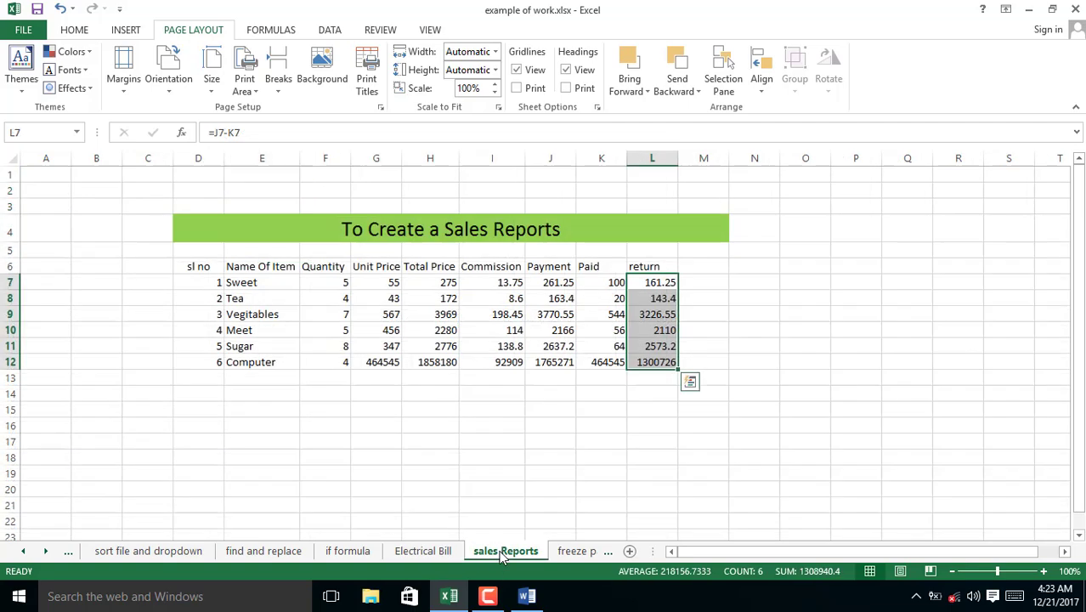
left_click(573, 551)
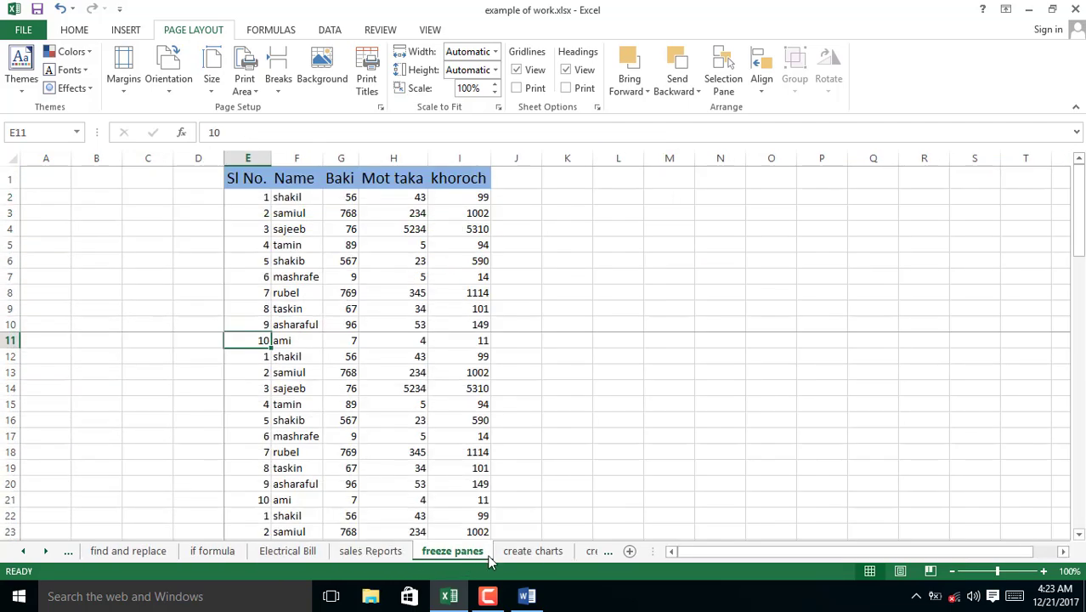
left_click(528, 553)
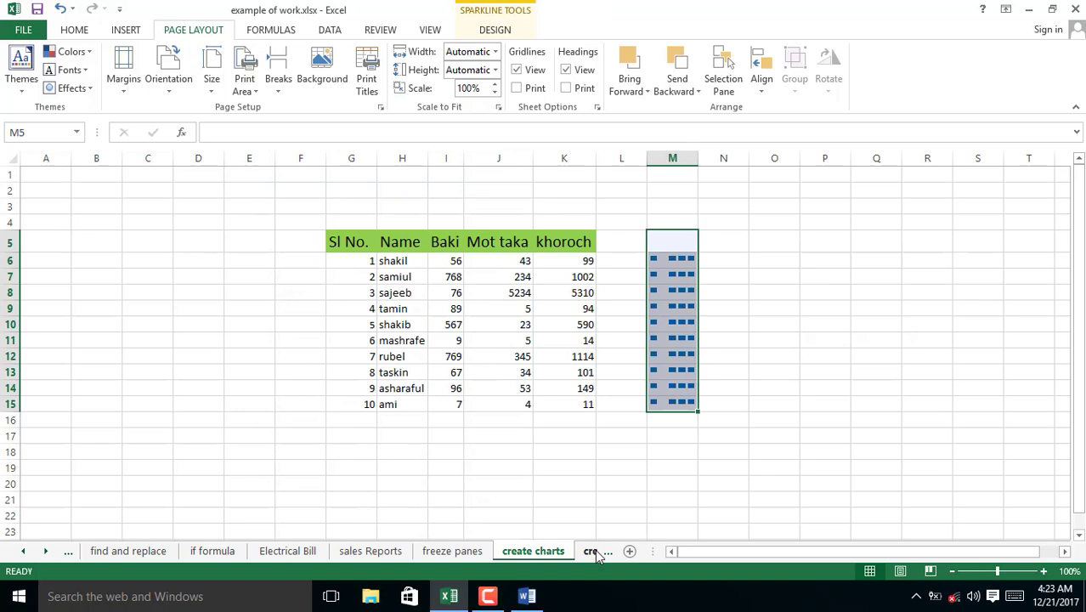
left_click(595, 551)
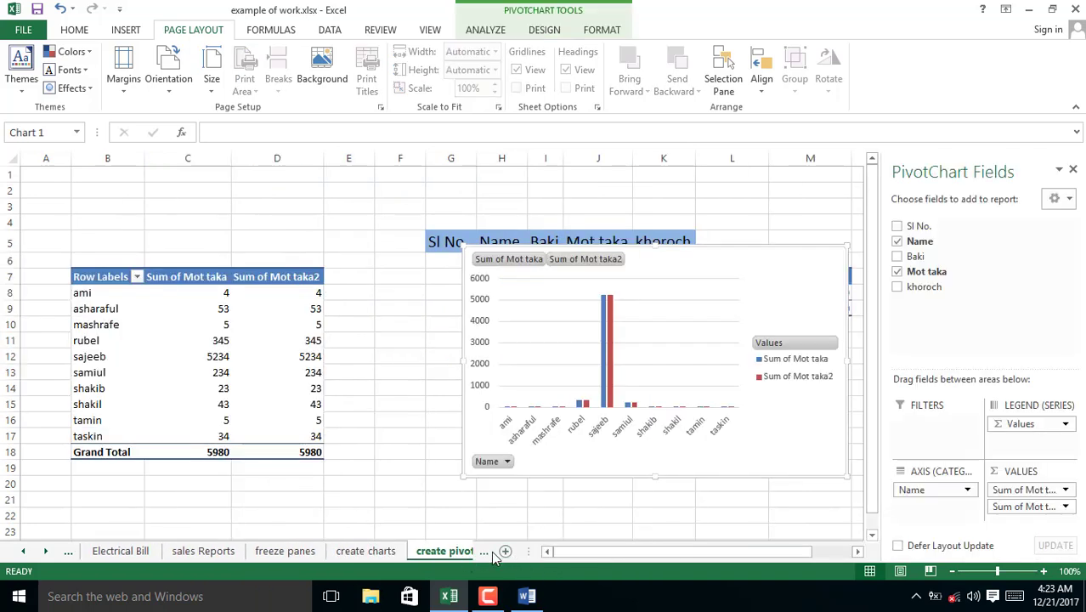
left_click(486, 552)
left_click(469, 551)
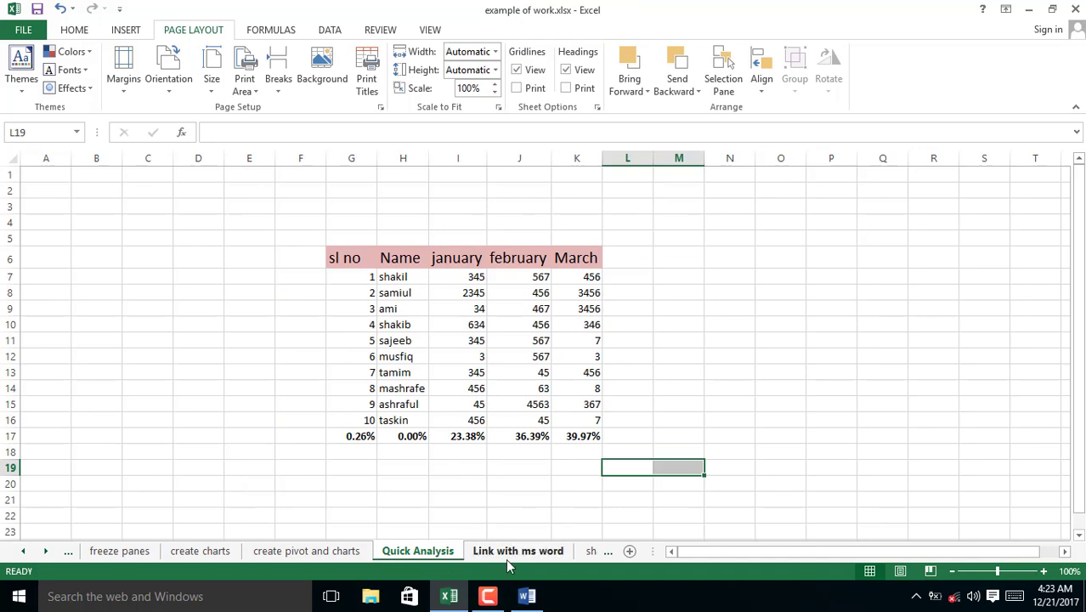
left_click(605, 552)
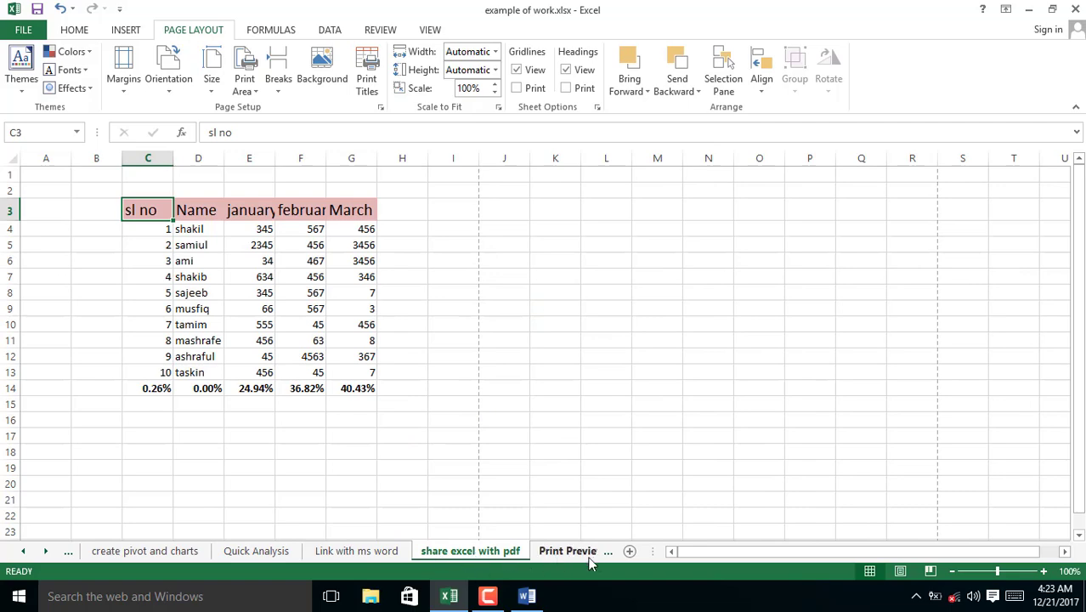
left_click(610, 552)
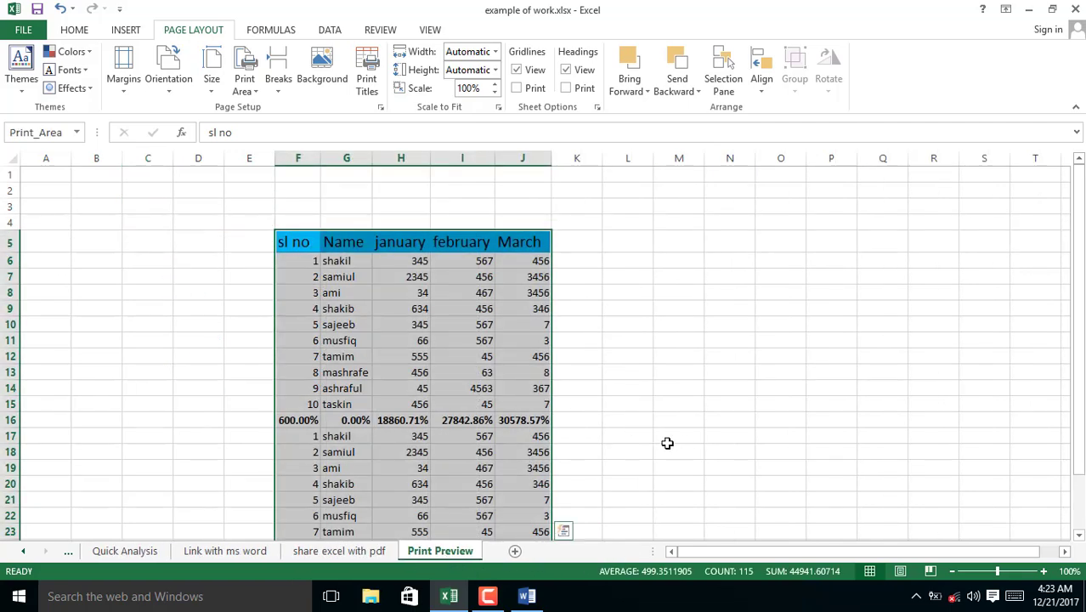